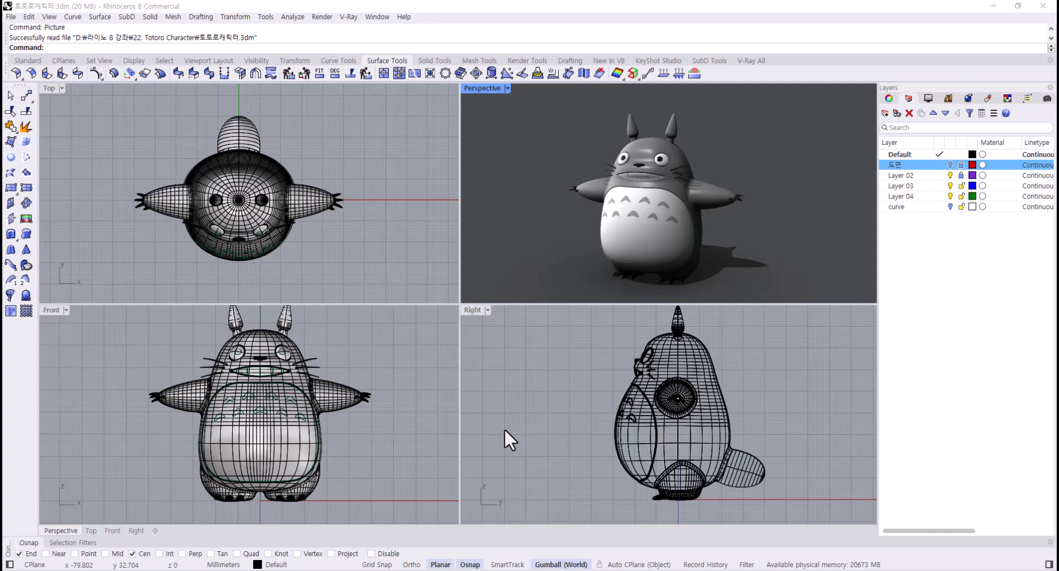
# - Examine the finished Totoro model from several angles in the maximized Perspective view
pyautogui.doubleClick(476, 88)
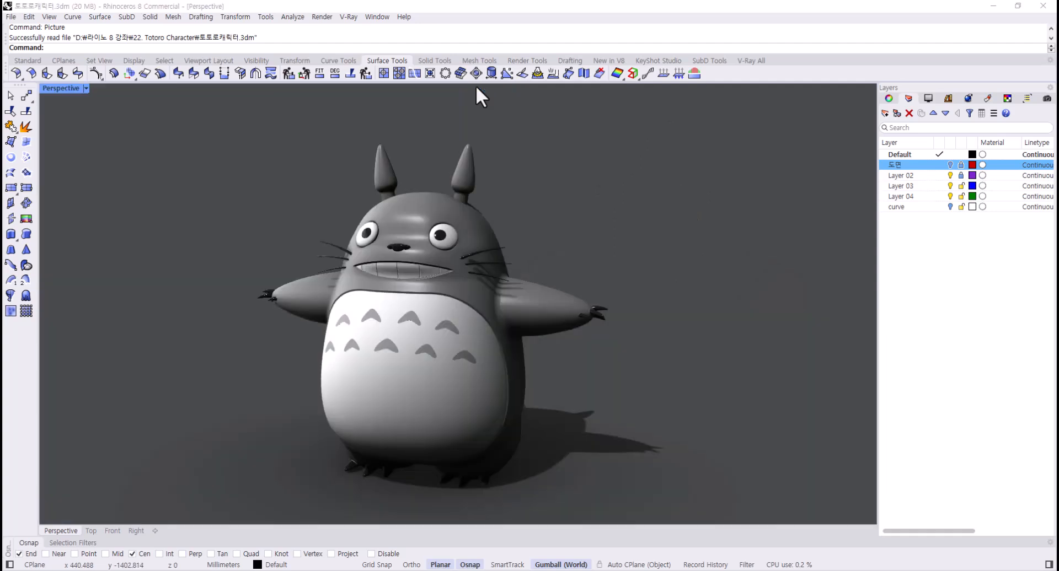
pyautogui.moveTo(438, 330); pyautogui.dragTo(415, 367, button='right')
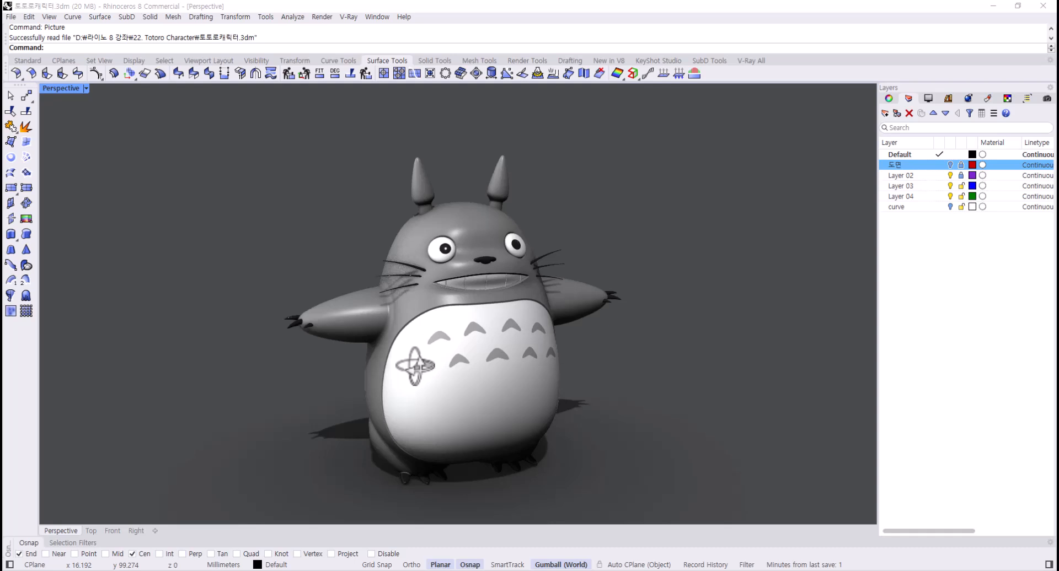
pyautogui.moveTo(438, 339); pyautogui.dragTo(390, 344, button='right')
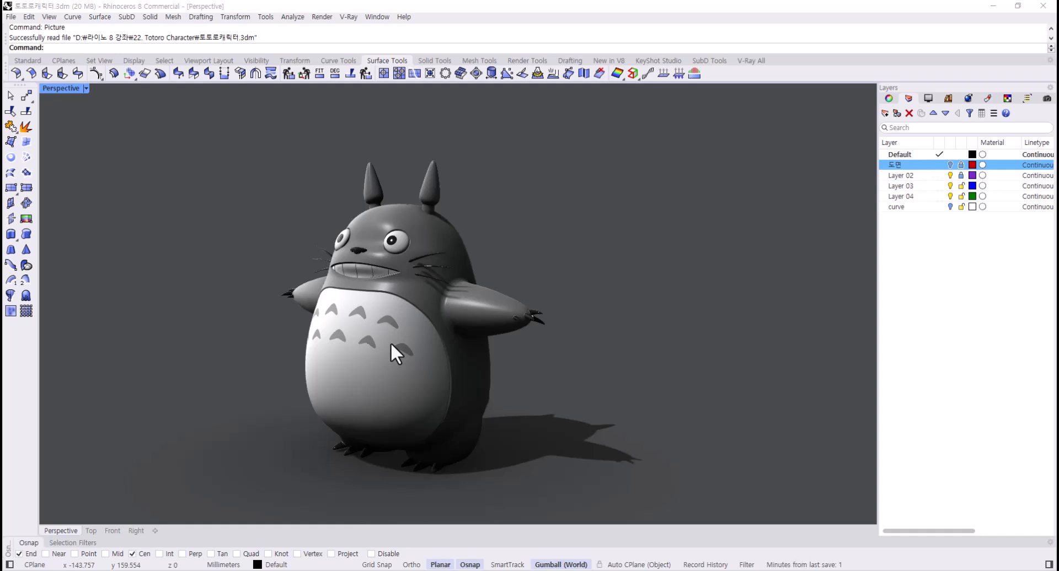
pyautogui.moveTo(390, 343); pyautogui.dragTo(438, 342, button='right')
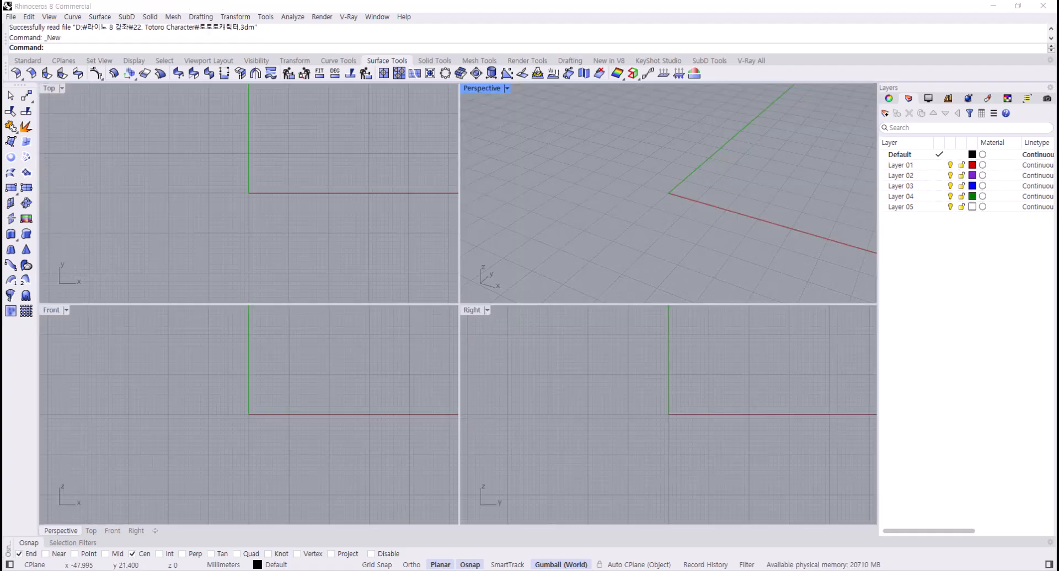
# - Review the Mouse page of Rhino Options, including the setting that turns on control points when selecting a curve
pyautogui.moveTo(364, 222); pyautogui.dragTo(348, 221, button='right')
pyautogui.moveTo(648, 234)
pyautogui.mouseDown(button='right')
pyautogui.moveTo(636, 234)
pyautogui.moveTo(657, 229)
pyautogui.mouseUp(button='right')
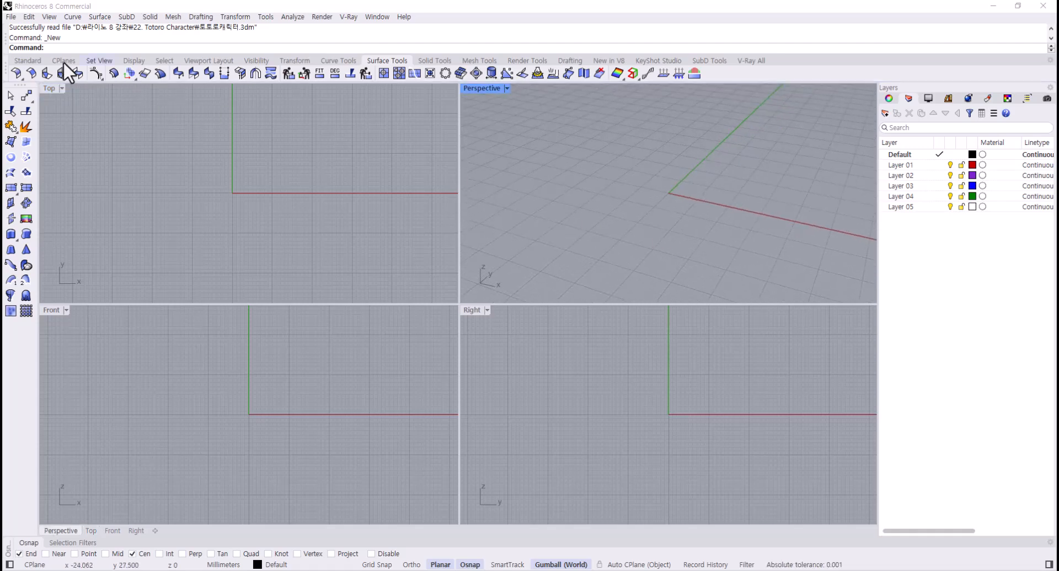
pyautogui.click(28, 61)
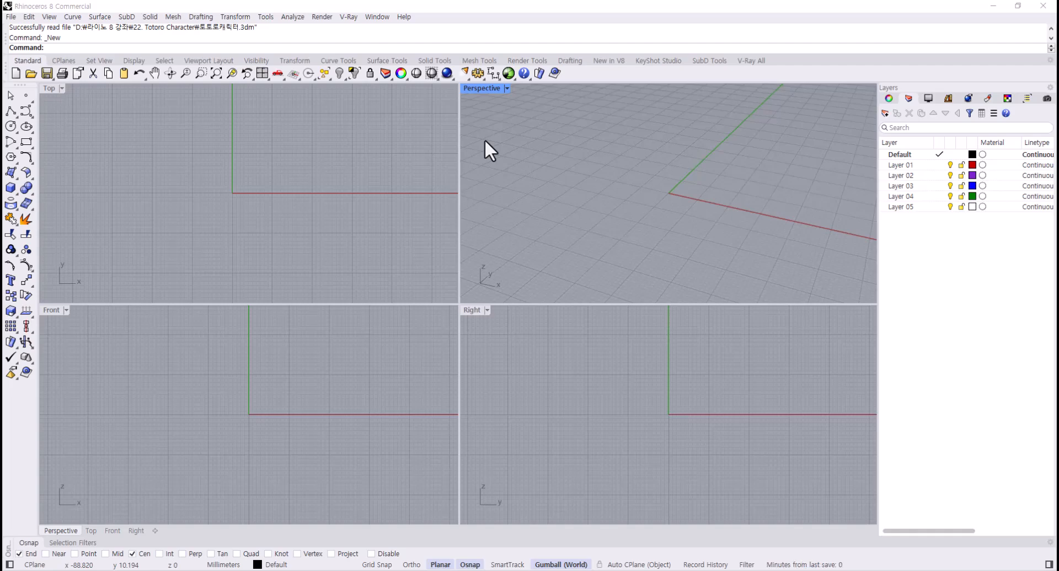
pyautogui.click(476, 74)
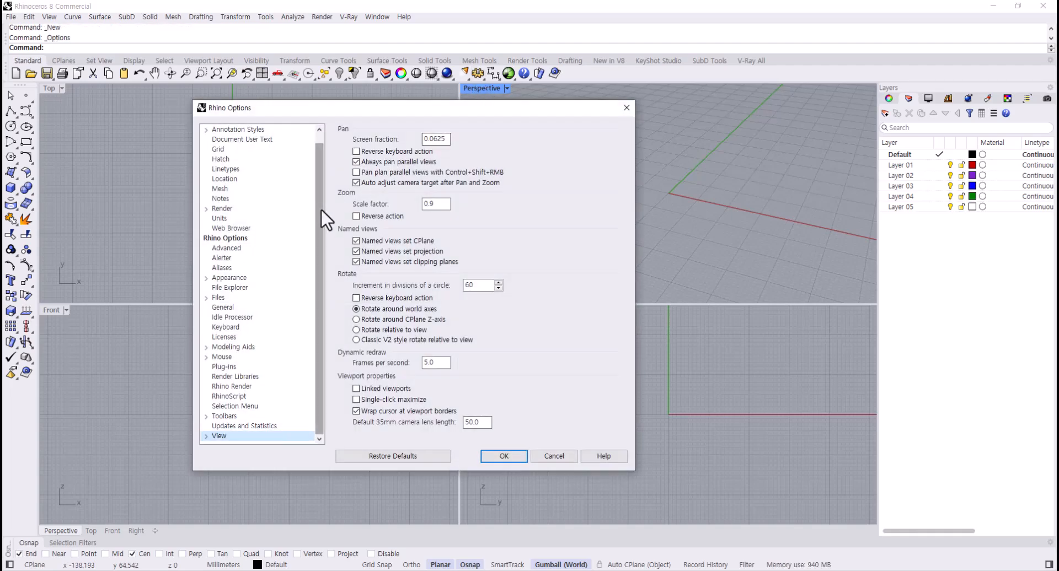
pyautogui.click(223, 358)
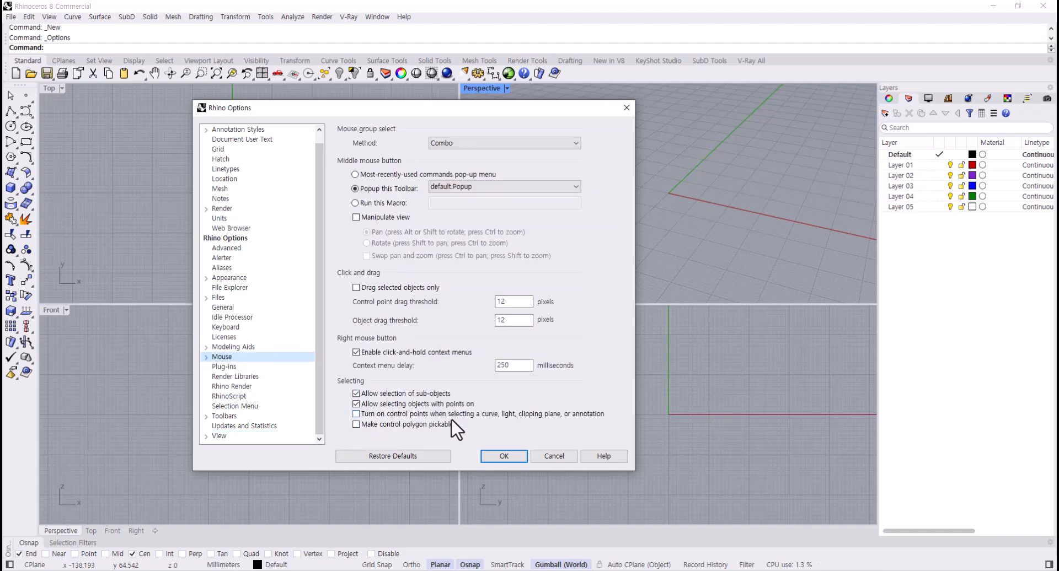
pyautogui.click(365, 415)
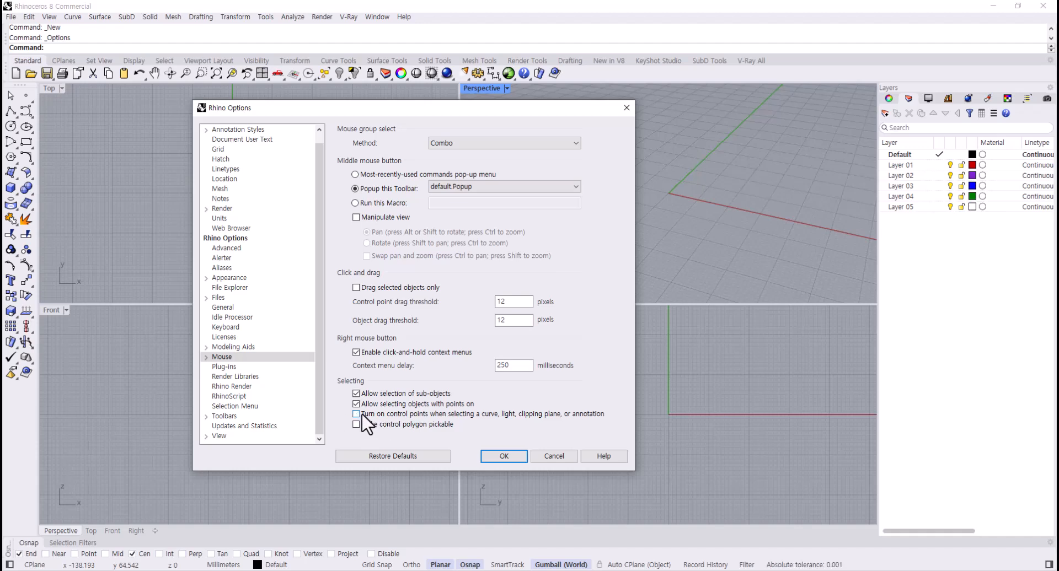
# - In the Shaded display mode options, set the backface settings to Single color for all backfaces
pyautogui.click(207, 436)
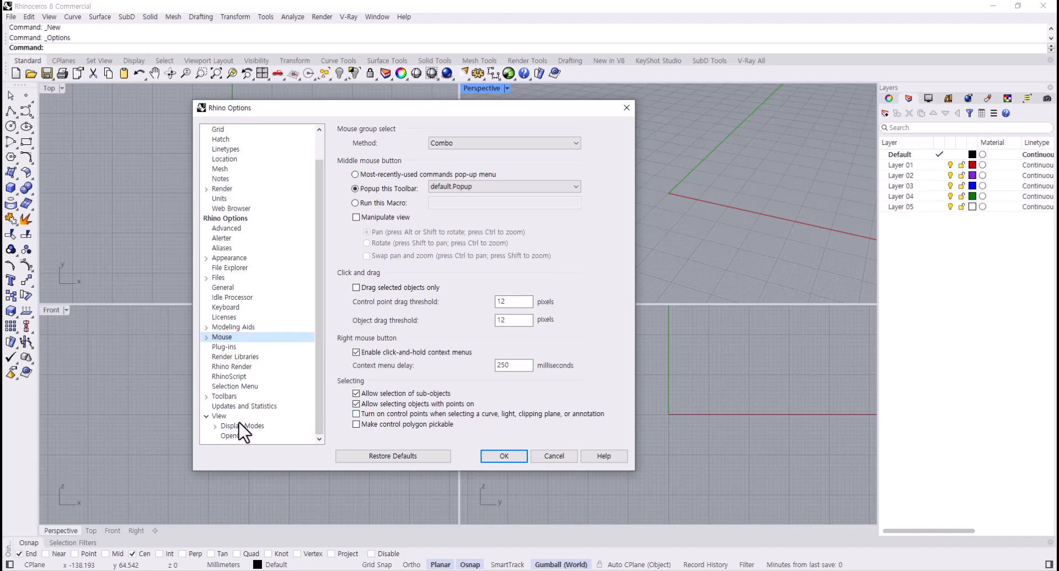
pyautogui.click(237, 426)
pyautogui.click(215, 427)
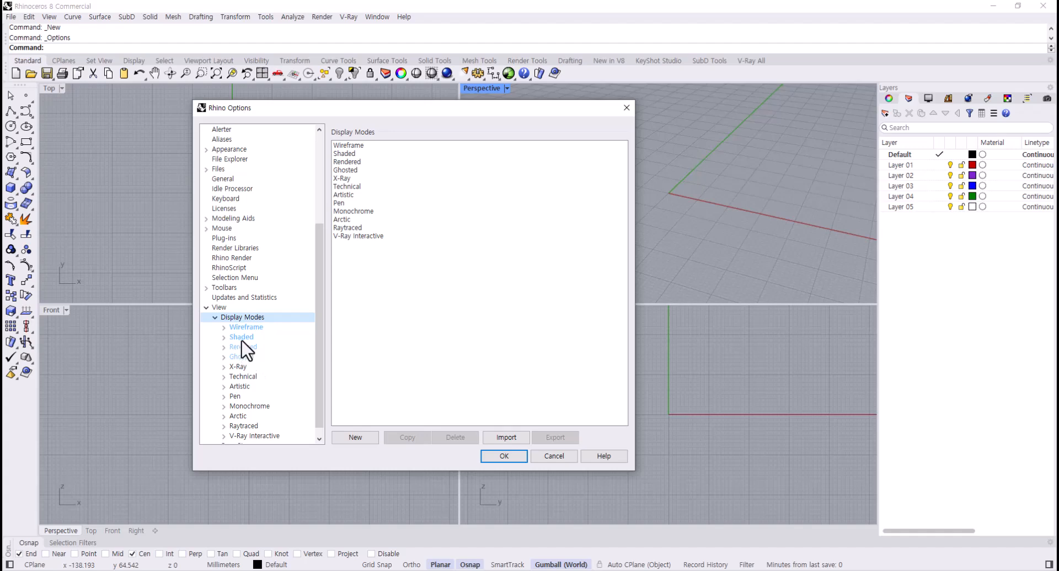
pyautogui.click(242, 339)
pyautogui.scroll(-4, 416, 386)
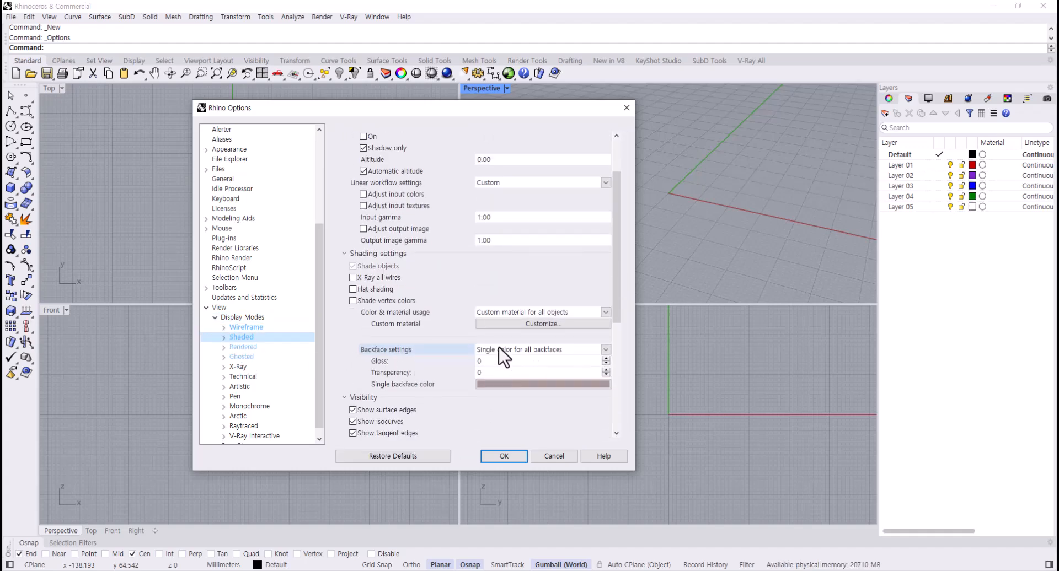
pyautogui.click(560, 351)
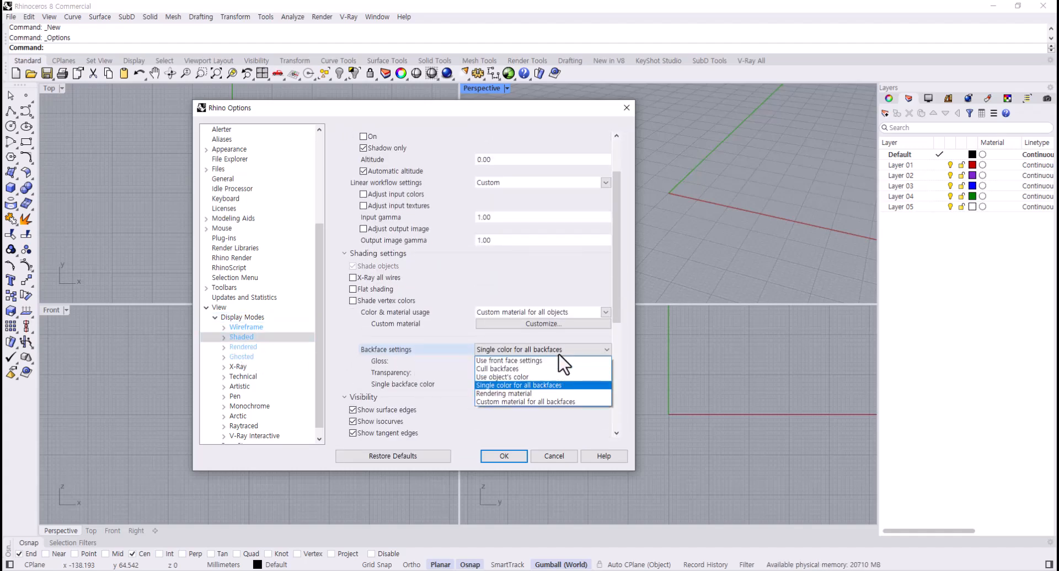
pyautogui.click(548, 389)
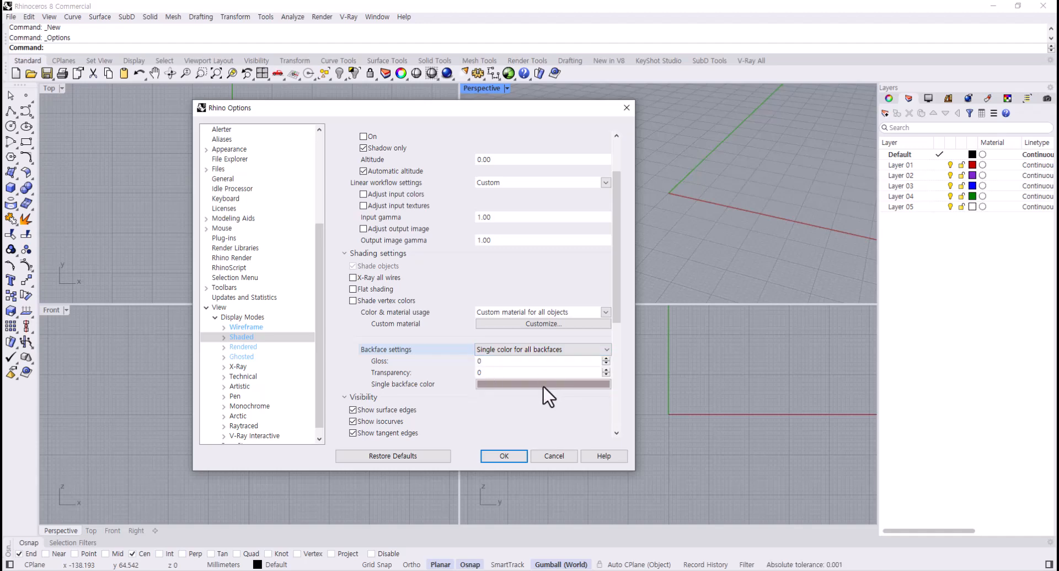
# - Change the Shaded mode's single backface color to a slightly redder grey and apply the options
pyautogui.click(543, 384)
pyautogui.click(749, 312)
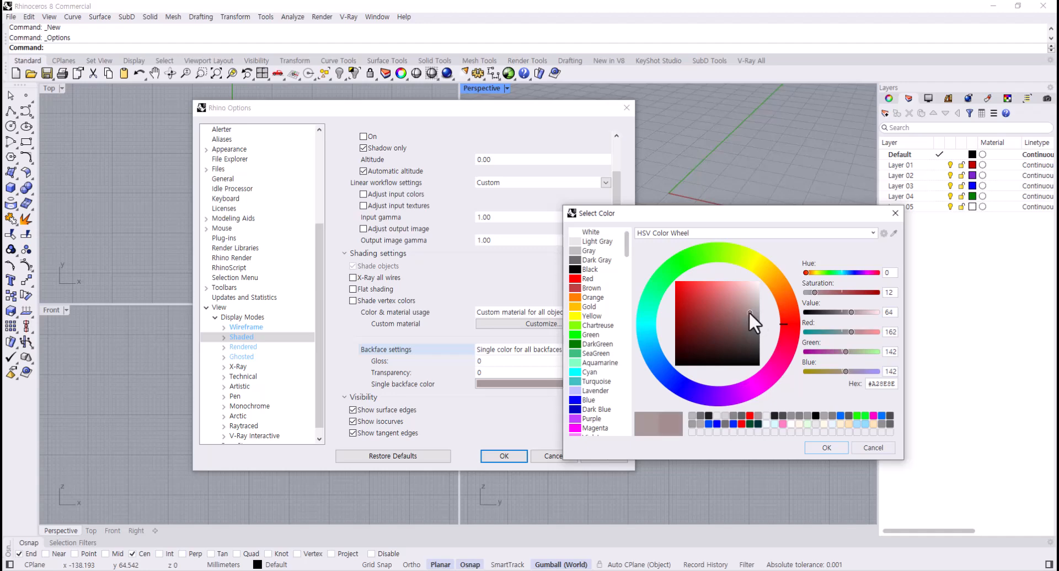
pyautogui.moveTo(749, 312)
pyautogui.mouseDown()
pyautogui.moveTo(720, 305)
pyautogui.moveTo(744, 311)
pyautogui.mouseUp()
pyautogui.click(823, 446)
pyautogui.scroll(-2, 525, 418)
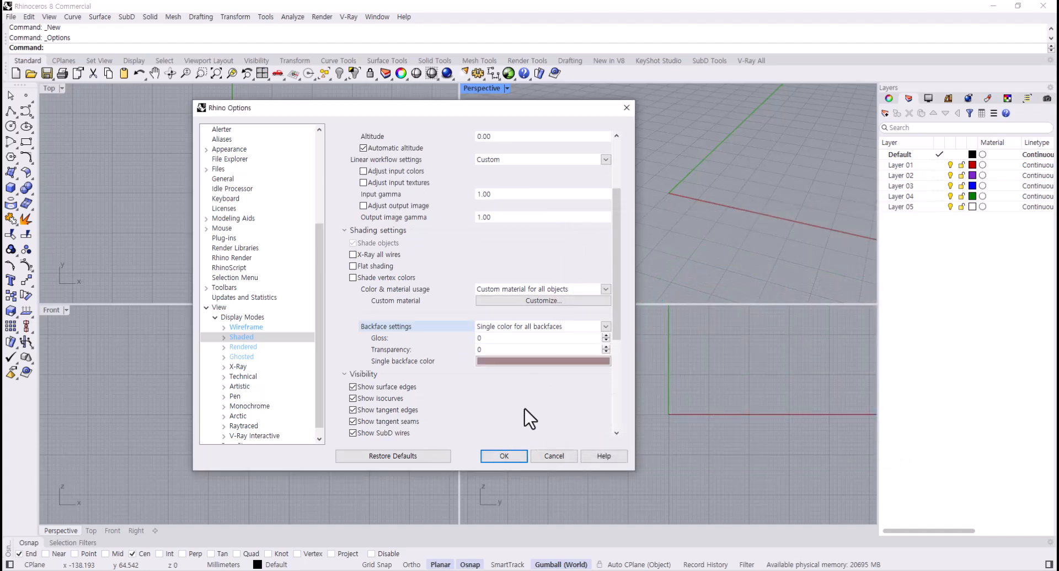
pyautogui.click(504, 458)
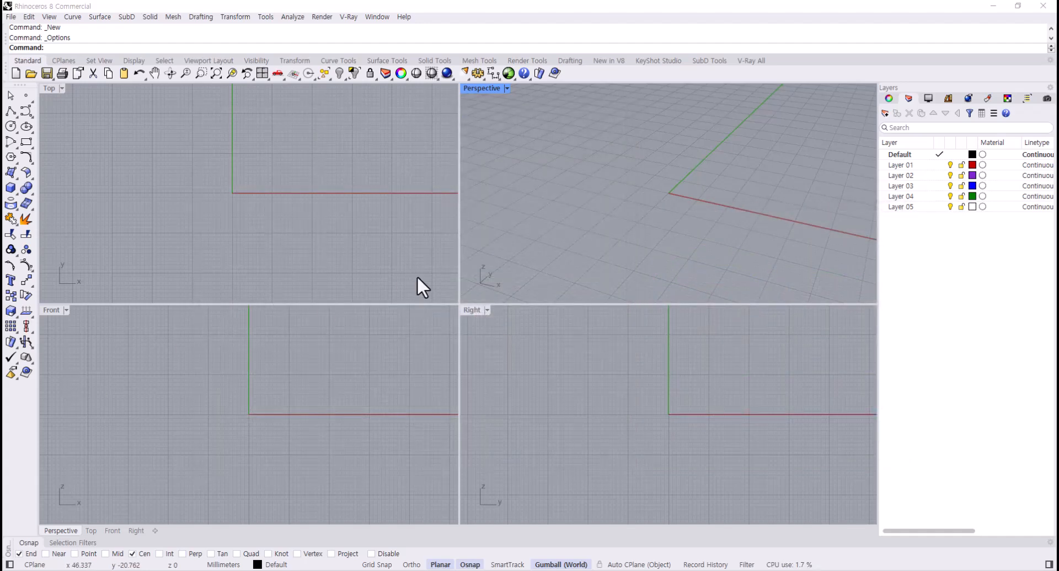
# - Start the Picture command and load the reference image totoro_front.png
pyautogui.click(441, 565)
pyautogui.click(166, 150)
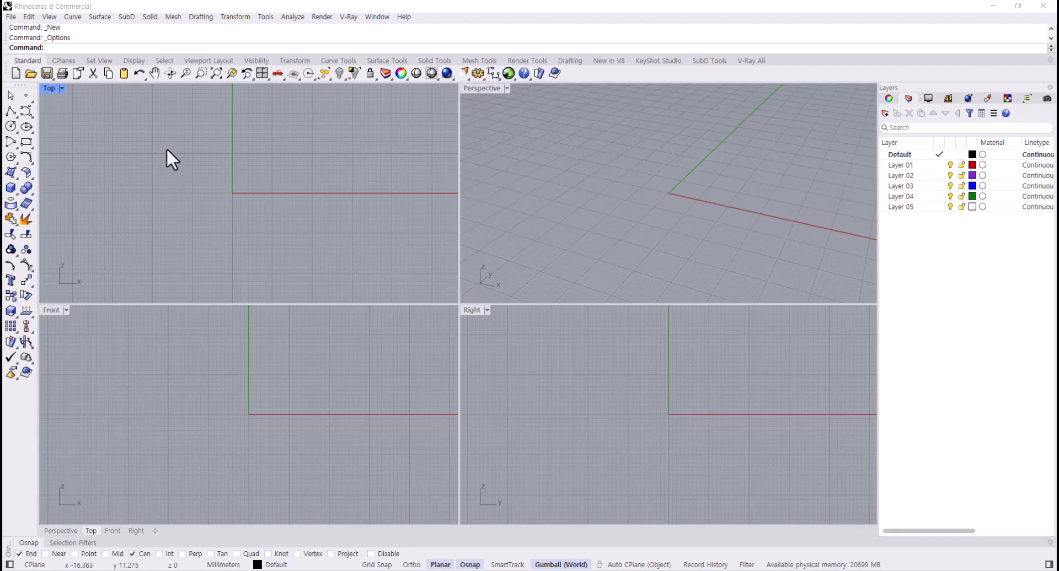
pyautogui.write('Picture')
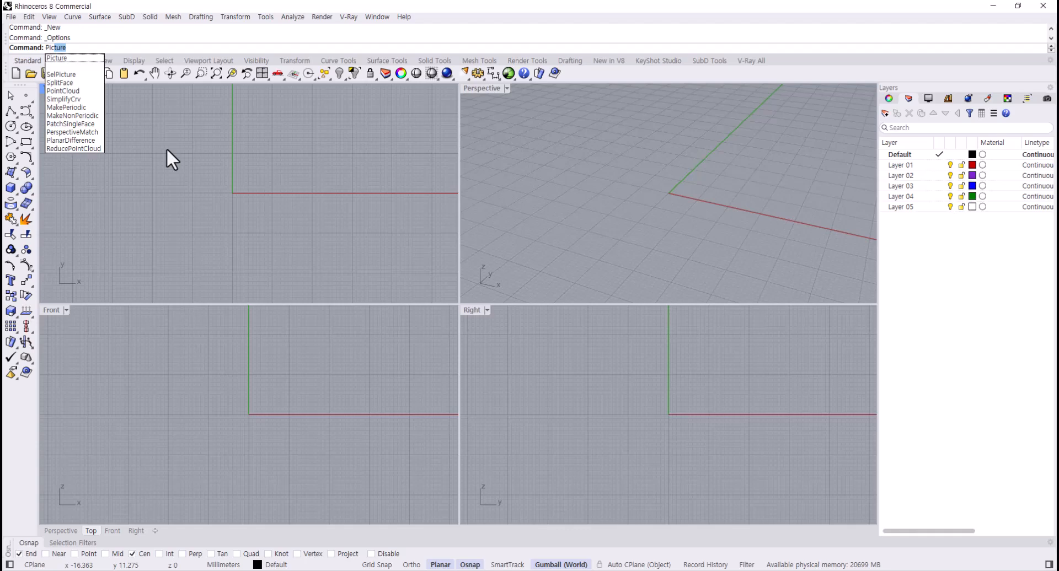
pyautogui.press('Return')
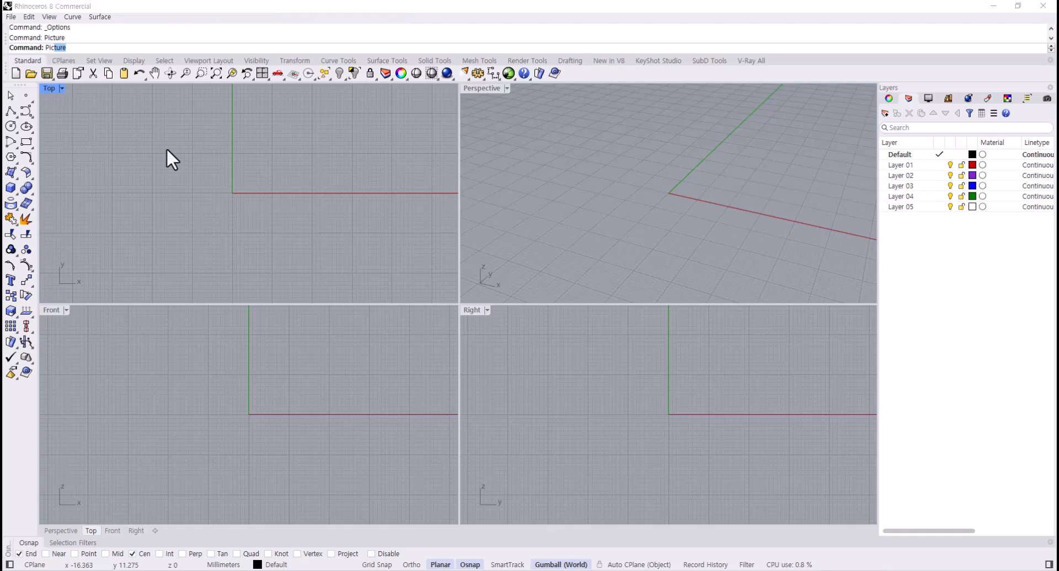
pyautogui.click(339, 197)
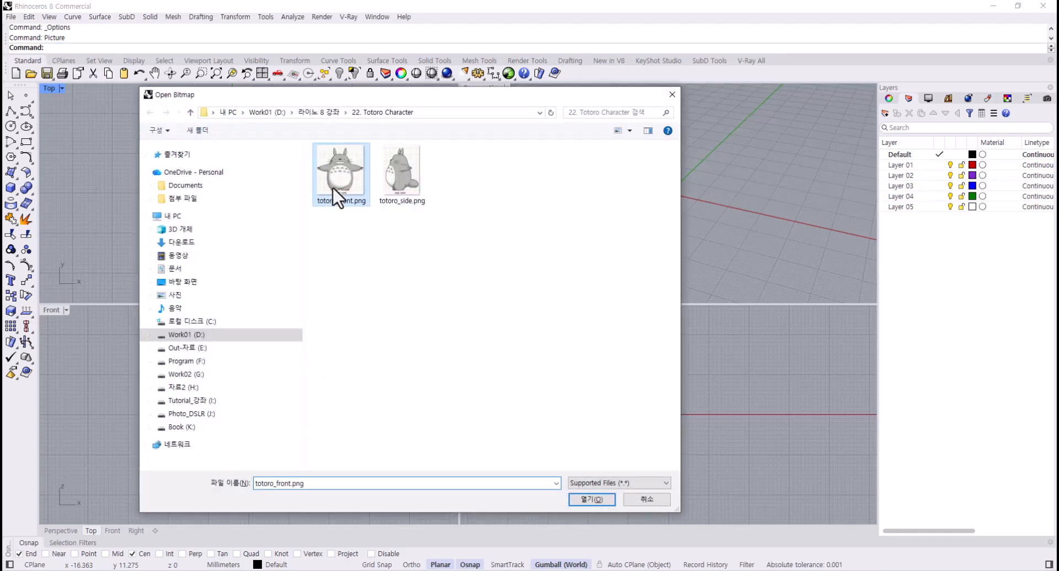
pyautogui.click(596, 497)
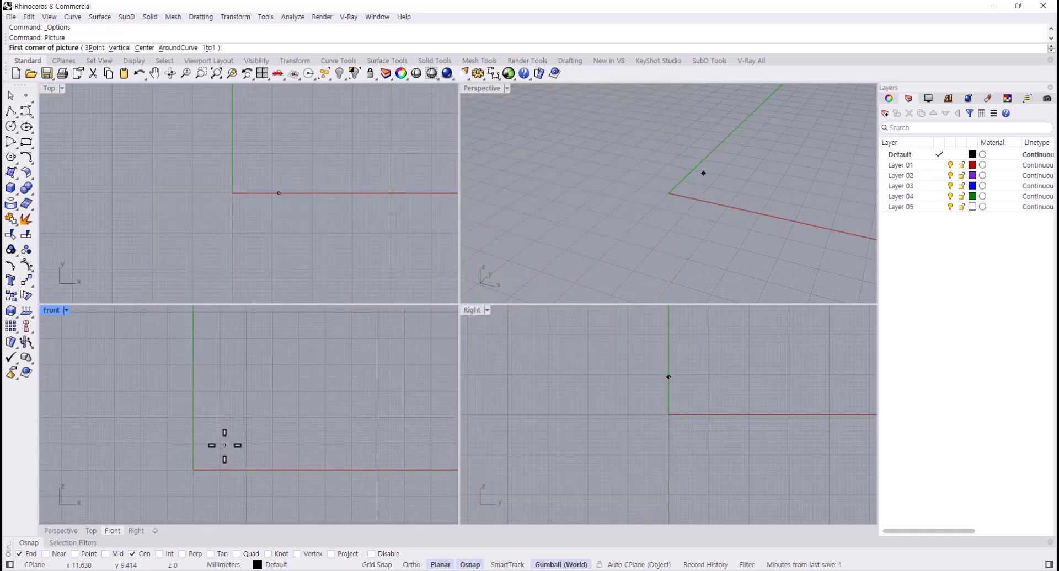
# - Place the picture in the Front view with its first corner at the origin (0) and a length of 100 mm
pyautogui.moveTo(302, 431); pyautogui.dragTo(284, 432, button='right')
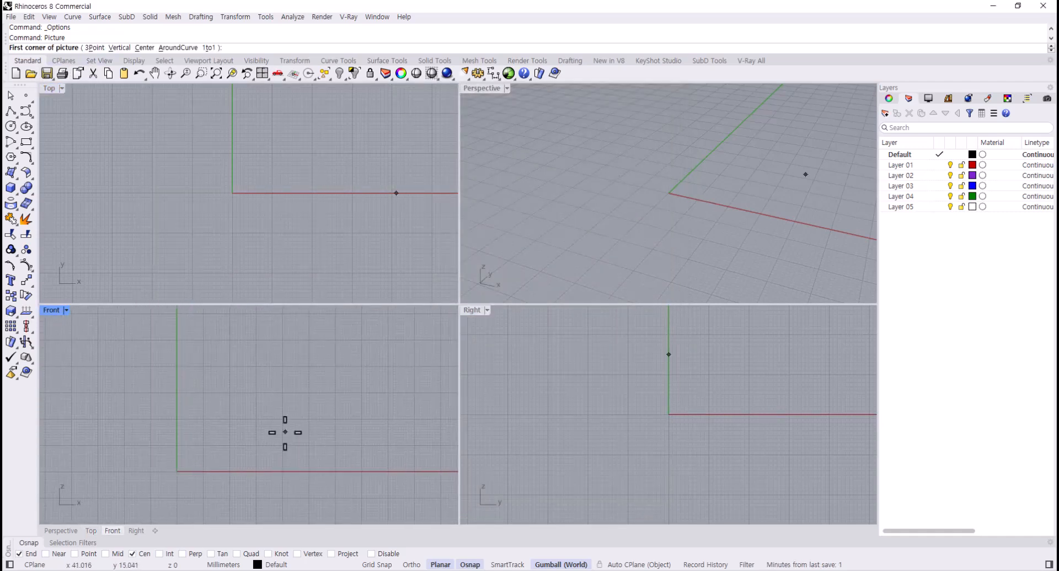
pyautogui.write('0')
pyautogui.press('Return')
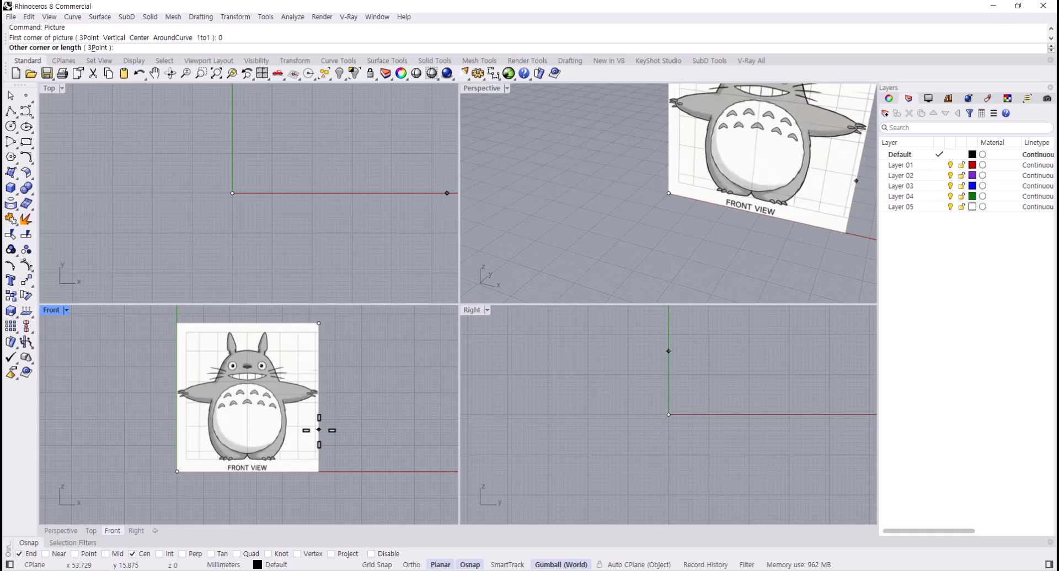
pyautogui.write('100')
pyautogui.press('Return')
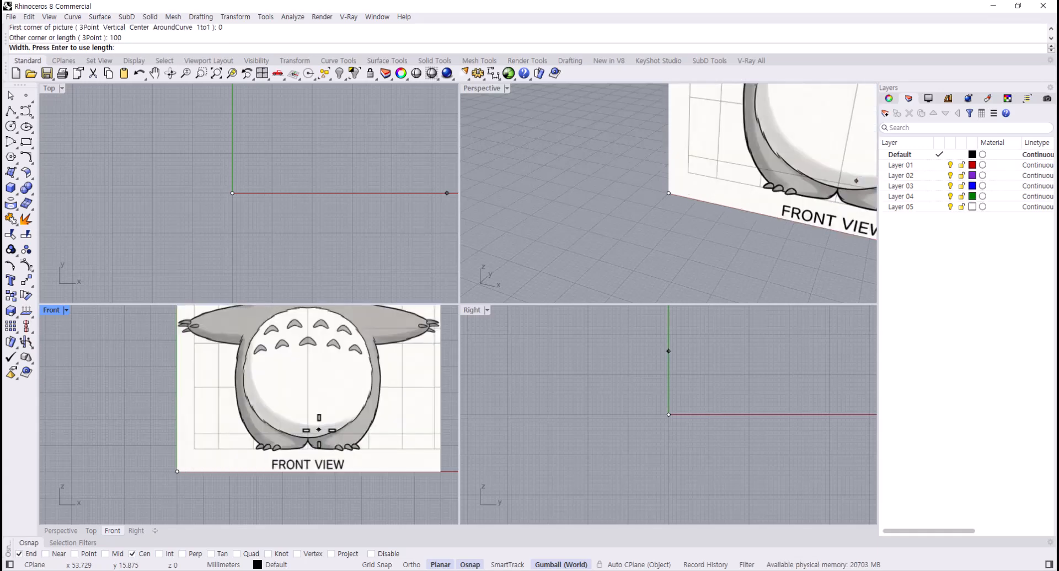
pyautogui.press('Return')
# - Draw a vertical polyline through the middle of the front picture, extending above and below it, in the maximized Front view
pyautogui.scroll(-6, 319, 422)
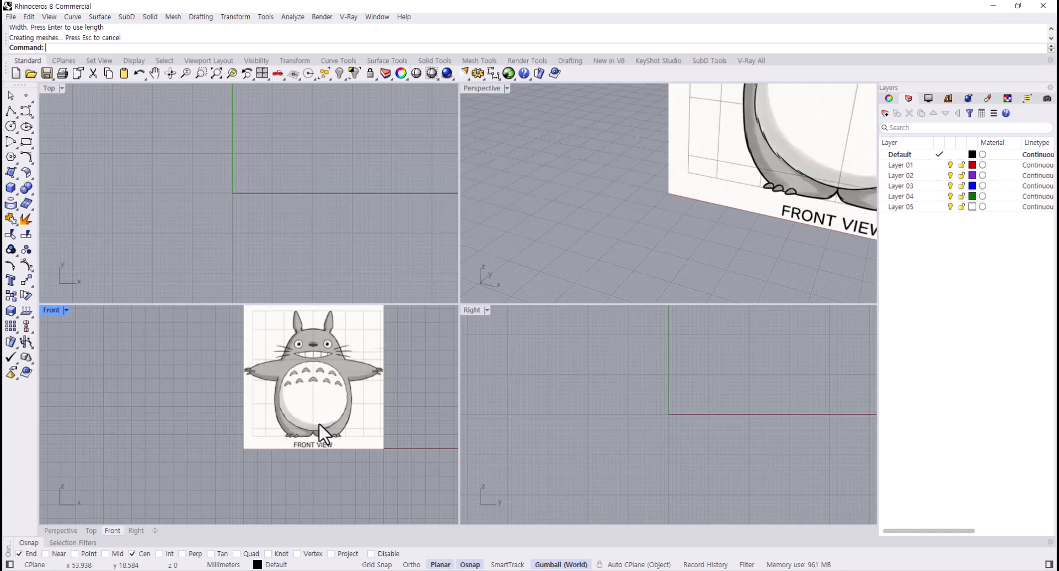
pyautogui.scroll(-4, 258, 379)
pyautogui.moveTo(258, 379); pyautogui.dragTo(200, 408, button='right')
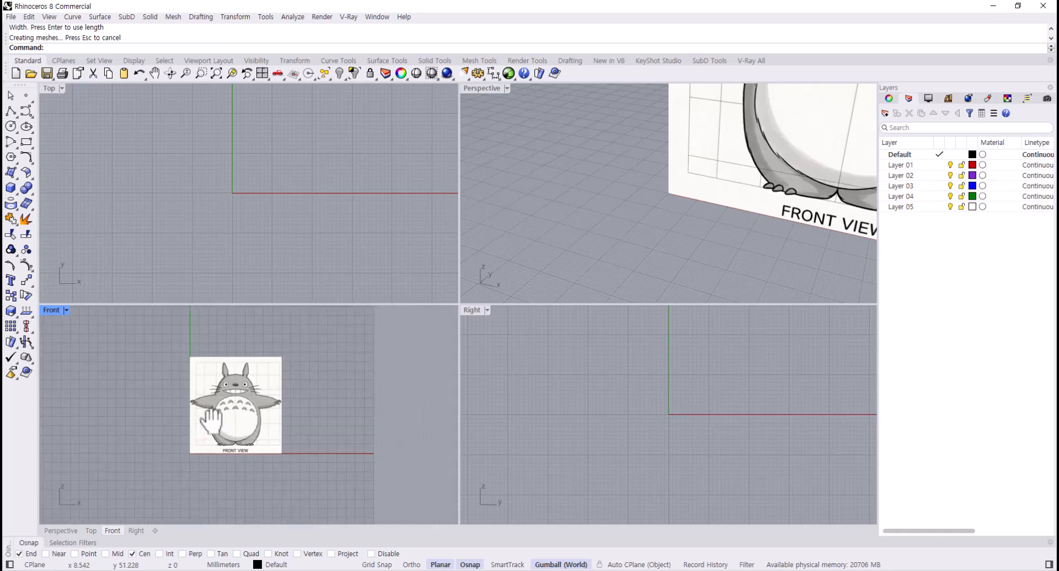
pyautogui.doubleClick(45, 306)
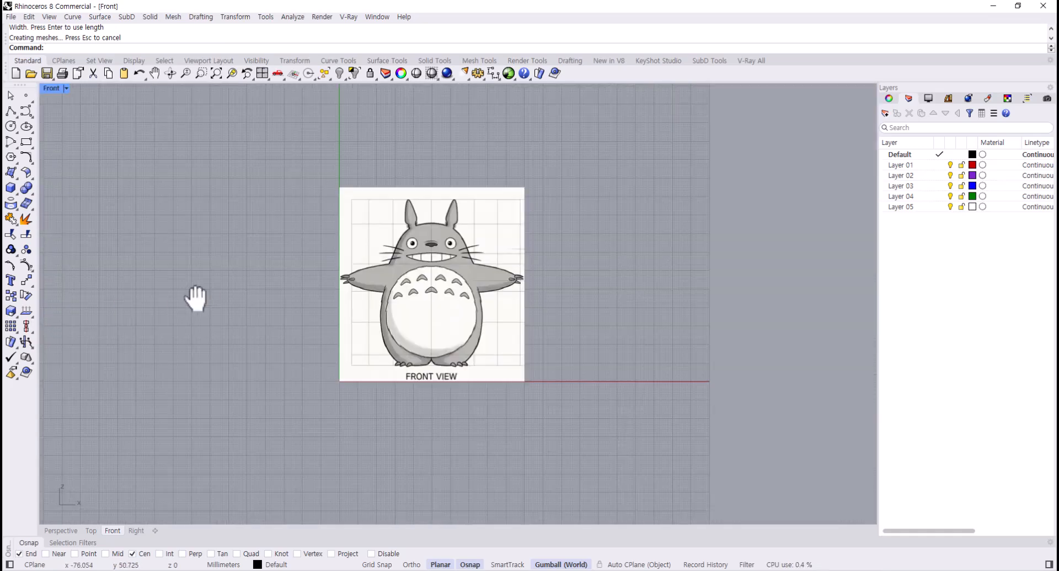
pyautogui.moveTo(199, 299); pyautogui.dragTo(102, 299, button='right')
pyautogui.click(10, 111)
pyautogui.click(338, 107)
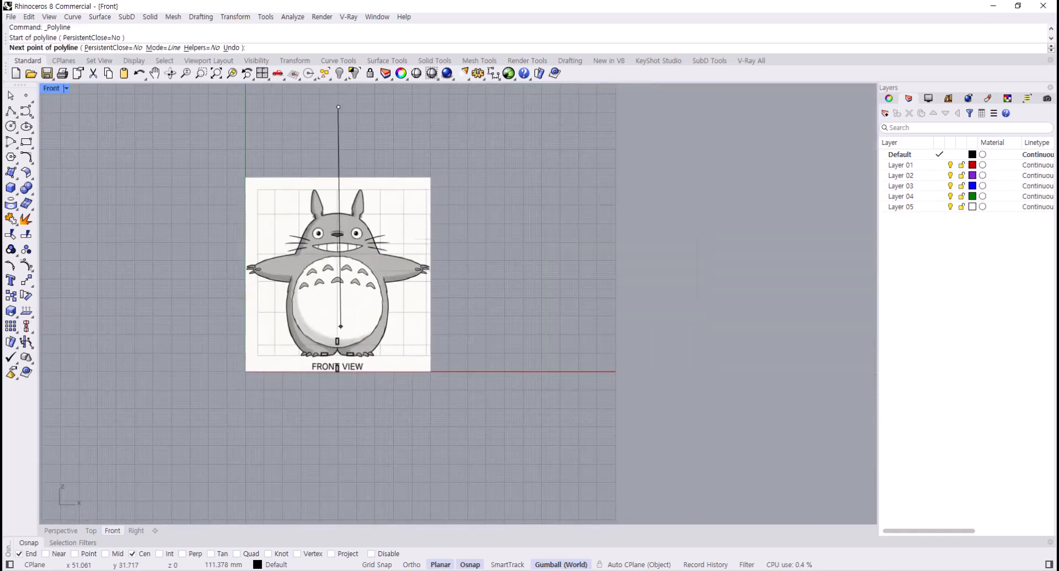
pyautogui.click(338, 449)
pyautogui.press('Return')
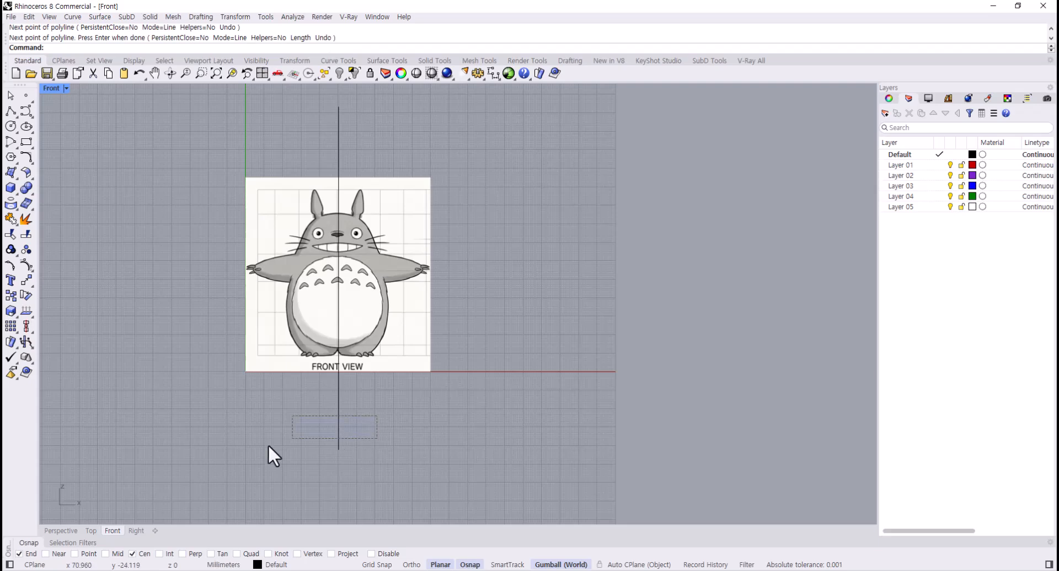
# - Move the vertical guide line horizontally so it matches the center grid line of the Totoro drawing
pyautogui.scroll(6, 338, 281)
pyautogui.scroll(-5, 353, 342)
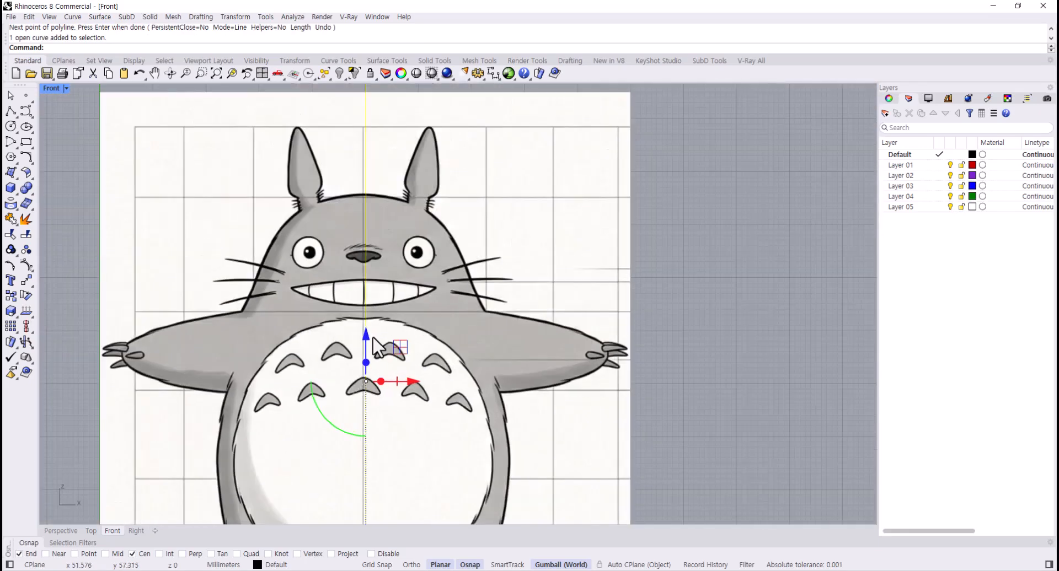
pyautogui.scroll(4, 389, 359)
pyautogui.scroll(3, 398, 379)
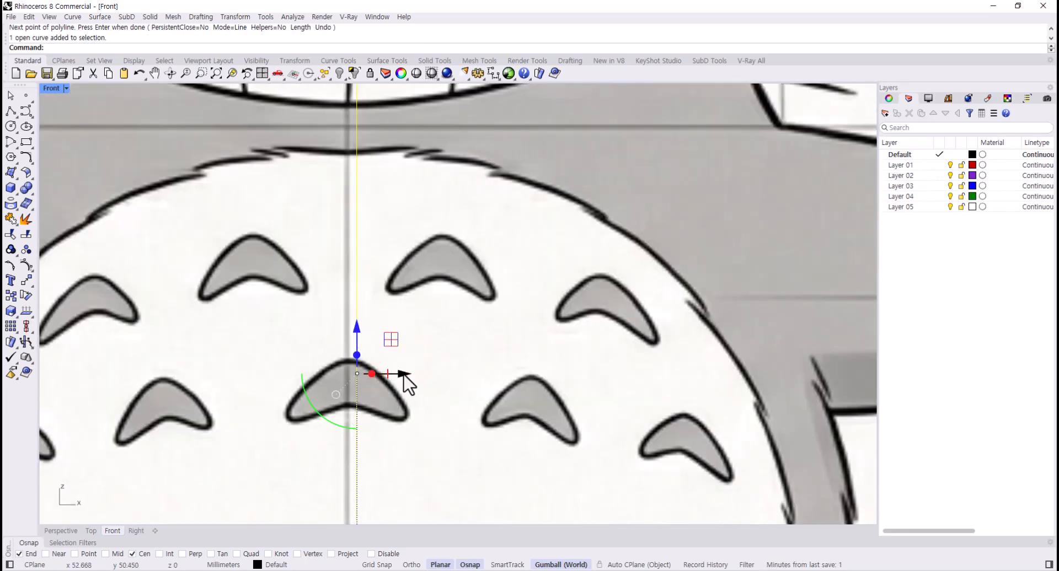
pyautogui.moveTo(402, 382); pyautogui.dragTo(392, 382)
pyautogui.scroll(-8, 394, 382)
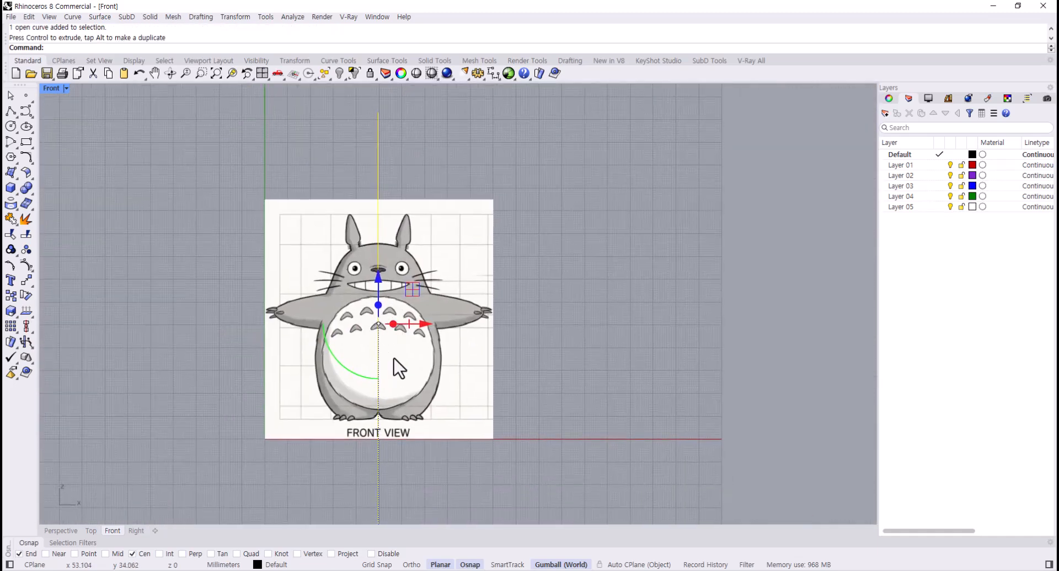
pyautogui.scroll(-2, 430, 366)
# - Select the front picture and restore the four-viewport layout from the maximized Front view
pyautogui.click(430, 366)
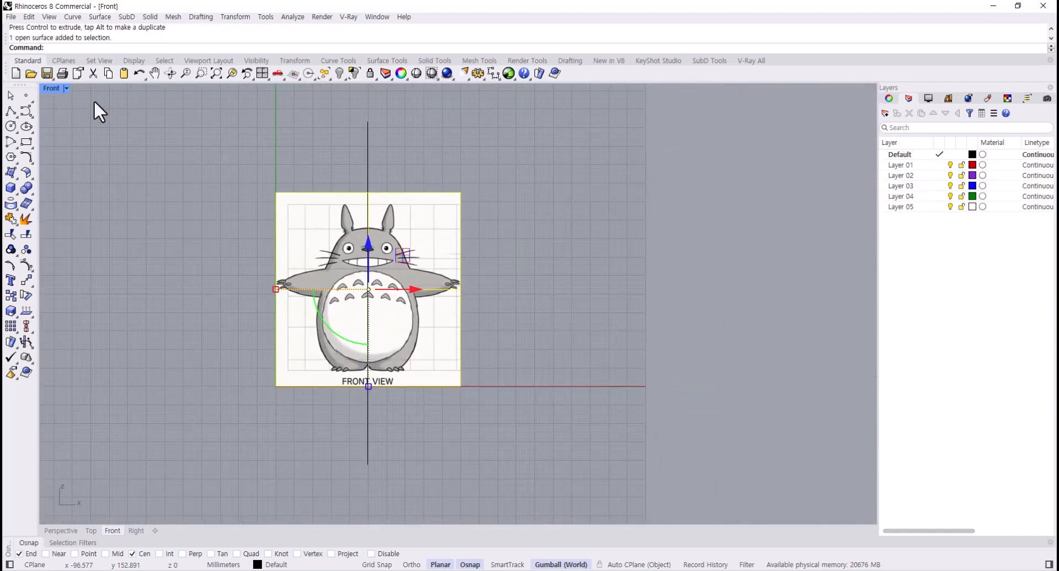
pyautogui.doubleClick(51, 88)
pyautogui.scroll(-2, 629, 243)
pyautogui.moveTo(629, 243)
pyautogui.mouseDown(button='right')
pyautogui.moveTo(556, 255)
pyautogui.moveTo(634, 236)
pyautogui.mouseUp(button='right')
pyautogui.click(634, 236)
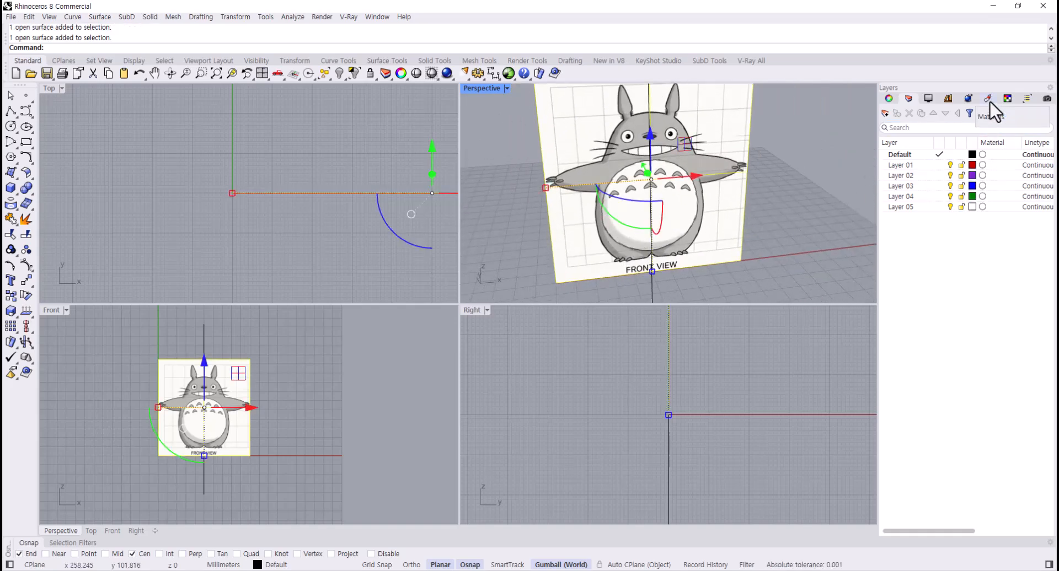
# - Set the object transparency of the front picture's totoro_front material to 76% in the material settings
pyautogui.click(888, 99)
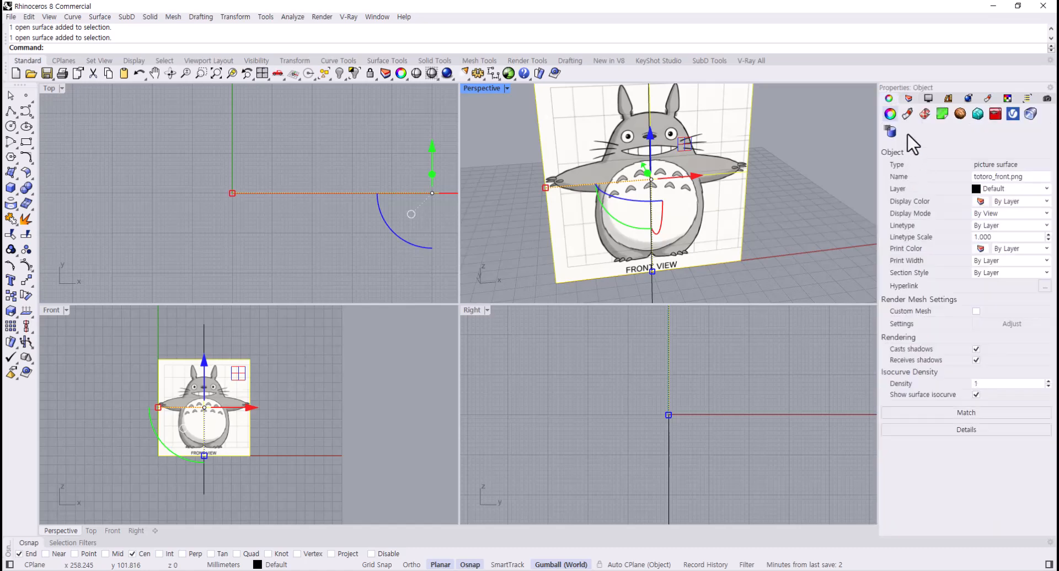
pyautogui.click(908, 115)
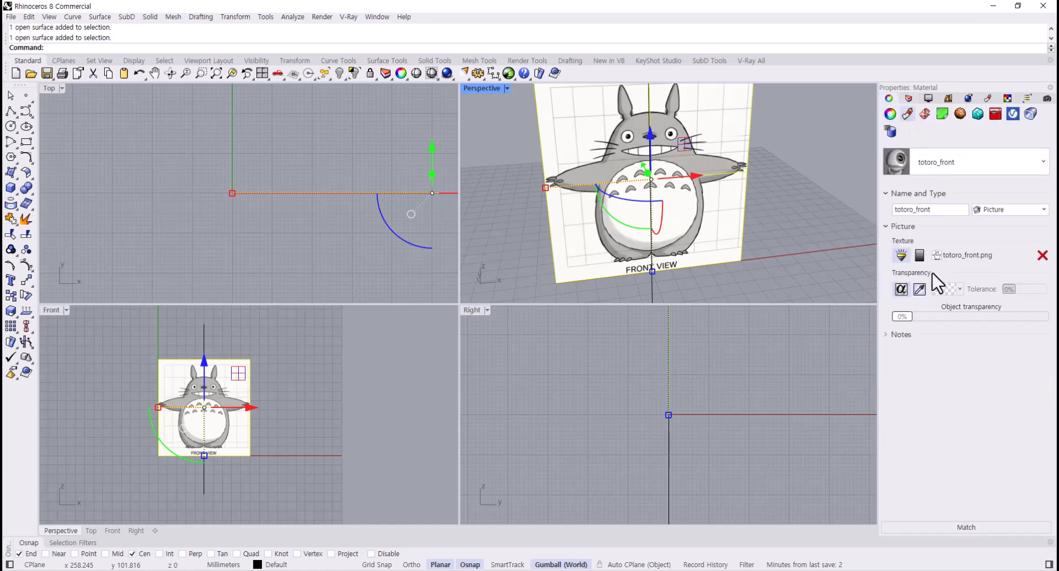
pyautogui.moveTo(901, 316); pyautogui.dragTo(1016, 317)
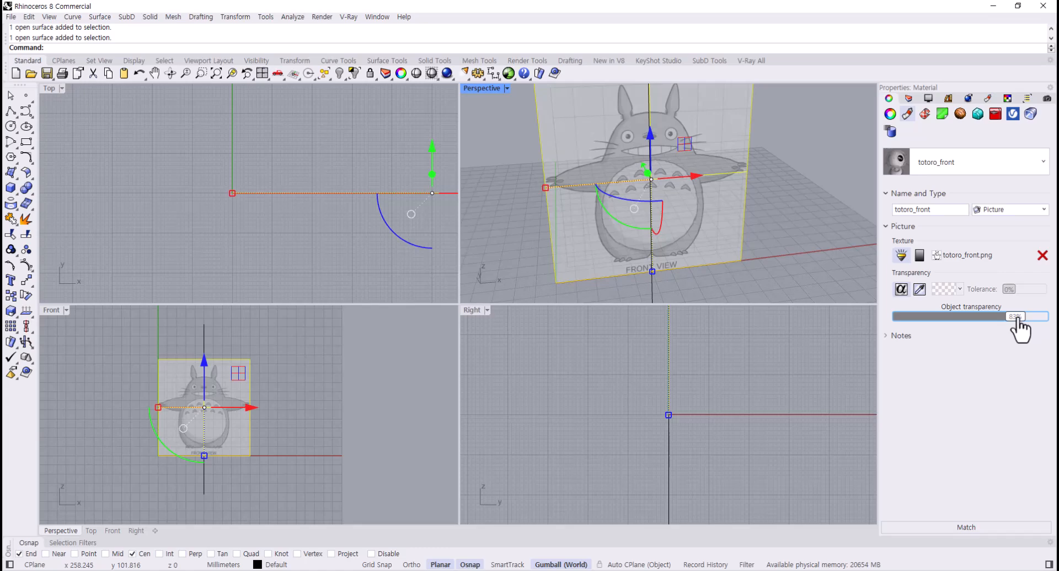
pyautogui.click(988, 99)
pyautogui.moveTo(1016, 409); pyautogui.dragTo(1008, 409)
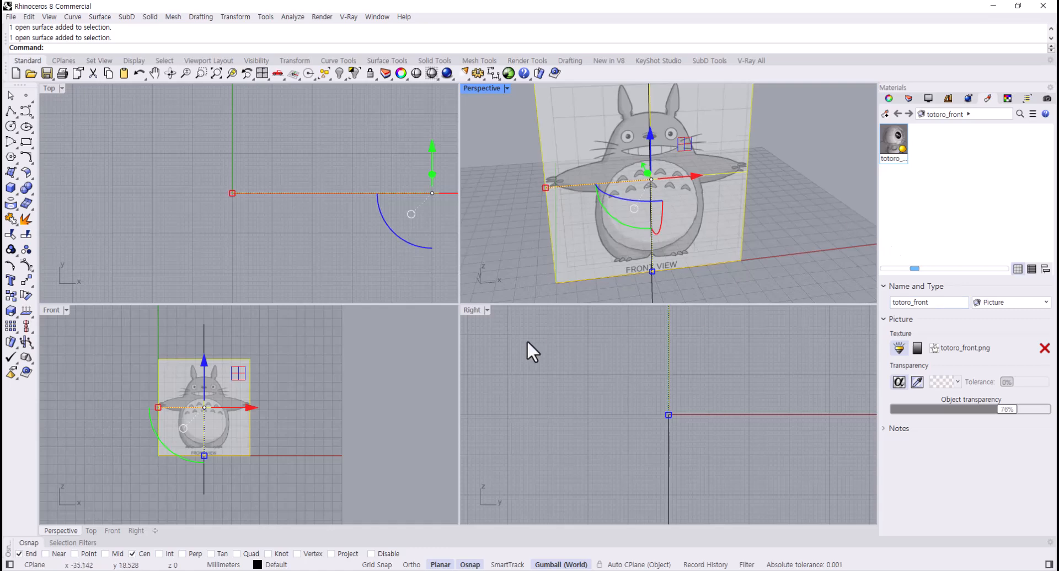
pyautogui.click(419, 415)
pyautogui.scroll(-2, 286, 412)
pyautogui.scroll(2, 285, 412)
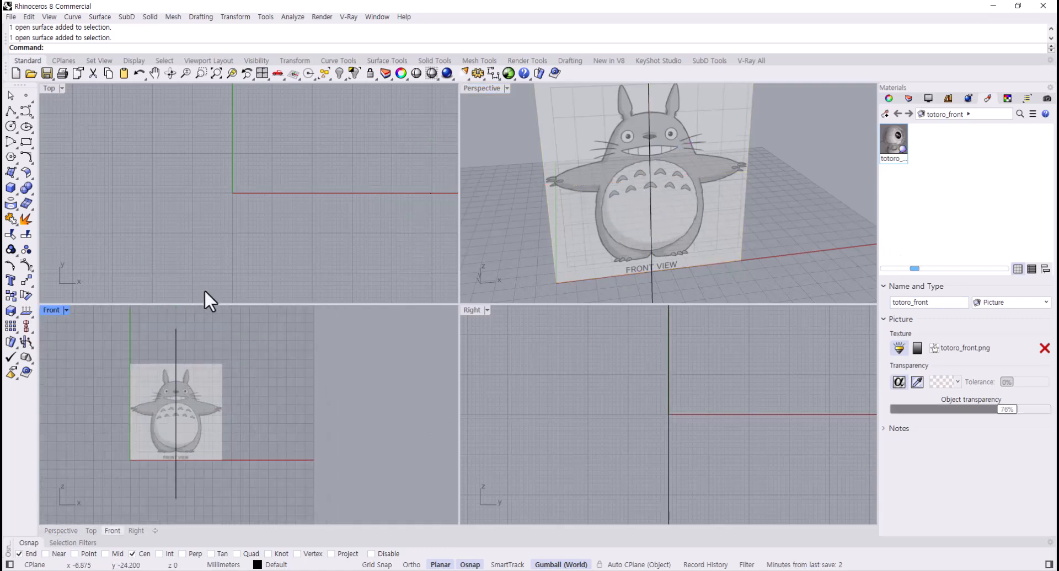
pyautogui.press('Return')
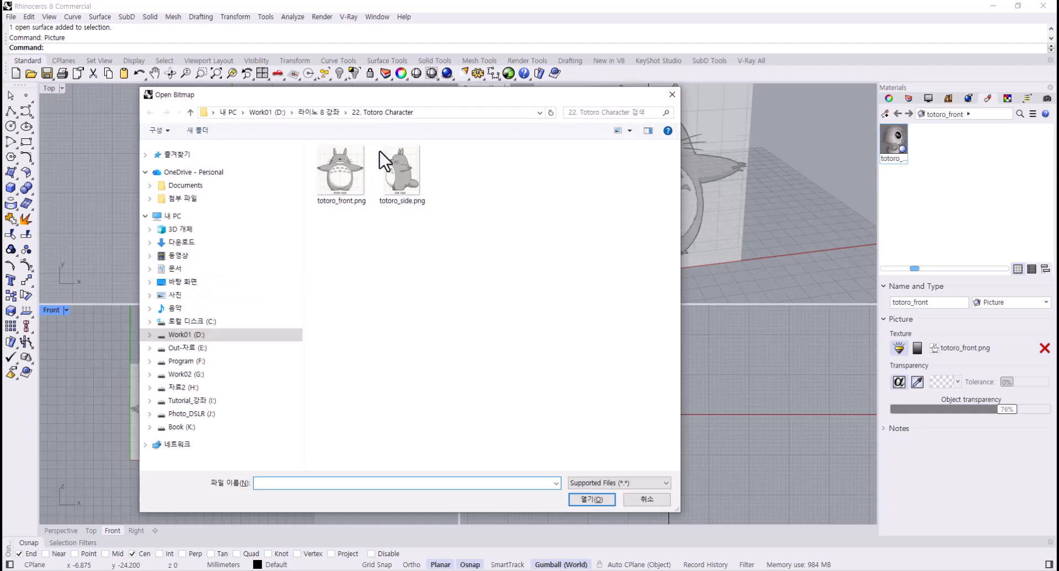
pyautogui.click(396, 163)
pyautogui.click(584, 499)
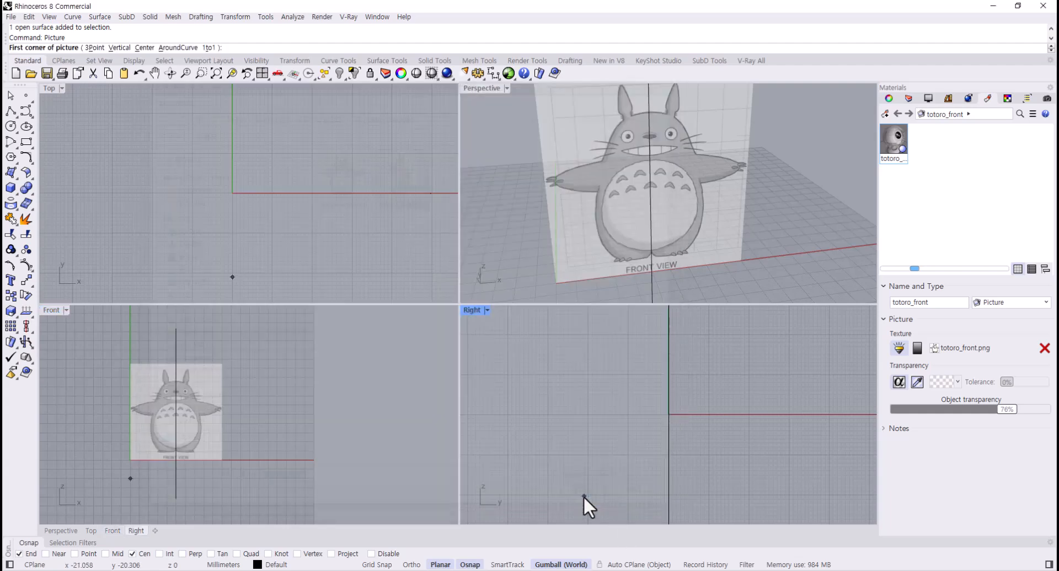
pyautogui.click(222, 364)
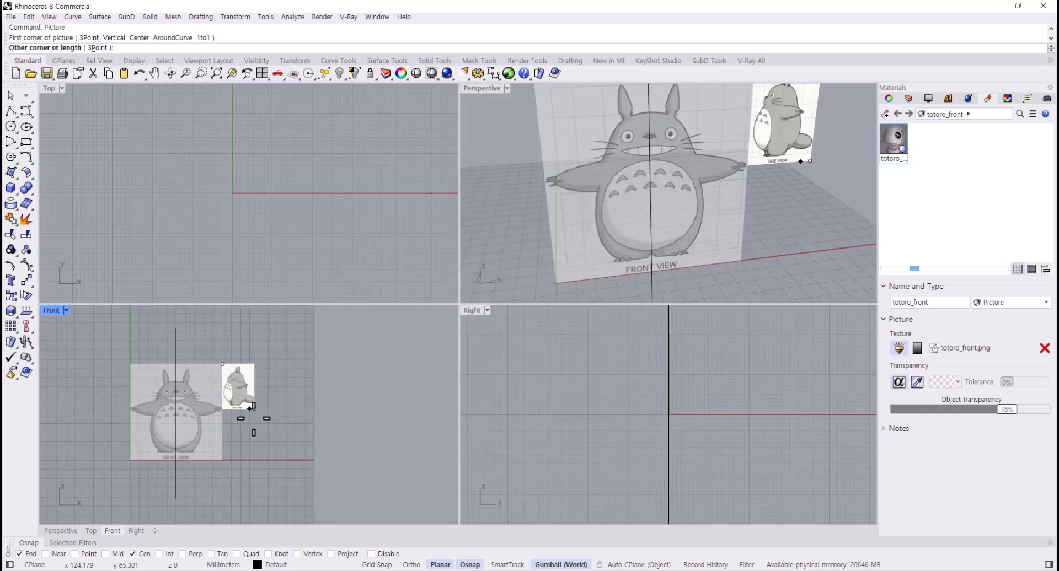
pyautogui.press('Escape')
# - Load totoro_side.png as a picture in the Right view, sized to the front picture's height between its upper and lower corners
pyautogui.moveTo(677, 433); pyautogui.dragTo(583, 460, button='right')
pyautogui.scroll(-3, 593, 443)
pyautogui.press('Return')
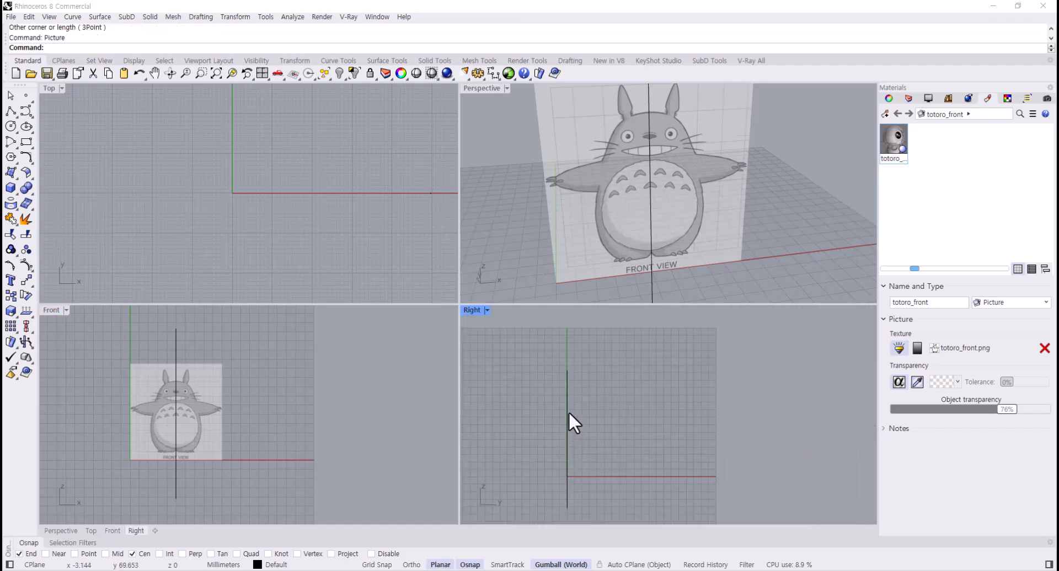
pyautogui.click(400, 174)
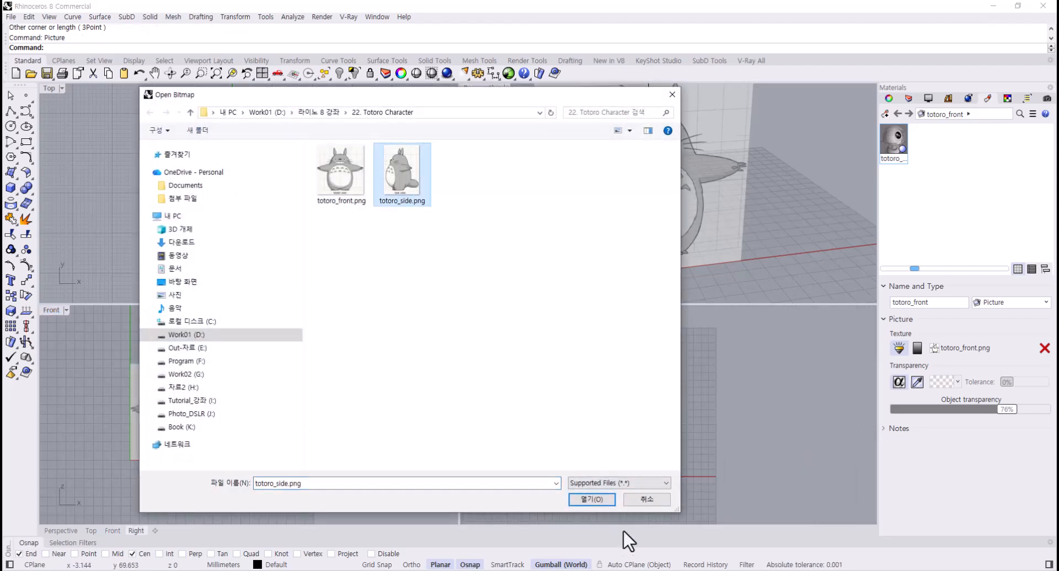
pyautogui.click(589, 500)
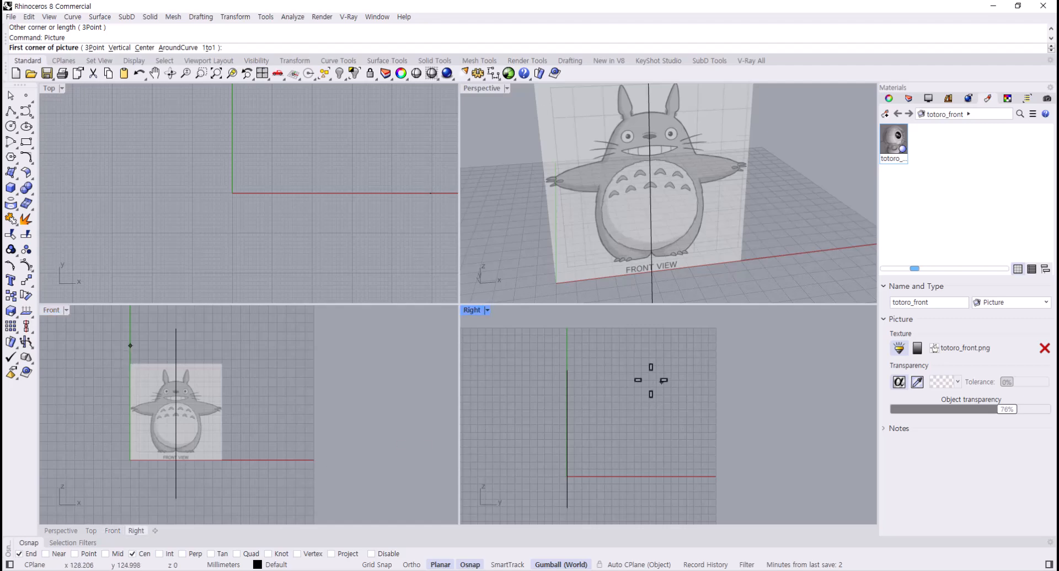
pyautogui.click(567, 398)
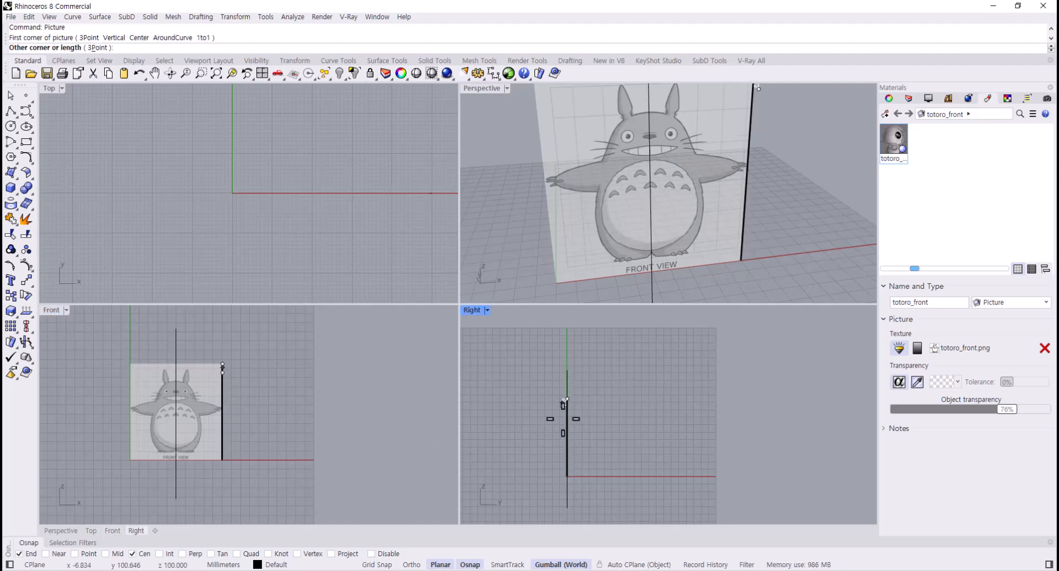
pyautogui.click(567, 476)
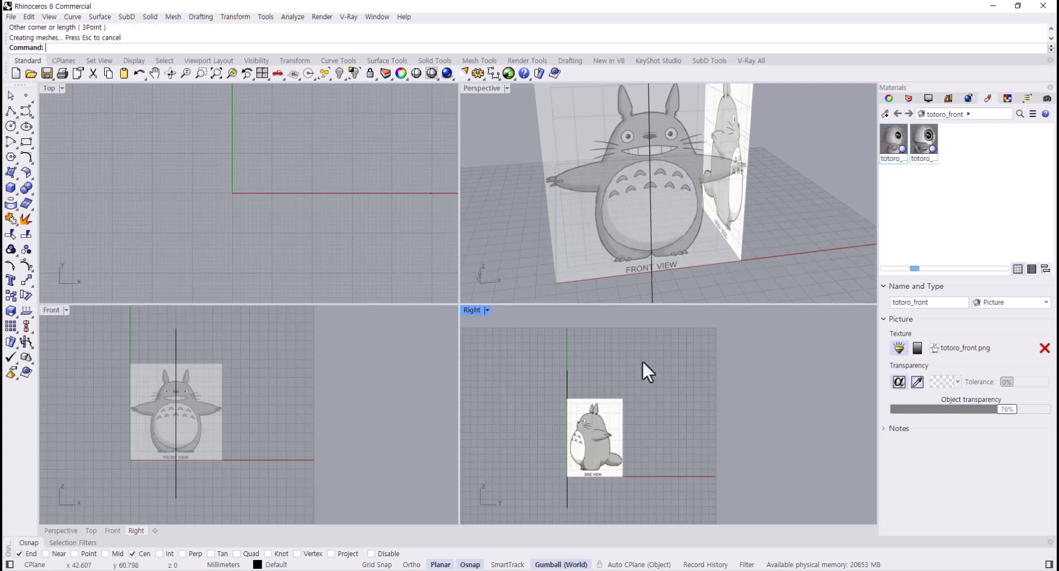
# - Move the side picture in the maximized Perspective view so its far upper corner snaps to the front picture's upper corner above the origin
pyautogui.scroll(-5, 720, 206)
pyautogui.moveTo(721, 206); pyautogui.dragTo(527, 133, button='right')
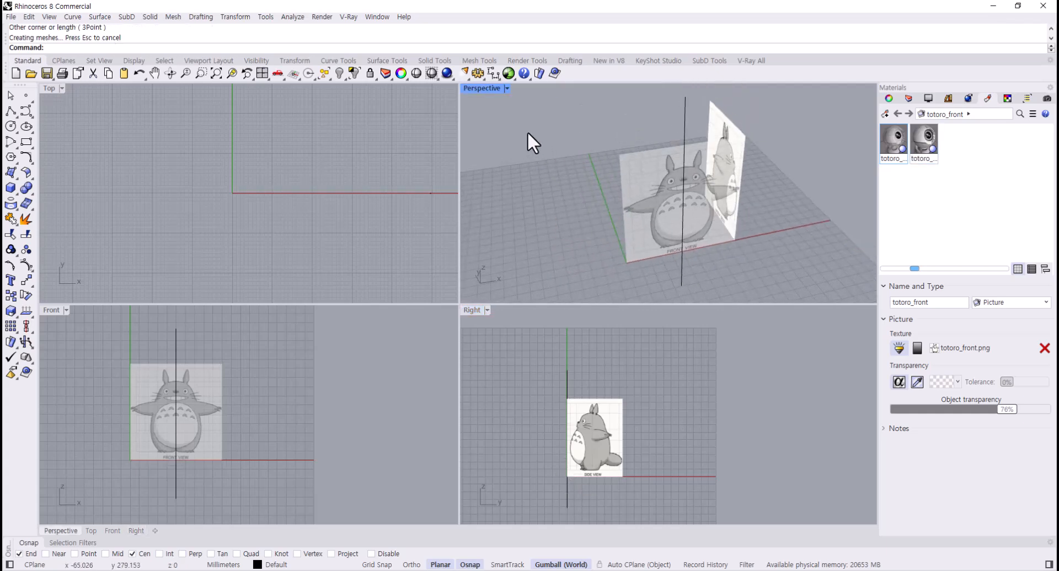
pyautogui.doubleClick(479, 88)
pyautogui.click(557, 171)
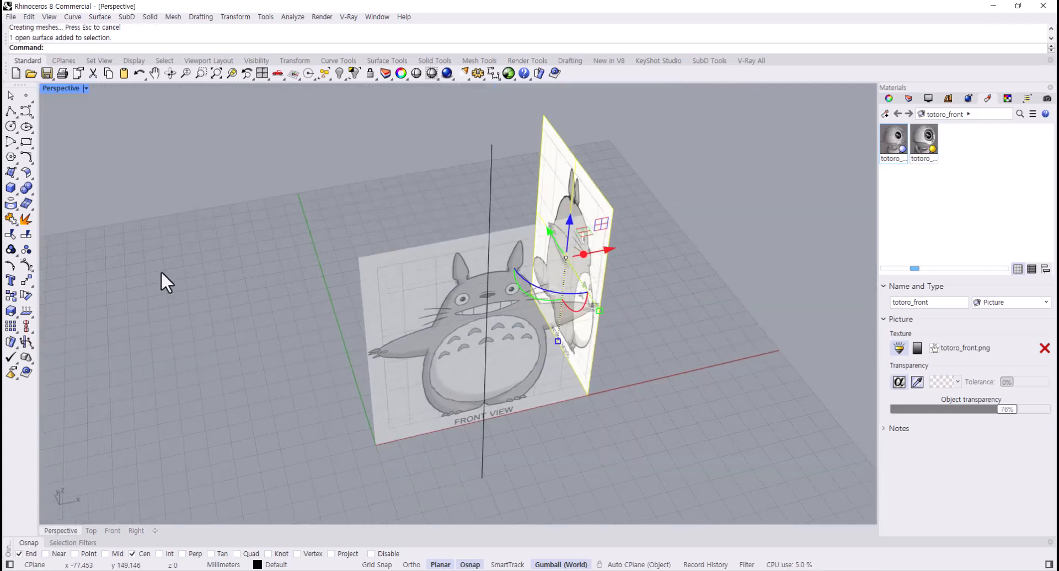
pyautogui.write('Move')
pyautogui.press('Return')
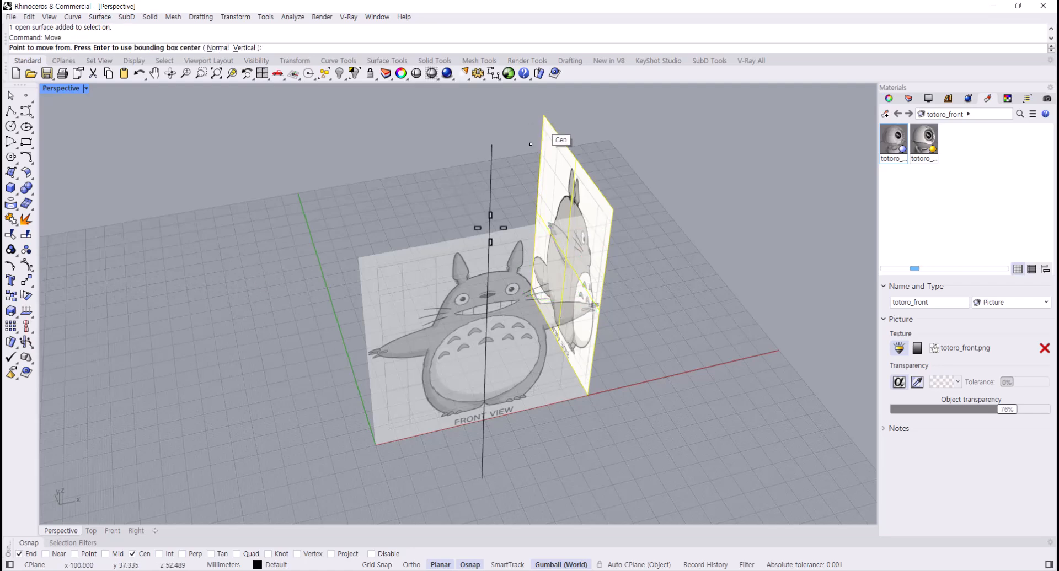
pyautogui.click(543, 115)
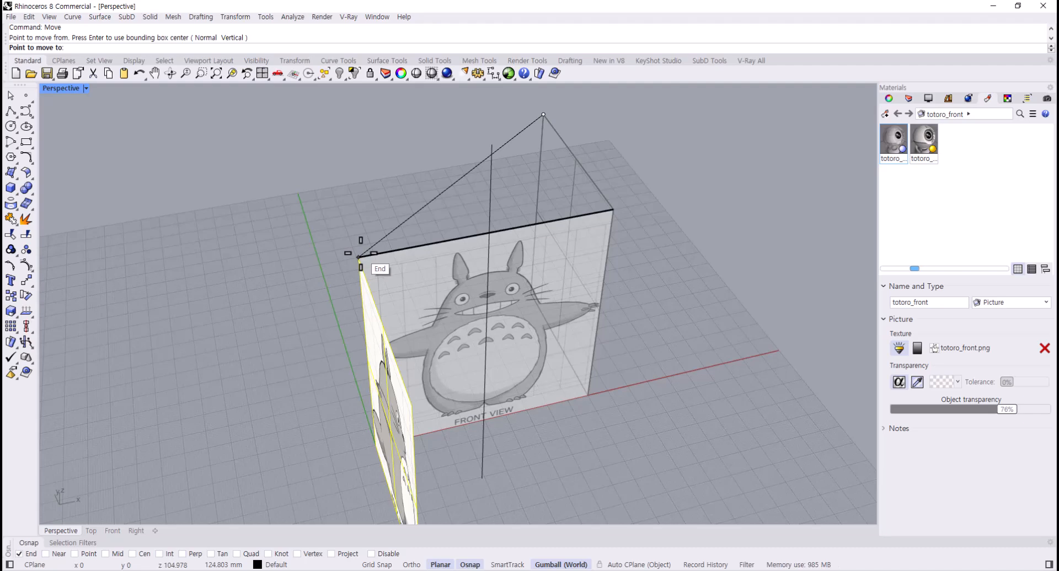
pyautogui.click(358, 257)
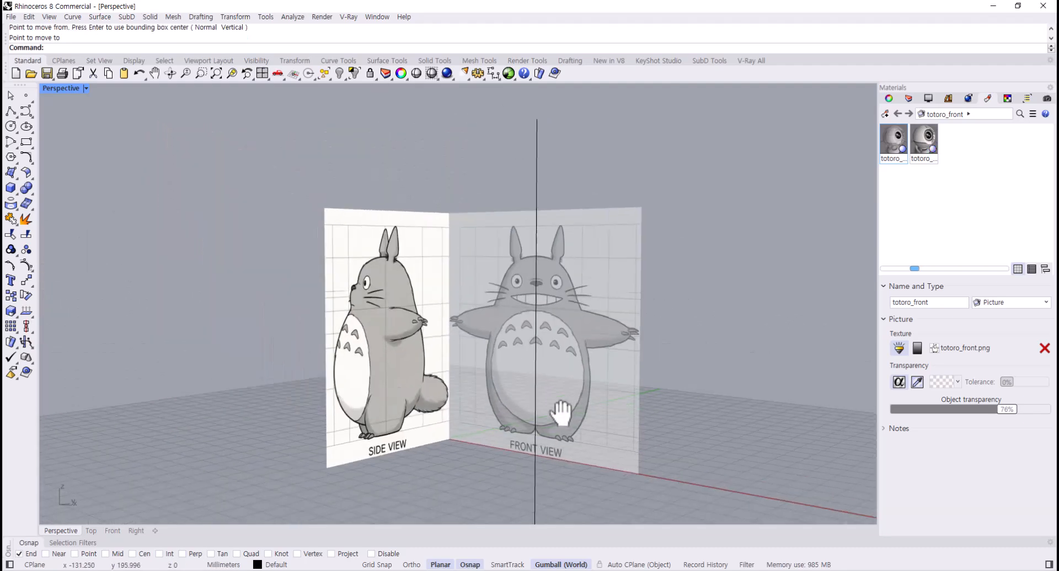
# - Raise the front picture's object transparency to 87%
pyautogui.click(386, 331)
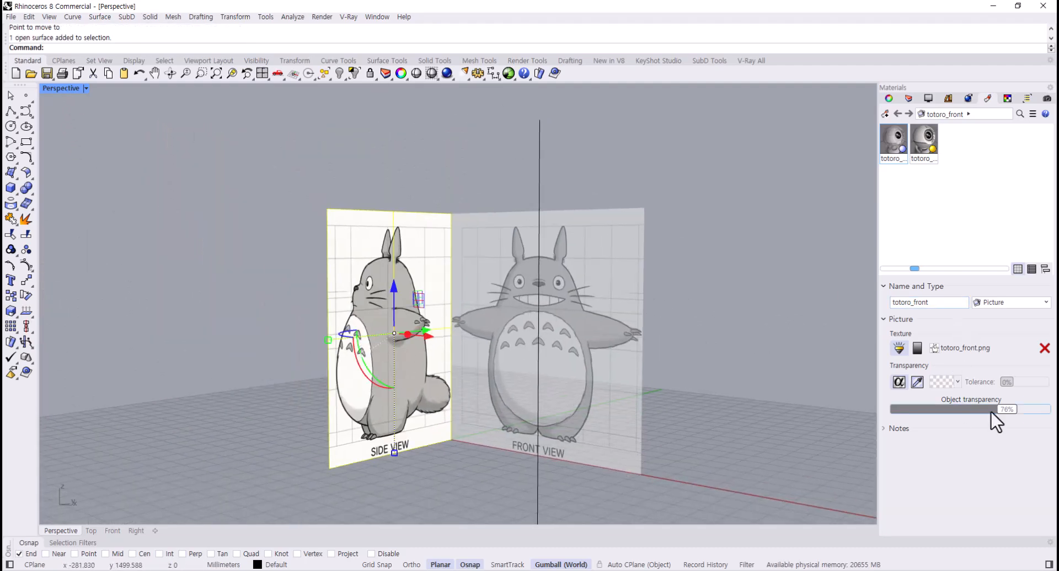
pyautogui.click(572, 379)
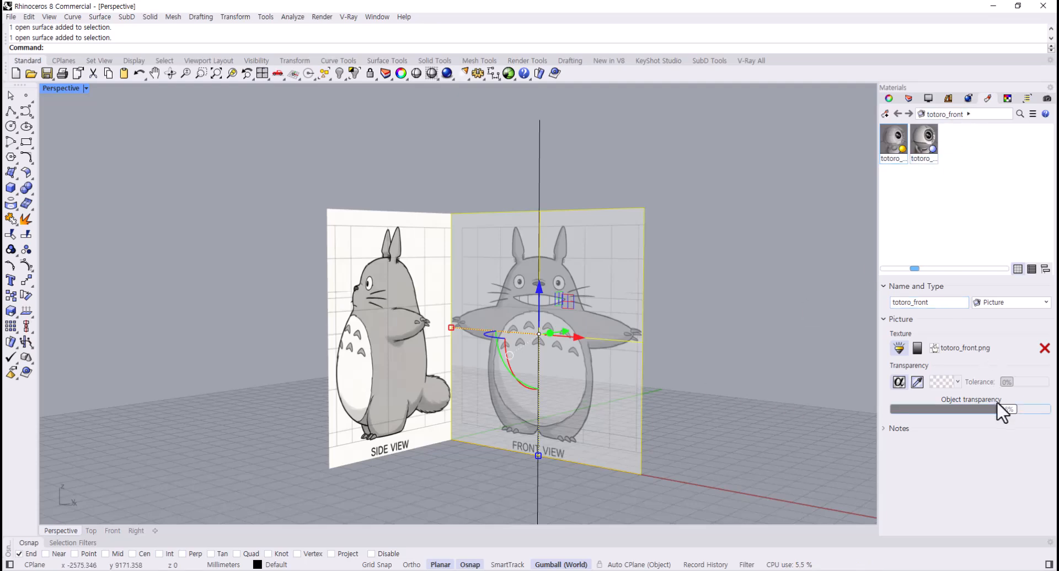
pyautogui.moveTo(1007, 412); pyautogui.dragTo(1022, 415)
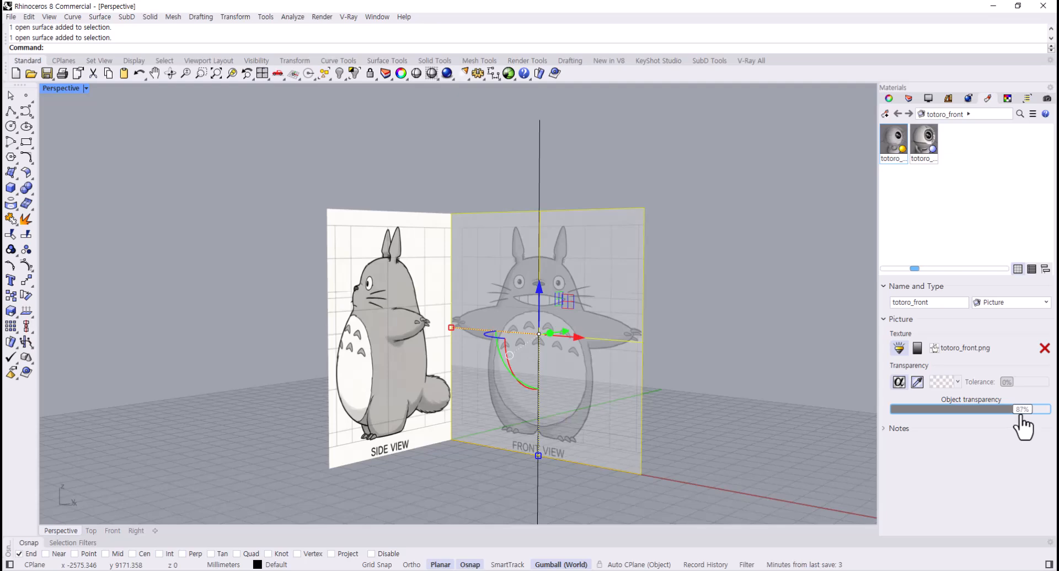
# - Set the object transparency of the side picture's totoro_side material to 85%
pyautogui.click(398, 293)
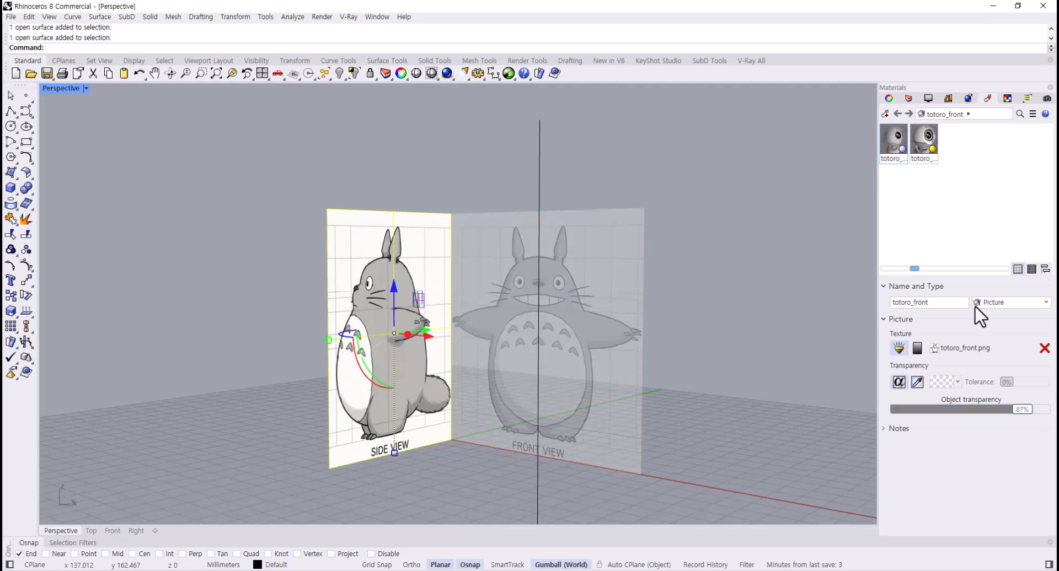
pyautogui.click(924, 141)
pyautogui.moveTo(905, 414); pyautogui.dragTo(1020, 419)
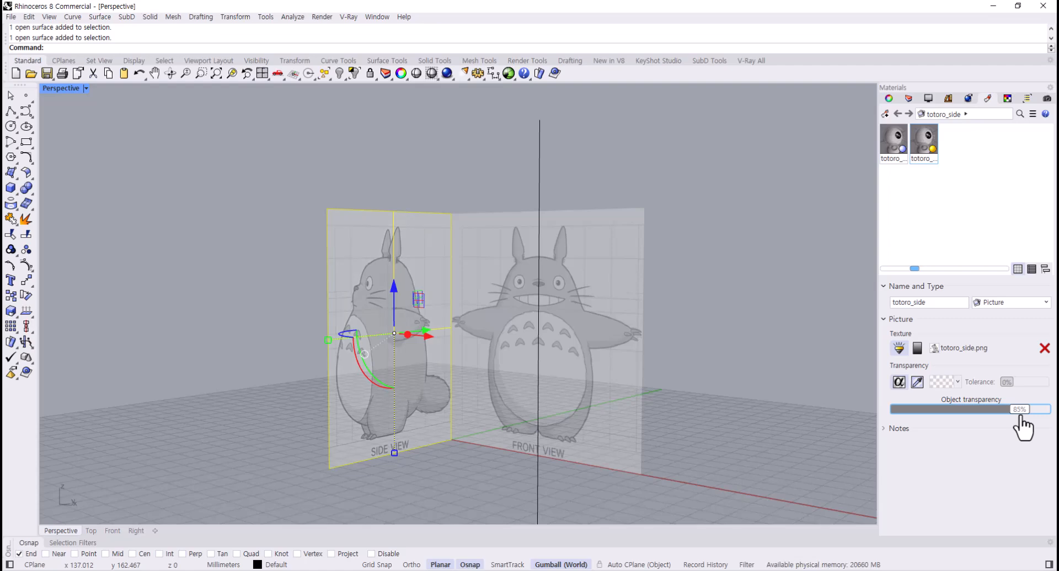
pyautogui.click(776, 392)
pyautogui.moveTo(775, 391); pyautogui.dragTo(368, 365, button='right')
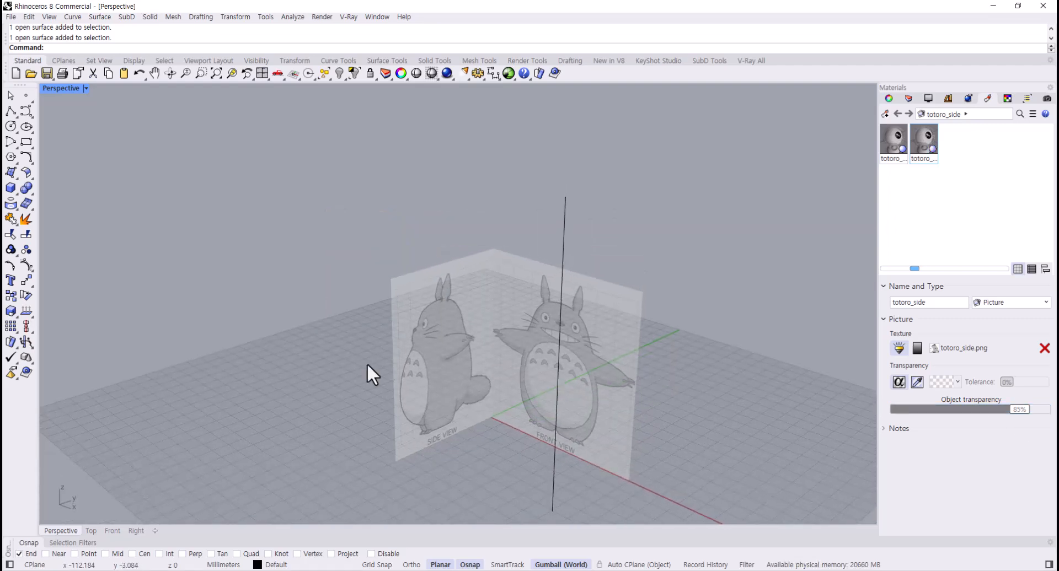
# - Move both pictures and the guide line together in the Front view from a Near-snapped point on the guide line to the origin, 0
pyautogui.doubleClick(61, 88)
pyautogui.moveTo(362, 260); pyautogui.dragTo(237, 208)
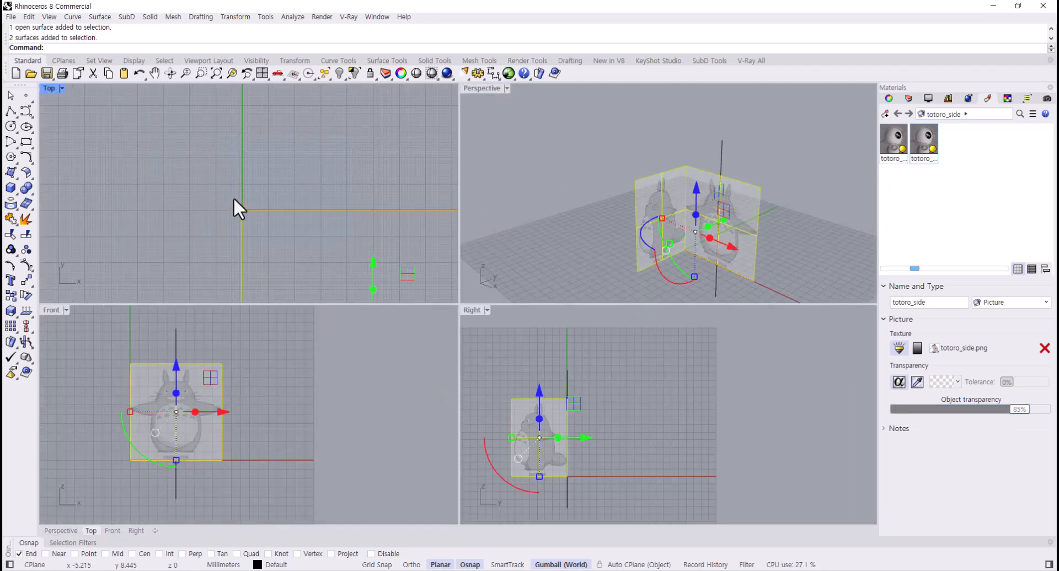
pyautogui.moveTo(303, 260); pyautogui.dragTo(251, 193, button='right')
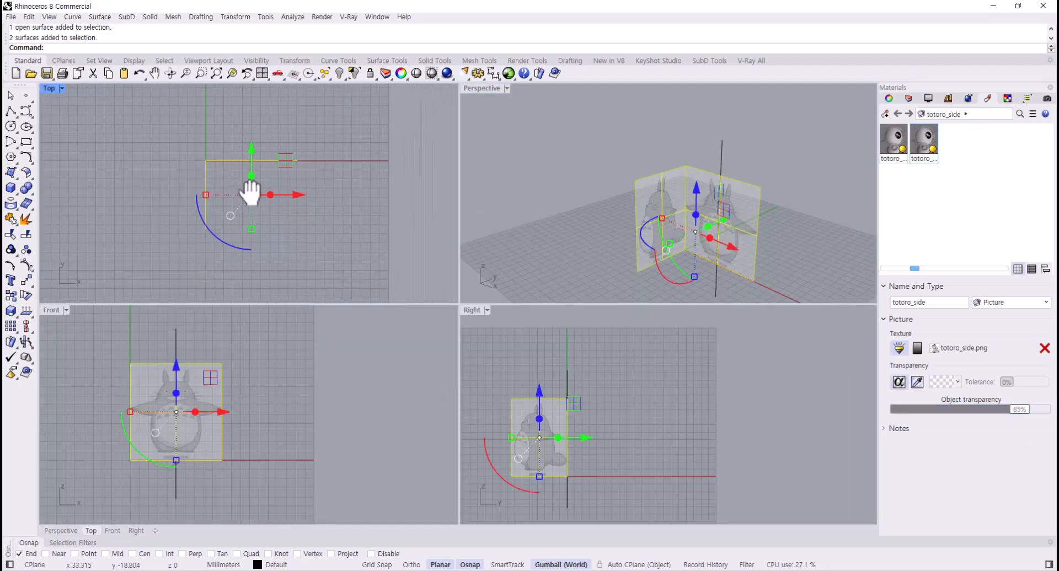
pyautogui.click(336, 198)
pyautogui.moveTo(346, 150); pyautogui.dragTo(135, 265)
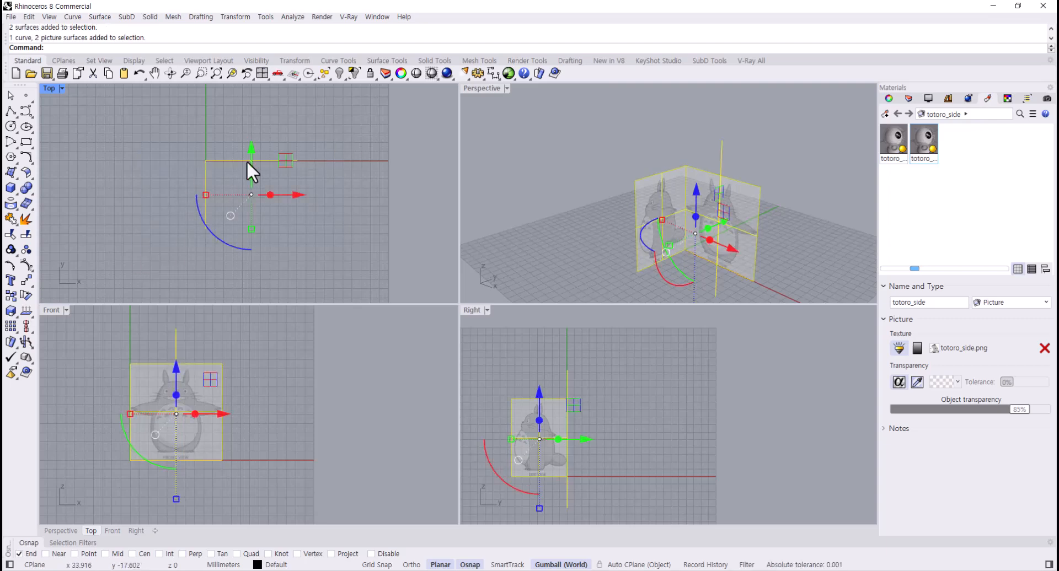
pyautogui.click(266, 436)
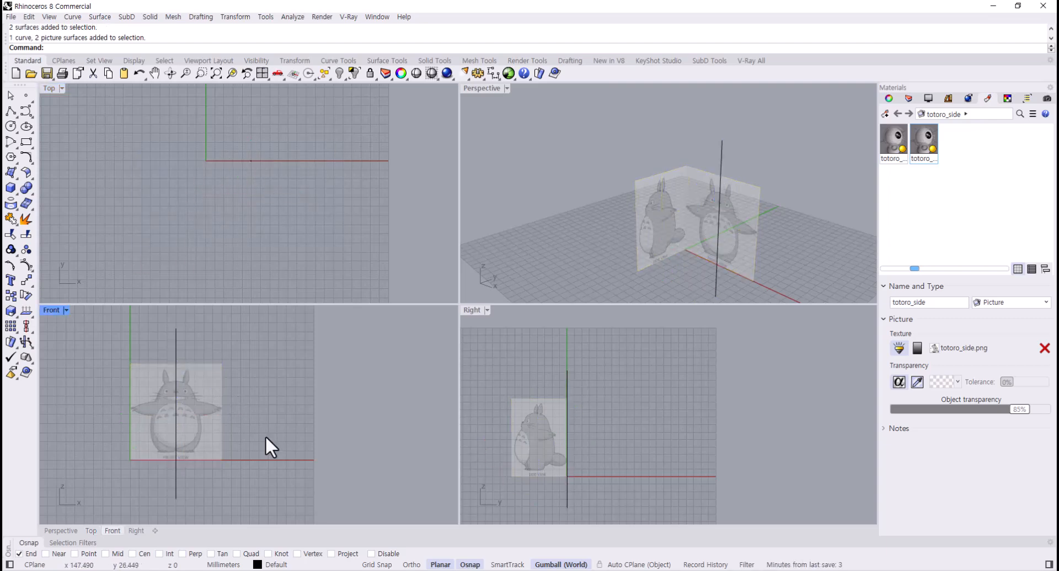
pyautogui.moveTo(257, 494); pyautogui.dragTo(63, 349)
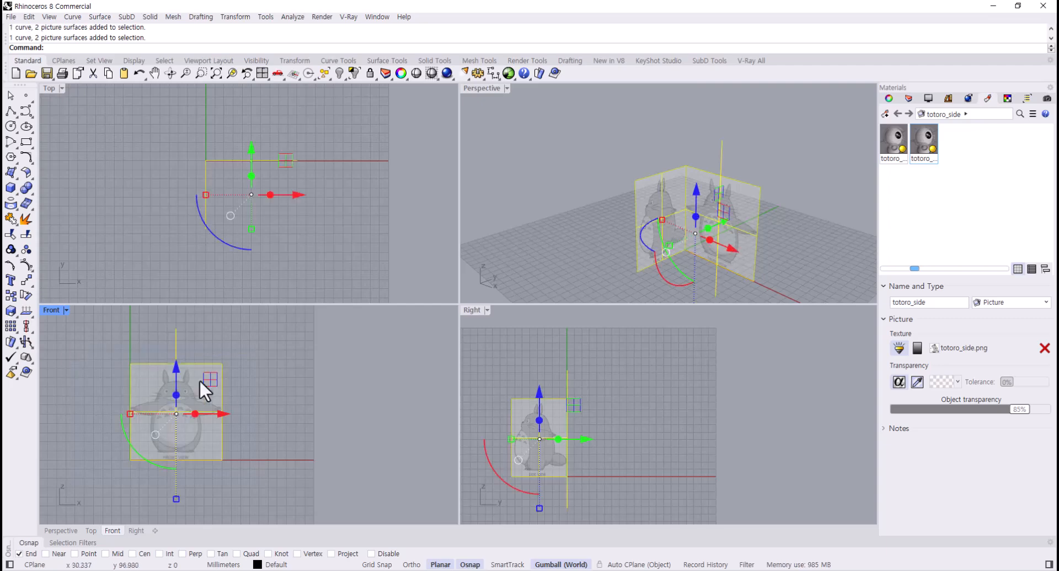
pyautogui.moveTo(236, 402); pyautogui.dragTo(296, 378, button='right')
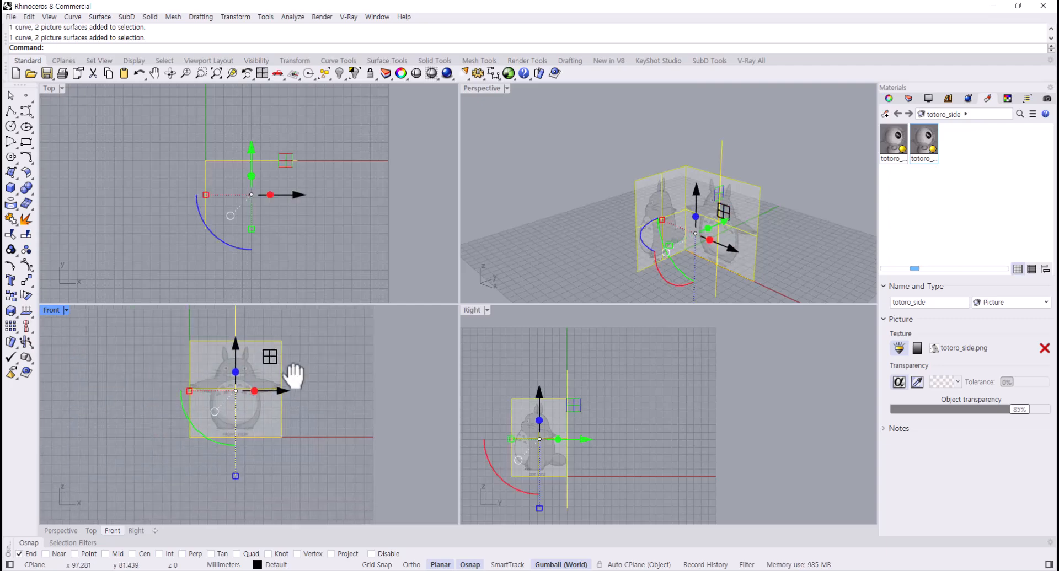
pyautogui.click(25, 282)
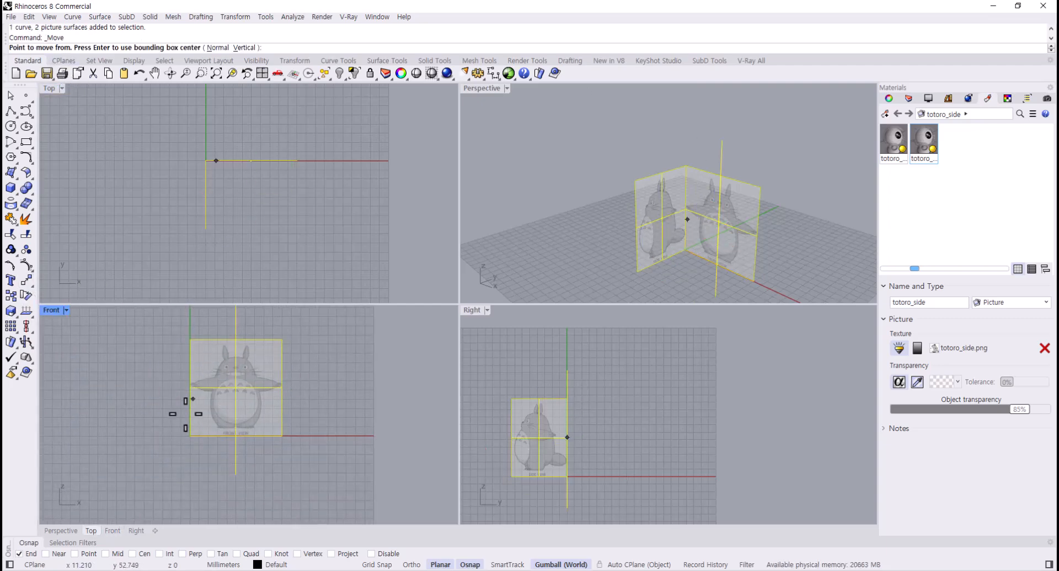
pyautogui.click(46, 553)
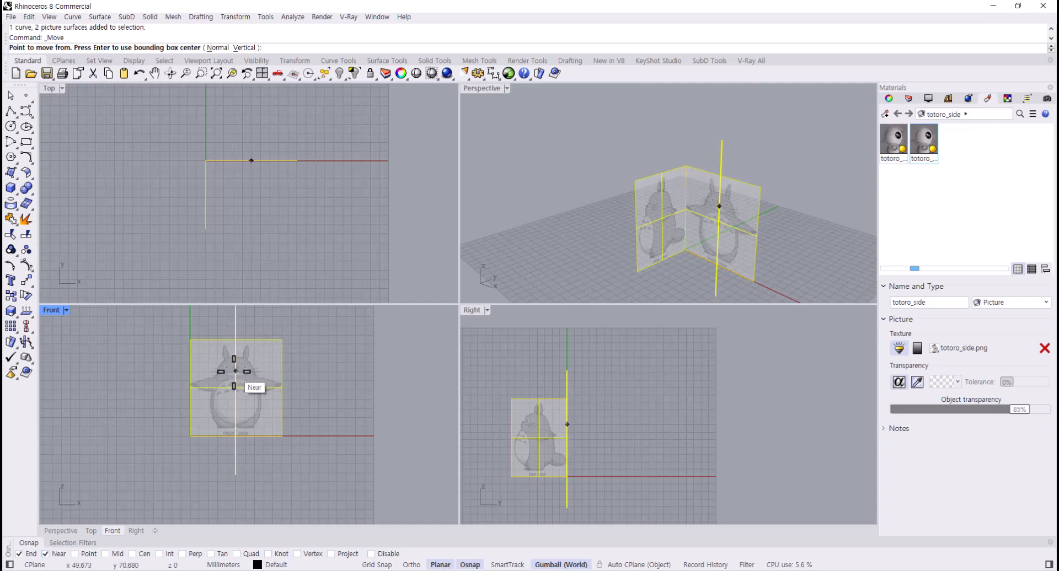
pyautogui.moveTo(236, 368); pyautogui.dragTo(228, 383, button='right')
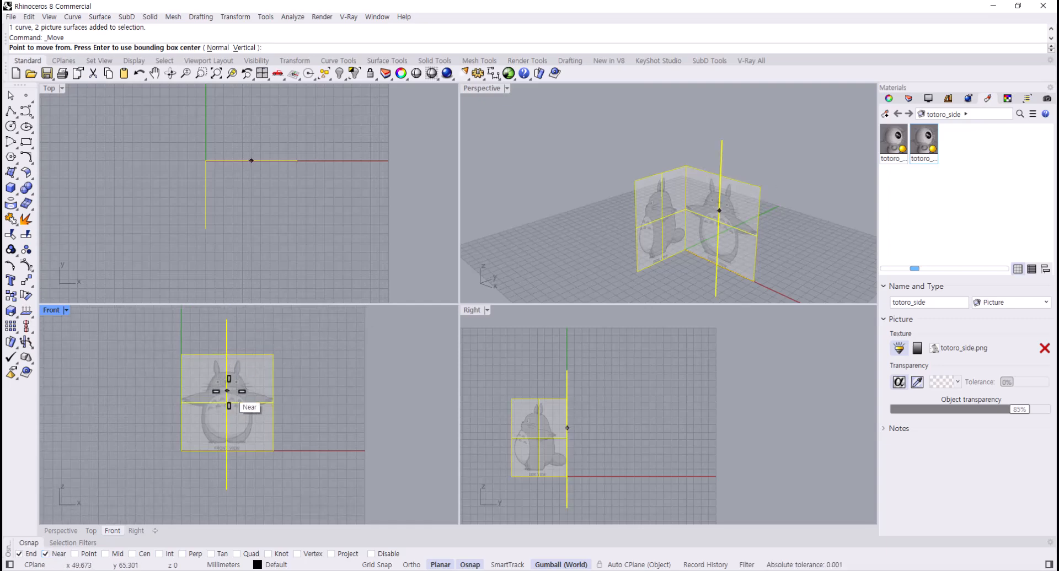
pyautogui.click(227, 391)
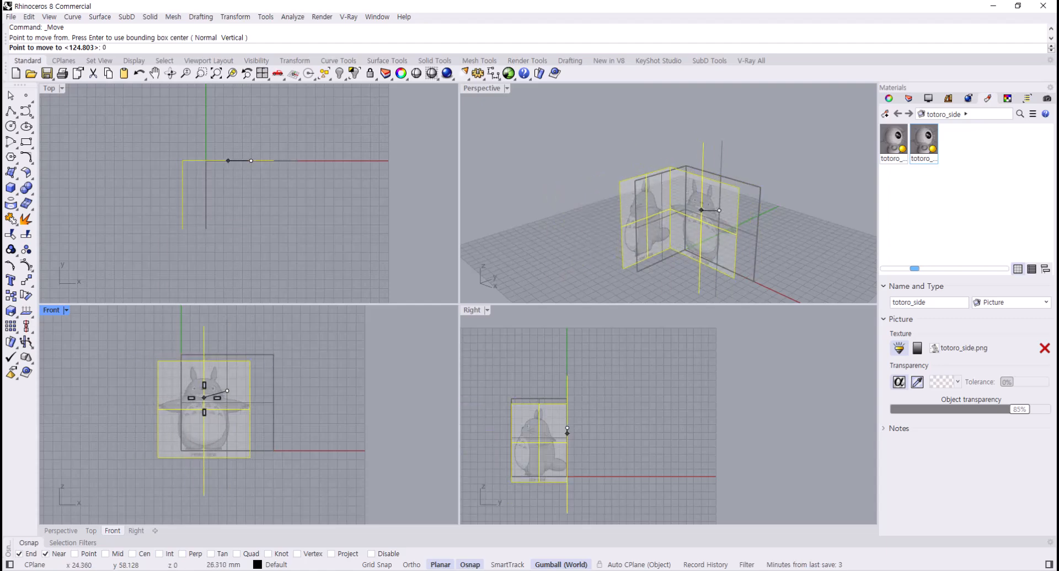
pyautogui.press('Return')
# - Raise the pictures and guide line vertically in the Front view until Totoro's feet rest on the red X axis
pyautogui.scroll(-2, 203, 401)
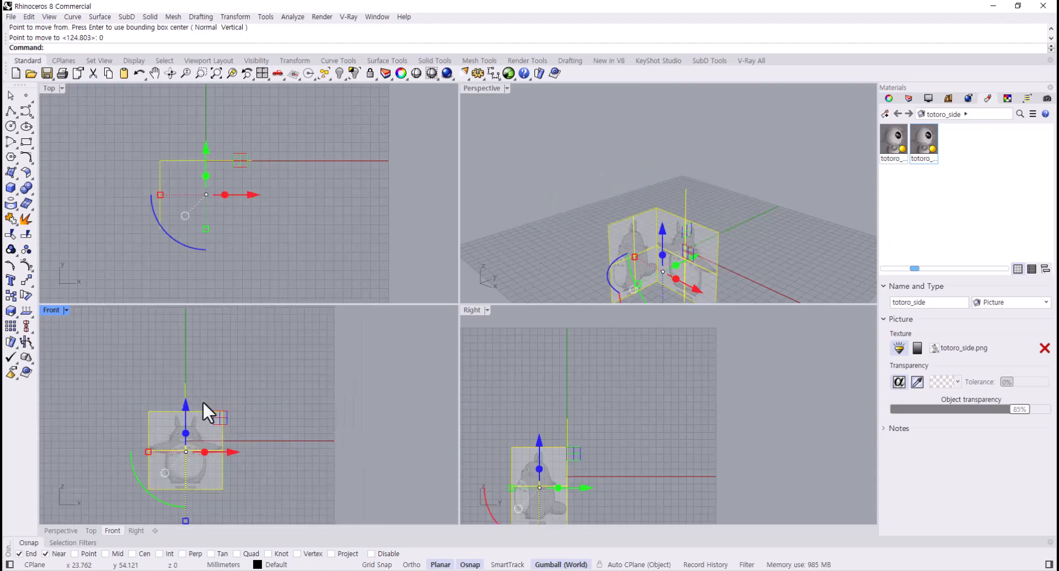
pyautogui.moveTo(203, 402); pyautogui.dragTo(223, 369, button='right')
pyautogui.scroll(1, 210, 374)
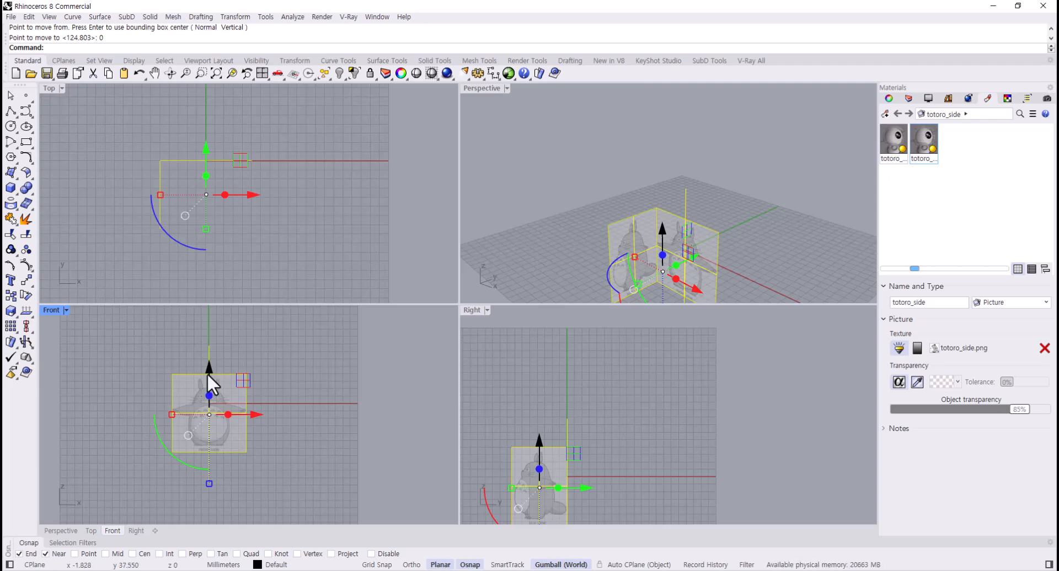
pyautogui.moveTo(208, 373); pyautogui.dragTo(207, 332)
pyautogui.scroll(3, 197, 400)
pyautogui.scroll(6, 197, 401)
pyautogui.moveTo(197, 400); pyautogui.dragTo(244, 490, button='right')
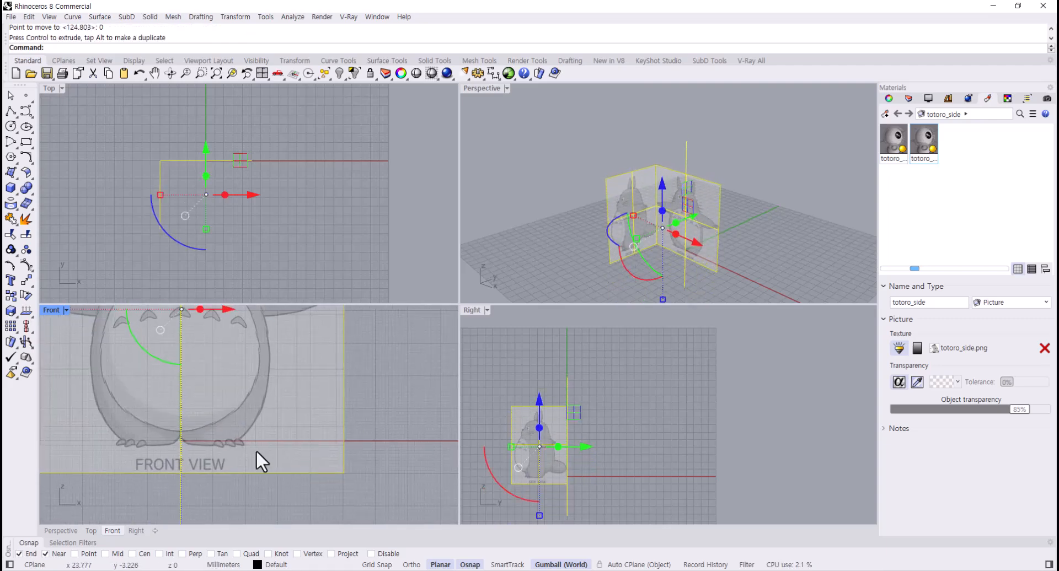
pyautogui.scroll(-4, 234, 443)
pyautogui.moveTo(230, 443); pyautogui.dragTo(248, 492, button='right')
pyautogui.moveTo(217, 358); pyautogui.dragTo(224, 356)
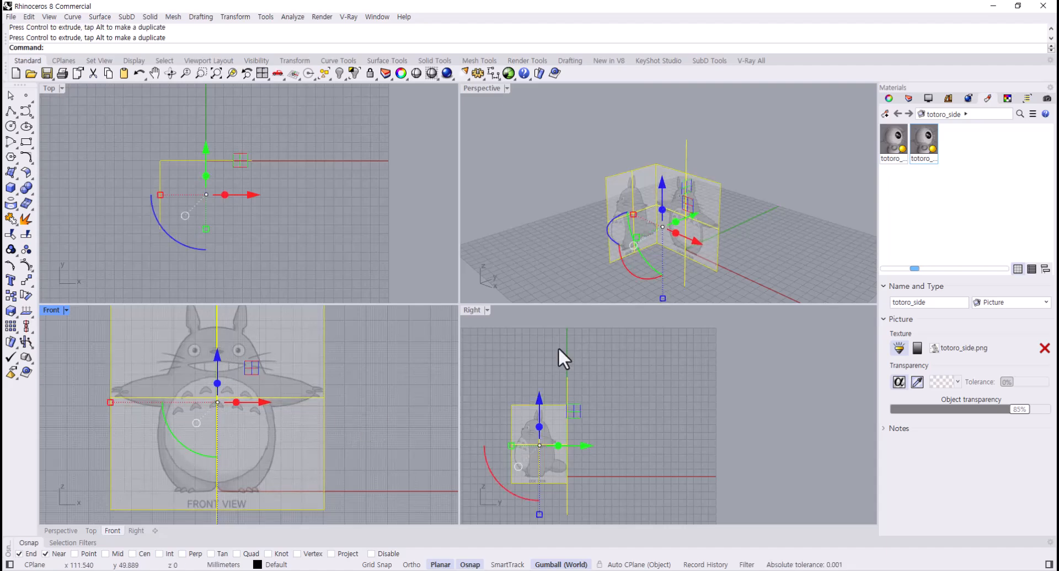
# - Move only the front picture back about 72 mm along positive Y in the Top view, away from the guide line
pyautogui.click(794, 223)
pyautogui.click(713, 219)
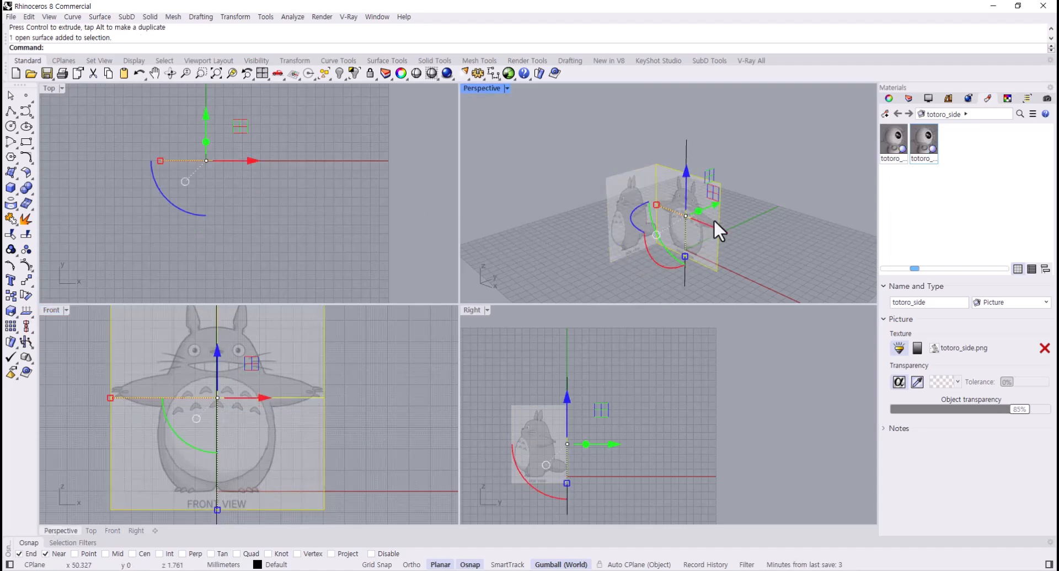
pyautogui.scroll(-4, 276, 200)
pyautogui.moveTo(271, 197); pyautogui.dragTo(268, 221, button='right')
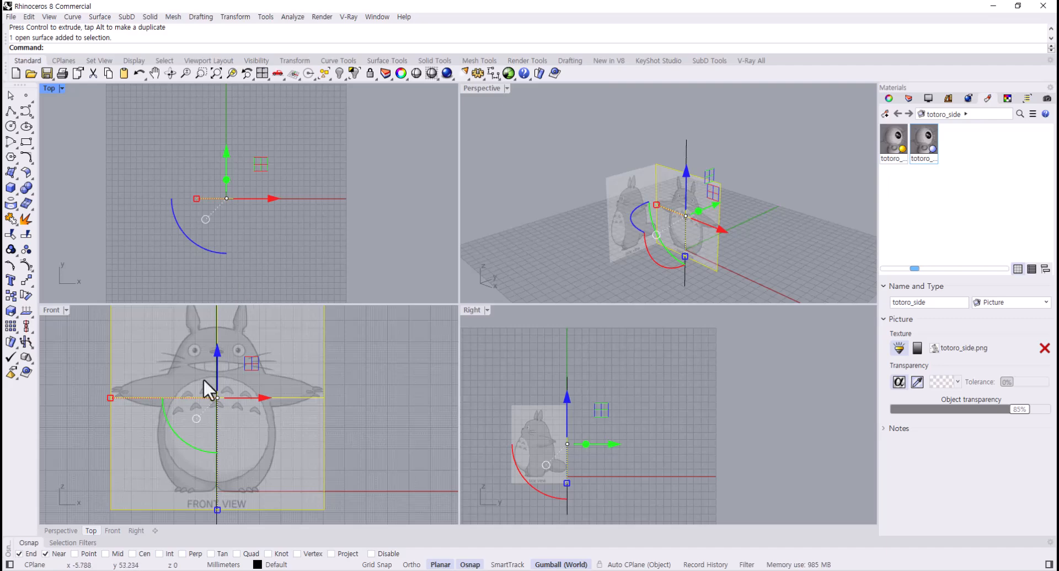
pyautogui.moveTo(757, 246); pyautogui.dragTo(753, 269, button='right')
pyautogui.moveTo(220, 188); pyautogui.dragTo(226, 203, button='right')
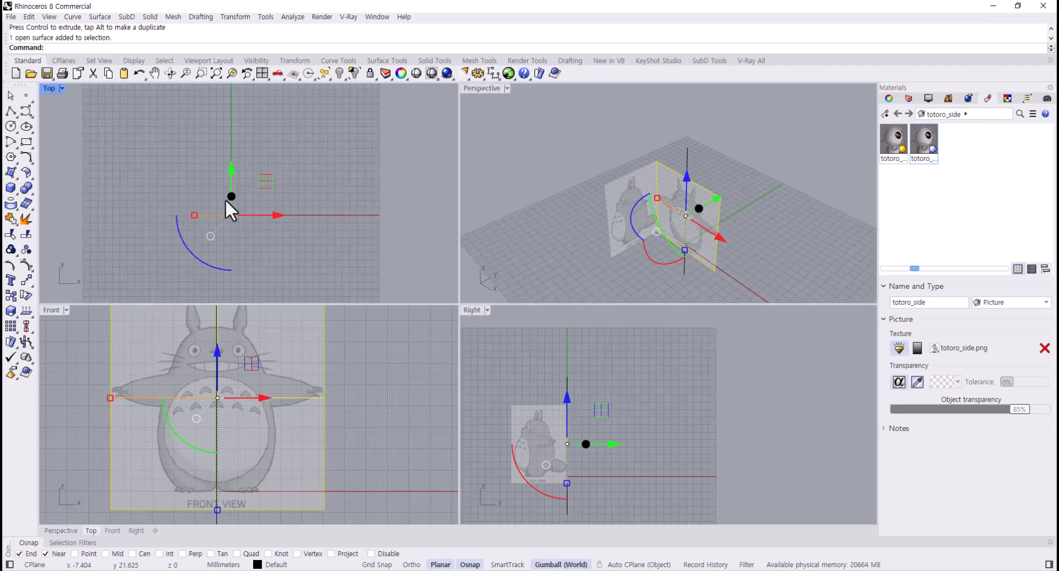
pyautogui.moveTo(227, 172); pyautogui.dragTo(243, 114)
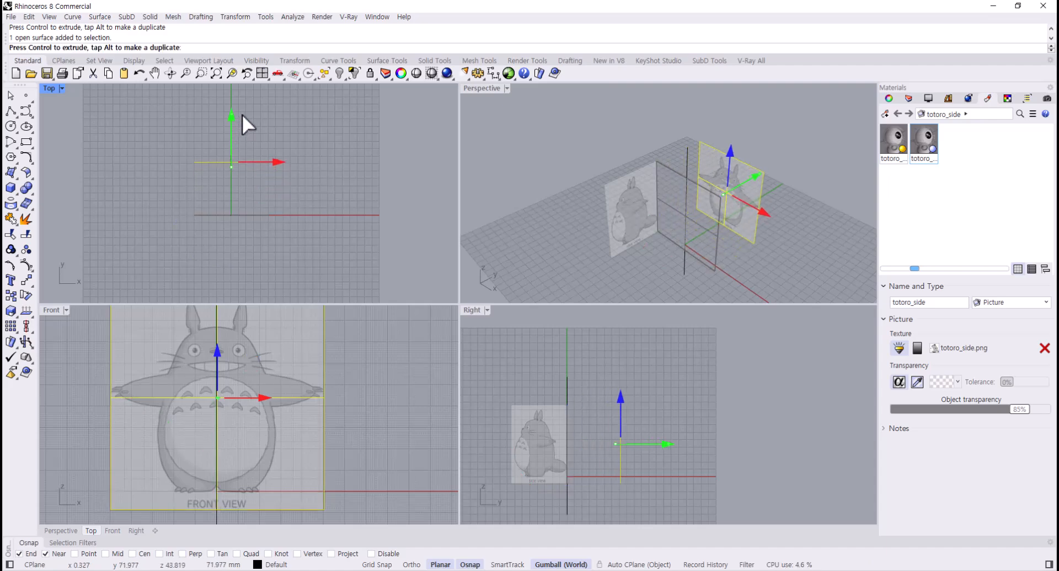
# - Move the side picture farther away from the guide line along negative X in the Top view
pyautogui.moveTo(131, 141); pyautogui.dragTo(230, 277)
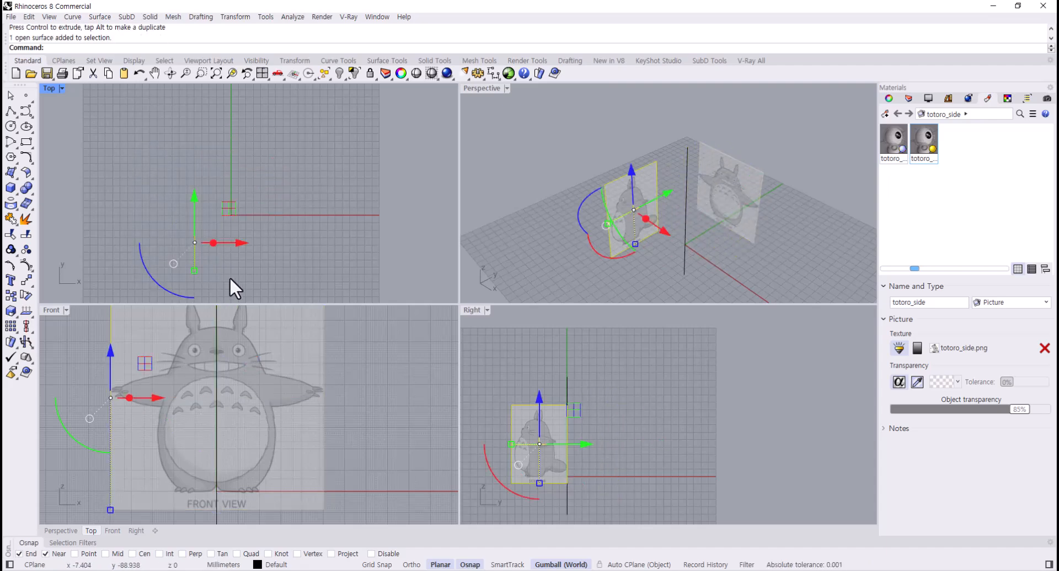
pyautogui.click(670, 279)
pyautogui.click(653, 219)
pyautogui.moveTo(268, 270); pyautogui.dragTo(313, 249, button='right')
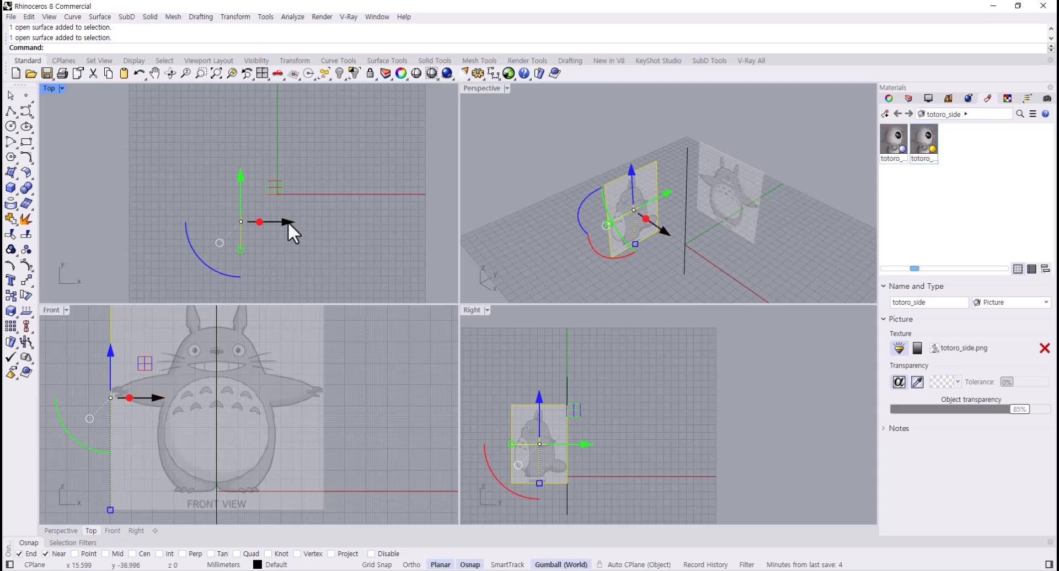
pyautogui.moveTo(287, 222); pyautogui.dragTo(261, 220)
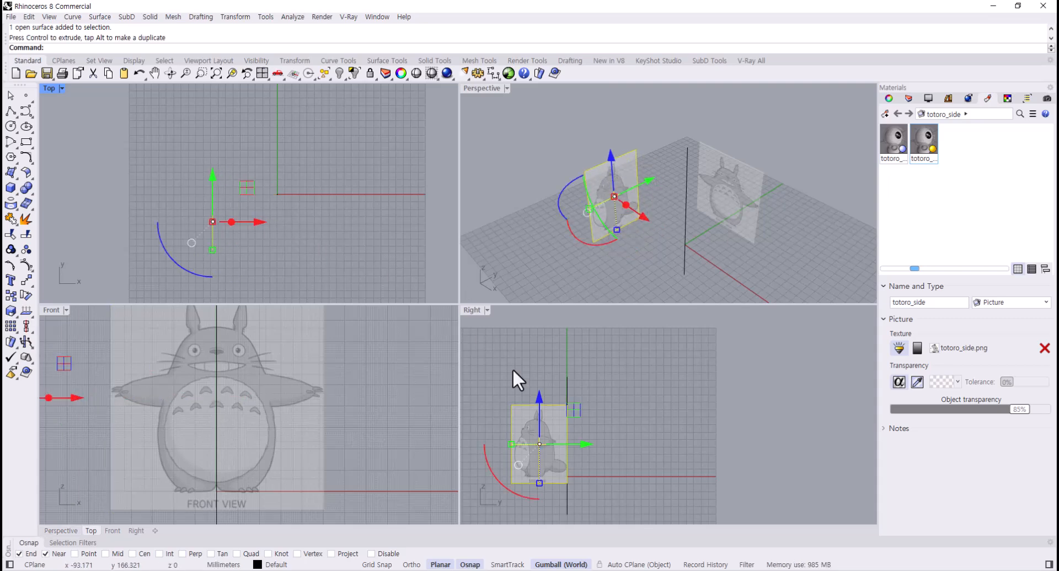
# - Shift the side picture along Y in the maximized Right view so Totoro's body is centered on the guide line, and restore the four-view layout
pyautogui.doubleClick(468, 308)
pyautogui.moveTo(183, 303); pyautogui.dragTo(272, 291, button='right')
pyautogui.scroll(10, 272, 291)
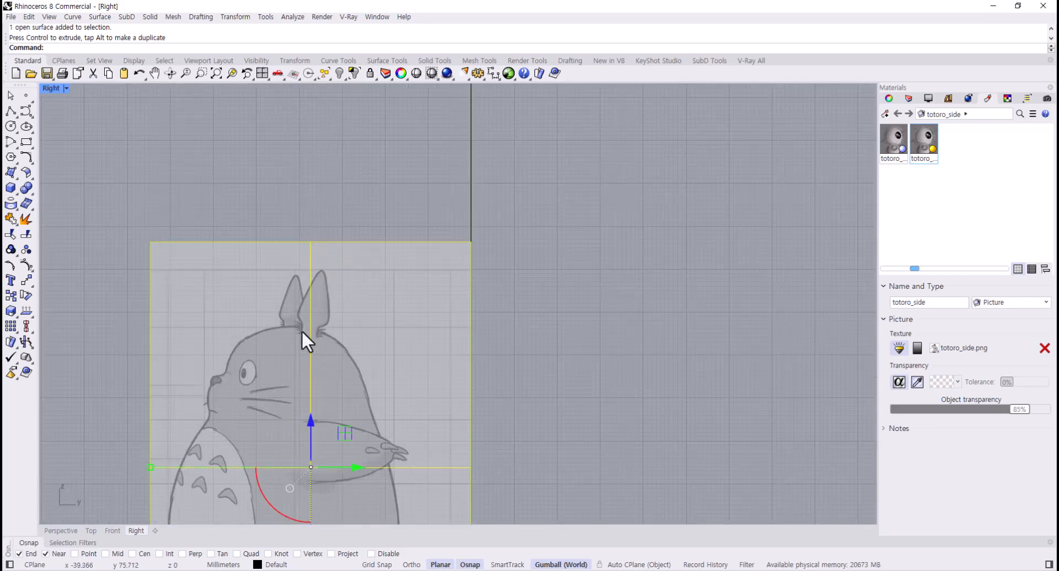
pyautogui.scroll(-2, 302, 330)
pyautogui.moveTo(316, 320); pyautogui.dragTo(326, 246, button='right')
pyautogui.moveTo(359, 344); pyautogui.dragTo(501, 347)
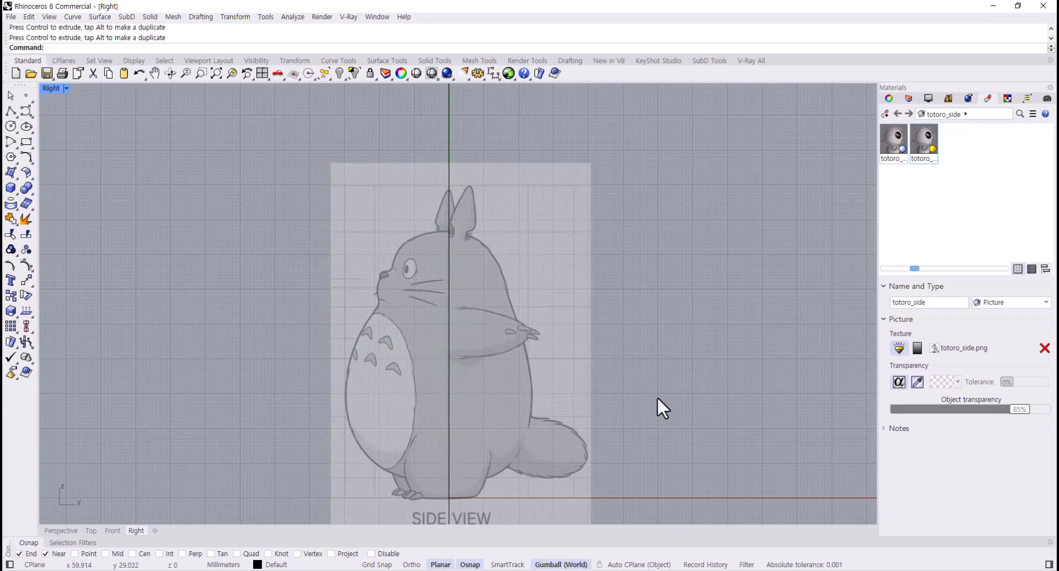
pyautogui.scroll(10, 457, 322)
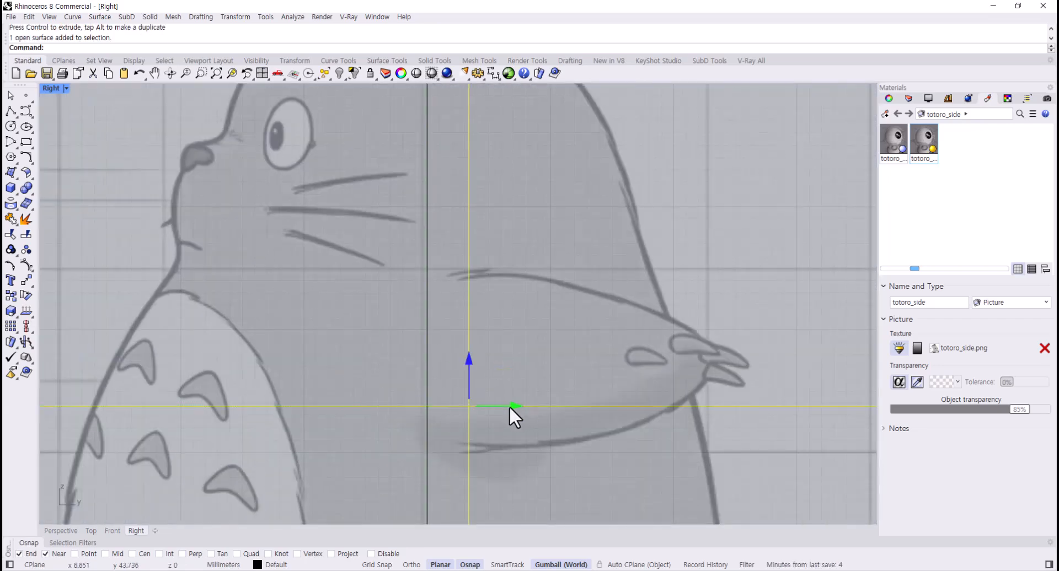
pyautogui.scroll(-8, 456, 379)
pyautogui.scroll(-6, 455, 379)
pyautogui.click(639, 373)
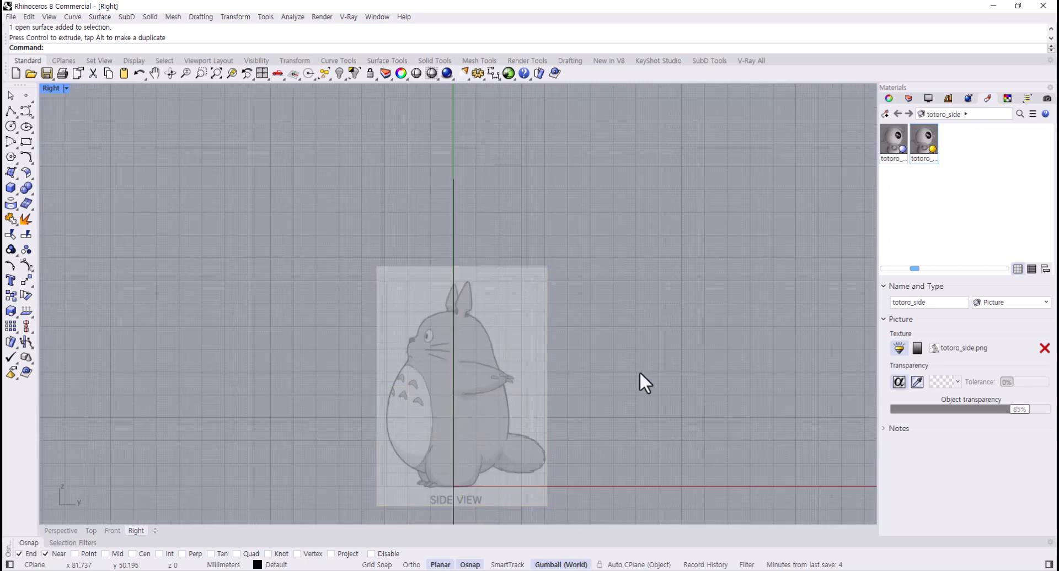
pyautogui.moveTo(454, 348); pyautogui.dragTo(456, 316, button='right')
pyautogui.doubleClick(50, 88)
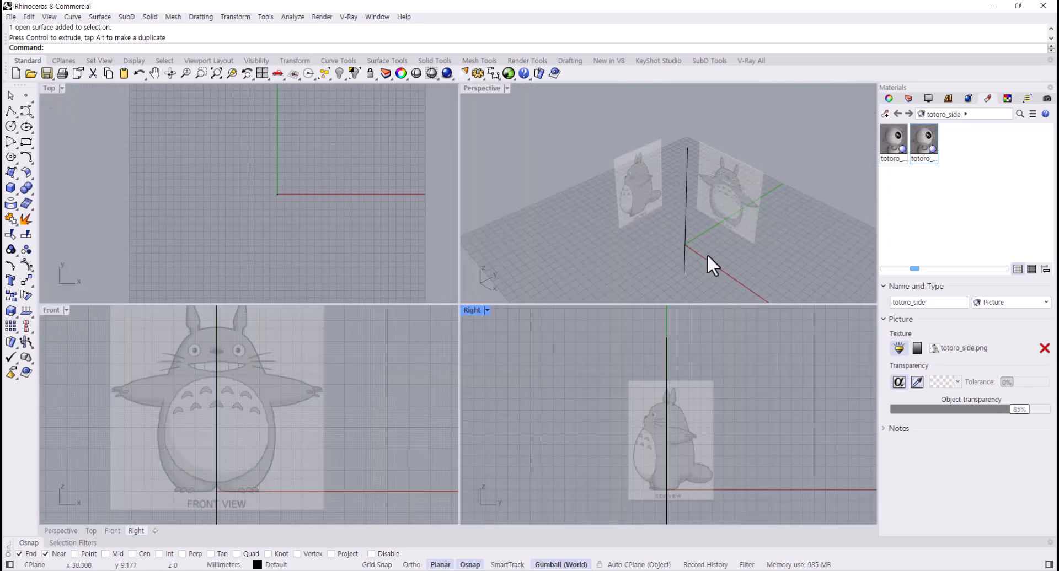
# - Hide the construction grid in the Perspective, Front and Right viewports
pyautogui.moveTo(707, 254); pyautogui.dragTo(642, 255, button='right')
pyautogui.press('F7')
pyautogui.press('F7')
pyautogui.press('F7')
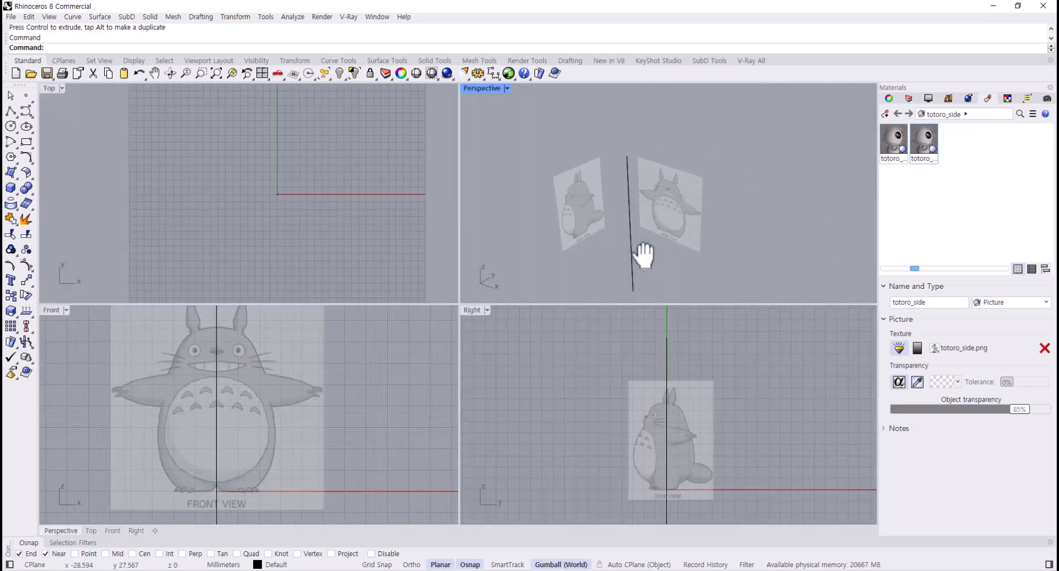
pyautogui.moveTo(419, 379); pyautogui.dragTo(414, 390, button='right')
pyautogui.press('F7')
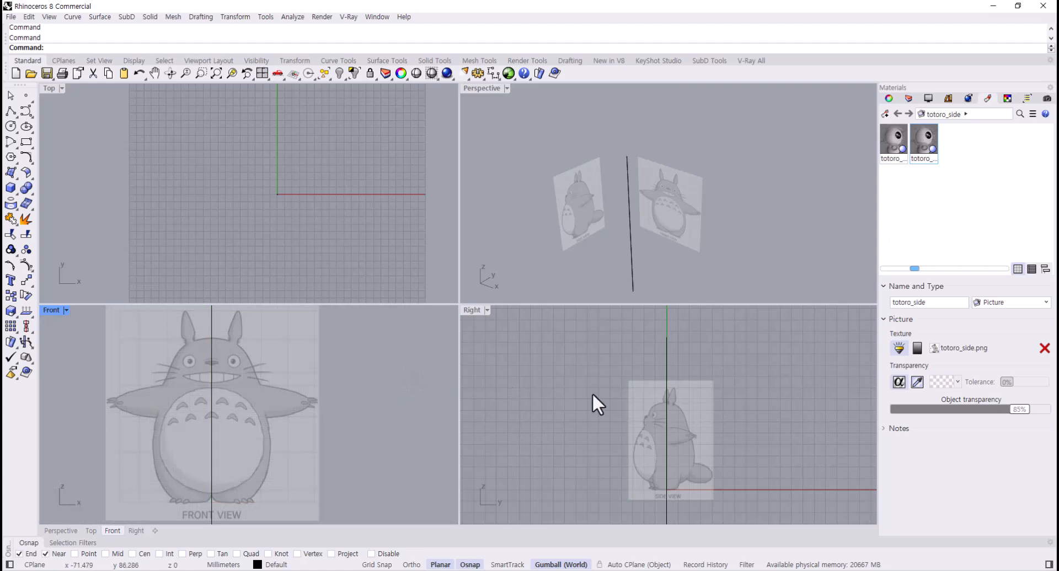
pyautogui.moveTo(614, 407); pyautogui.dragTo(602, 402, button='right')
pyautogui.press('F7')
# - Select the front and side pictures in the Perspective view and change their object layer to Layer 01
pyautogui.scroll(2, 644, 187)
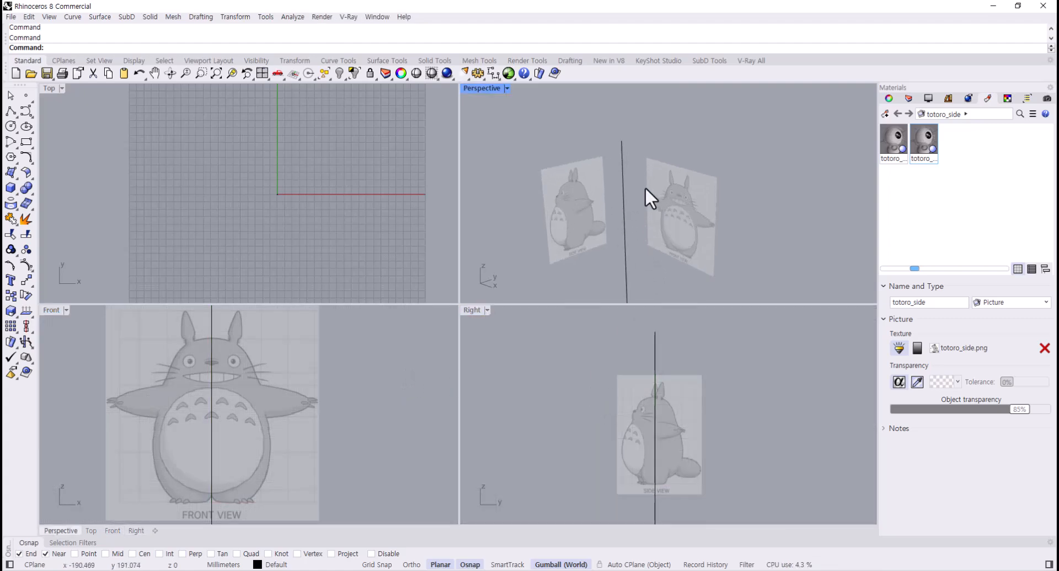
pyautogui.click(642, 214)
pyautogui.keyDown('shift'); pyautogui.click(564, 218); pyautogui.keyUp('shift')
pyautogui.moveTo(717, 185); pyautogui.dragTo(689, 221, button='right')
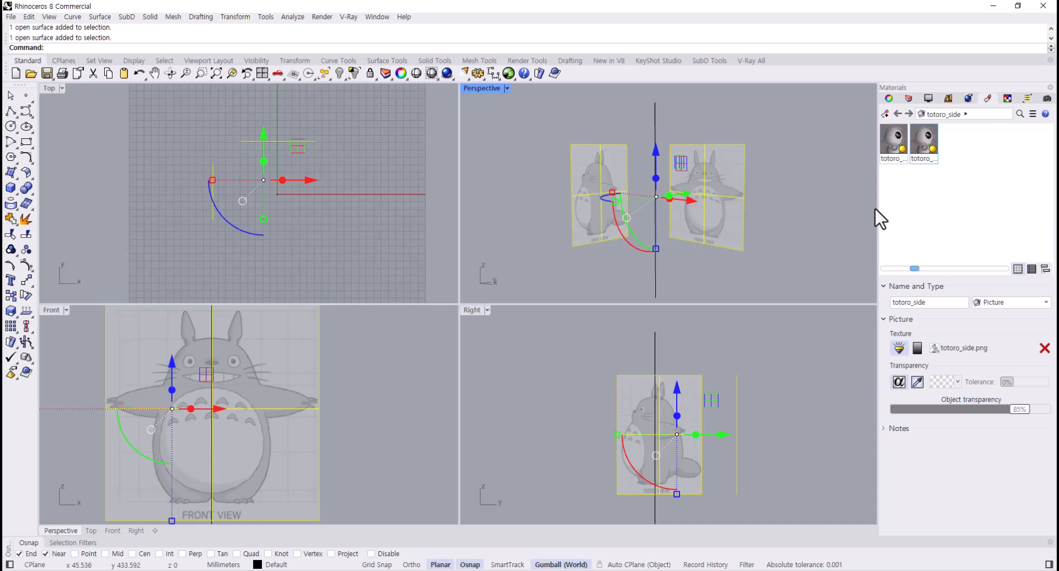
pyautogui.click(908, 99)
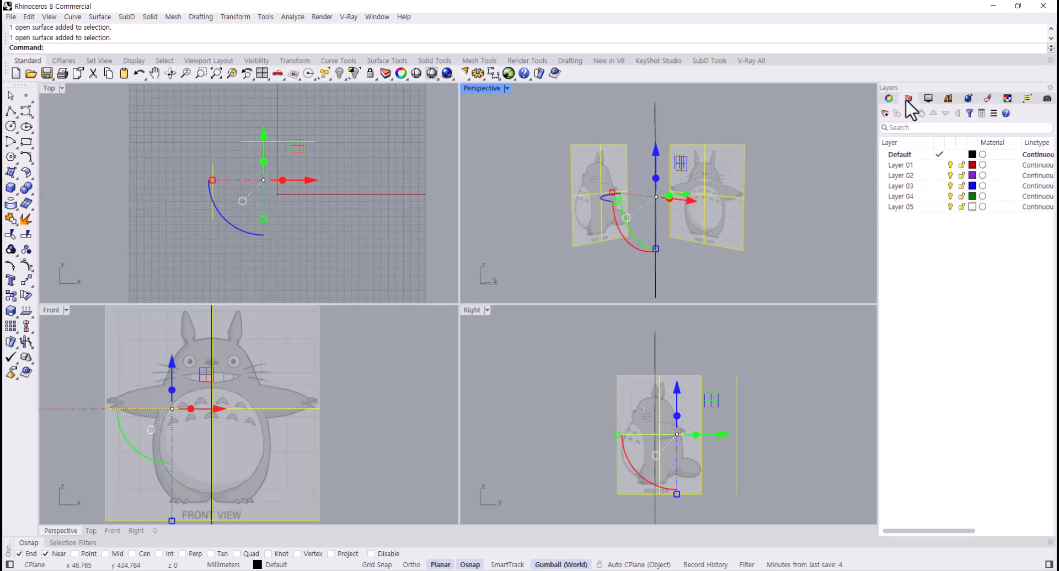
pyautogui.click(932, 166)
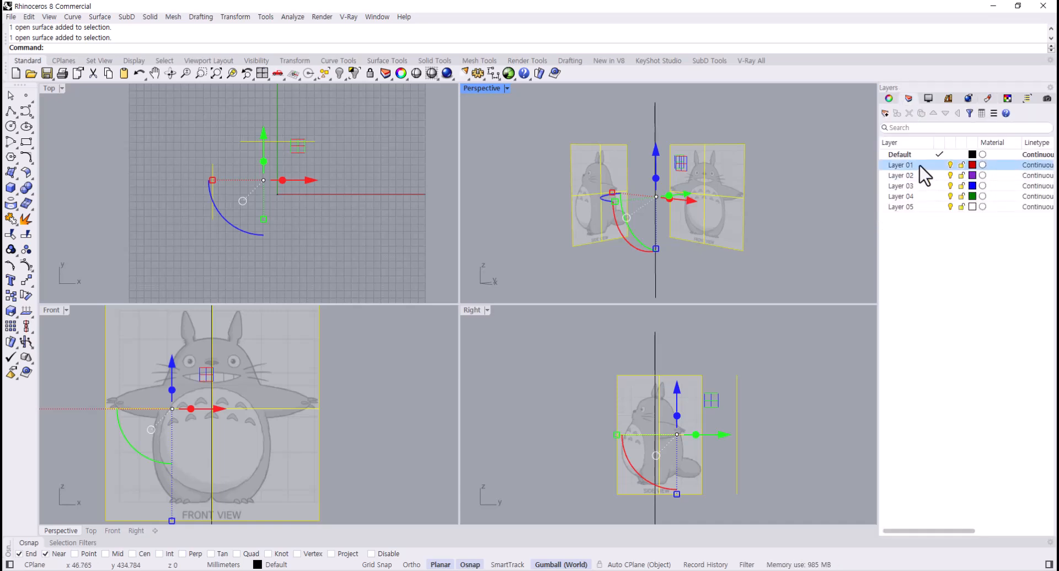
pyautogui.click(920, 166)
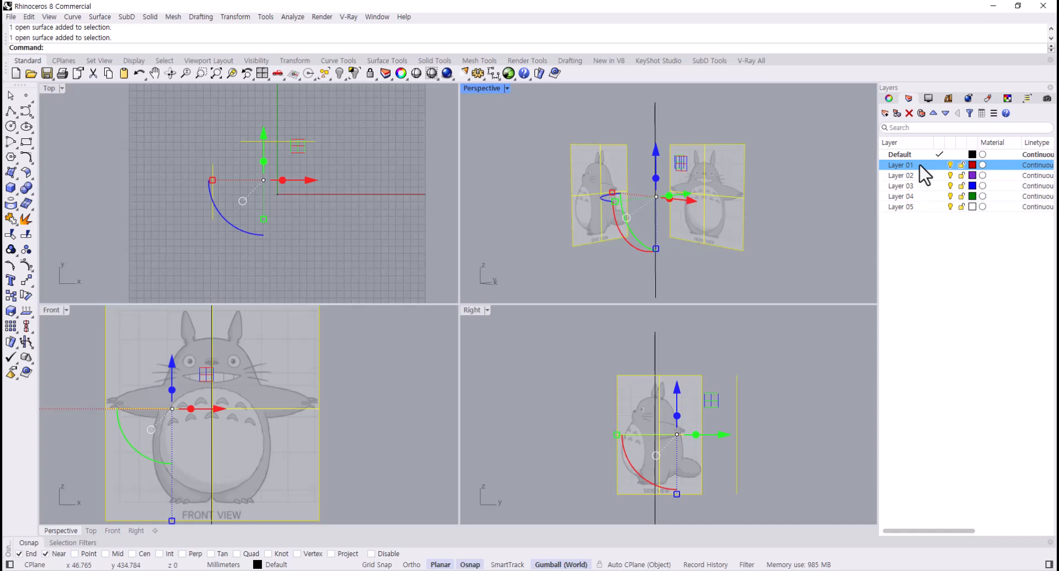
pyautogui.rightClick(920, 165)
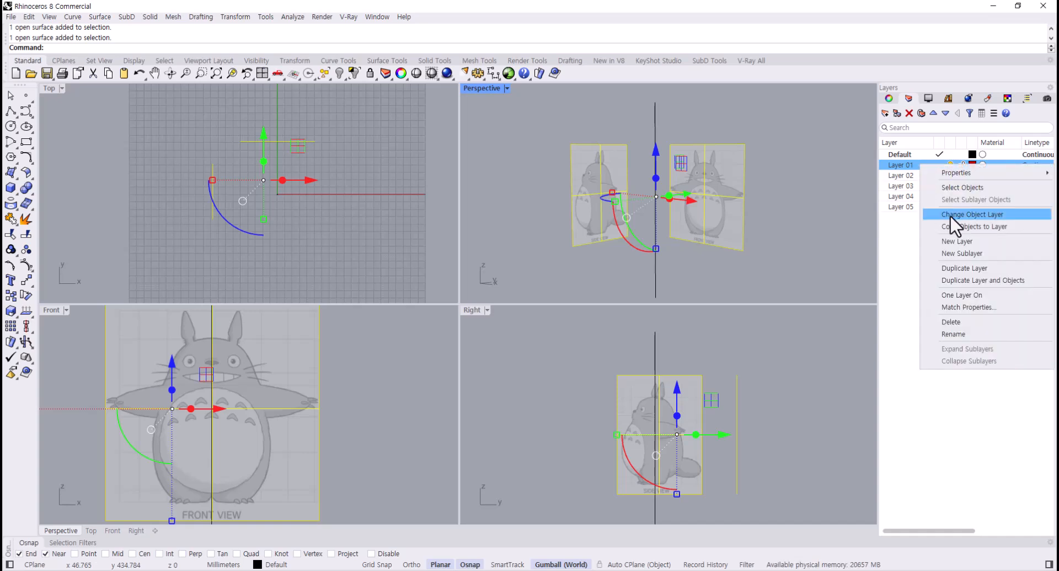
pyautogui.click(951, 215)
# - Rename Layer 01, which holds the reference pictures, as 도면 and lock it while leaving it visible
pyautogui.click(898, 166)
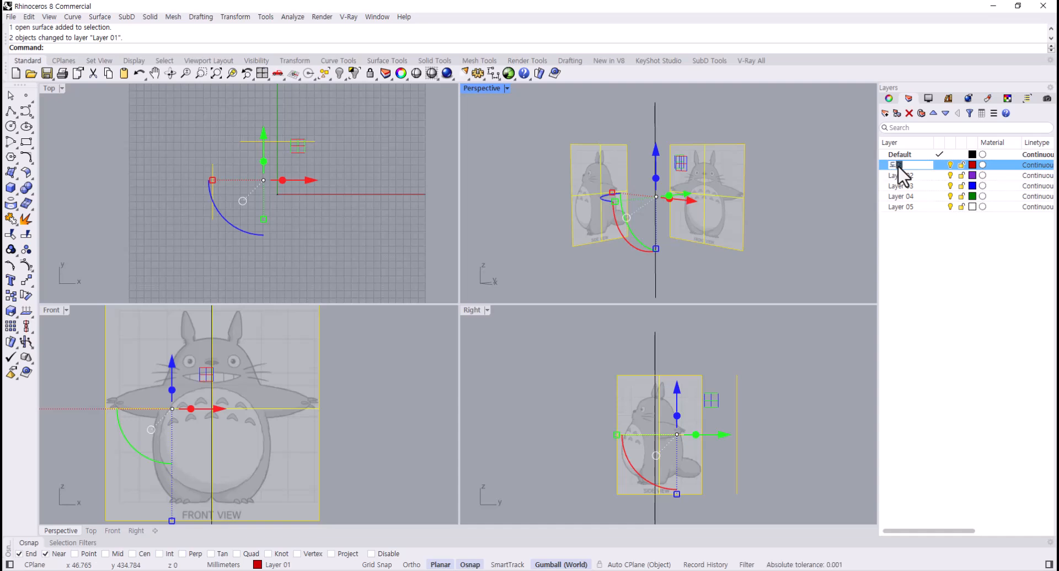
pyautogui.press('Return')
pyautogui.click(949, 166)
pyautogui.click(949, 166)
pyautogui.click(949, 166)
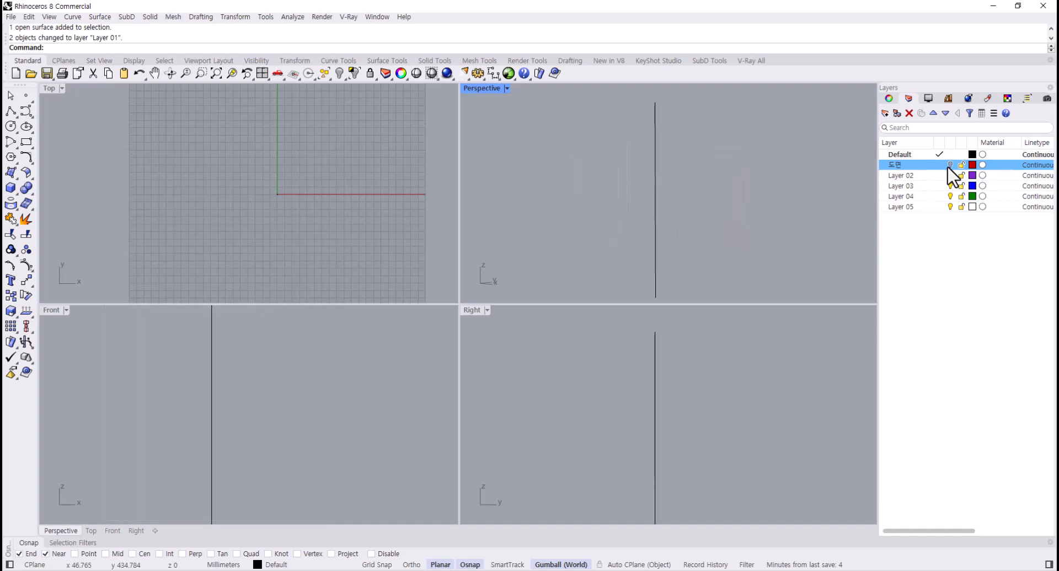
pyautogui.click(949, 166)
pyautogui.click(950, 166)
pyautogui.click(949, 166)
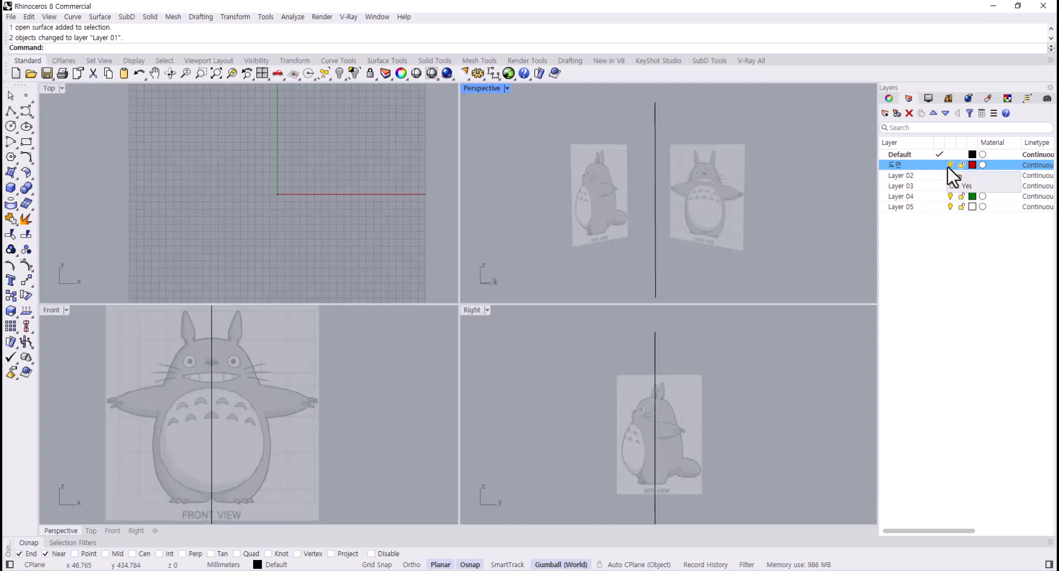
pyautogui.click(949, 166)
pyautogui.click(949, 166)
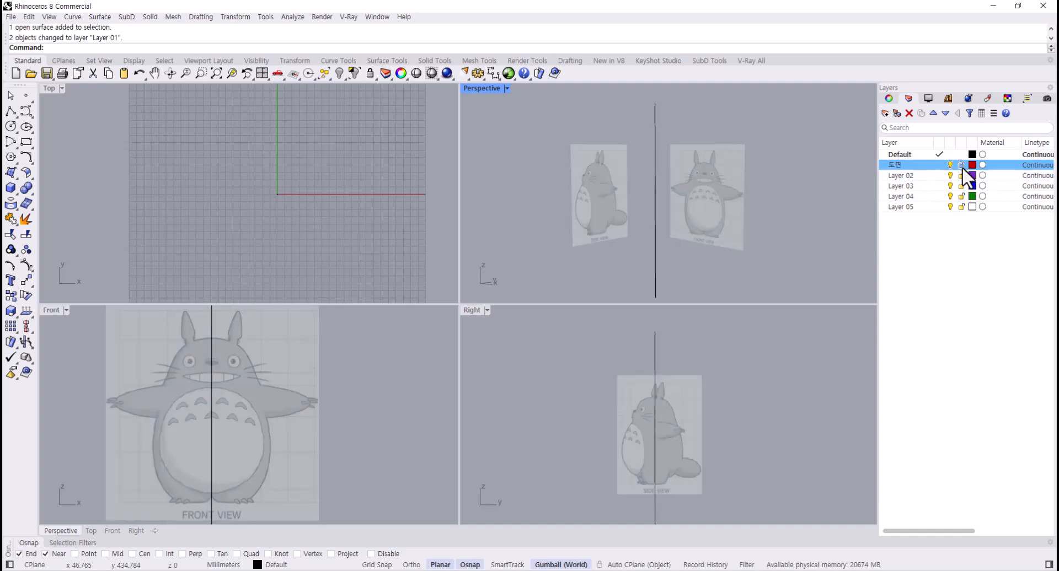
# - Select the vertical guide line in the Perspective view and change its object layer to Layer 02
pyautogui.click(656, 256)
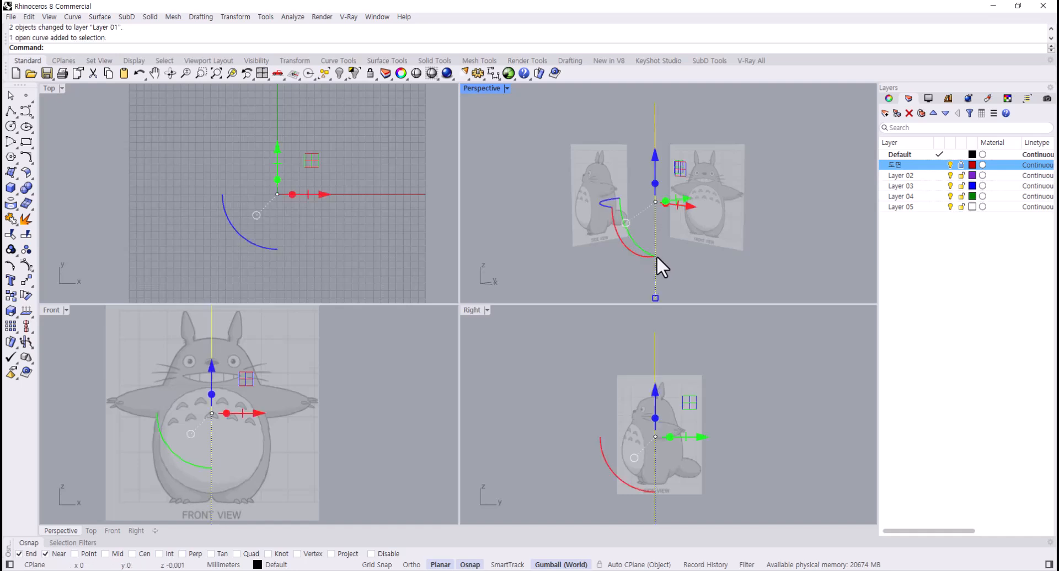
pyautogui.click(901, 177)
pyautogui.rightClick(901, 177)
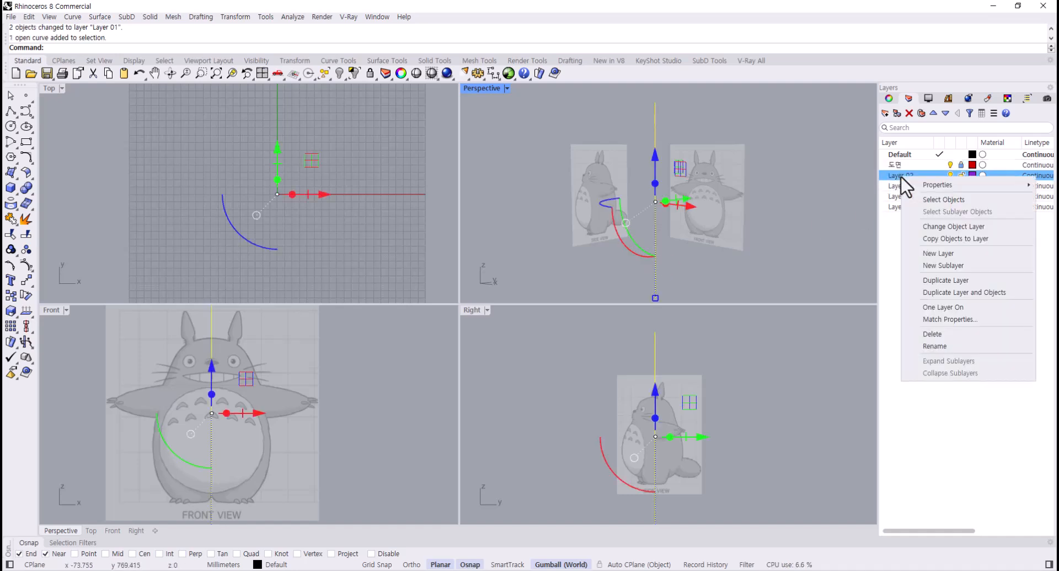
pyautogui.click(933, 226)
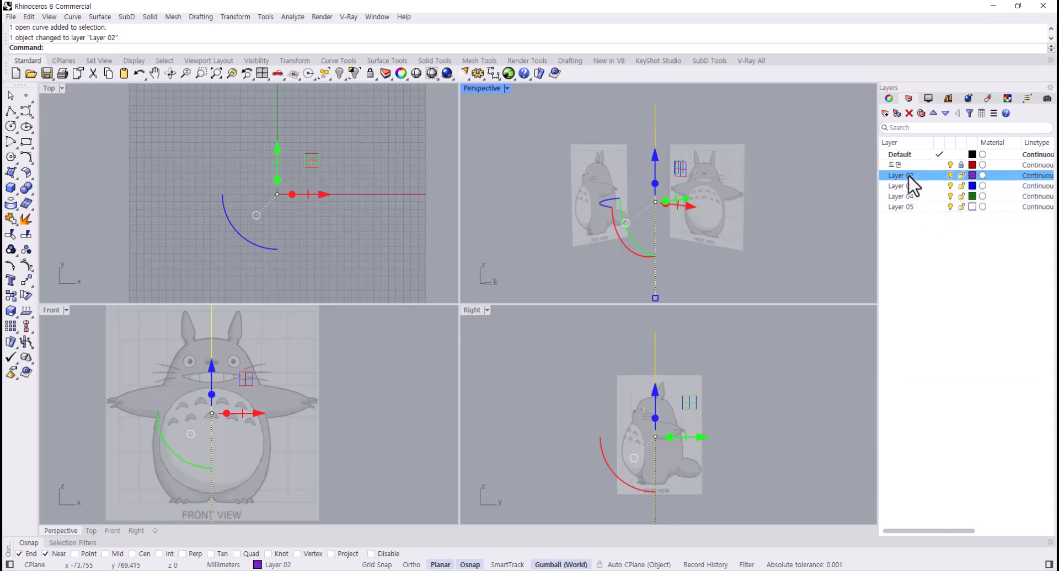
# - Rename Layer 02 as 중심선 and lock it so the guide line cannot be selected
pyautogui.click(910, 176)
pyautogui.write('주심선')
pyautogui.press('Return')
pyautogui.click(961, 175)
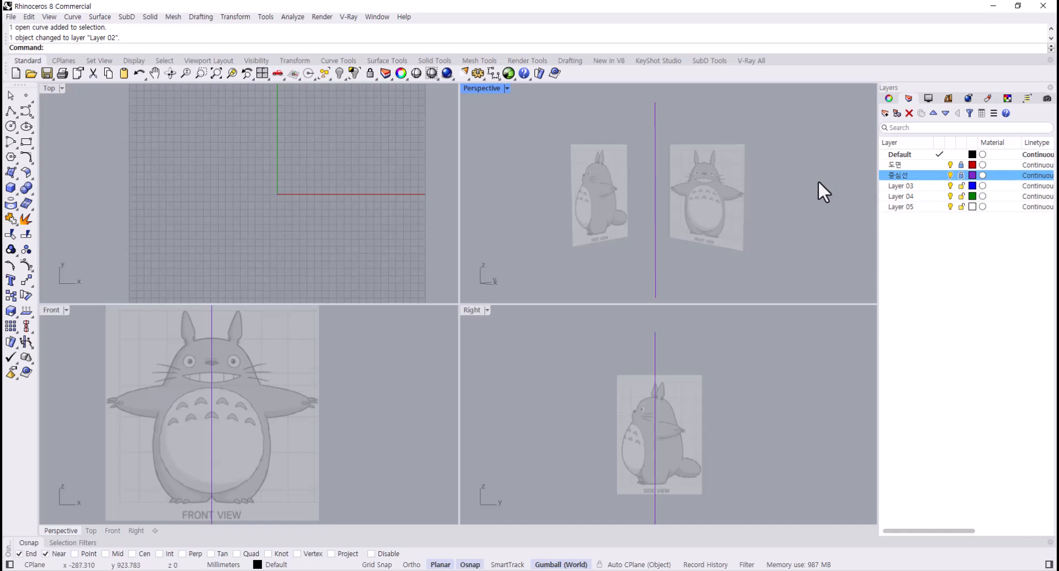
# - Examine how Totoro's face and body line up with the center line in the Front and Right views
pyautogui.moveTo(655, 160); pyautogui.dragTo(408, 274)
pyautogui.moveTo(282, 419); pyautogui.dragTo(302, 404, button='right')
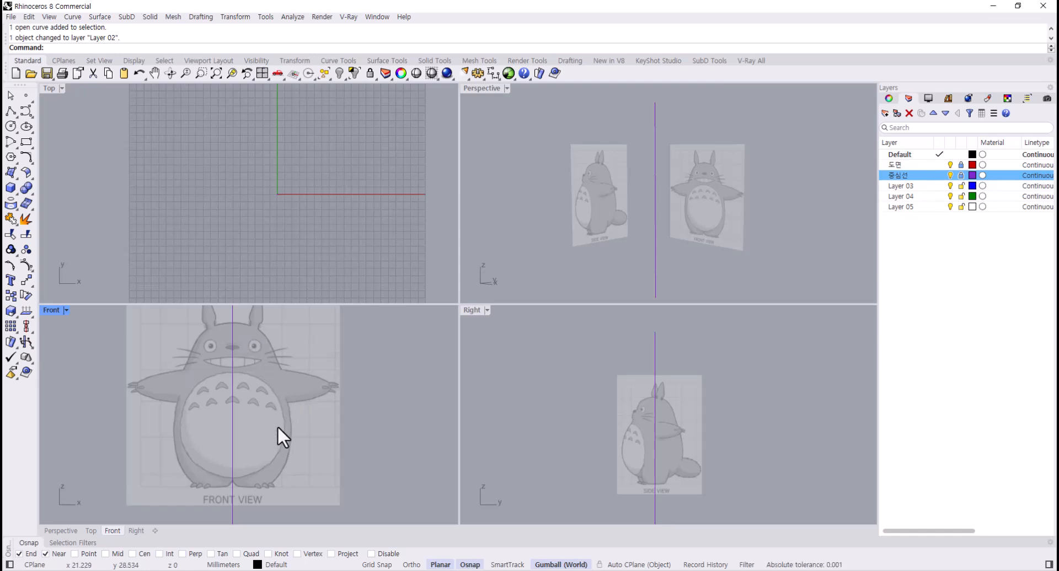
pyautogui.doubleClick(473, 310)
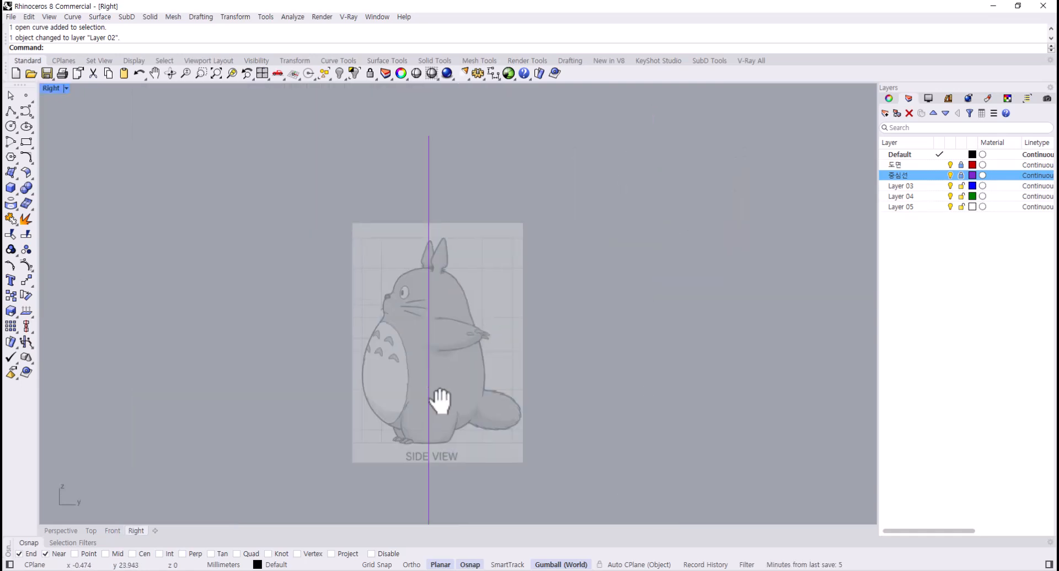
pyautogui.scroll(4, 326, 290)
pyautogui.moveTo(440, 401)
pyautogui.mouseDown(button='right')
pyautogui.moveTo(315, 315)
pyautogui.moveTo(280, 326)
pyautogui.mouseUp(button='right')
pyautogui.scroll(2, 277, 307)
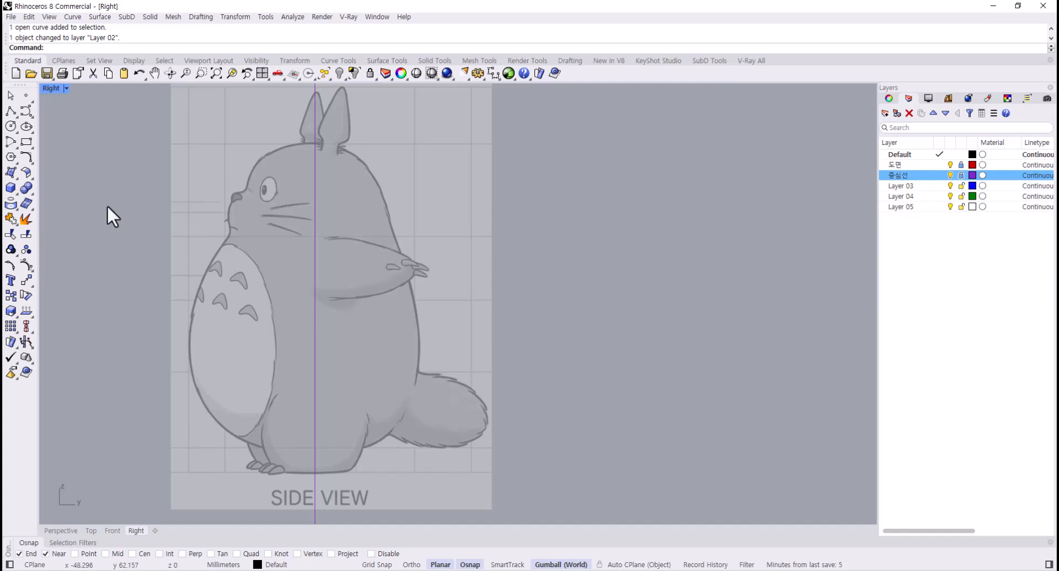
pyautogui.doubleClick(53, 87)
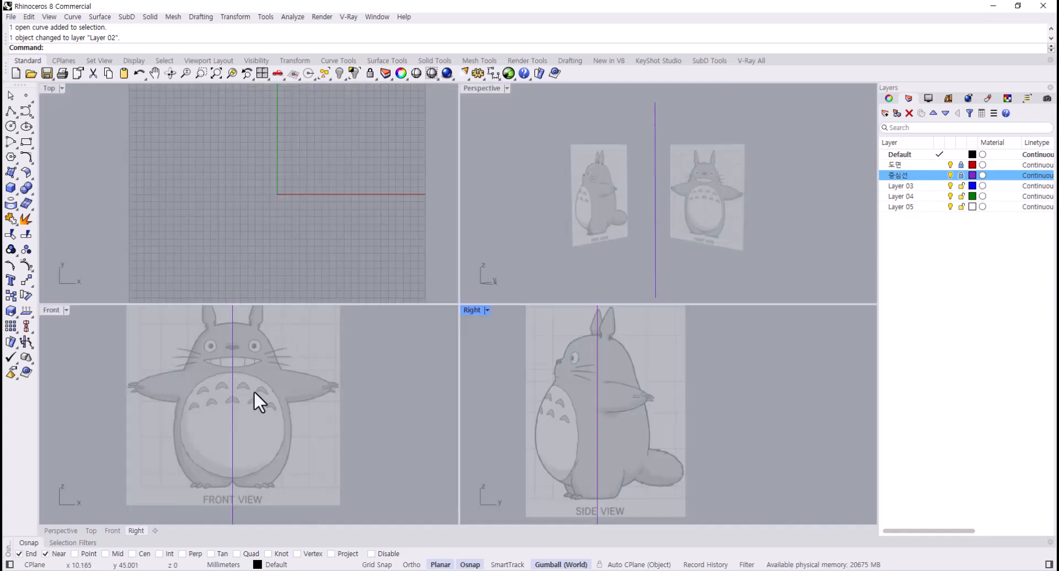
pyautogui.moveTo(270, 405)
pyautogui.mouseDown(button='right')
pyautogui.moveTo(275, 397)
pyautogui.moveTo(273, 412)
pyautogui.mouseUp(button='right')
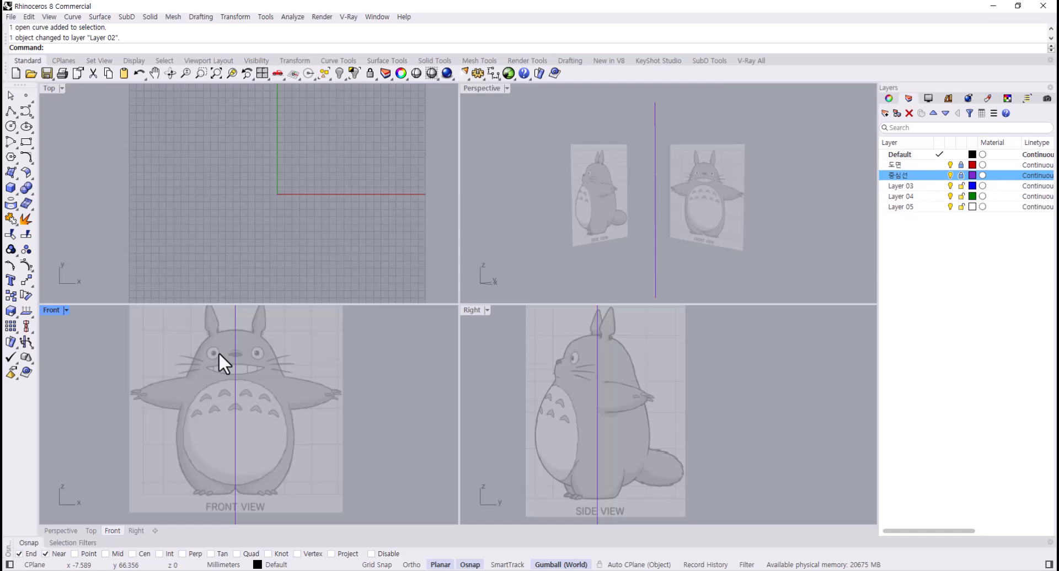
pyautogui.scroll(5, 220, 352)
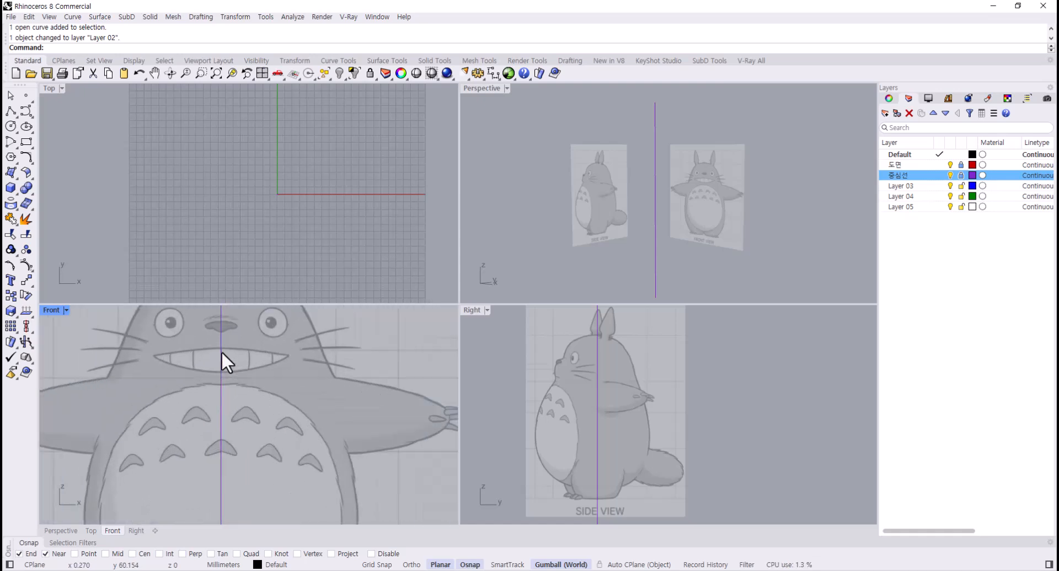
pyautogui.scroll(5, 567, 395)
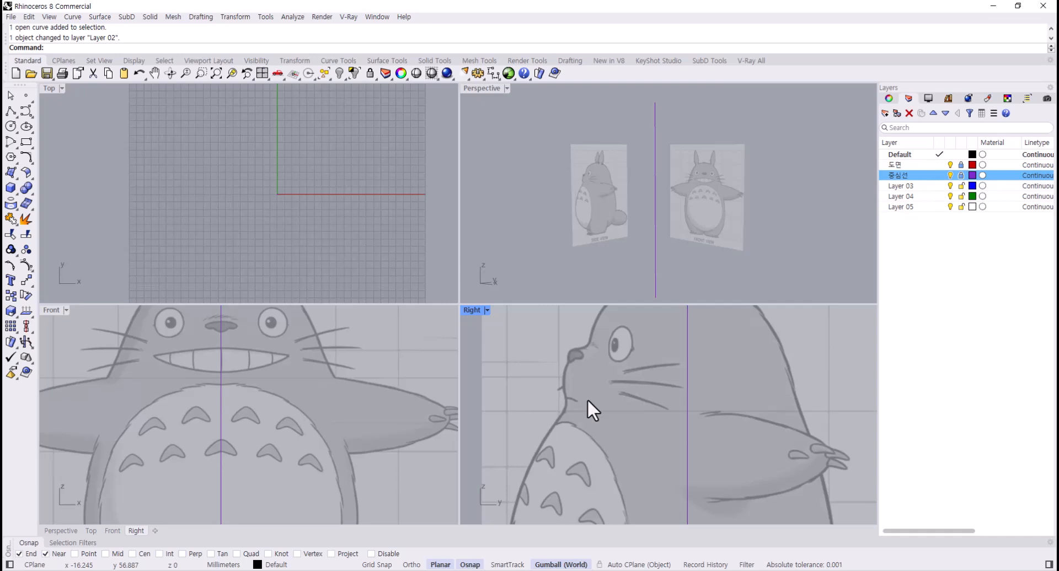
pyautogui.scroll(-3, 478, 408)
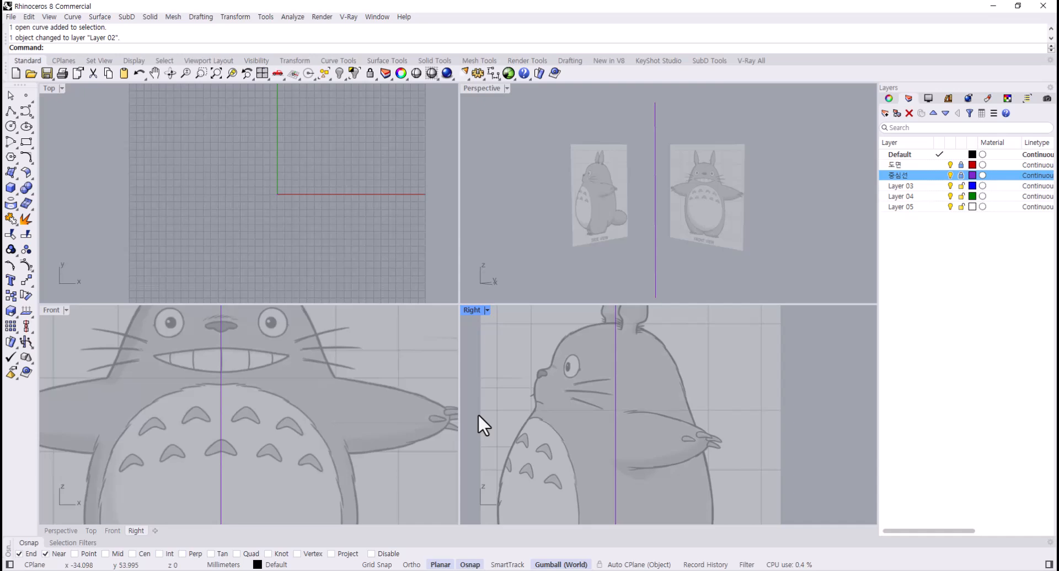
# - Start a degree-3 control point curve in the maximized Right view where the head's top meets the center line, with a horizontal first segment toward the face
pyautogui.doubleClick(471, 310)
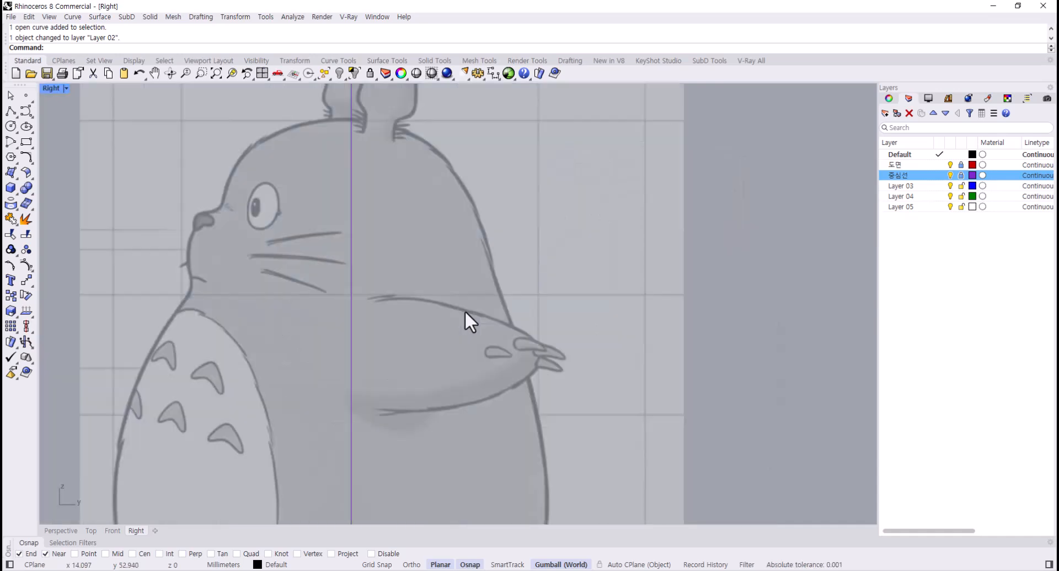
pyautogui.scroll(-5, 464, 314)
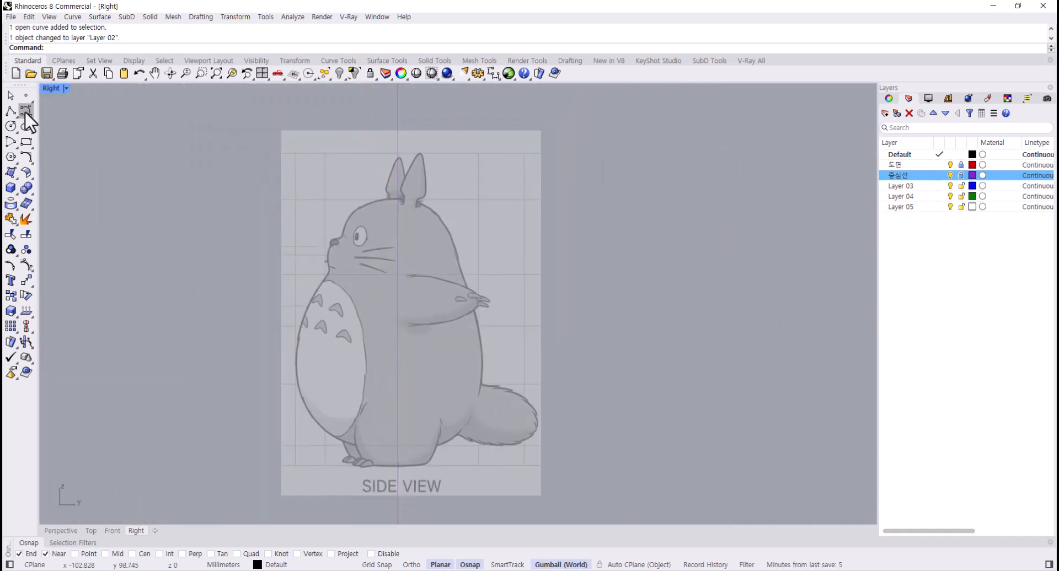
pyautogui.click(24, 111)
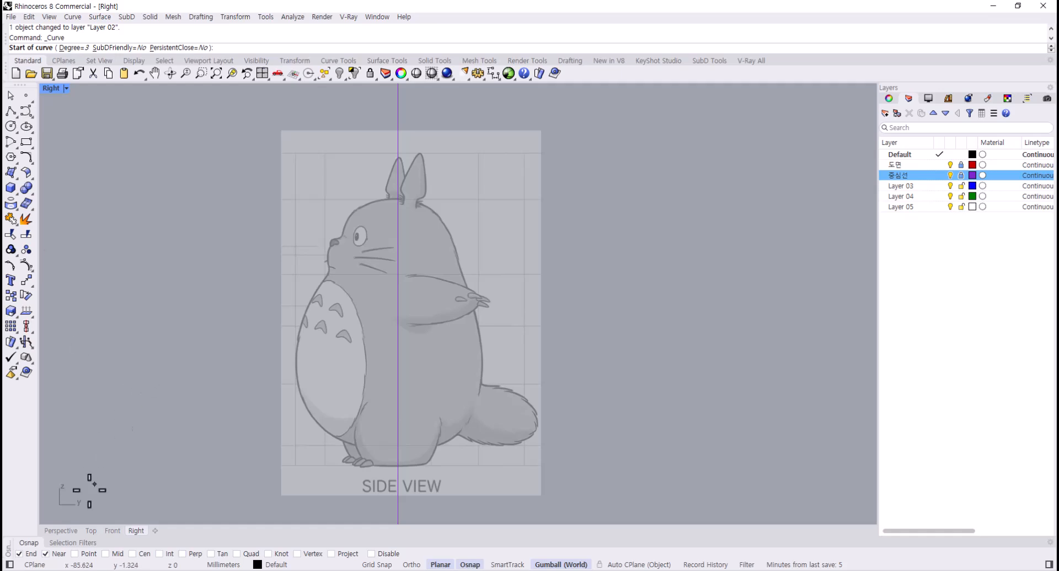
pyautogui.scroll(1, 415, 182)
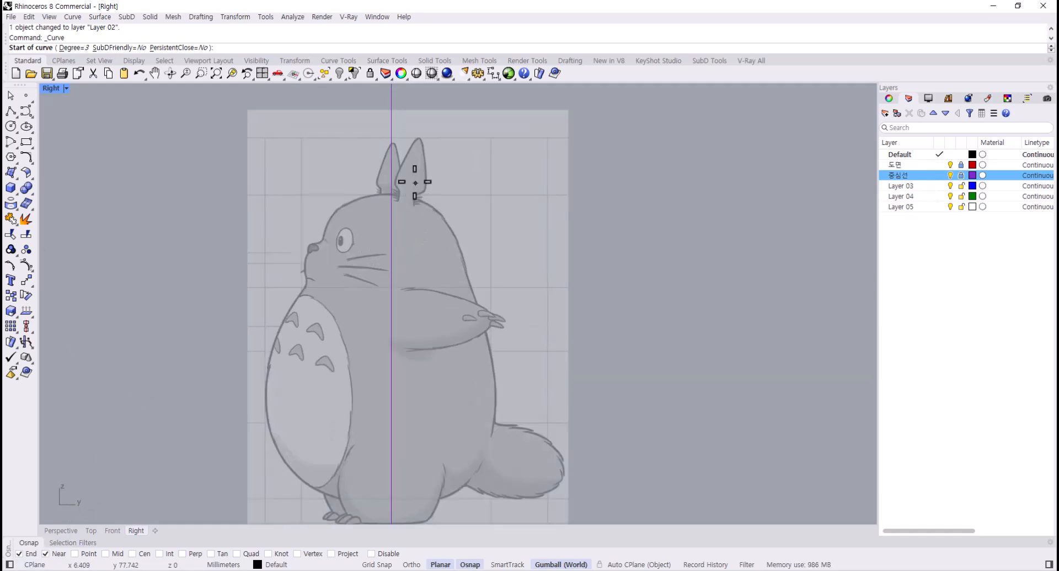
pyautogui.scroll(5, 415, 183)
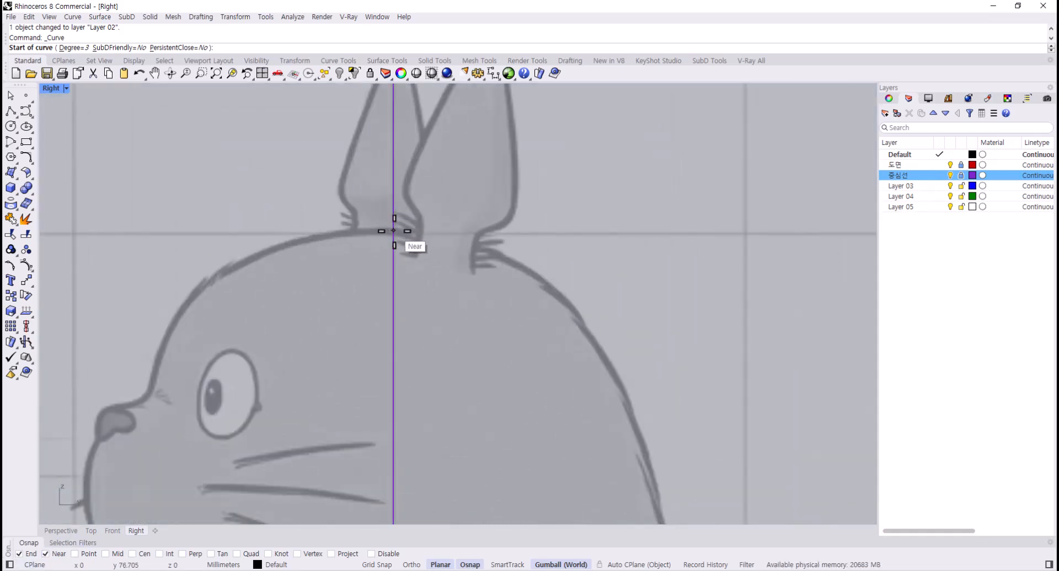
pyautogui.click(393, 231)
pyautogui.press('shift')
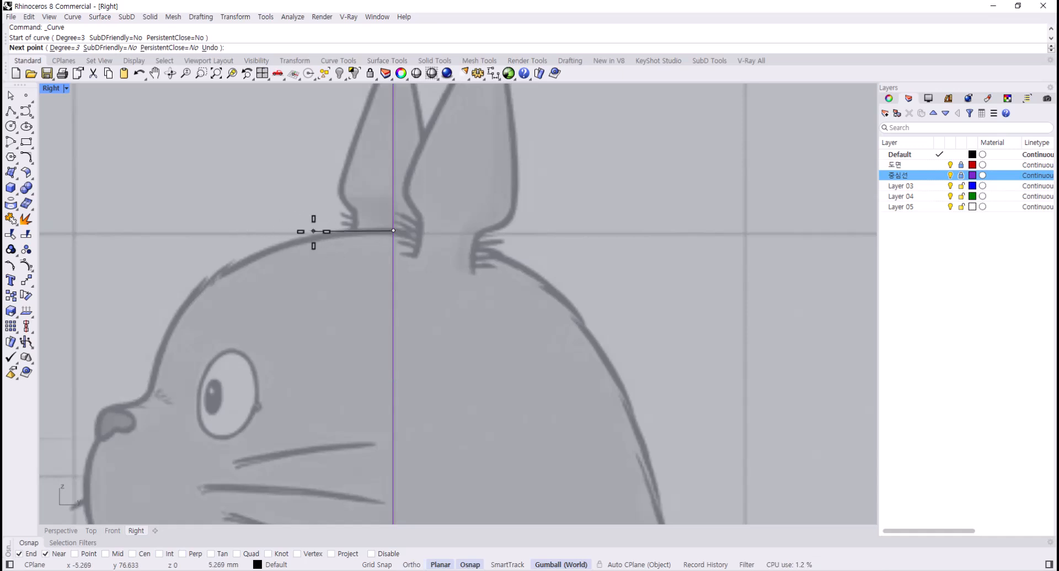
pyautogui.press('shift')
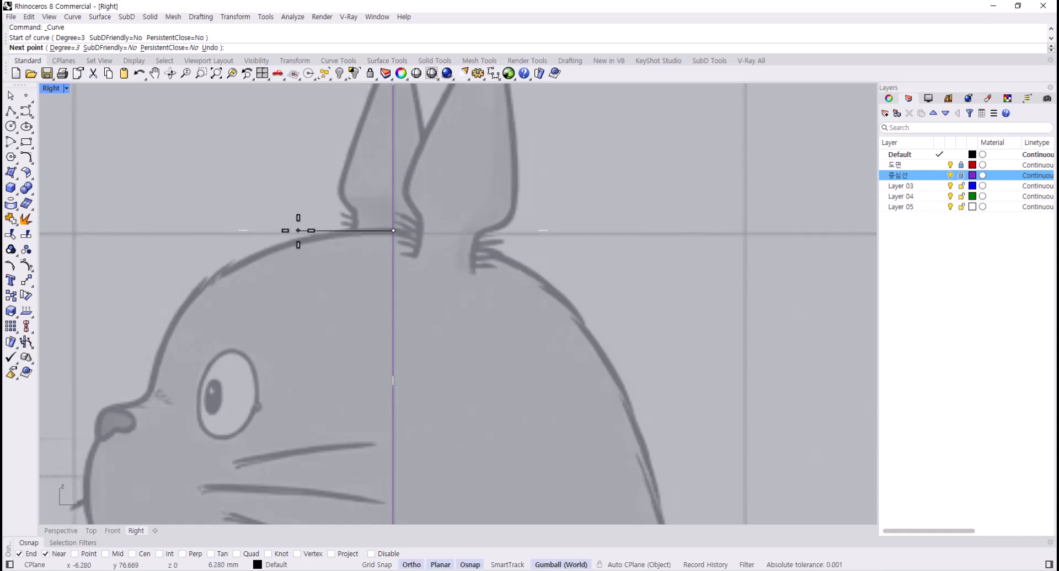
pyautogui.click(296, 230)
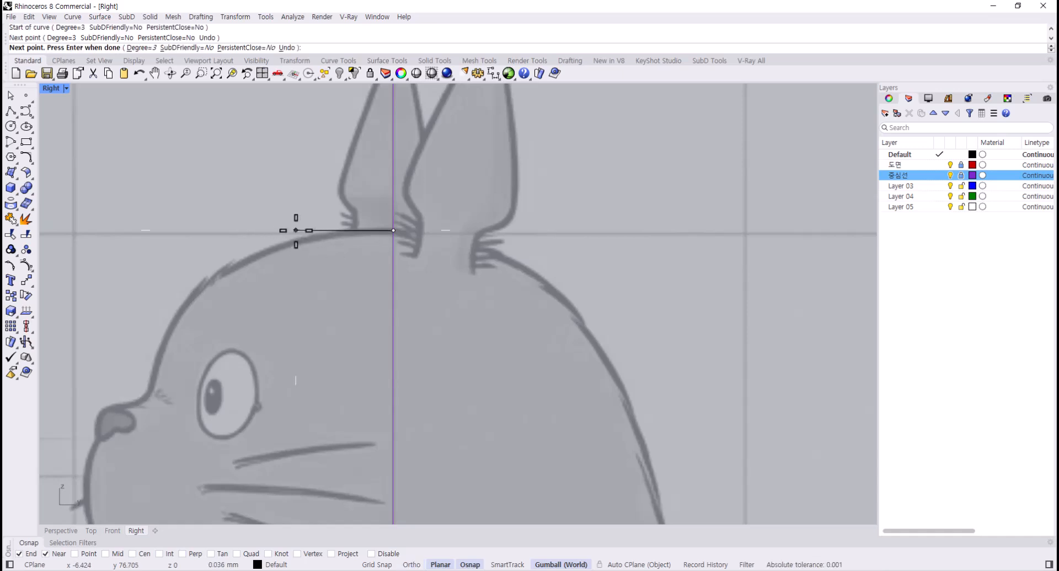
# - Continue the curve along the forehead to the bridge of the nose, placing closely spaced control points at the bend
pyautogui.click(201, 283)
pyautogui.scroll(-2, 196, 287)
pyautogui.moveTo(204, 304); pyautogui.dragTo(343, 184, button='right')
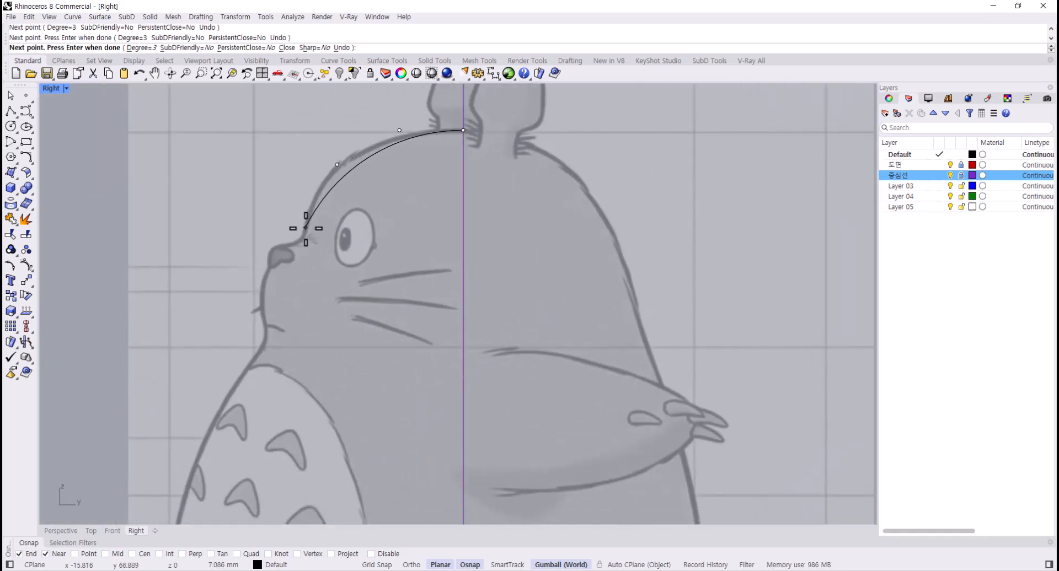
pyautogui.click(305, 227)
pyautogui.scroll(3, 298, 226)
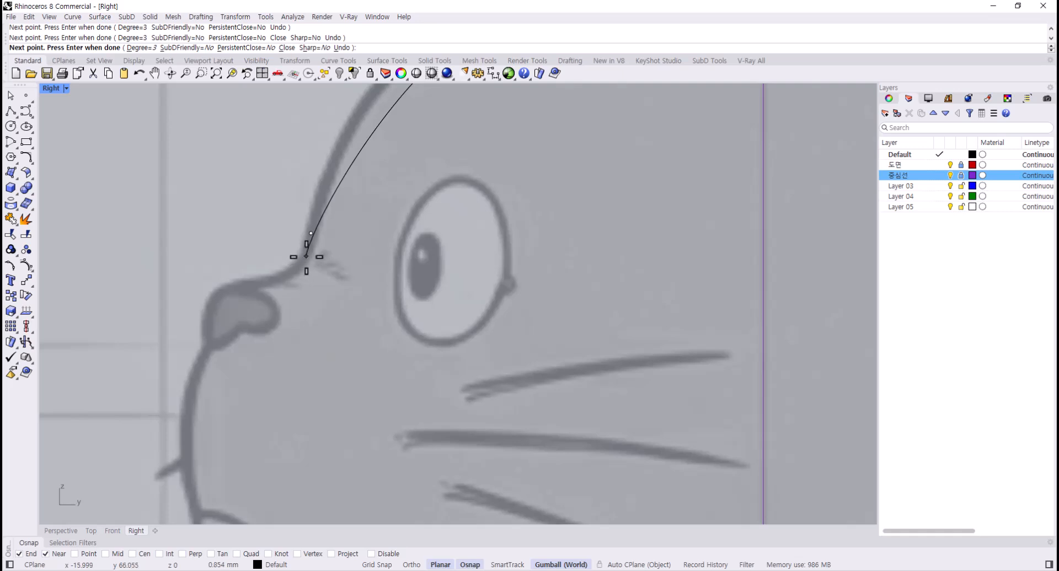
pyautogui.click(303, 261)
pyautogui.click(288, 273)
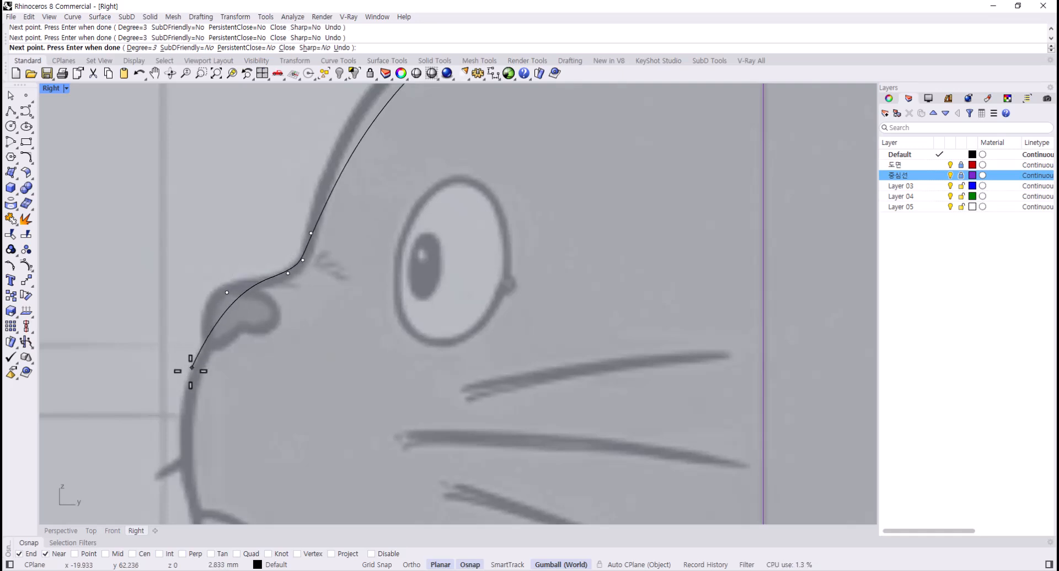
# - Continue the curve's control points from the nose past the mouth to the chin
pyautogui.scroll(-4, 184, 421)
pyautogui.moveTo(185, 421); pyautogui.dragTo(184, 303, button='right')
pyautogui.click(184, 325)
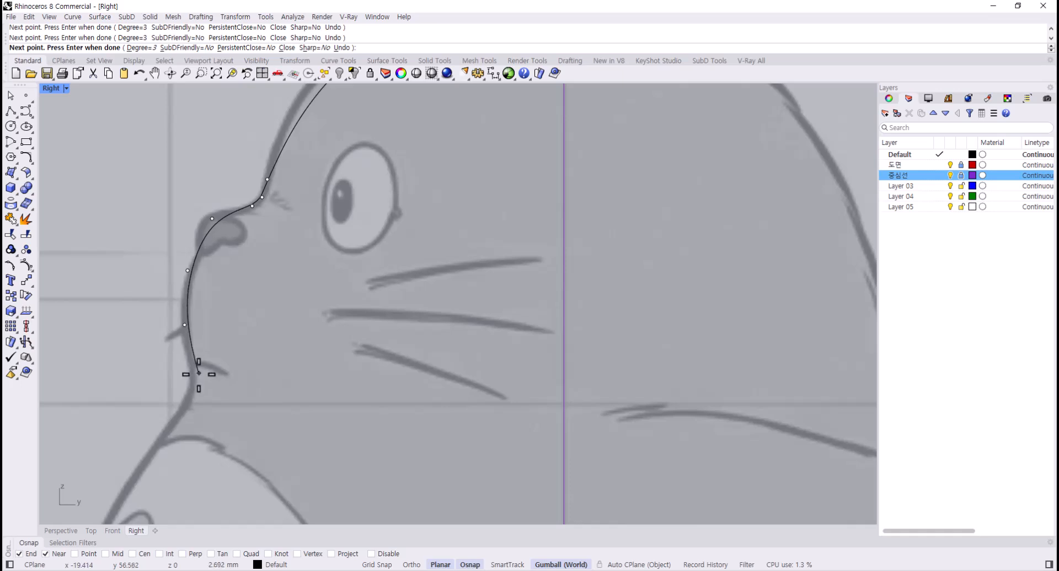
pyautogui.click(195, 372)
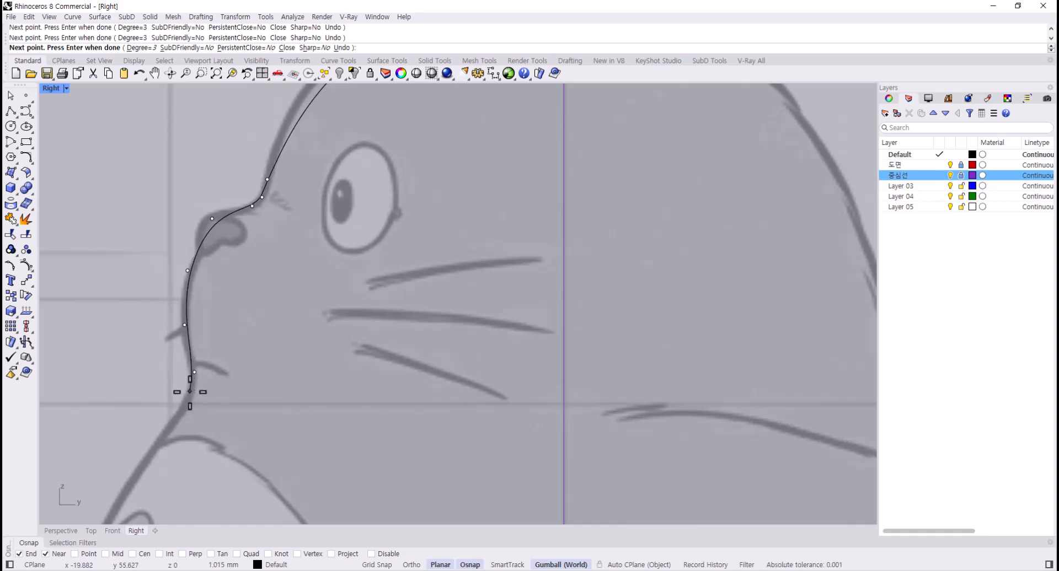
pyautogui.click(191, 393)
# - Continue the curve's control points from the chin down the front of the belly to the body's underside
pyautogui.scroll(-4, 171, 422)
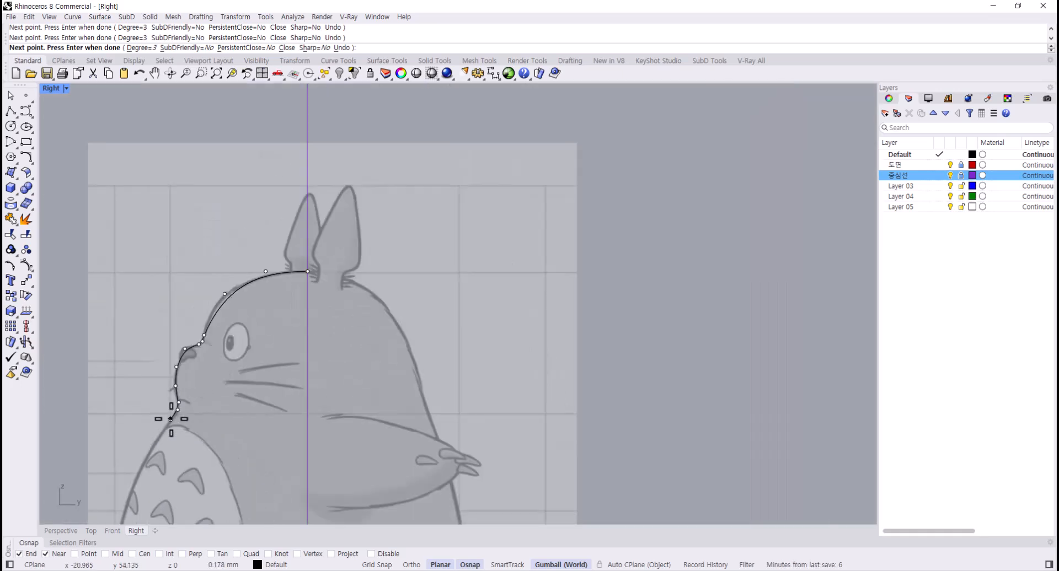
pyautogui.moveTo(171, 416); pyautogui.dragTo(201, 309, button='right')
pyautogui.click(199, 343)
pyautogui.scroll(-4, 164, 419)
pyautogui.moveTo(164, 419); pyautogui.dragTo(156, 315, button='right')
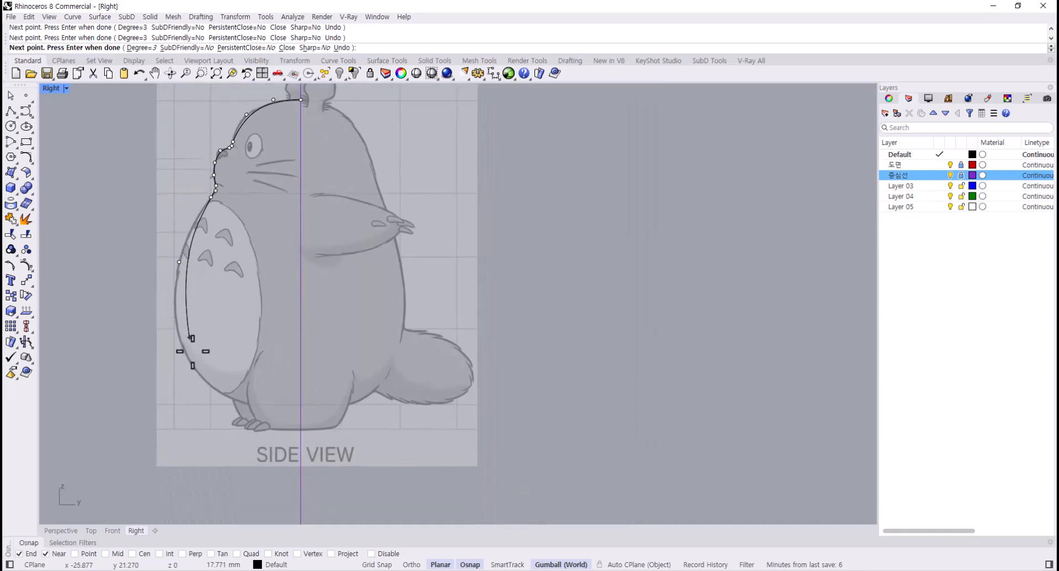
pyautogui.scroll(2, 191, 360)
pyautogui.click(195, 372)
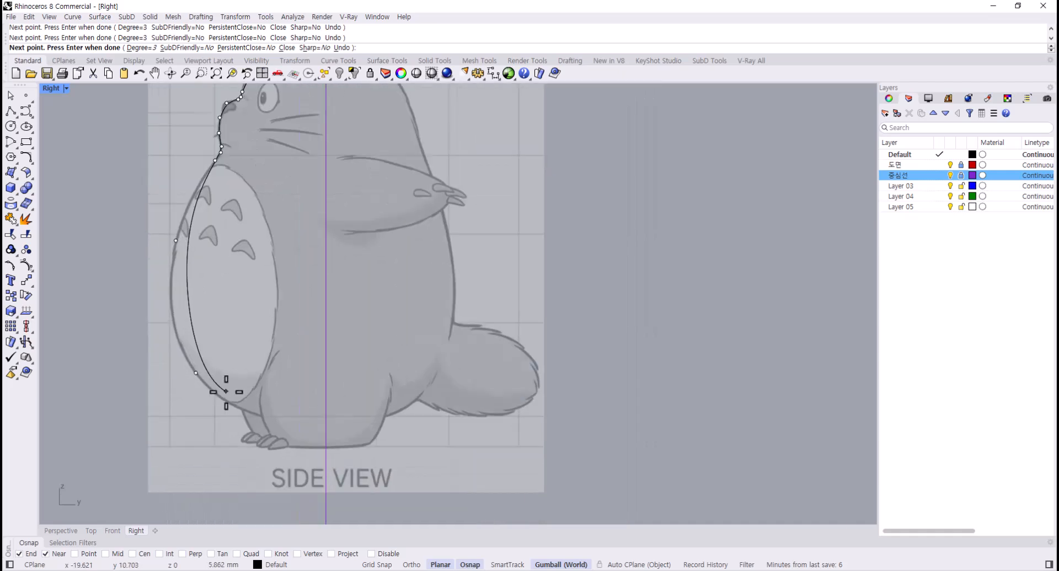
pyautogui.click(263, 416)
pyautogui.scroll(2, 326, 415)
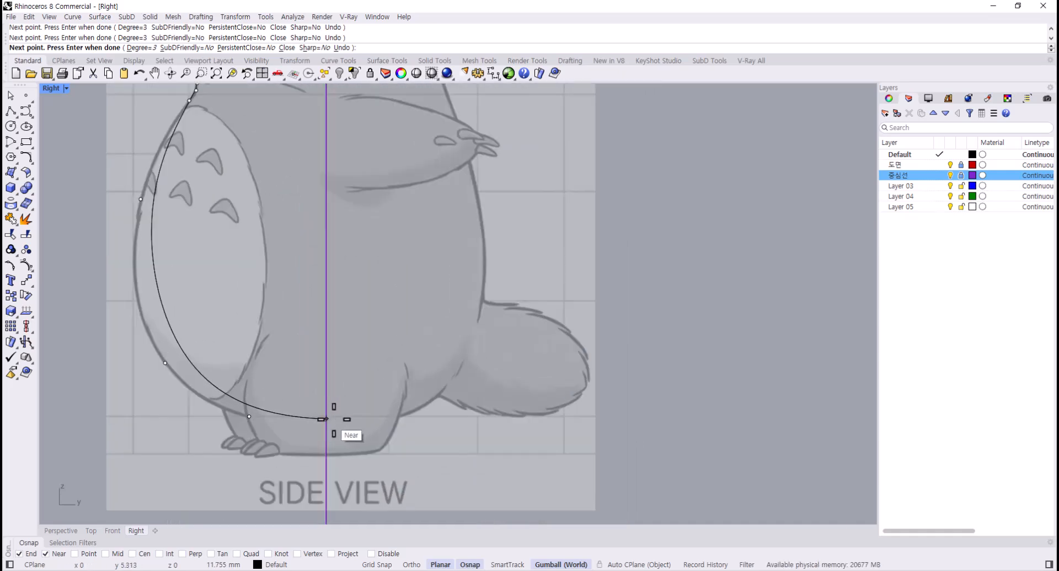
# - End the curve on the center line at the body's bottom, level with the previous control point, and finish it
pyautogui.press('F8')
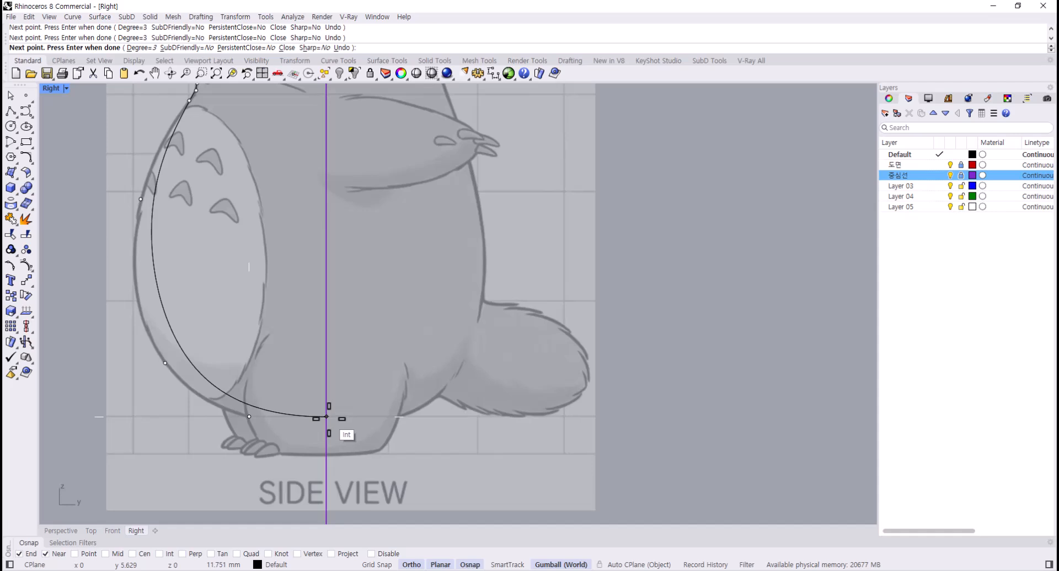
pyautogui.press('F8')
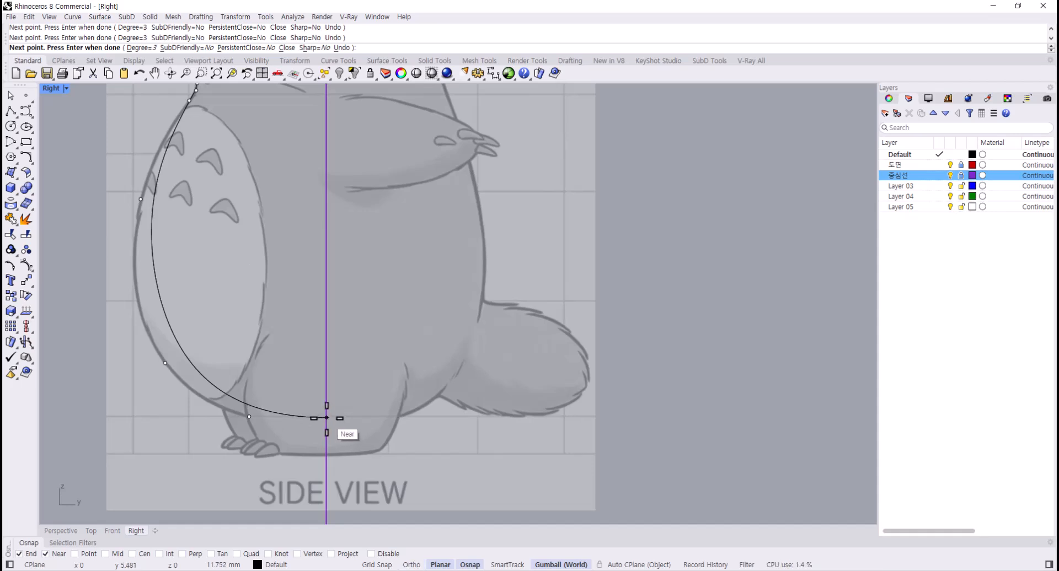
pyautogui.press('F8')
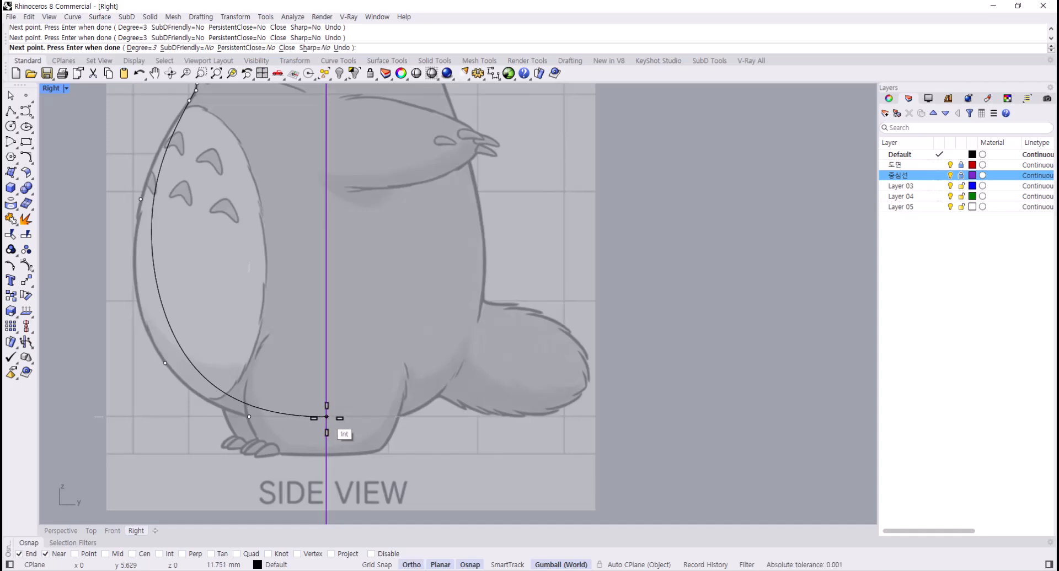
pyautogui.press('F8')
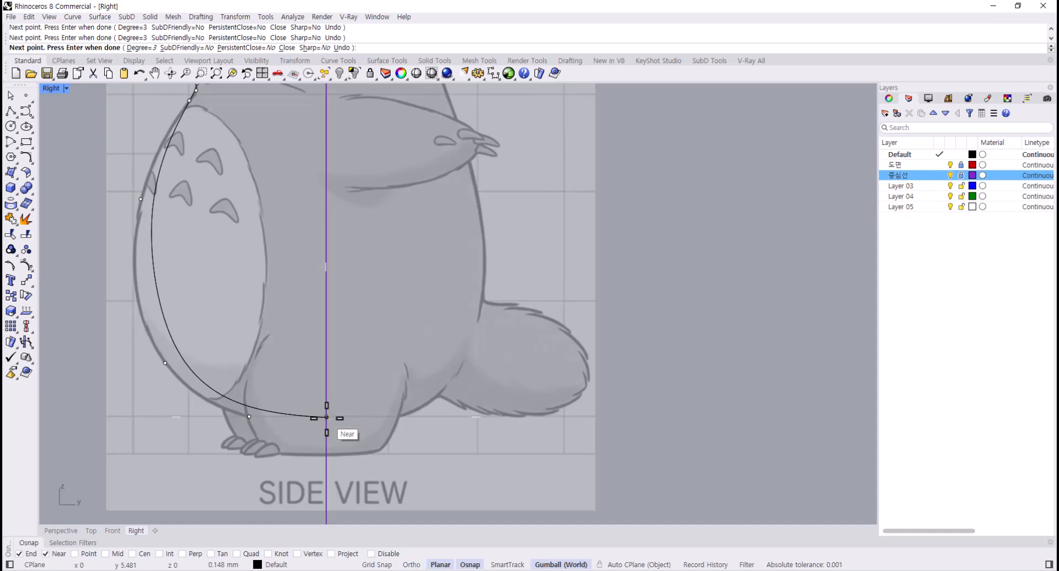
pyautogui.click(327, 417)
pyautogui.press('Return')
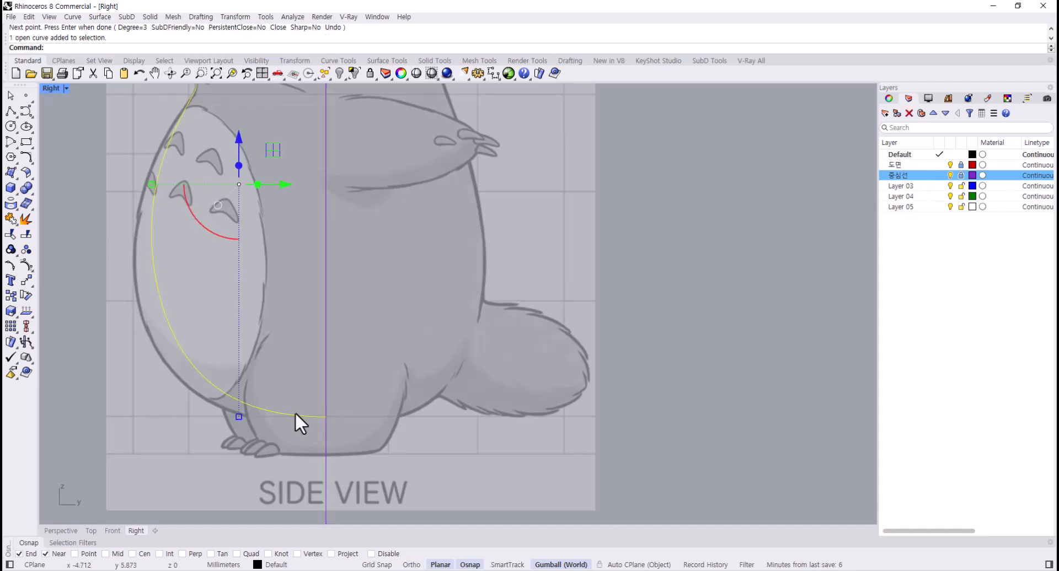
# - Show the curve's control points and move the underside and lower belly points outward to match the reference outline
pyautogui.press('F10')
pyautogui.click(249, 416)
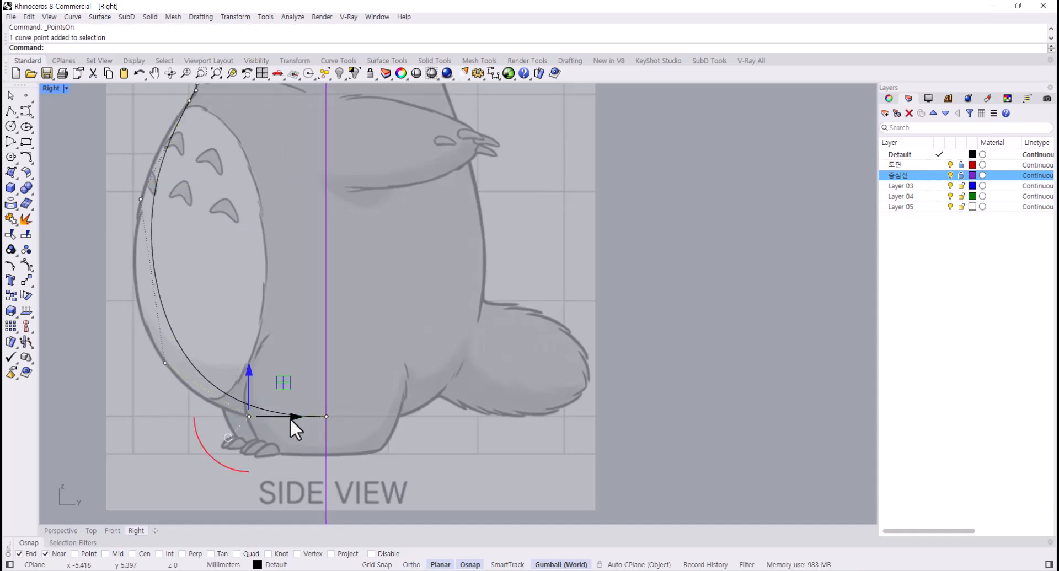
pyautogui.moveTo(290, 418); pyautogui.dragTo(253, 425)
pyautogui.click(165, 363)
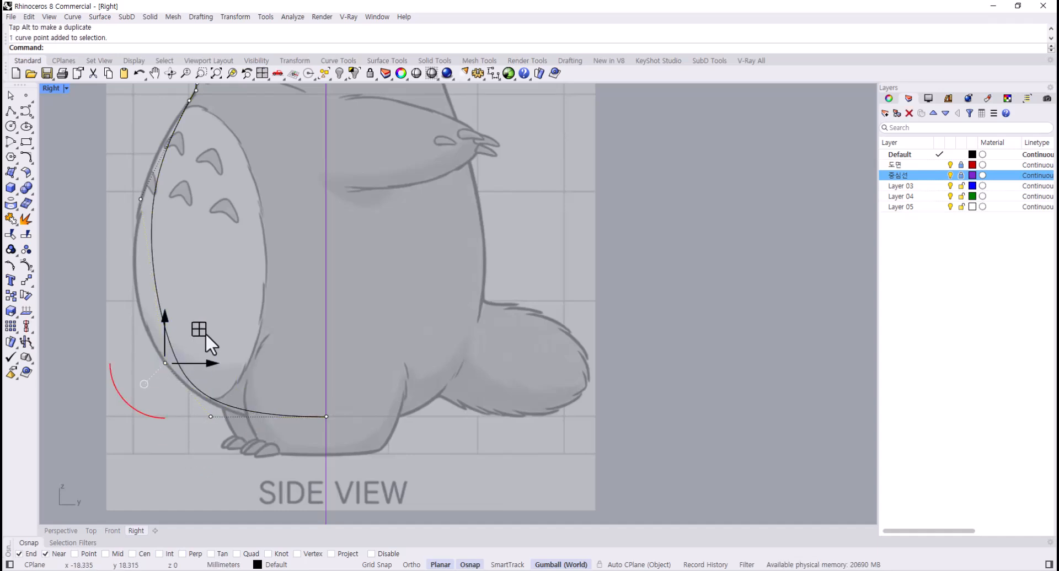
pyautogui.moveTo(205, 333); pyautogui.dragTo(173, 316)
pyautogui.moveTo(222, 315); pyautogui.dragTo(251, 376, button='right')
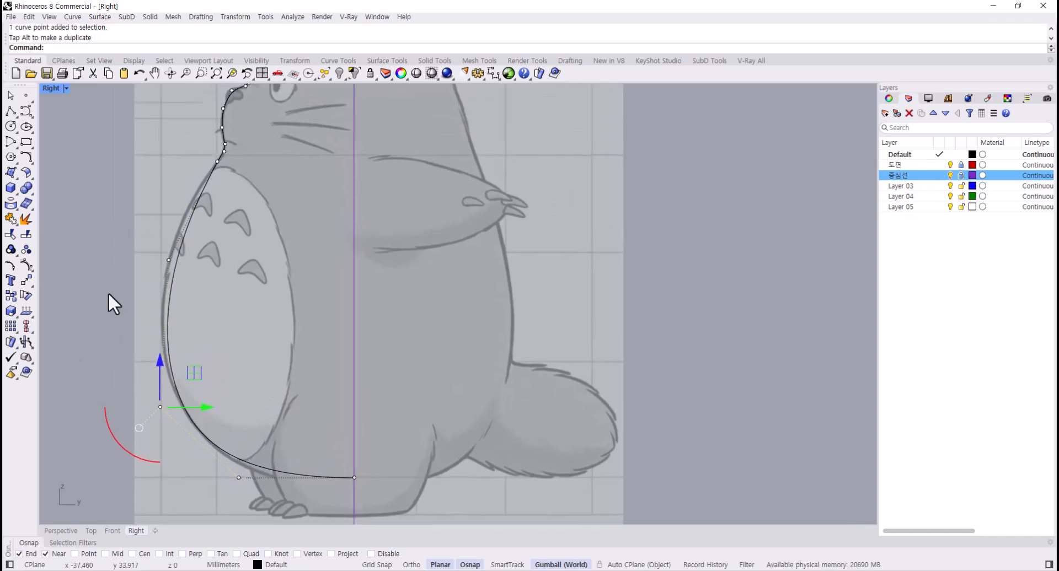
# - Align the gumball to the CPlane and move the upper belly control point outward to fit the outline
pyautogui.click(109, 294)
pyautogui.moveTo(133, 227); pyautogui.dragTo(193, 281)
pyautogui.moveTo(209, 223); pyautogui.dragTo(199, 216)
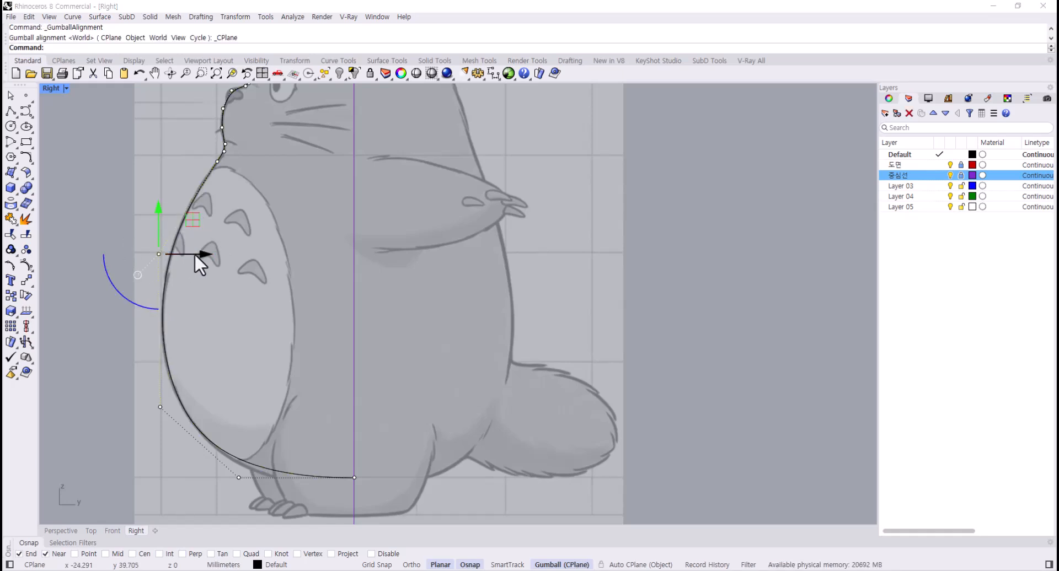
pyautogui.moveTo(194, 254); pyautogui.dragTo(251, 258)
# - Fine-tune the control points around the chin and neck so the curve follows the reference line
pyautogui.scroll(5, 196, 251)
pyautogui.moveTo(289, 294); pyautogui.dragTo(271, 375, button='right')
pyautogui.scroll(2, 227, 310)
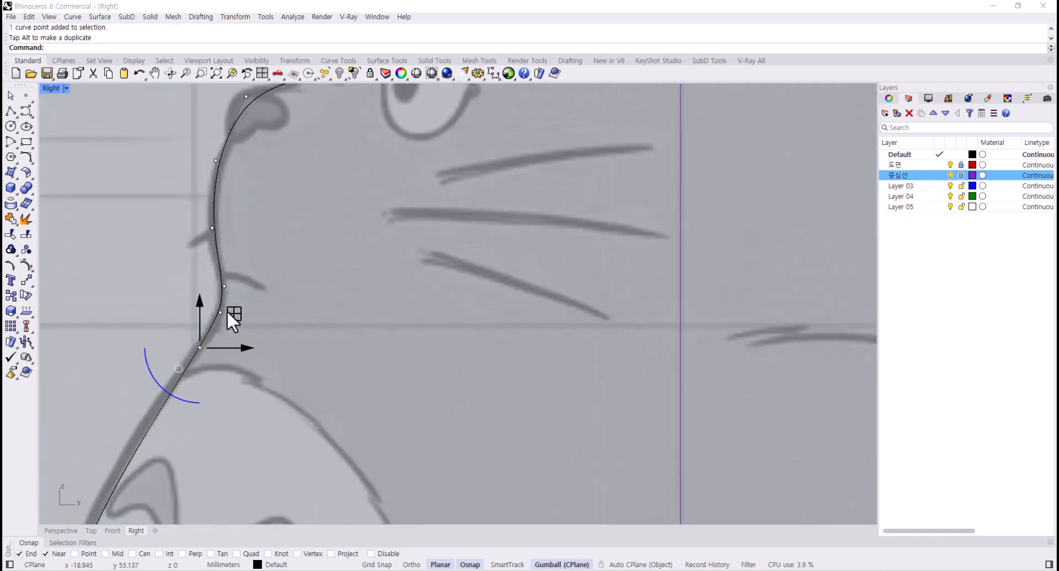
pyautogui.moveTo(177, 276); pyautogui.dragTo(260, 287)
pyautogui.click(268, 331)
pyautogui.moveTo(234, 323); pyautogui.dragTo(235, 324)
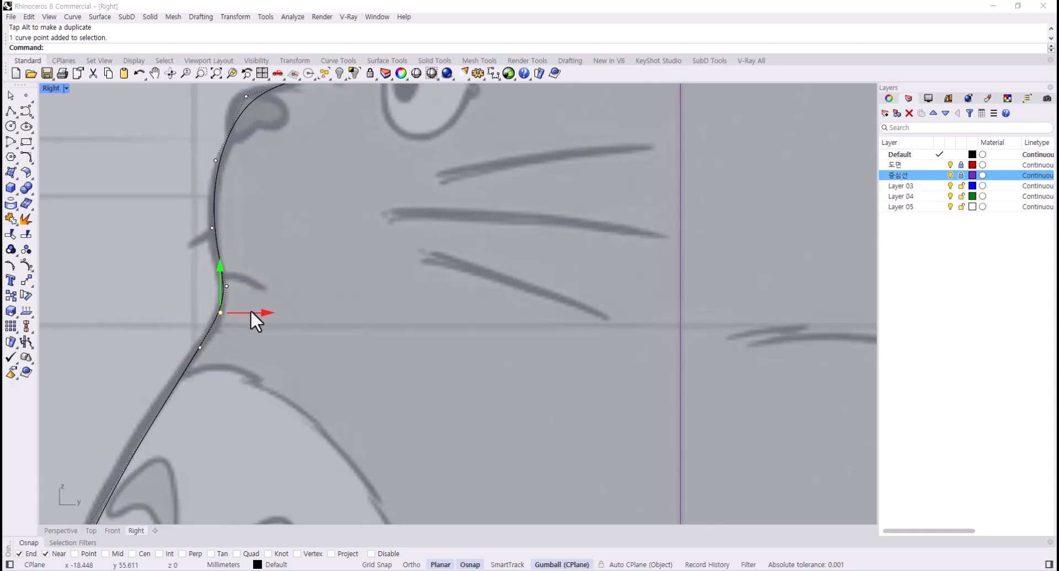
pyautogui.click(197, 382)
pyautogui.moveTo(236, 366); pyautogui.dragTo(237, 367)
pyautogui.moveTo(241, 351); pyautogui.dragTo(237, 351)
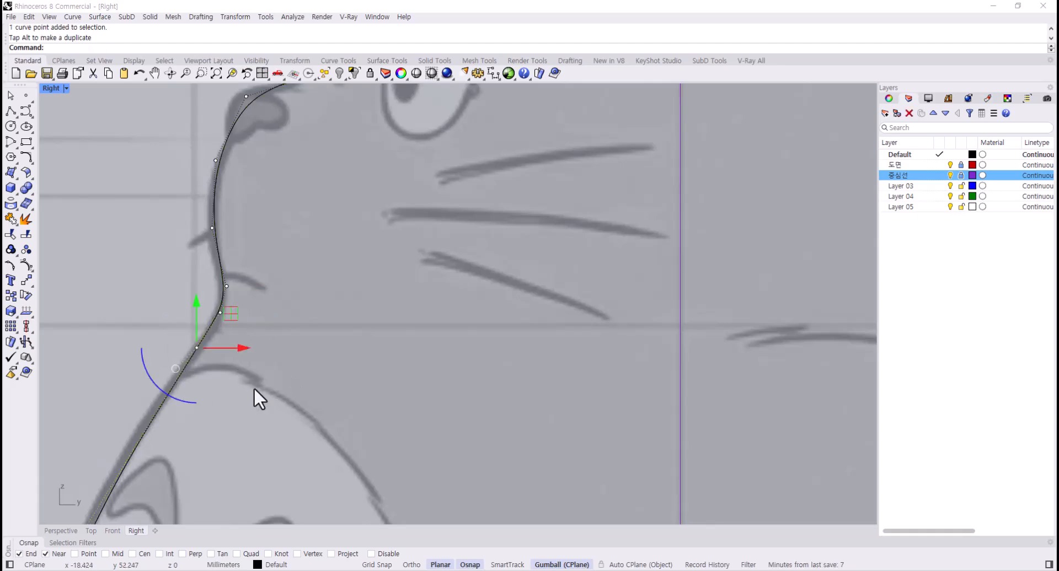
pyautogui.click(253, 387)
# - Nudge the upper belly control point so the curve follows the chest below the neck
pyautogui.scroll(-8, 214, 407)
pyautogui.moveTo(198, 425); pyautogui.dragTo(221, 319, button='right')
pyautogui.moveTo(118, 376); pyautogui.dragTo(189, 438)
pyautogui.moveTo(175, 380); pyautogui.dragTo(173, 373)
# - Move the curve's two lowest control points down together so the underside stays level at the center line
pyautogui.scroll(-10, 317, 389)
pyautogui.moveTo(318, 389); pyautogui.dragTo(278, 262, button='right')
pyautogui.scroll(4, 280, 366)
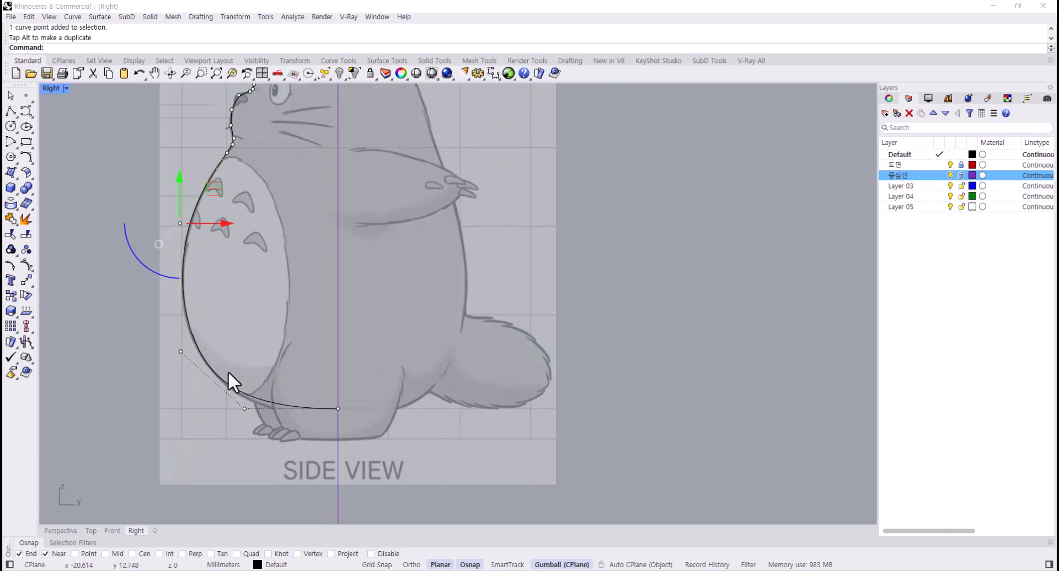
pyautogui.moveTo(228, 373); pyautogui.dragTo(354, 403)
pyautogui.moveTo(288, 375); pyautogui.dragTo(290, 382)
pyautogui.click(300, 312)
# - Move the forehead control point outward so the curve follows the top of the head in the reference
pyautogui.scroll(-4, 290, 308)
pyautogui.moveTo(289, 308); pyautogui.dragTo(275, 443, button='right')
pyautogui.scroll(6, 244, 338)
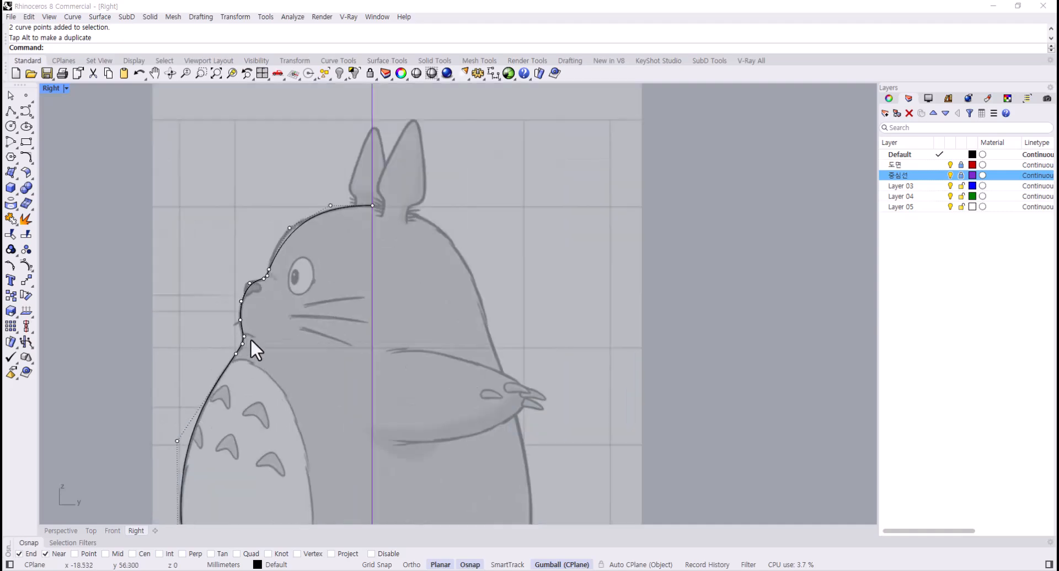
pyautogui.scroll(2, 251, 339)
pyautogui.click(305, 178)
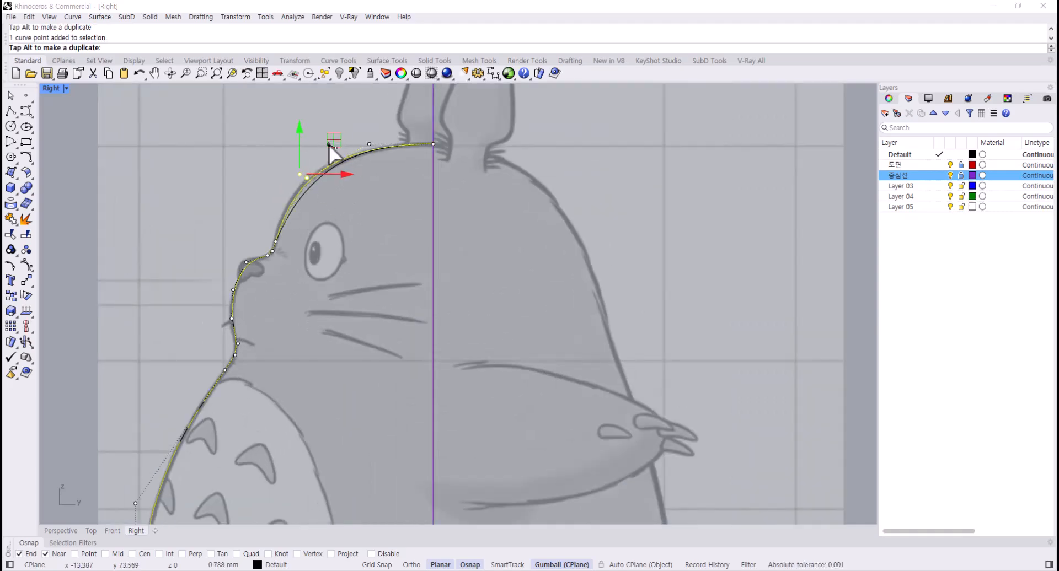
pyautogui.moveTo(328, 145); pyautogui.dragTo(328, 145)
pyautogui.scroll(4, 259, 289)
pyautogui.scroll(-4, 216, 330)
pyautogui.moveTo(237, 359); pyautogui.dragTo(211, 424, button='right')
pyautogui.click(320, 228)
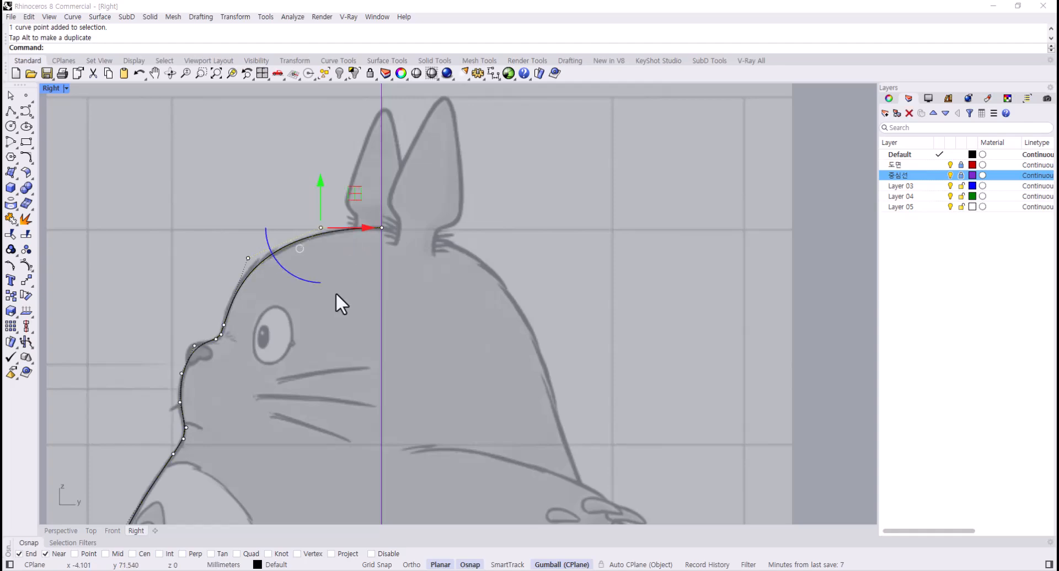
# - Check the traced front profile in the four-viewport layout and in the maximized Right view
pyautogui.press('Escape')
pyautogui.doubleClick(51, 87)
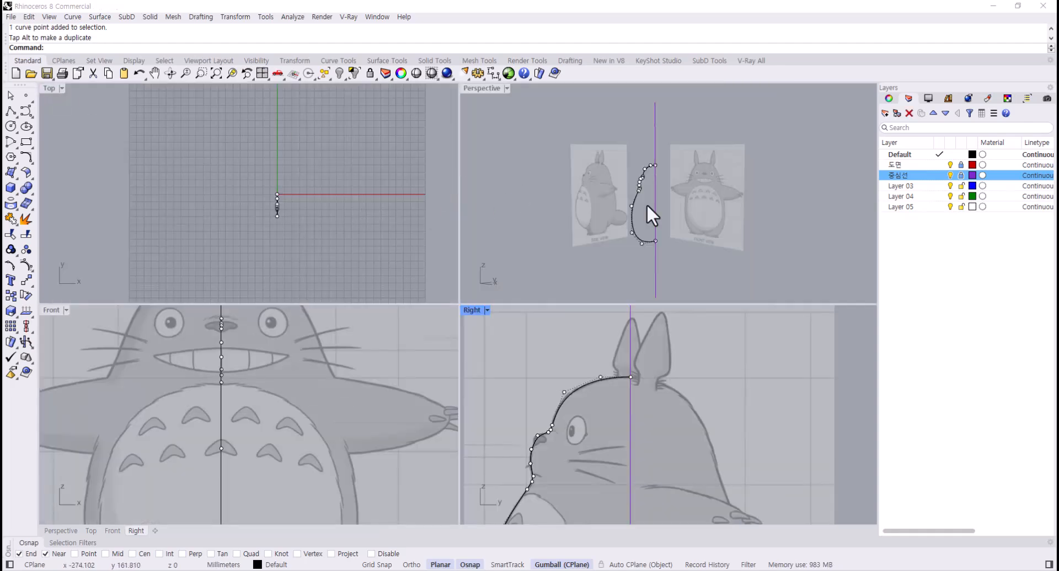
pyautogui.click(667, 210)
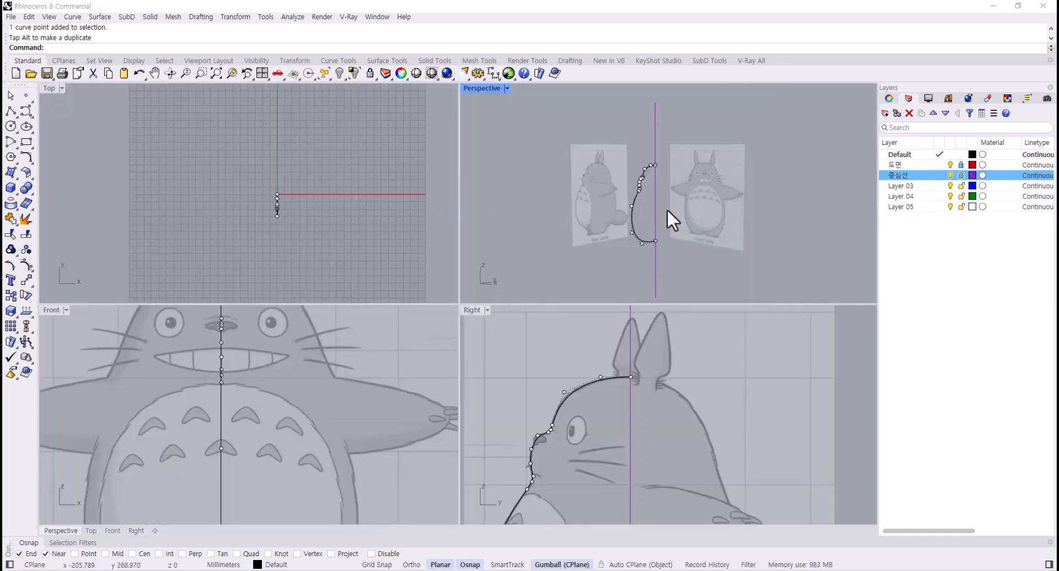
pyautogui.doubleClick(475, 310)
pyautogui.moveTo(375, 305); pyautogui.dragTo(374, 220, button='right')
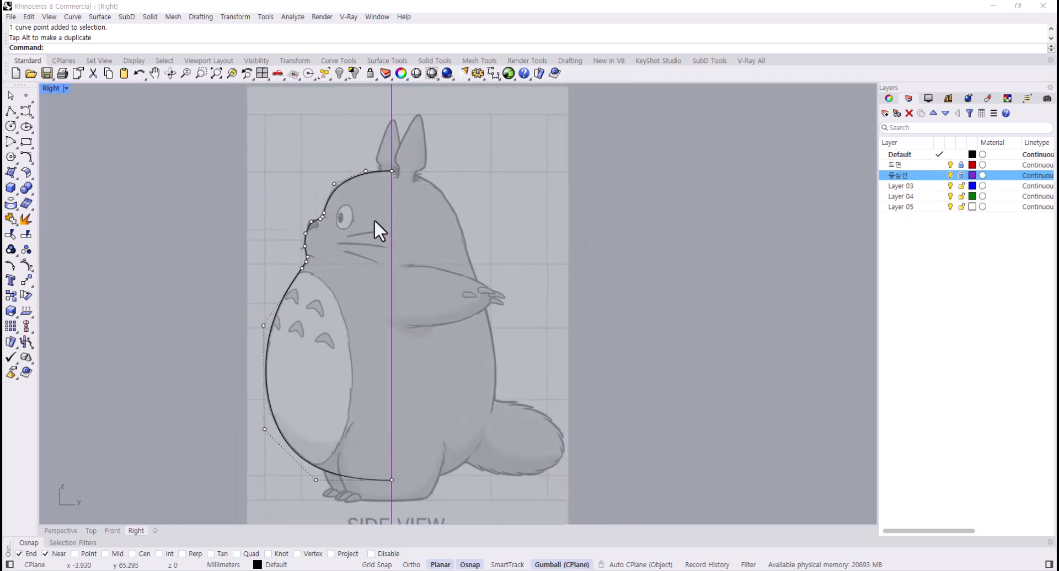
pyautogui.click(349, 181)
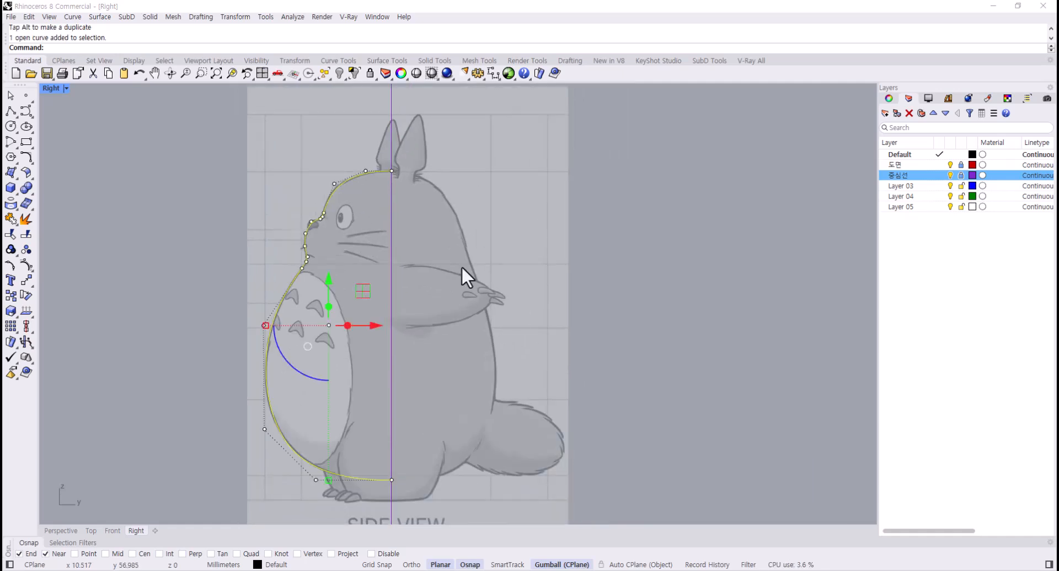
pyautogui.click(494, 277)
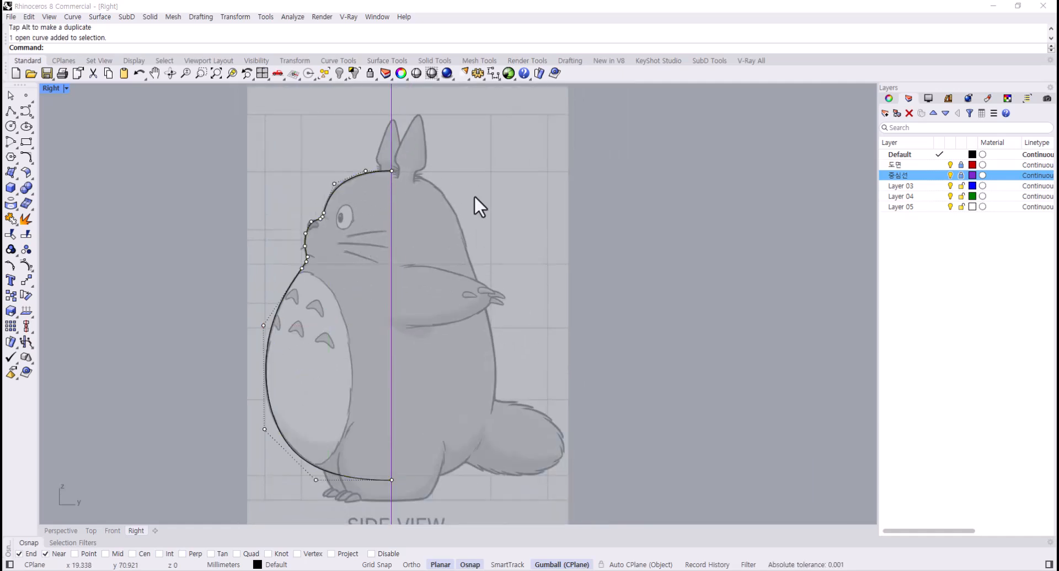
# - Start a degree-3 control point curve at the front profile's top end, with a horizontal first segment toward the back
pyautogui.click(26, 111)
pyautogui.scroll(4, 435, 163)
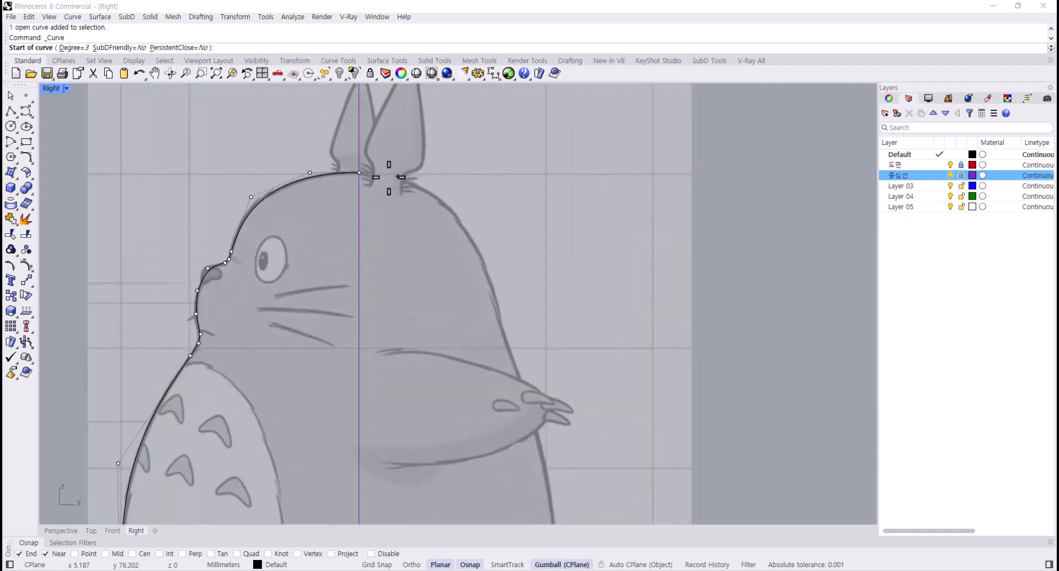
pyautogui.click(349, 170)
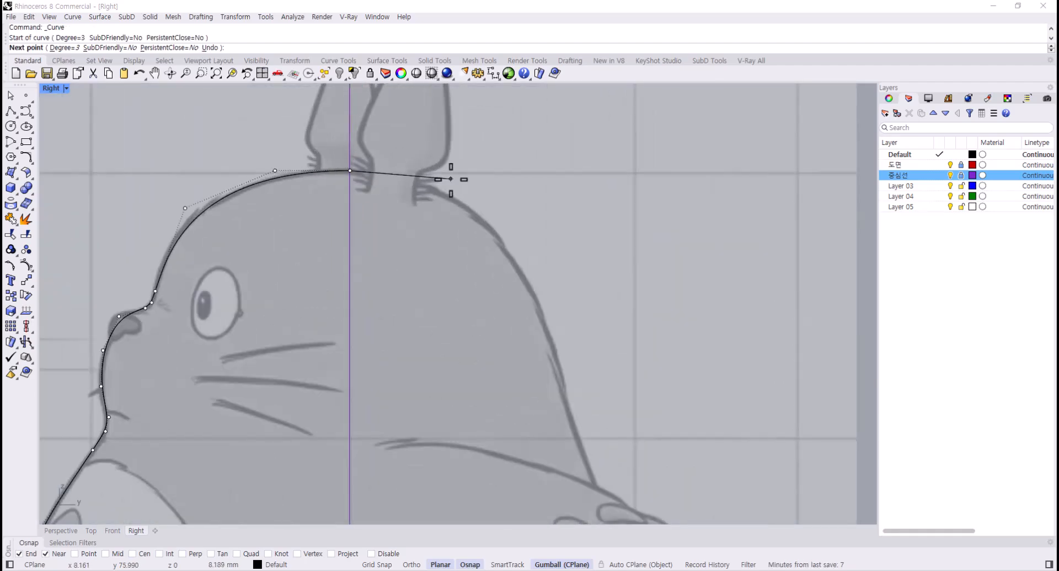
pyautogui.press('shift')
pyautogui.keyDown('shift'); pyautogui.click(451, 170); pyautogui.keyUp('shift')
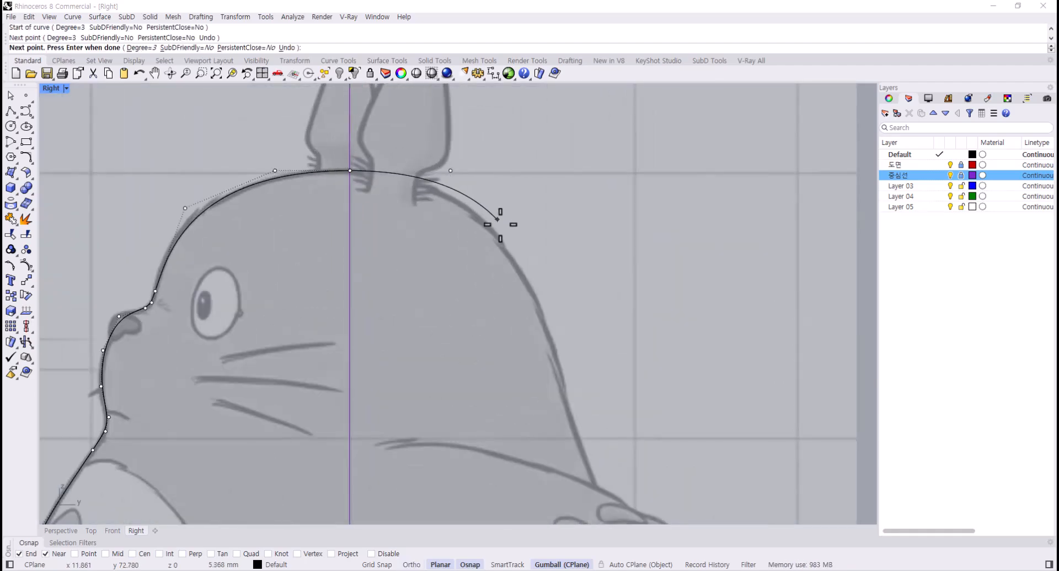
# - Continue the back curve's control points down the back of the head to the arm
pyautogui.click(519, 252)
pyautogui.scroll(-4, 520, 252)
pyautogui.moveTo(535, 264); pyautogui.dragTo(431, 98, button='right')
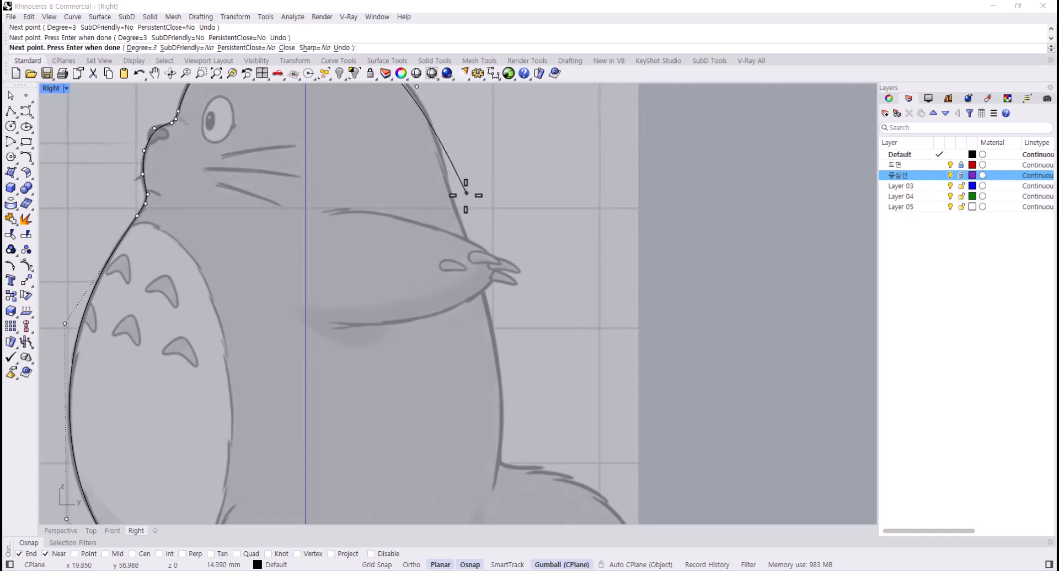
pyautogui.click(448, 169)
pyautogui.click(459, 224)
# - Continue the curve down the back past the tail and finish it at the front profile's bottom end
pyautogui.scroll(-4, 459, 224)
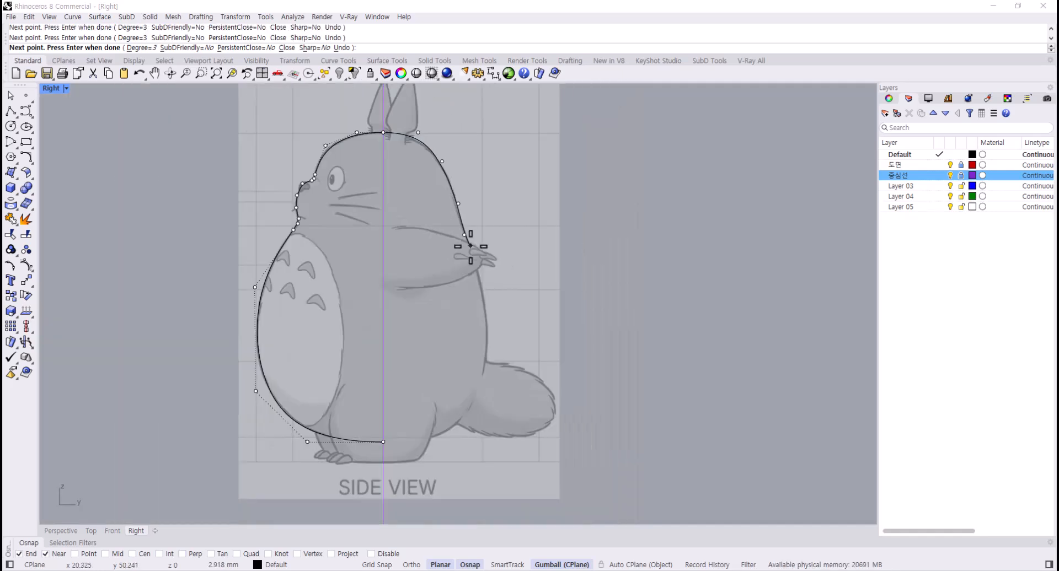
pyautogui.moveTo(473, 243); pyautogui.dragTo(467, 209, button='right')
pyautogui.click(470, 224)
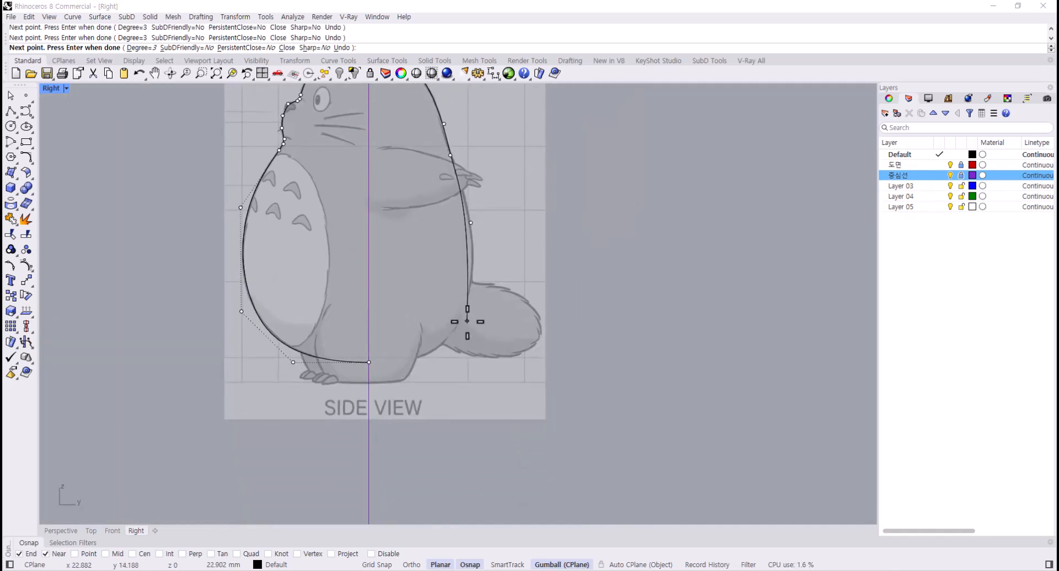
pyautogui.click(462, 322)
pyautogui.click(416, 360)
pyautogui.scroll(5, 375, 361)
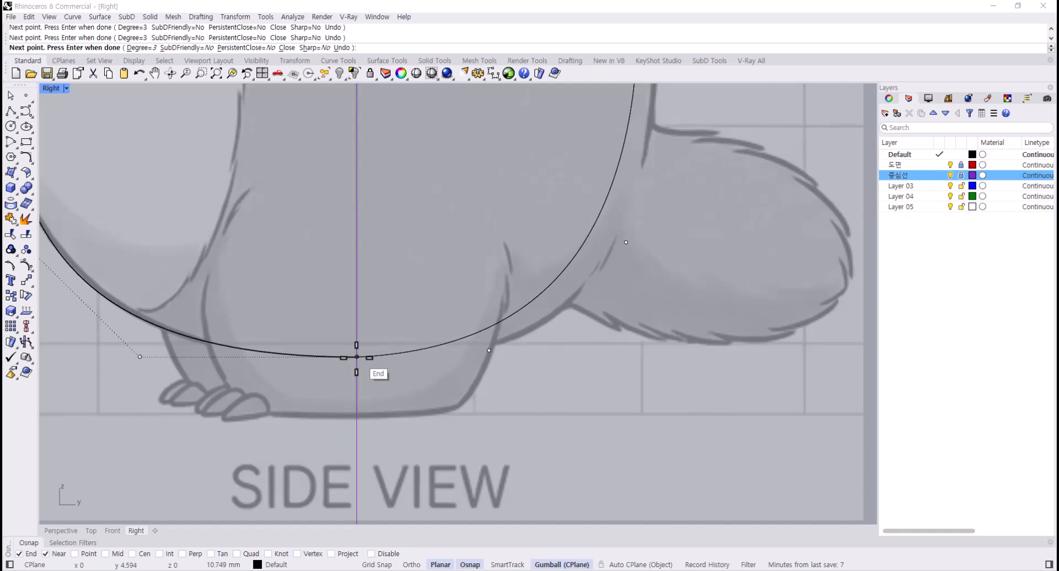
pyautogui.click(356, 357)
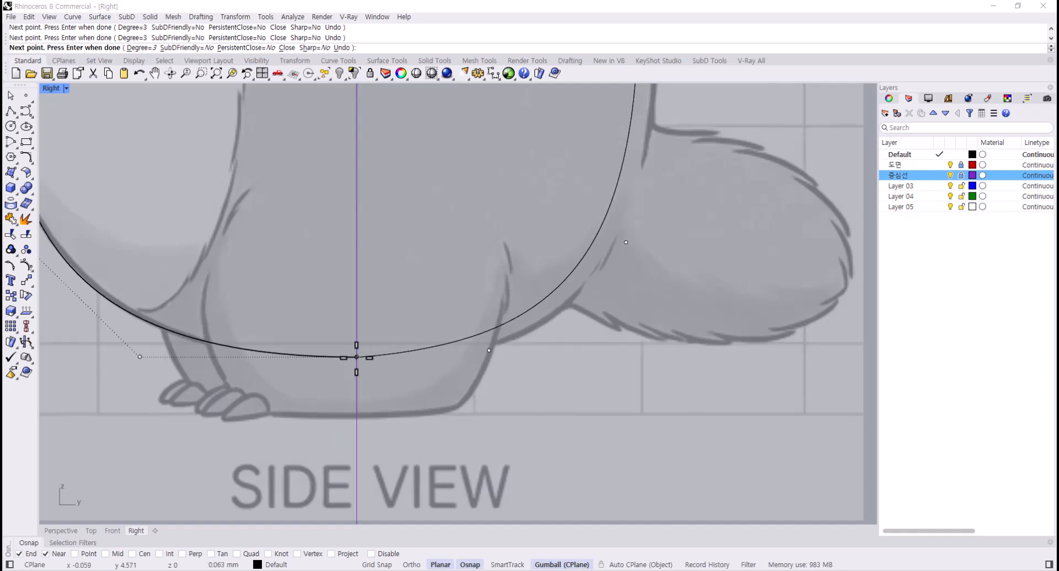
pyautogui.press('Return')
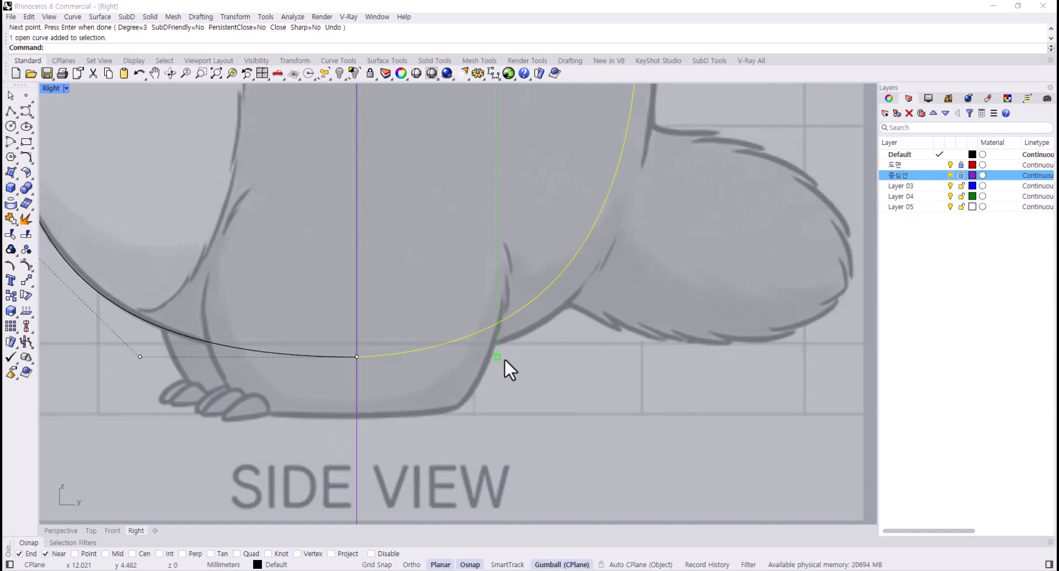
# - Show the back curve's control points, level the point beside the bottom end with it, and move the point near the tail outward
pyautogui.press('F10')
pyautogui.click(488, 351)
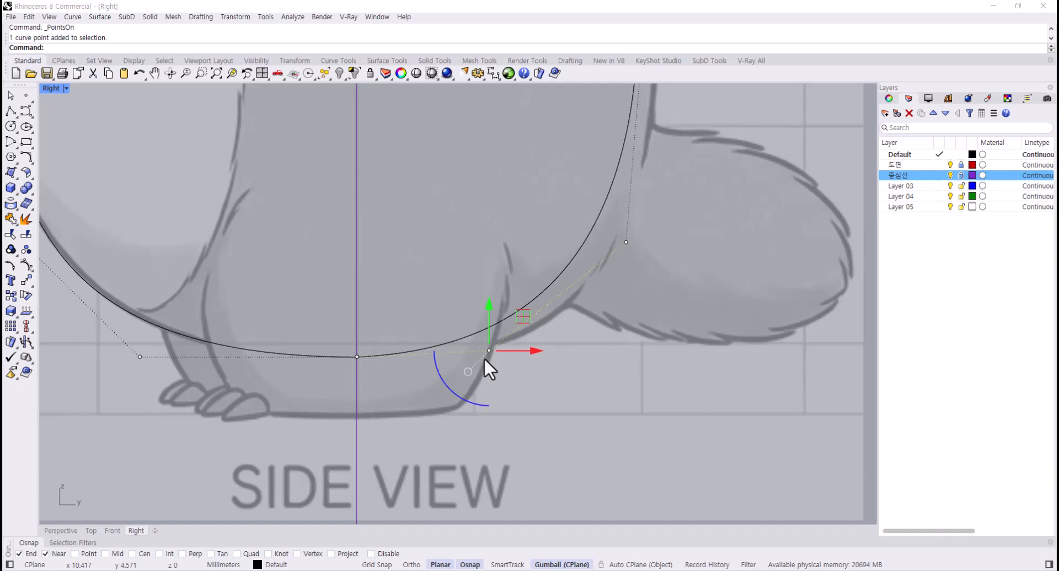
pyautogui.moveTo(489, 351); pyautogui.dragTo(573, 370)
pyautogui.scroll(-4, 698, 276)
pyautogui.moveTo(586, 217); pyautogui.dragTo(442, 336, button='right')
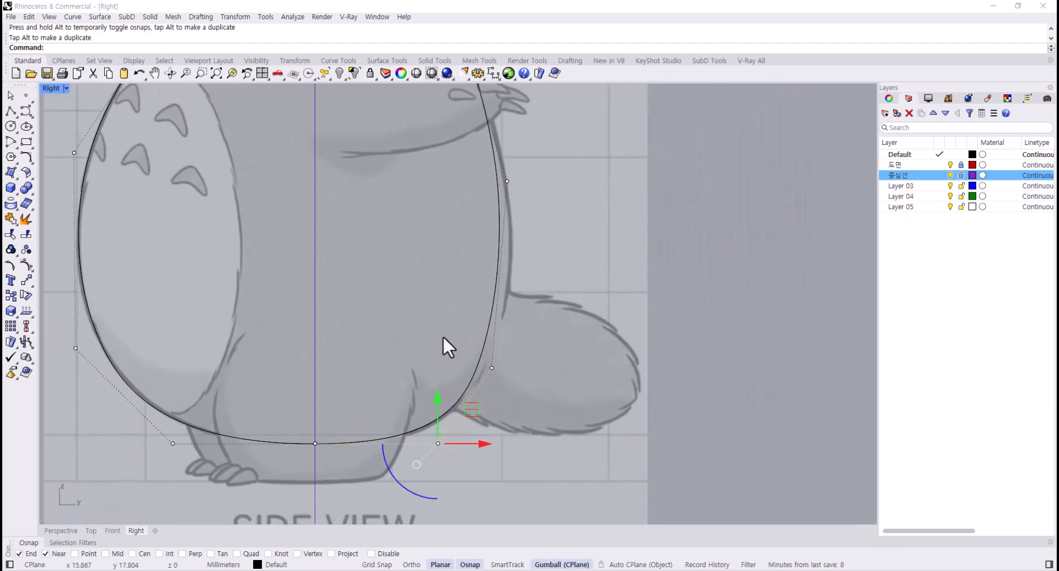
pyautogui.click(492, 368)
pyautogui.moveTo(537, 374); pyautogui.dragTo(546, 357)
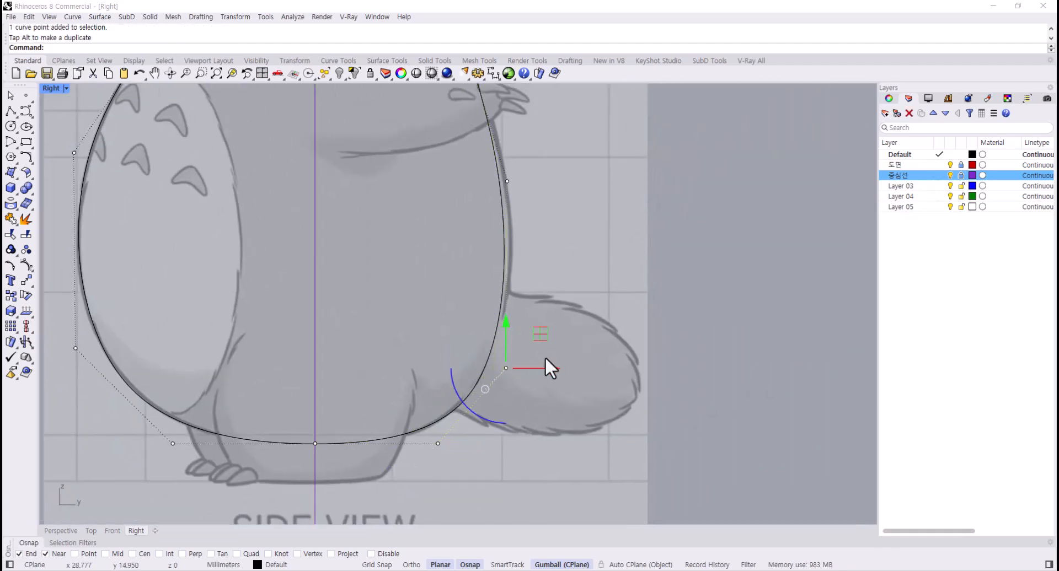
# - Adjust the back curve's control points at the upper back and head to follow the side reference outline
pyautogui.scroll(-3, 545, 364)
pyautogui.click(470, 298)
pyautogui.moveTo(511, 267); pyautogui.dragTo(518, 267)
pyautogui.moveTo(488, 293); pyautogui.dragTo(479, 412, button='right')
pyautogui.scroll(4, 410, 329)
pyautogui.moveTo(414, 305); pyautogui.dragTo(466, 238)
pyautogui.moveTo(370, 253); pyautogui.dragTo(399, 360, button='right')
pyautogui.scroll(4, 367, 238)
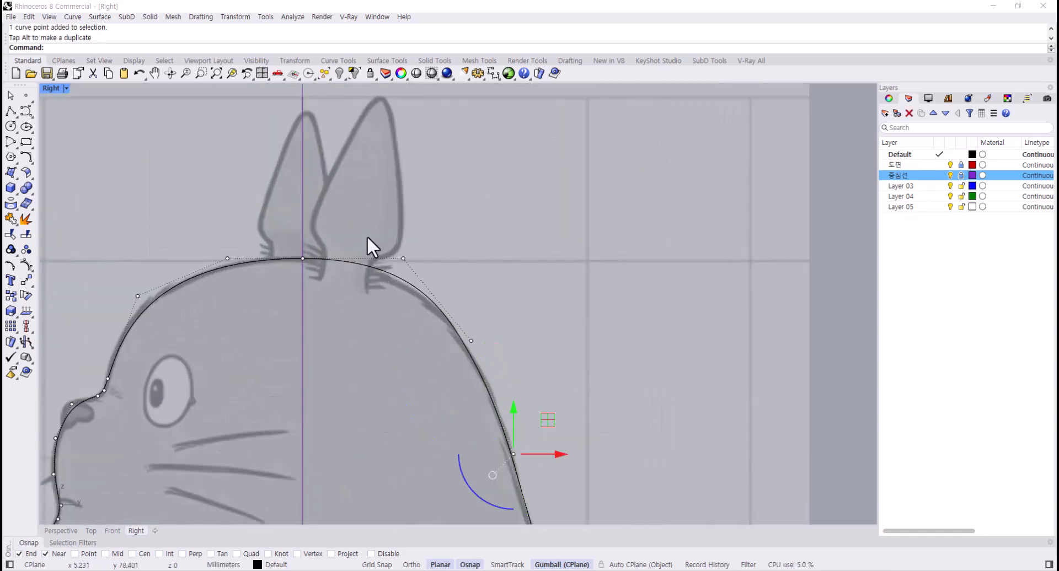
pyautogui.moveTo(367, 237); pyautogui.dragTo(420, 260)
pyautogui.click(515, 285)
# - Check the whole side profile against the reference and hide the curves' control points
pyautogui.scroll(-8, 432, 310)
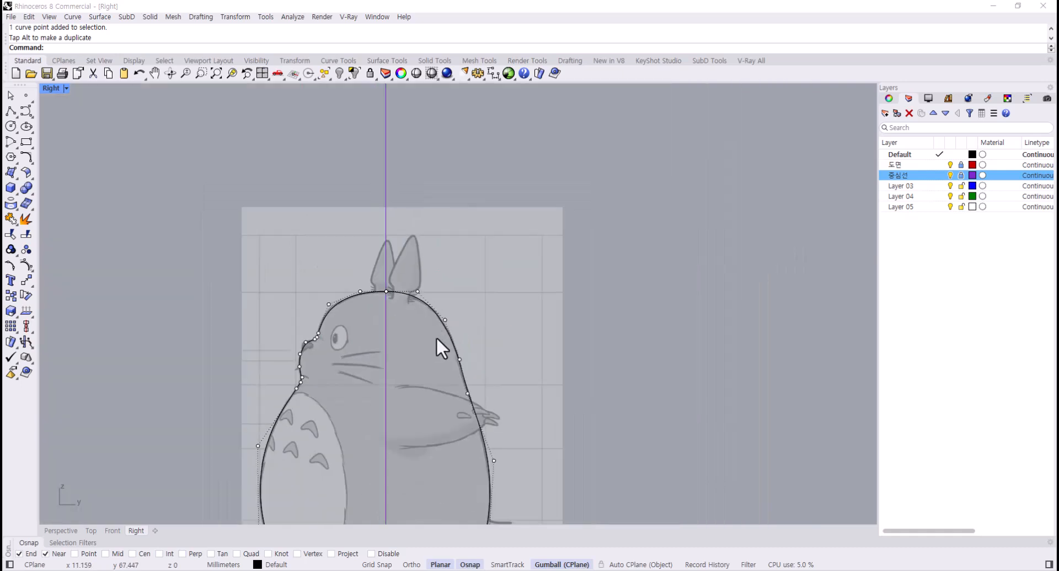
pyautogui.moveTo(460, 499); pyautogui.dragTo(439, 319, button='right')
pyautogui.scroll(2, 375, 382)
pyautogui.moveTo(386, 408); pyautogui.dragTo(390, 441, button='right')
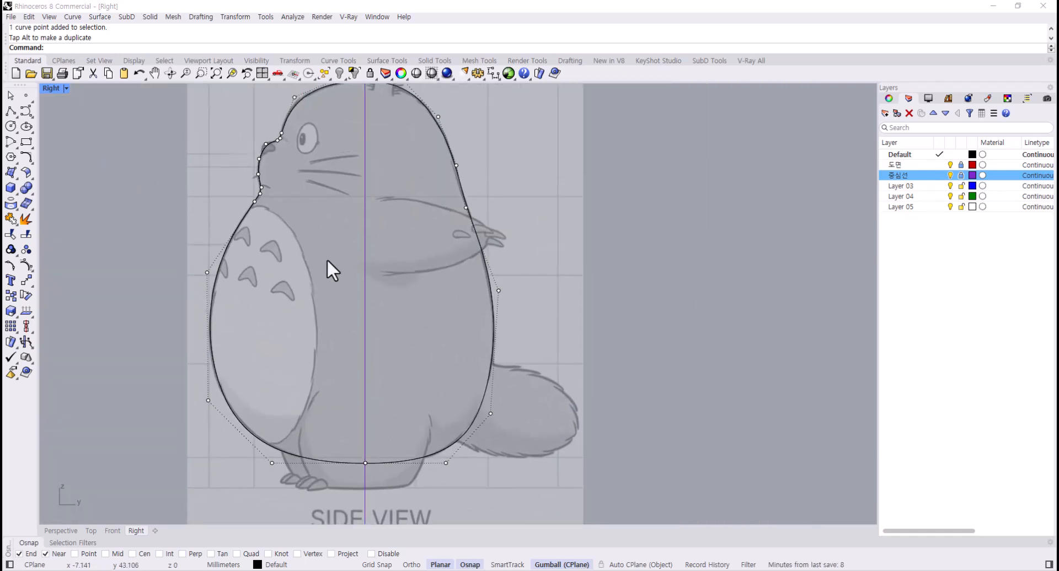
pyautogui.moveTo(357, 320); pyautogui.dragTo(380, 334, button='right')
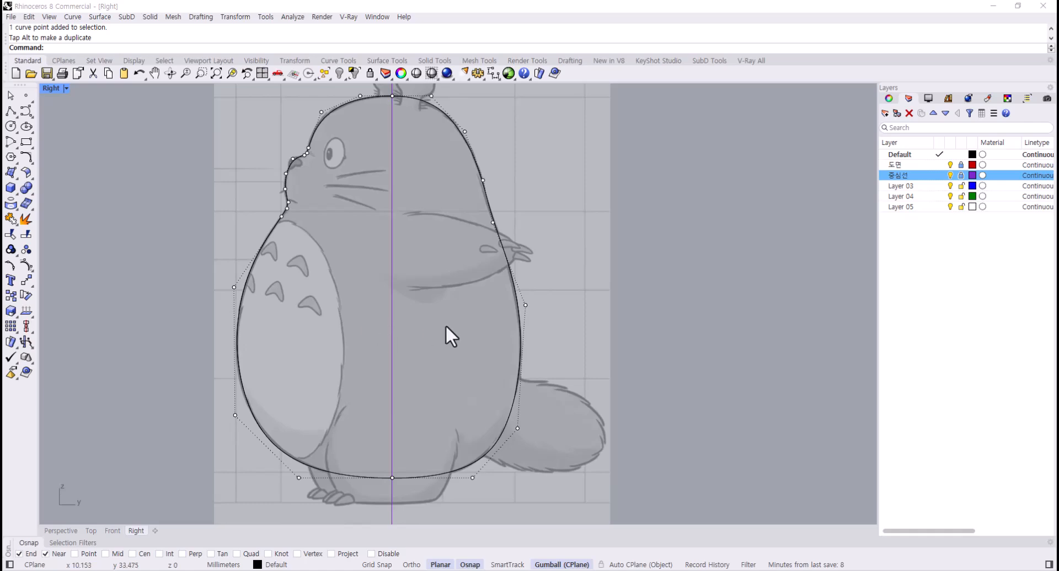
pyautogui.press('F11')
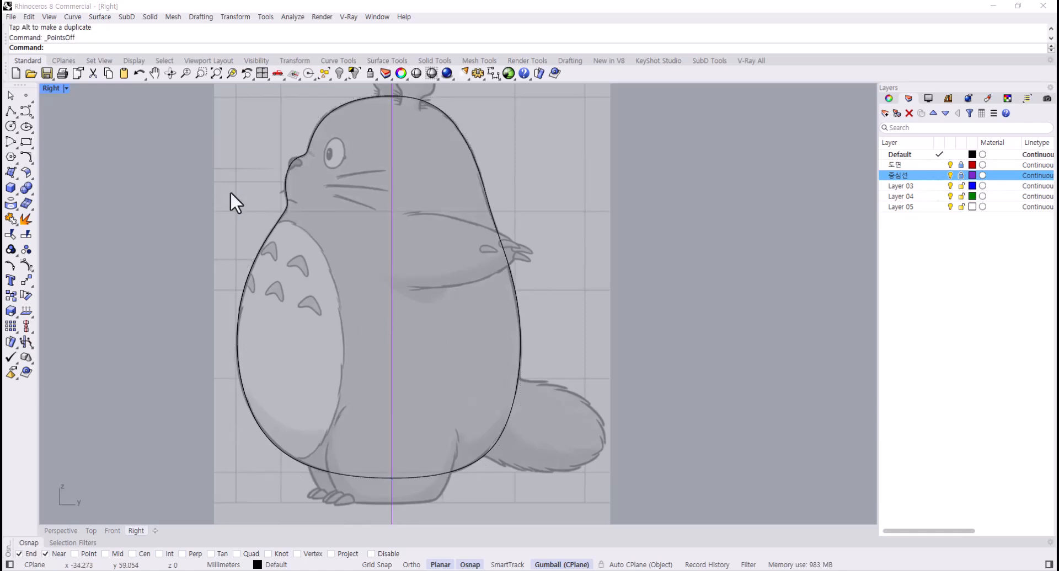
# - Examine the side profile's lower end against the front reference in the four-viewport layout and maximize the Front view
pyautogui.doubleClick(45, 88)
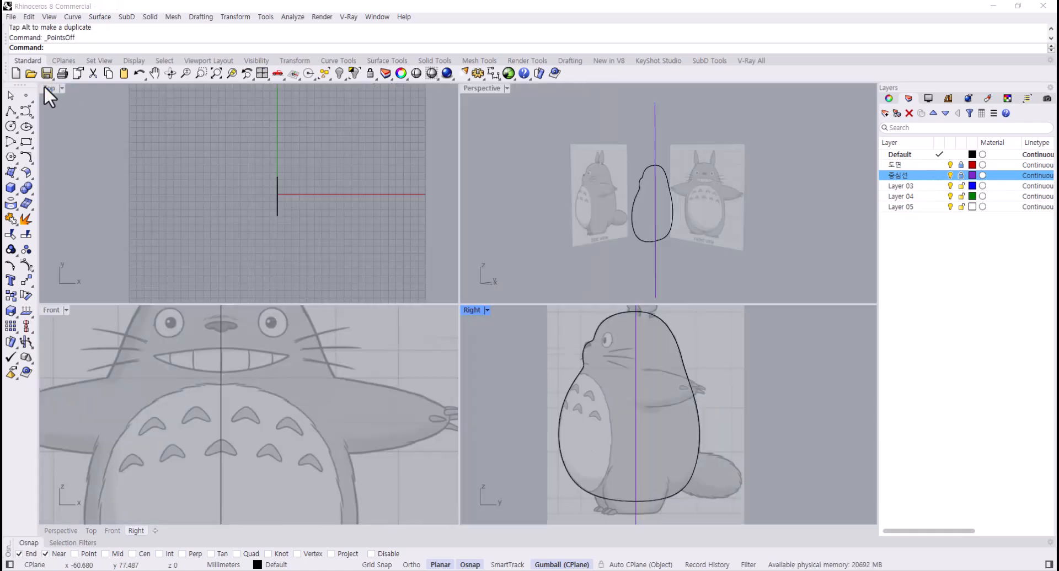
pyautogui.scroll(-5, 340, 331)
pyautogui.scroll(-1, 187, 348)
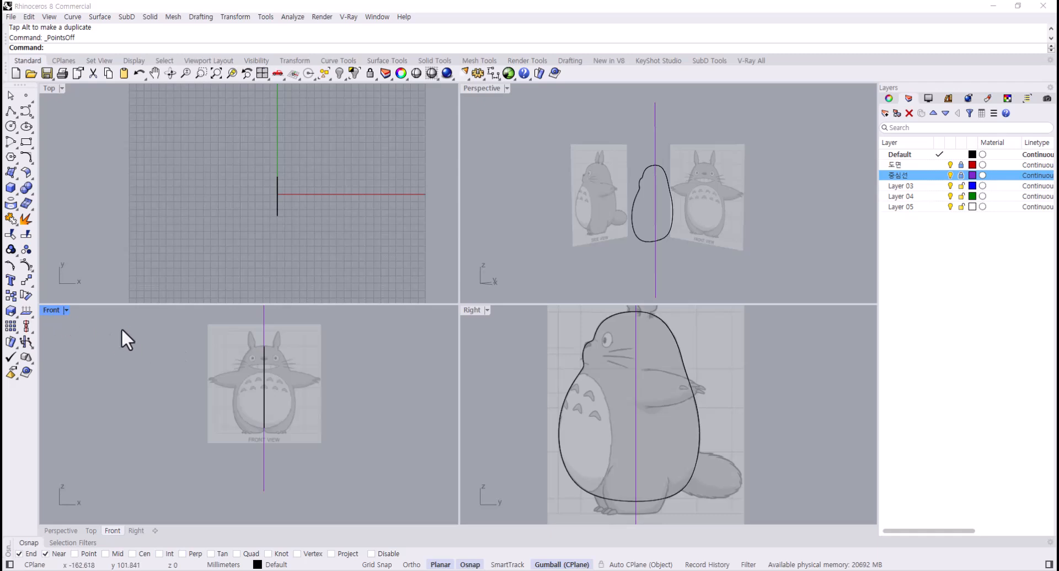
pyautogui.moveTo(648, 476); pyautogui.dragTo(569, 470, button='right')
pyautogui.scroll(16, 260, 419)
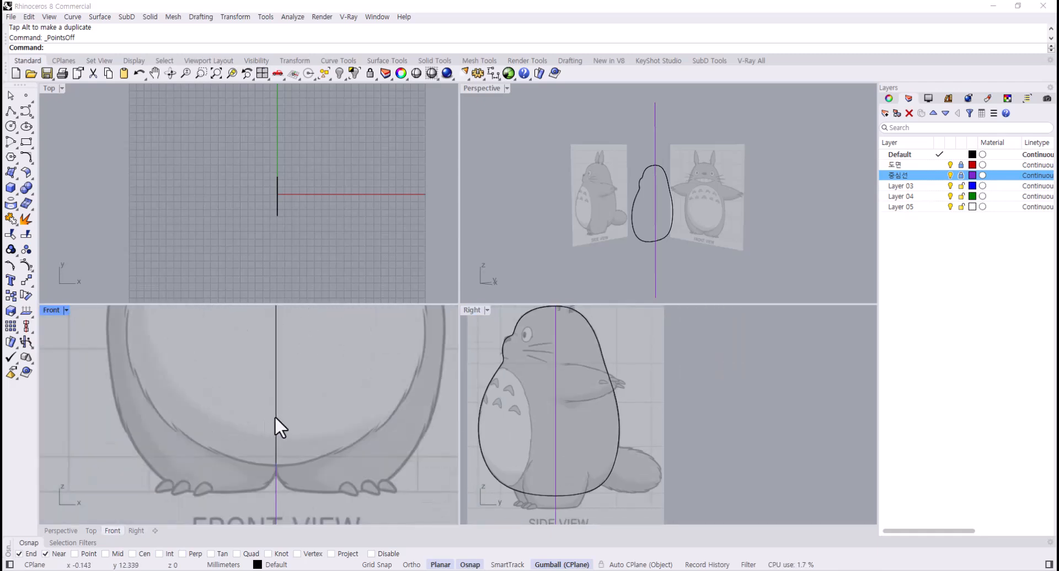
pyautogui.scroll(-10, 275, 419)
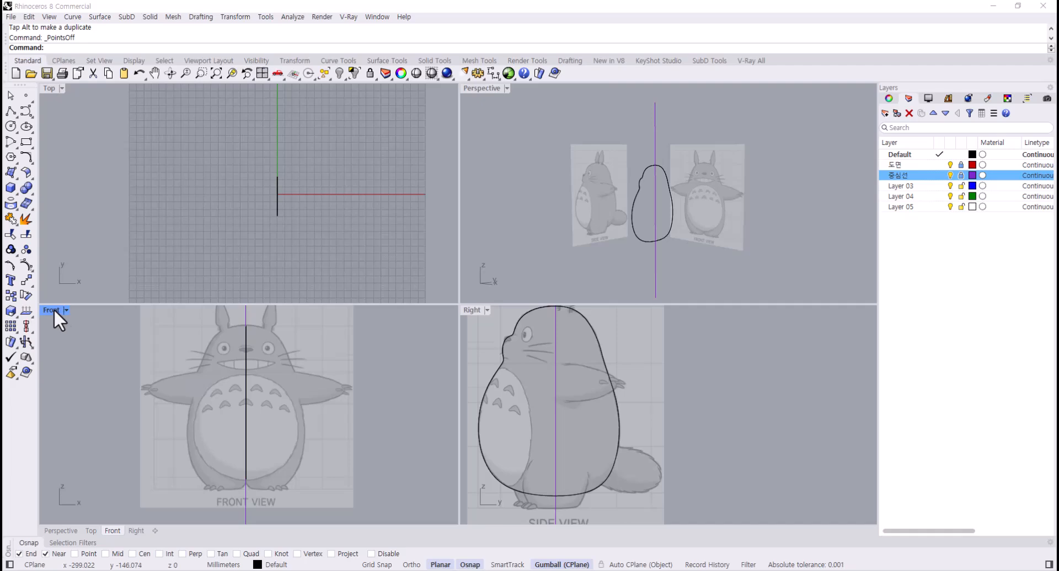
pyautogui.doubleClick(52, 311)
# - Start a degree-3 control point curve at the profile's top end, with a near-horizontal first segment and a point on the head's side
pyautogui.click(25, 111)
pyautogui.moveTo(464, 175); pyautogui.dragTo(326, 204, button='right')
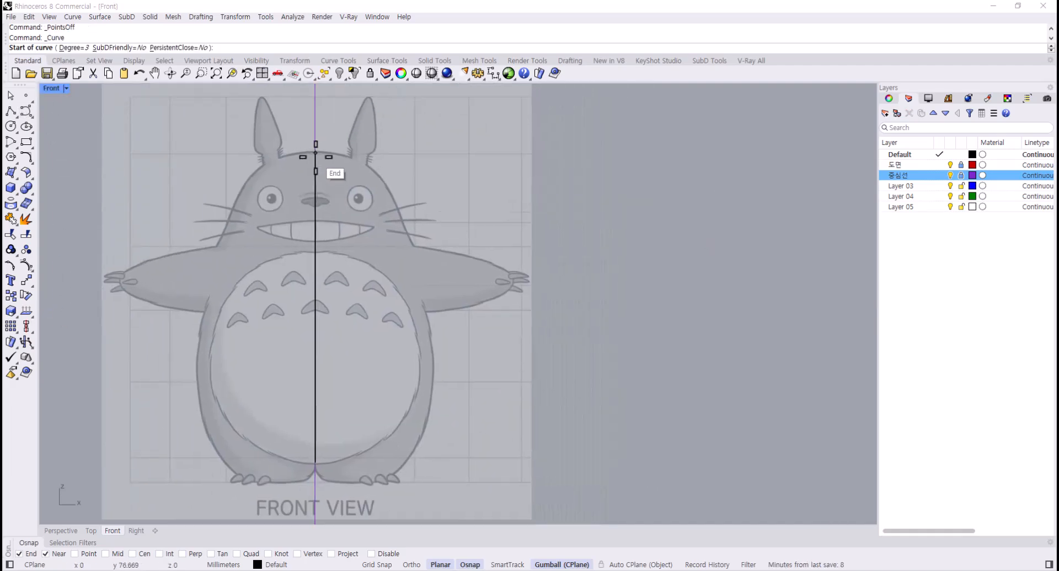
pyautogui.click(315, 157)
pyautogui.scroll(5, 331, 155)
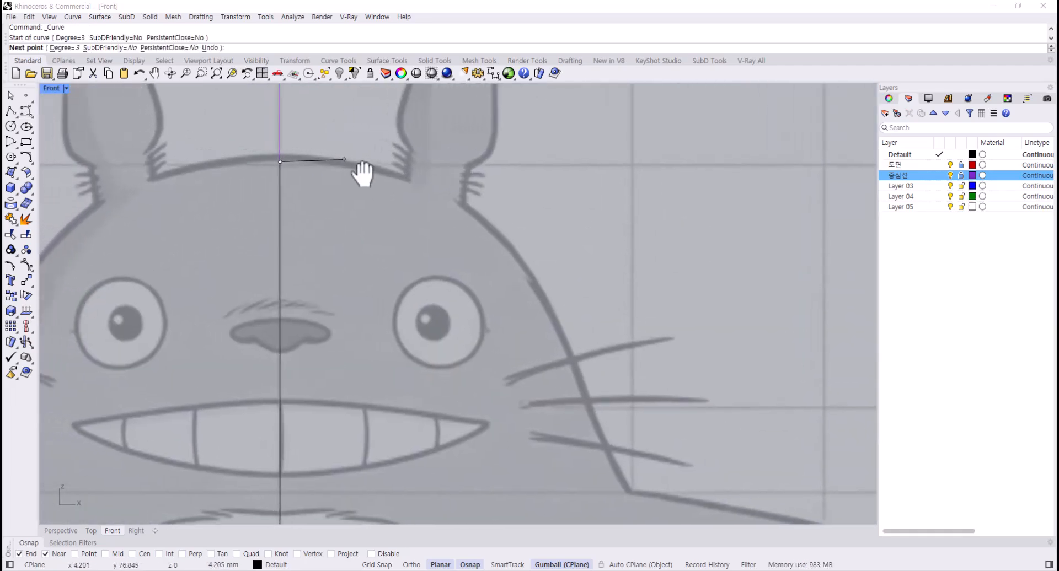
pyautogui.click(415, 160)
pyautogui.click(514, 240)
# - Continue the front outline curve's control points down the side of the head and across the arm's base
pyautogui.scroll(-2, 515, 241)
pyautogui.moveTo(515, 241); pyautogui.dragTo(446, 170, button='right')
pyautogui.click(463, 230)
pyautogui.scroll(-3, 460, 220)
pyautogui.click(460, 220)
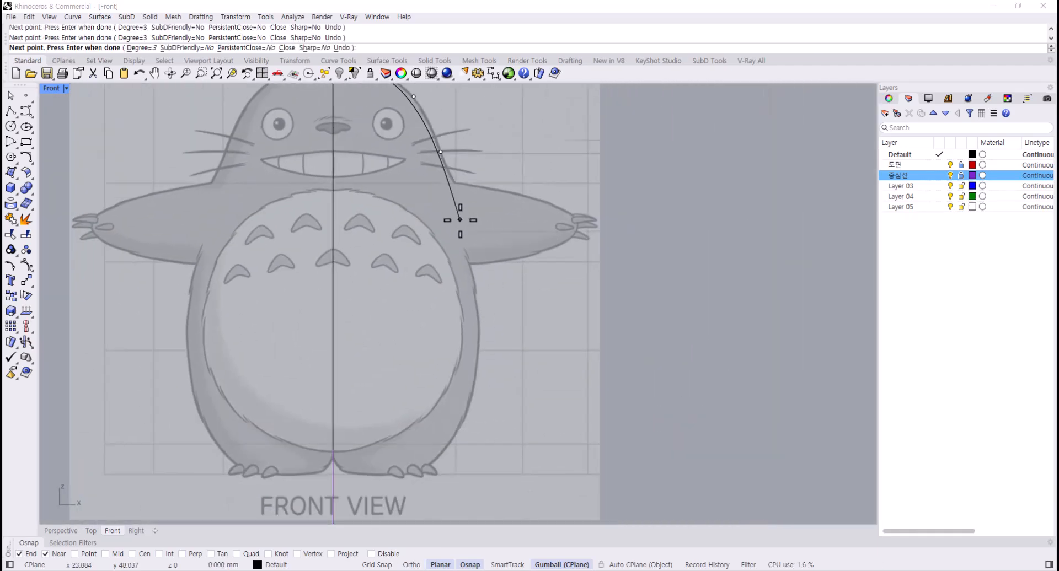
# - Continue the curve down the body's side and under the belly, and finish it at the side profile's bottom end
pyautogui.click(481, 346)
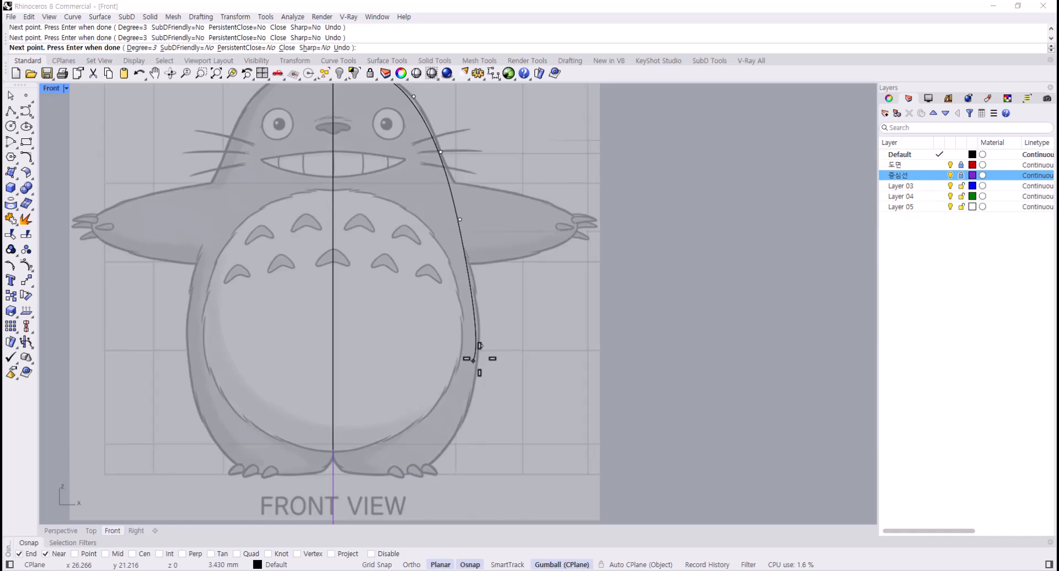
pyautogui.click(461, 423)
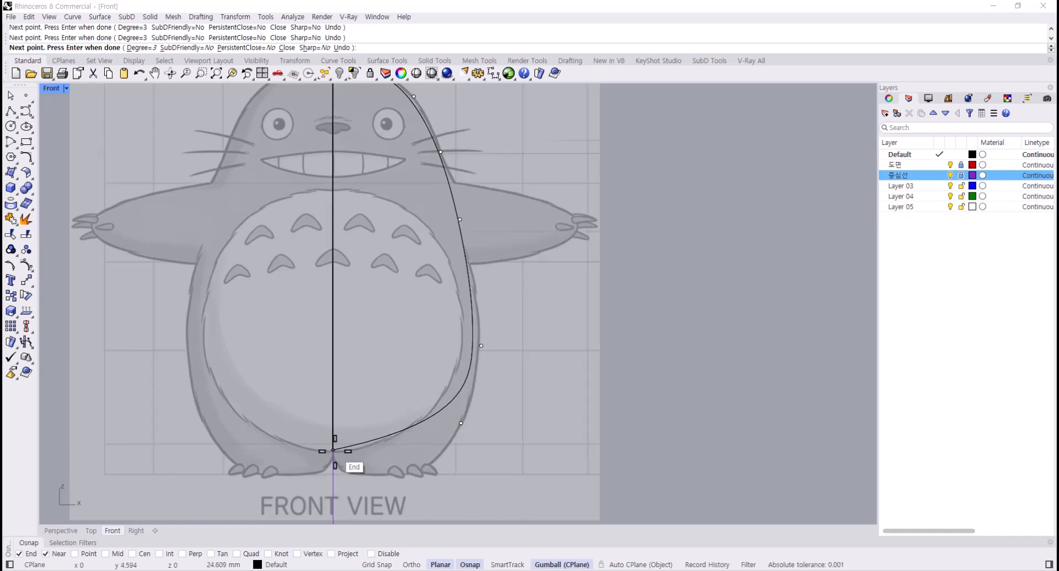
pyautogui.click(395, 444)
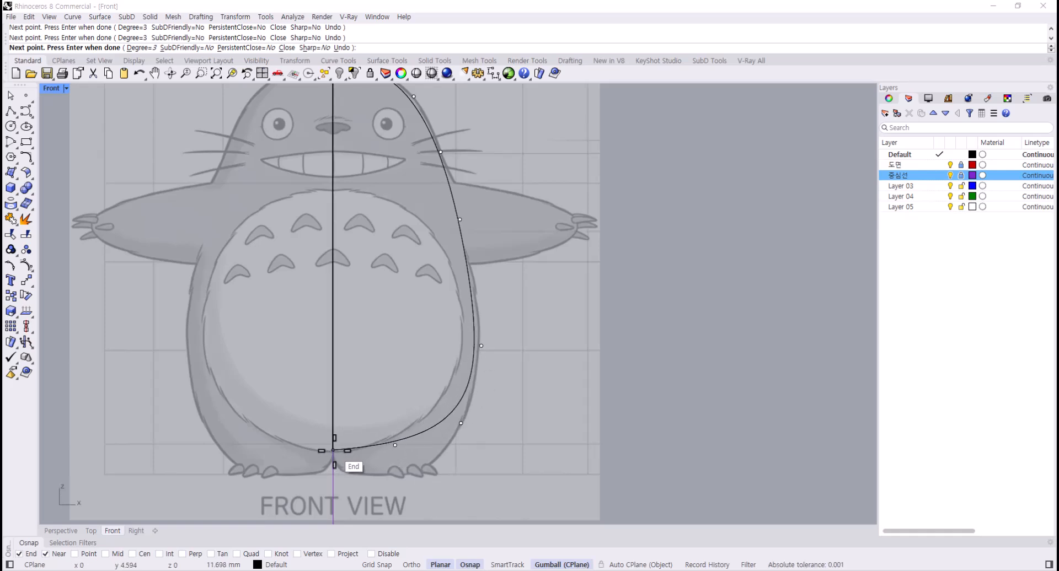
pyautogui.click(333, 450)
pyautogui.press('Return')
# - Show the front outline curve's control points and level the point beside the bottom end with that end
pyautogui.click(395, 443)
pyautogui.moveTo(424, 460); pyautogui.dragTo(415, 427, button='right')
pyautogui.press('F10')
pyautogui.click(385, 410)
pyautogui.scroll(4, 386, 412)
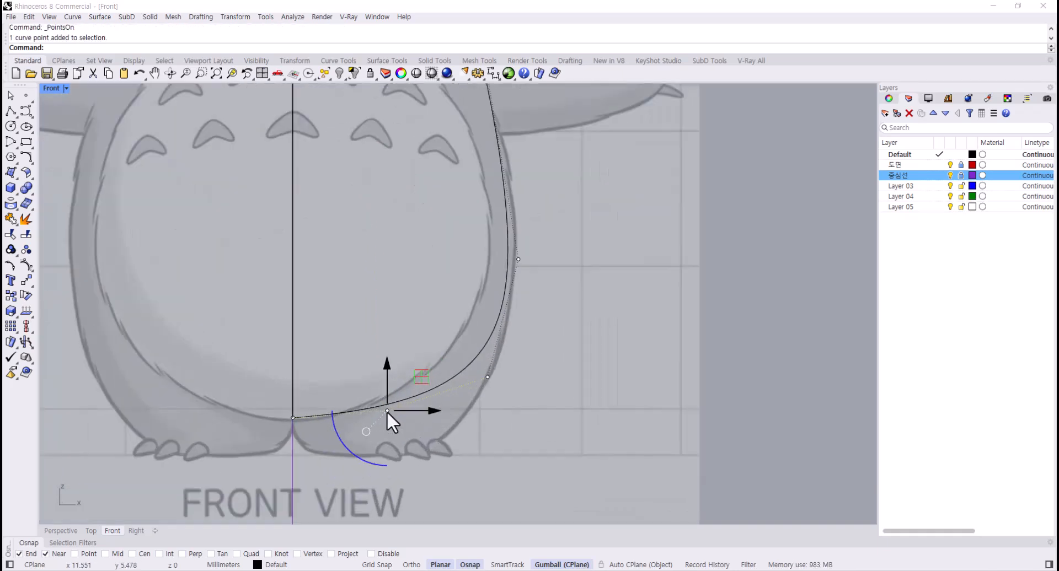
pyautogui.moveTo(387, 410)
pyautogui.mouseDown()
pyautogui.moveTo(293, 417)
pyautogui.moveTo(392, 424)
pyautogui.mouseUp()
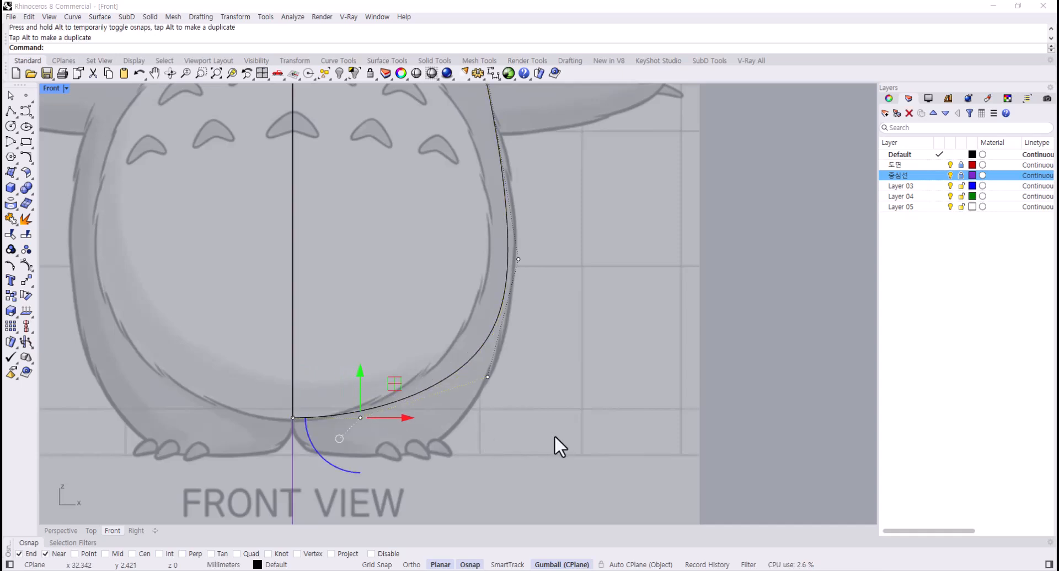
# - Adjust the curve's lower side control points, moving the one at the belly's widest part outward and up
pyautogui.moveTo(455, 350); pyautogui.dragTo(522, 379)
pyautogui.moveTo(471, 266); pyautogui.dragTo(421, 346, button='right')
pyautogui.moveTo(432, 355); pyautogui.dragTo(517, 283)
pyautogui.scroll(-4, 498, 282)
pyautogui.scroll(4, 455, 408)
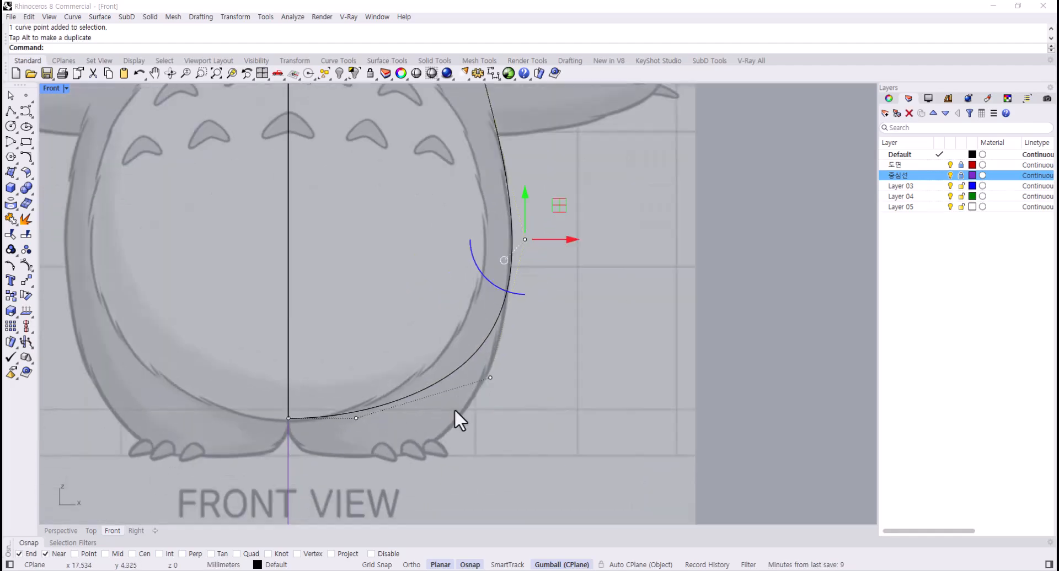
pyautogui.scroll(-4, 376, 426)
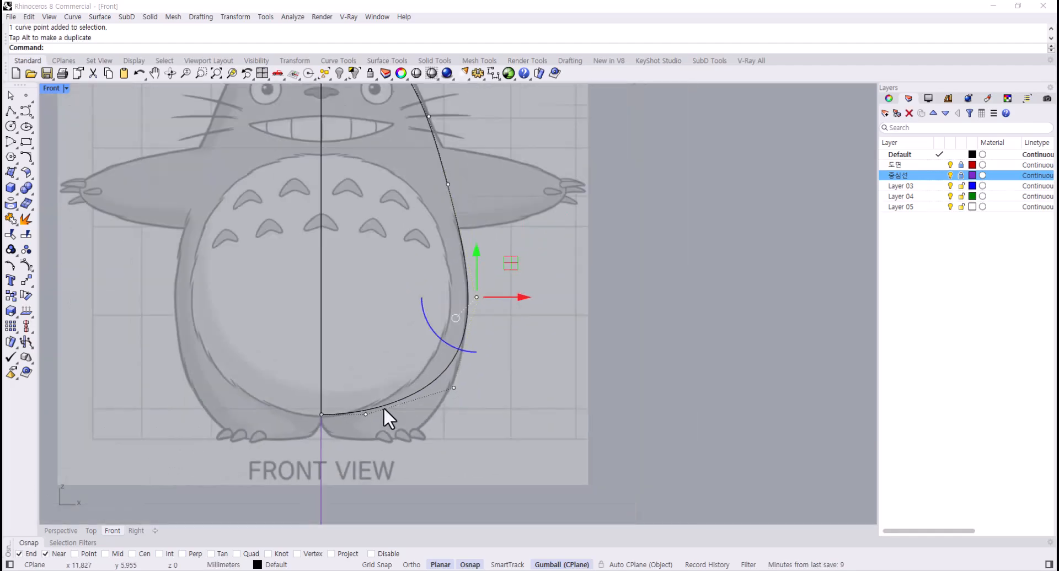
# - Adjust the curve's control points along the top and side of the head to match the front reference
pyautogui.scroll(3, 429, 261)
pyautogui.moveTo(429, 260); pyautogui.dragTo(407, 435, button='right')
pyautogui.scroll(2, 405, 376)
pyautogui.moveTo(395, 394); pyautogui.dragTo(452, 342)
pyautogui.moveTo(381, 334); pyautogui.dragTo(385, 409, button='right')
pyautogui.scroll(6, 353, 299)
pyautogui.moveTo(354, 318); pyautogui.dragTo(412, 267)
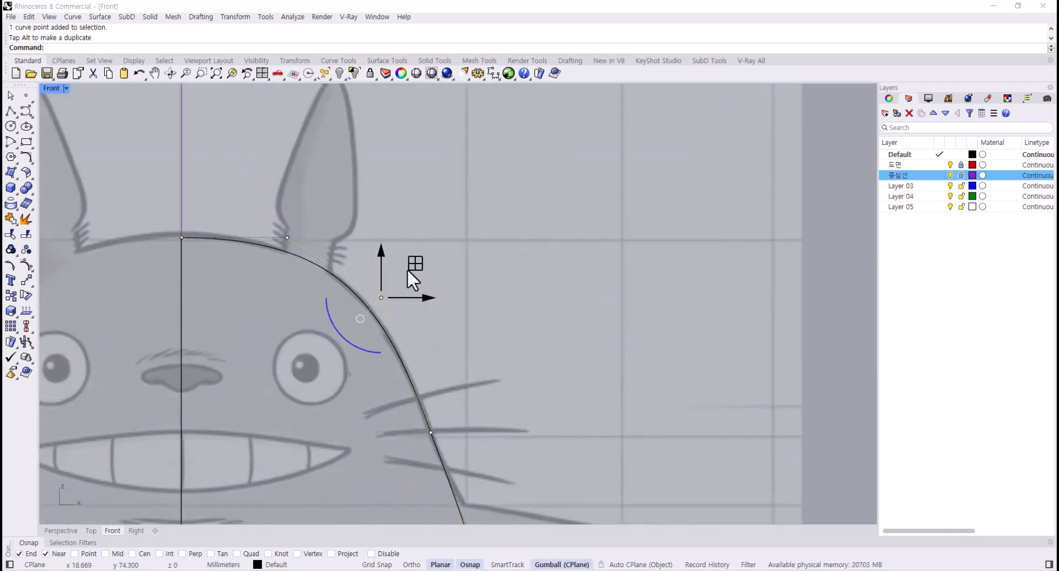
pyautogui.scroll(-4, 315, 302)
pyautogui.moveTo(286, 238); pyautogui.dragTo(378, 201, button='right')
pyautogui.moveTo(379, 201); pyautogui.dragTo(405, 218)
# - Move the control point at the arm's base inward and nudge the point at the body's lower corner inward
pyautogui.click(465, 306)
pyautogui.scroll(-5, 469, 287)
pyautogui.scroll(3, 472, 331)
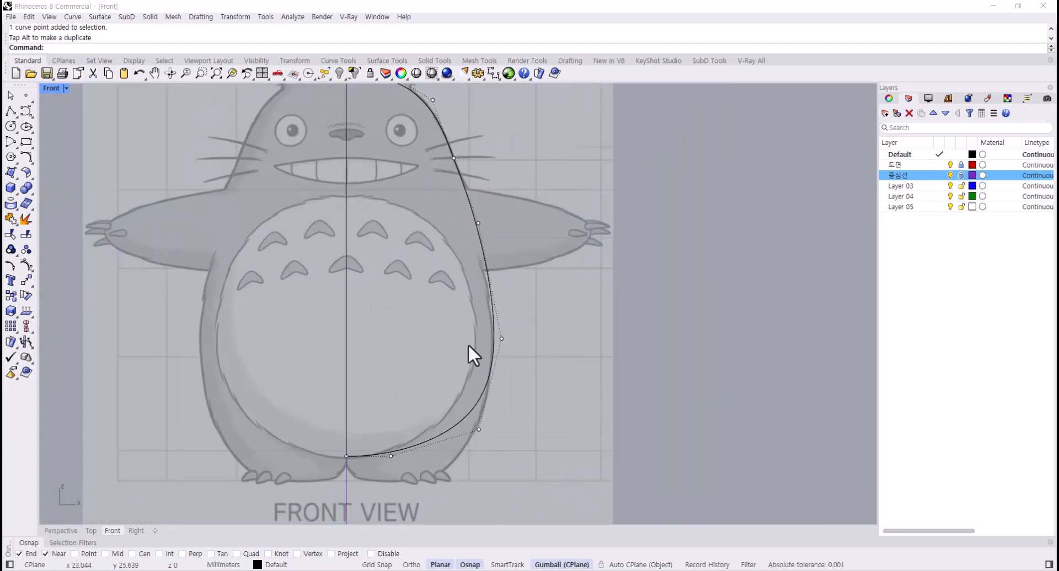
pyautogui.moveTo(491, 229); pyautogui.dragTo(506, 197)
pyautogui.click(567, 305)
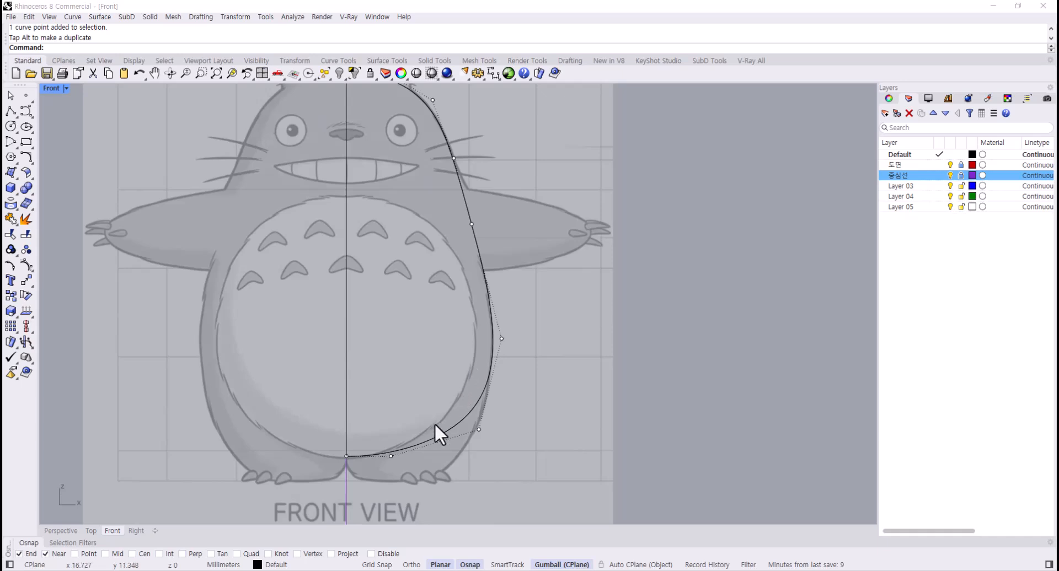
pyautogui.moveTo(453, 403); pyautogui.dragTo(505, 432)
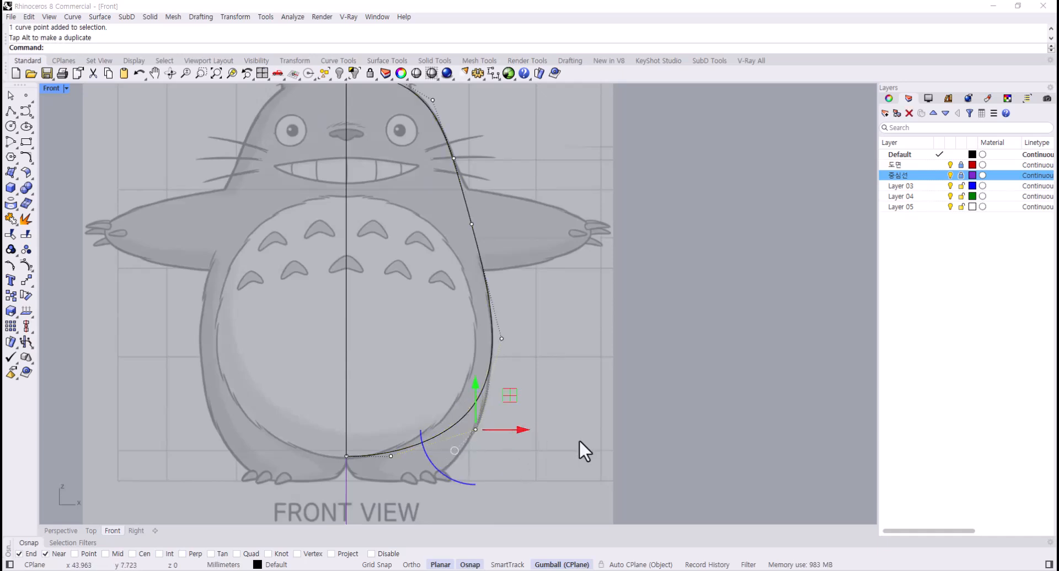
# - Mirror a copy of the front outline curve across the vertical center line
pyautogui.click(457, 422)
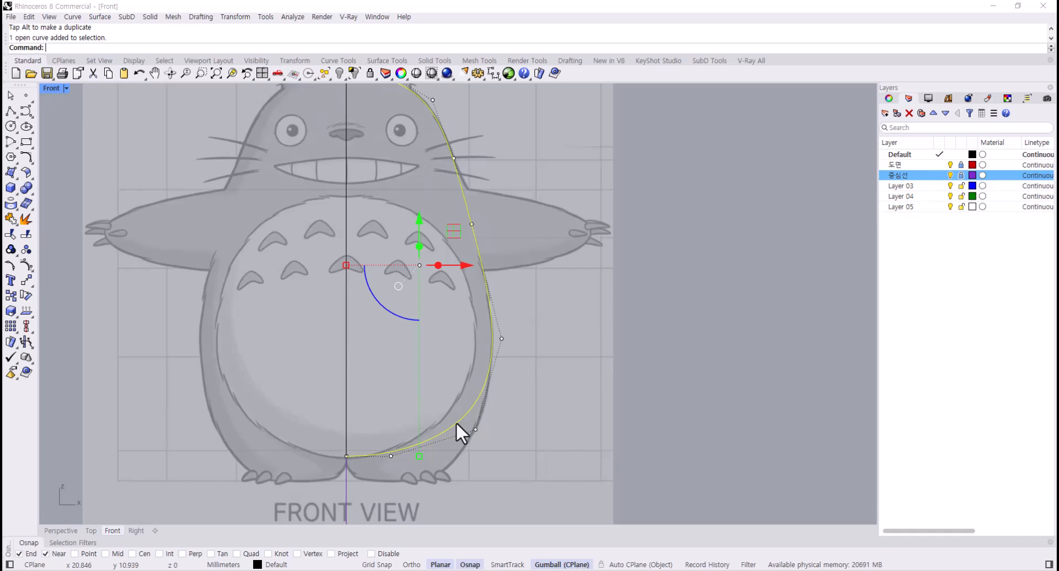
pyautogui.write('Mirror')
pyautogui.press('Return')
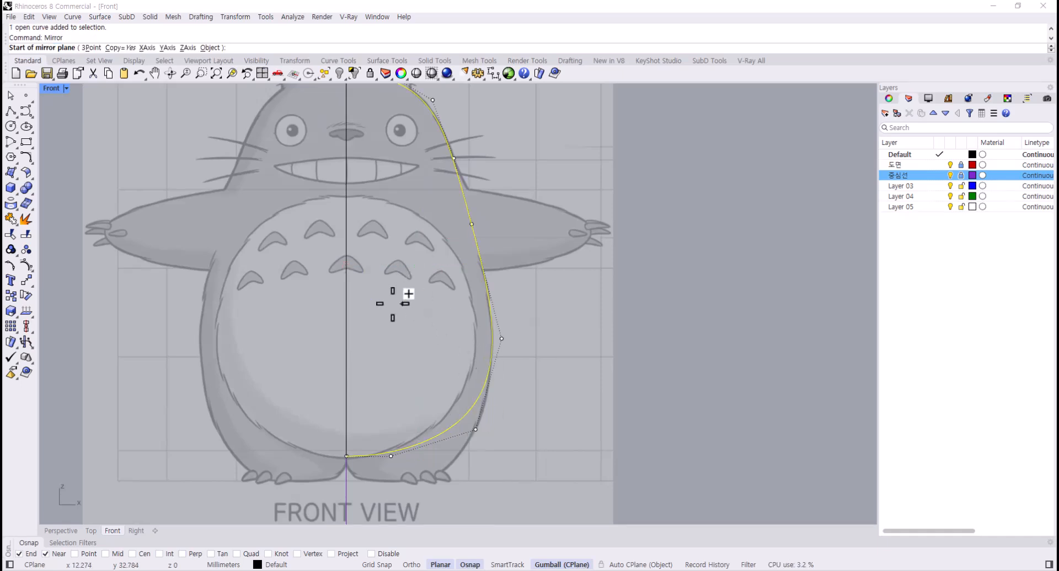
pyautogui.click(346, 297)
pyautogui.click(365, 235)
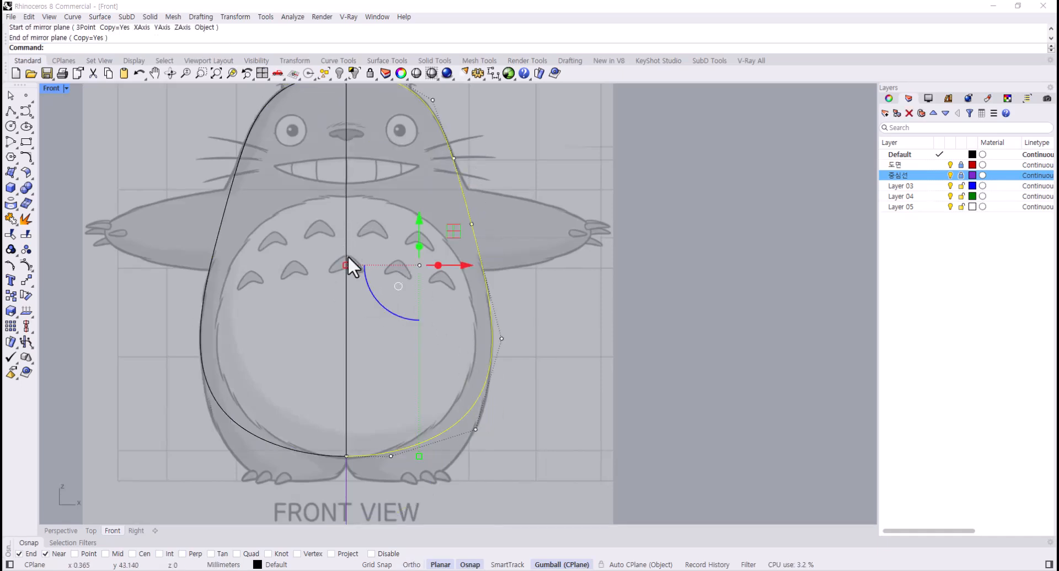
pyautogui.press('Escape')
# - Hide the control points and check the four body profile curves in the four-viewport layout
pyautogui.doubleClick(53, 88)
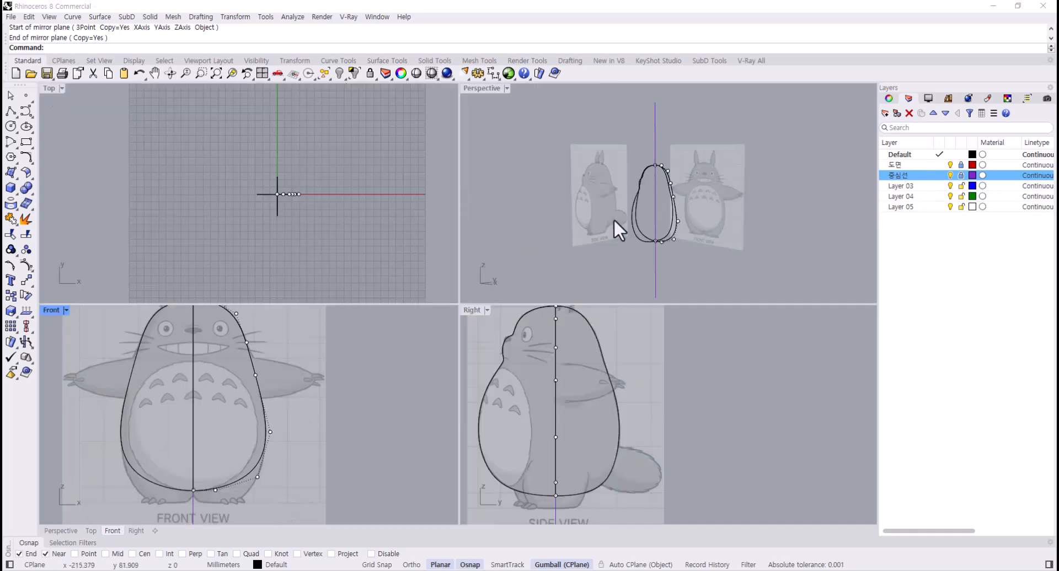
pyautogui.moveTo(615, 220); pyautogui.dragTo(701, 197, button='right')
pyautogui.press('Escape')
pyautogui.scroll(3, 678, 193)
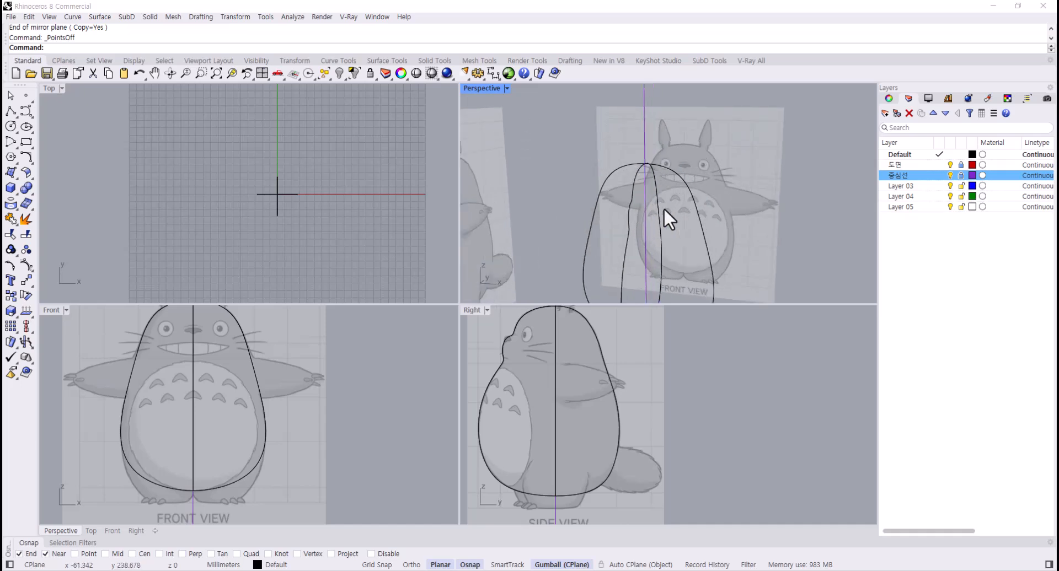
pyautogui.click(629, 199)
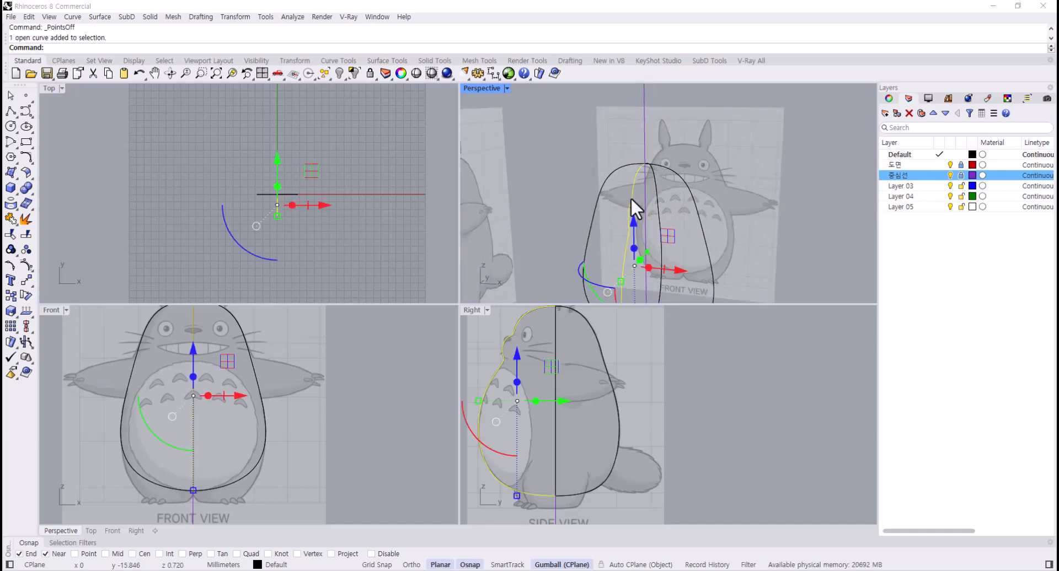
pyautogui.click(558, 323)
# - Start cross-section curves through the four body profile curves, picked in order around the body, with Closed set to Yes
pyautogui.moveTo(664, 186); pyautogui.dragTo(613, 188, button='right')
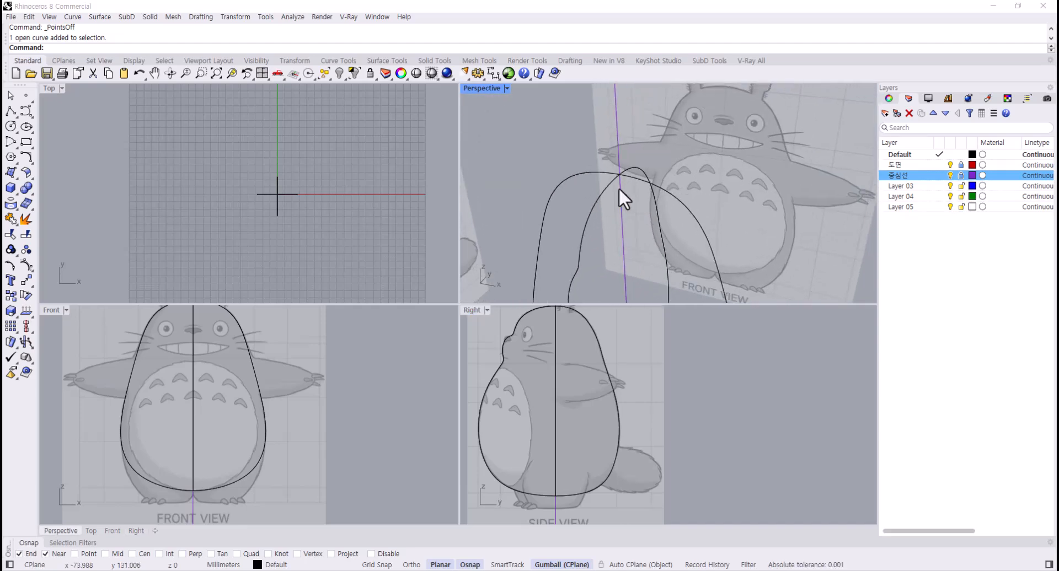
pyautogui.click(346, 60)
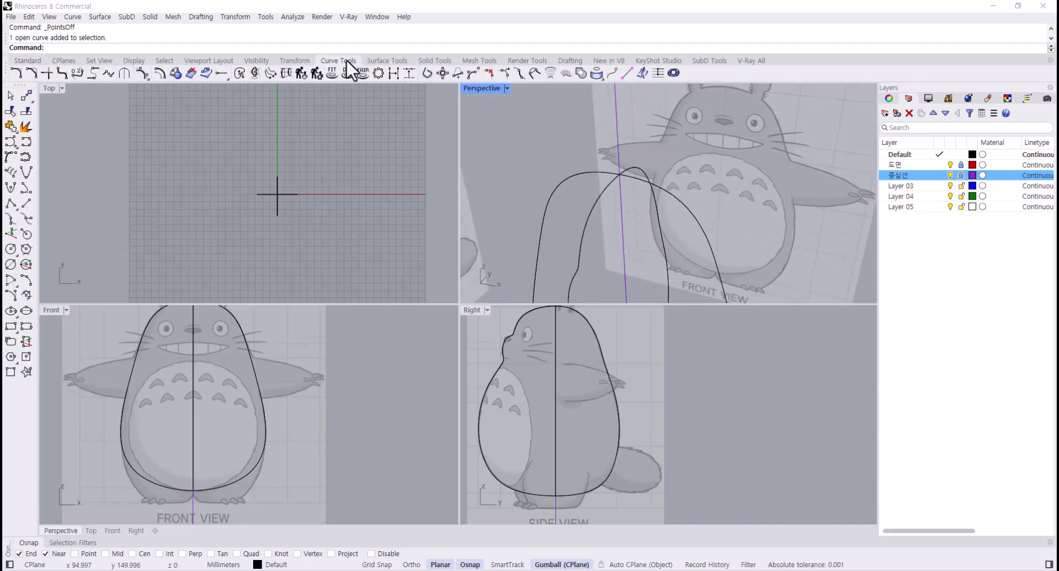
pyautogui.click(286, 72)
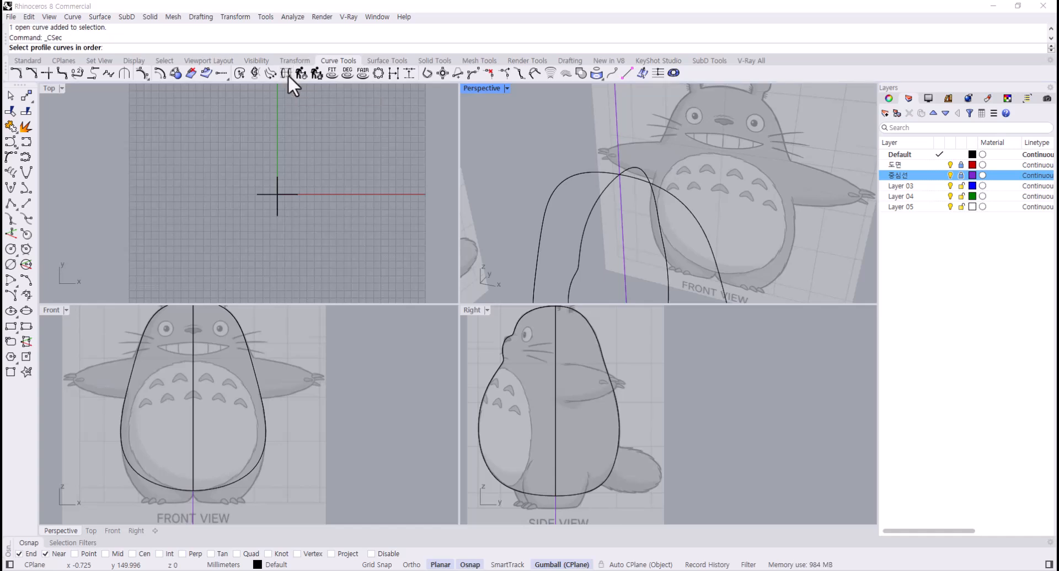
pyautogui.click(609, 185)
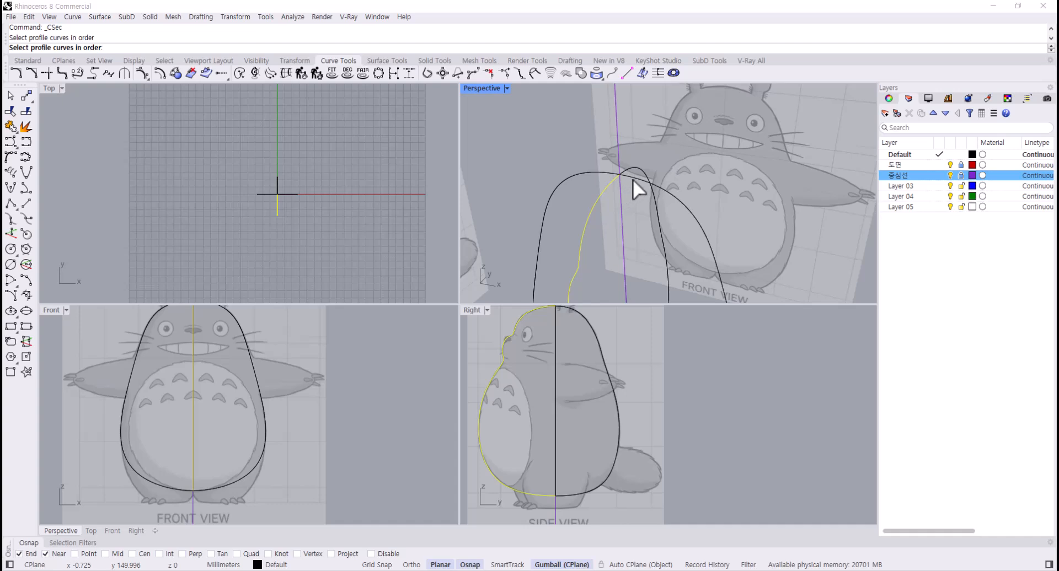
pyautogui.click(633, 179)
pyautogui.click(627, 170)
pyautogui.click(600, 174)
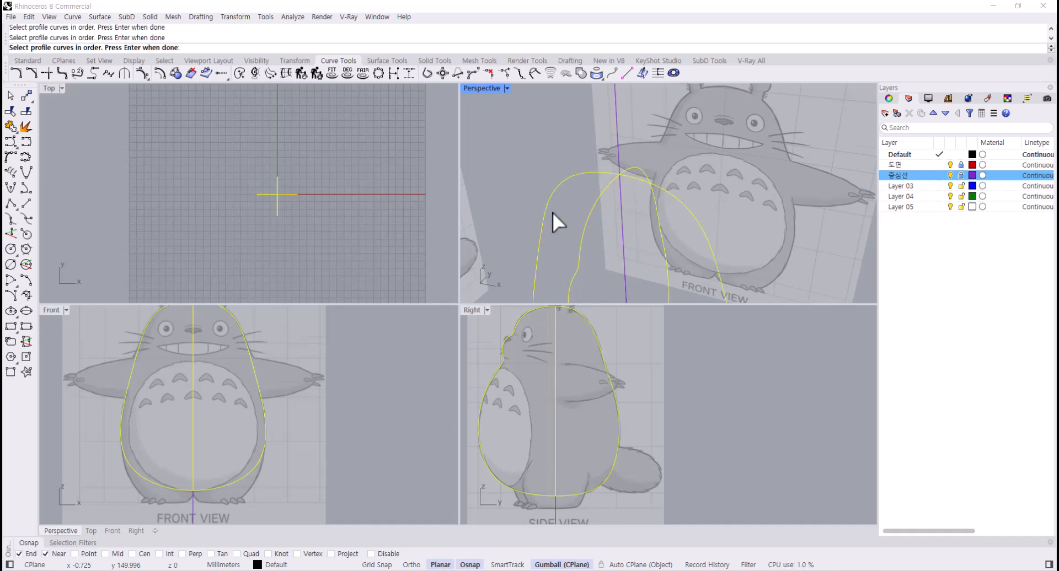
pyautogui.press('Return')
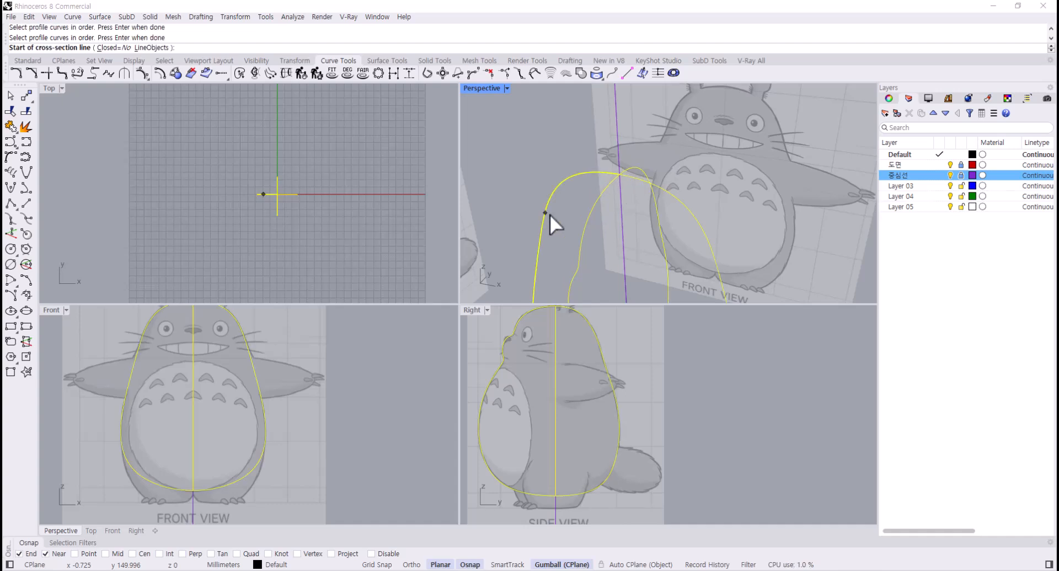
pyautogui.click(113, 48)
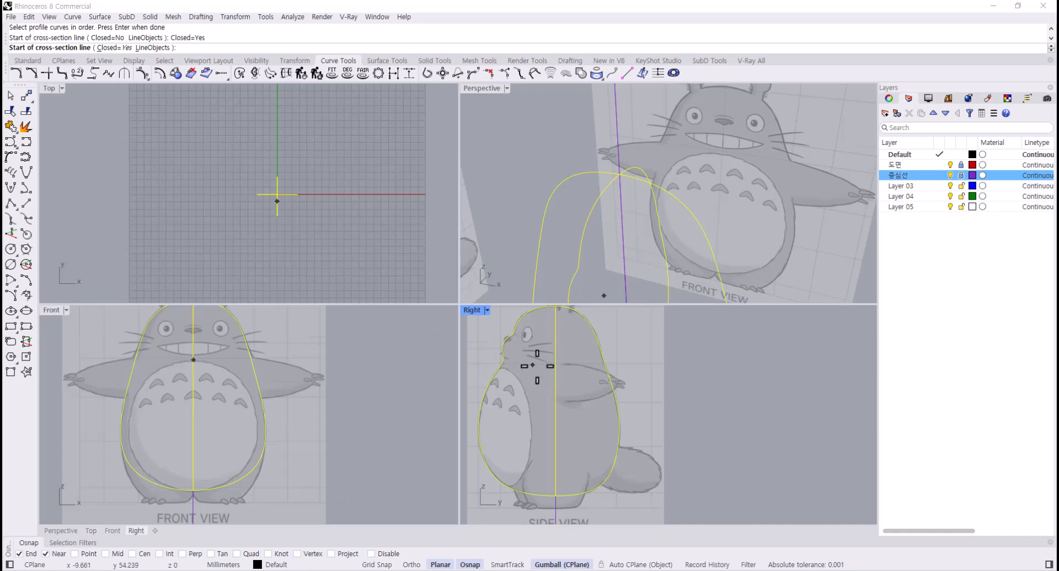
# - Place a horizontal closed cross-section curve across the upper head above the eye in the side view
pyautogui.scroll(-2, 532, 365)
pyautogui.scroll(3, 538, 389)
pyautogui.scroll(2, 538, 396)
pyautogui.click(530, 399)
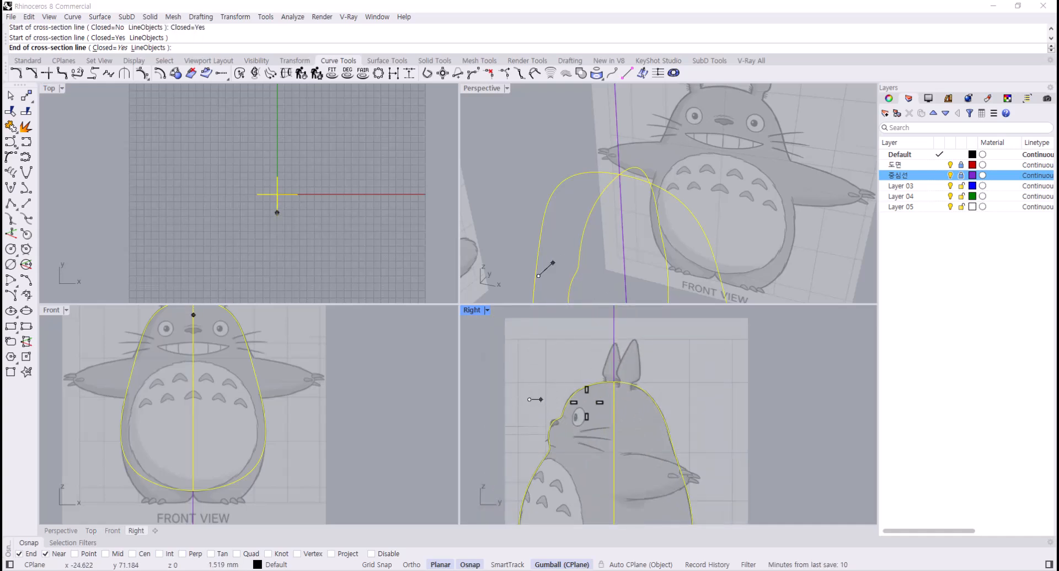
pyautogui.click(701, 400)
# - Add a second horizontal cross-section curve across the upper belly at arm level in the side view
pyautogui.scroll(-4, 700, 402)
pyautogui.moveTo(703, 401); pyautogui.dragTo(700, 339, button='right')
pyautogui.scroll(2, 639, 364)
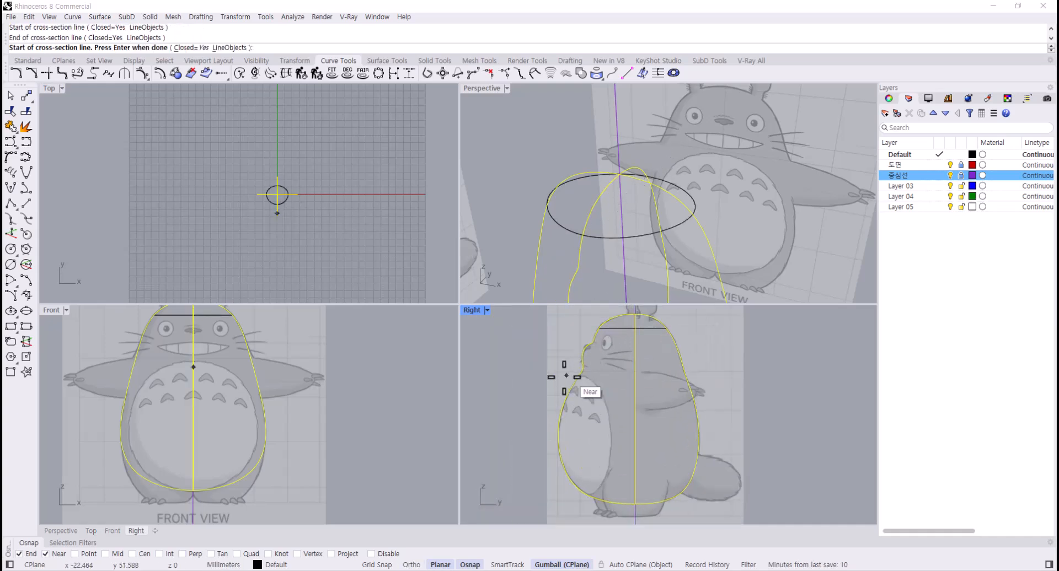
pyautogui.scroll(2, 560, 392)
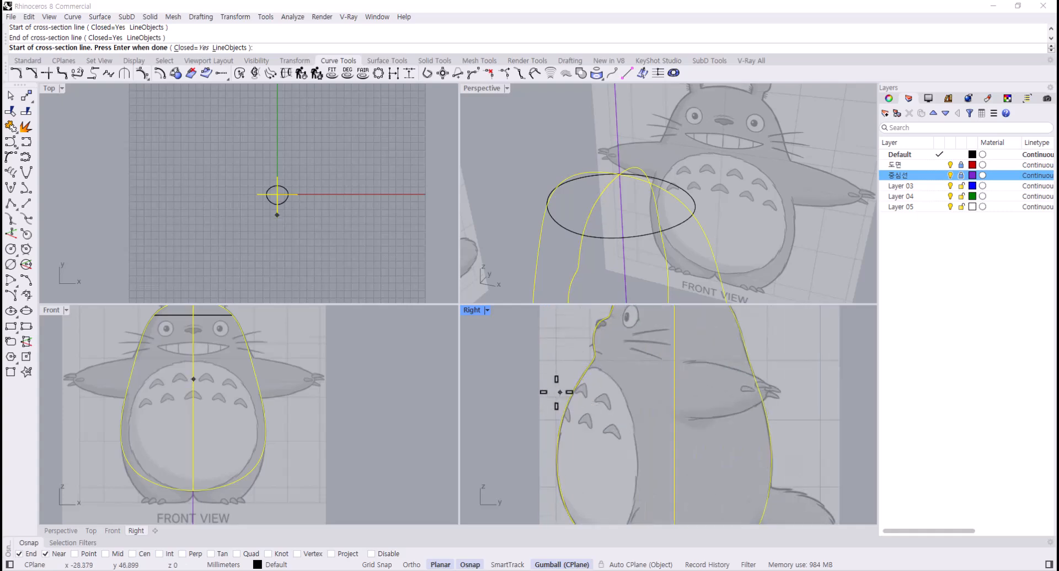
pyautogui.click(560, 392)
pyautogui.click(798, 392)
# - Add a third horizontal cross-section curve near the bottom of the body and finish the cross-section command
pyautogui.scroll(-4, 798, 392)
pyautogui.moveTo(798, 392); pyautogui.dragTo(729, 334, button='right')
pyautogui.scroll(4, 678, 413)
pyautogui.click(556, 428)
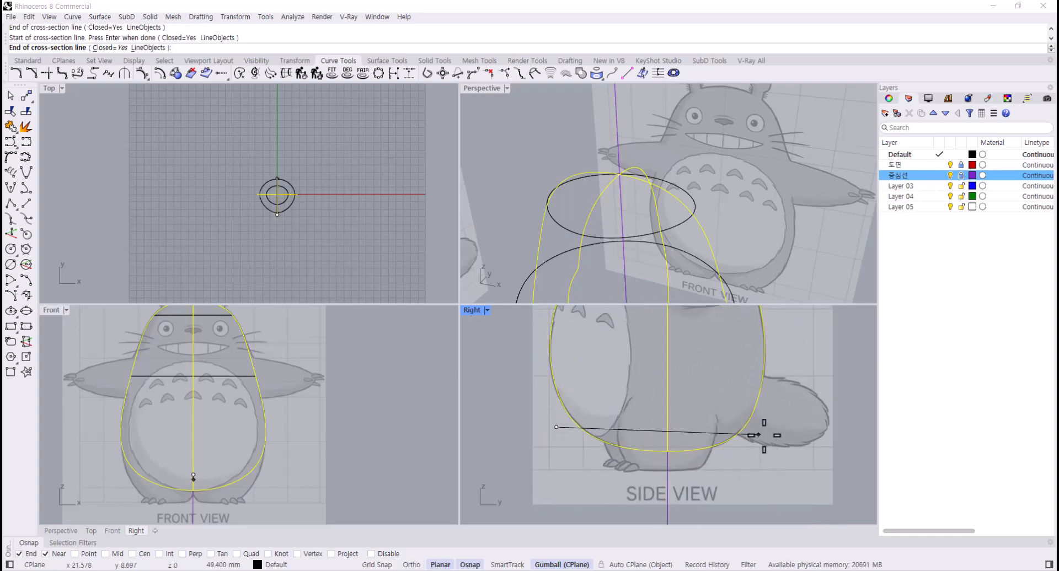
pyautogui.click(780, 428)
pyautogui.press('Return')
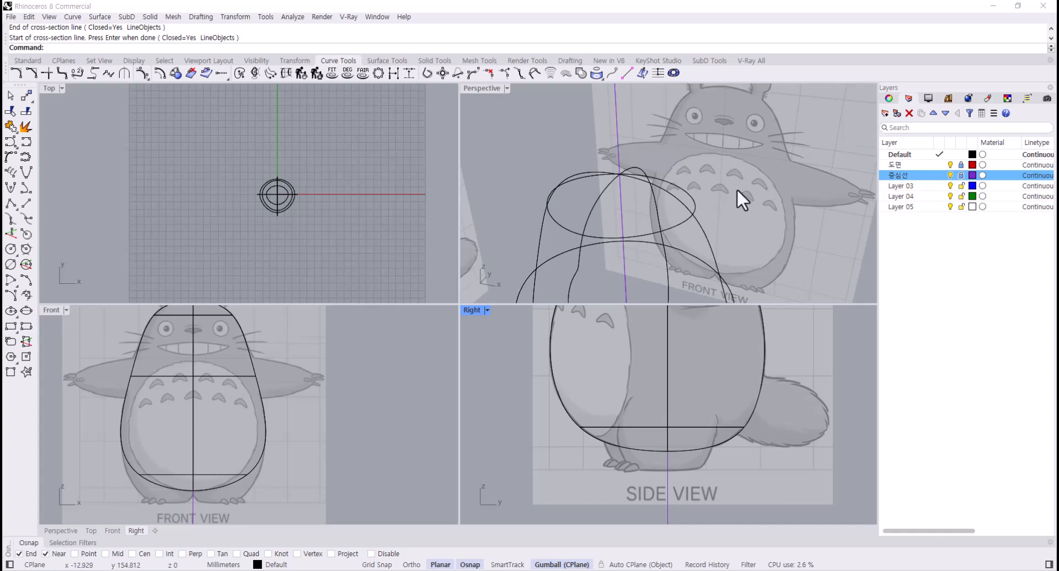
# - Select all seven profile and cross-section curves and generate a NetworkSrf surface preview from them
pyautogui.scroll(-5, 736, 188)
pyautogui.moveTo(729, 217); pyautogui.dragTo(643, 184, button='right')
pyautogui.scroll(3, 565, 144)
pyautogui.moveTo(587, 190); pyautogui.dragTo(667, 263)
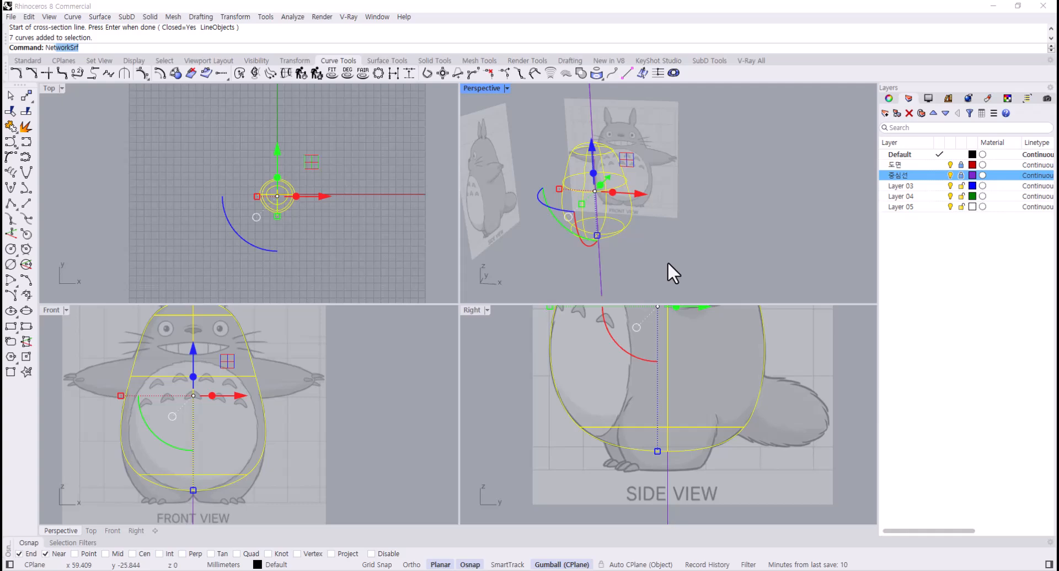
pyautogui.press('Return')
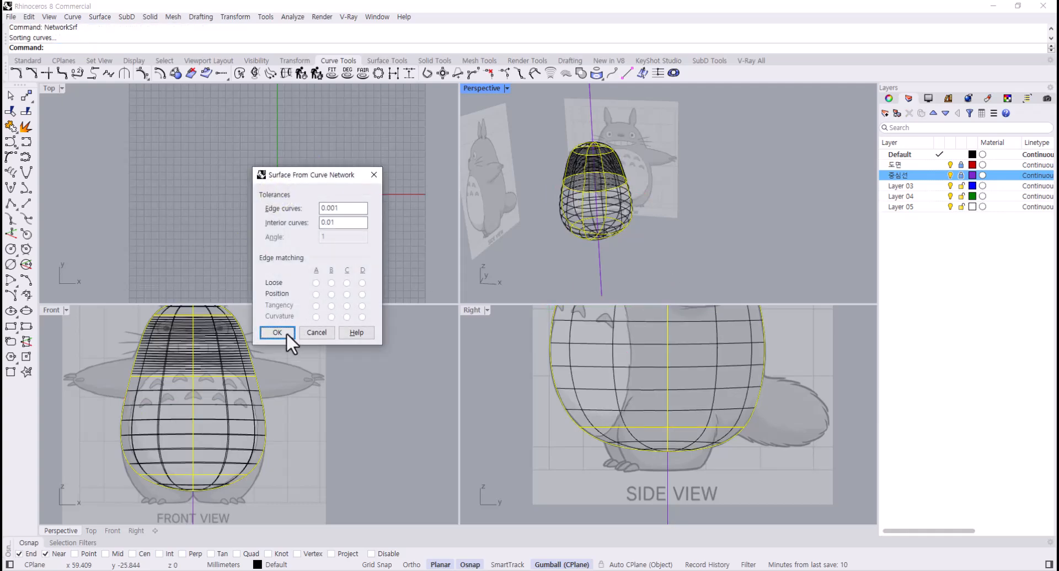
# - Examine the network surface preview around the body, the head and the underside pole for isocurve density
pyautogui.moveTo(643, 182); pyautogui.dragTo(701, 204, button='right')
pyautogui.scroll(5, 589, 172)
pyautogui.scroll(-4, 624, 400)
pyautogui.moveTo(632, 440); pyautogui.dragTo(613, 488, button='right')
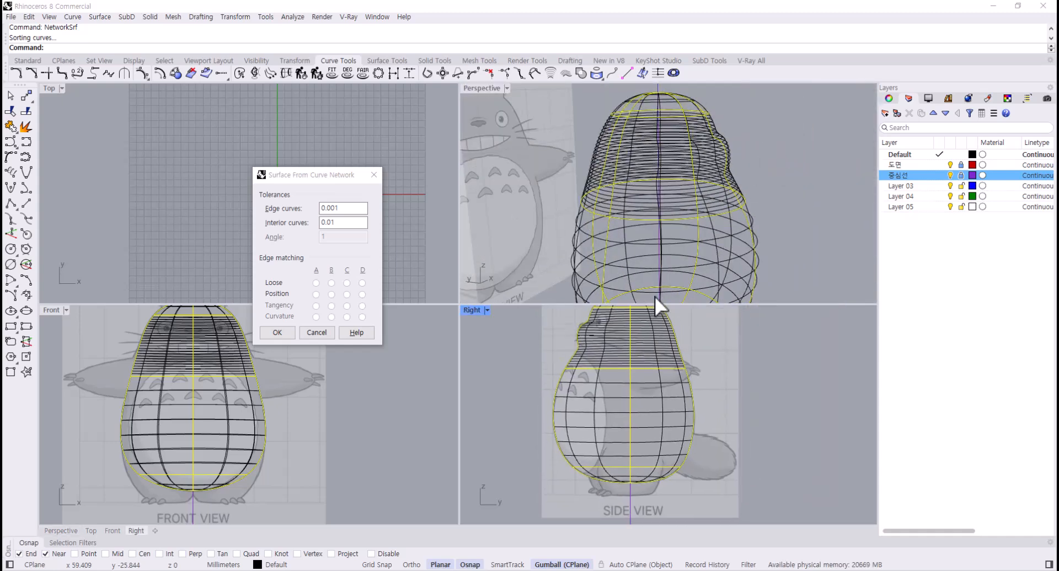
pyautogui.scroll(-5, 633, 244)
pyautogui.moveTo(634, 237); pyautogui.dragTo(633, 148, button='right')
pyautogui.scroll(5, 604, 209)
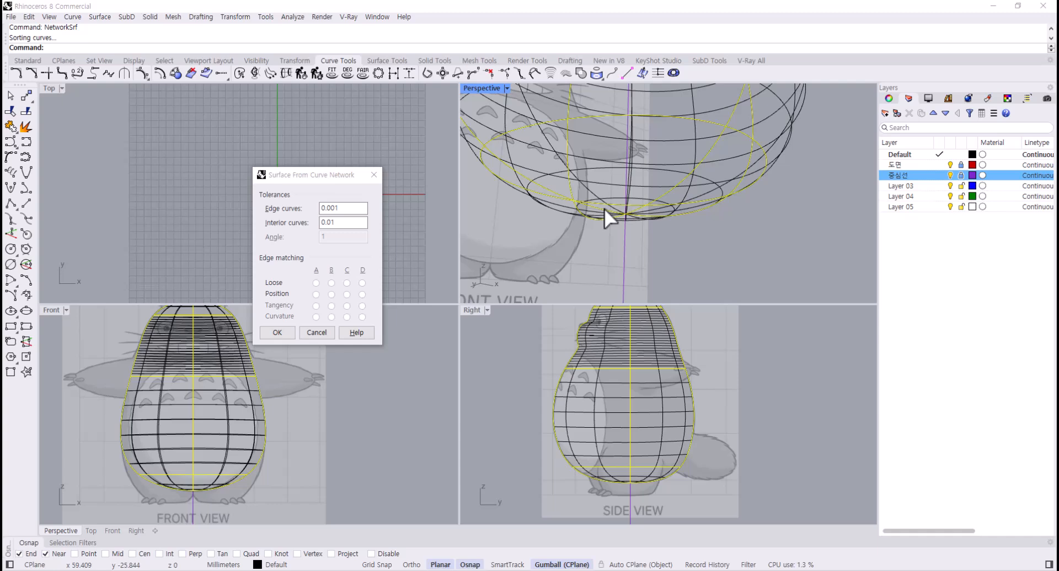
pyautogui.moveTo(604, 209); pyautogui.dragTo(613, 309, button='right')
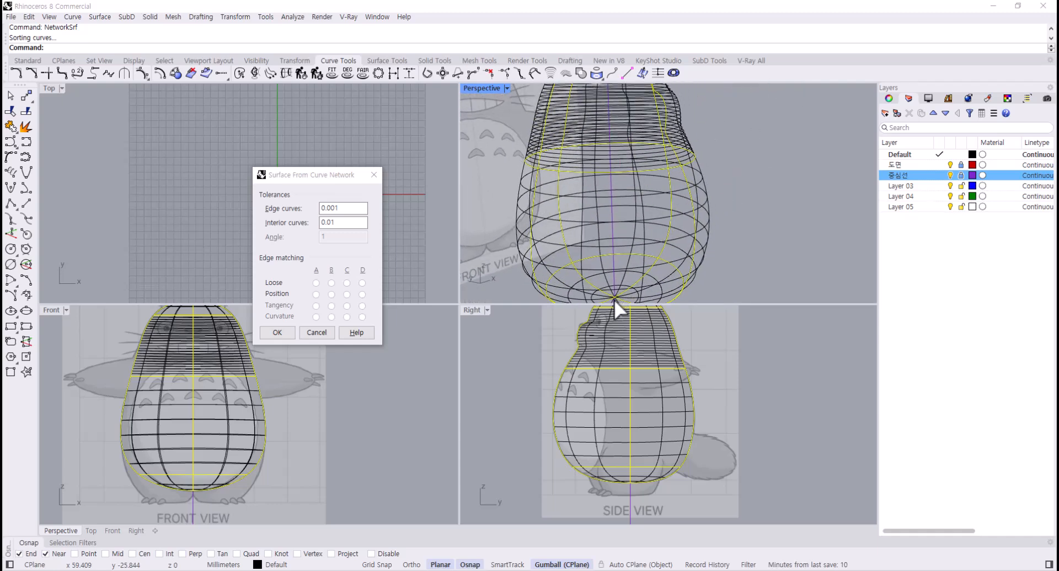
pyautogui.scroll(-7, 610, 213)
pyautogui.moveTo(612, 223); pyautogui.dragTo(589, 215, button='right')
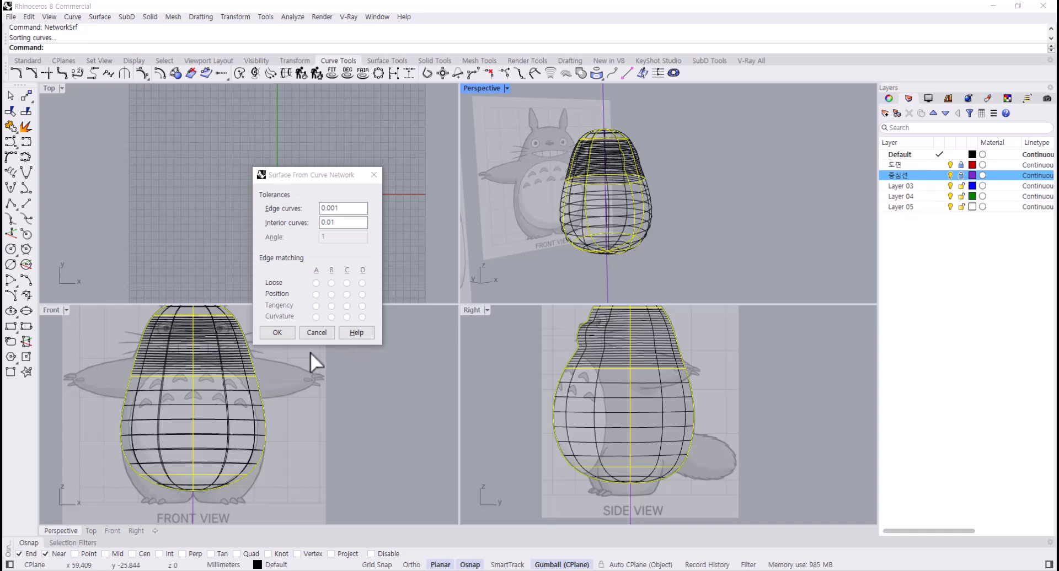
# - Set the network surface tolerances to 0.01 for edge curves and 0.1 for interior curves, and create the surface
pyautogui.click(329, 223)
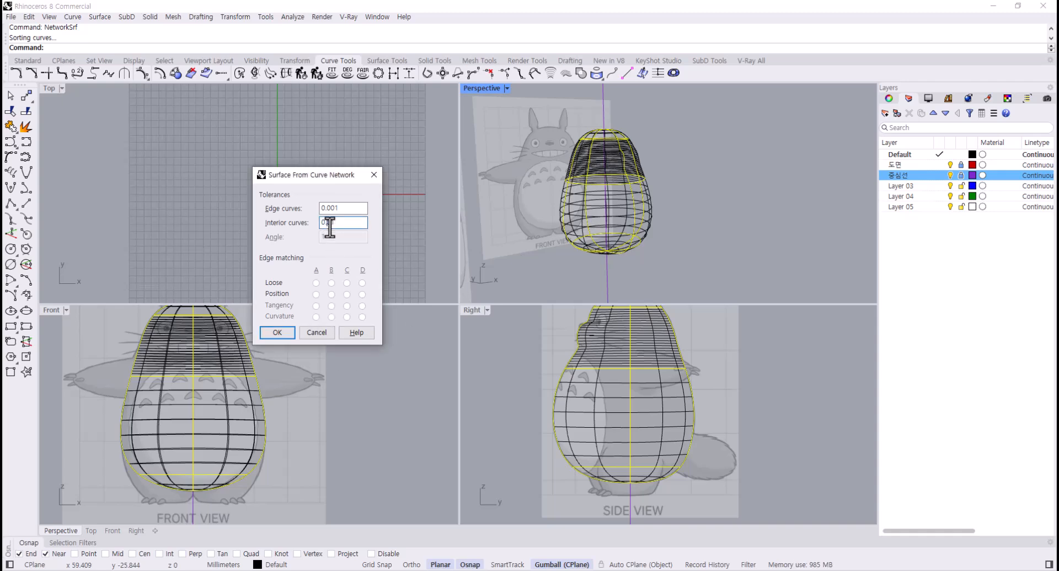
pyautogui.press('BackSpace')
pyautogui.click(333, 207)
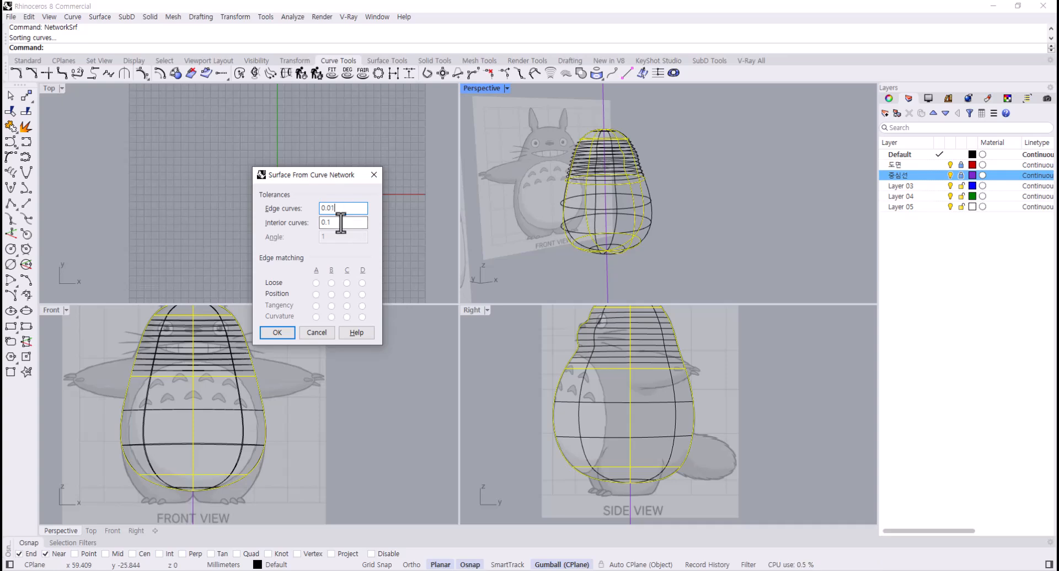
pyautogui.click(339, 224)
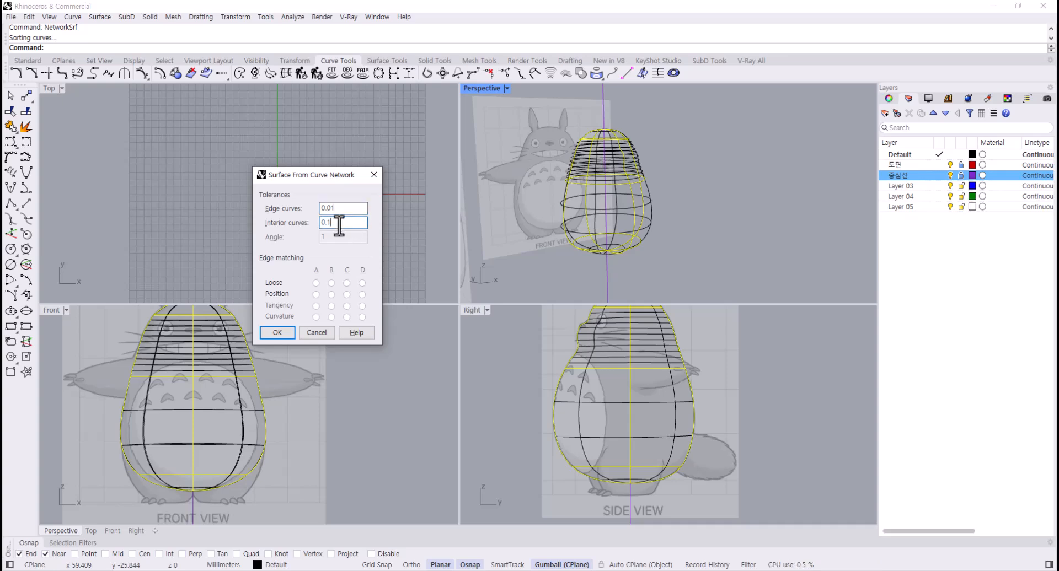
pyautogui.click(278, 333)
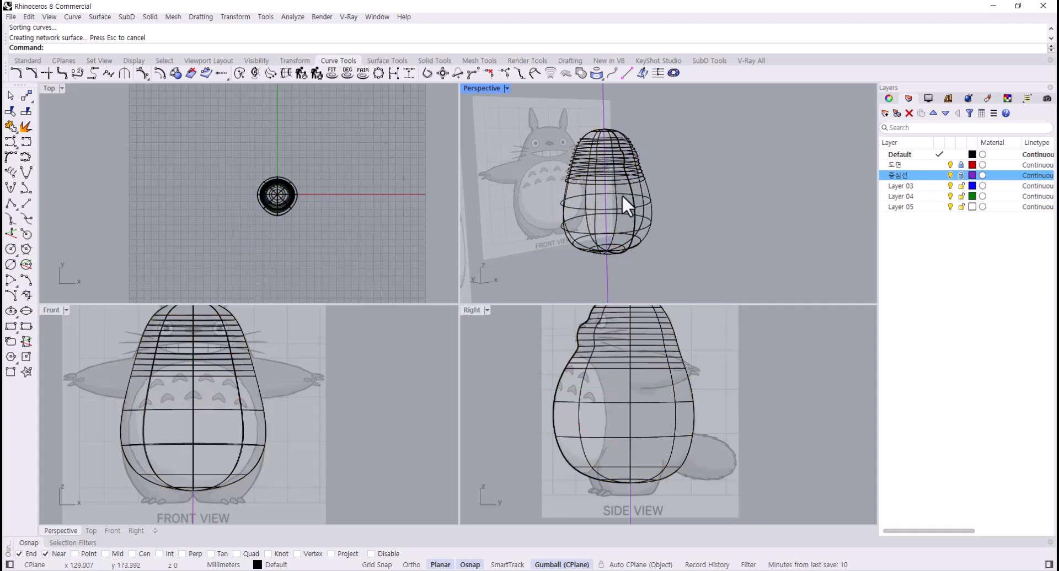
# - Show the body surface's control points and set the perspective view to Shaded display
pyautogui.scroll(1, 606, 185)
pyautogui.click(594, 177)
pyautogui.press('F10')
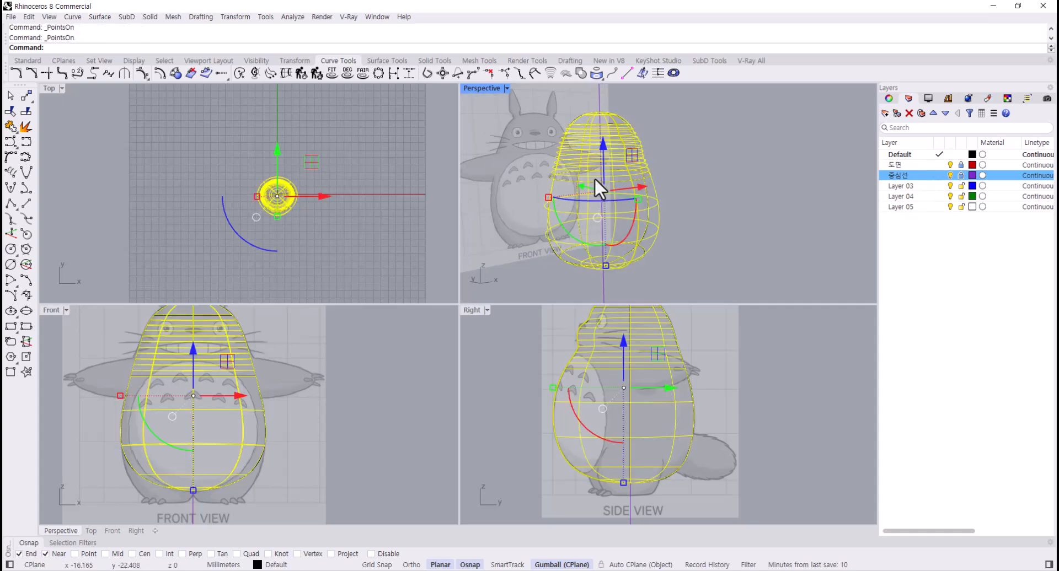
pyautogui.moveTo(582, 200); pyautogui.dragTo(574, 229, button='right')
pyautogui.click(506, 88)
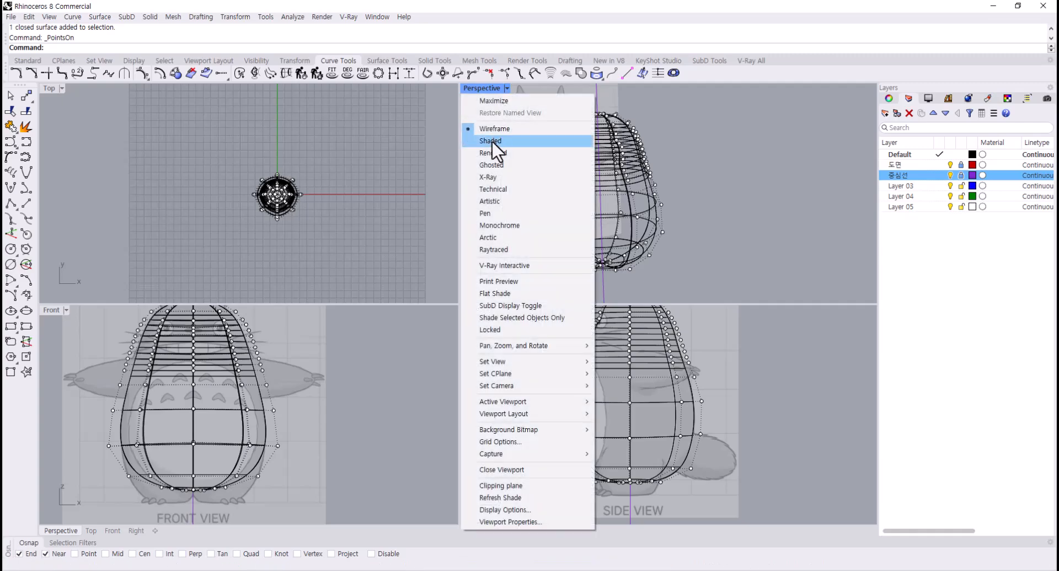
pyautogui.click(492, 140)
# - Inspect the shaded body surface and its control point layout around the face and from above
pyautogui.moveTo(648, 172); pyautogui.dragTo(553, 146, button='right')
pyautogui.scroll(8, 583, 158)
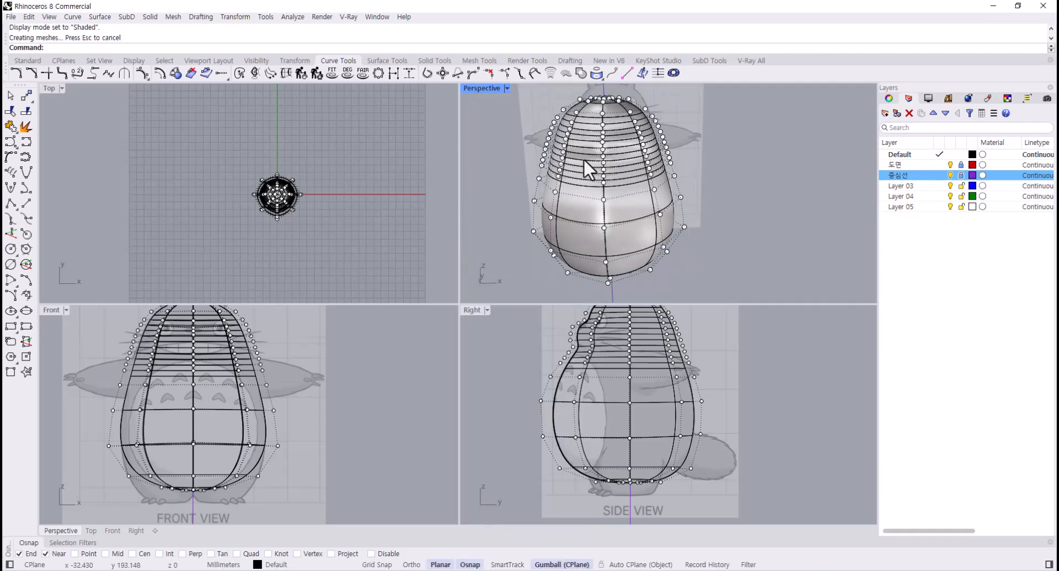
pyautogui.scroll(-4, 693, 224)
pyautogui.moveTo(616, 230)
pyautogui.mouseDown(button='right')
pyautogui.moveTo(693, 223)
pyautogui.moveTo(780, 248)
pyautogui.moveTo(762, 283)
pyautogui.moveTo(648, 274)
pyautogui.moveTo(634, 177)
pyautogui.moveTo(671, 106)
pyautogui.moveTo(628, 286)
pyautogui.moveTo(623, 229)
pyautogui.mouseUp(button='right')
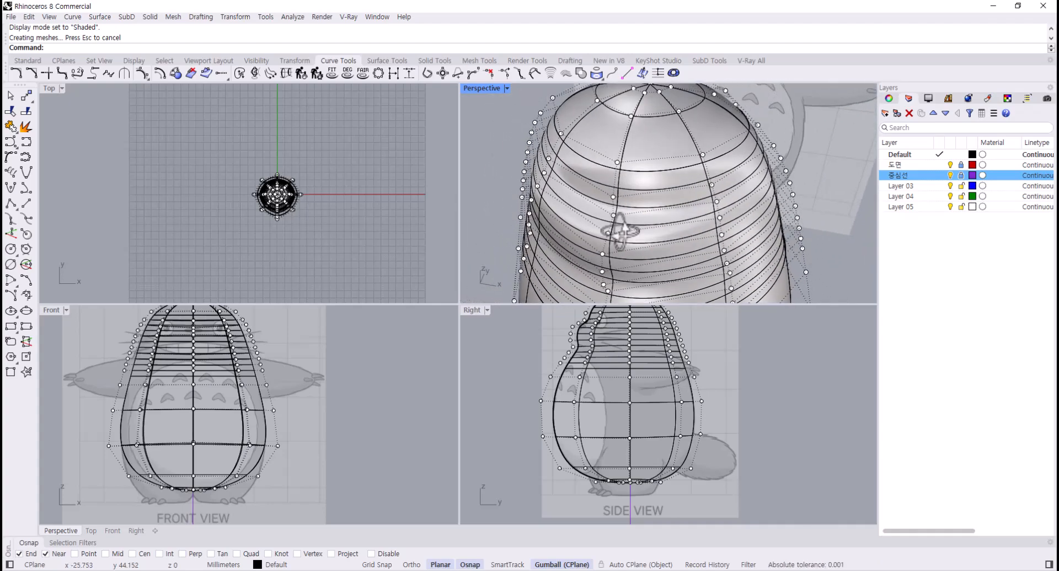
pyautogui.scroll(10, 265, 204)
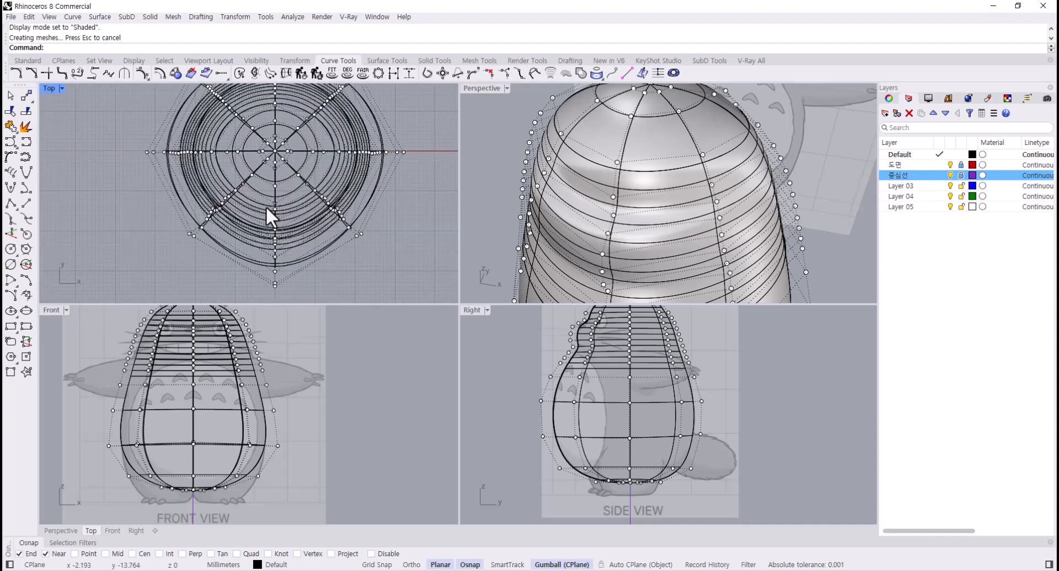
pyautogui.moveTo(274, 231); pyautogui.dragTo(268, 255, button='right')
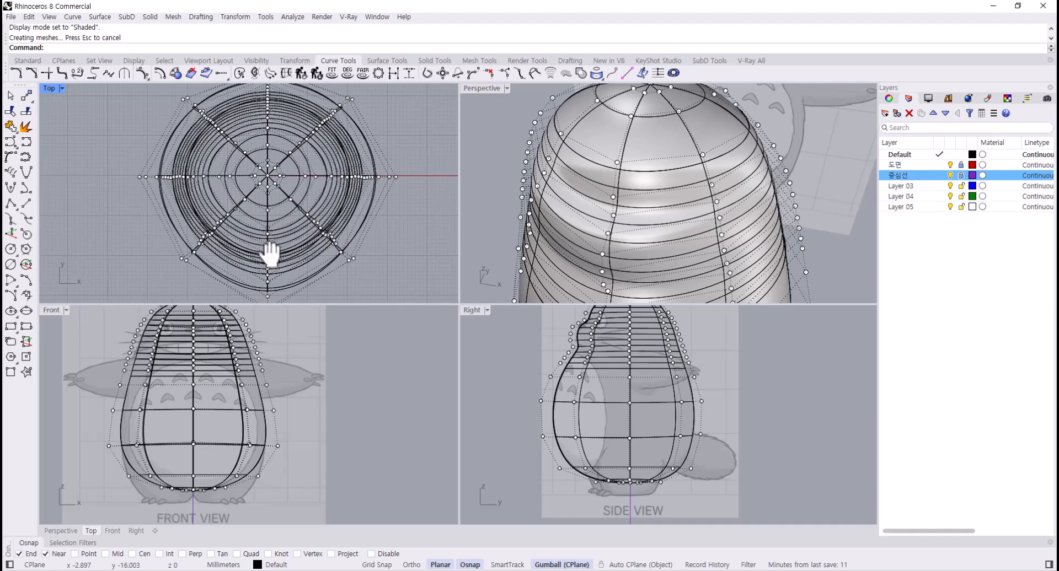
pyautogui.scroll(-7, 635, 245)
pyautogui.moveTo(635, 245)
pyautogui.mouseDown(button='right')
pyautogui.moveTo(674, 261)
pyautogui.moveTo(808, 147)
pyautogui.moveTo(783, 108)
pyautogui.moveTo(733, 295)
pyautogui.moveTo(673, 347)
pyautogui.moveTo(639, 264)
pyautogui.moveTo(636, 273)
pyautogui.mouseUp(button='right')
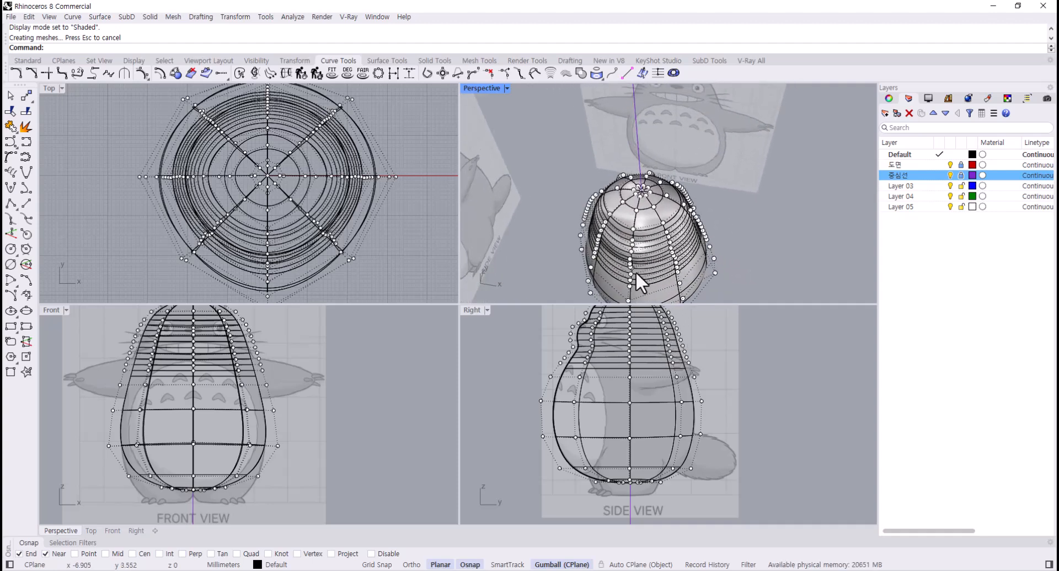
# - Hide the control points and delete the body's network surface, keeping the curves
pyautogui.press('F11')
pyautogui.scroll(-3, 304, 240)
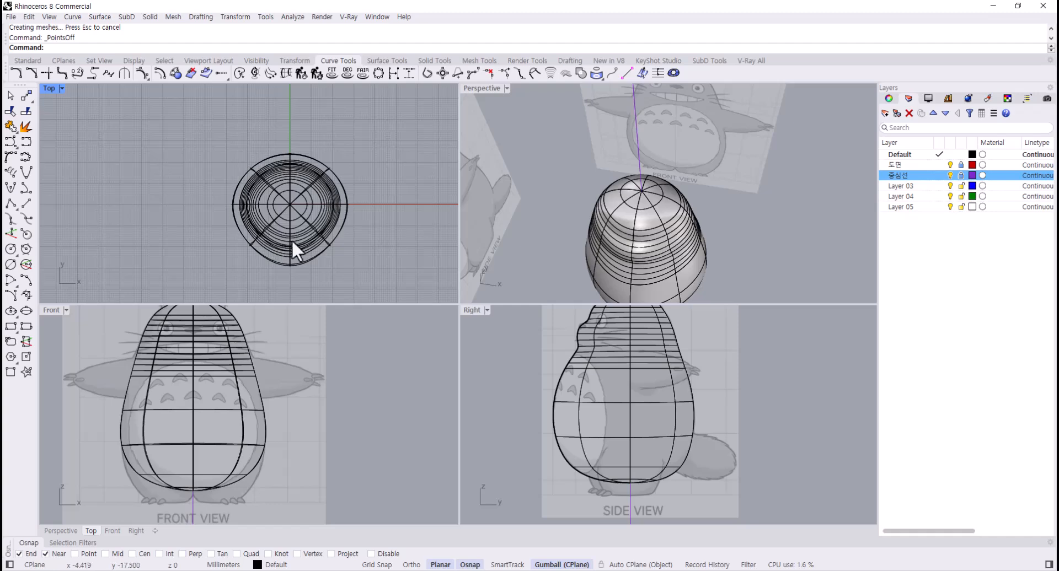
pyautogui.scroll(2, 270, 226)
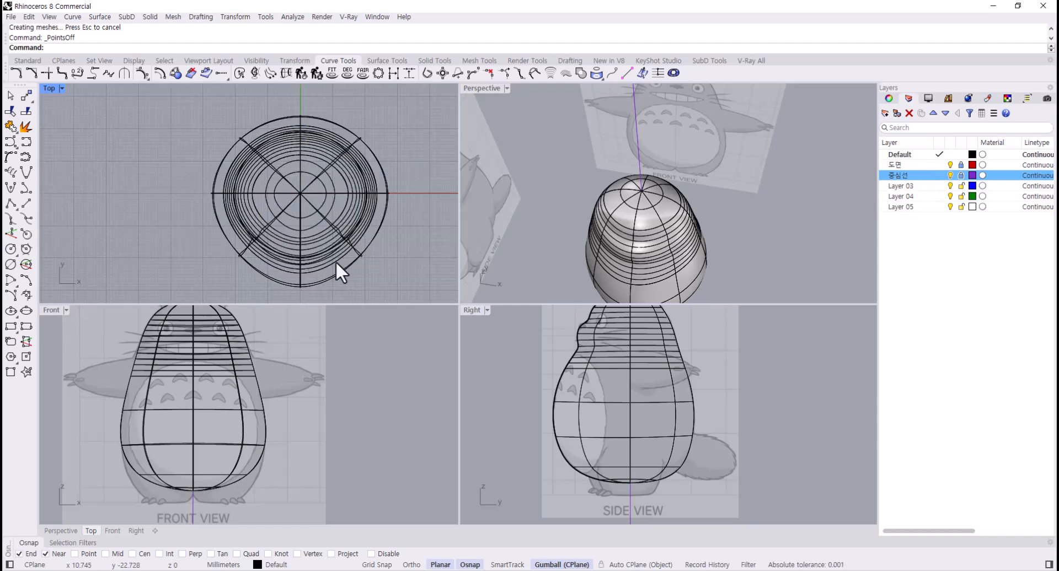
pyautogui.click(279, 250)
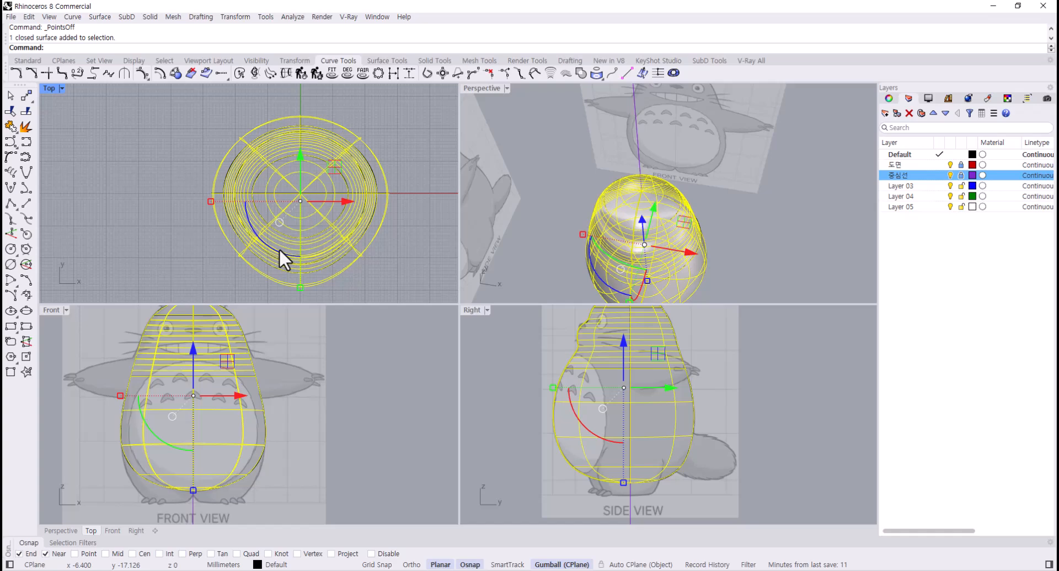
pyautogui.press('Delete')
# - Delete the three closed cross-section curves and the left half of the front body profile
pyautogui.moveTo(286, 217); pyautogui.dragTo(236, 273)
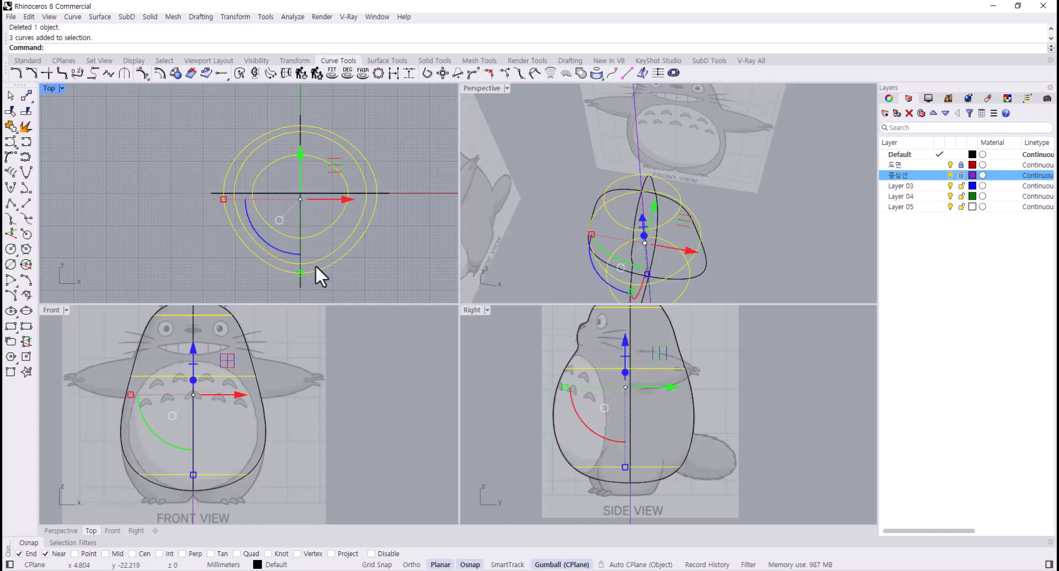
pyautogui.click(343, 267)
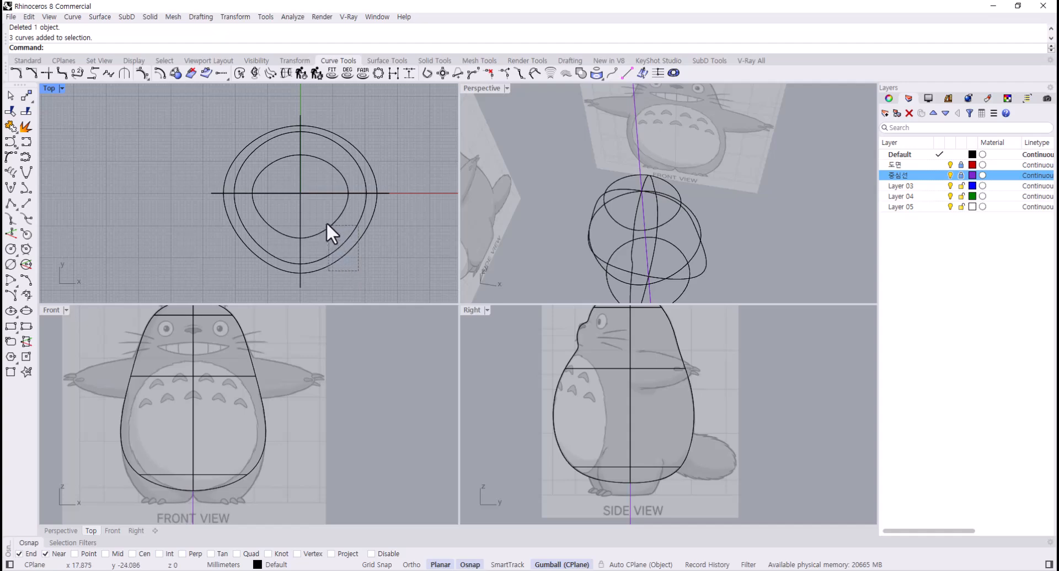
pyautogui.moveTo(327, 223); pyautogui.dragTo(325, 220)
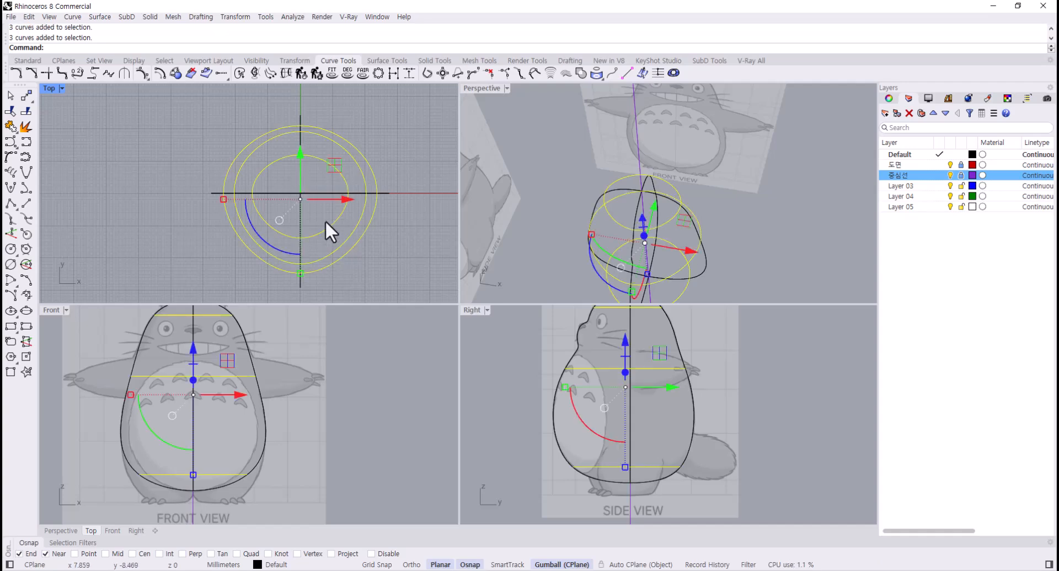
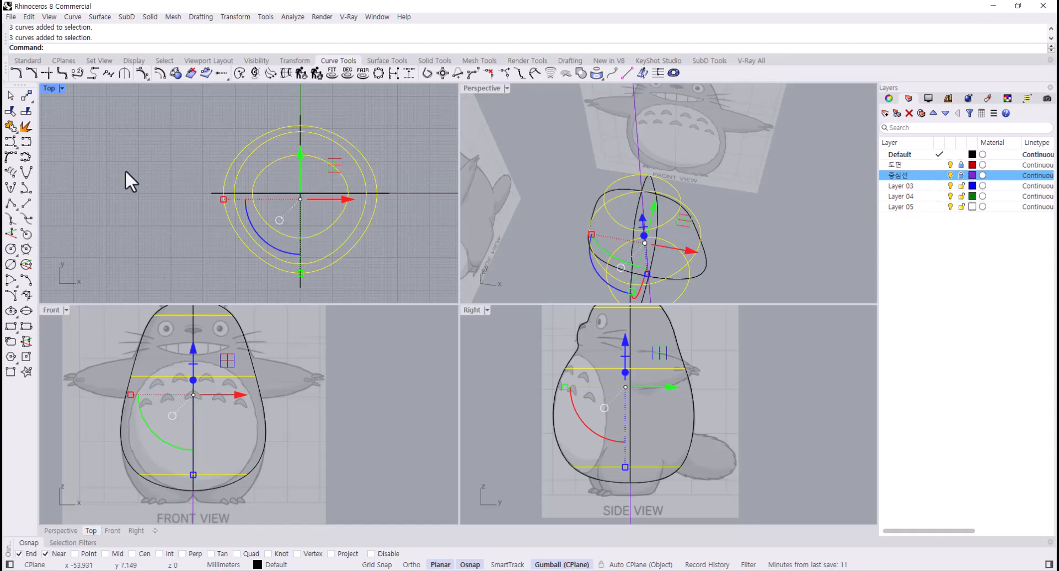
pyautogui.press('Delete')
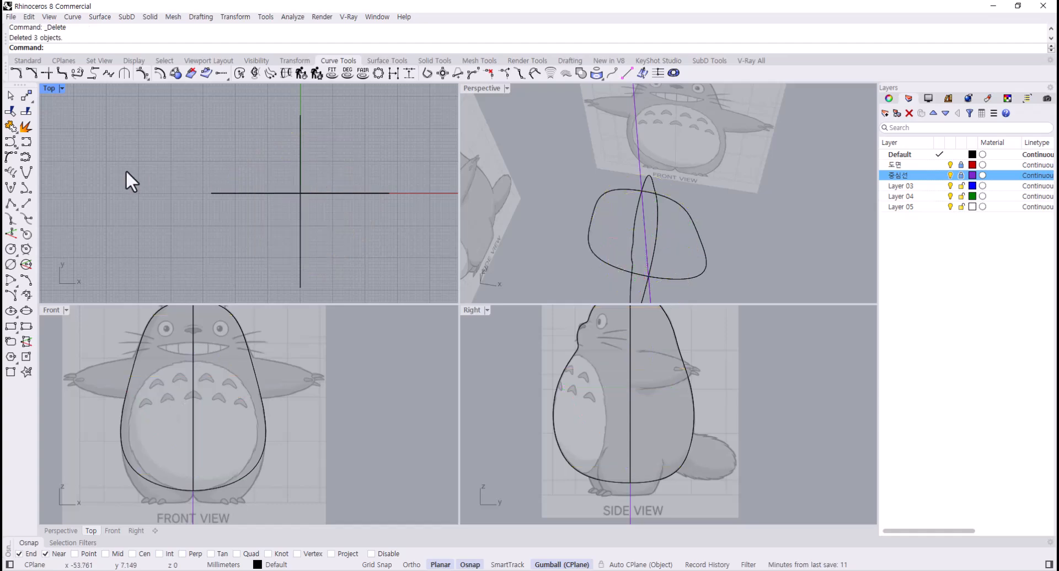
pyautogui.moveTo(585, 232); pyautogui.dragTo(604, 223, button='right')
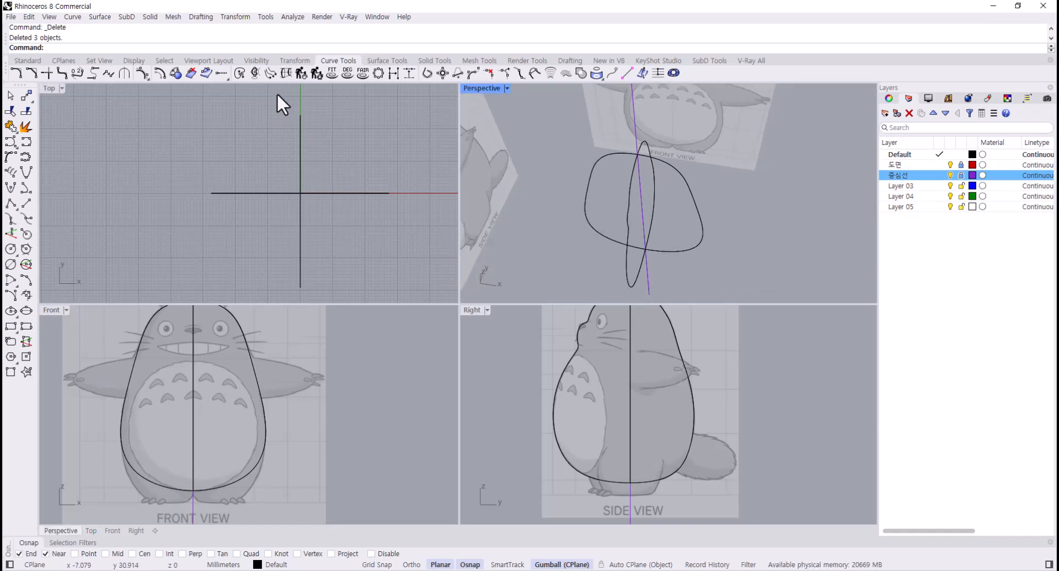
pyautogui.moveTo(264, 148); pyautogui.dragTo(220, 218)
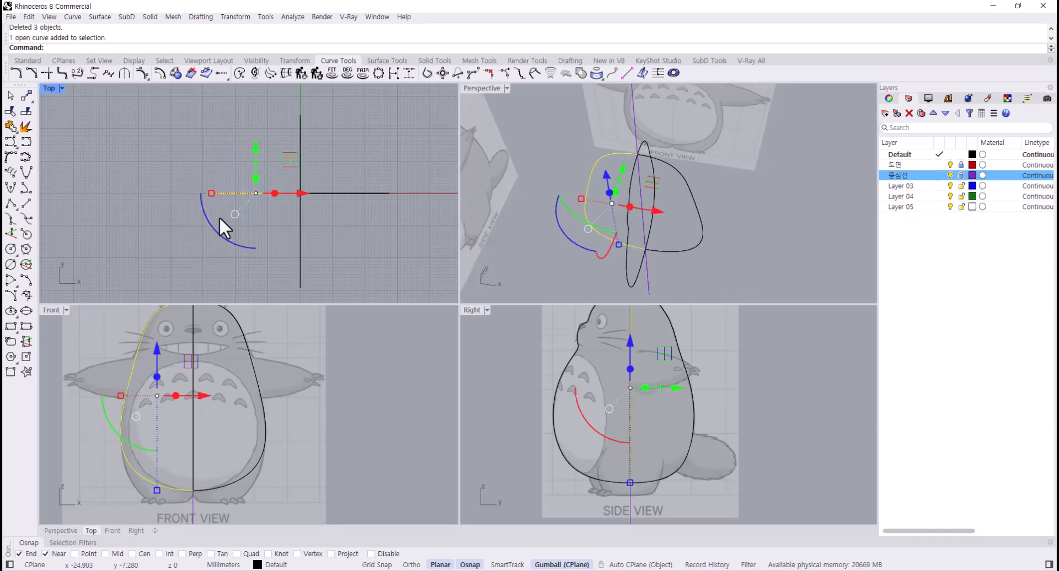
pyautogui.press('Delete')
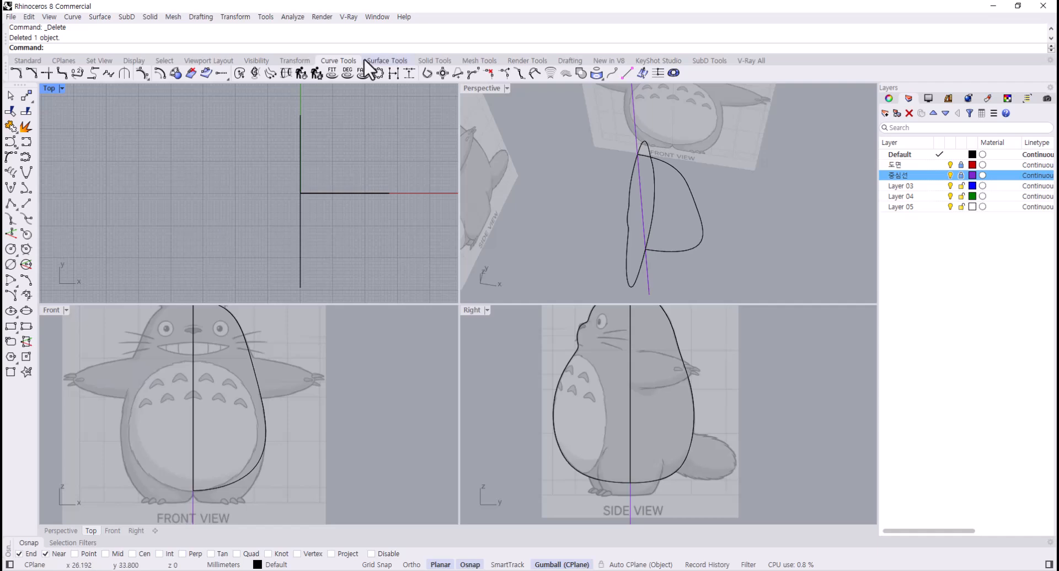
# - Start cross-section curves through the side profile and the remaining half of the front profile, with Closed set to No
pyautogui.click(286, 73)
pyautogui.moveTo(642, 180); pyautogui.dragTo(630, 161, button='right')
pyautogui.click(632, 161)
pyautogui.click(654, 152)
pyautogui.click(653, 139)
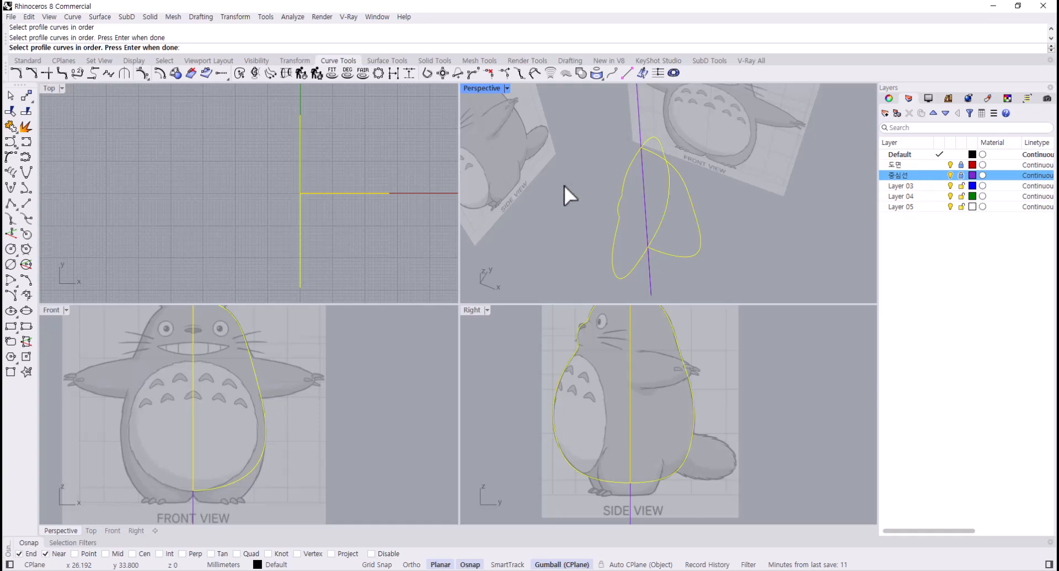
pyautogui.press('Return')
pyautogui.click(116, 47)
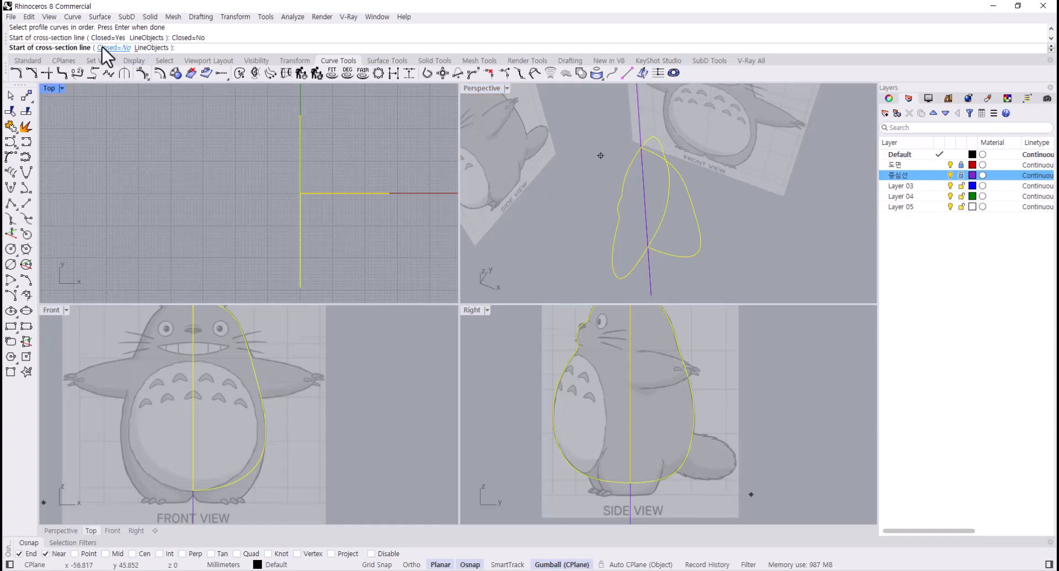
# - Create three open cross-section curves with horizontal section lines through the head, belly and lower body in the side view
pyautogui.scroll(-2, 610, 370)
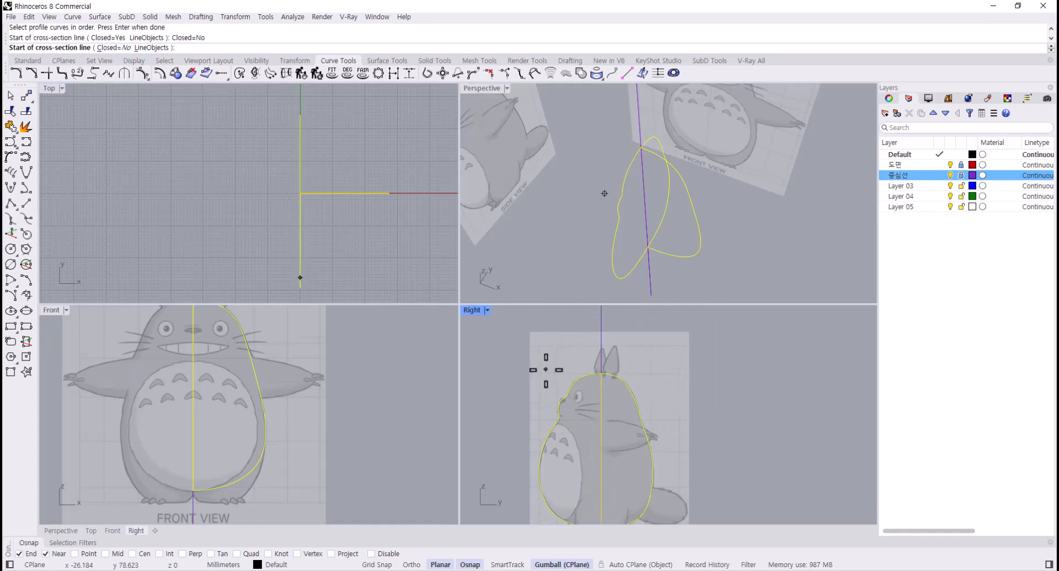
pyautogui.scroll(3, 546, 370)
pyautogui.click(549, 392)
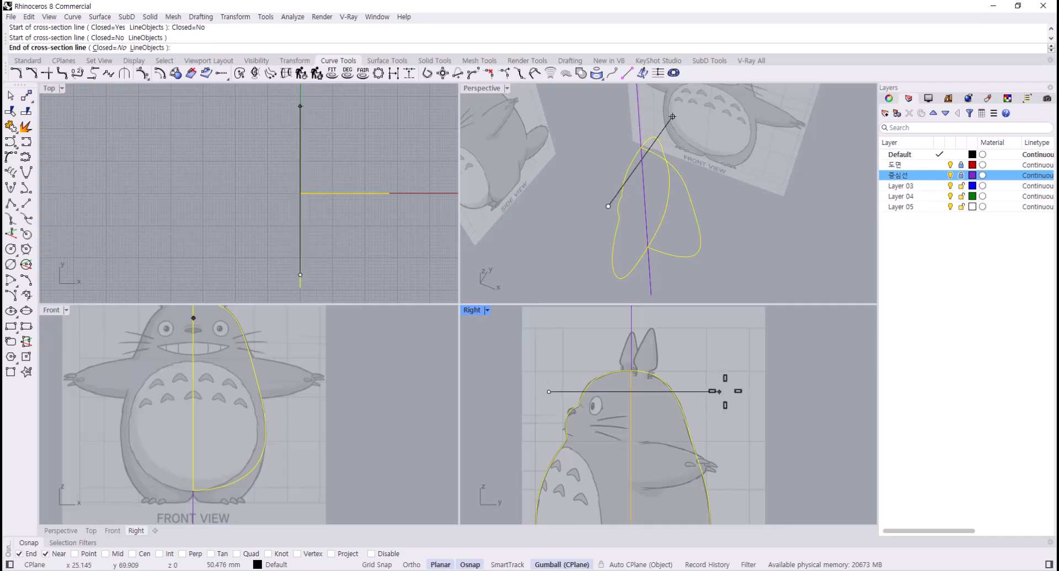
pyautogui.click(722, 392)
pyautogui.scroll(-3, 689, 389)
pyautogui.click(553, 403)
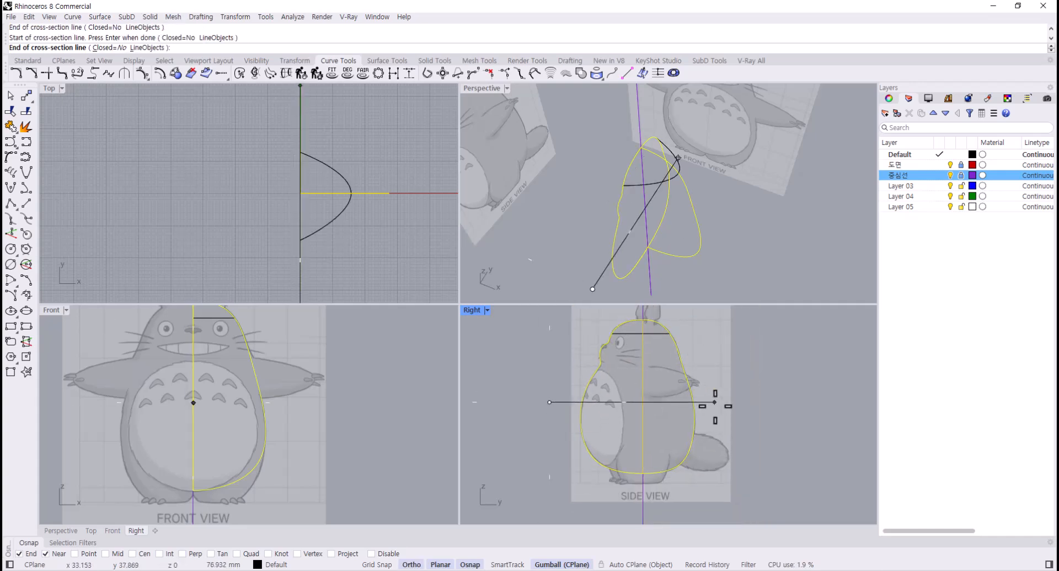
pyautogui.click(716, 402)
pyautogui.click(547, 454)
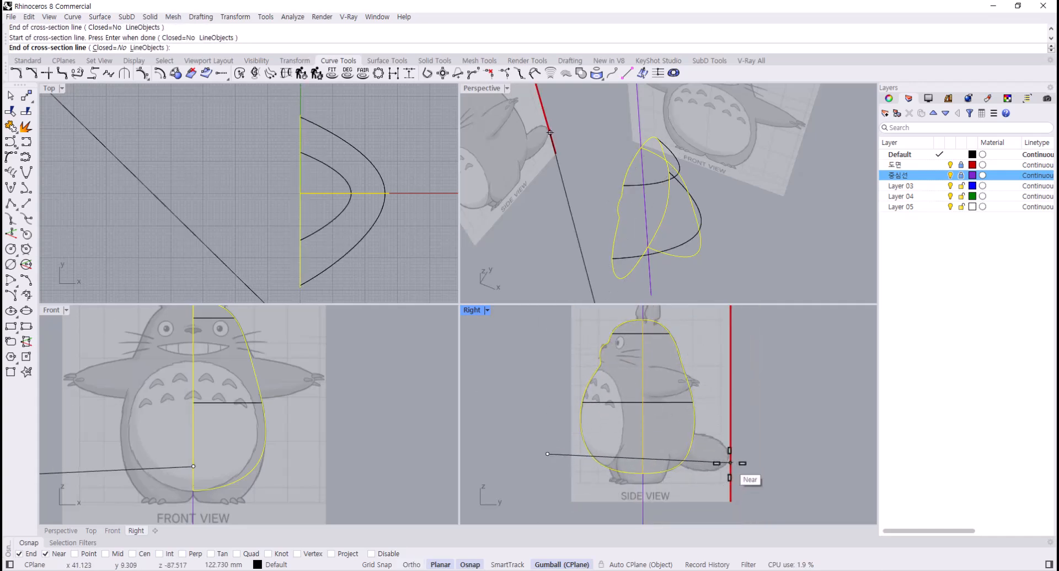
pyautogui.click(749, 454)
pyautogui.press('Return')
# - Show the curve edit points of the three open cross-section curves
pyautogui.moveTo(707, 239)
pyautogui.mouseDown(button='right')
pyautogui.moveTo(709, 194)
pyautogui.moveTo(733, 255)
pyautogui.moveTo(704, 237)
pyautogui.mouseUp(button='right')
pyautogui.scroll(1, 352, 237)
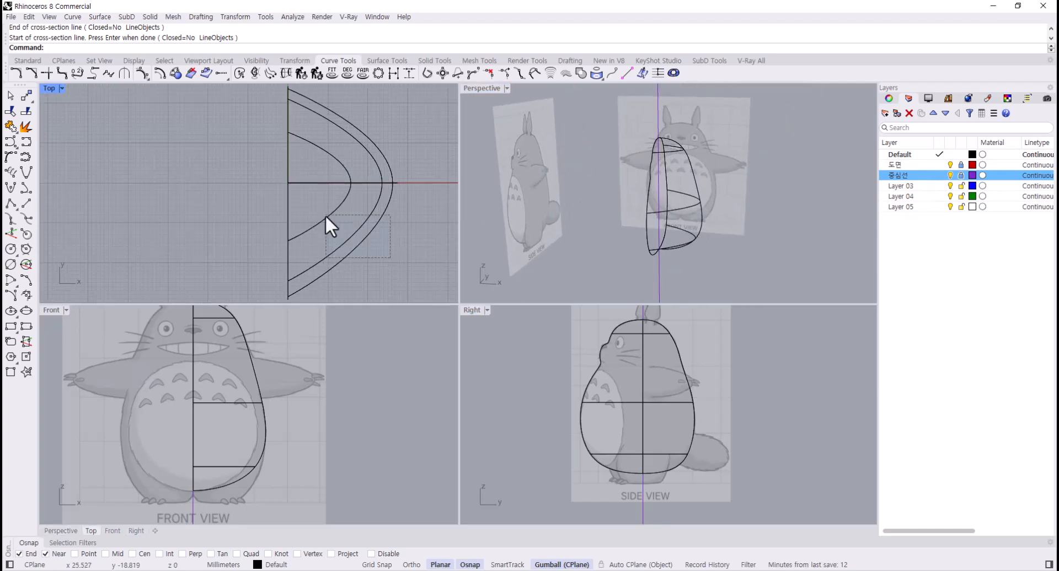
pyautogui.hotkey('ctrl', 'a')
pyautogui.scroll(-2, 299, 257)
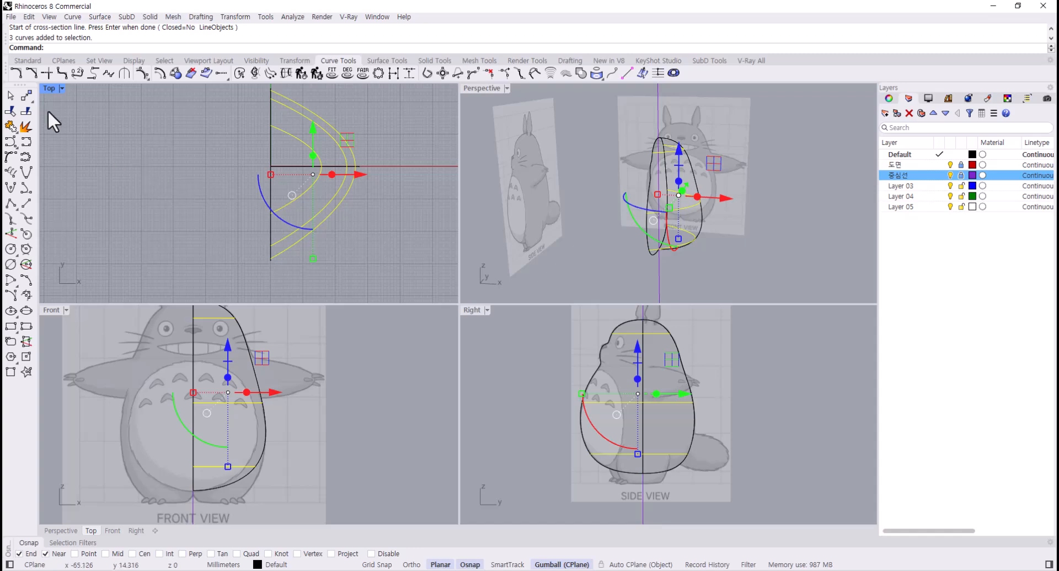
pyautogui.click(26, 61)
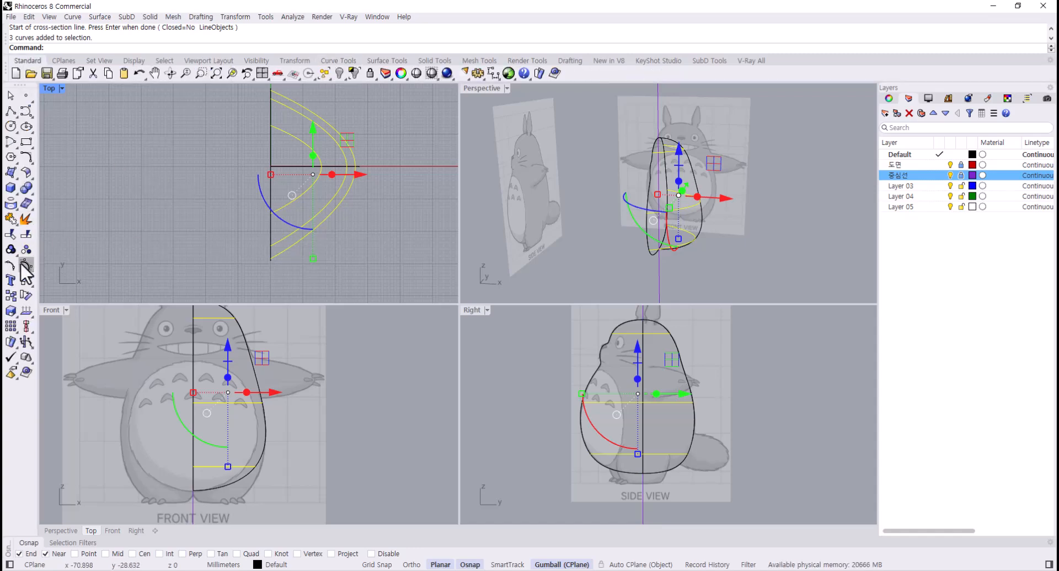
pyautogui.click(24, 265)
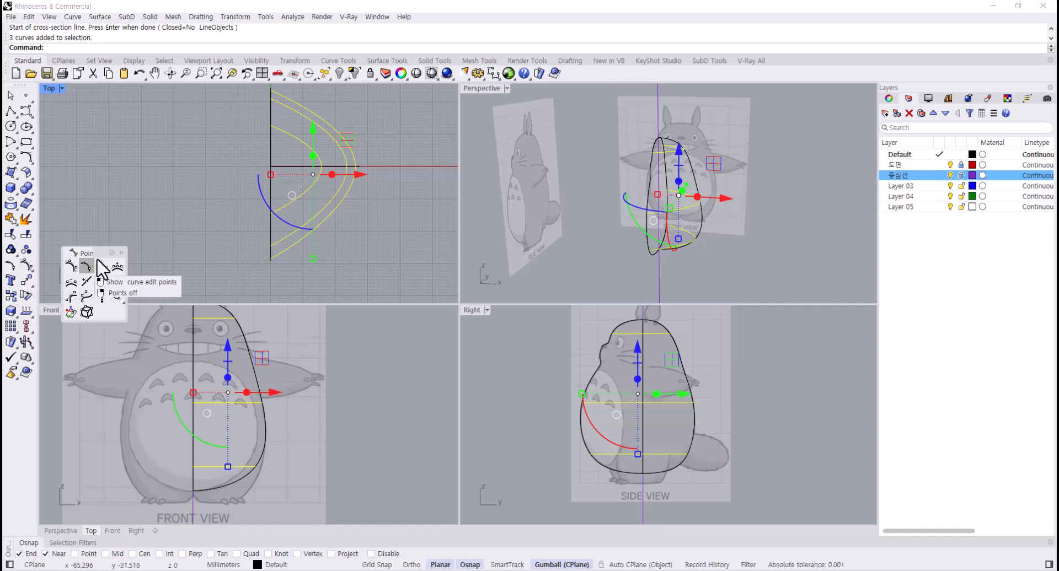
pyautogui.moveTo(95, 249); pyautogui.dragTo(74, 204)
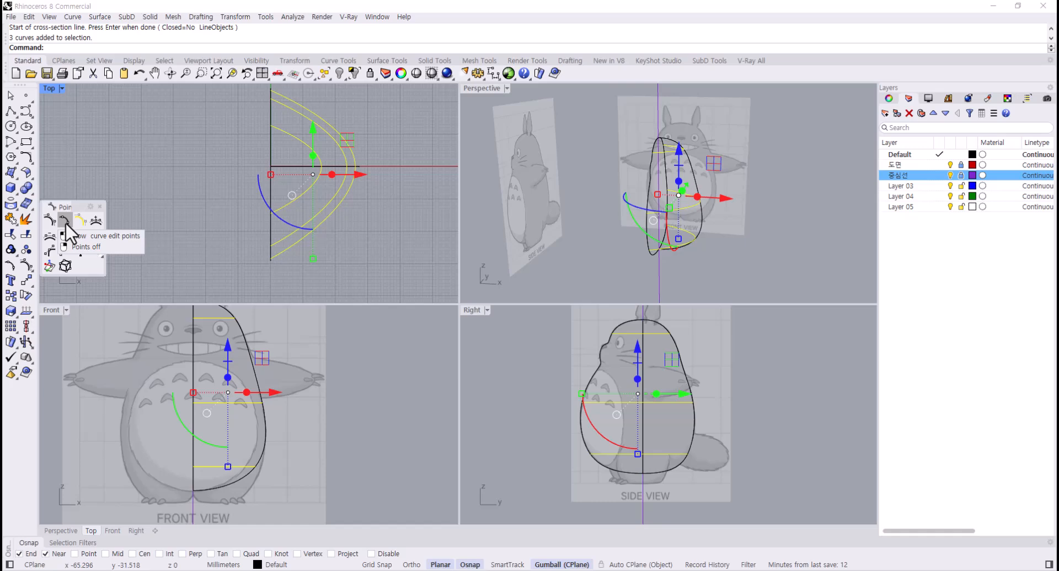
pyautogui.click(65, 222)
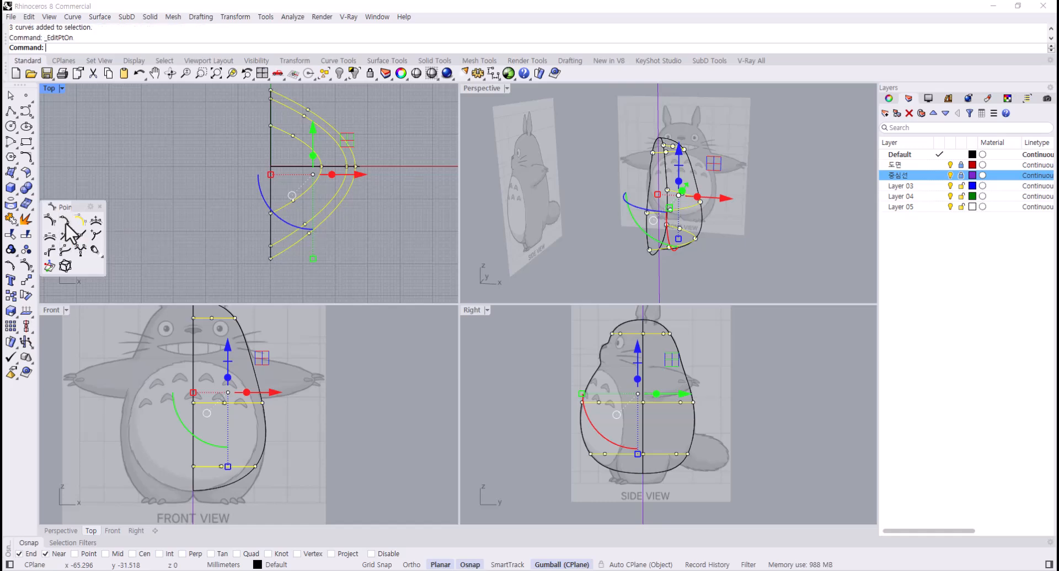
pyautogui.click(760, 239)
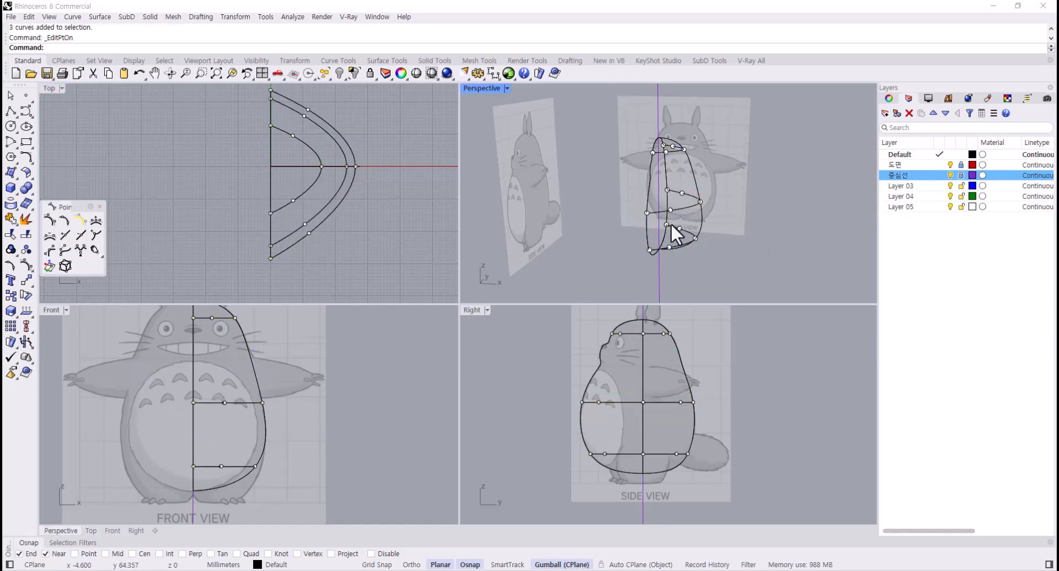
# - Round the front of the cross-sections by moving their three front edit points outward, shifting those of the two larger curves further
pyautogui.moveTo(671, 227); pyautogui.dragTo(640, 269, button='right')
pyautogui.scroll(5, 297, 209)
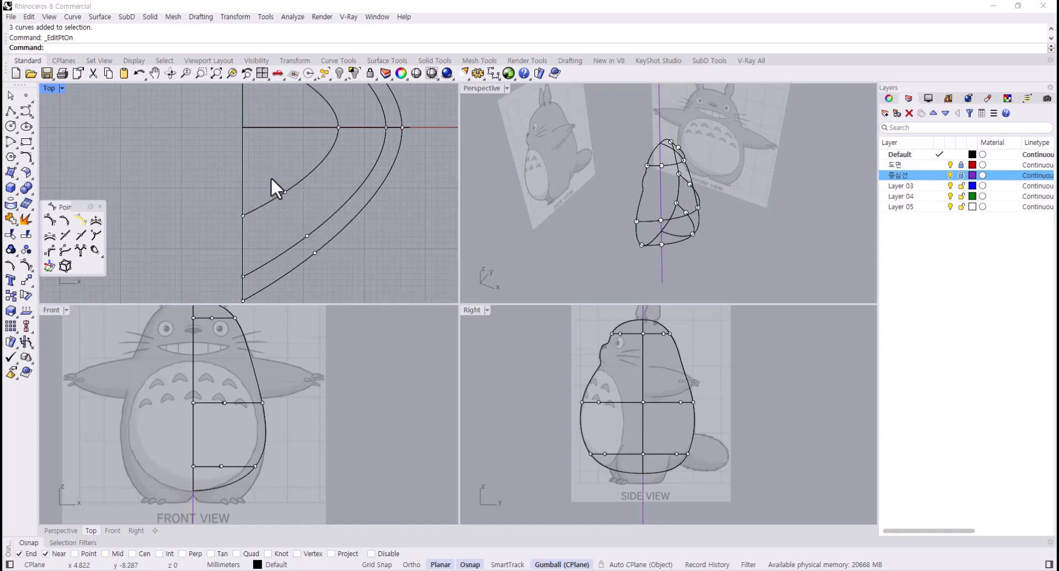
pyautogui.moveTo(272, 178); pyautogui.dragTo(341, 273)
pyautogui.moveTo(338, 200); pyautogui.dragTo(341, 205)
pyautogui.click(392, 247)
pyautogui.moveTo(393, 247); pyautogui.dragTo(393, 215, button='right')
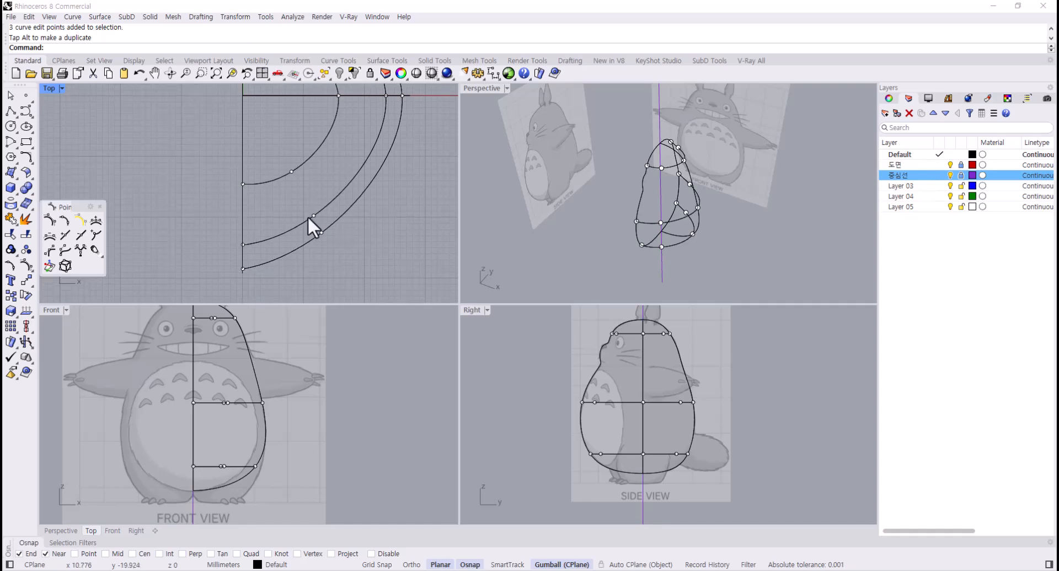
pyautogui.moveTo(355, 264); pyautogui.dragTo(356, 264)
pyautogui.moveTo(352, 198); pyautogui.dragTo(359, 208)
pyautogui.click(390, 224)
# - Move the three rear edit points outward to round the back of the cross-section curves
pyautogui.scroll(-4, 365, 197)
pyautogui.moveTo(365, 196); pyautogui.dragTo(331, 276, button='right')
pyautogui.scroll(2, 289, 184)
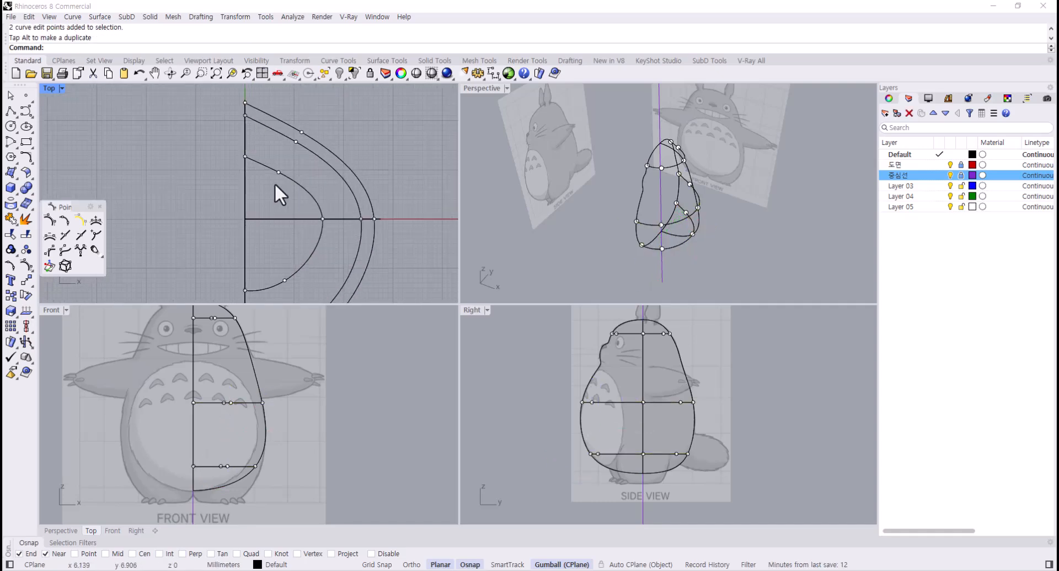
pyautogui.moveTo(275, 183); pyautogui.dragTo(336, 107)
pyautogui.click(373, 167)
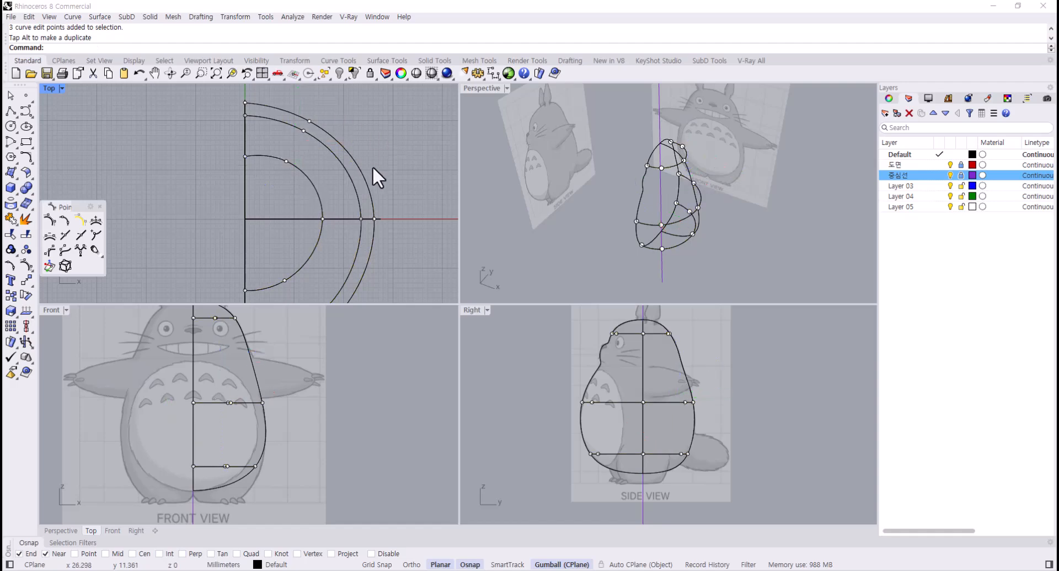
# - Fine-tune the front edit point of the head cross-section to even out its curvature
pyautogui.scroll(-4, 371, 168)
pyautogui.moveTo(386, 222); pyautogui.dragTo(385, 198, button='right')
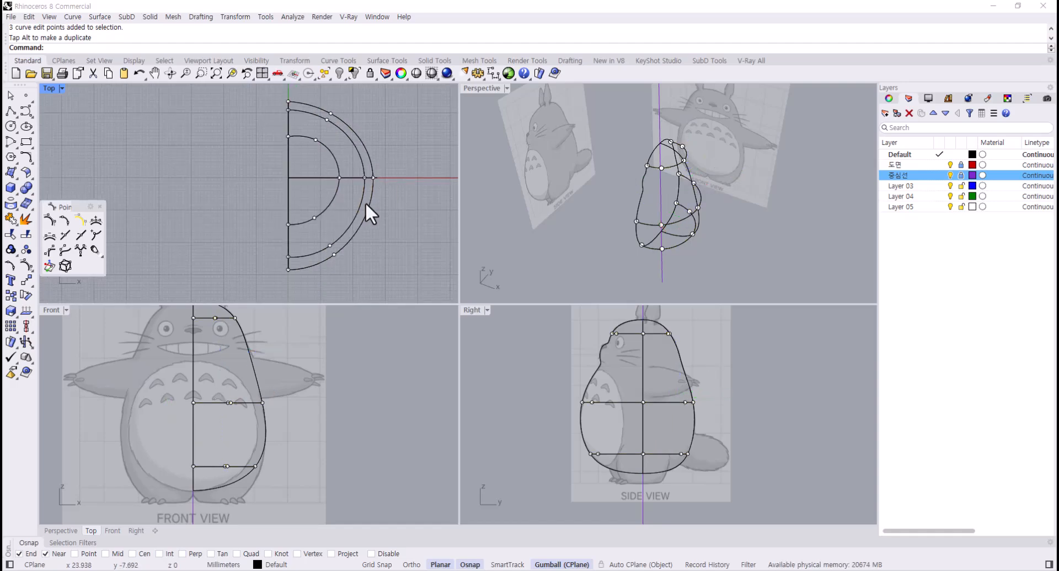
pyautogui.scroll(2, 342, 182)
pyautogui.moveTo(316, 238); pyautogui.dragTo(317, 238)
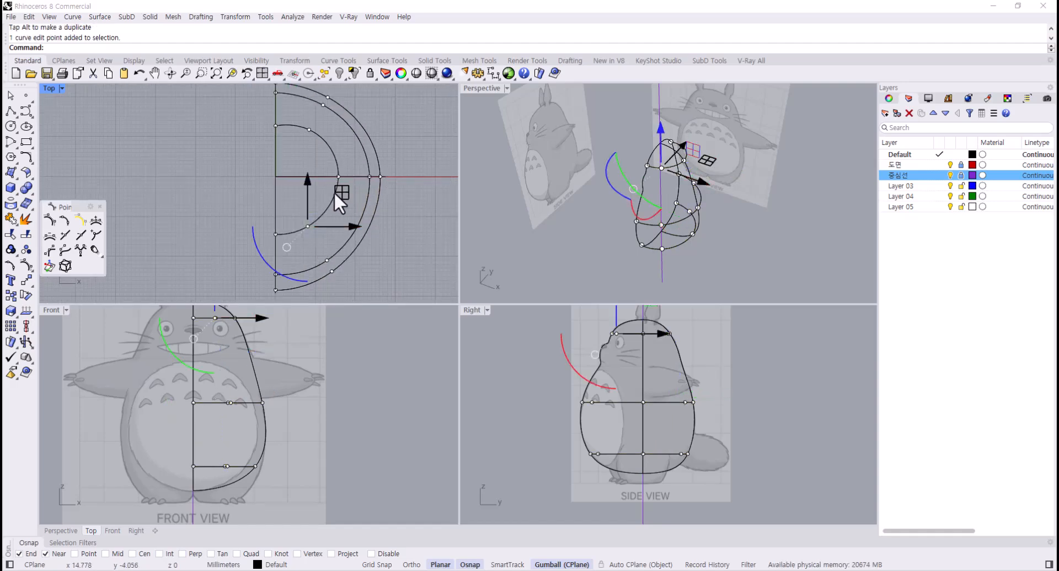
pyautogui.moveTo(335, 193); pyautogui.dragTo(336, 196)
pyautogui.click(370, 259)
# - Nudge the front edit points of the belly and lower-body cross-sections together to smooth both arcs
pyautogui.scroll(-2, 371, 259)
pyautogui.moveTo(377, 273); pyautogui.dragTo(375, 254, button='right')
pyautogui.scroll(2, 340, 236)
pyautogui.moveTo(322, 233); pyautogui.dragTo(350, 264)
pyautogui.moveTo(376, 219); pyautogui.dragTo(380, 219)
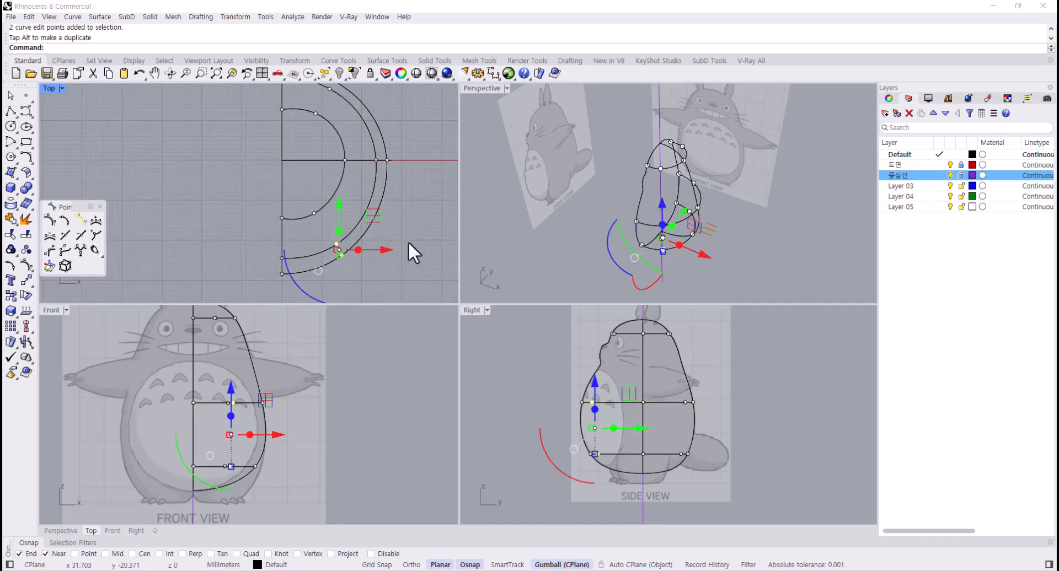
pyautogui.click(408, 241)
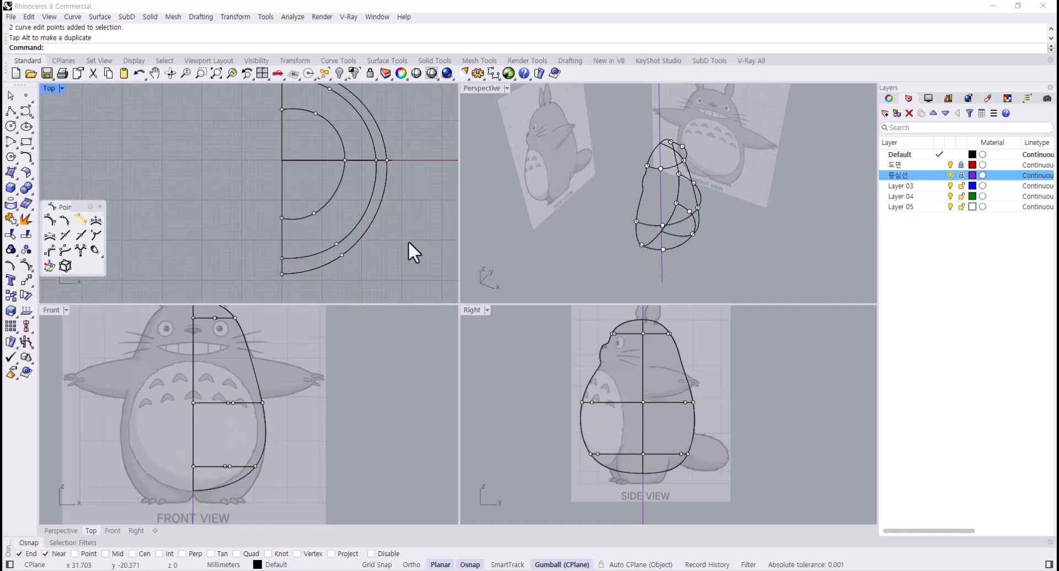
# - Hide the edit points and mirror the three half cross-sections and the front half-profile across the vertical centre line in the top view
pyautogui.press('F11')
pyautogui.moveTo(408, 237); pyautogui.dragTo(325, 197)
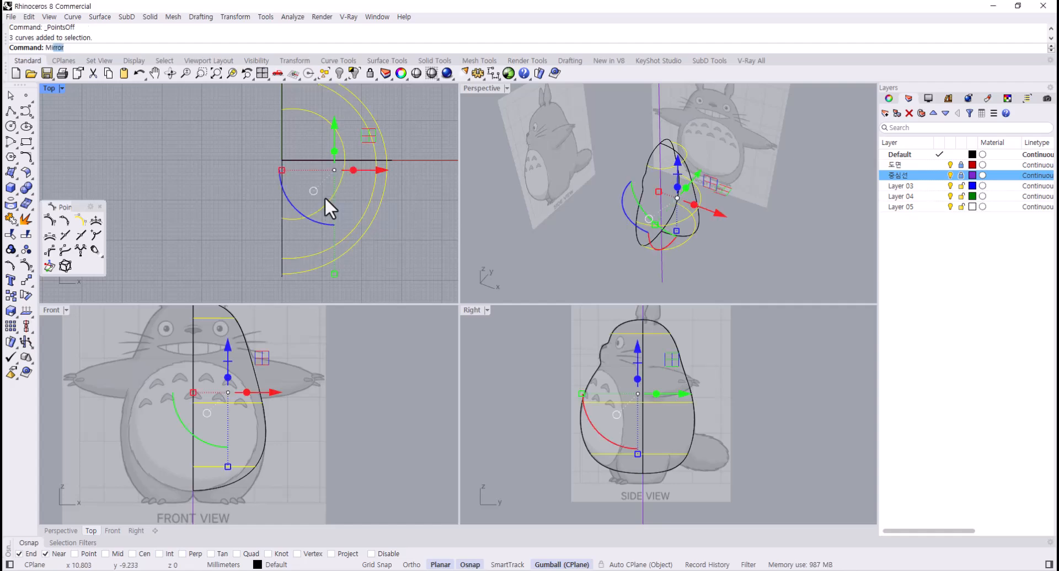
pyautogui.press('Escape')
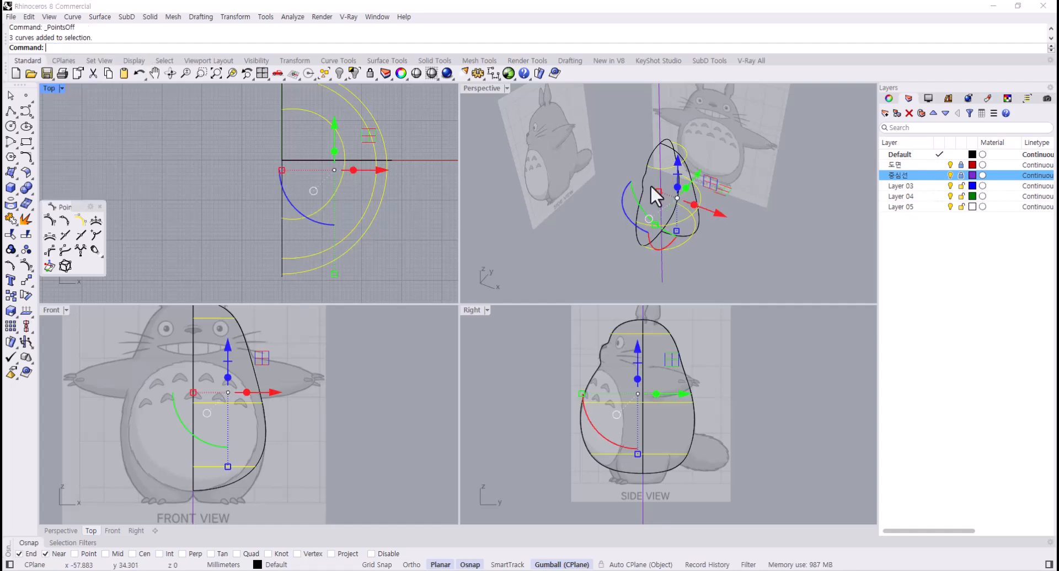
pyautogui.keyDown('shift'); pyautogui.click(688, 171); pyautogui.keyUp('shift')
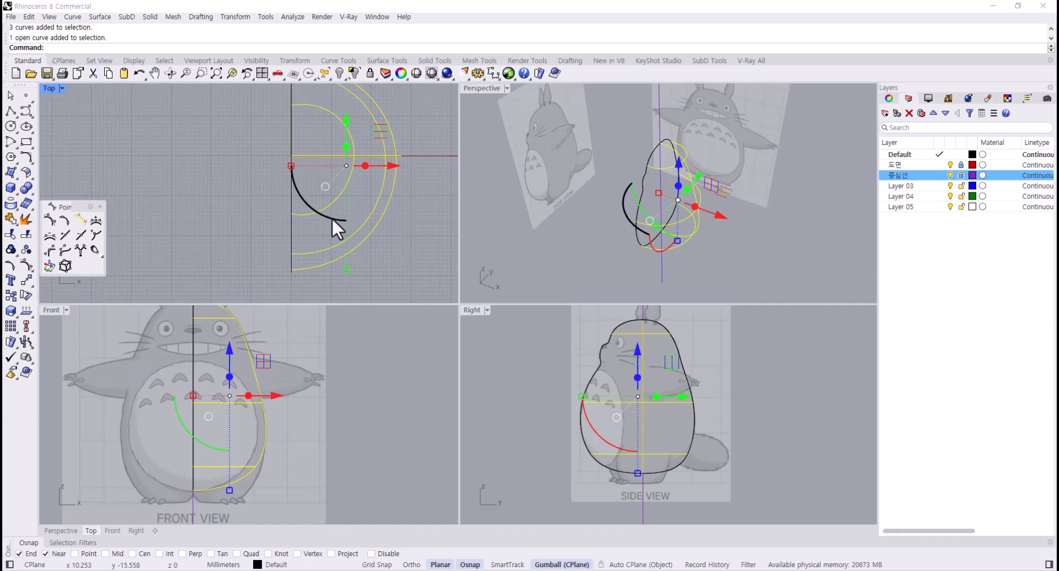
pyautogui.press('Return')
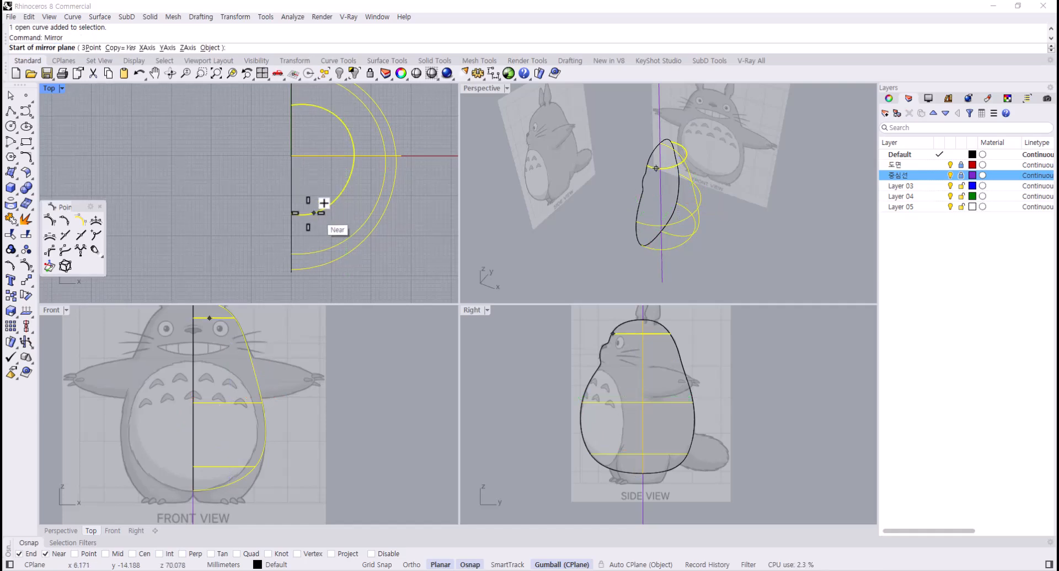
pyautogui.click(291, 214)
pyautogui.click(306, 182)
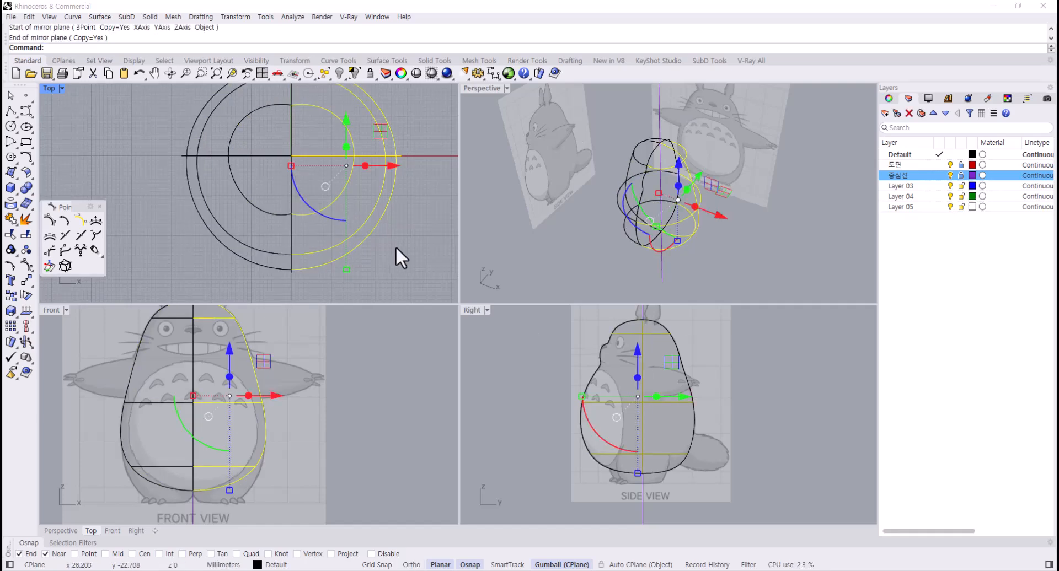
pyautogui.press('Escape')
pyautogui.scroll(5, 326, 206)
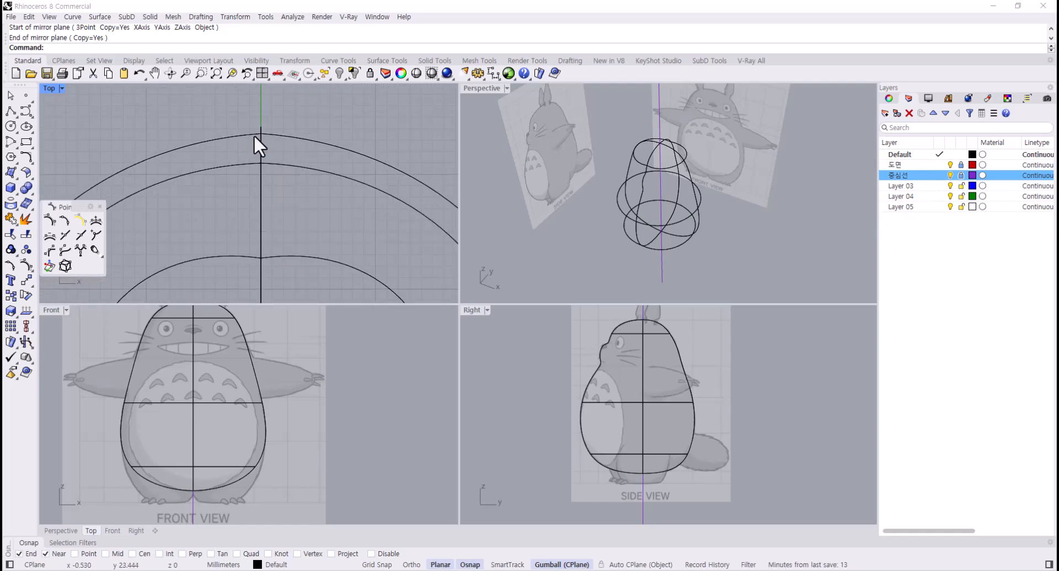
# - Match the two halves of the belly cross-section where they meet at the back, using Tangency continuity and averaged curves
pyautogui.click(254, 134)
pyautogui.click(274, 135)
pyautogui.click(270, 144)
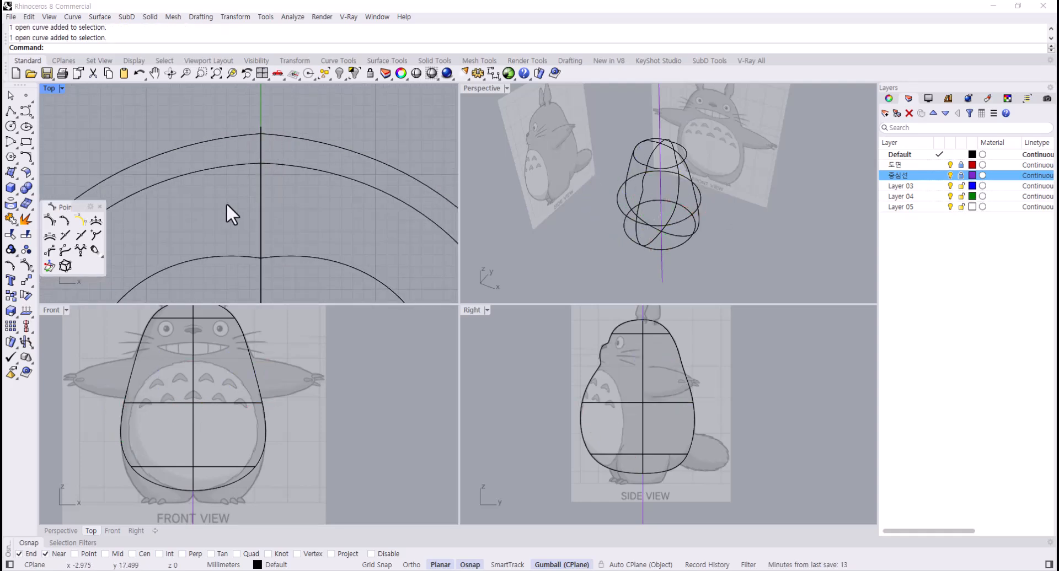
pyautogui.moveTo(226, 203); pyautogui.dragTo(268, 205, button='right')
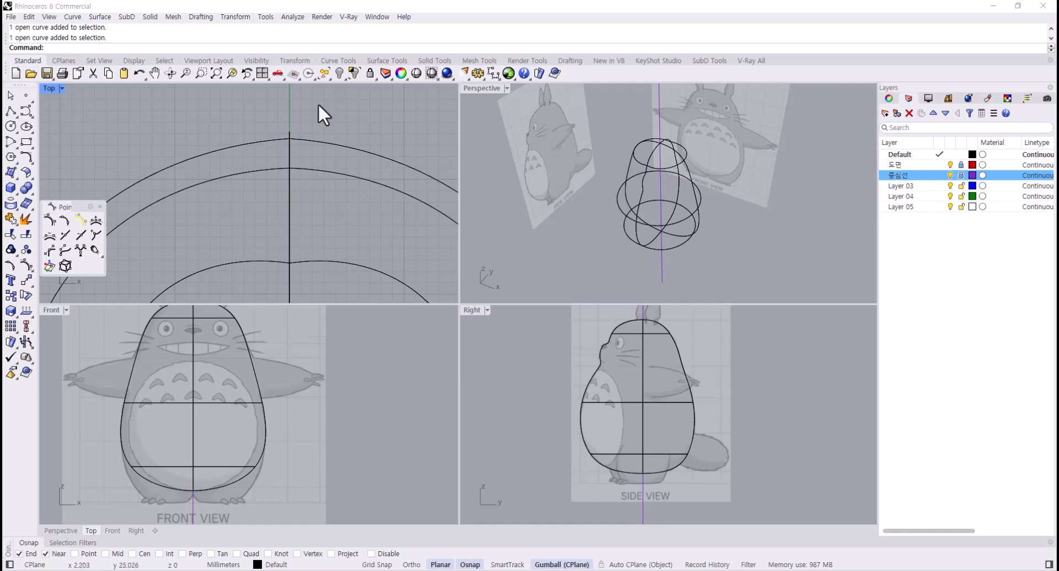
pyautogui.click(332, 61)
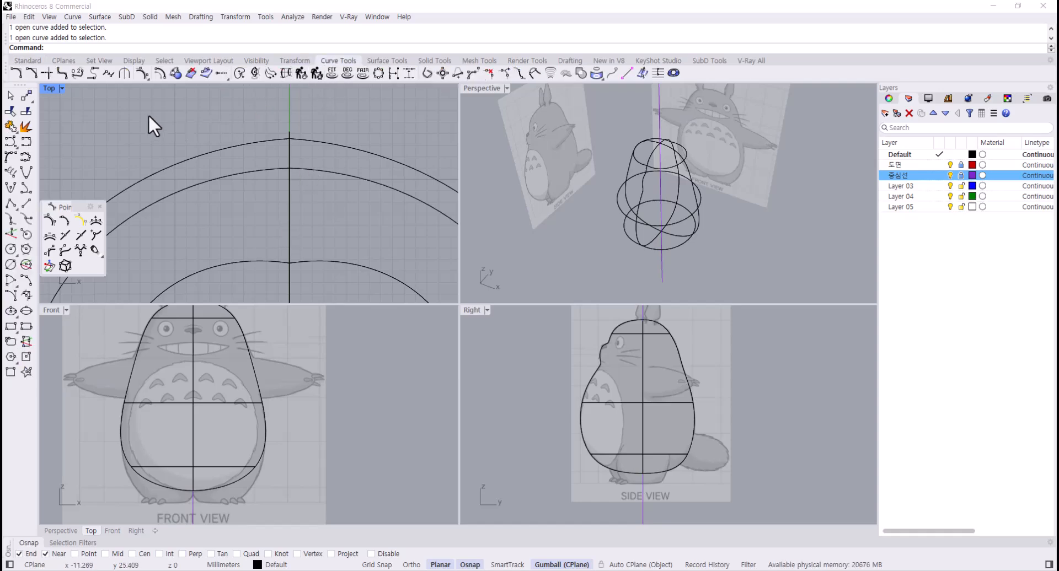
pyautogui.click(109, 71)
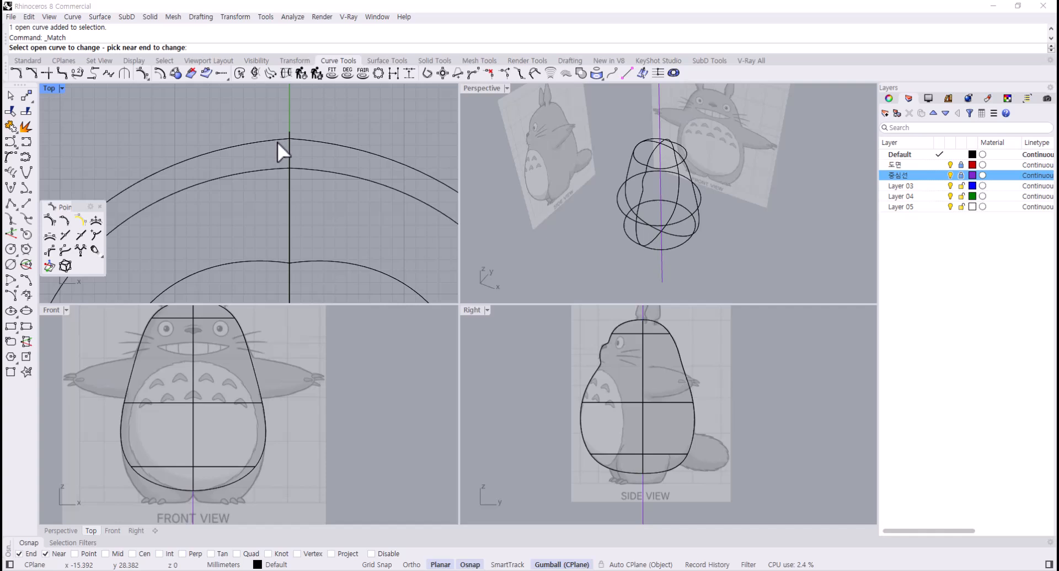
pyautogui.click(278, 140)
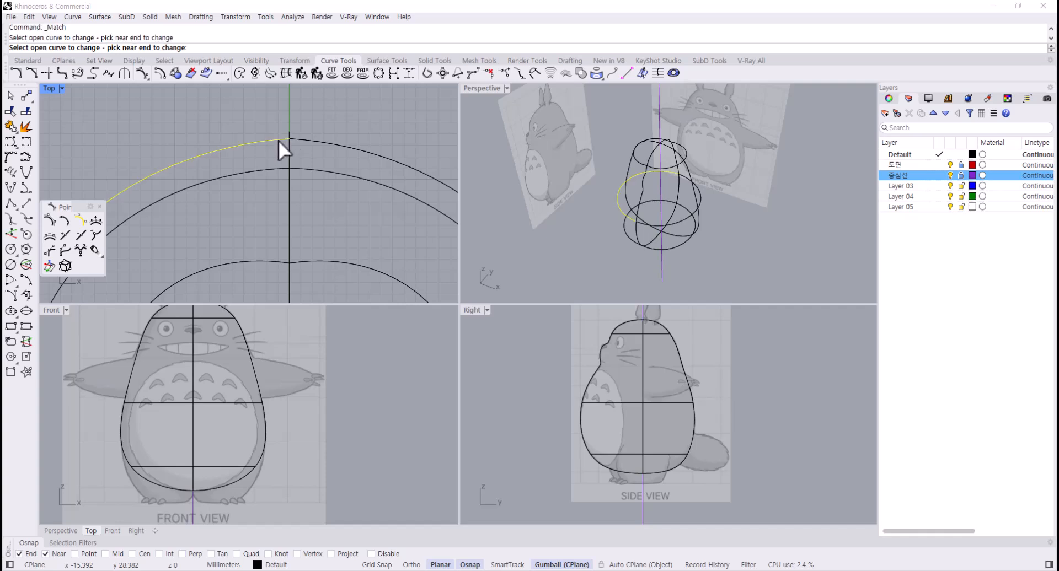
pyautogui.click(310, 142)
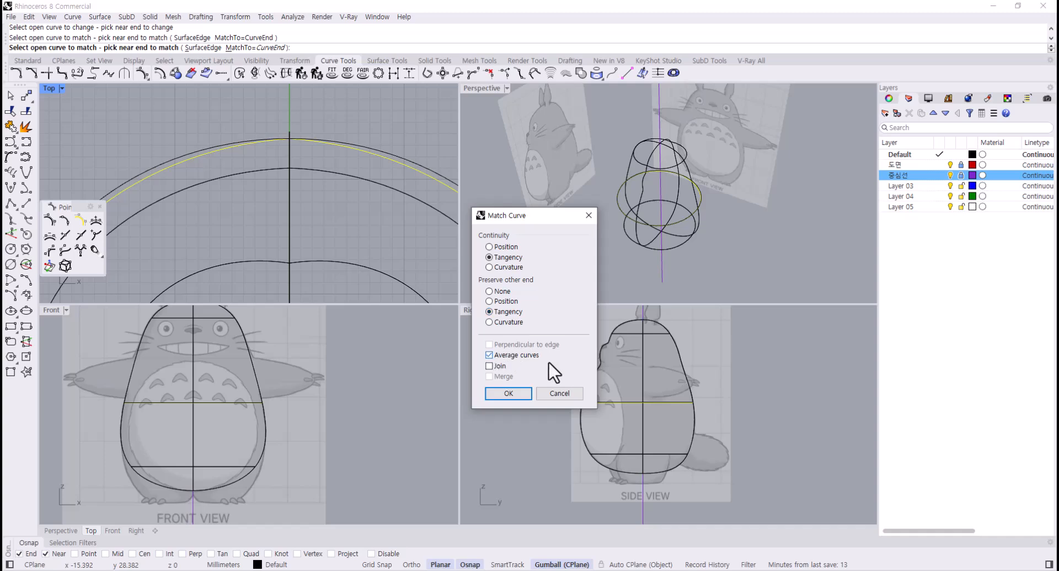
pyautogui.click(514, 392)
# - Match the back ends of the lower-body and head cross-section halves with Tangency continuity and averaged curves
pyautogui.rightClick(279, 175)
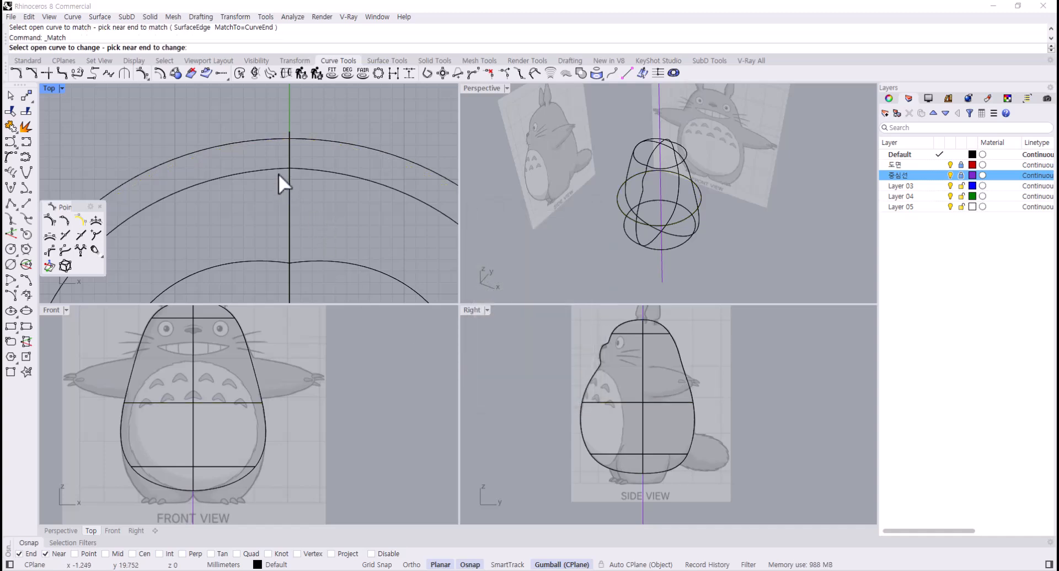
pyautogui.click(278, 171)
pyautogui.click(308, 172)
pyautogui.click(507, 392)
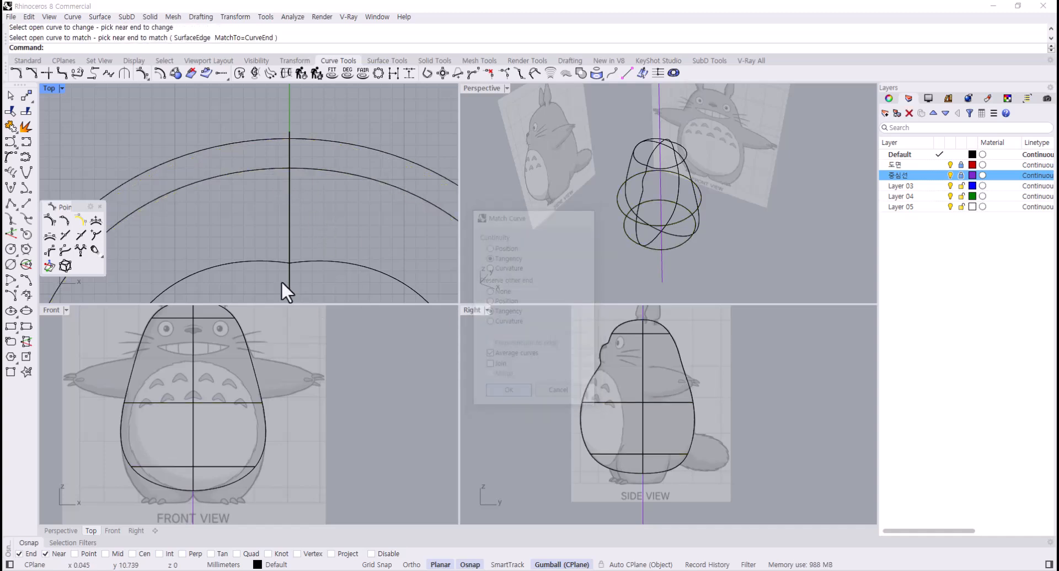
pyautogui.rightClick(282, 268)
pyautogui.click(298, 263)
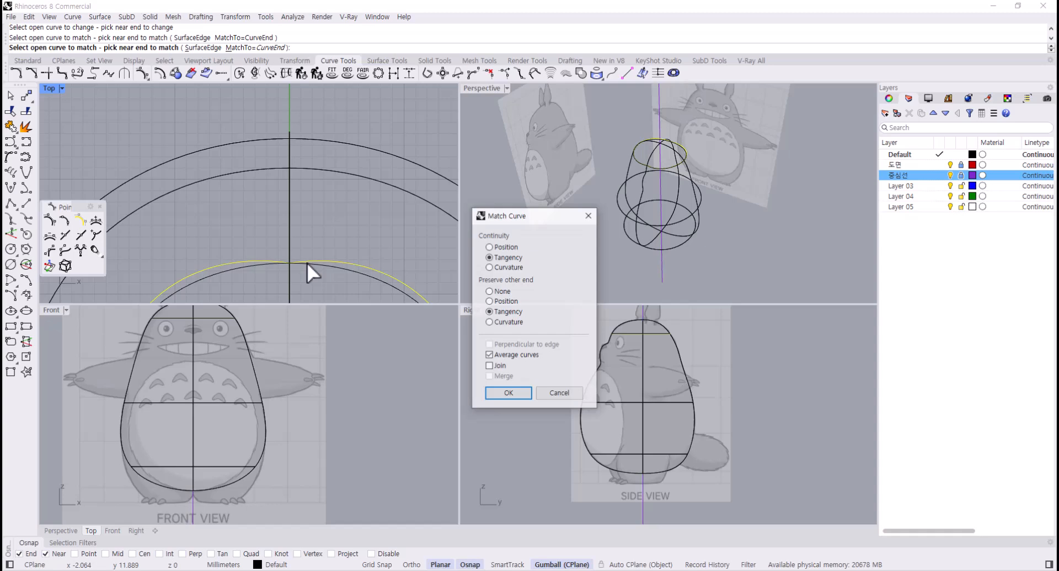
pyautogui.click(507, 392)
# - Match the front ends of the head cross-section halves with Tangency continuity and averaged curves
pyautogui.scroll(-2, 353, 248)
pyautogui.scroll(-2, 331, 210)
pyautogui.scroll(4, 312, 231)
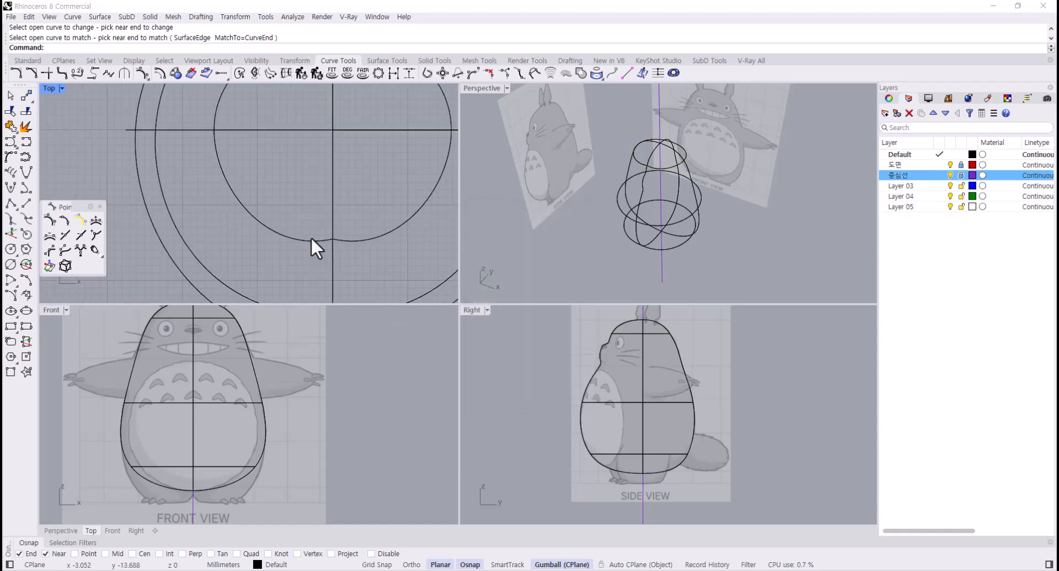
pyautogui.rightClick(319, 243)
pyautogui.click(320, 241)
pyautogui.click(344, 243)
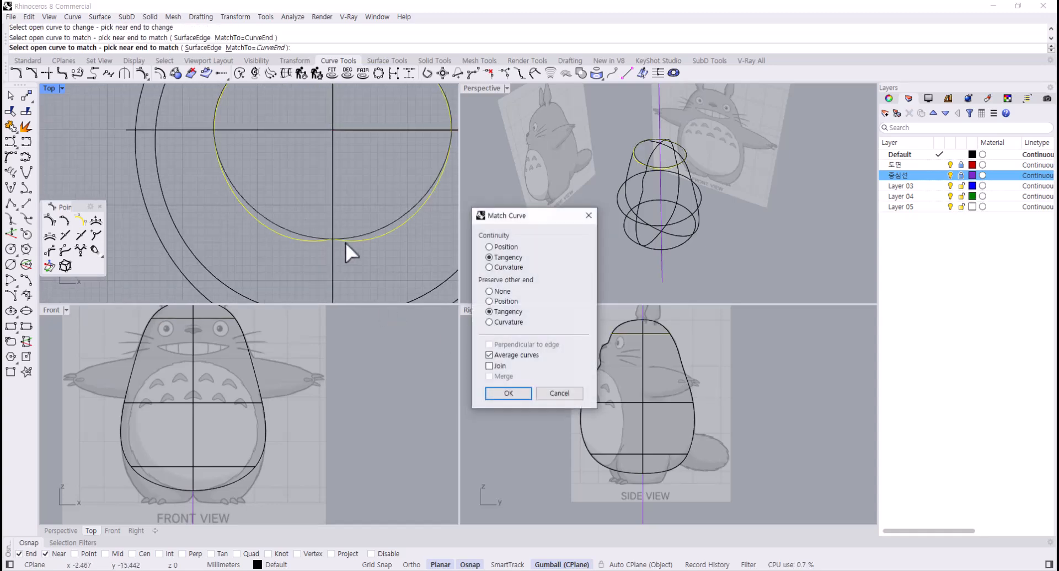
pyautogui.click(507, 393)
# - Match the front ends of the lower-body and belly cross-section halves with averaged Tangency continuity
pyautogui.scroll(2, 305, 206)
pyautogui.rightClick(314, 227)
pyautogui.click(313, 223)
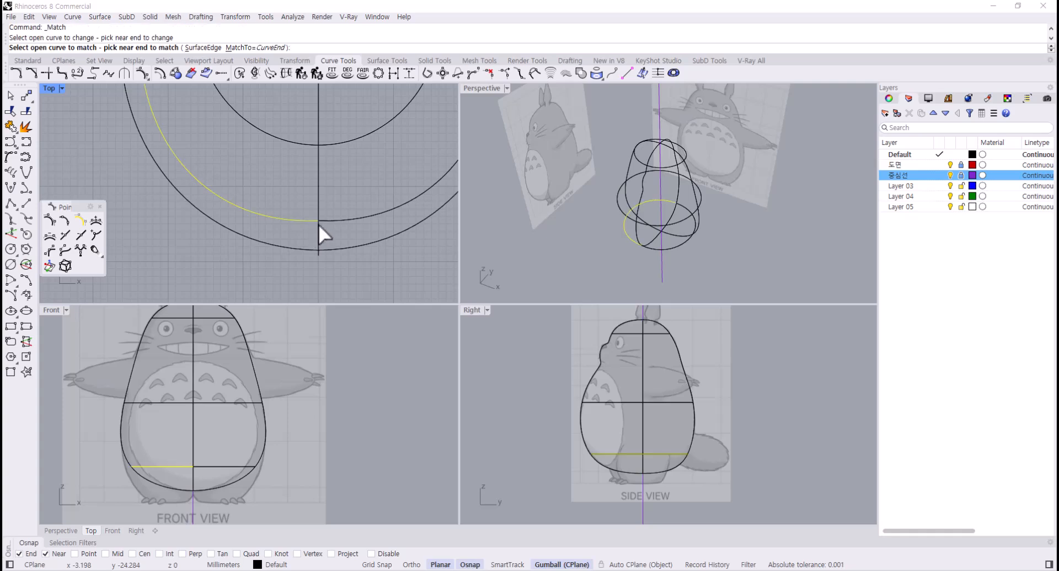
pyautogui.click(335, 222)
pyautogui.click(523, 397)
pyautogui.rightClick(292, 259)
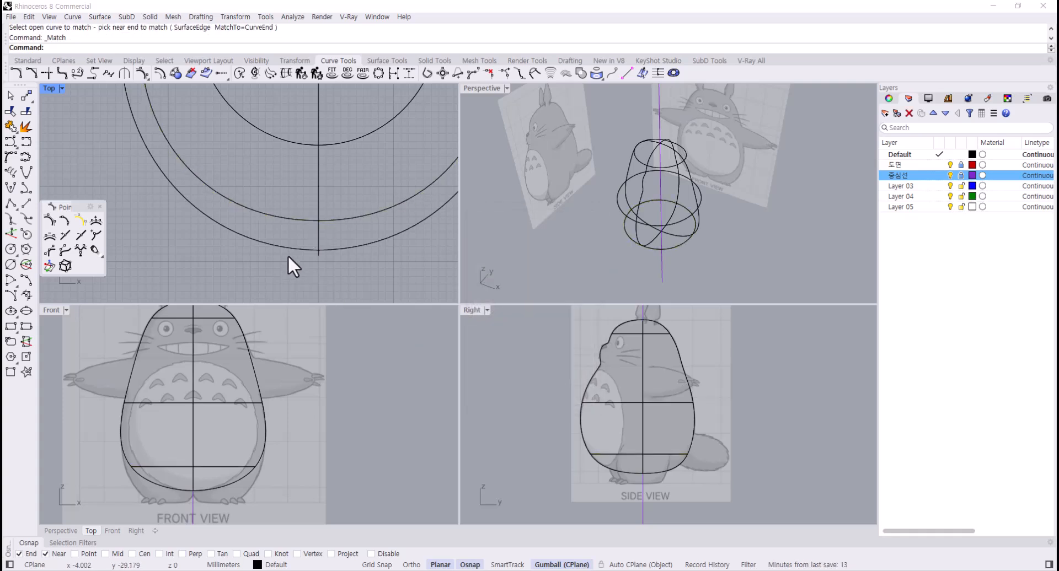
pyautogui.click(312, 250)
pyautogui.click(347, 252)
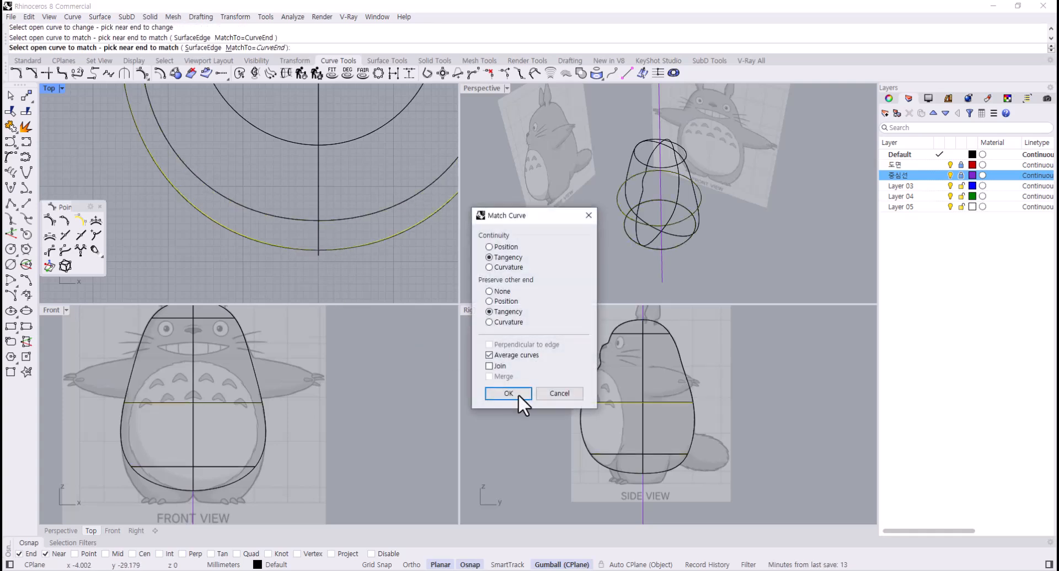
pyautogui.click(508, 393)
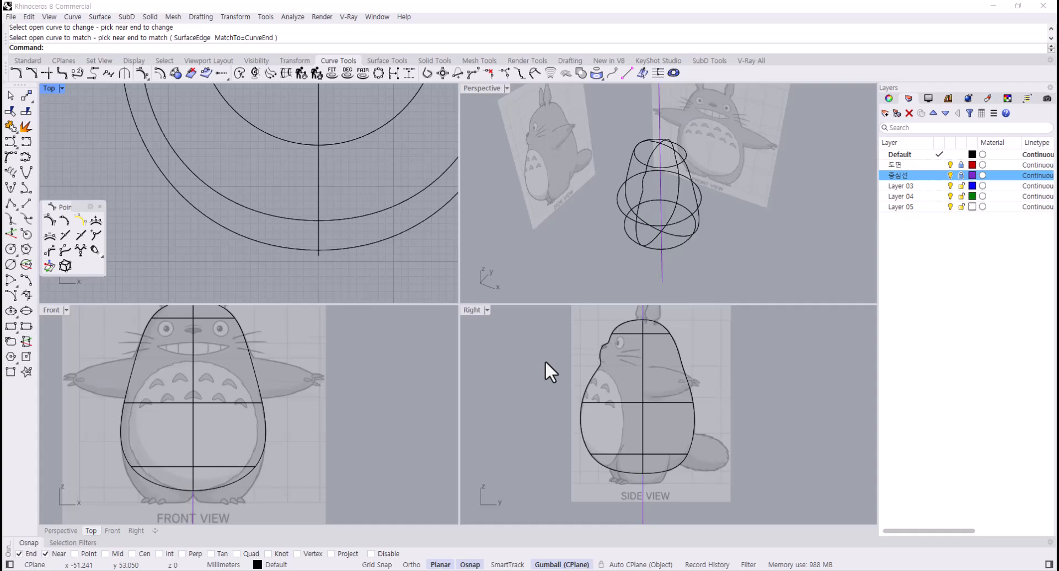
pyautogui.click(673, 270)
pyautogui.moveTo(714, 247); pyautogui.dragTo(729, 270)
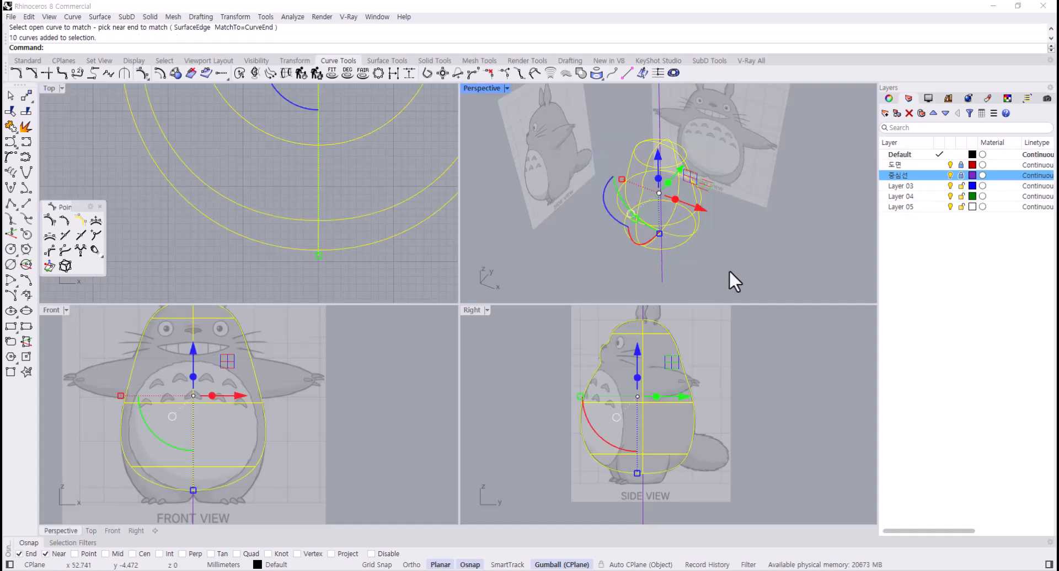
pyautogui.press('Return')
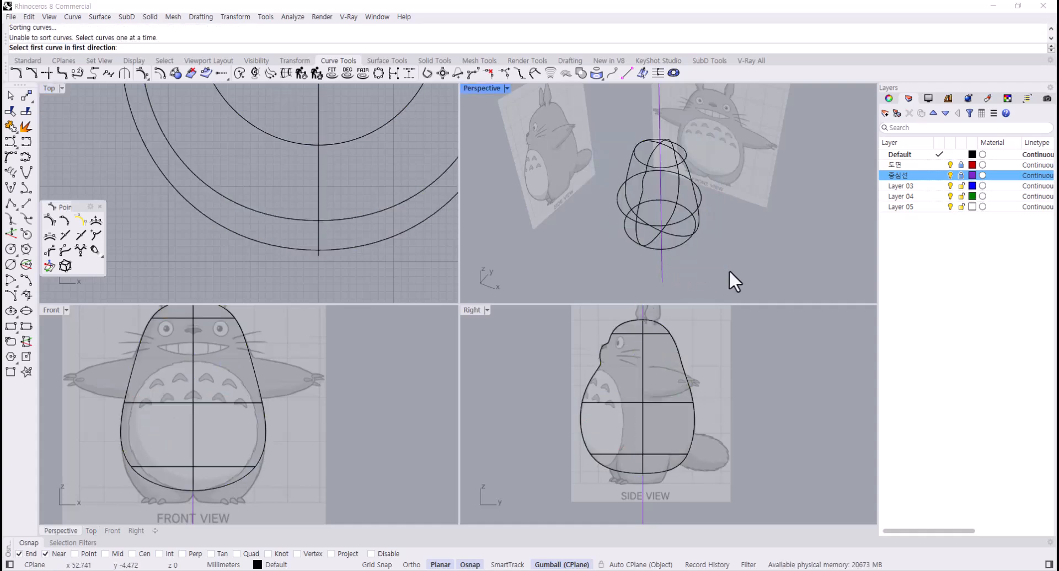
pyautogui.click(649, 165)
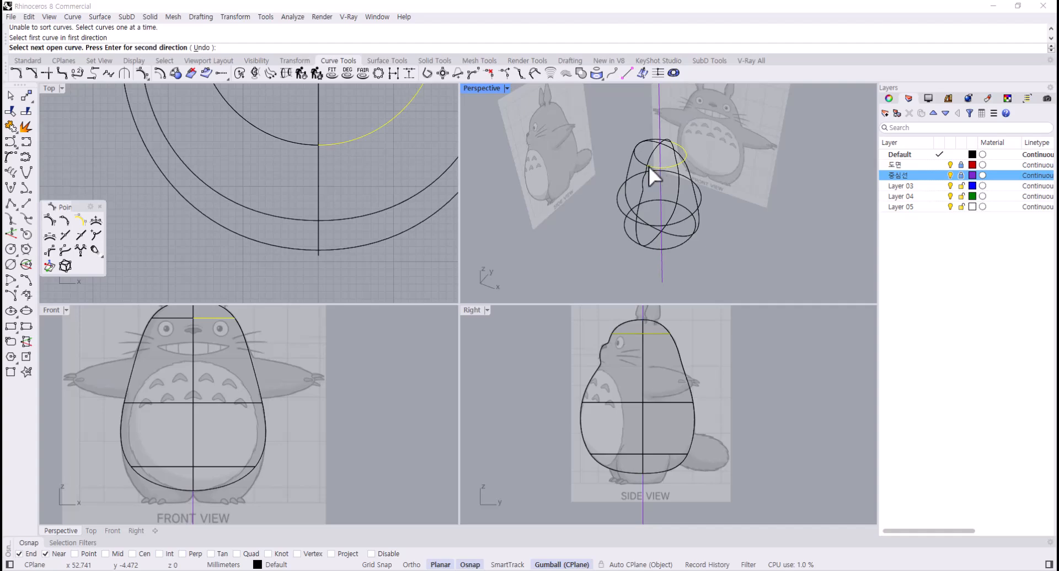
pyautogui.press('Escape')
# - Maximize the perspective view and join the two halves of the head cross-section into one closed curve
pyautogui.doubleClick(480, 89)
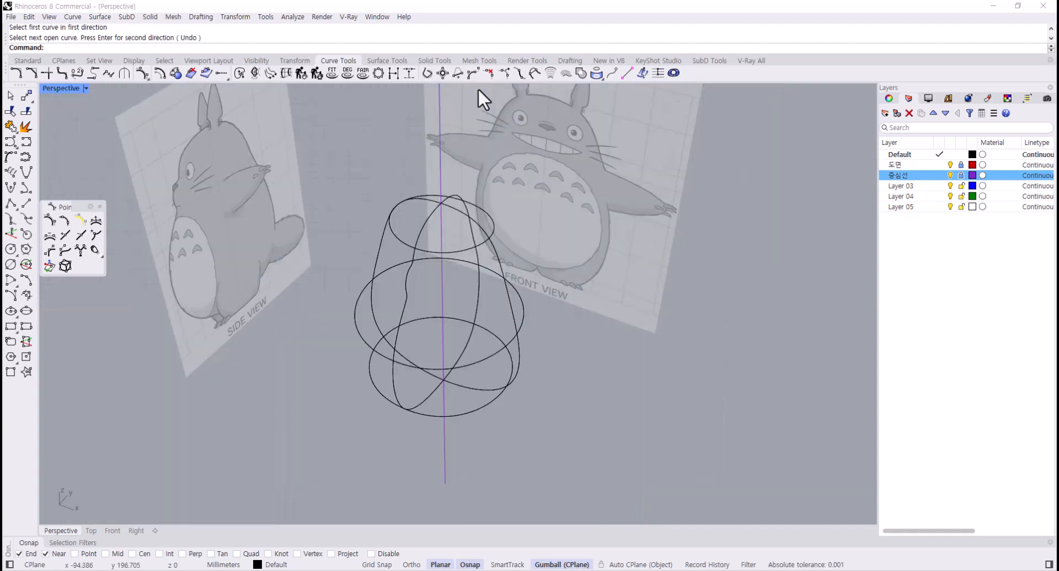
pyautogui.click(437, 253)
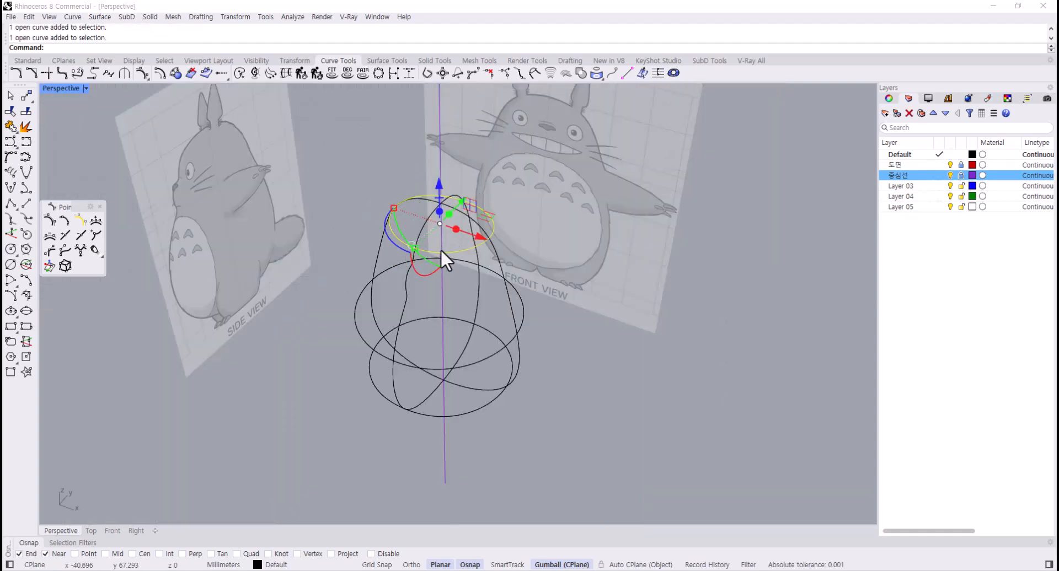
pyautogui.hotkey('ctrl', 'j')
pyautogui.moveTo(378, 343); pyautogui.dragTo(458, 280, button='right')
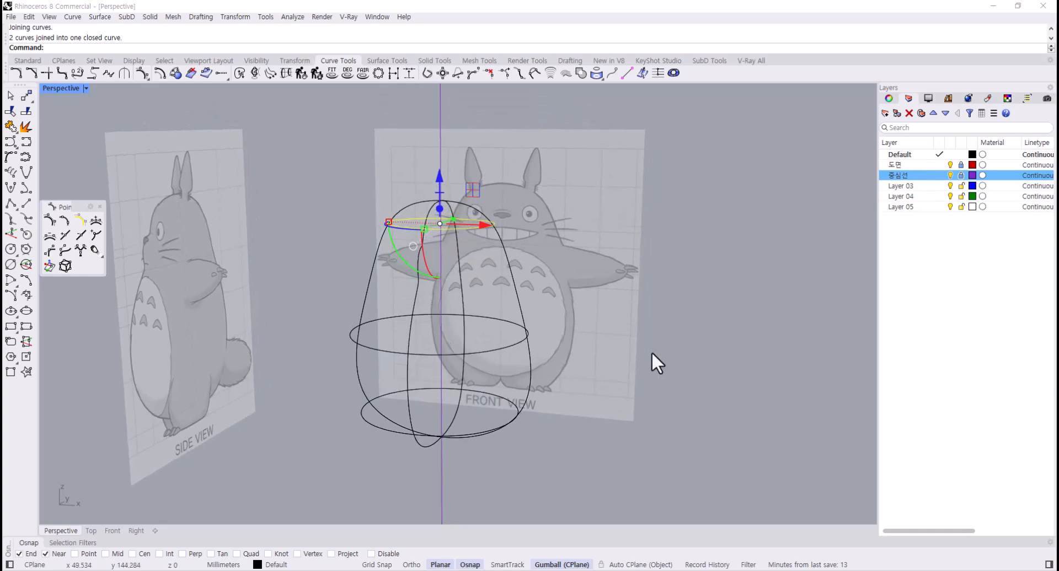
pyautogui.click(651, 352)
# - Join the halves of the belly cross-section and those of the lower-body cross-section into closed curves
pyautogui.click(376, 349)
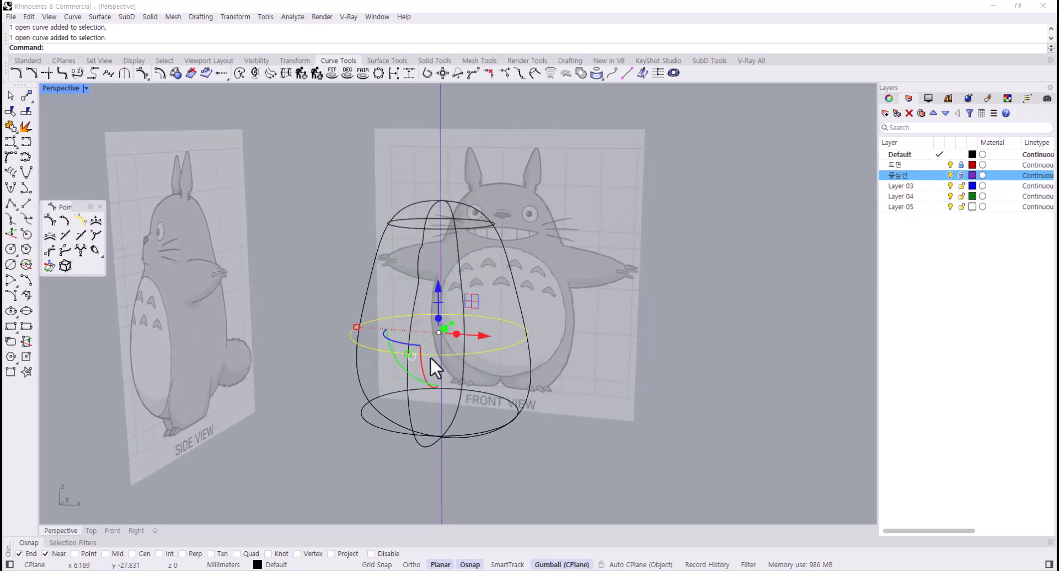
pyautogui.hotkey('ctrl', 'j')
pyautogui.moveTo(378, 441); pyautogui.dragTo(376, 414, button='right')
pyautogui.click(376, 417)
pyautogui.keyDown('shift'); pyautogui.click(488, 420); pyautogui.keyUp('shift')
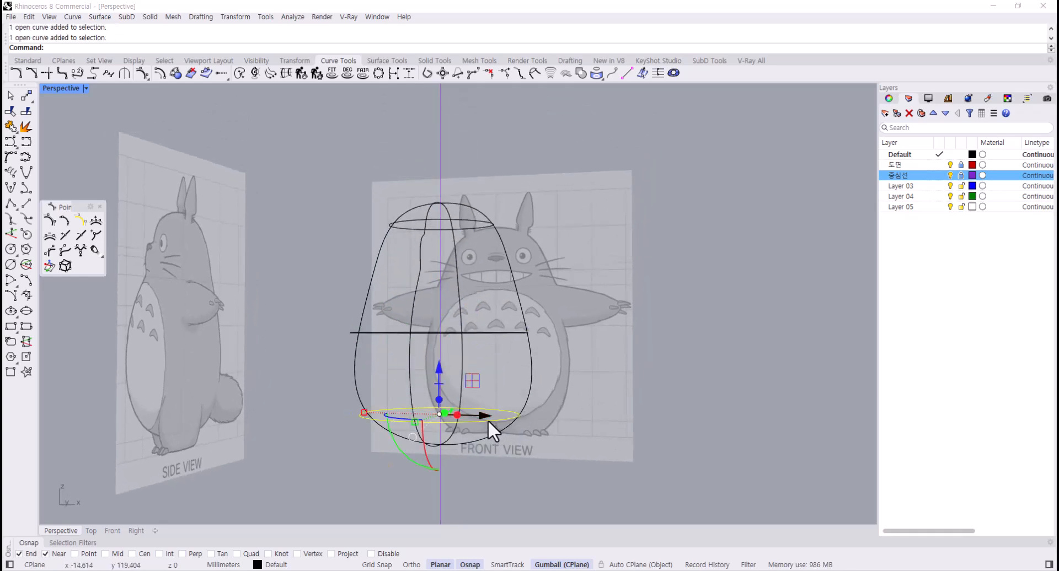
pyautogui.hotkey('ctrl', 'j')
pyautogui.click(622, 394)
# - Create a network surface from all seven body curves, with tolerances of 0.01 for edge curves and 0.1 for interior curves
pyautogui.moveTo(622, 394); pyautogui.dragTo(469, 463, button='right')
pyautogui.moveTo(531, 473); pyautogui.dragTo(254, 165)
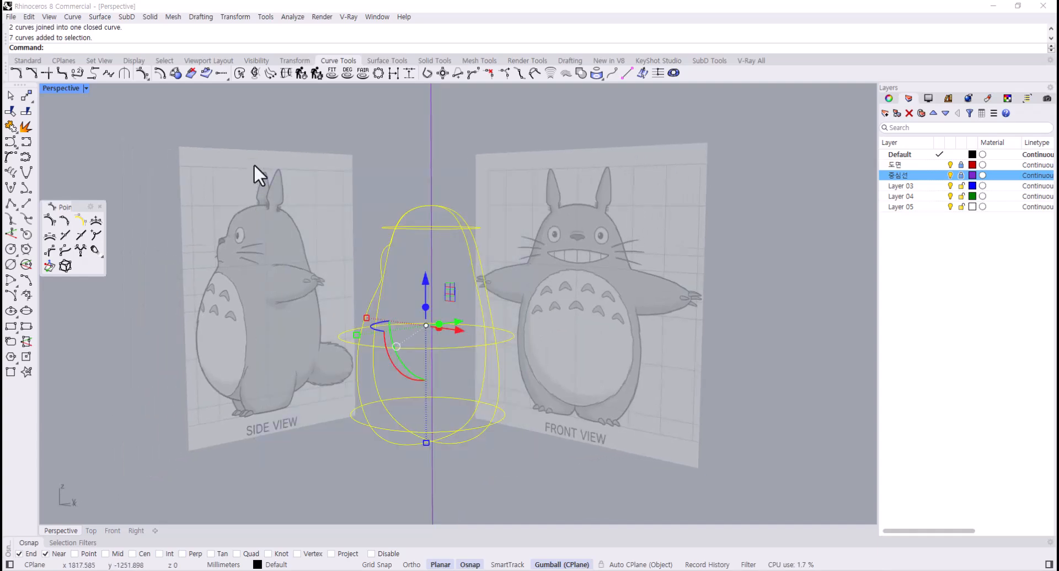
pyautogui.write('NetworkSrf')
pyautogui.press('Return')
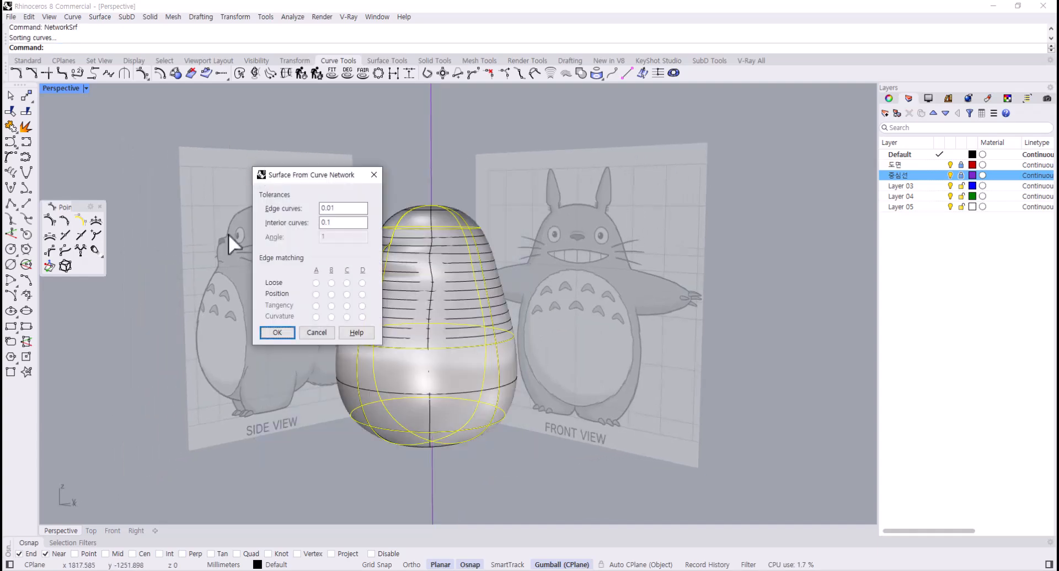
pyautogui.click(276, 332)
# - Switch the perspective view to Rendered display mode and inspect the body surface around the muzzle
pyautogui.moveTo(629, 347); pyautogui.dragTo(248, 171, button='right')
pyautogui.scroll(5, 408, 306)
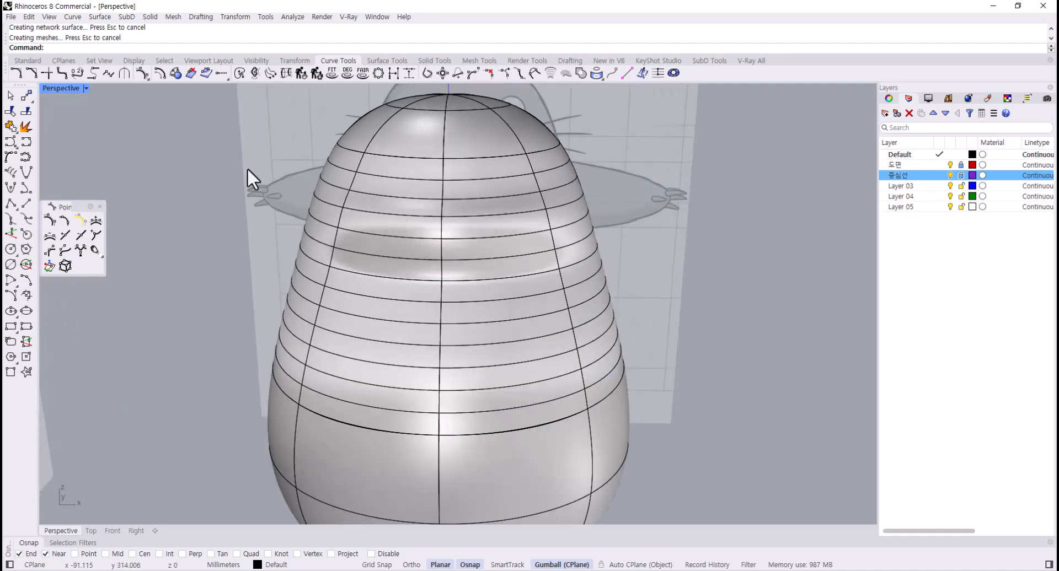
pyautogui.click(87, 89)
pyautogui.click(74, 159)
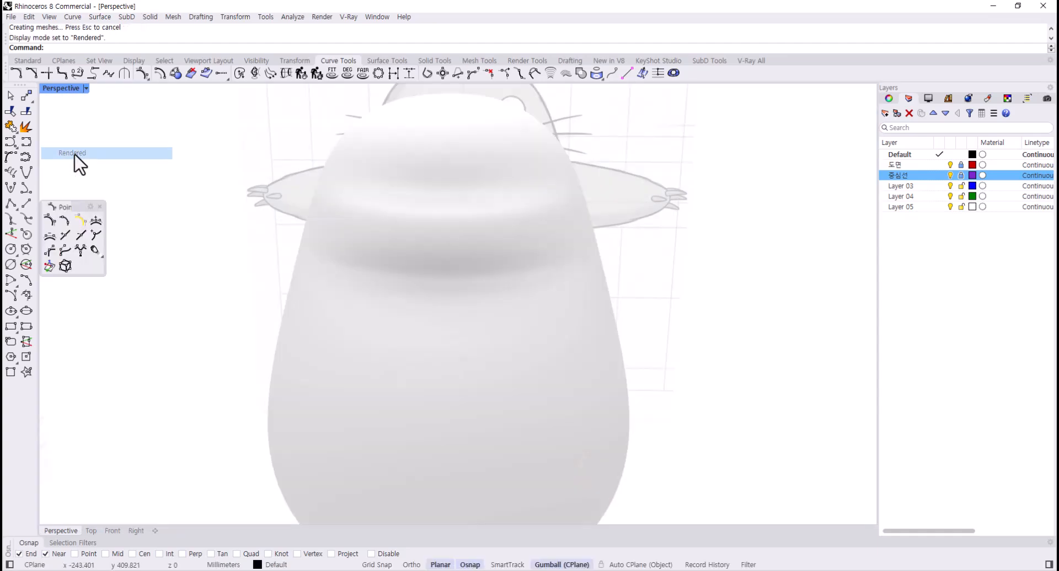
pyautogui.moveTo(671, 315); pyautogui.dragTo(480, 297, button='right')
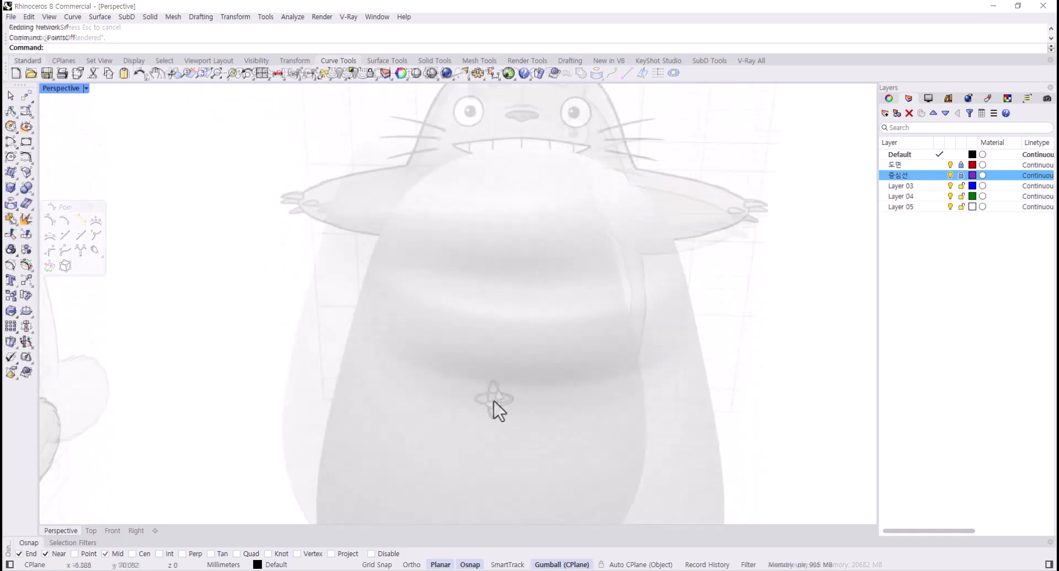
pyautogui.moveTo(494, 409); pyautogui.dragTo(445, 368, button='right')
# - Show the body surface's control points and select those on both sides of the muzzle
pyautogui.click(511, 385)
pyautogui.press('F10')
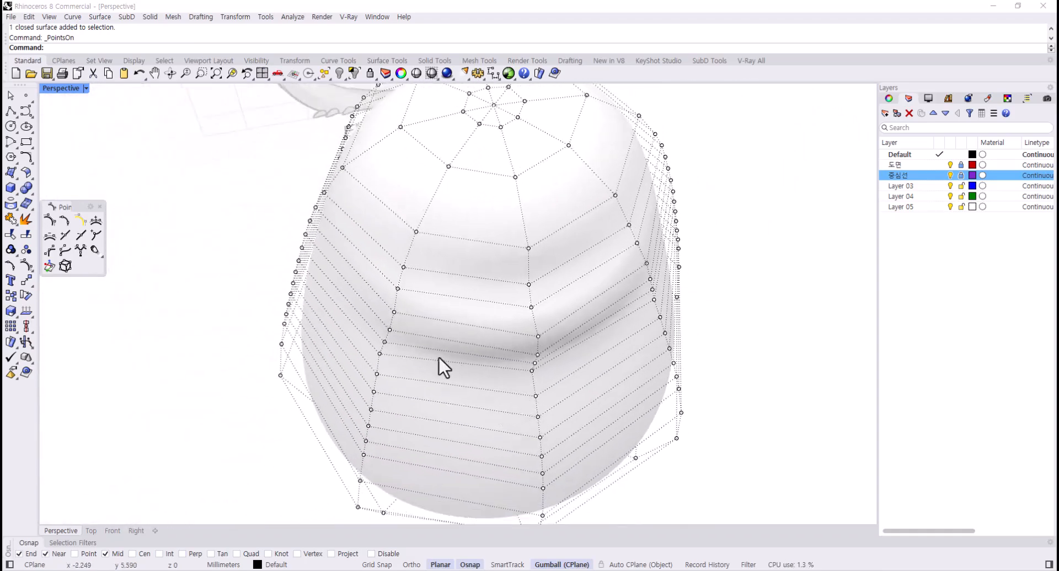
pyautogui.click(393, 312)
pyautogui.keyDown('shift'); pyautogui.click(389, 330); pyautogui.keyUp('shift')
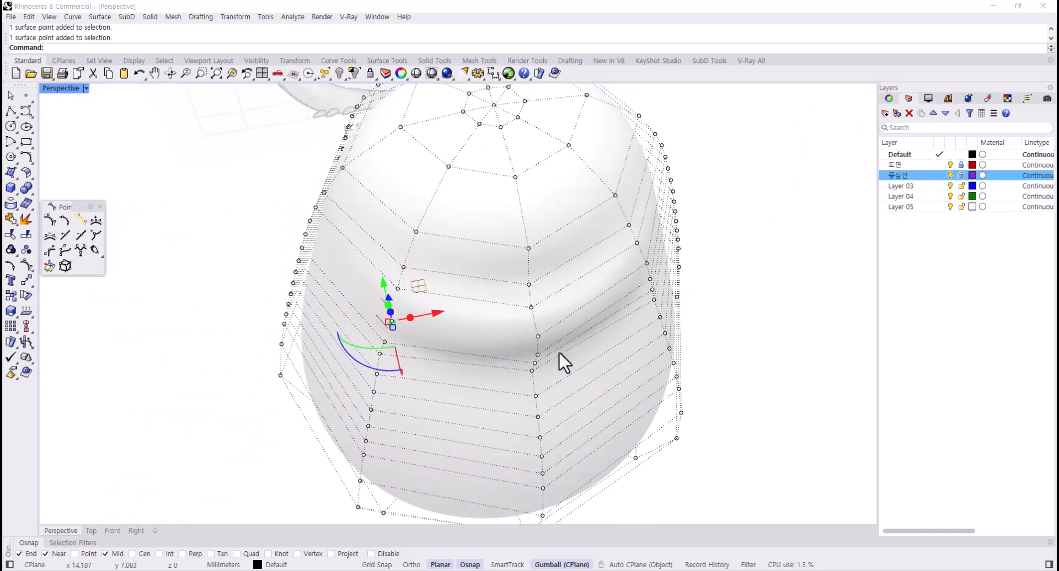
pyautogui.moveTo(558, 352); pyautogui.dragTo(561, 381, button='right')
pyautogui.keyDown('shift'); pyautogui.click(659, 327); pyautogui.keyUp('shift')
pyautogui.moveTo(573, 319); pyautogui.dragTo(585, 319)
pyautogui.moveTo(558, 451); pyautogui.dragTo(659, 409, button='right')
pyautogui.hotkey('ctrl', 'z')
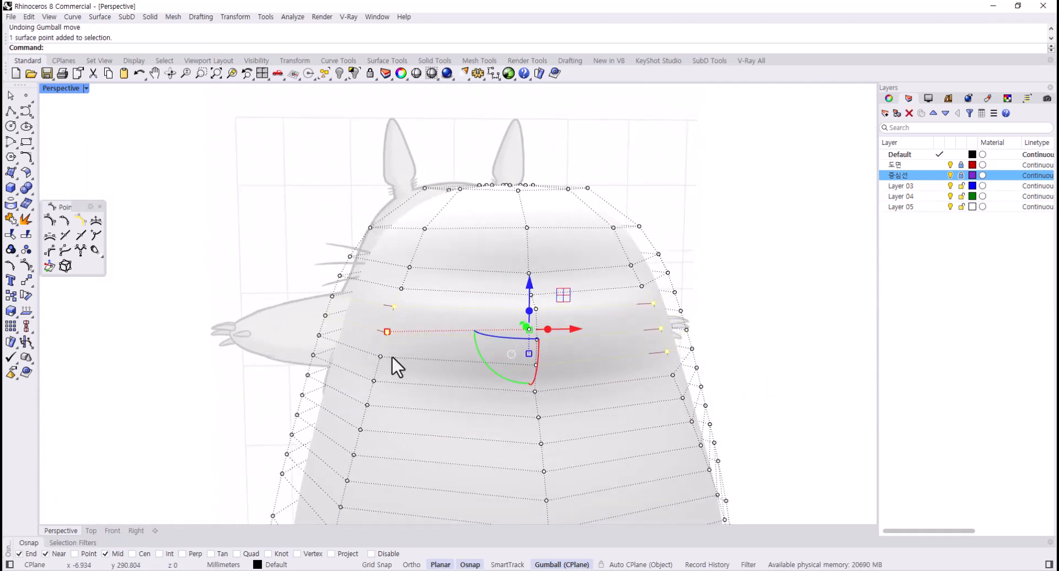
# - Complete the selection to three control points on each side of the muzzle and shift them slightly forward along the Y axis
pyautogui.keyDown('shift'); pyautogui.click(380, 359); pyautogui.keyUp('shift')
pyautogui.moveTo(491, 364); pyautogui.dragTo(512, 338, button='right')
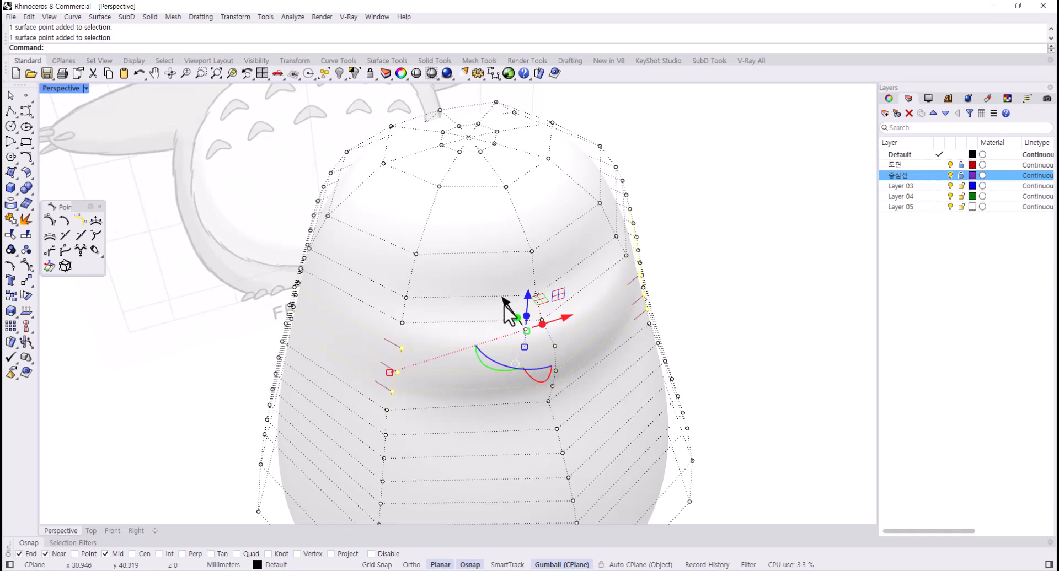
pyautogui.moveTo(502, 297); pyautogui.dragTo(509, 305)
pyautogui.moveTo(685, 331); pyautogui.dragTo(558, 309, button='right')
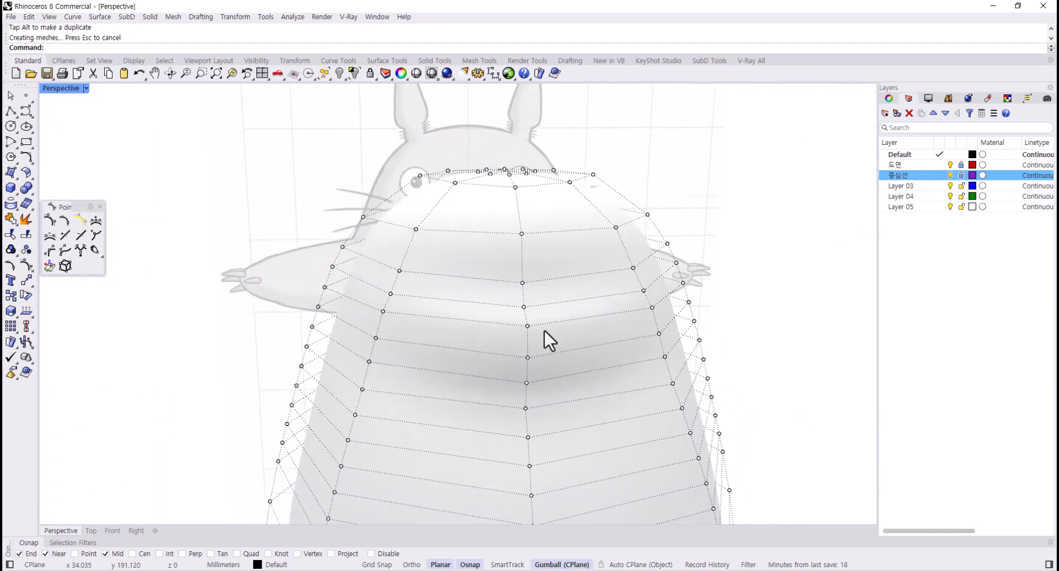
# - Hide the control points and return to the four-viewport layout
pyautogui.press('F11')
pyautogui.moveTo(552, 364)
pyautogui.mouseDown(button='right')
pyautogui.moveTo(494, 298)
pyautogui.moveTo(539, 359)
pyautogui.mouseUp(button='right')
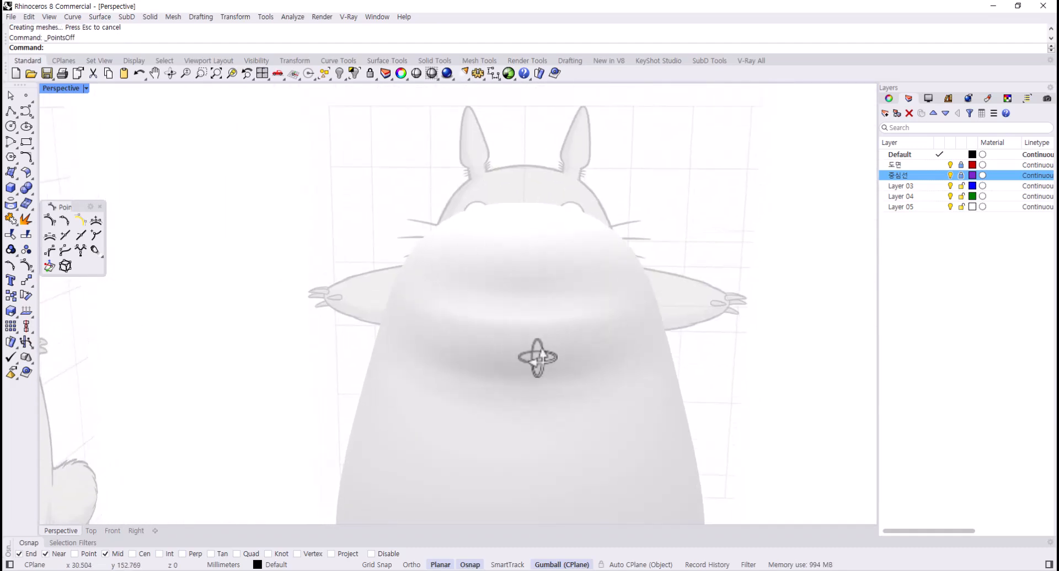
pyautogui.doubleClick(68, 90)
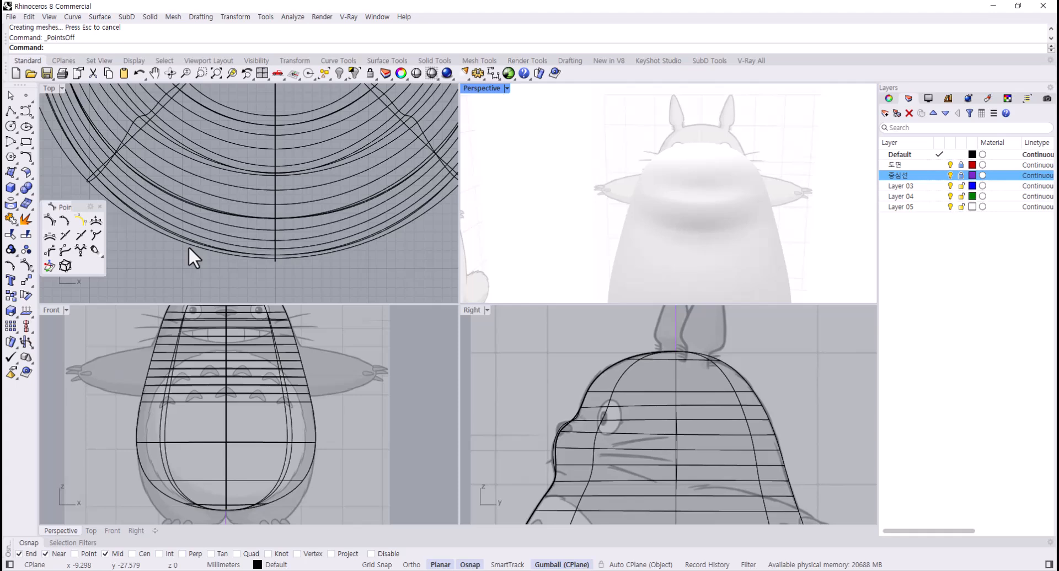
# - Select the body surface and maximize the Right view around the muzzle to compare its profile with the reference
pyautogui.scroll(8, 523, 459)
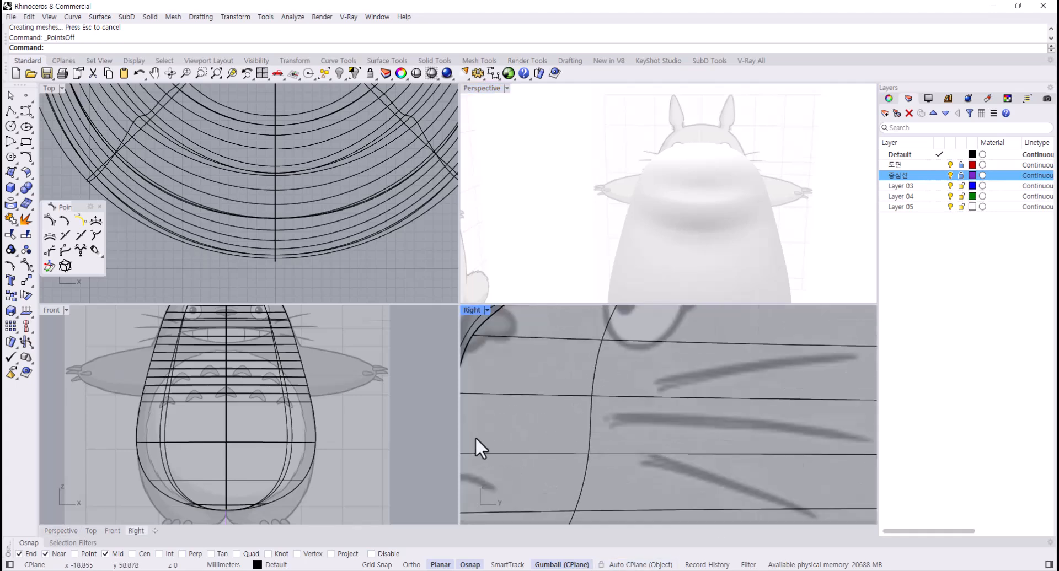
pyautogui.click(605, 406)
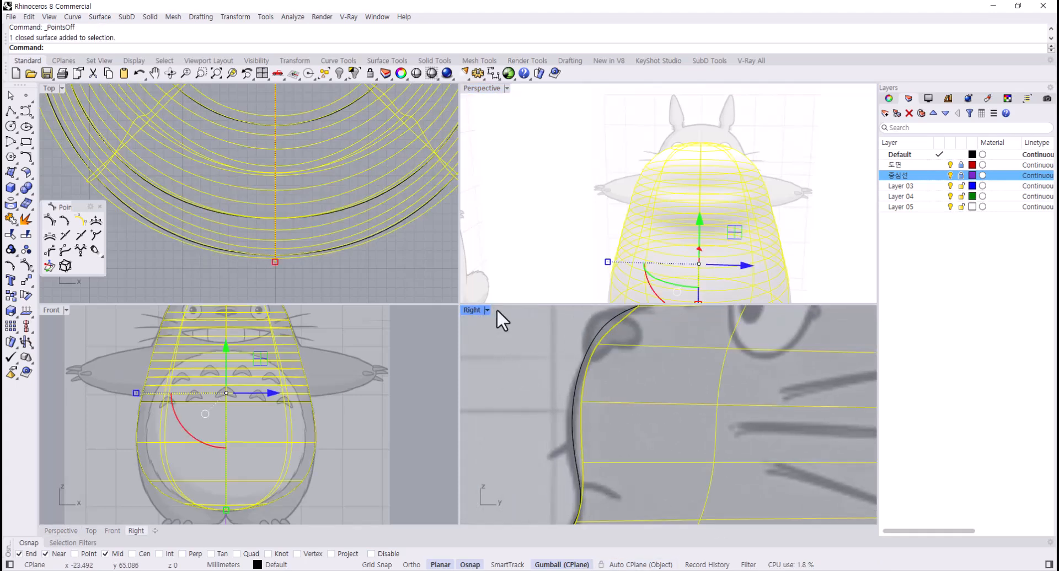
pyautogui.doubleClick(470, 310)
pyautogui.scroll(-5, 378, 395)
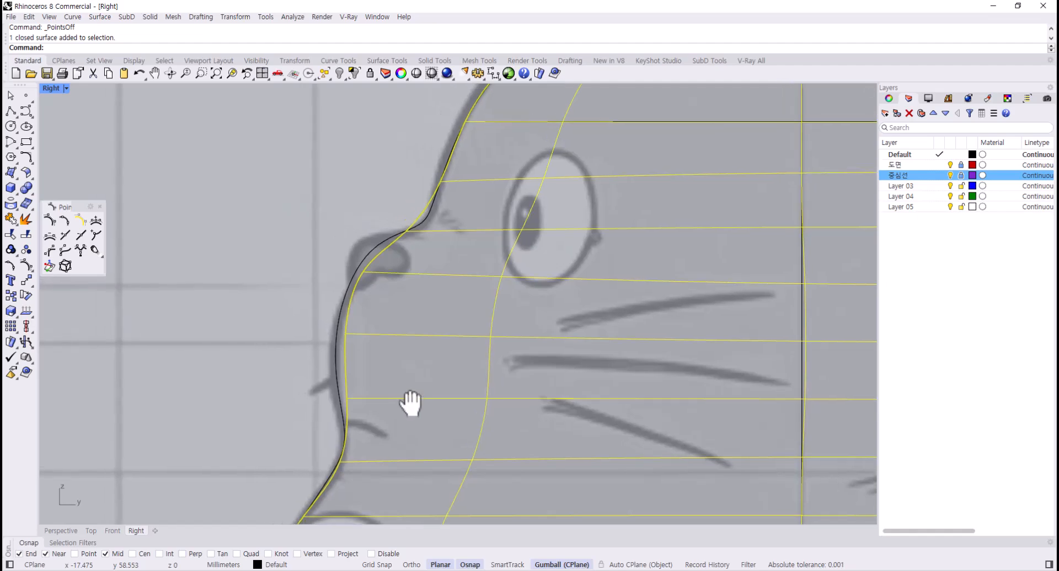
pyautogui.scroll(-1, 395, 391)
pyautogui.scroll(6, 395, 392)
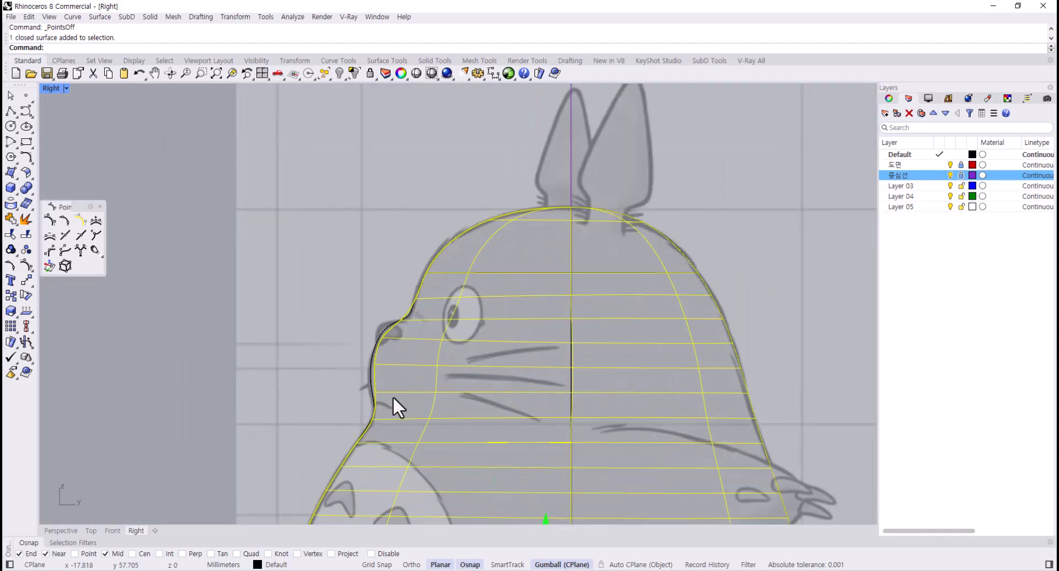
pyautogui.scroll(2, 392, 403)
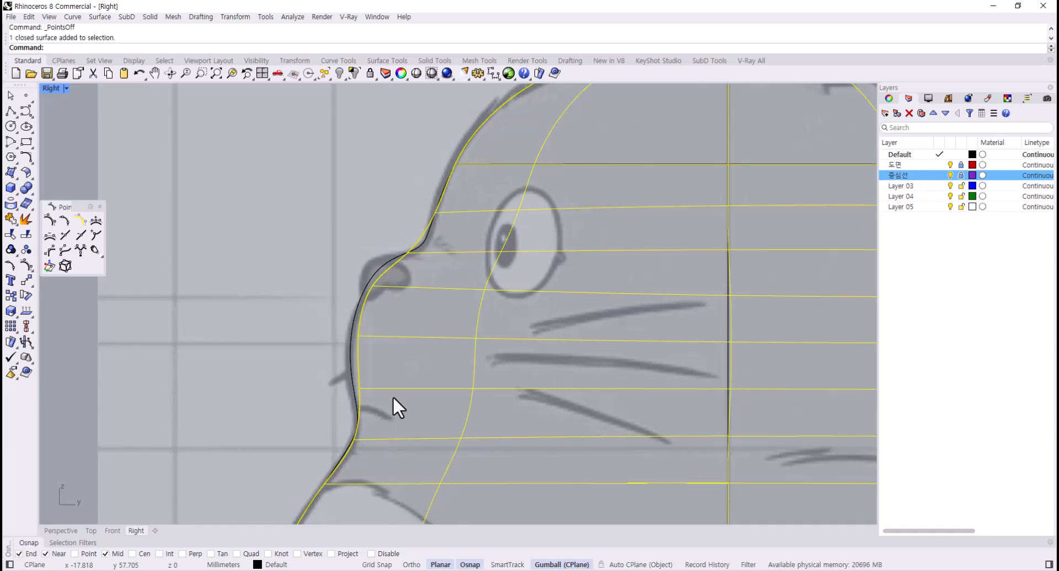
pyautogui.moveTo(397, 385); pyautogui.dragTo(386, 373, button='right')
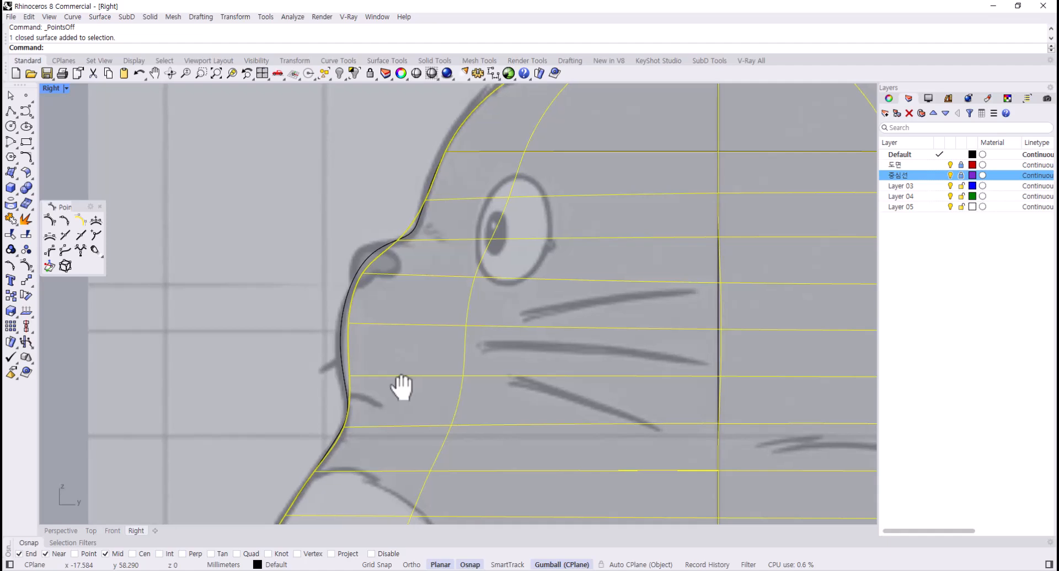
# - Show the surface's control points and move the three points at mid-muzzle height forward by about 0.5 mm
pyautogui.press('F10')
pyautogui.scroll(-5, 263, 320)
pyautogui.moveTo(236, 293); pyautogui.dragTo(365, 317)
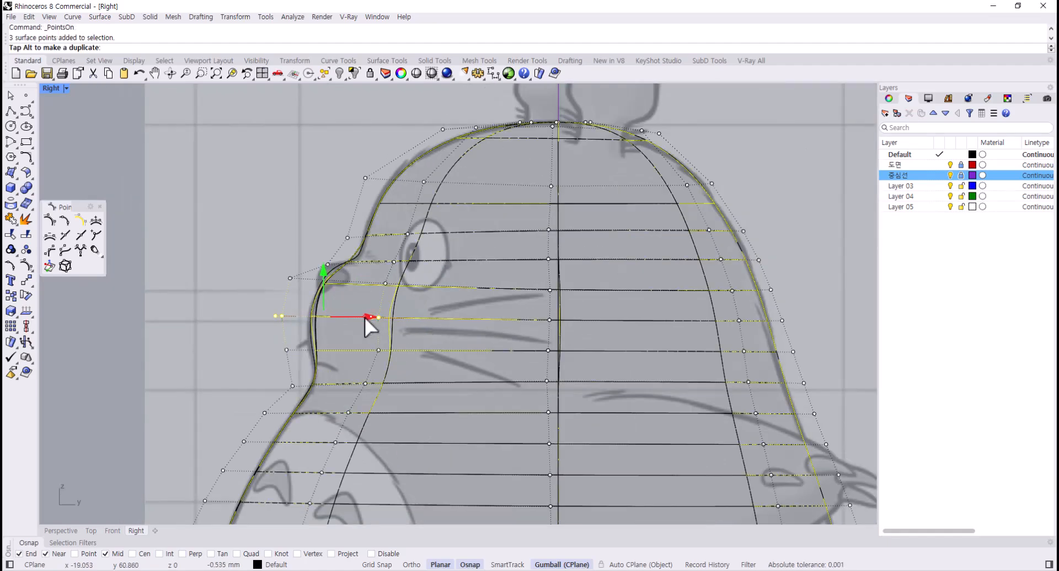
pyautogui.scroll(4, 309, 265)
# - Reposition a single front control point above the nose to bring the surface closer to the side profile
pyautogui.moveTo(324, 244); pyautogui.dragTo(365, 265)
pyautogui.click(412, 279)
pyautogui.scroll(-2, 404, 281)
pyautogui.moveTo(404, 281); pyautogui.dragTo(344, 320, button='right')
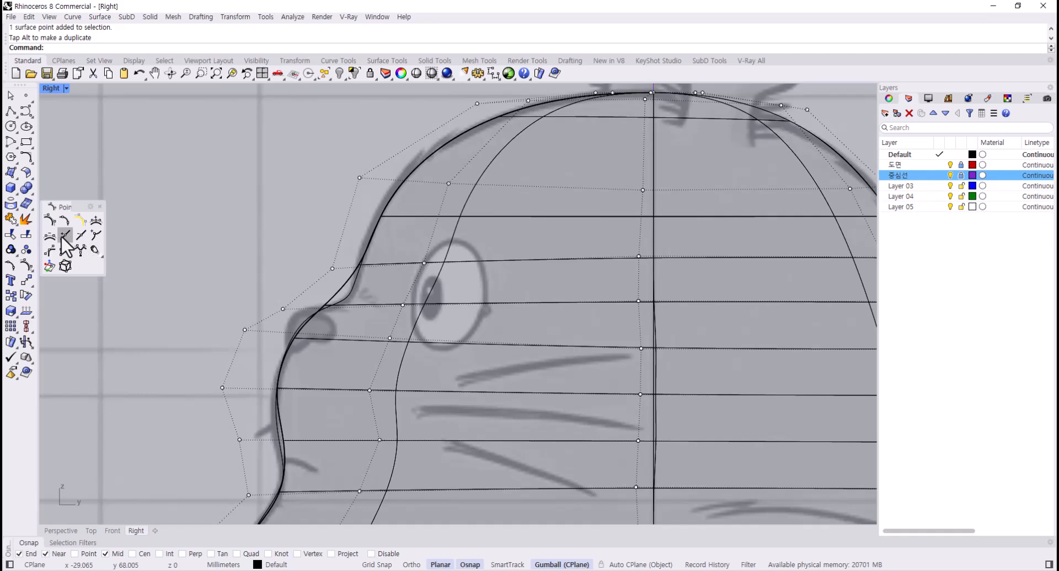
# - Insert a knot in the body surface's U direction at the notch above the nose, with Midpoints=No and Symmetrical=Yes
pyautogui.click(95, 250)
pyautogui.click(338, 286)
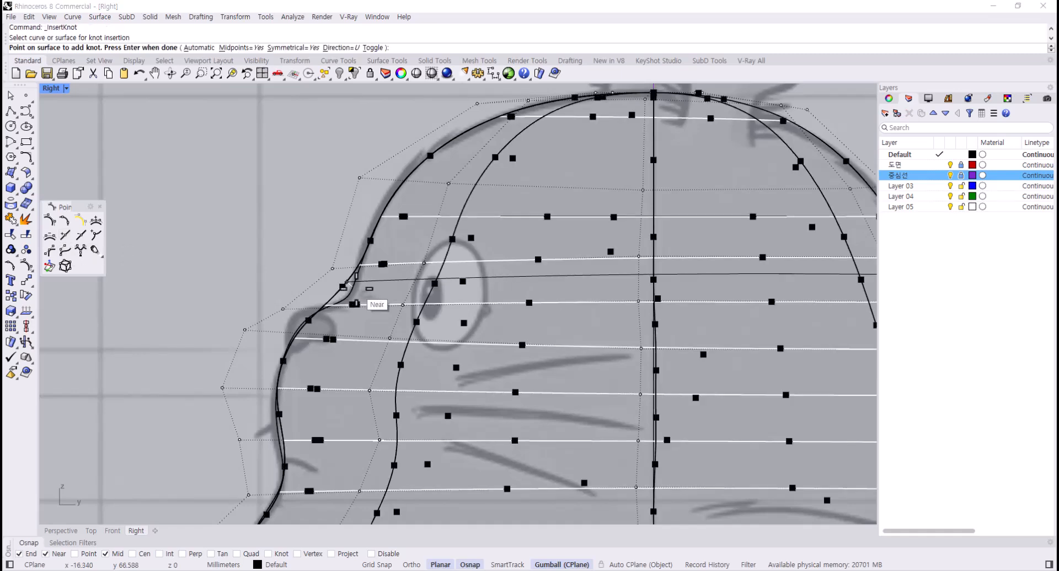
pyautogui.click(242, 48)
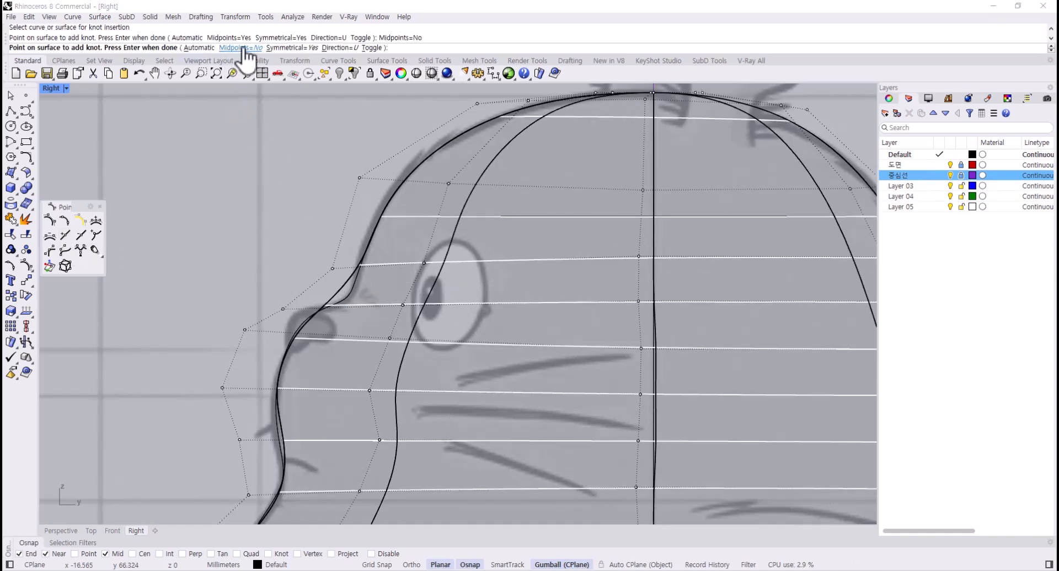
pyautogui.click(333, 288)
pyautogui.press('Return')
# - Select the three front control points of the newly inserted row and move them back along Y to deepen the notch
pyautogui.moveTo(262, 272); pyautogui.dragTo(441, 294)
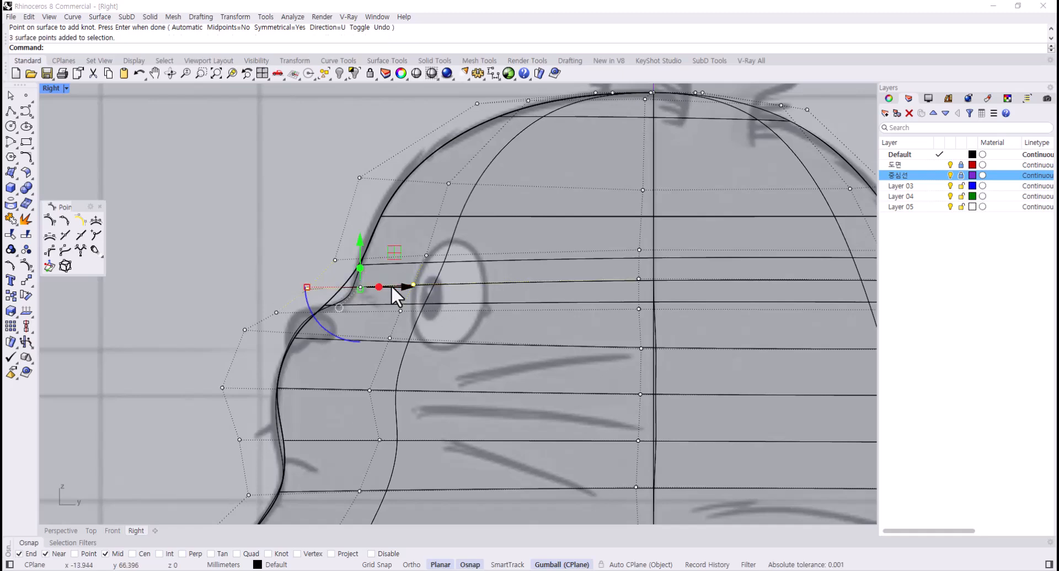
pyautogui.moveTo(392, 284); pyautogui.dragTo(419, 292)
pyautogui.scroll(-1, 471, 298)
pyautogui.scroll(-2, 471, 300)
pyautogui.moveTo(471, 300); pyautogui.dragTo(387, 331, button='right')
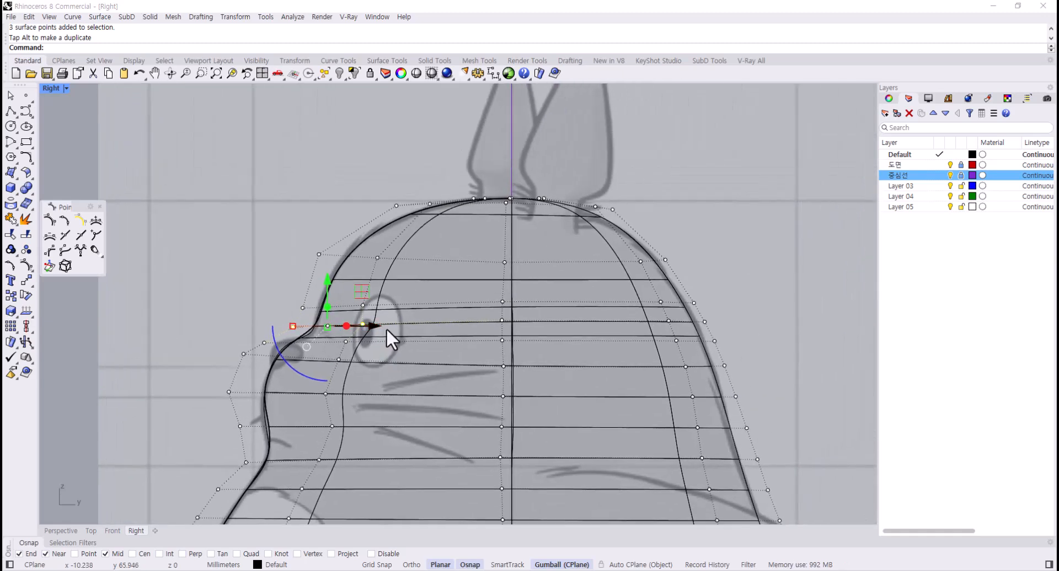
# - Adjust individual control points of the inserted row so the notch above the nose follows the side profile
pyautogui.scroll(8, 387, 330)
pyautogui.click(388, 331)
pyautogui.moveTo(390, 329); pyautogui.dragTo(353, 320)
pyautogui.click(148, 312)
pyautogui.moveTo(148, 310); pyautogui.dragTo(228, 331)
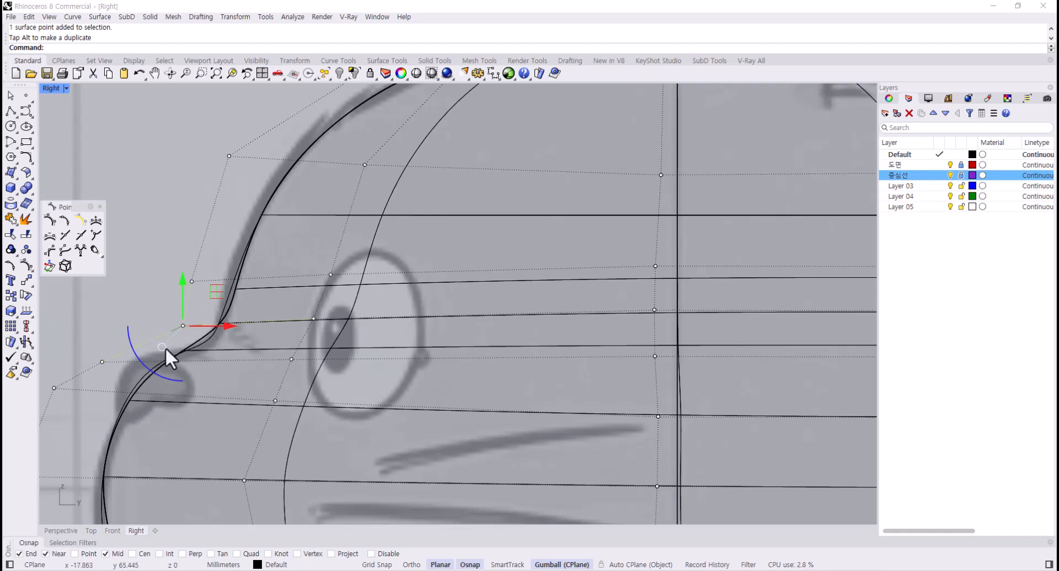
pyautogui.scroll(-3, 164, 346)
pyautogui.scroll(2, 201, 323)
# - Select the two control points in front of the nose and shift them along Y to fit the nose outline
pyautogui.click(148, 285)
pyautogui.moveTo(192, 316); pyautogui.dragTo(219, 319)
pyautogui.scroll(-2, 223, 351)
pyautogui.moveTo(231, 381); pyautogui.dragTo(231, 346, button='right')
pyautogui.scroll(4, 151, 372)
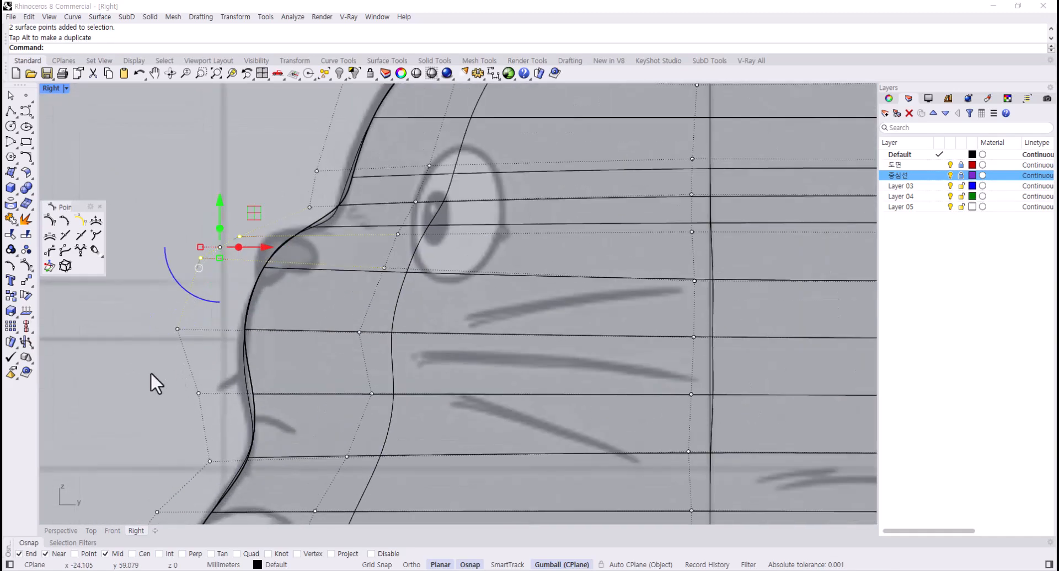
# - Select the three control points at mouth height and move them forward along Y by about 0.3 mm
pyautogui.moveTo(151, 372); pyautogui.dragTo(386, 419)
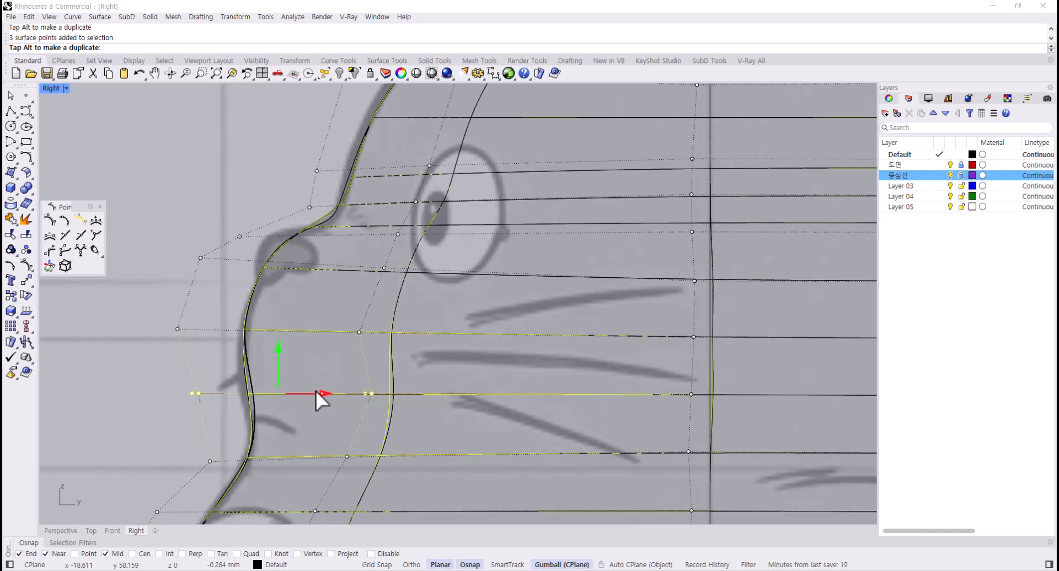
pyautogui.scroll(-2, 314, 403)
pyautogui.scroll(-2, 312, 429)
pyautogui.moveTo(321, 374); pyautogui.dragTo(354, 461, button='right')
pyautogui.scroll(4, 330, 325)
pyautogui.moveTo(330, 326); pyautogui.dragTo(415, 357, button='right')
pyautogui.scroll(2, 369, 352)
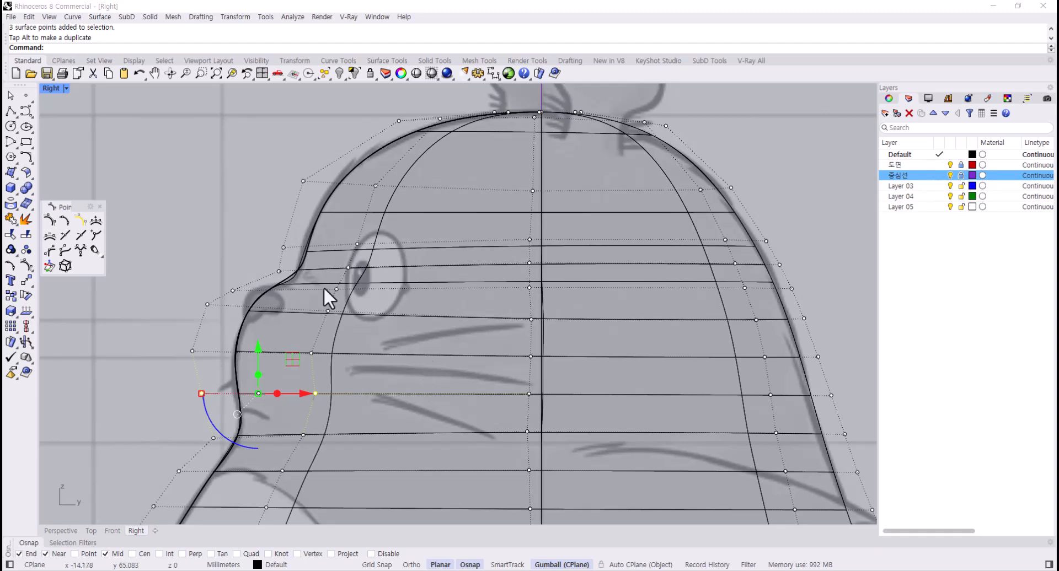
# - Fine-tune the two front control points between the nose and the brow to match the profile curve
pyautogui.scroll(4, 324, 288)
pyautogui.click(234, 260)
pyautogui.moveTo(266, 236); pyautogui.dragTo(260, 255)
pyautogui.click(245, 205)
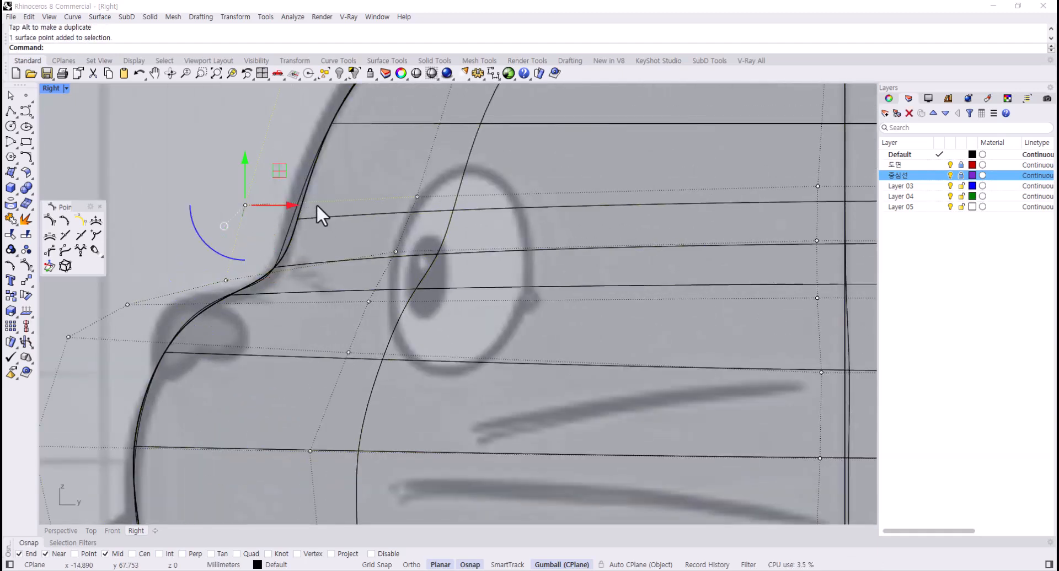
pyautogui.moveTo(279, 171); pyautogui.dragTo(269, 162)
pyautogui.scroll(-4, 238, 229)
pyautogui.moveTo(248, 244); pyautogui.dragTo(289, 256, button='right')
# - Hide the control points, return to the four-viewport layout and inspect the rendered muzzle in perspective
pyautogui.press('F11')
pyautogui.doubleClick(52, 87)
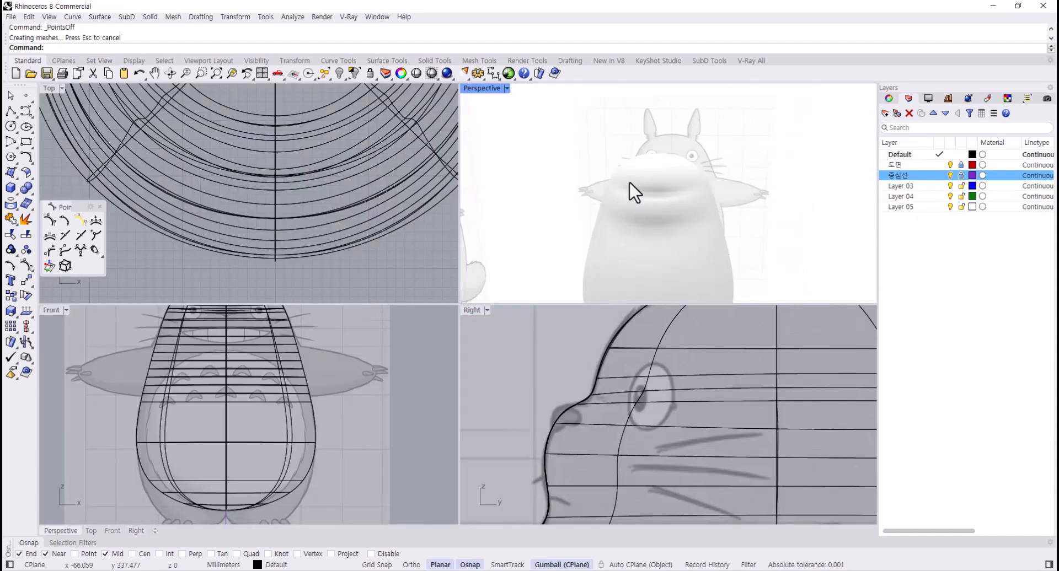
pyautogui.moveTo(609, 236); pyautogui.dragTo(710, 206, button='right')
pyautogui.scroll(5, 596, 371)
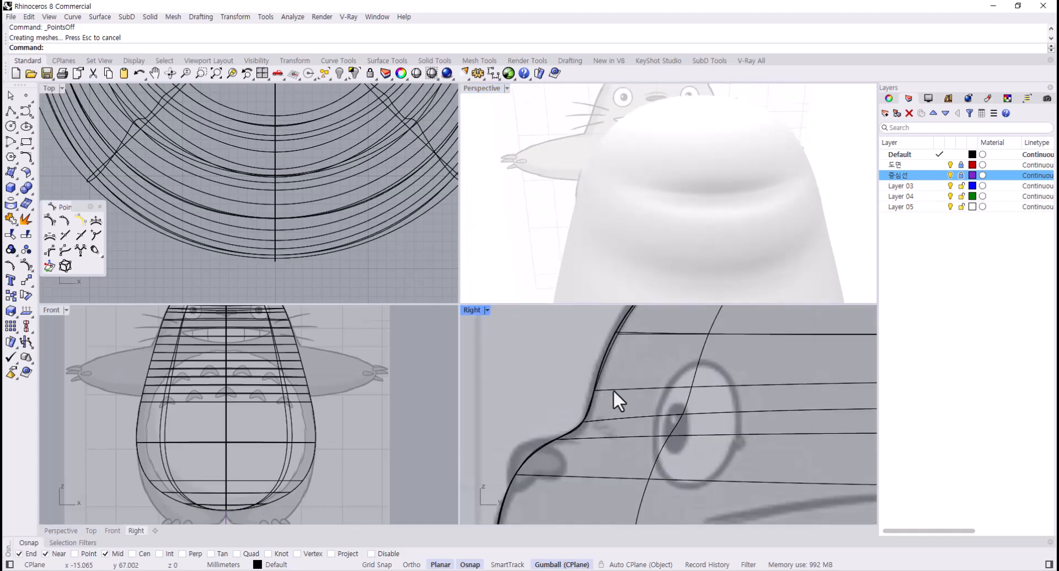
pyautogui.moveTo(656, 231); pyautogui.dragTo(583, 140, button='right')
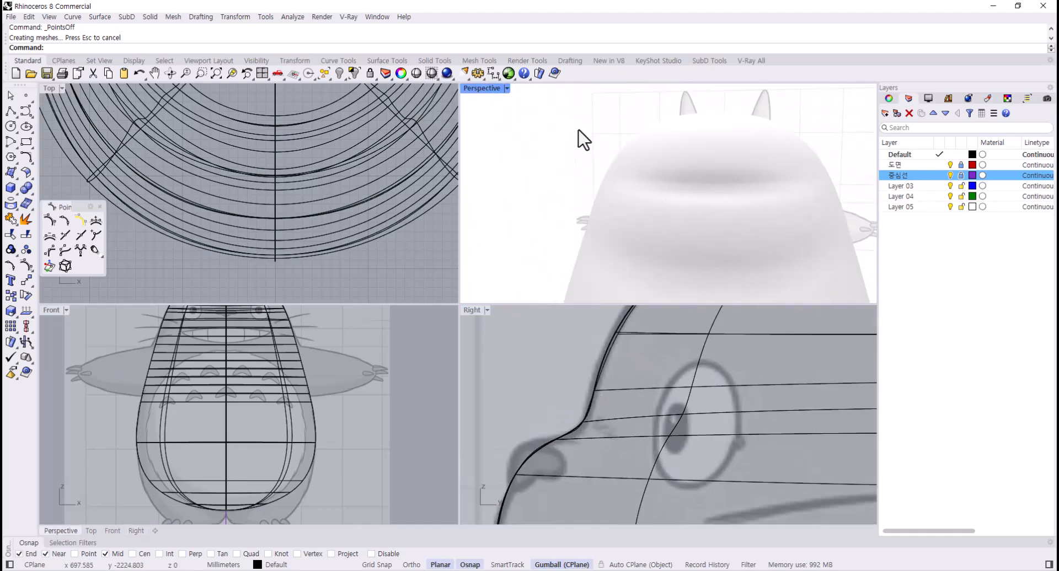
# - Switch the perspective view to Shaded display mode and inspect the whole body surface
pyautogui.click(507, 89)
pyautogui.click(500, 141)
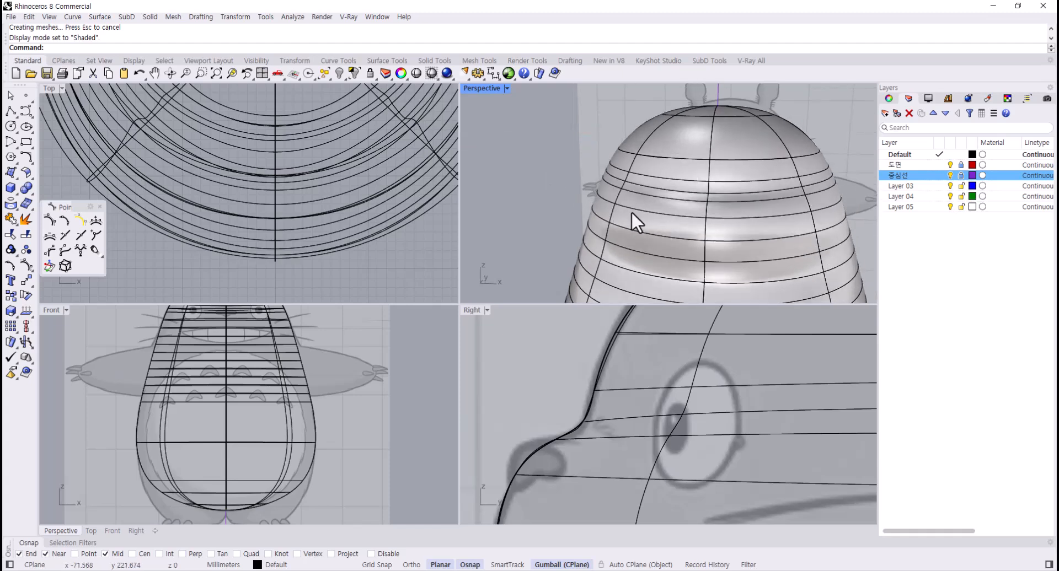
pyautogui.moveTo(631, 211); pyautogui.dragTo(660, 207, button='right')
pyautogui.scroll(-8, 589, 176)
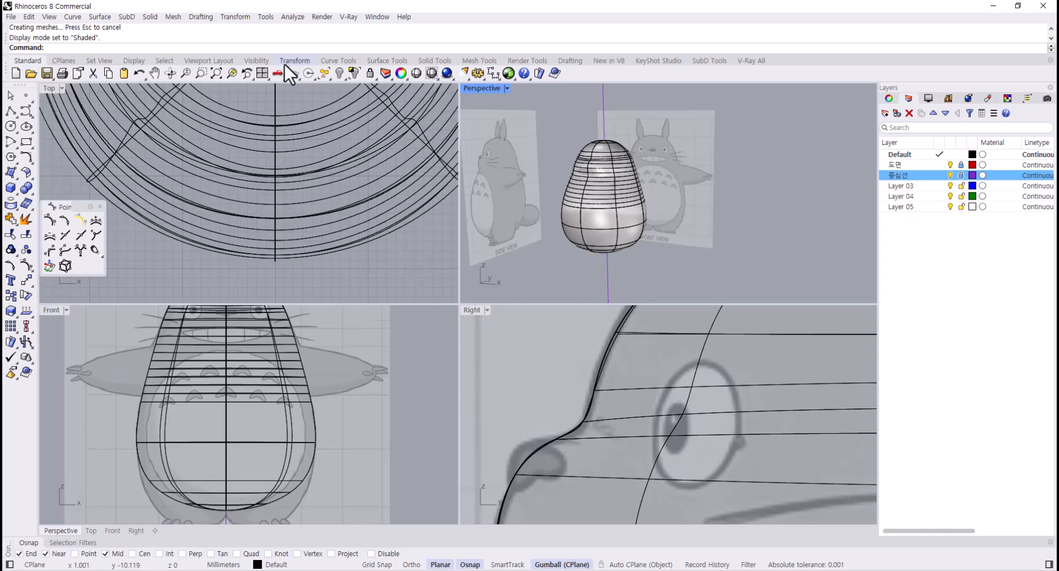
# - Select all curves in the model and move them to Layer 05
pyautogui.click(162, 59)
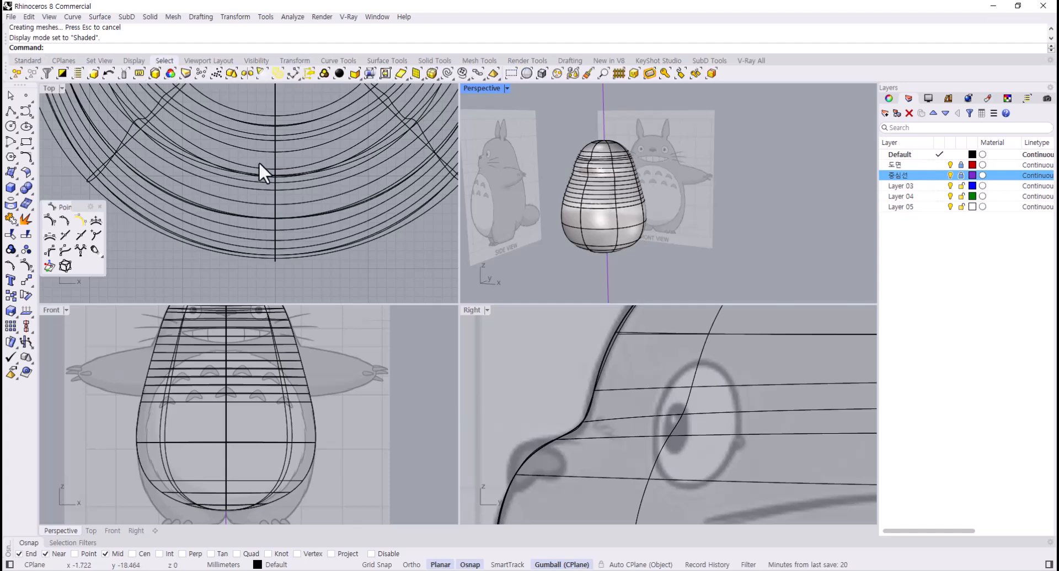
pyautogui.click(446, 77)
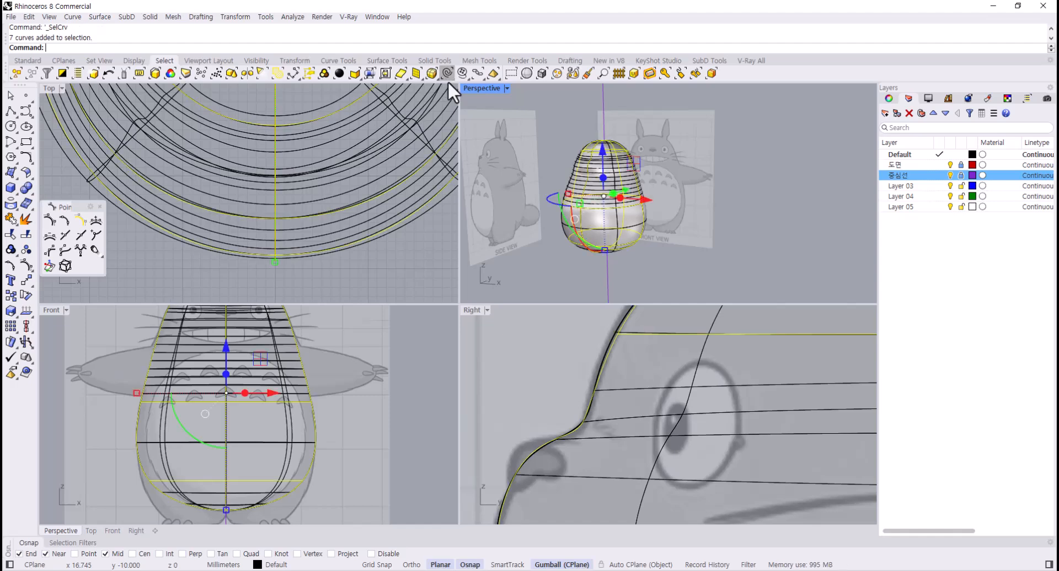
pyautogui.click(907, 207)
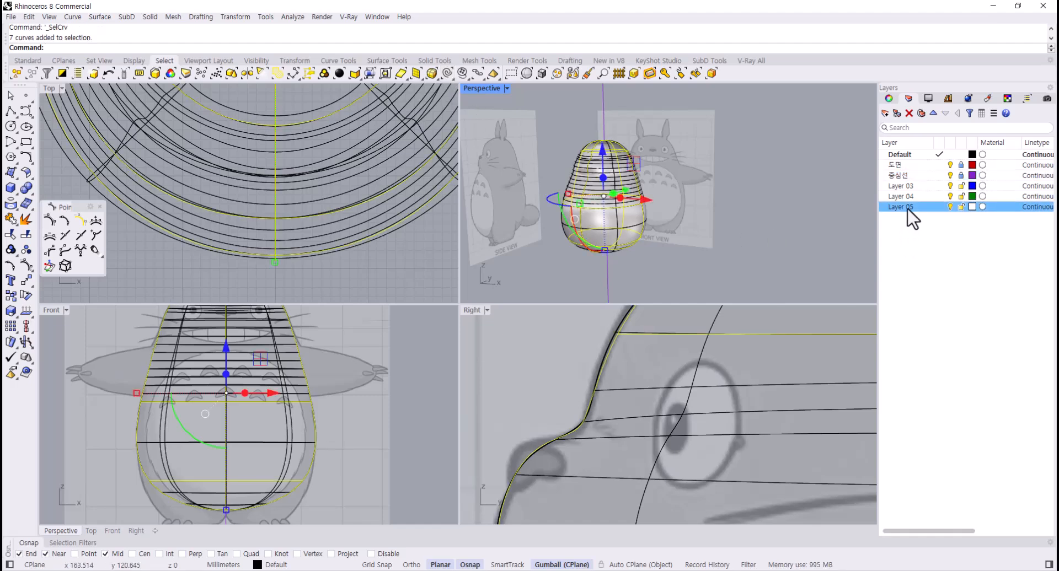
pyautogui.rightClick(908, 209)
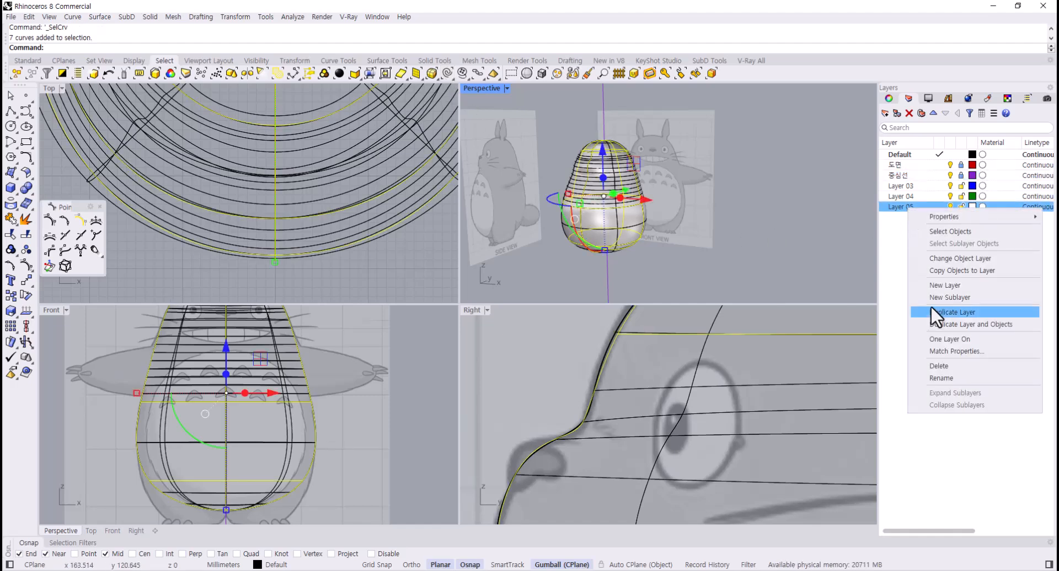
pyautogui.click(954, 257)
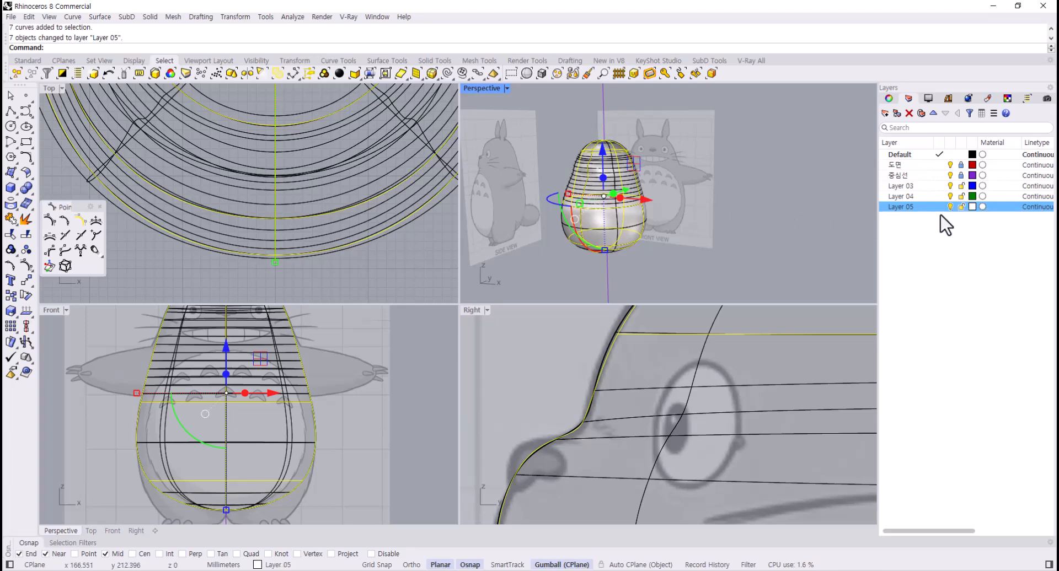
pyautogui.press('Escape')
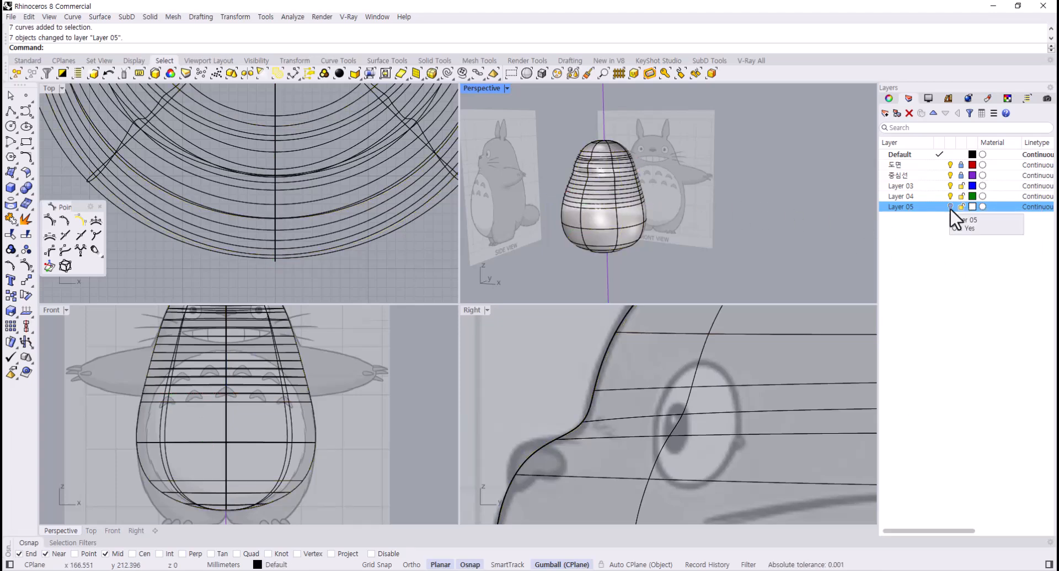
# - Turn off Layer 05 and rename it 커브
pyautogui.click(901, 208)
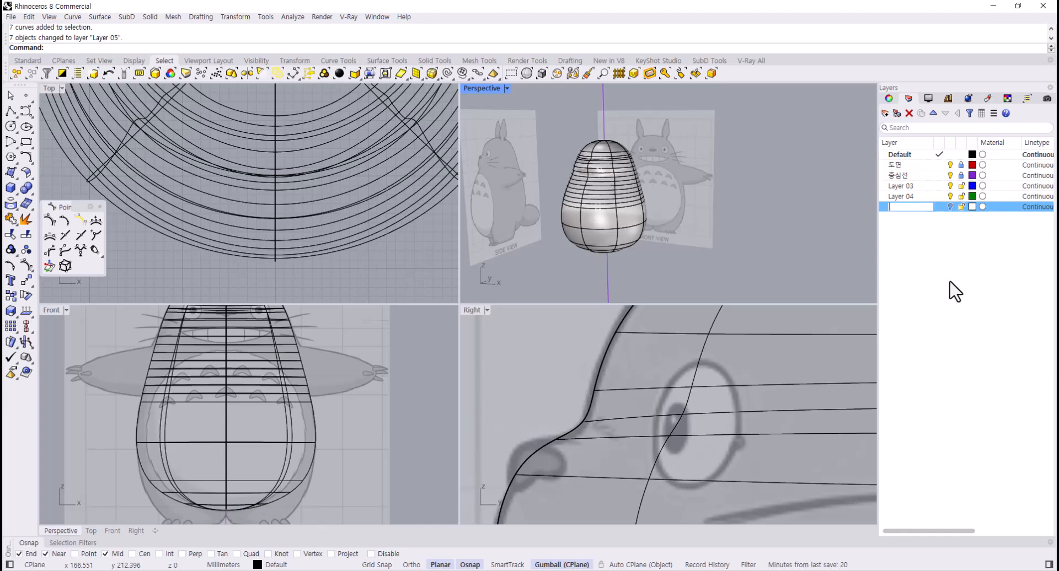
pyautogui.write('커브')
pyautogui.press('Return')
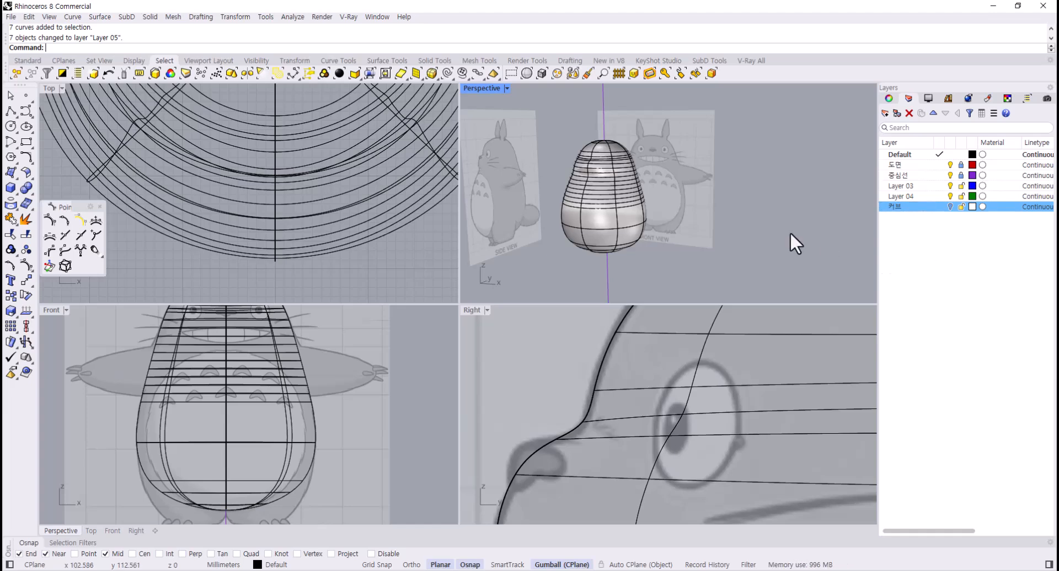
# - Compare the body surface with the side-view and front-view reference drawings, around the head and the arm
pyautogui.moveTo(330, 395); pyautogui.dragTo(329, 407, button='right')
pyautogui.scroll(-16, 591, 426)
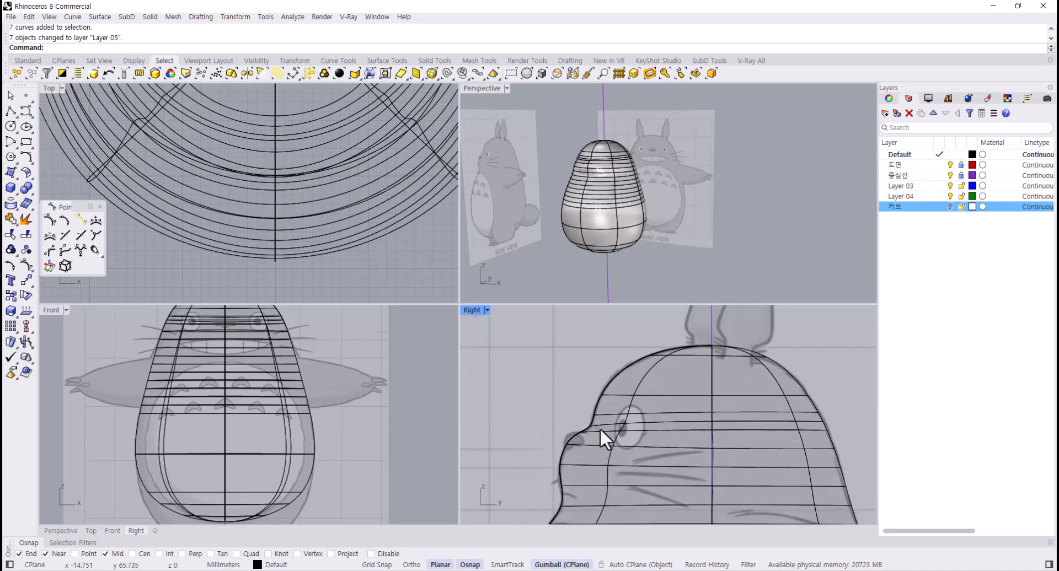
pyautogui.moveTo(609, 444); pyautogui.dragTo(617, 385, button='right')
pyautogui.scroll(-5, 621, 408)
pyautogui.moveTo(286, 358); pyautogui.dragTo(336, 369, button='right')
pyautogui.moveTo(334, 445); pyautogui.dragTo(320, 464, button='right')
pyautogui.scroll(5, 309, 411)
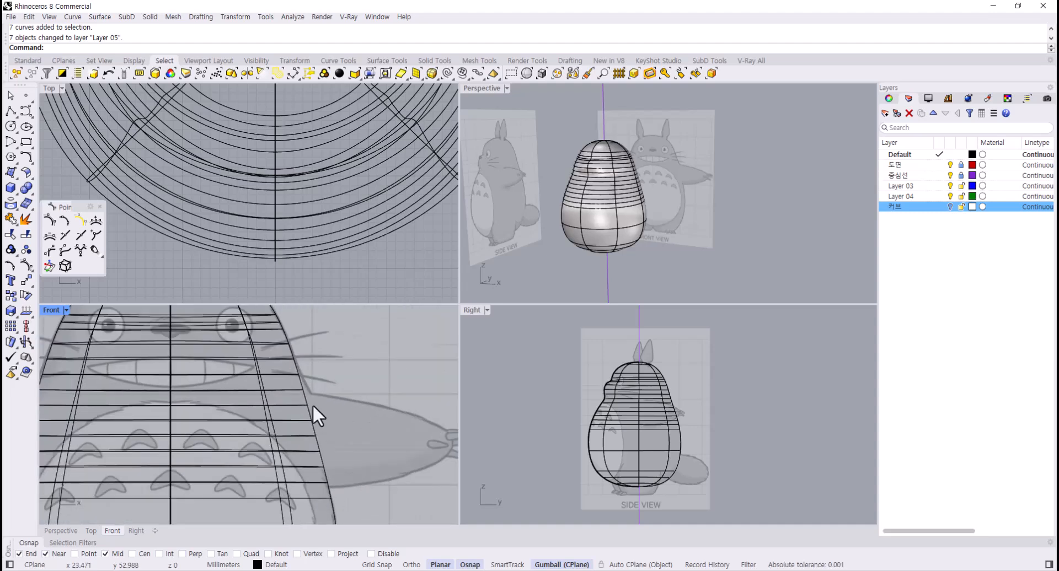
pyautogui.scroll(-2, 312, 403)
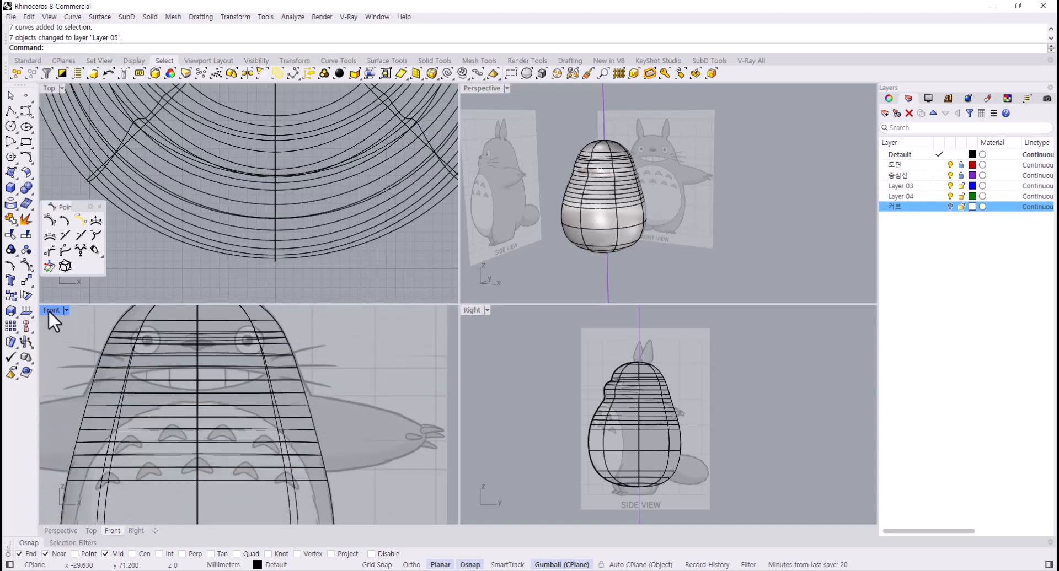
# - Trace the arm outline in the maximized Front view with an open degree-3 control-point curve, starting and ending inside the body, with Near and Mid snaps off
pyautogui.click(26, 110)
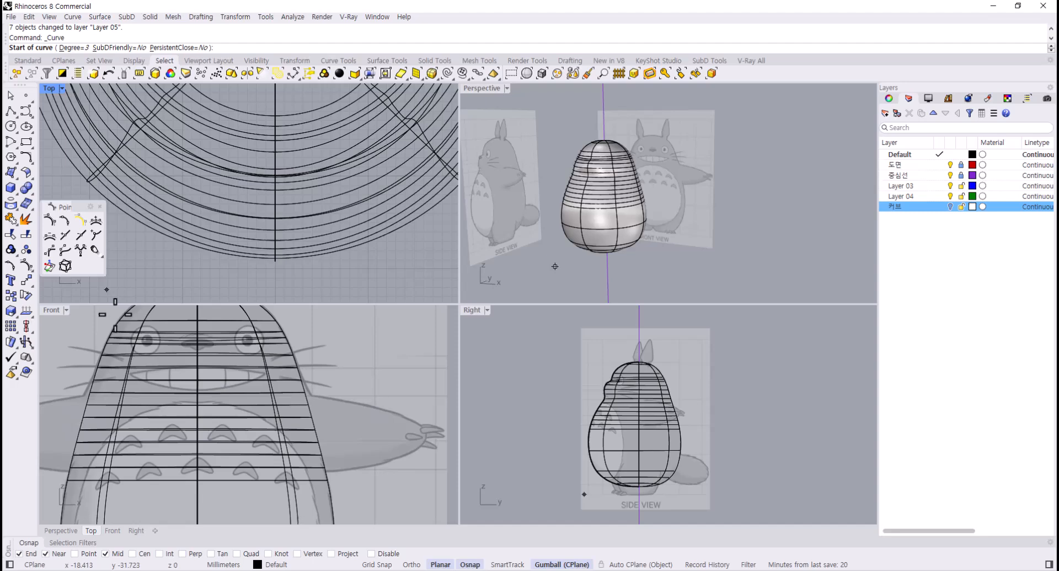
pyautogui.doubleClick(51, 310)
pyautogui.scroll(2, 485, 338)
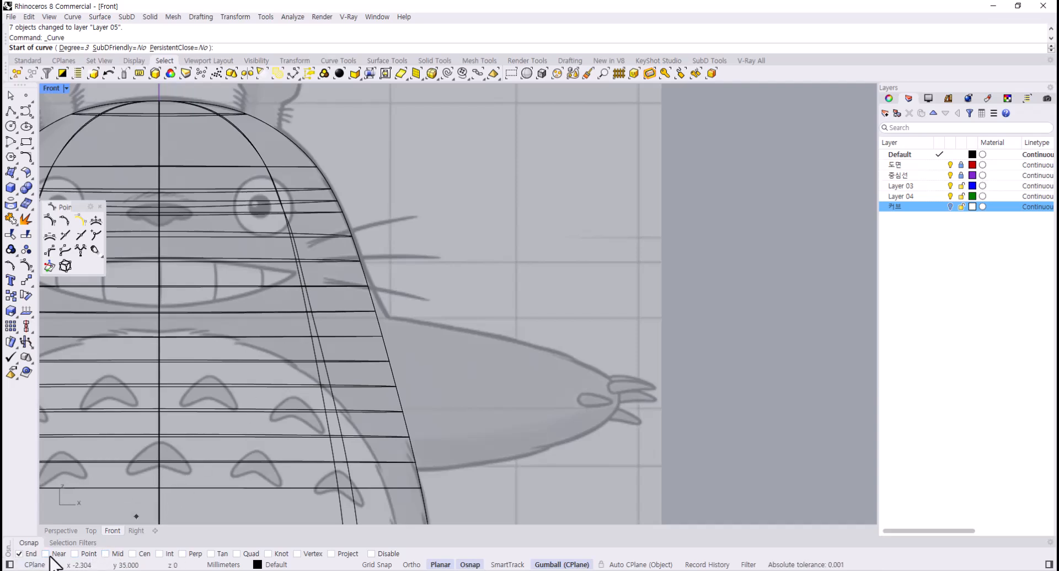
pyautogui.click(315, 308)
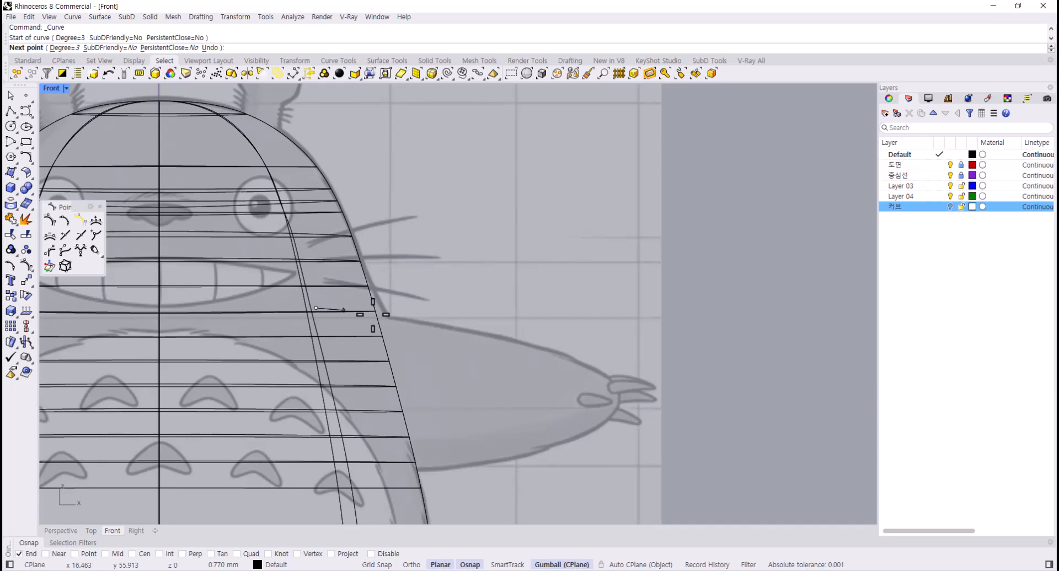
pyautogui.click(443, 323)
pyautogui.click(580, 357)
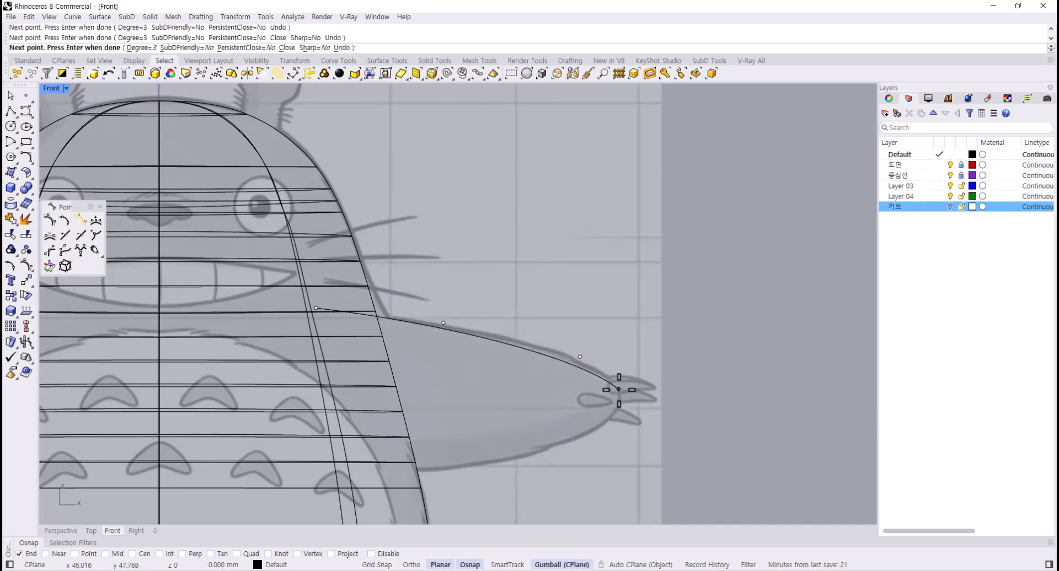
pyautogui.click(619, 389)
pyautogui.click(616, 411)
pyautogui.click(583, 434)
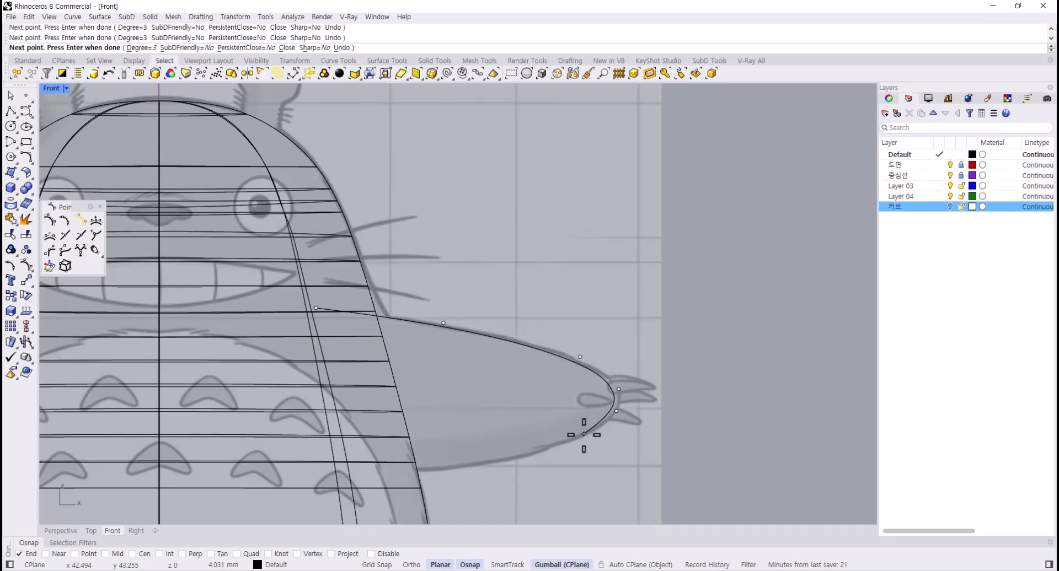
pyautogui.click(450, 469)
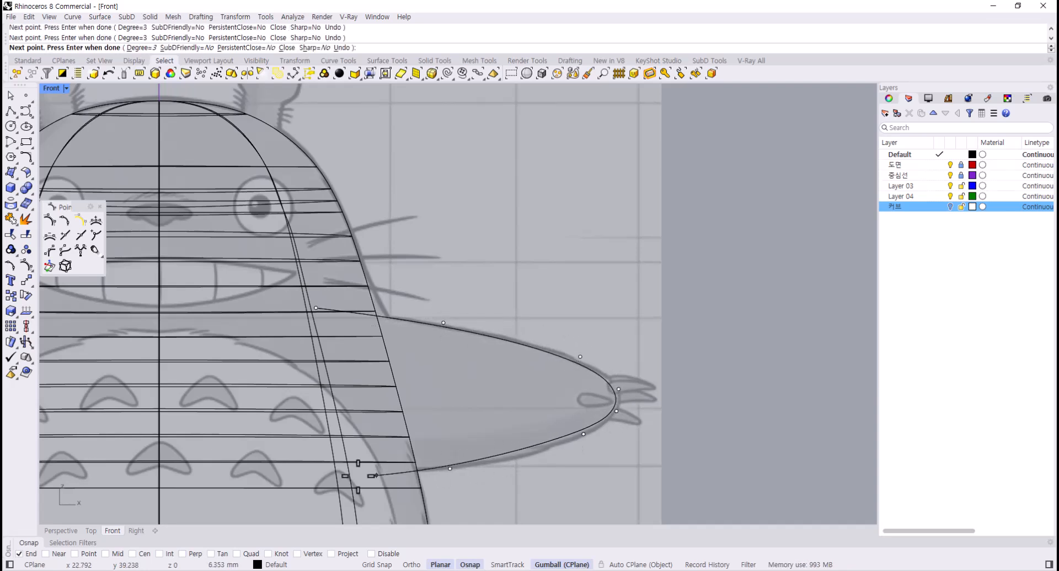
pyautogui.rightClick(315, 479)
# - Adjust the arm curve's control points along the lower edge and at the rounded tip to match the reference drawing
pyautogui.click(465, 461)
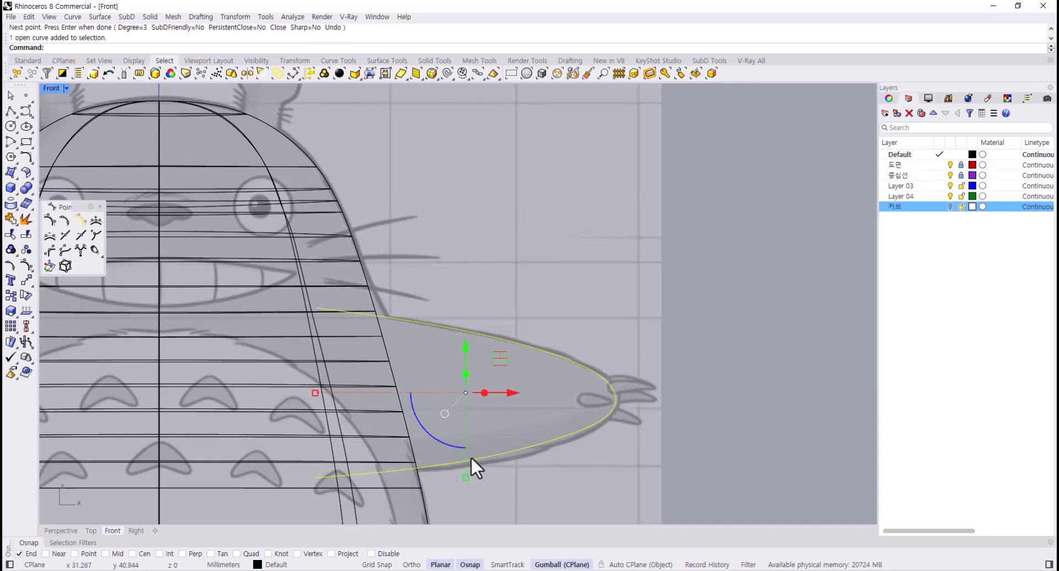
pyautogui.moveTo(471, 457); pyautogui.dragTo(429, 423, button='right')
pyautogui.press('F10')
pyautogui.moveTo(394, 401); pyautogui.dragTo(435, 454)
pyautogui.moveTo(444, 404); pyautogui.dragTo(449, 413)
pyautogui.moveTo(490, 372); pyautogui.dragTo(553, 426)
pyautogui.moveTo(571, 373); pyautogui.dragTo(578, 376)
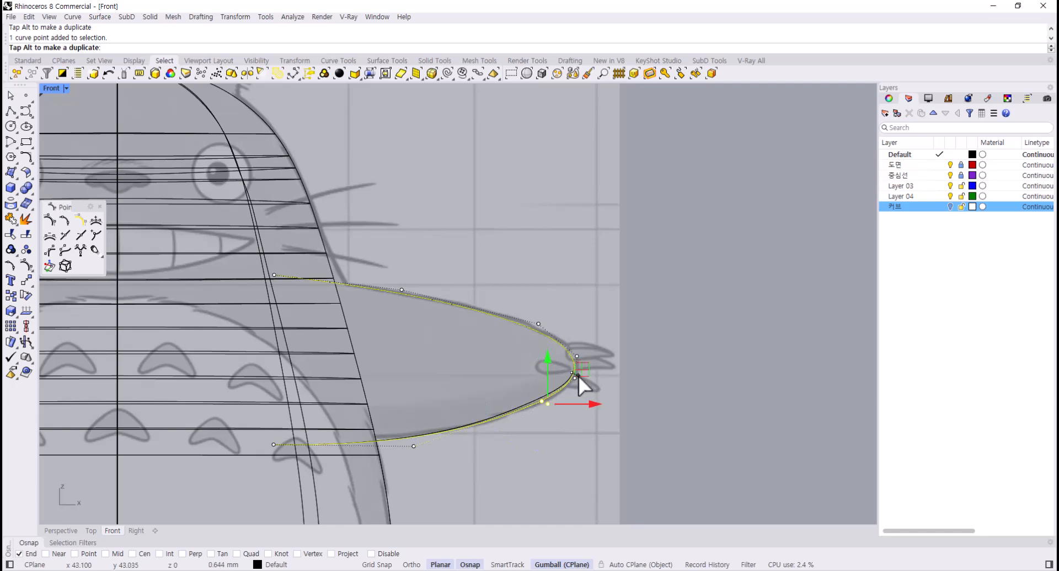
pyautogui.moveTo(489, 359); pyautogui.dragTo(608, 395)
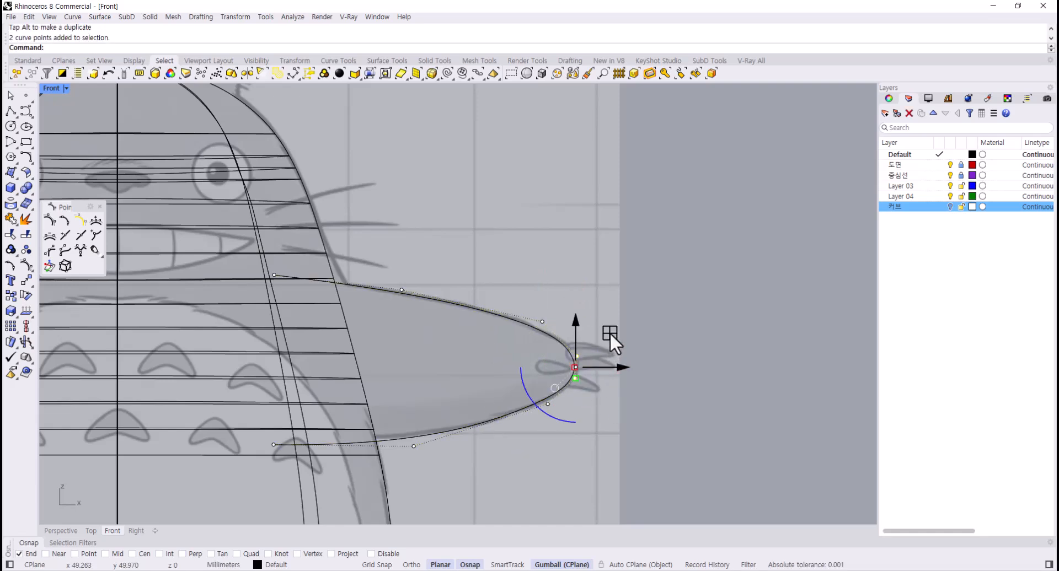
pyautogui.moveTo(609, 333); pyautogui.dragTo(614, 333)
pyautogui.click(446, 325)
pyautogui.moveTo(359, 345); pyautogui.dragTo(339, 344, button='right')
pyautogui.press('Escape')
# - Place a point object on the outermost tip of the arm curve using the Near snap
pyautogui.click(25, 98)
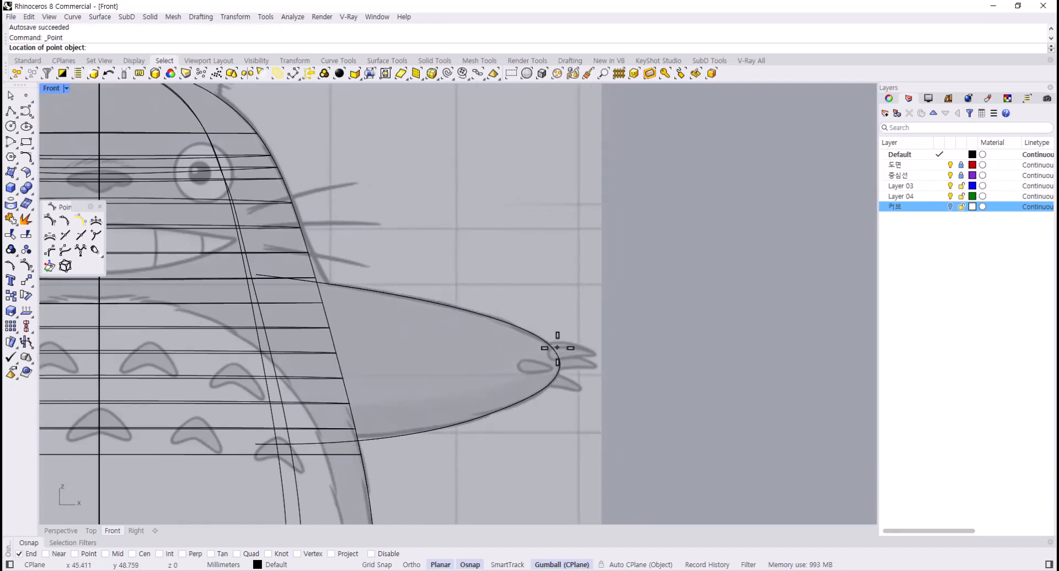
pyautogui.click(45, 554)
pyautogui.click(559, 363)
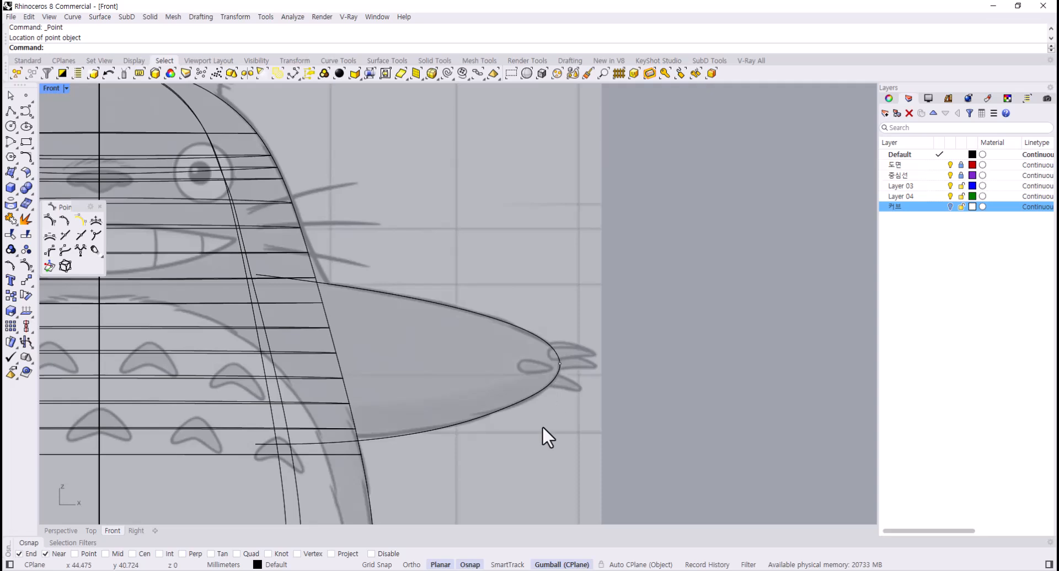
# - Split the arm curve at the tip point and check the upper and lower halves separately
pyautogui.click(504, 400)
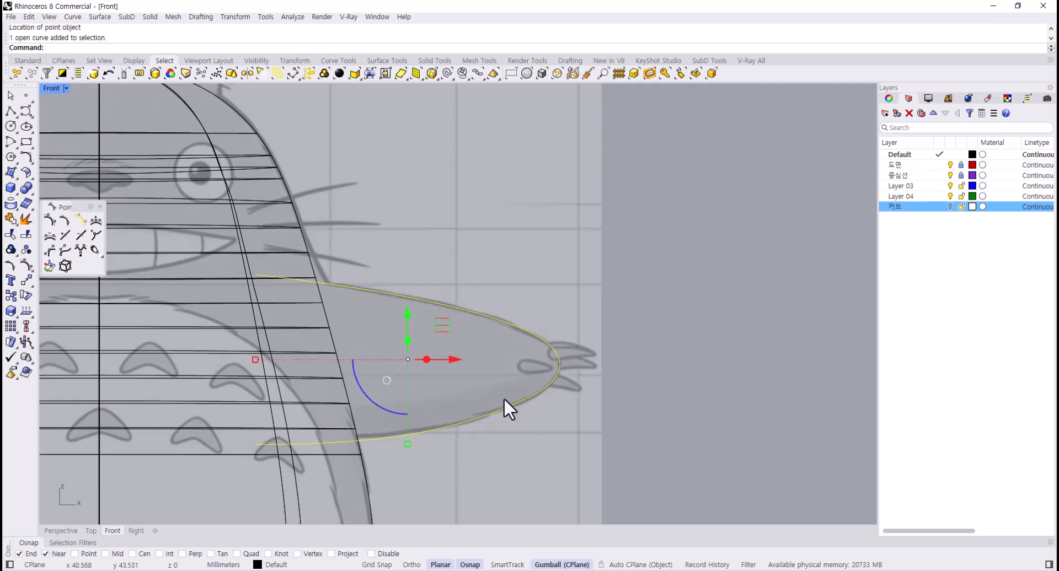
pyautogui.click(25, 234)
pyautogui.moveTo(536, 301); pyautogui.dragTo(577, 396)
pyautogui.press('Return')
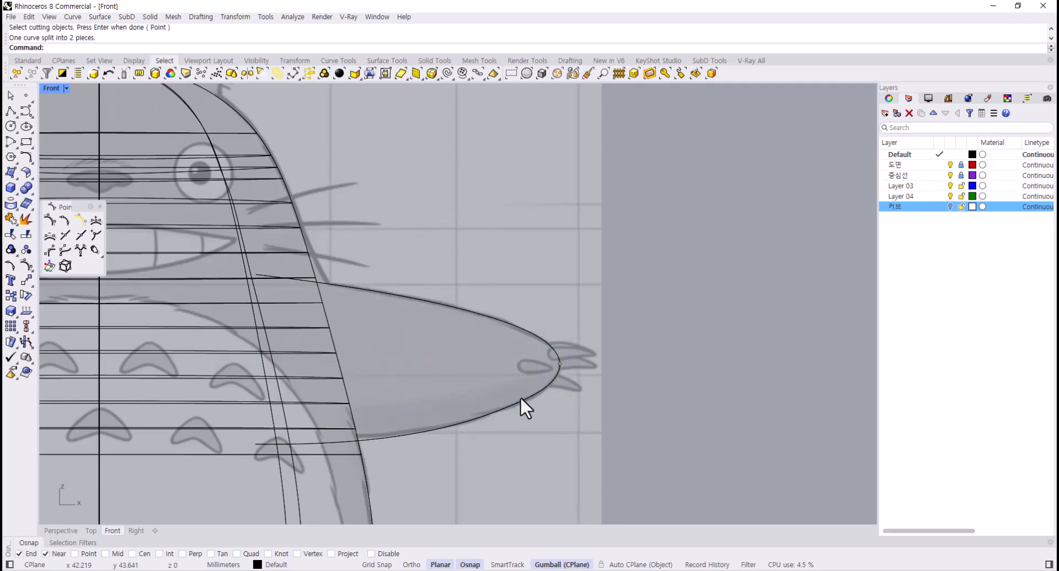
pyautogui.click(520, 399)
pyautogui.click(508, 321)
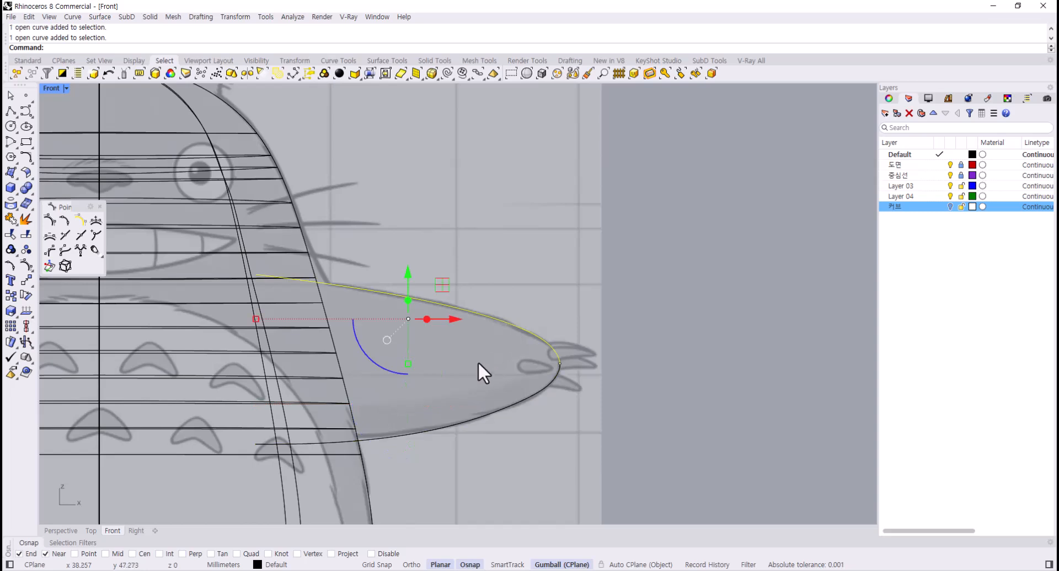
pyautogui.moveTo(478, 362); pyautogui.dragTo(524, 353, button='right')
pyautogui.press('Escape')
pyautogui.moveTo(488, 298); pyautogui.dragTo(500, 293, button='right')
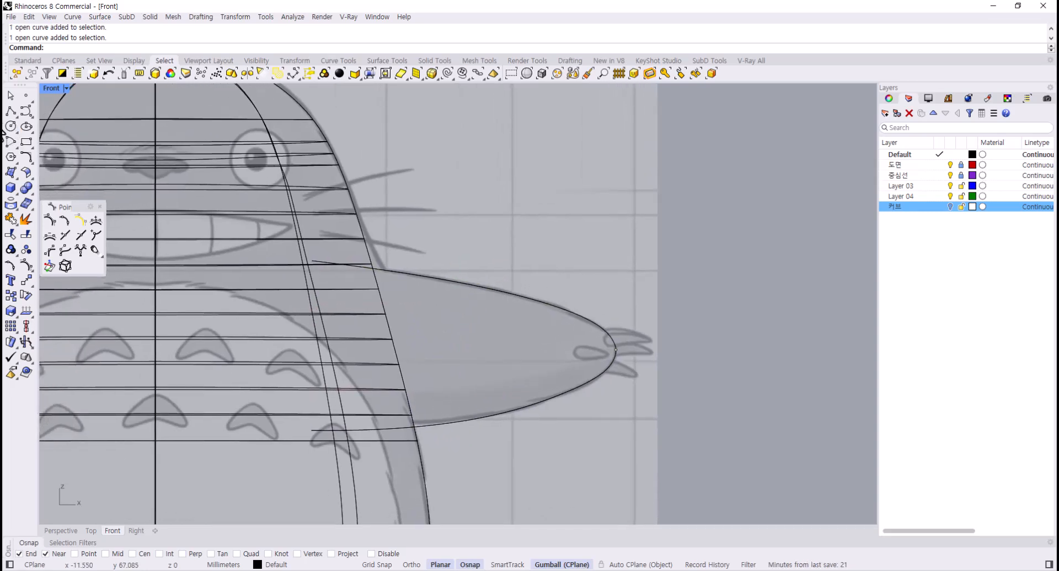
# - Draw a circle vertical to the CPlane by diameter, spanning the inner ends of the two arm curves
pyautogui.click(13, 129)
pyautogui.moveTo(45, 121); pyautogui.dragTo(123, 124)
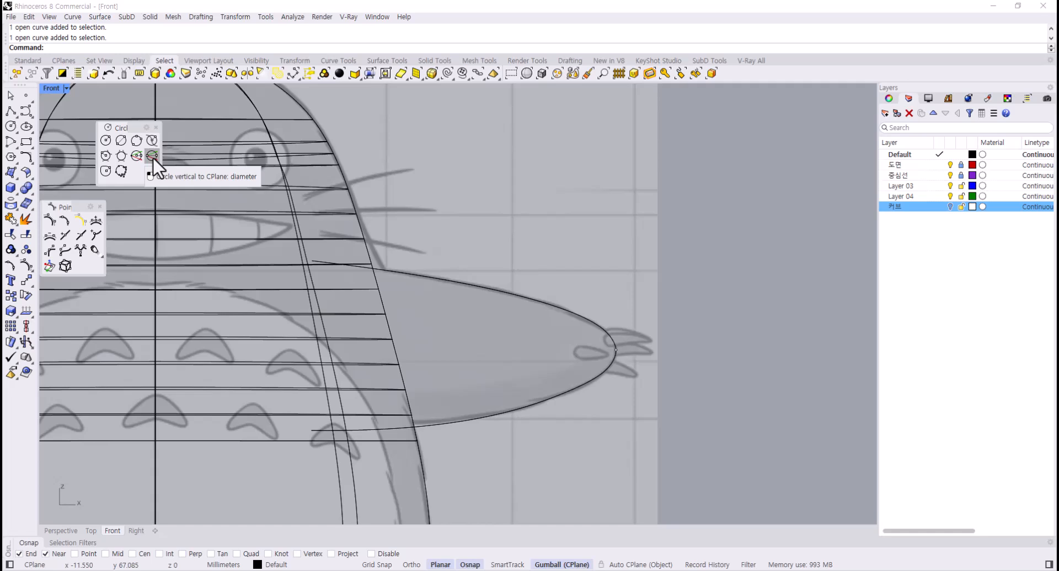
pyautogui.click(152, 157)
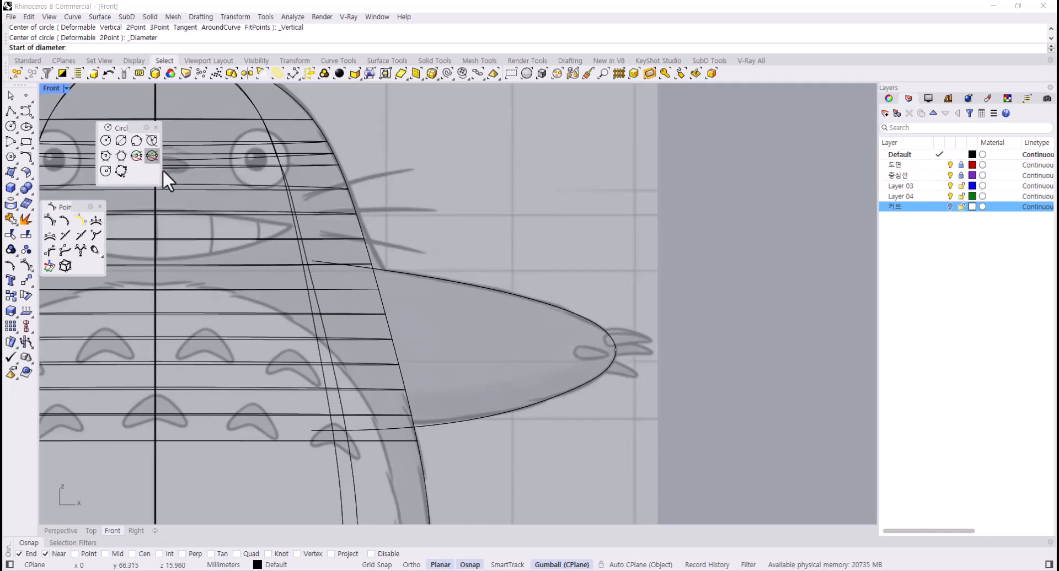
pyautogui.click(314, 261)
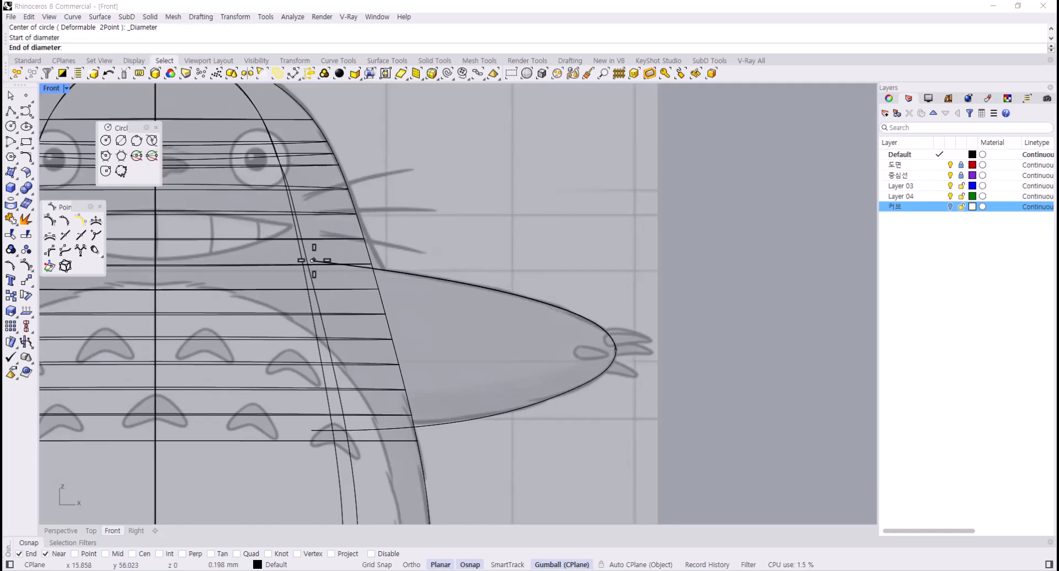
pyautogui.click(312, 429)
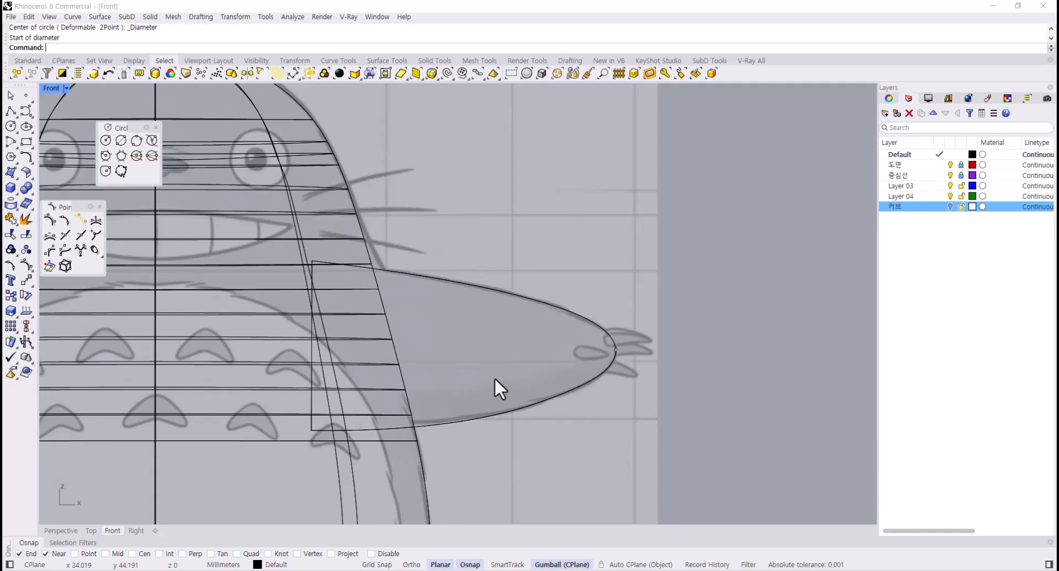
pyautogui.click(501, 291)
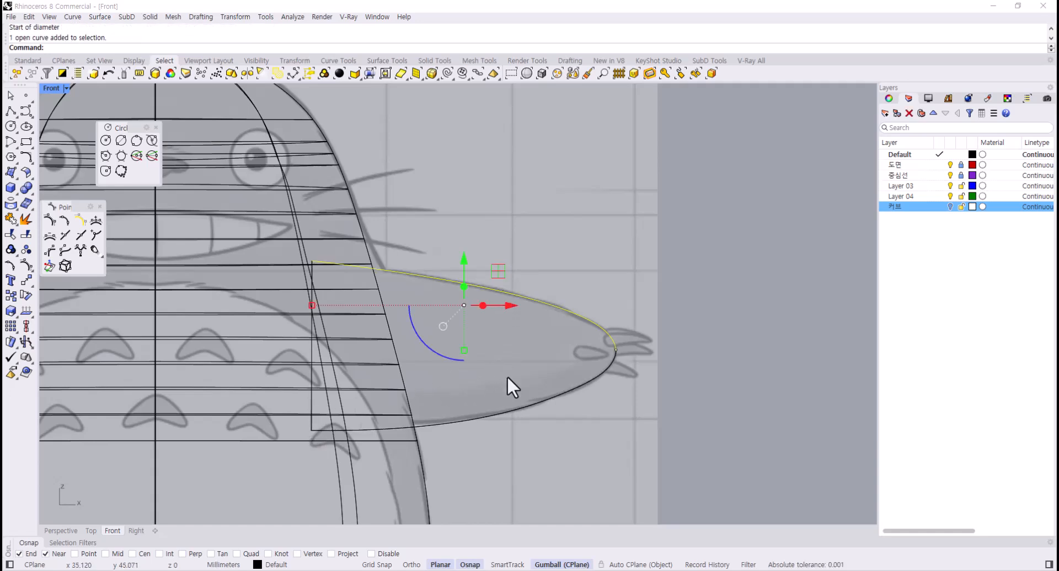
pyautogui.press('Escape')
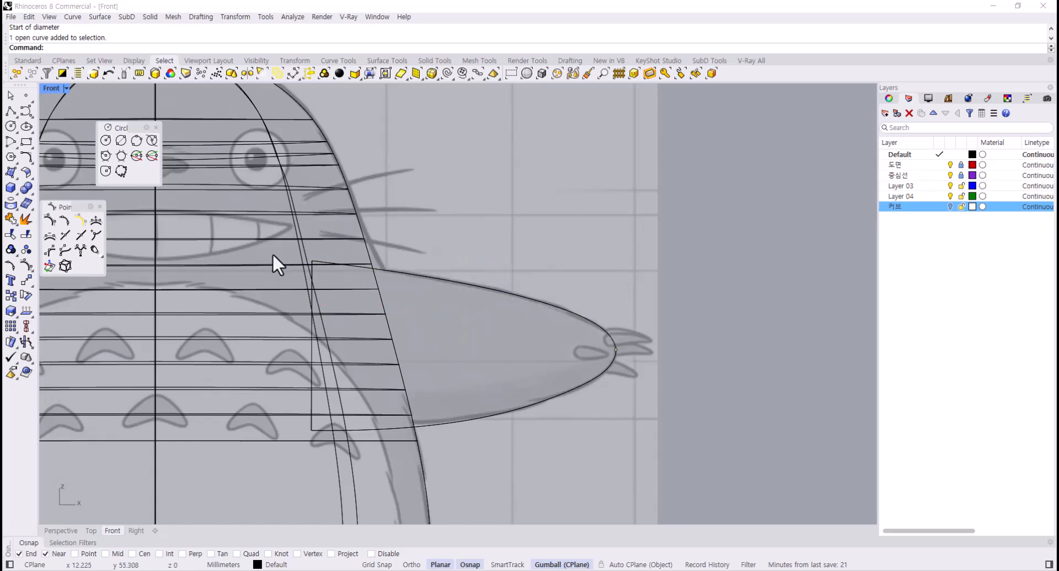
pyautogui.click(261, 163)
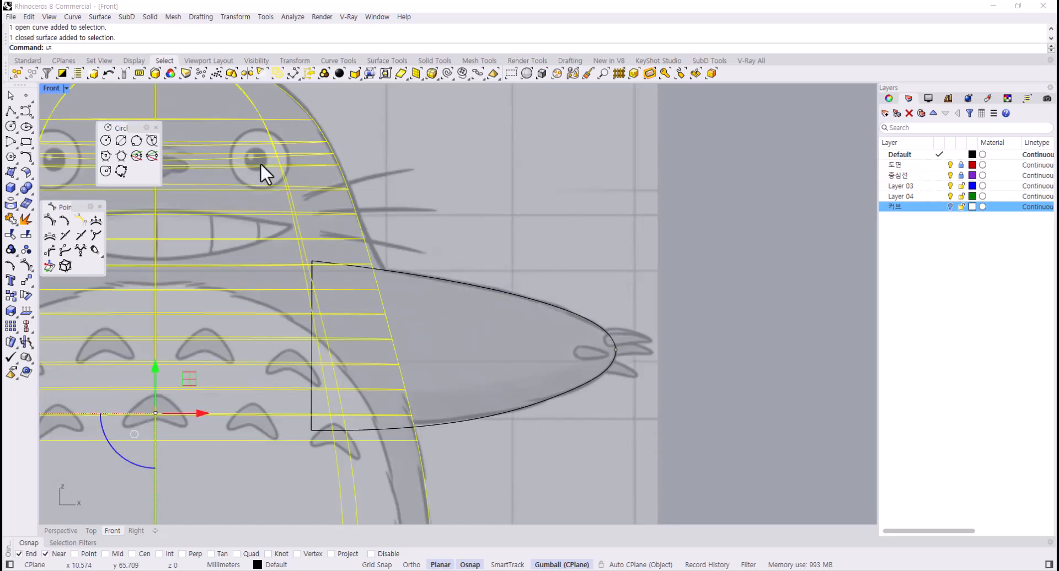
pyautogui.press('Escape')
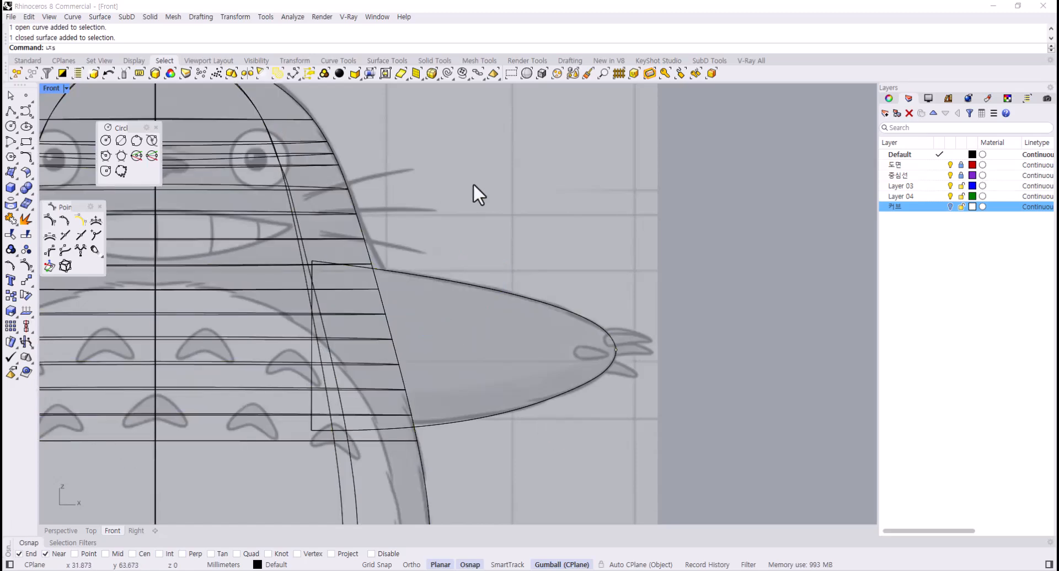
pyautogui.write('w')
pyautogui.press('BackSpace')
pyautogui.press('BackSpace')
pyautogui.write('Sweep1')
pyautogui.press('Return')
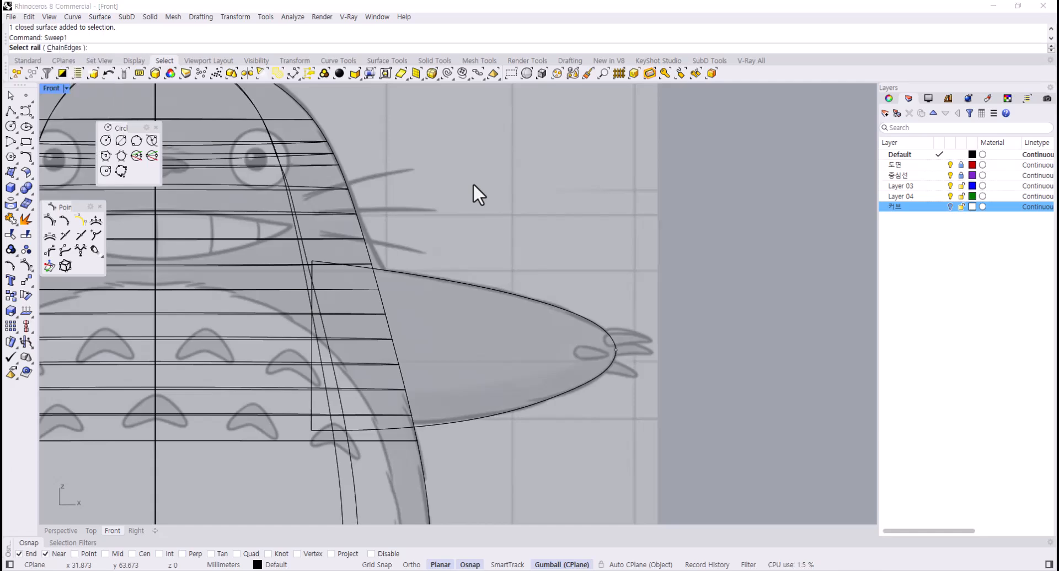
pyautogui.press('Escape')
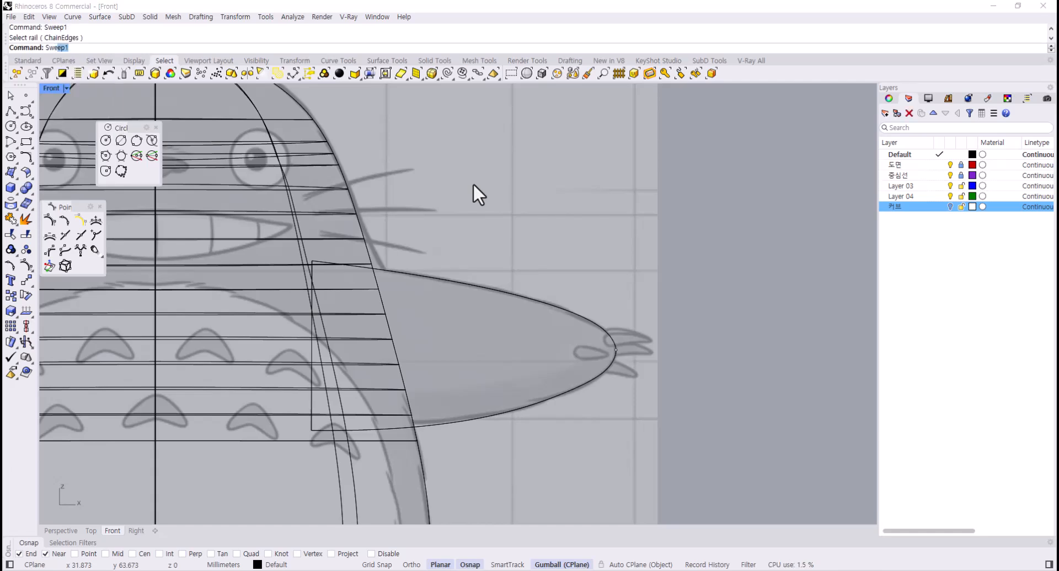
# - Create the arm surface with Sweep2, using the two arm curves as rails and the tip point and circle as shapes, without changing cross sections
pyautogui.write('Sweep')
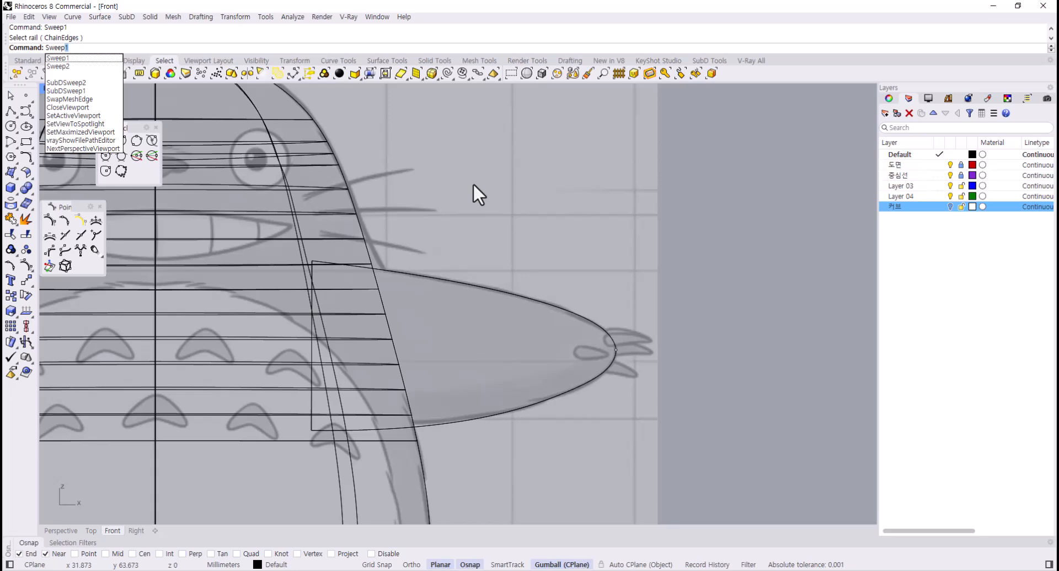
pyautogui.write('2')
pyautogui.press('Return')
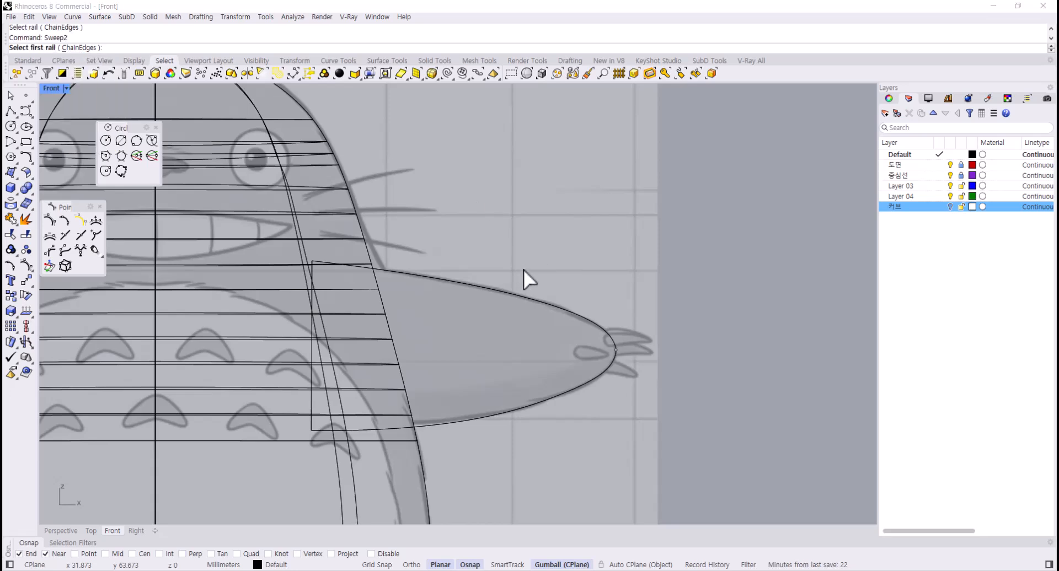
pyautogui.click(503, 289)
pyautogui.click(545, 399)
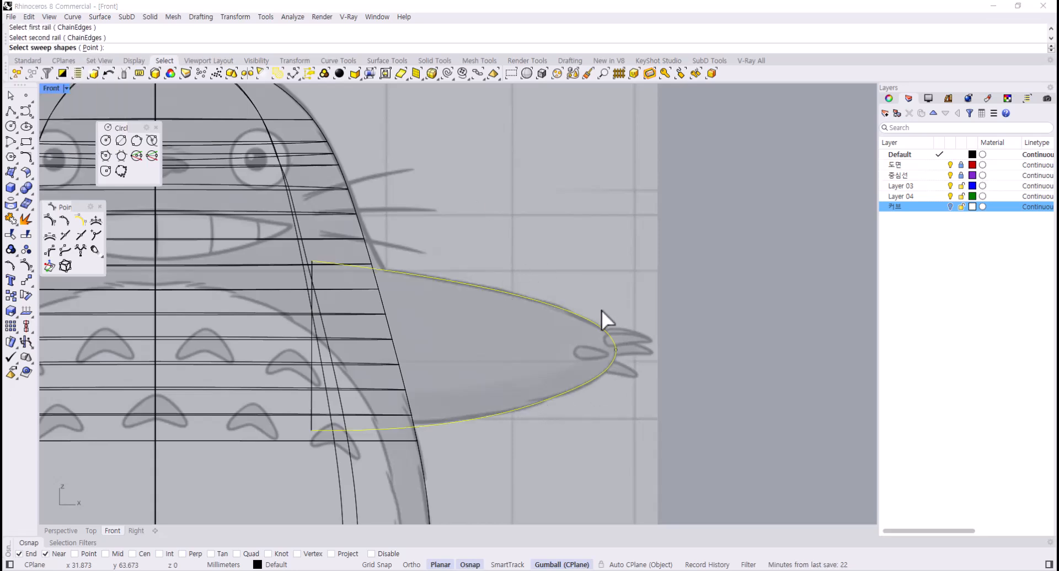
pyautogui.moveTo(632, 376); pyautogui.dragTo(632, 376)
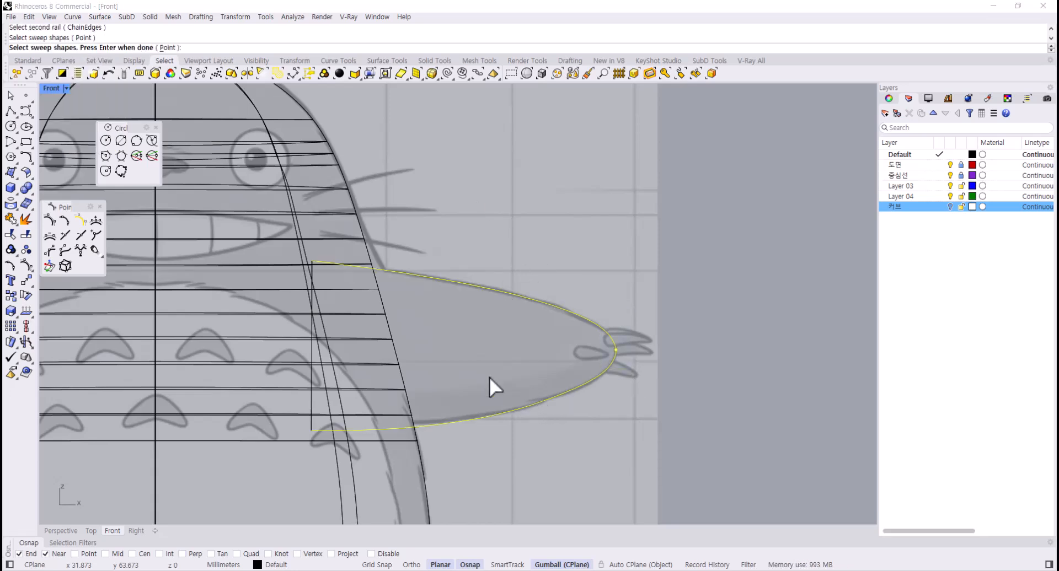
pyautogui.click(312, 351)
pyautogui.press('Return')
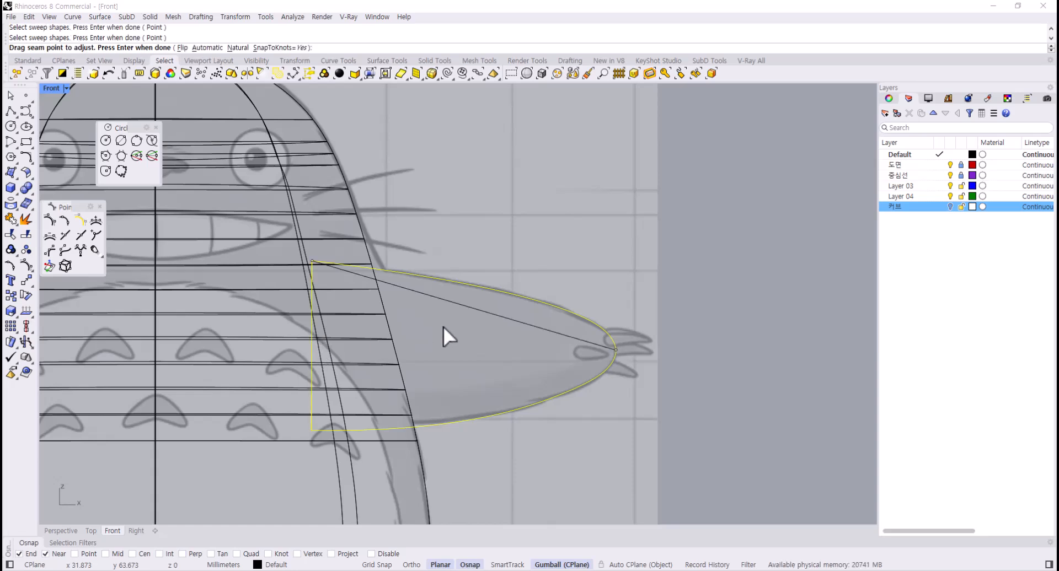
pyautogui.press('Return')
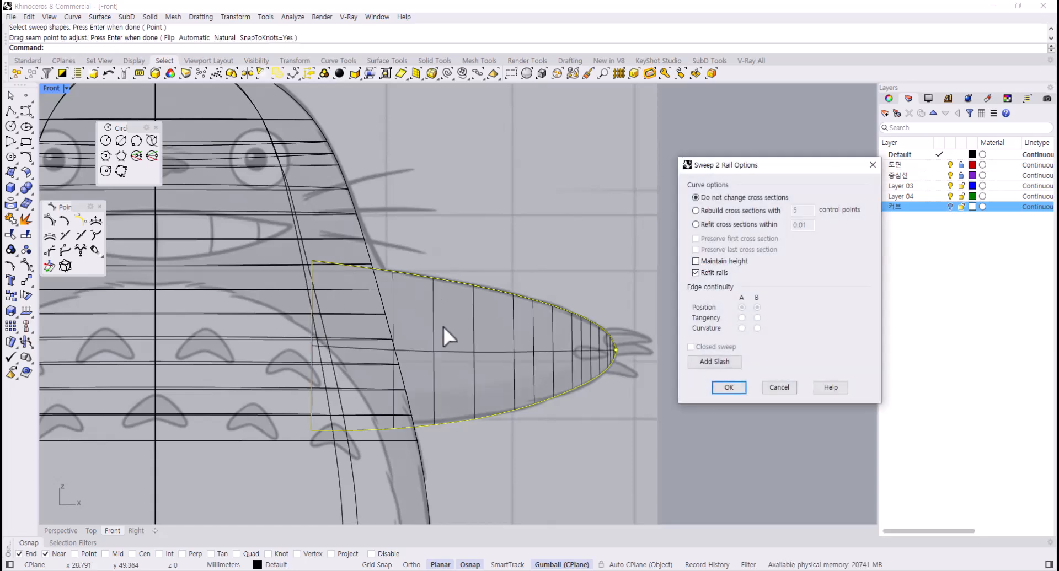
pyautogui.click(727, 389)
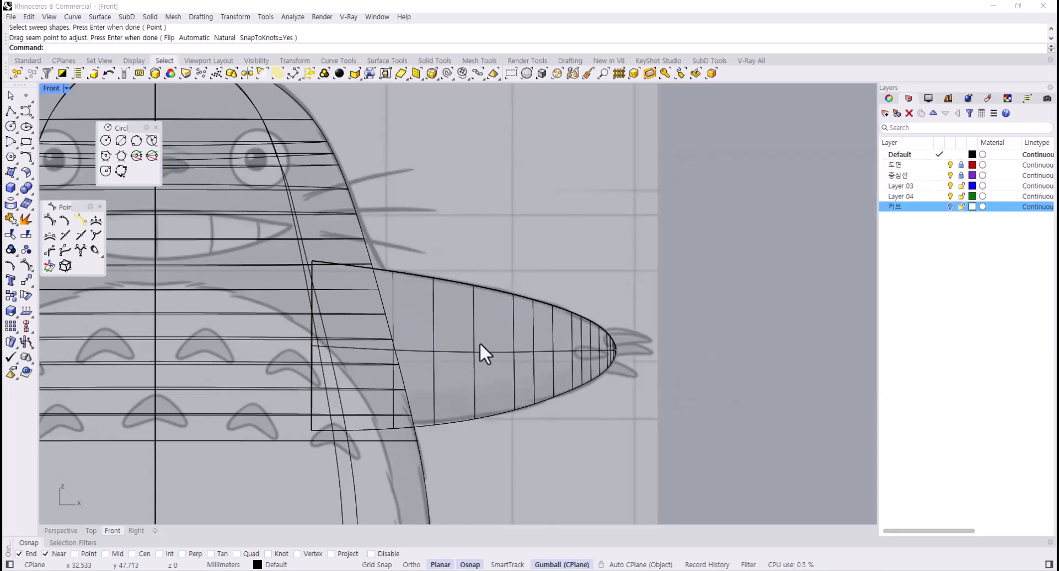
# - Restore the four-viewport layout and select the arm surface, seen end-on in the Perspective view
pyautogui.click(509, 372)
pyautogui.doubleClick(51, 87)
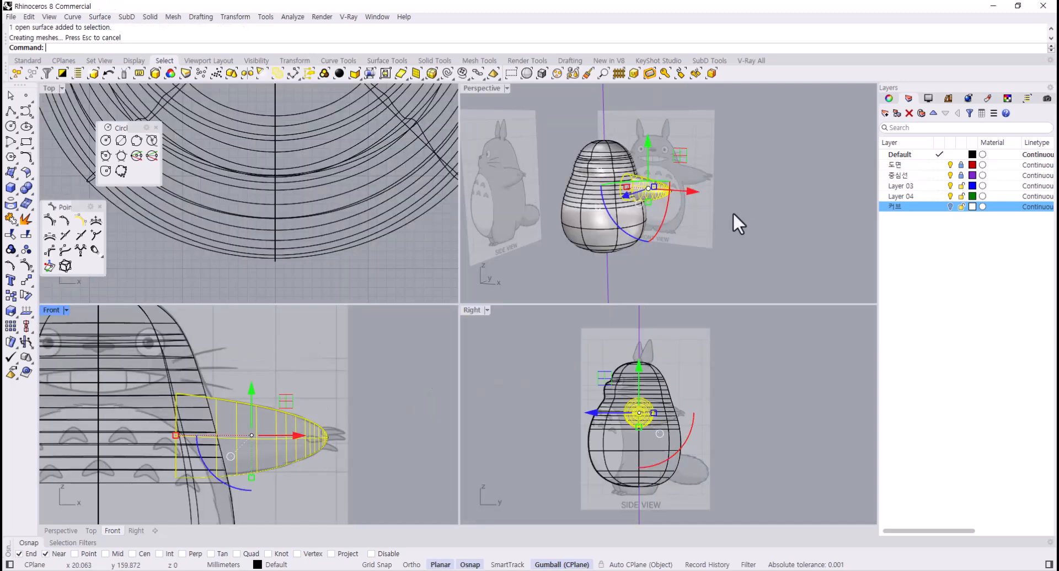
pyautogui.click(732, 207)
pyautogui.moveTo(732, 207); pyautogui.dragTo(597, 215, button='right')
pyautogui.scroll(7, 653, 181)
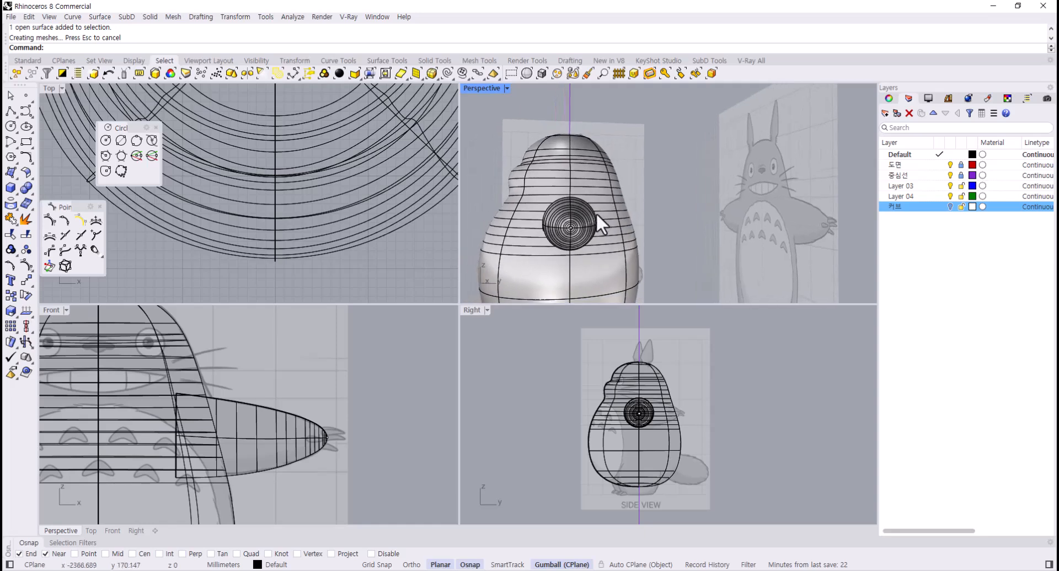
pyautogui.click(584, 213)
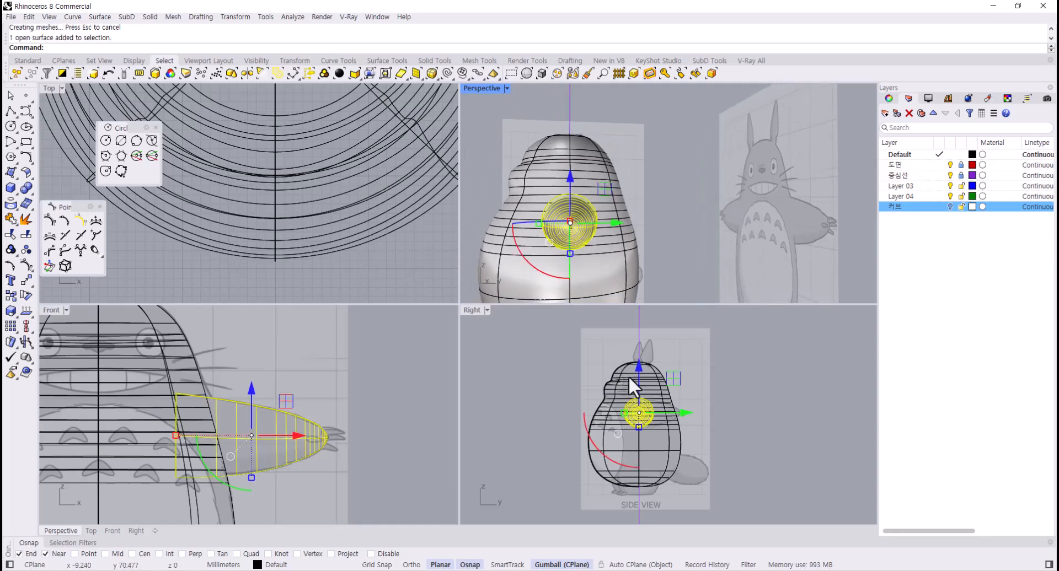
pyautogui.scroll(3, 633, 408)
pyautogui.moveTo(633, 437); pyautogui.dragTo(634, 432)
pyautogui.hotkey('ctrl', 'z')
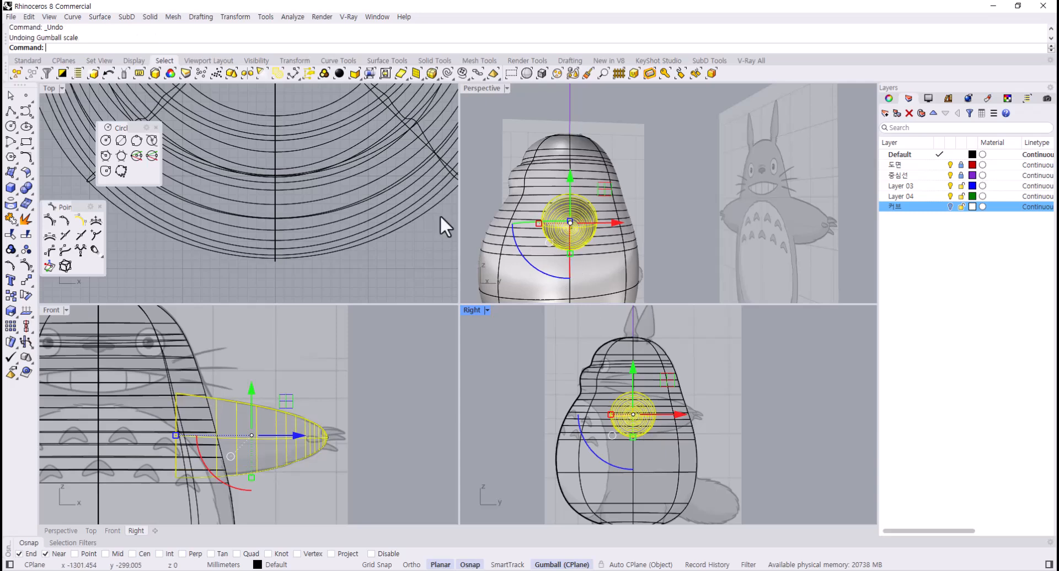
# - Scale the arm surface slightly wider in the front-to-back direction with the gumball in the Top view
pyautogui.scroll(-3, 330, 193)
pyautogui.scroll(-2, 330, 193)
pyautogui.moveTo(360, 196); pyautogui.dragTo(305, 229, button='right')
pyautogui.scroll(8, 313, 201)
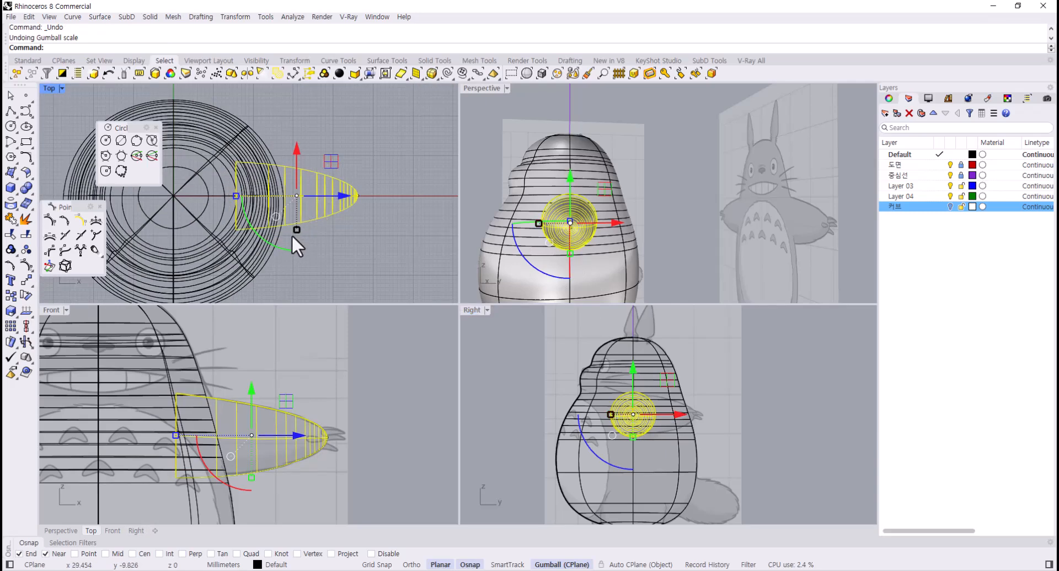
pyautogui.moveTo(298, 229); pyautogui.dragTo(302, 239)
pyautogui.click(363, 258)
pyautogui.moveTo(543, 237); pyautogui.dragTo(590, 227, button='right')
# - Start a degree 3 control point curve inside the arm tip and trace the upper edge of the topmost claw in the Front view
pyautogui.scroll(6, 303, 418)
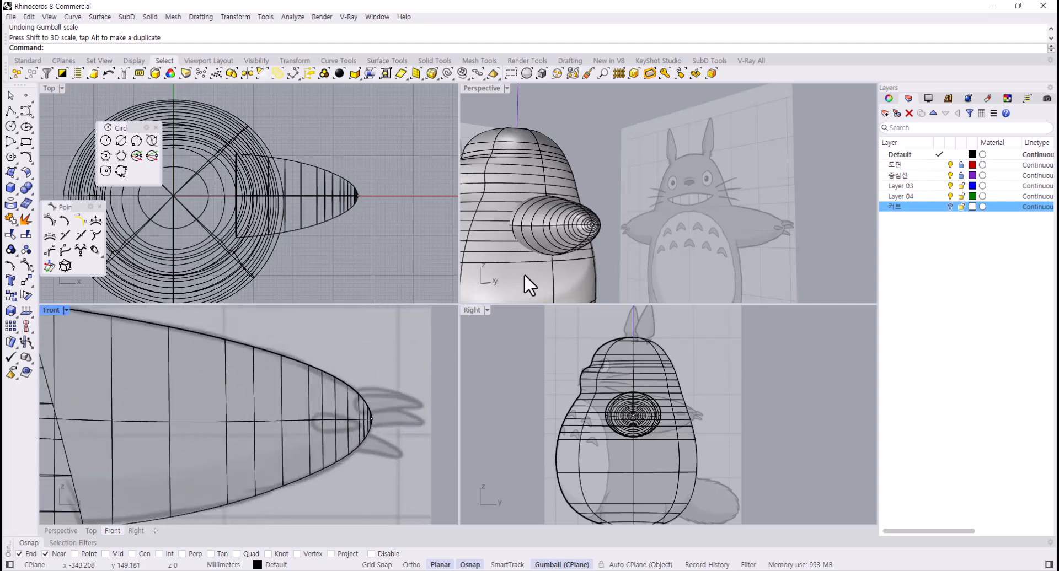
pyautogui.scroll(2, 356, 426)
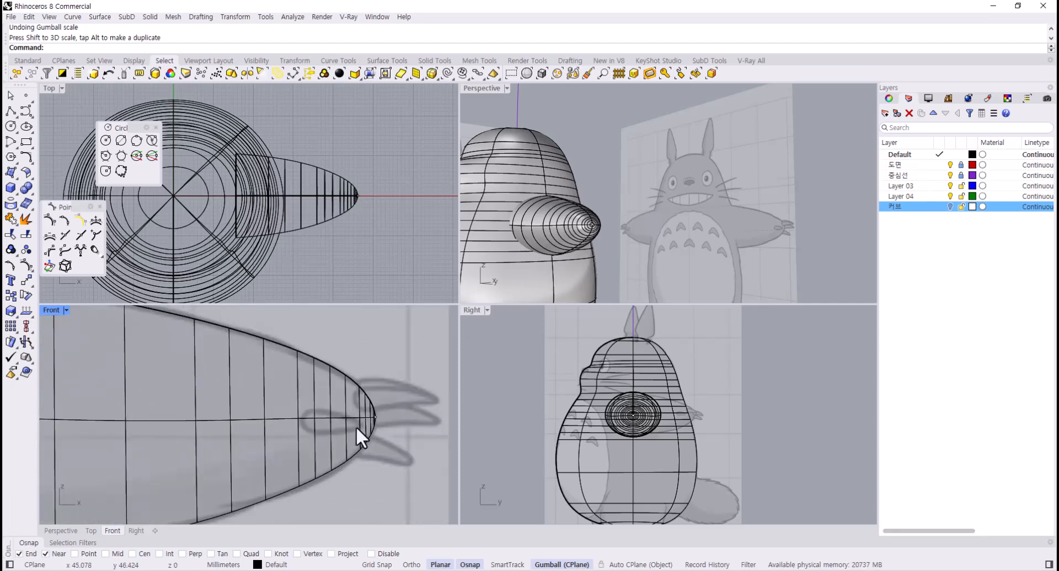
pyautogui.scroll(4, 306, 416)
pyautogui.moveTo(338, 441); pyautogui.dragTo(223, 401, button='right')
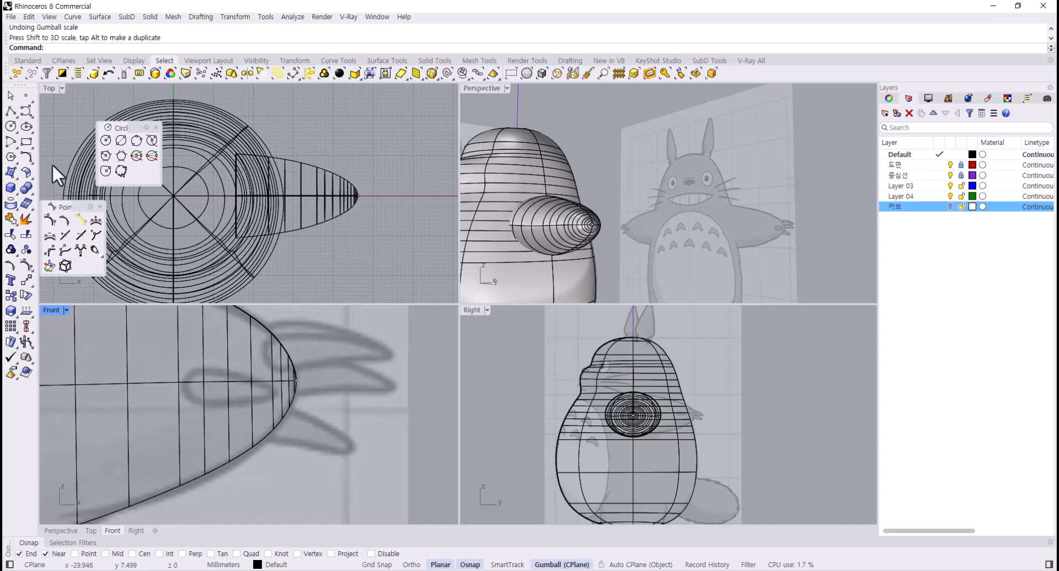
pyautogui.click(25, 111)
pyautogui.scroll(2, 248, 391)
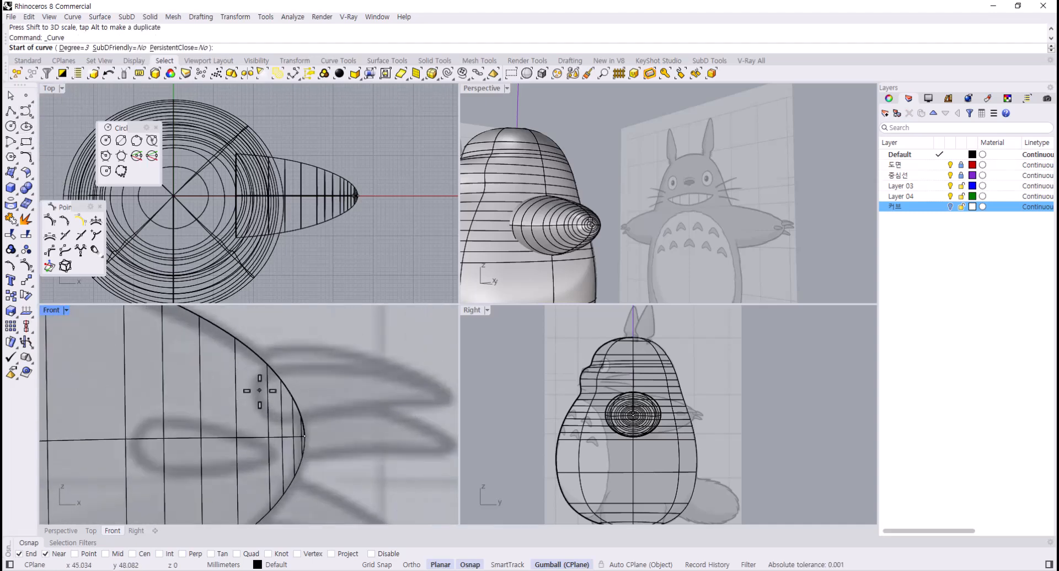
pyautogui.click(242, 369)
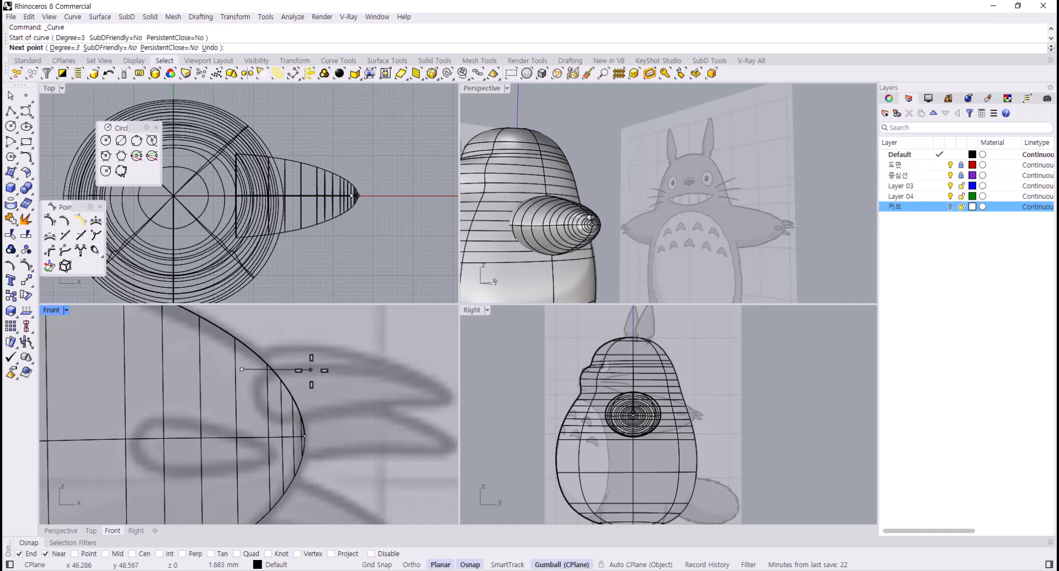
pyautogui.click(323, 360)
pyautogui.click(400, 370)
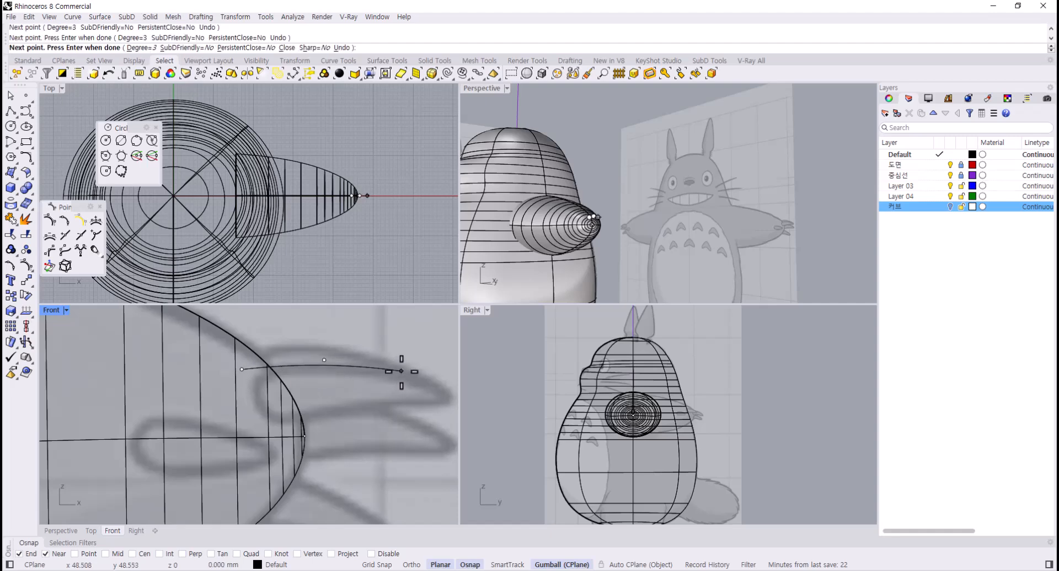
pyautogui.scroll(2, 435, 391)
pyautogui.moveTo(435, 390); pyautogui.dragTo(346, 388, button='right')
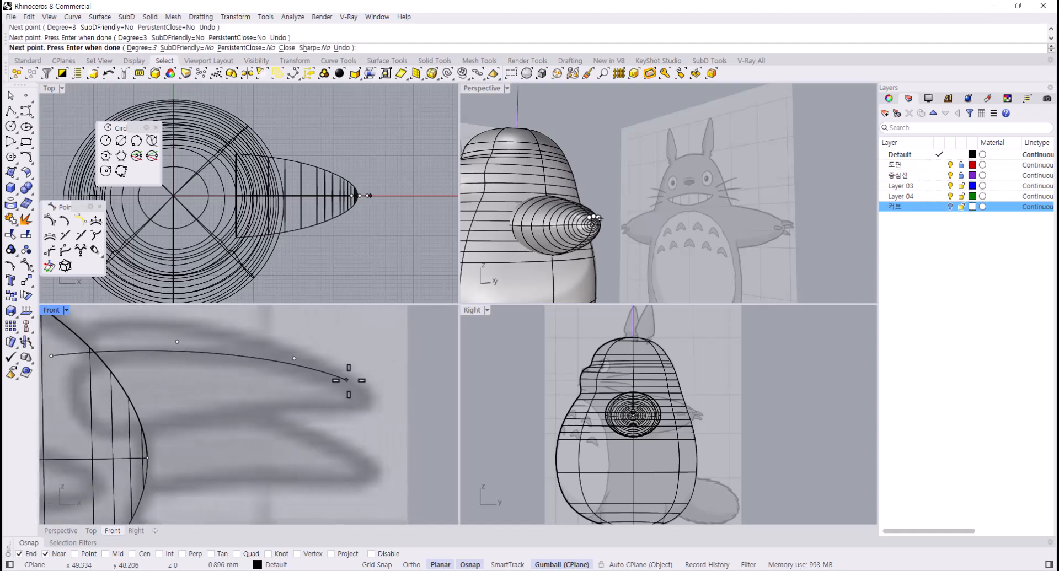
# - Continue the claw curve around its tip and back along the lower edge, ending inside the arm, and finish the curve
pyautogui.click(373, 391)
pyautogui.click(372, 402)
pyautogui.click(362, 406)
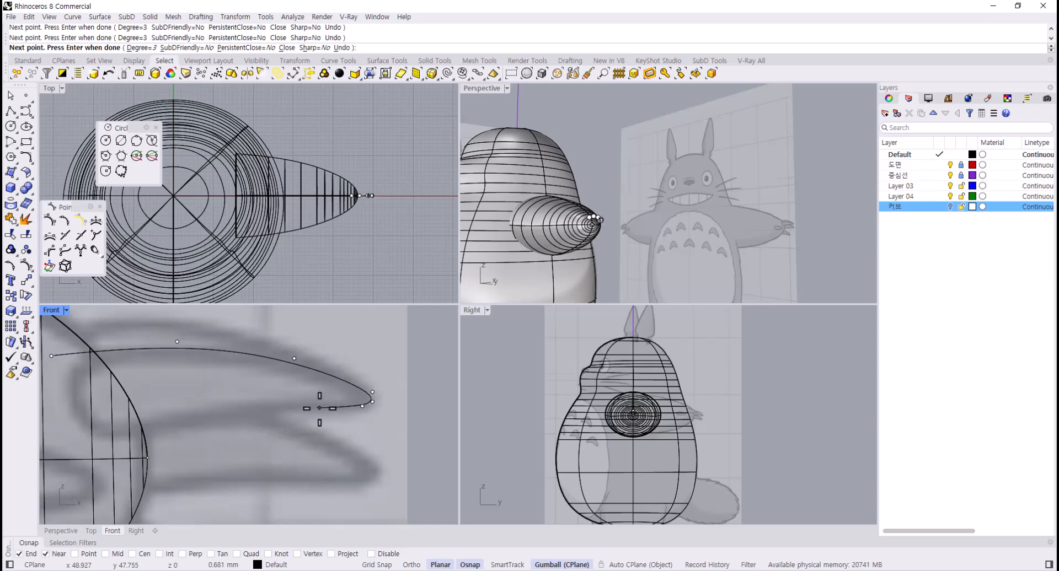
pyautogui.click(170, 416)
pyautogui.moveTo(148, 419); pyautogui.dragTo(225, 392, button='right')
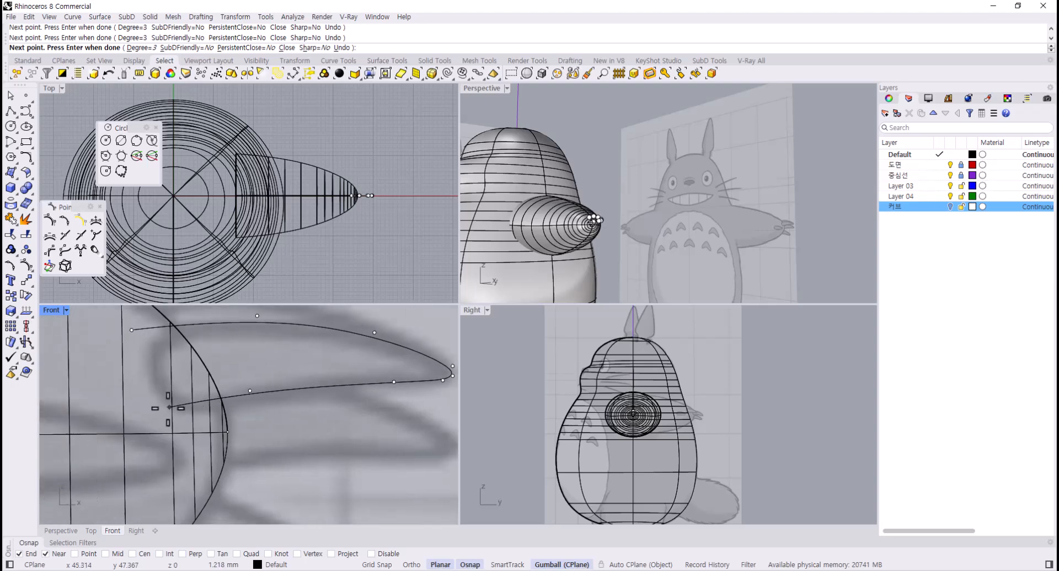
pyautogui.scroll(4, 162, 406)
pyautogui.press('Return')
pyautogui.scroll(-4, 138, 424)
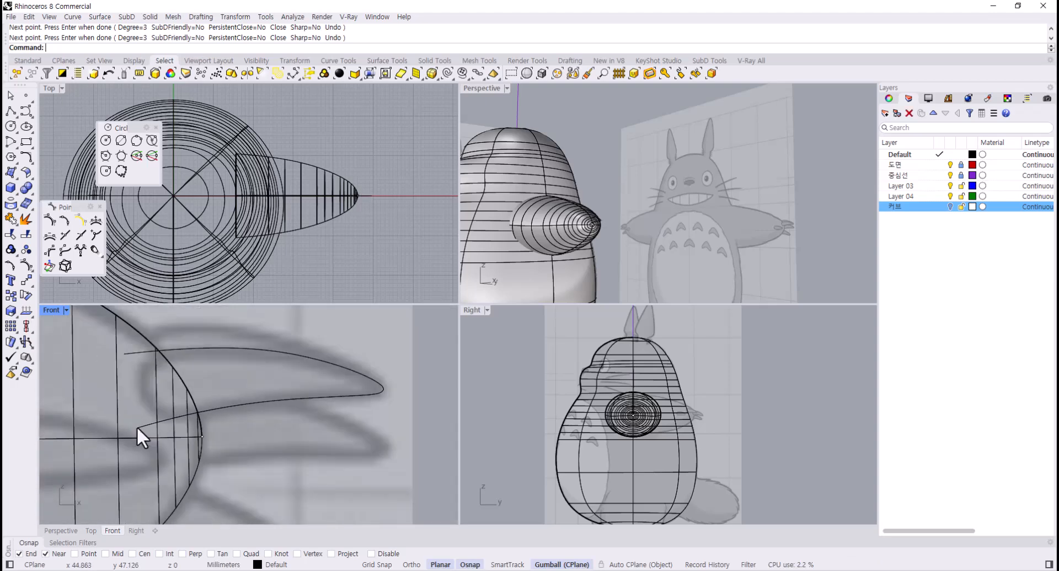
# - Draw a circle vertical to the CPlane by diameter, spanning the two inner ends of the claw curve
pyautogui.click(268, 378)
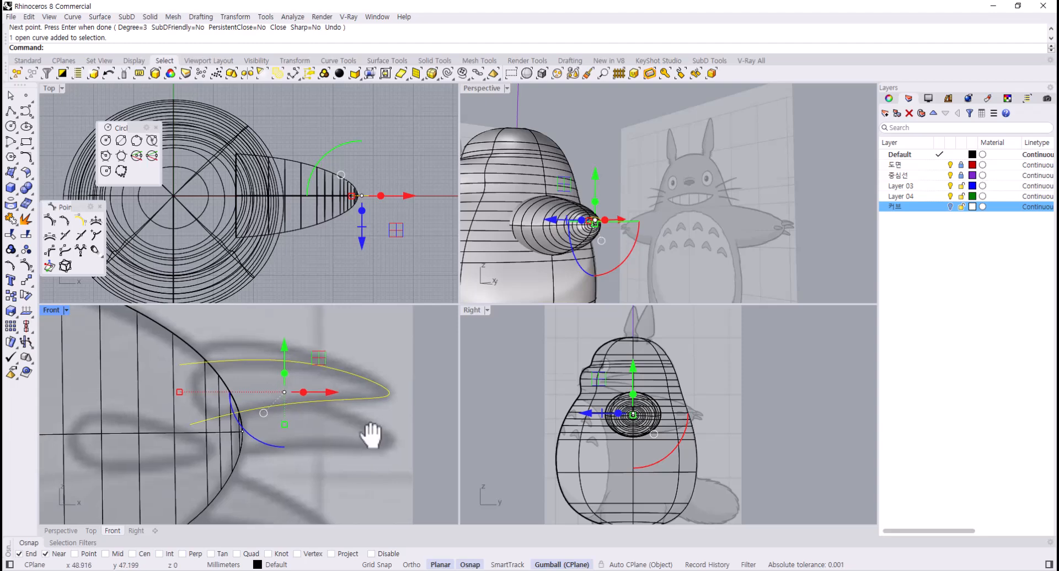
pyautogui.click(166, 179)
pyautogui.press('Escape')
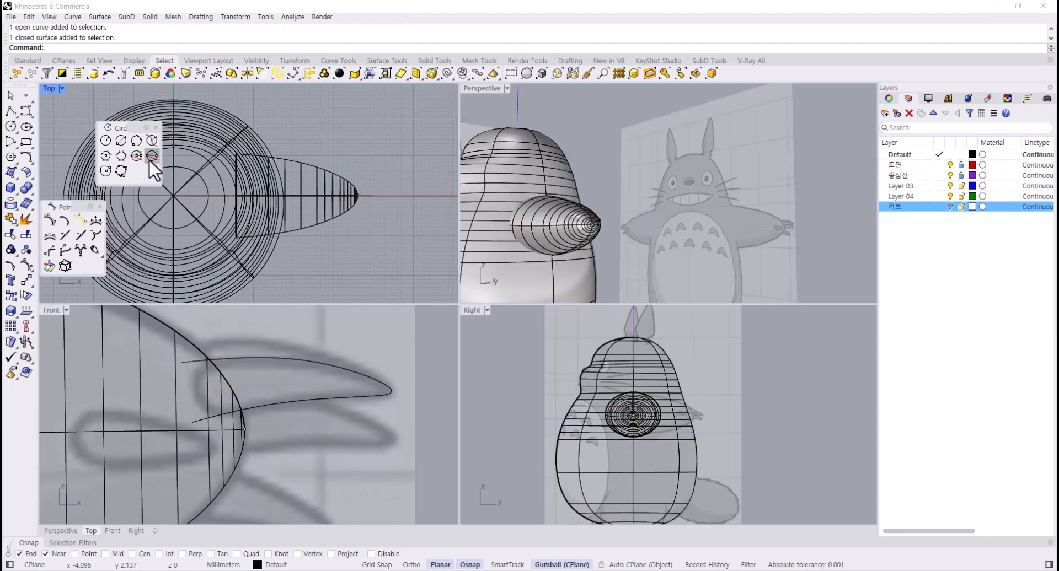
pyautogui.click(152, 156)
pyautogui.click(184, 370)
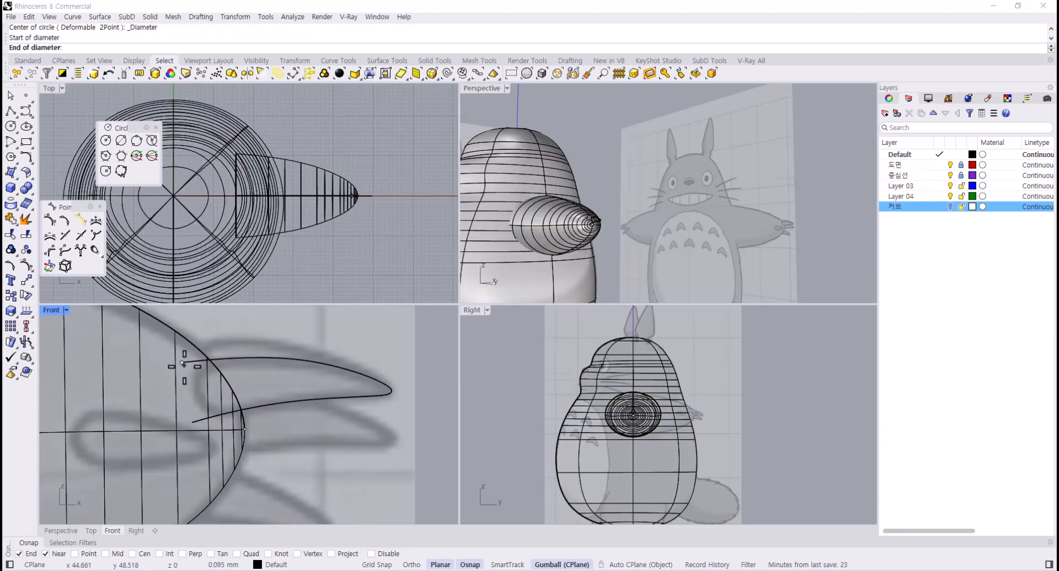
pyautogui.click(194, 420)
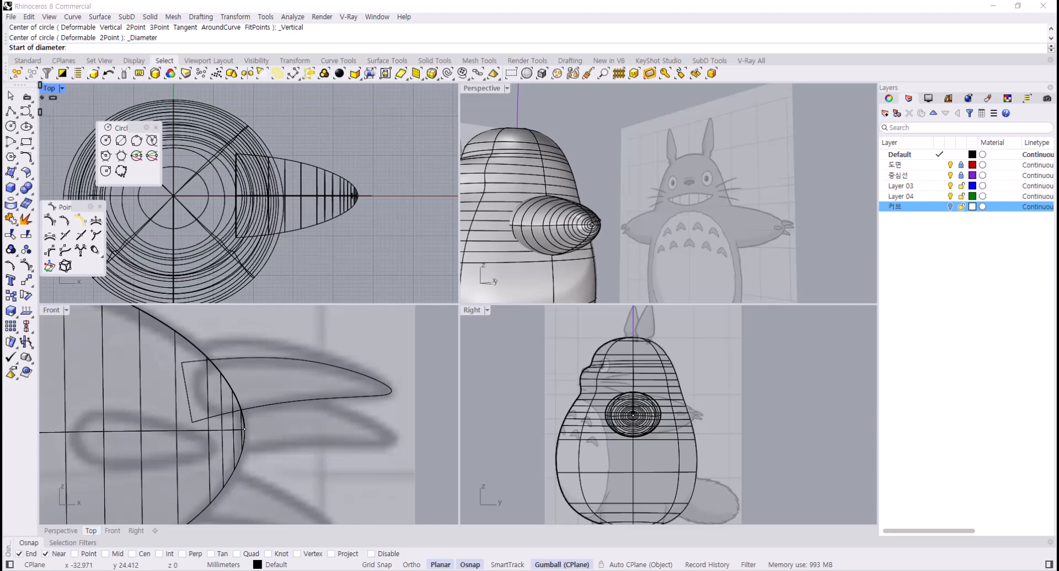
# - Place a point object on the outermost tip of the claw curve
pyautogui.click(26, 95)
pyautogui.scroll(5, 402, 413)
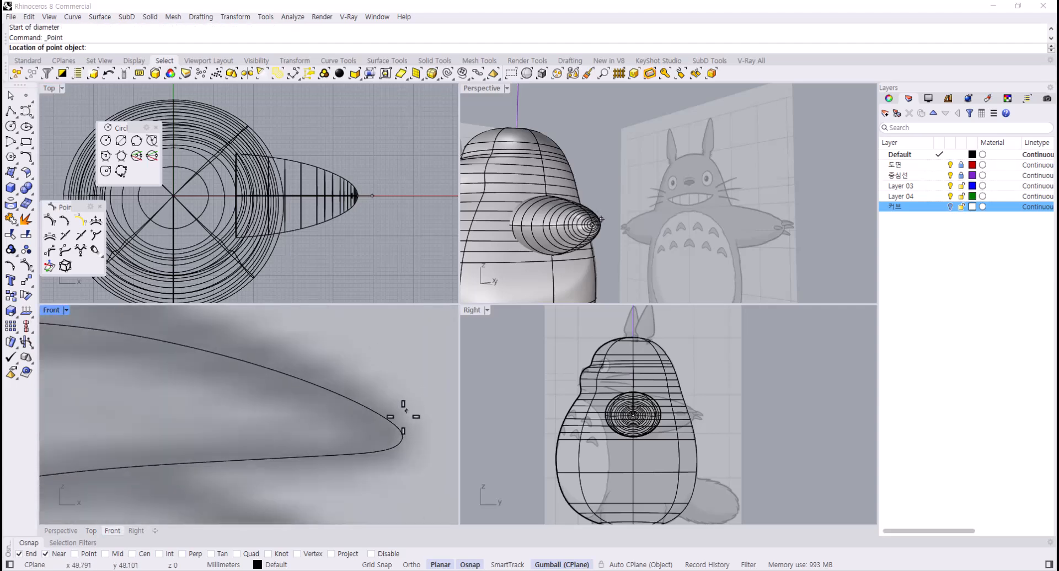
pyautogui.click(403, 442)
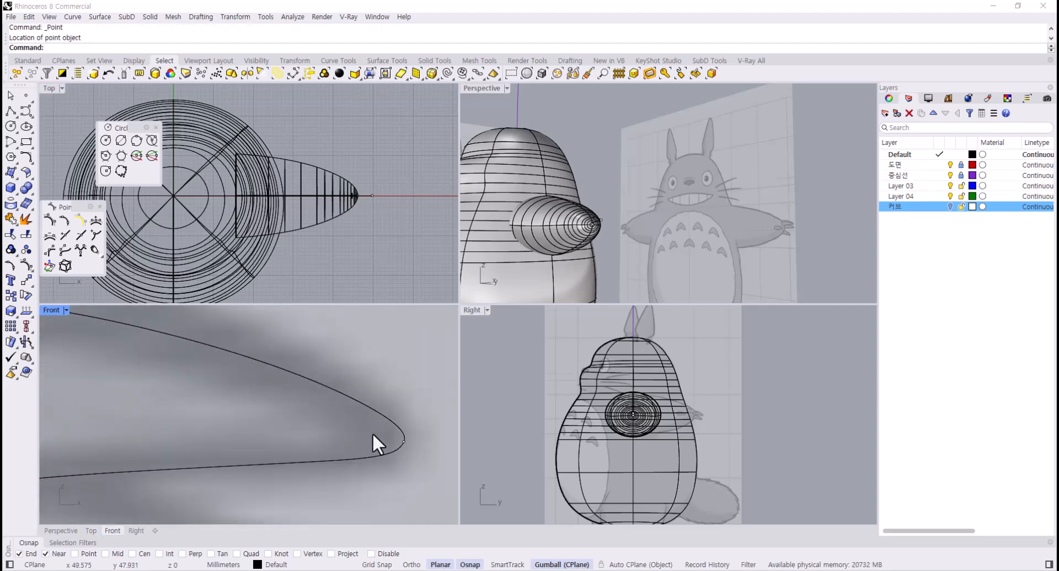
pyautogui.scroll(-5, 372, 433)
# - Split the claw curve at its tip point and check that the lower half is selected separately
pyautogui.click(310, 418)
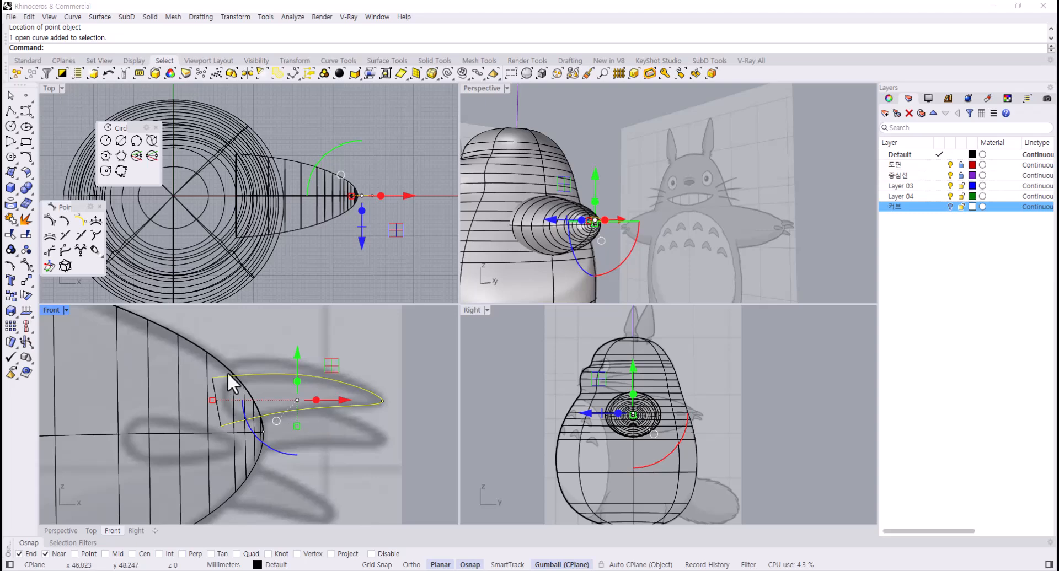
pyautogui.click(26, 238)
pyautogui.moveTo(359, 372); pyautogui.dragTo(409, 435)
pyautogui.rightClick(409, 434)
pyautogui.scroll(3, 282, 393)
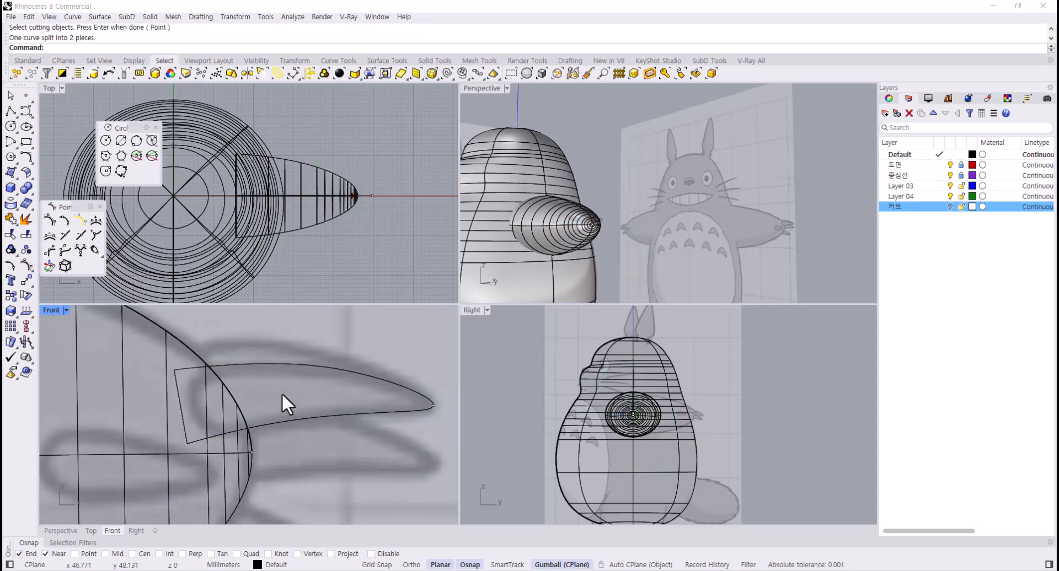
pyautogui.click(322, 419)
pyautogui.press('Escape')
# - Create the claw surface with Sweep2, using the two claw curves as rails and the circle and tip point as shapes, without changing cross sections
pyautogui.write('S')
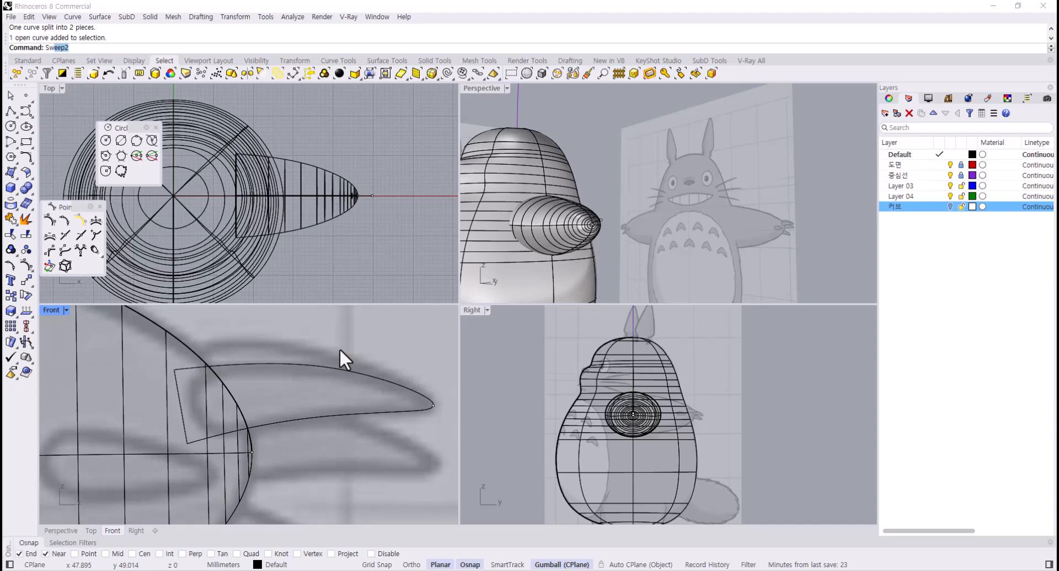
pyautogui.write('w')
pyautogui.press('Return')
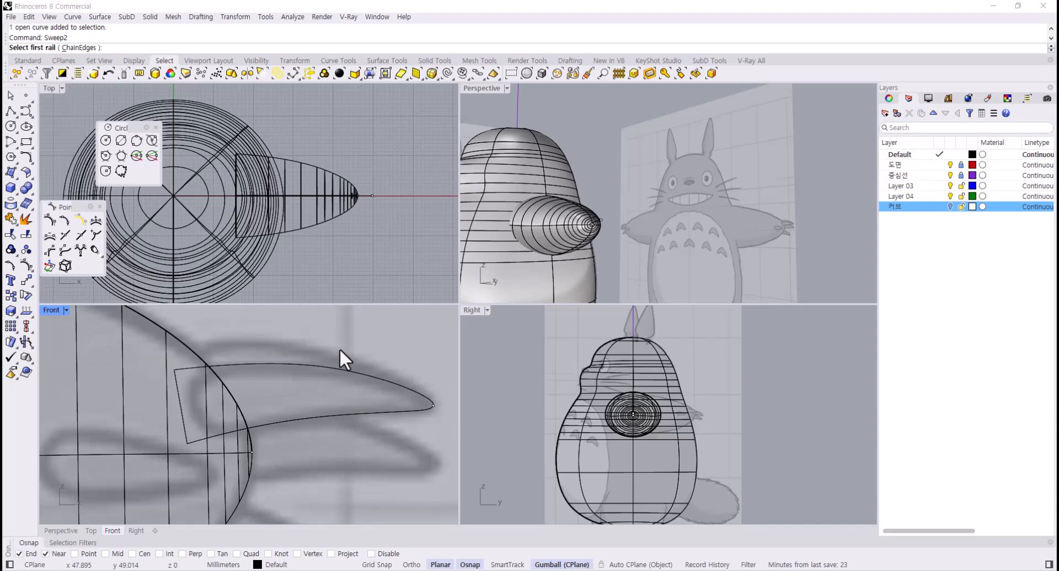
pyautogui.click(342, 365)
pyautogui.click(340, 413)
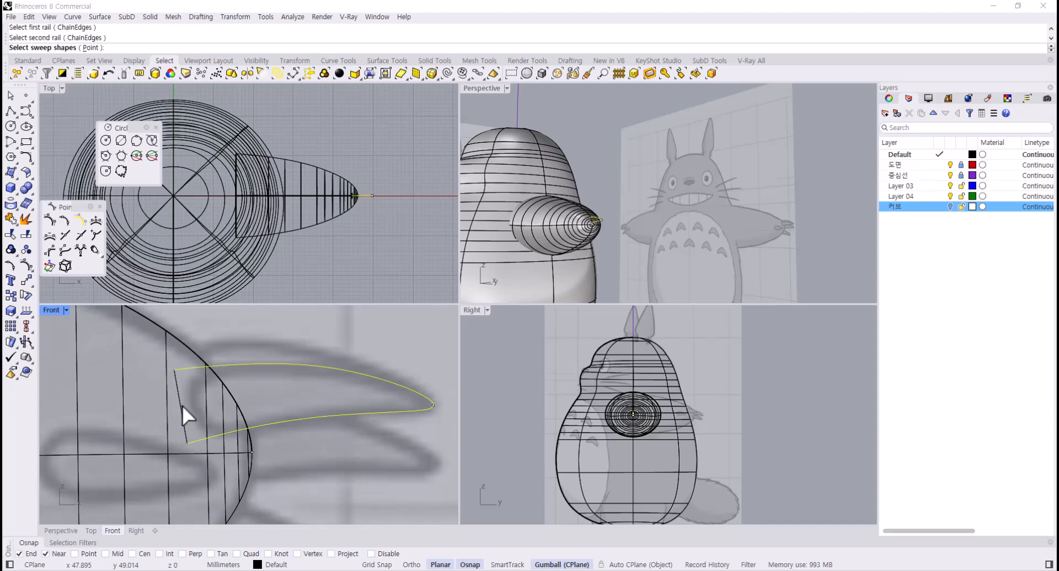
pyautogui.click(182, 406)
pyautogui.press('Return')
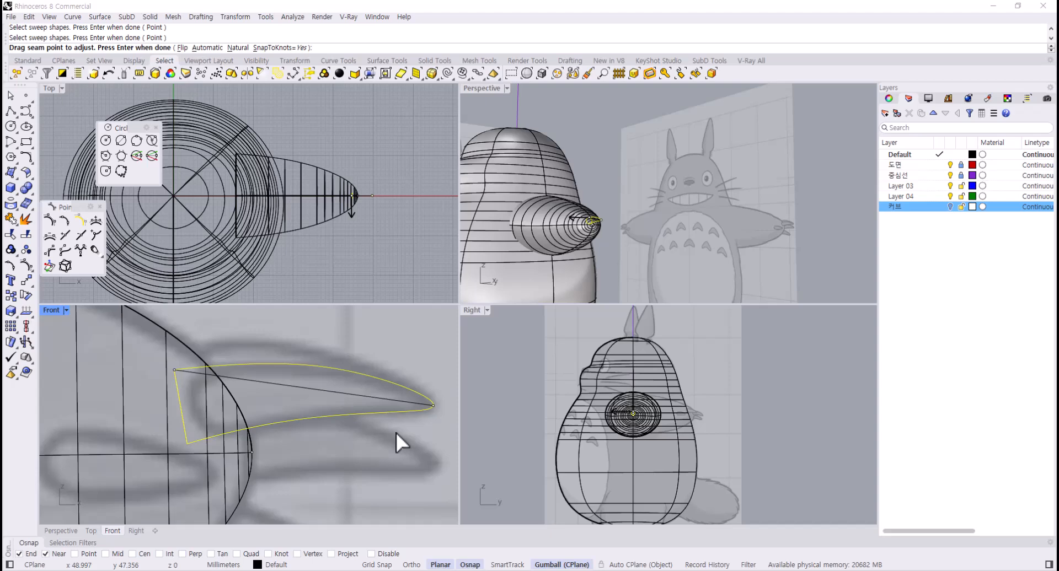
pyautogui.press('Return')
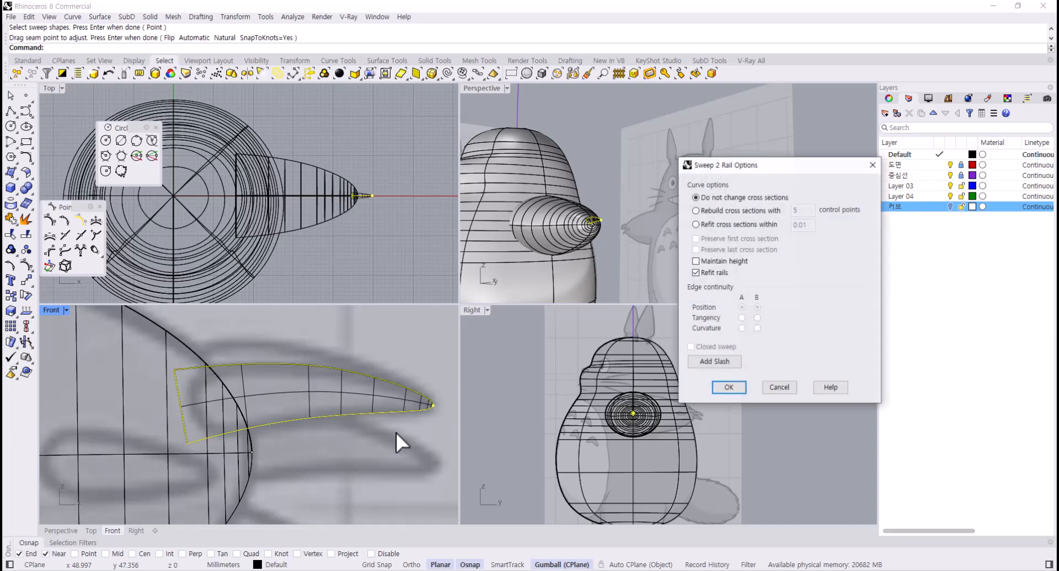
pyautogui.click(735, 389)
# - Cap the open inner end of the claw surface with the Cap command and check how the claw sits on the arm tip
pyautogui.moveTo(596, 219); pyautogui.dragTo(657, 235, button='right')
pyautogui.scroll(4, 656, 237)
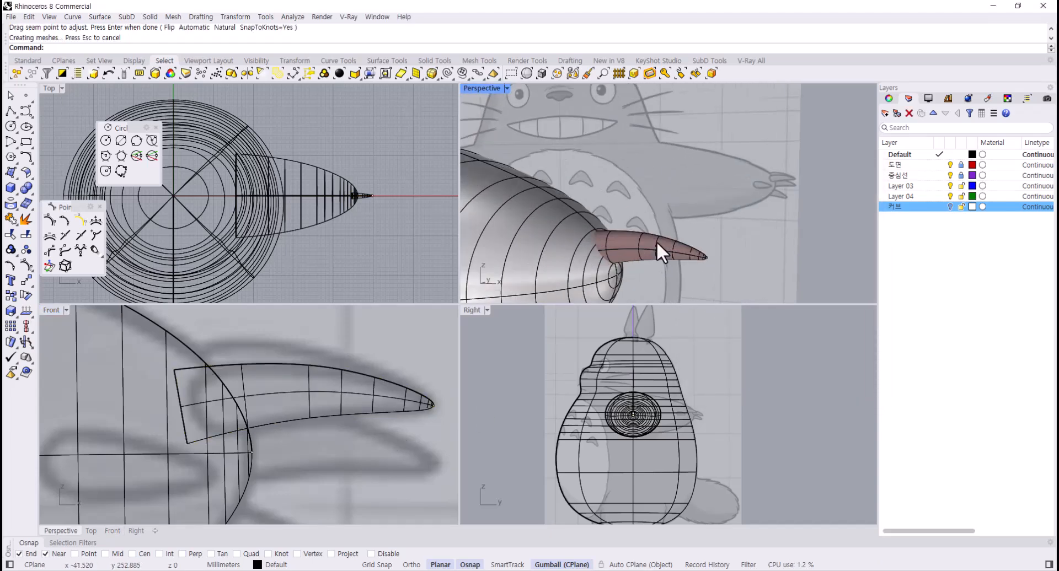
pyautogui.click(653, 241)
pyautogui.moveTo(725, 263); pyautogui.dragTo(736, 258, button='right')
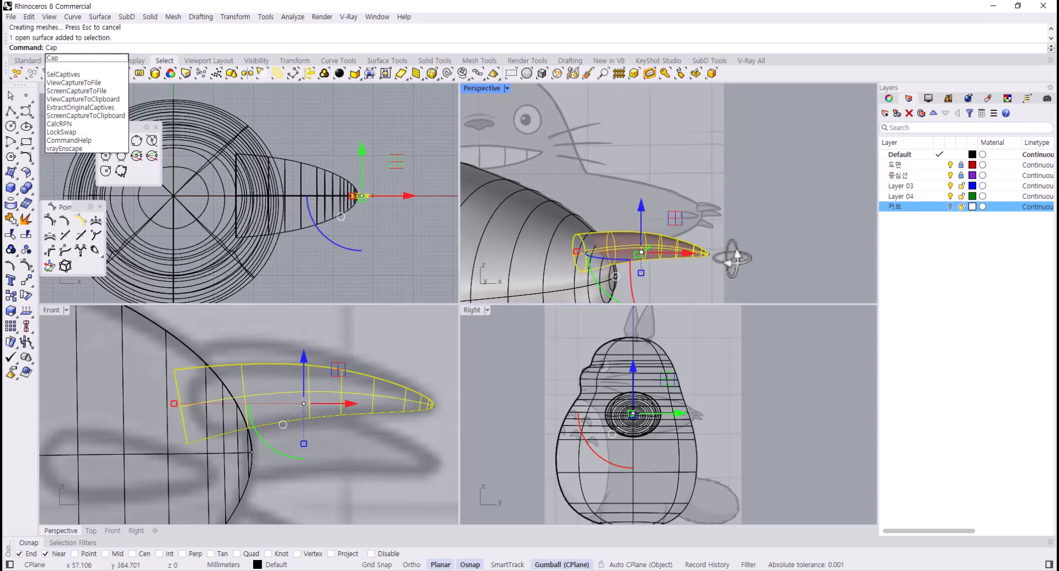
pyautogui.press('Return')
pyautogui.scroll(6, 579, 246)
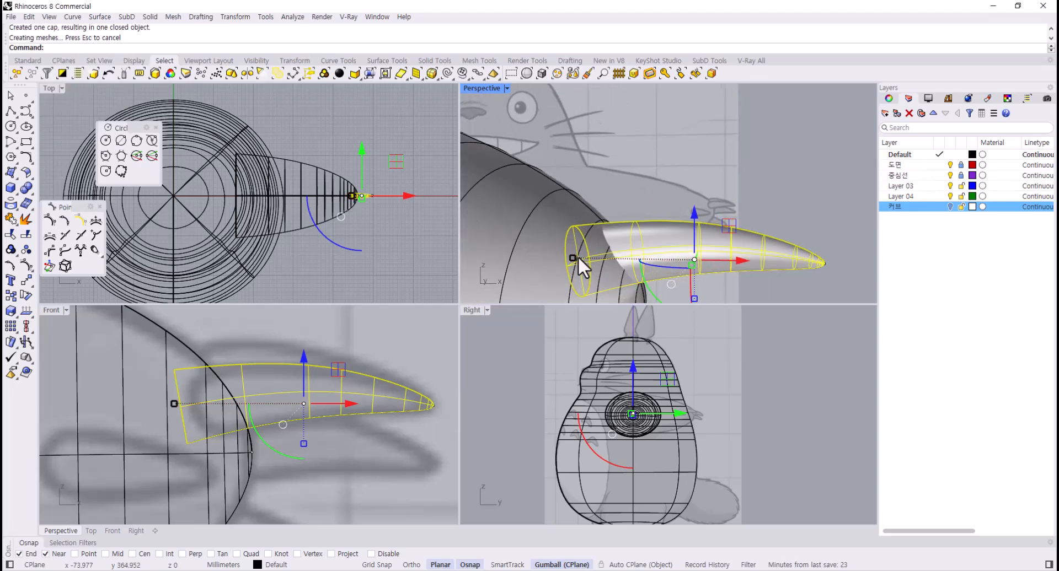
pyautogui.click(818, 277)
pyautogui.scroll(-9, 749, 262)
pyautogui.keyDown('shift'); pyautogui.moveTo(748, 263); pyautogui.dragTo(714, 247, button='right'); pyautogui.keyUp('shift')
pyautogui.scroll(1, 581, 231)
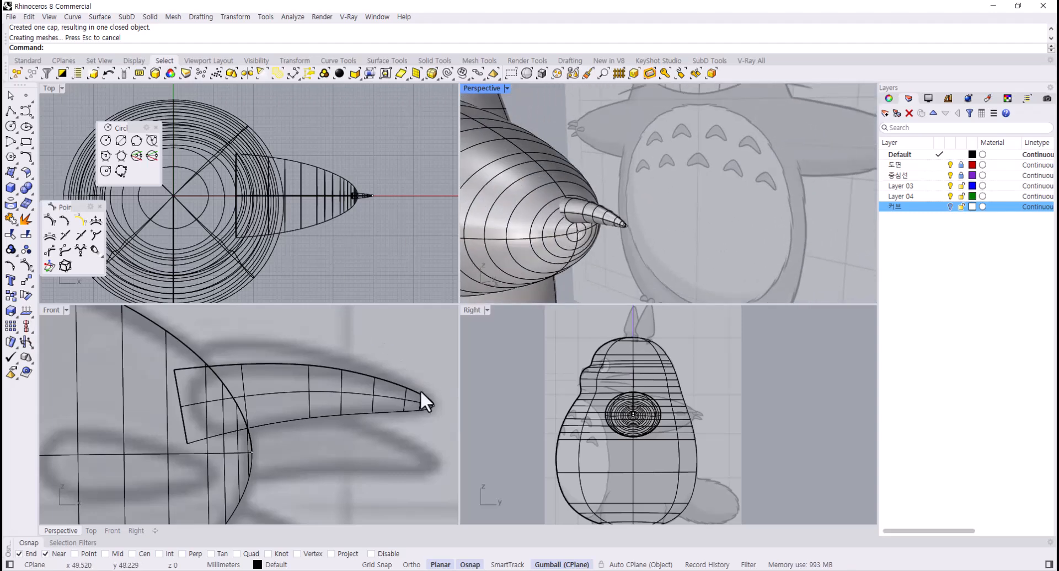
pyautogui.scroll(-8, 420, 389)
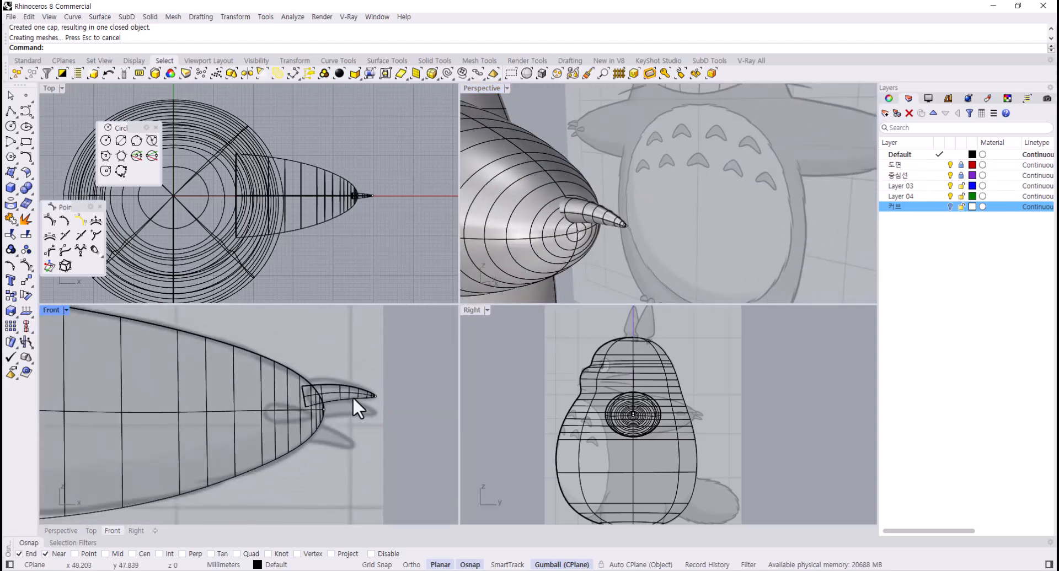
# - Copy the claw at the arm's tip to a spot beside it, slightly back along the arm, in the top view
pyautogui.scroll(2, 302, 408)
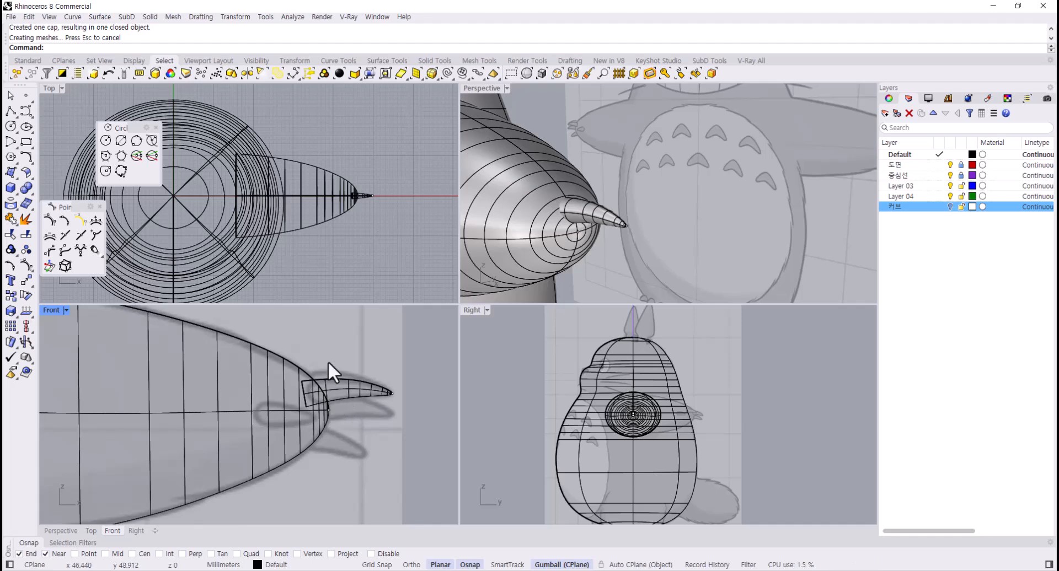
pyautogui.scroll(2, 360, 200)
pyautogui.click(322, 206)
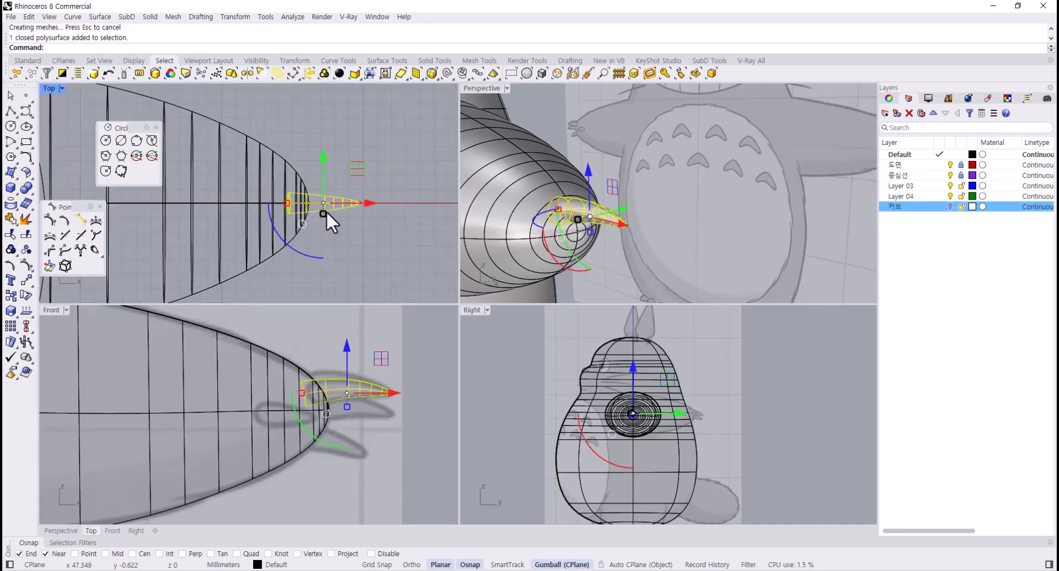
pyautogui.scroll(2, 326, 210)
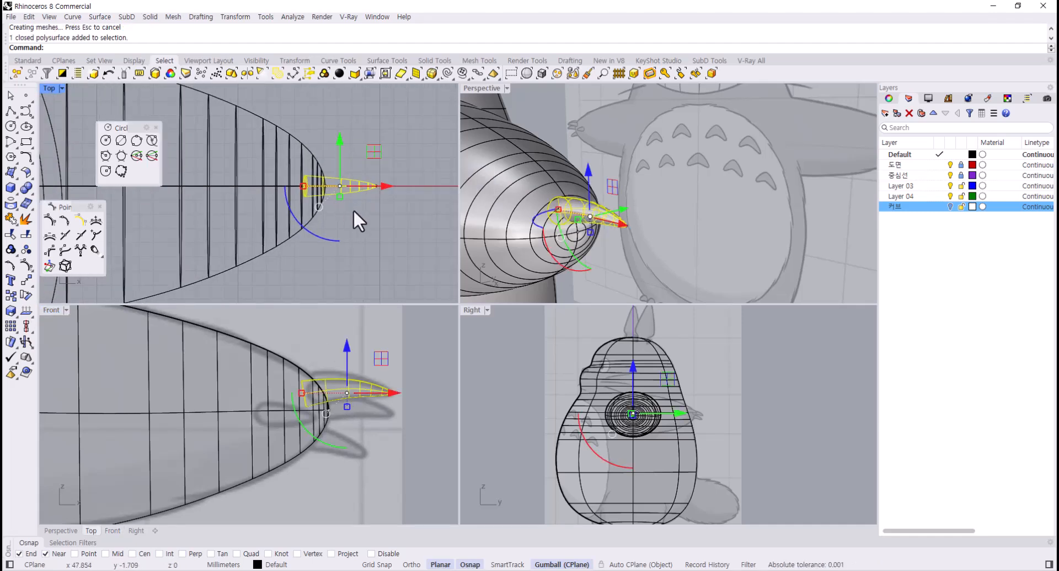
pyautogui.moveTo(377, 150); pyautogui.dragTo(353, 194)
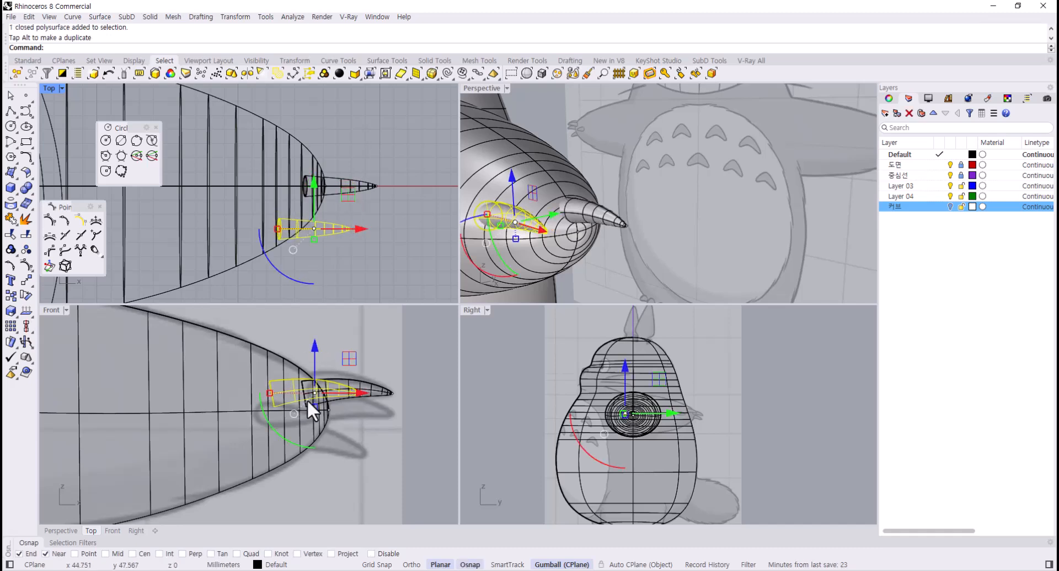
# - Scale the claw copy up uniformly and shift it back into the arm
pyautogui.scroll(2, 306, 259)
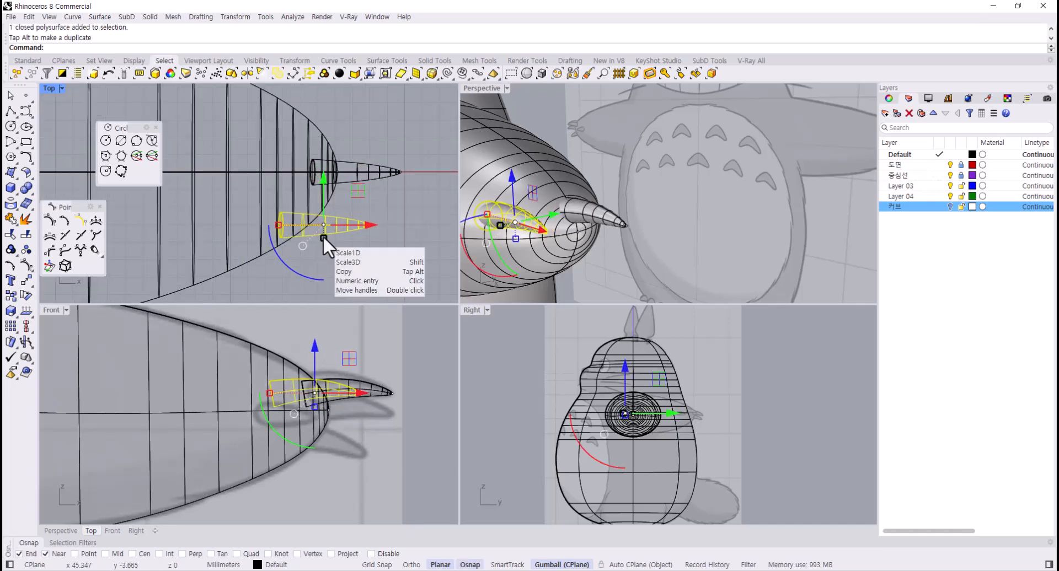
pyautogui.keyDown('shift'); pyautogui.moveTo(324, 238); pyautogui.dragTo(325, 246); pyautogui.keyUp('shift')
pyautogui.moveTo(356, 196); pyautogui.dragTo(342, 201)
pyautogui.click(382, 287)
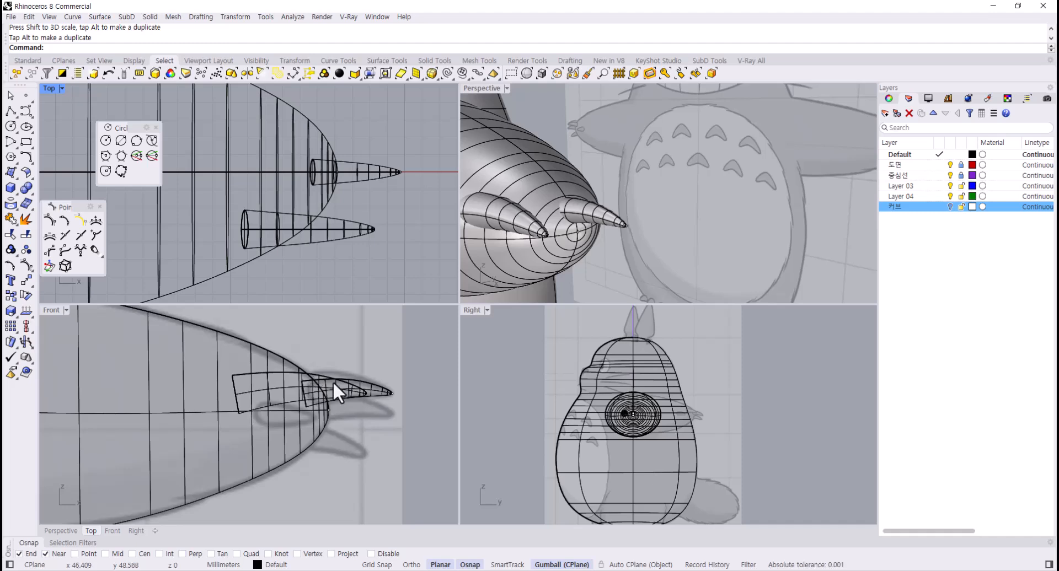
# - Lower the enlarged claw onto the thumb outline in the front view and turn it outward at the arm's edge in the top view
pyautogui.click(312, 374)
pyautogui.moveTo(336, 366); pyautogui.dragTo(317, 389)
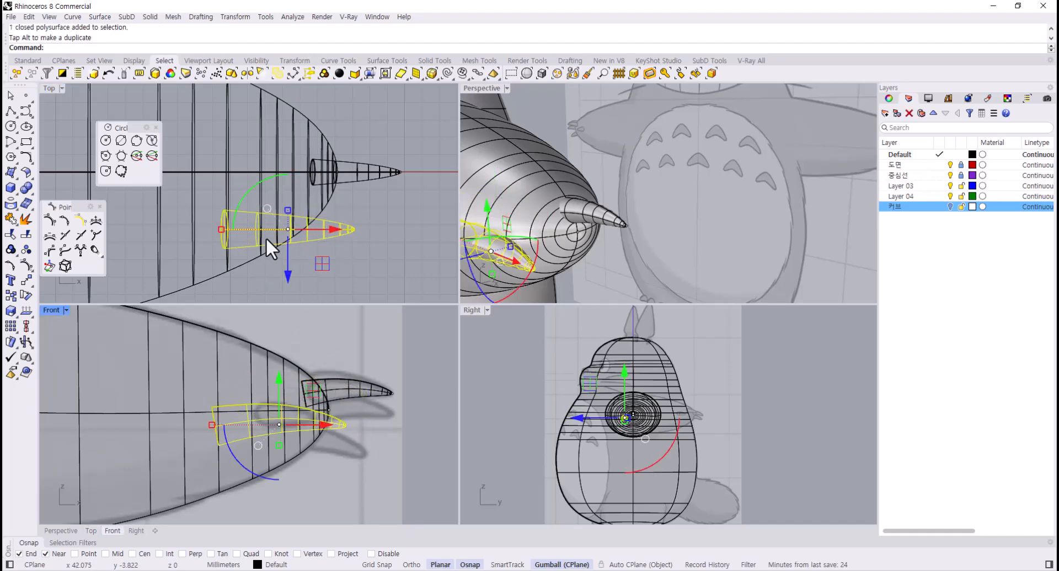
pyautogui.moveTo(256, 187); pyautogui.dragTo(275, 132)
pyautogui.moveTo(285, 261); pyautogui.dragTo(332, 194)
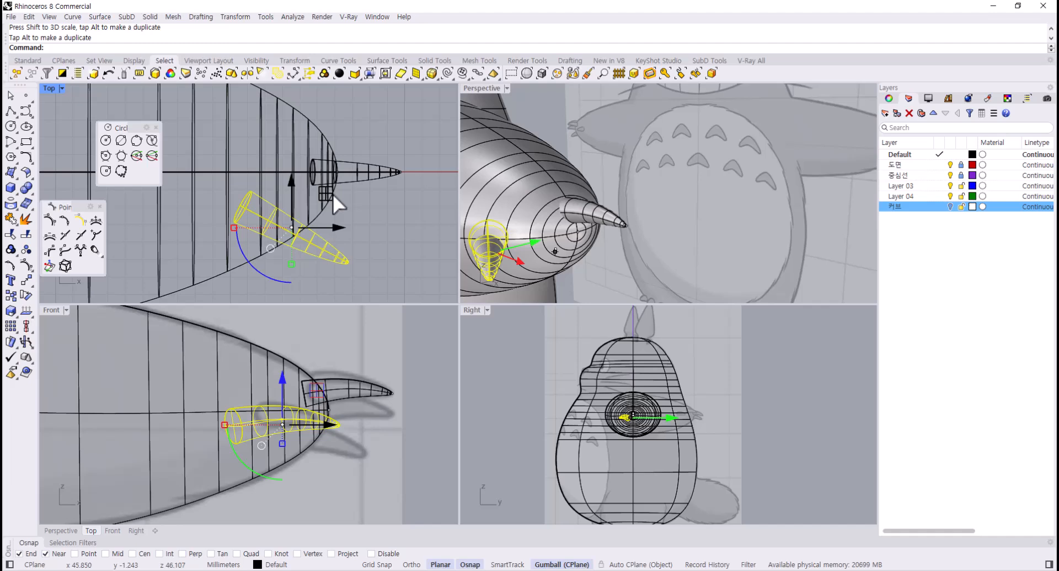
# - Try to rotate the enlarged claw in the perspective view, and undo that rotation
pyautogui.click(683, 250)
pyautogui.moveTo(618, 246); pyautogui.dragTo(651, 261, button='right')
pyautogui.click(641, 224)
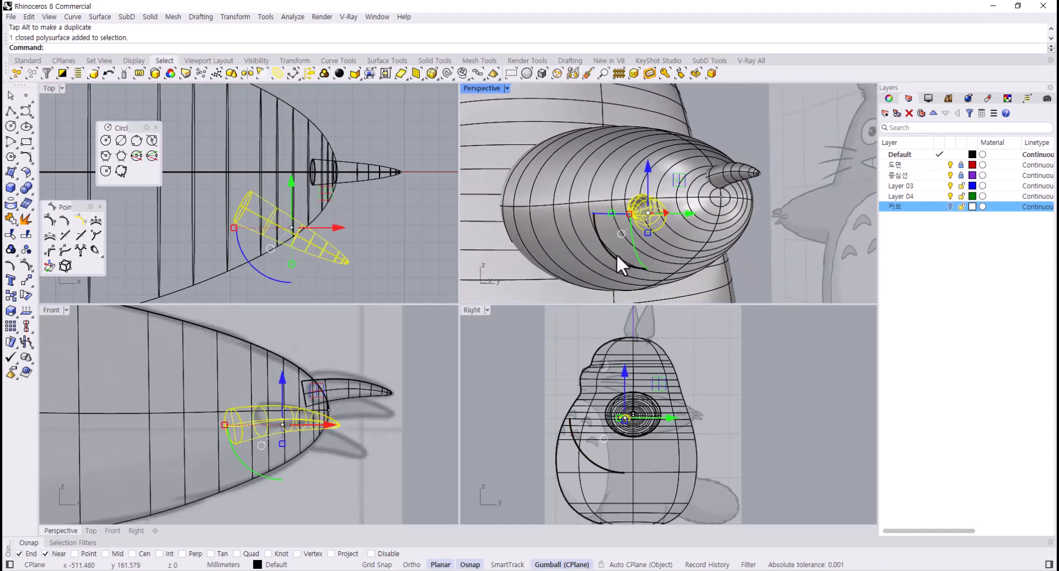
pyautogui.moveTo(616, 253); pyautogui.dragTo(664, 254)
pyautogui.moveTo(690, 253); pyautogui.dragTo(732, 246, button='right')
pyautogui.hotkey('ctrl', 'z')
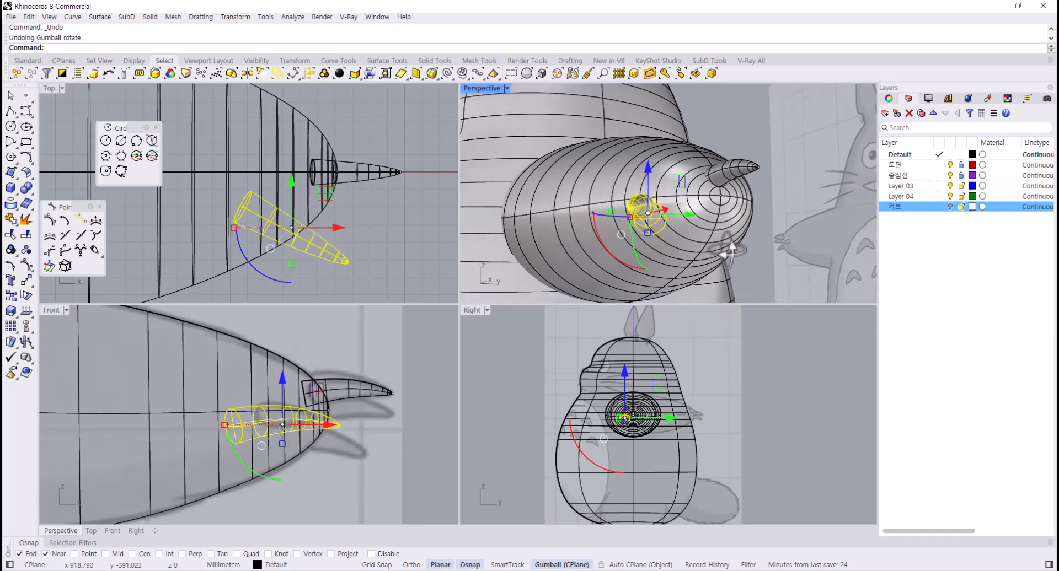
# - Rotate the enlarged claw about several axes until its tip points forward and slightly down from the arm
pyautogui.moveTo(617, 260); pyautogui.dragTo(651, 256)
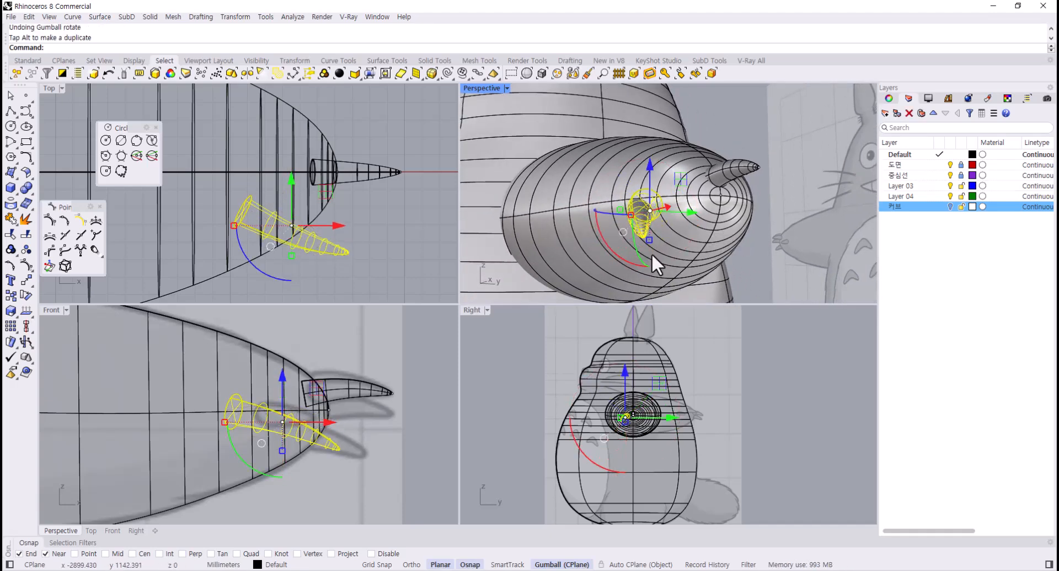
pyautogui.moveTo(599, 228); pyautogui.dragTo(601, 236)
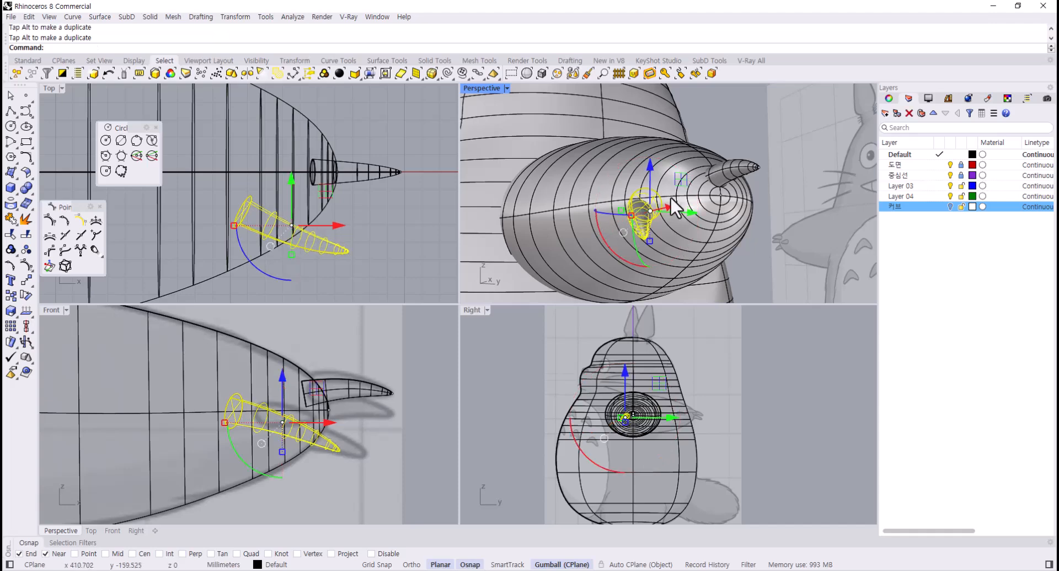
pyautogui.scroll(8, 673, 437)
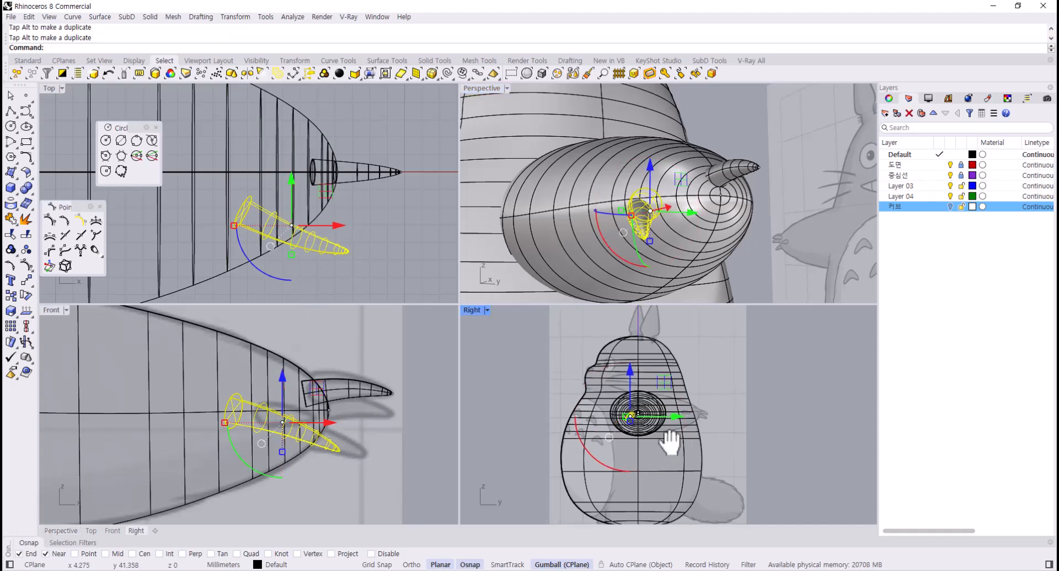
pyautogui.moveTo(612, 447); pyautogui.dragTo(667, 443)
pyautogui.moveTo(663, 260); pyautogui.dragTo(646, 241, button='right')
pyautogui.moveTo(643, 262); pyautogui.dragTo(645, 243)
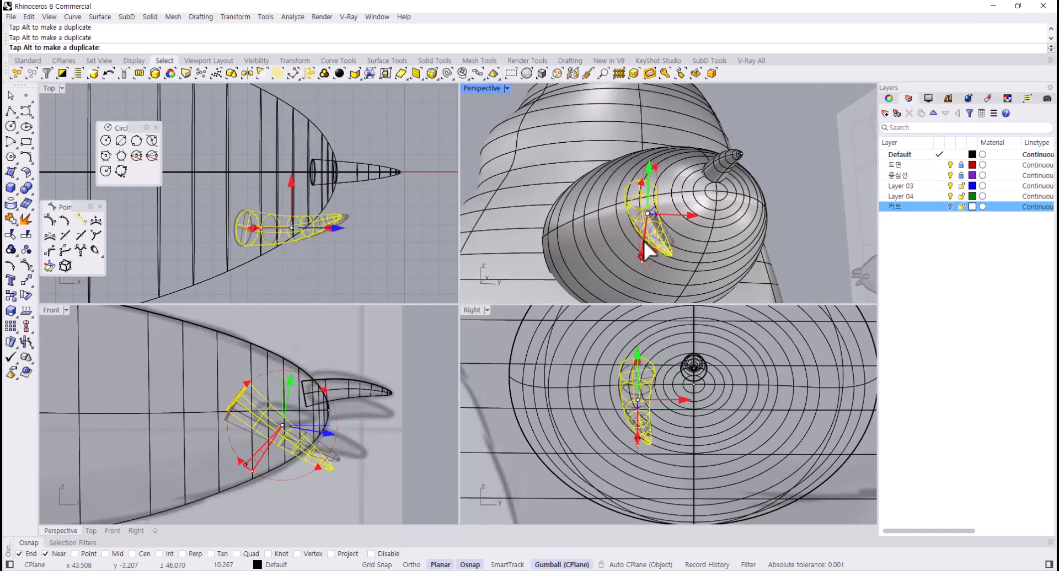
pyautogui.moveTo(646, 243); pyautogui.dragTo(806, 237, button='right')
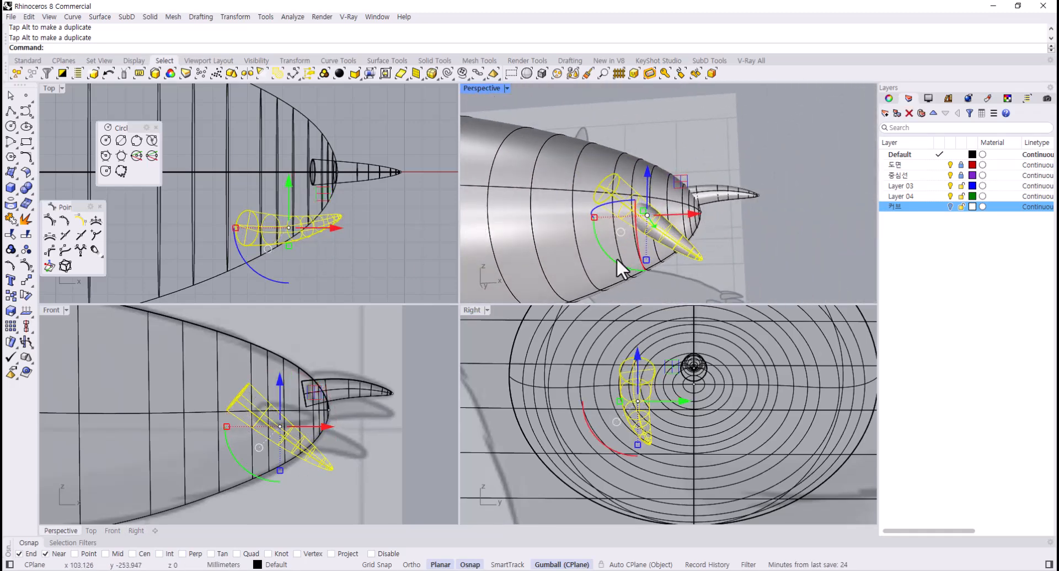
pyautogui.moveTo(617, 257); pyautogui.dragTo(695, 242)
pyautogui.click(773, 230)
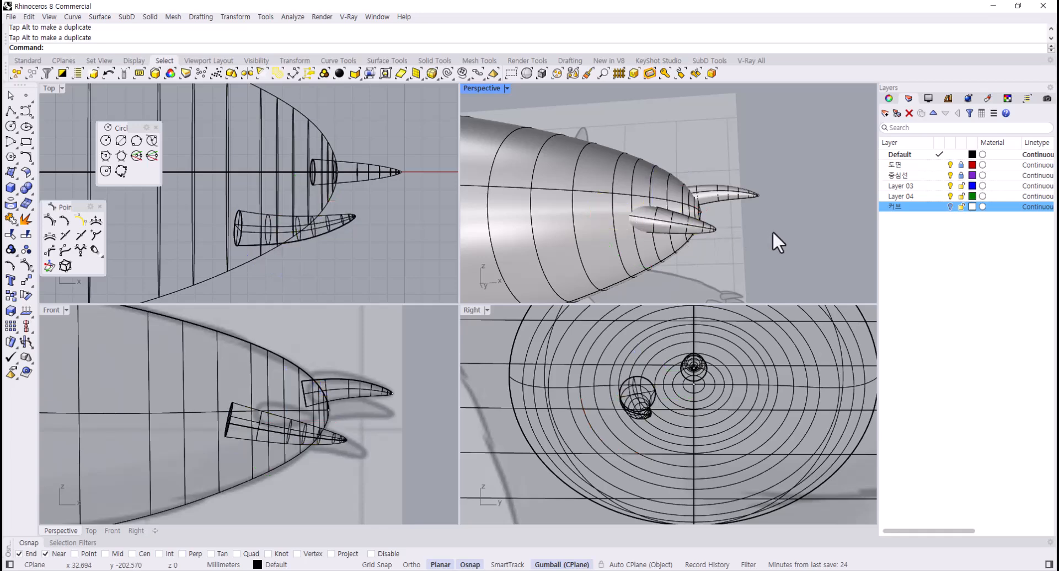
# - Rotate the enlarged claw until nearly level in the front view and raise it to the arm's centerline
pyautogui.moveTo(772, 230); pyautogui.dragTo(676, 238, button='right')
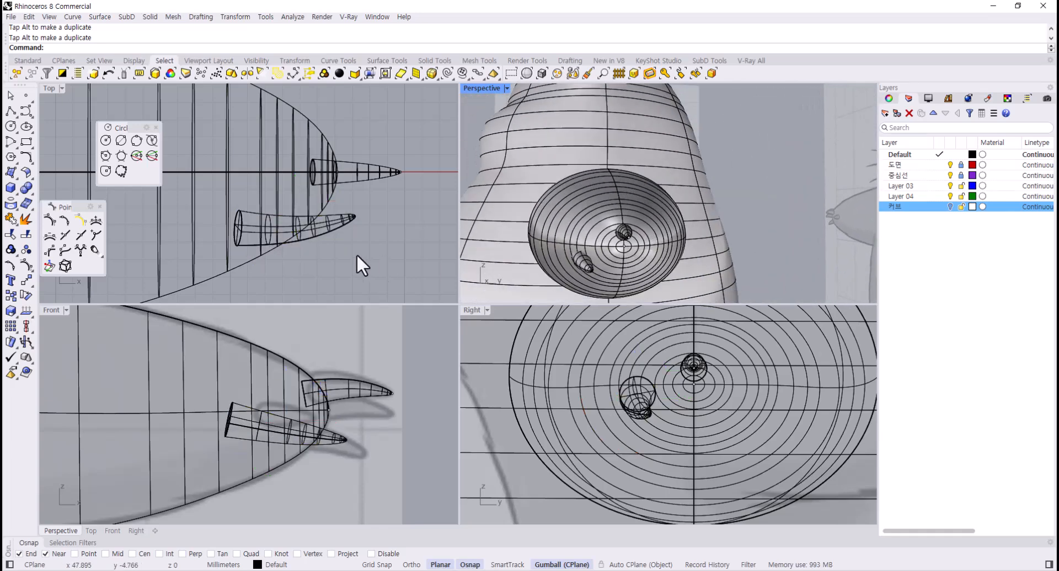
pyautogui.moveTo(357, 253); pyautogui.dragTo(352, 300, button='right')
pyautogui.click(333, 441)
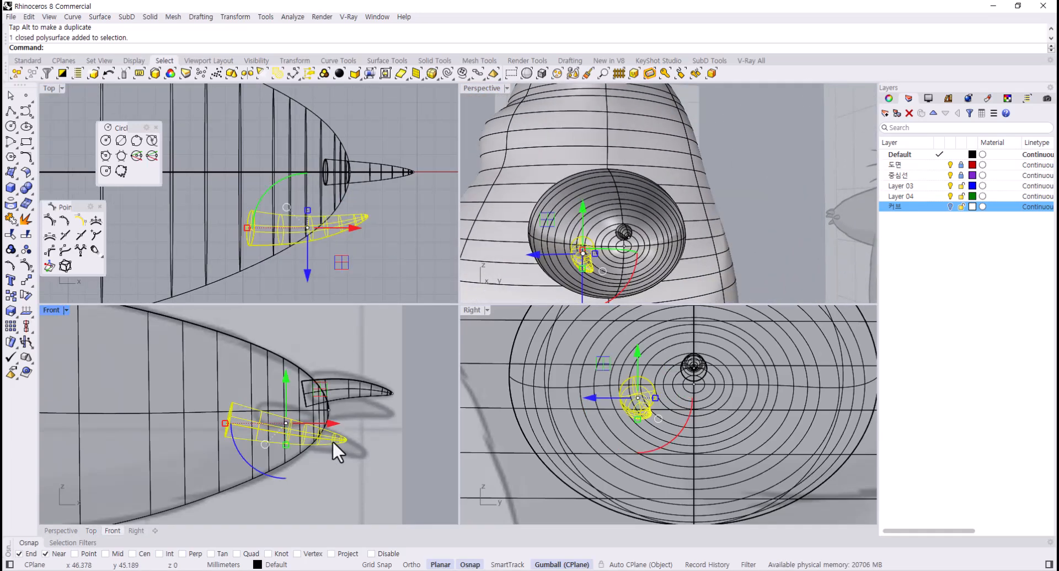
pyautogui.moveTo(249, 467); pyautogui.dragTo(260, 468)
pyautogui.moveTo(322, 390); pyautogui.dragTo(319, 382)
pyautogui.click(749, 230)
pyautogui.moveTo(749, 230); pyautogui.dragTo(675, 223, button='right')
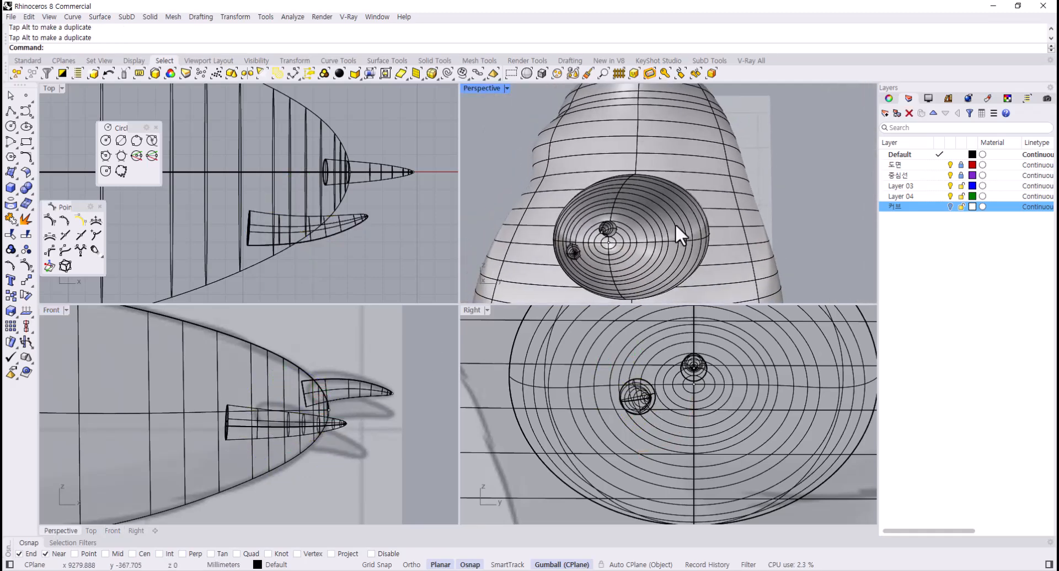
pyautogui.click(622, 399)
pyautogui.moveTo(292, 392); pyautogui.dragTo(292, 379)
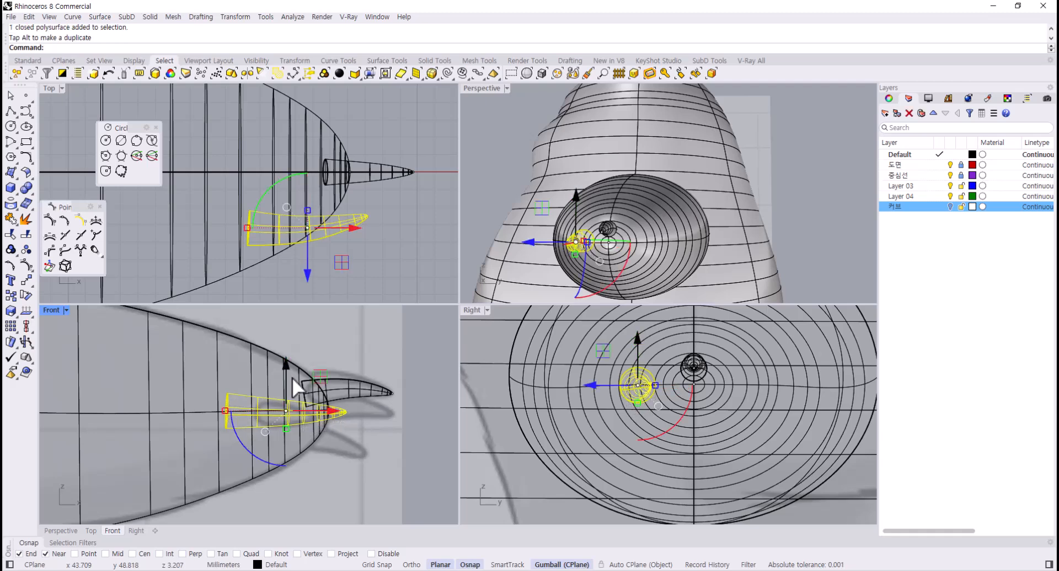
# - Angle the enlarged claw outward in the top view and reposition it at the side of the arm
pyautogui.click(371, 256)
pyautogui.click(383, 170)
pyautogui.click(326, 236)
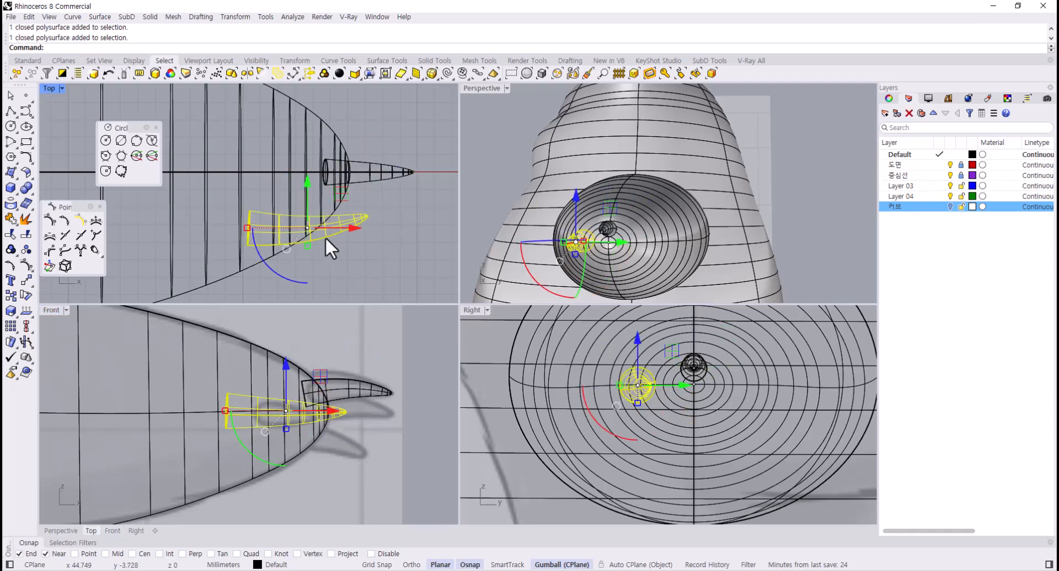
pyautogui.moveTo(270, 269); pyautogui.dragTo(357, 199)
pyautogui.click(355, 198)
# - Copy the middle claw to the side opposite the enlarged claw and angle the copy outward in the top view
pyautogui.click(364, 182)
pyautogui.moveTo(363, 189); pyautogui.dragTo(344, 241, button='right')
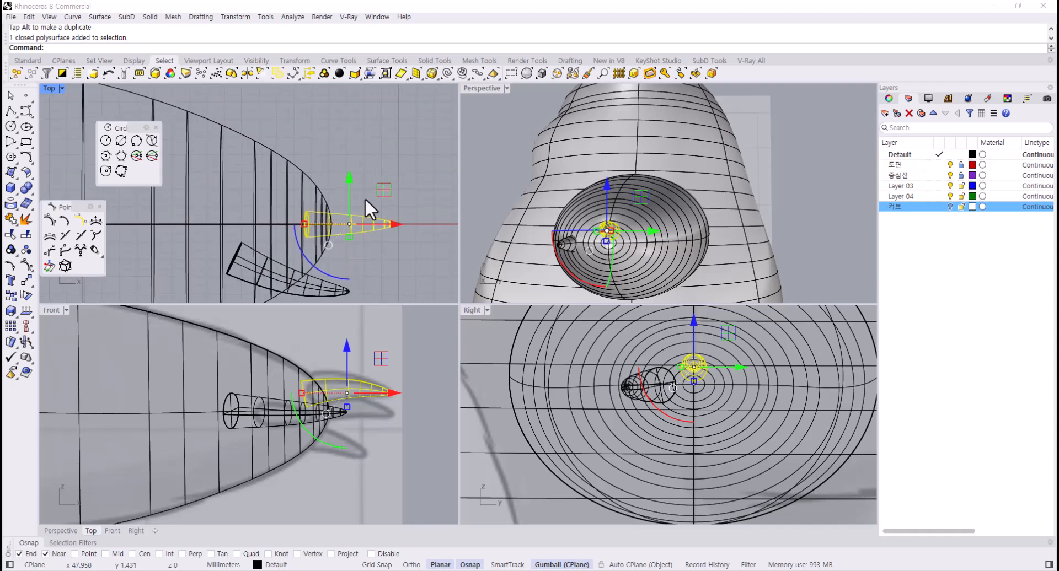
pyautogui.keyDown('alt'); pyautogui.moveTo(383, 188); pyautogui.dragTo(375, 157); pyautogui.keyUp('alt')
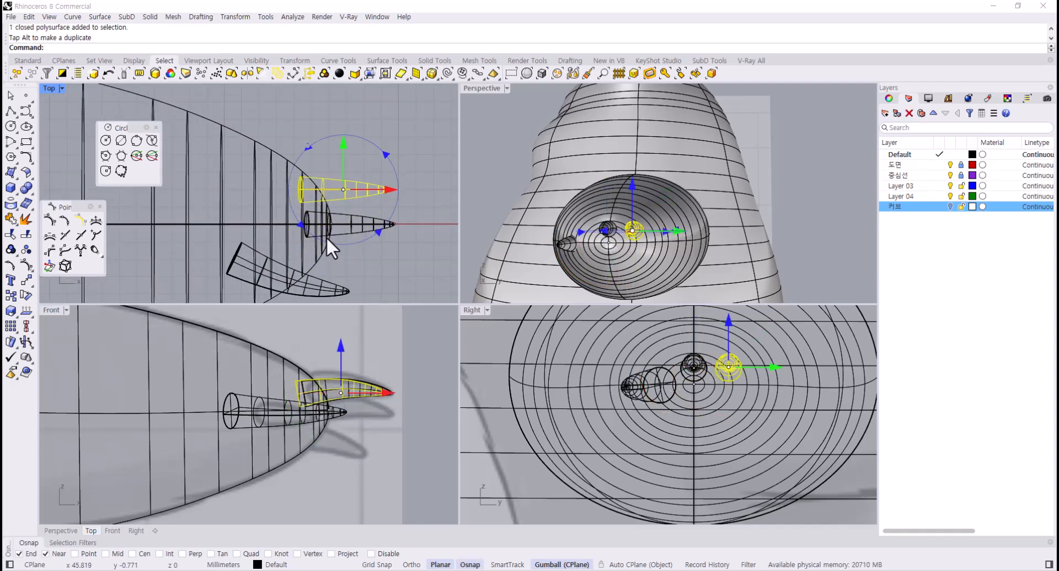
pyautogui.moveTo(326, 236); pyautogui.dragTo(338, 230)
pyautogui.moveTo(378, 162); pyautogui.dragTo(379, 150)
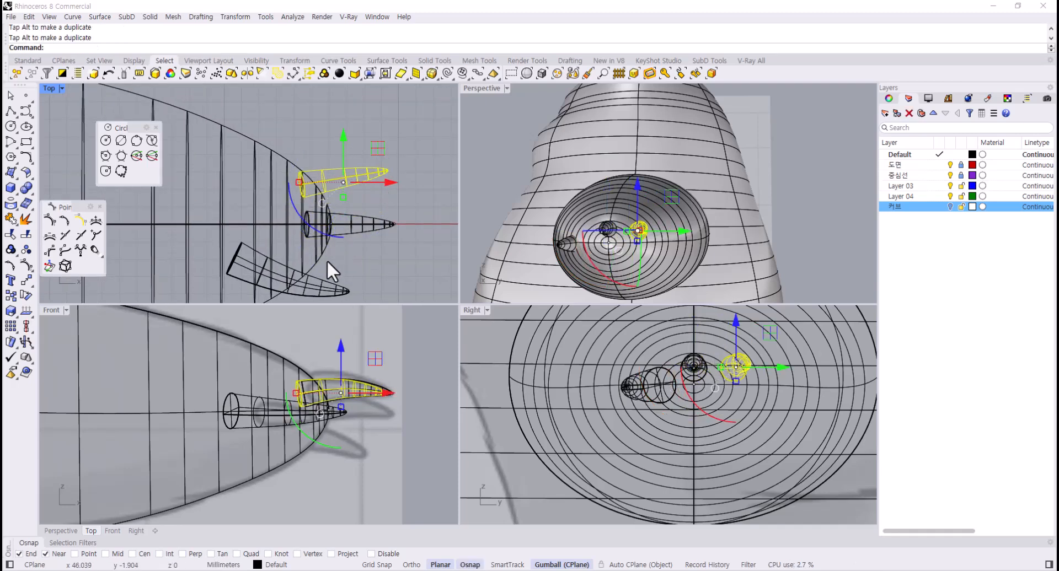
# - Shift the enlarged claw farther outward and slightly back along the arm in the top view
pyautogui.click(317, 281)
pyautogui.moveTo(340, 254); pyautogui.dragTo(360, 202, button='right')
pyautogui.moveTo(342, 190); pyautogui.dragTo(335, 208)
pyautogui.click(437, 154)
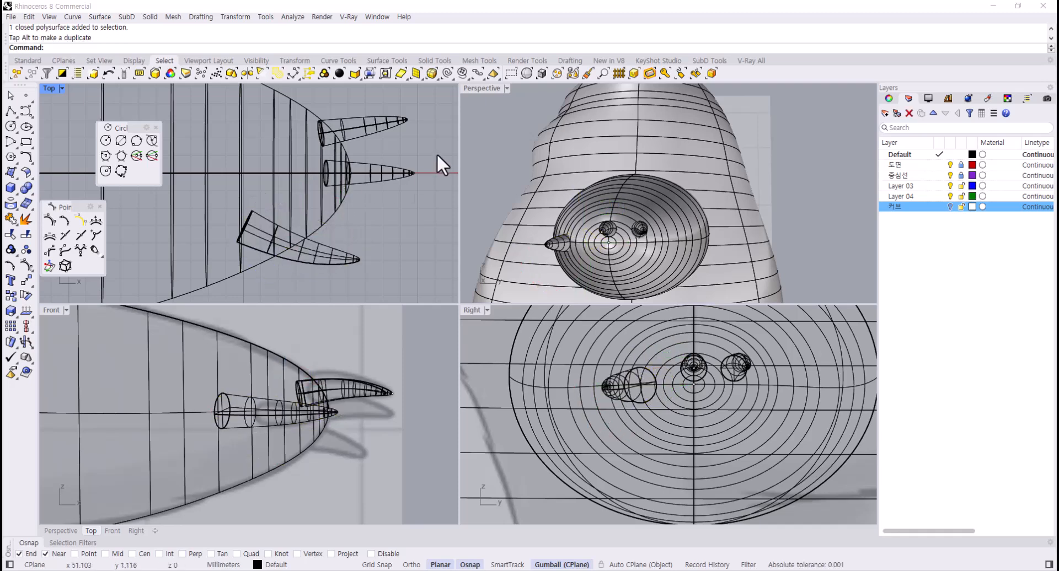
# - Copy the angled claw into the gap between the middle and enlarged claws, turned outward toward the enlarged claw
pyautogui.click(358, 130)
pyautogui.moveTo(399, 105); pyautogui.dragTo(310, 240)
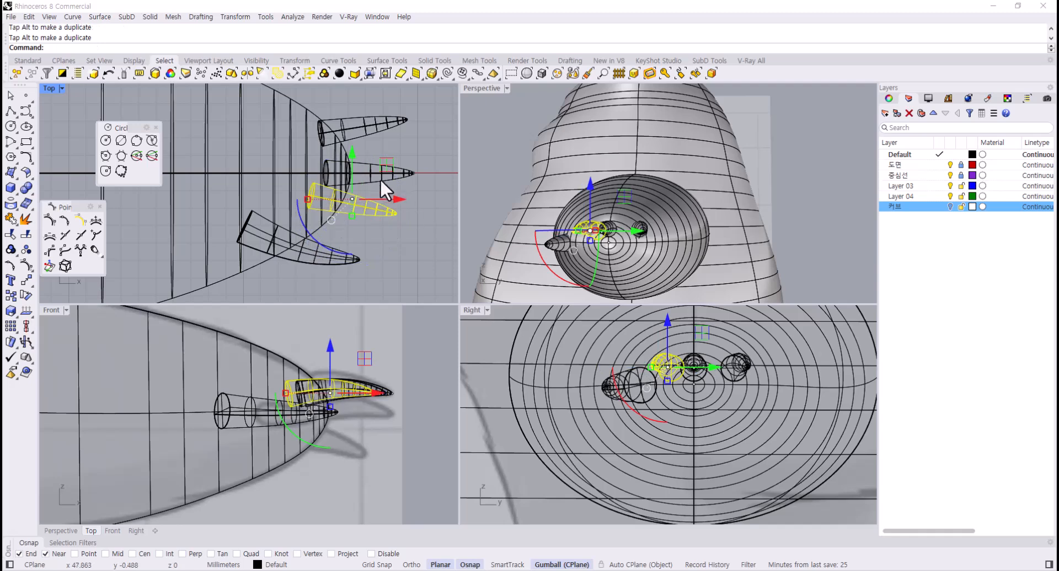
pyautogui.moveTo(385, 162); pyautogui.dragTo(388, 181)
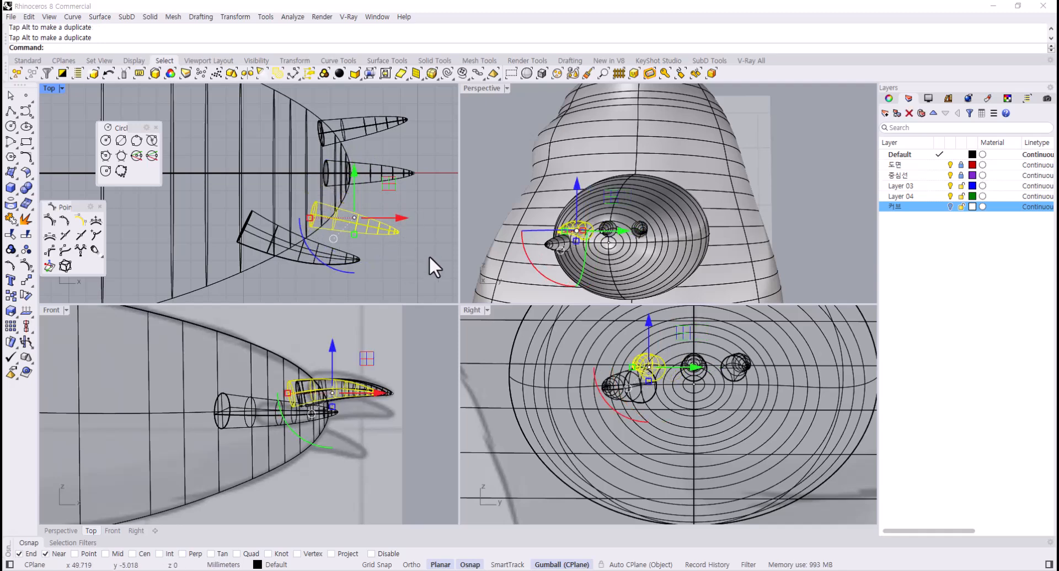
pyautogui.click(751, 230)
# - Tilt the claw opposite the enlarged one downward and lower it slightly on the arm's tip
pyautogui.moveTo(751, 231); pyautogui.dragTo(680, 174, button='right')
pyautogui.click(827, 204)
pyautogui.click(681, 172)
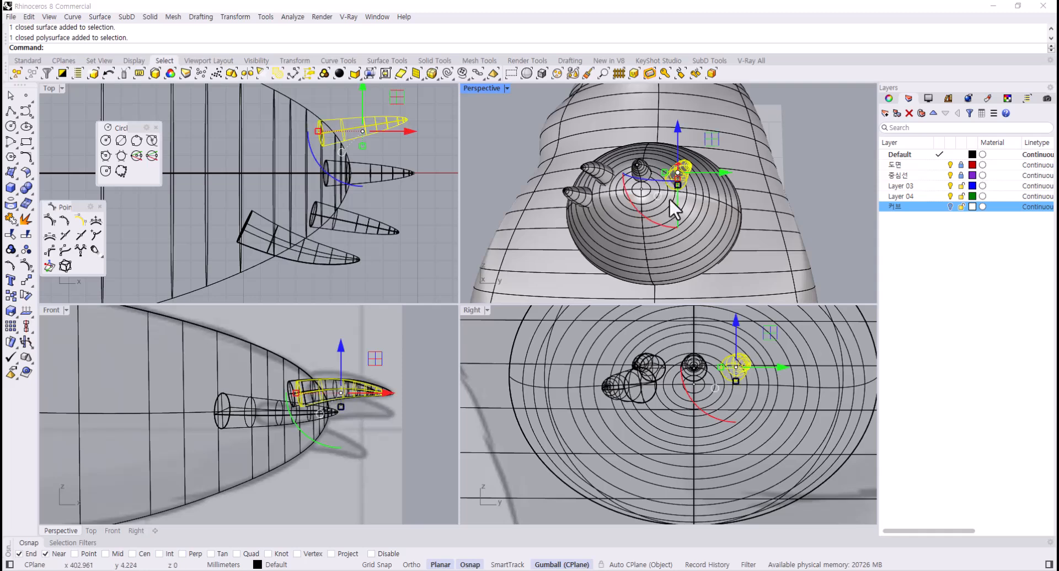
pyautogui.moveTo(646, 216); pyautogui.dragTo(634, 179)
pyautogui.moveTo(712, 138); pyautogui.dragTo(714, 148)
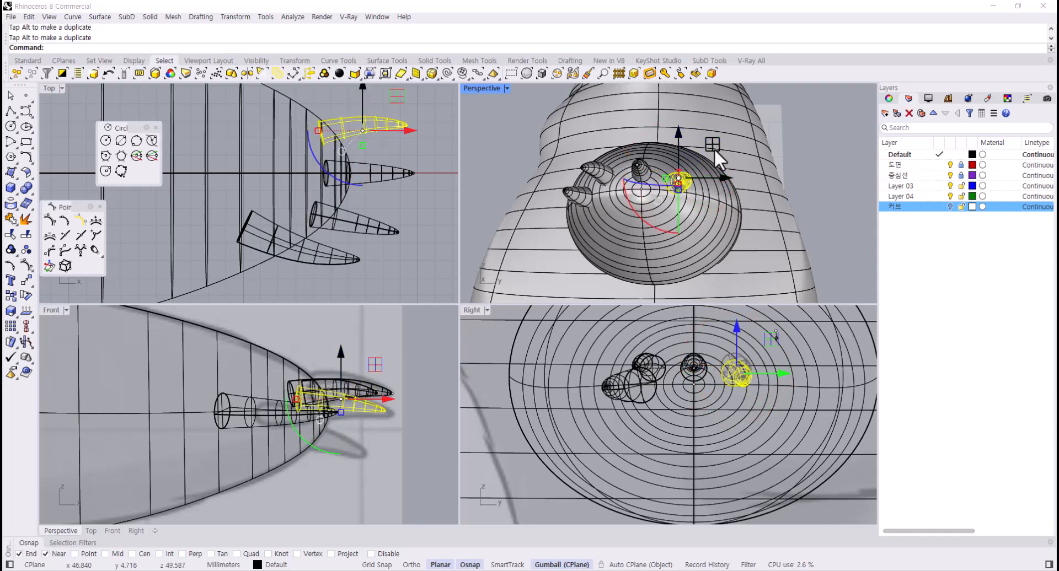
# - Tilt the claw between the middle and enlarged claws downward in the perspective view
pyautogui.click(819, 170)
pyautogui.click(598, 173)
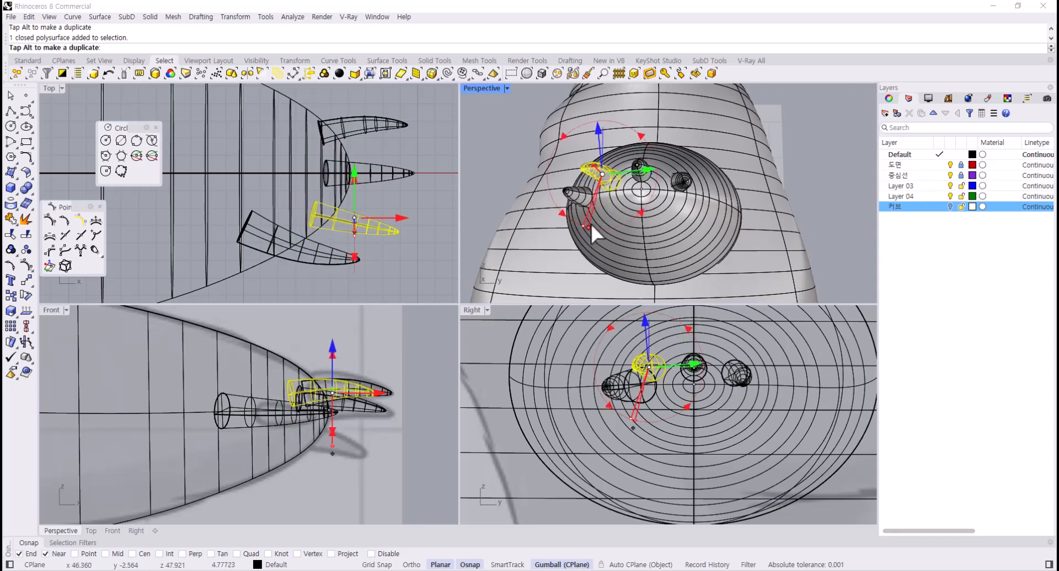
pyautogui.moveTo(727, 224); pyautogui.dragTo(747, 226, button='right')
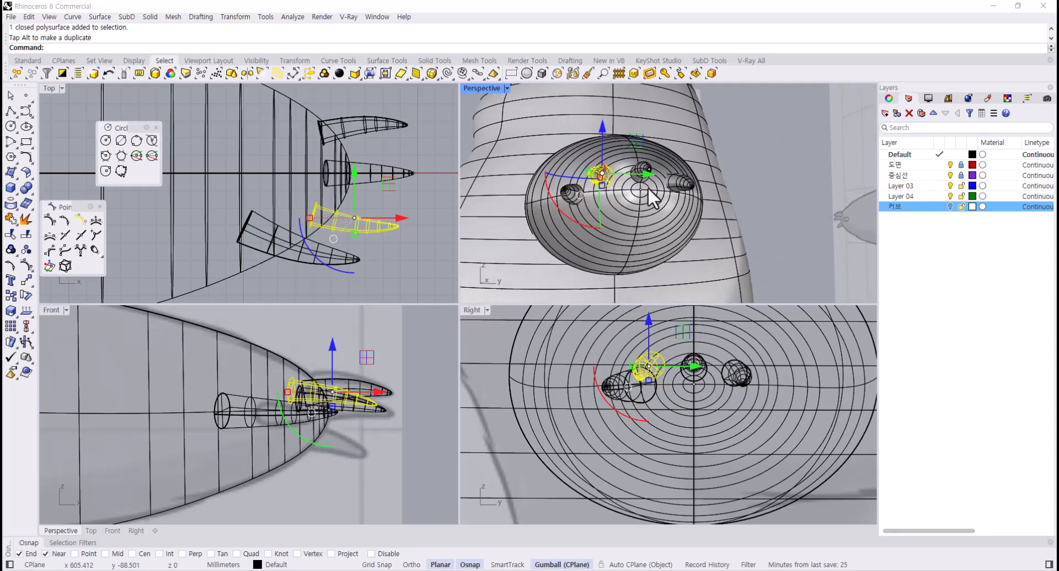
# - Try to move and rotate the claw next to the enlarged one further, and undo both changes
pyautogui.moveTo(638, 143); pyautogui.dragTo(643, 140)
pyautogui.moveTo(591, 213); pyautogui.dragTo(586, 219)
pyautogui.press('Escape')
pyautogui.moveTo(647, 210)
pyautogui.mouseDown(button='right')
pyautogui.moveTo(631, 291)
pyautogui.moveTo(642, 221)
pyautogui.moveTo(635, 195)
pyautogui.moveTo(656, 200)
pyautogui.moveTo(619, 149)
pyautogui.moveTo(579, 196)
pyautogui.moveTo(670, 55)
pyautogui.moveTo(696, 58)
pyautogui.moveTo(681, 62)
pyautogui.mouseUp(button='right')
pyautogui.hotkey('ctrl', 'z')
pyautogui.hotkey('ctrl', 'z')
pyautogui.click(767, 239)
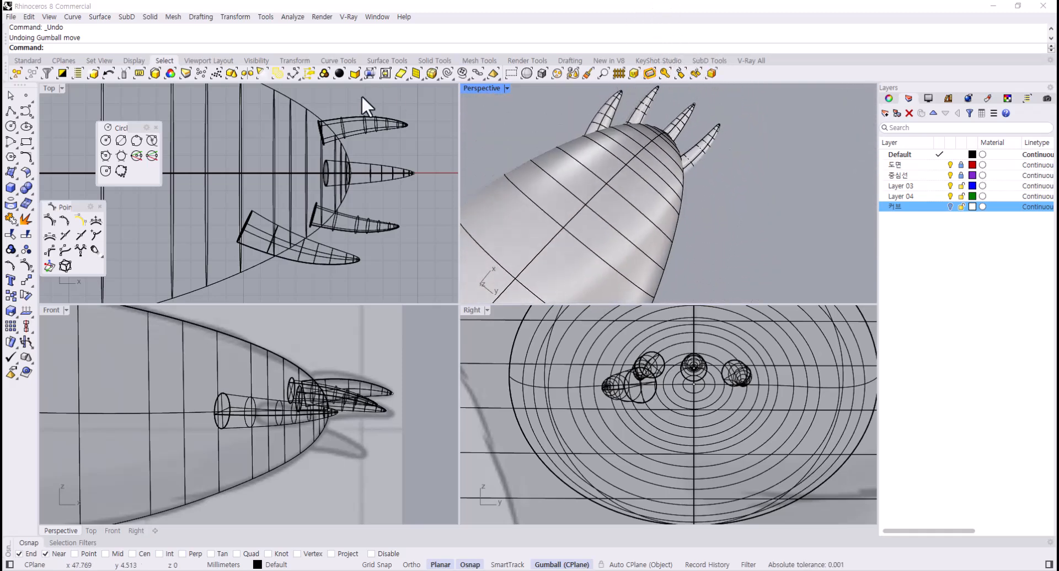
# - Adjust the enlarged claw in the top view so it sits slightly farther outward from the arm
pyautogui.click(338, 246)
pyautogui.moveTo(332, 209); pyautogui.dragTo(382, 234)
pyautogui.press('Escape')
pyautogui.moveTo(731, 222); pyautogui.dragTo(703, 226, button='right')
# - Raise the claw opposite the enlarged one slightly in the right view
pyautogui.scroll(4, 679, 376)
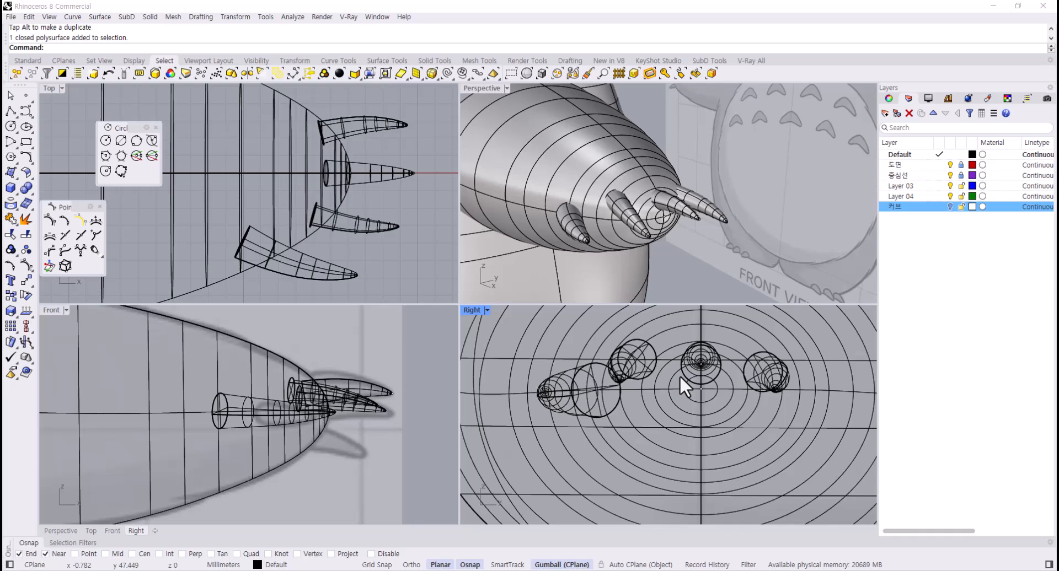
pyautogui.click(629, 395)
pyautogui.click(732, 397)
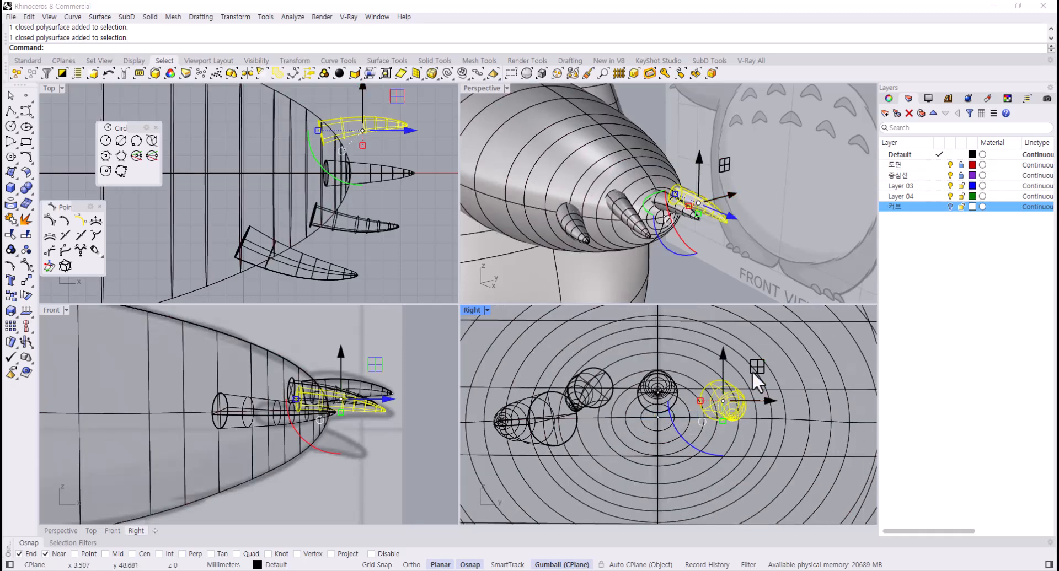
pyautogui.moveTo(752, 371); pyautogui.dragTo(750, 360)
# - Rotate the enlarged claw slightly and lower it a little in the right view
pyautogui.click(561, 440)
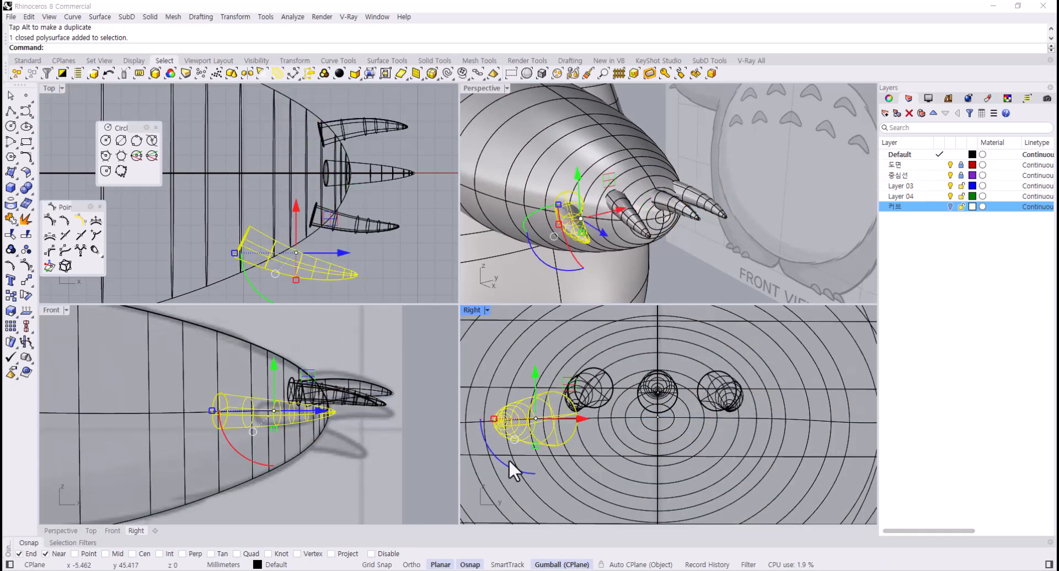
pyautogui.moveTo(505, 464); pyautogui.dragTo(564, 394)
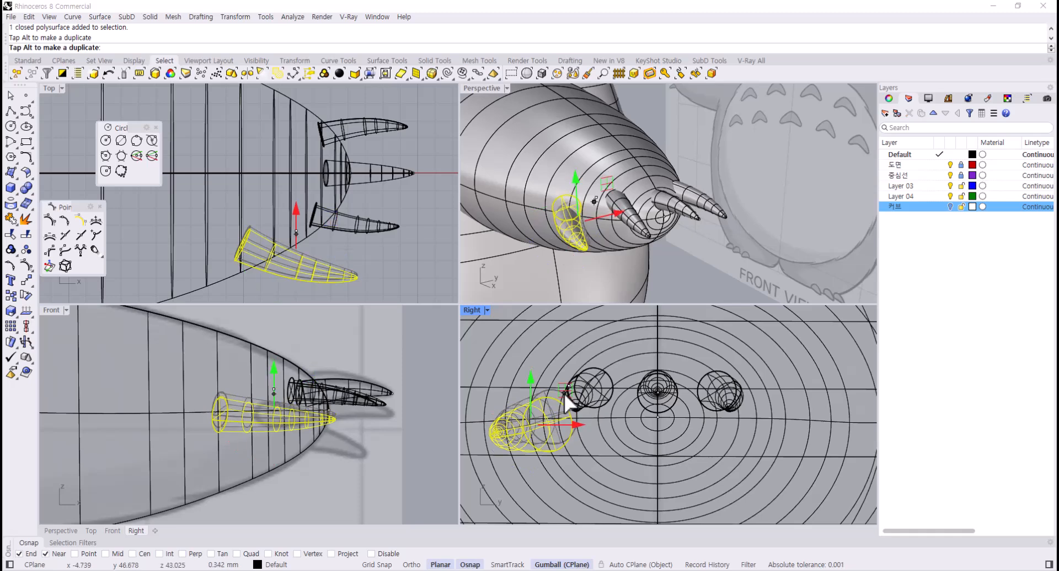
pyautogui.click(711, 261)
pyautogui.moveTo(709, 259); pyautogui.dragTo(607, 271, button='right')
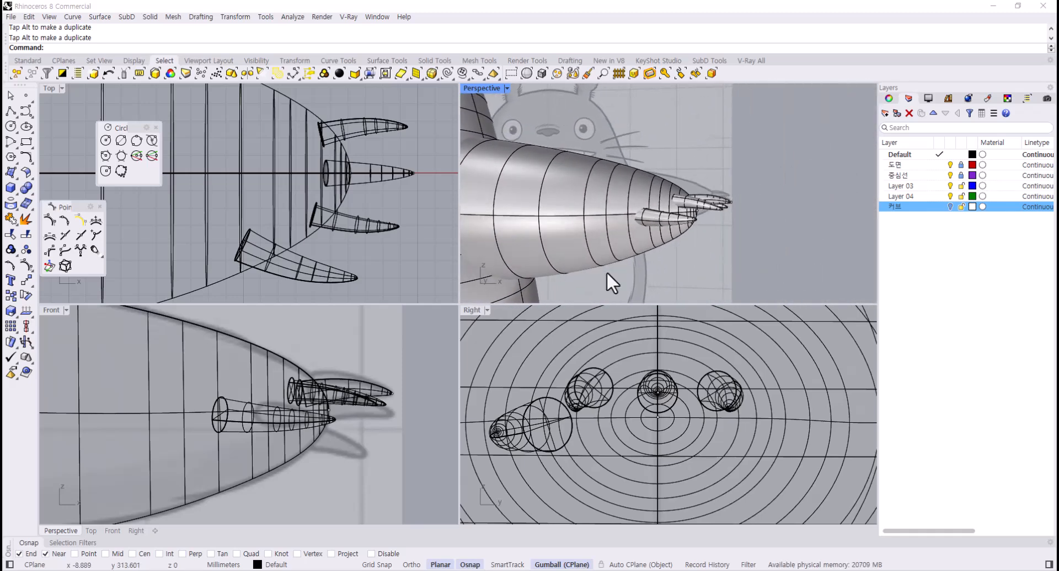
pyautogui.moveTo(742, 237); pyautogui.dragTo(786, 218, button='right')
# - Tilt the two claws flanking the middle one downward together and lower them slightly in the front view
pyautogui.click(735, 210)
pyautogui.click(766, 199)
pyautogui.click(366, 374)
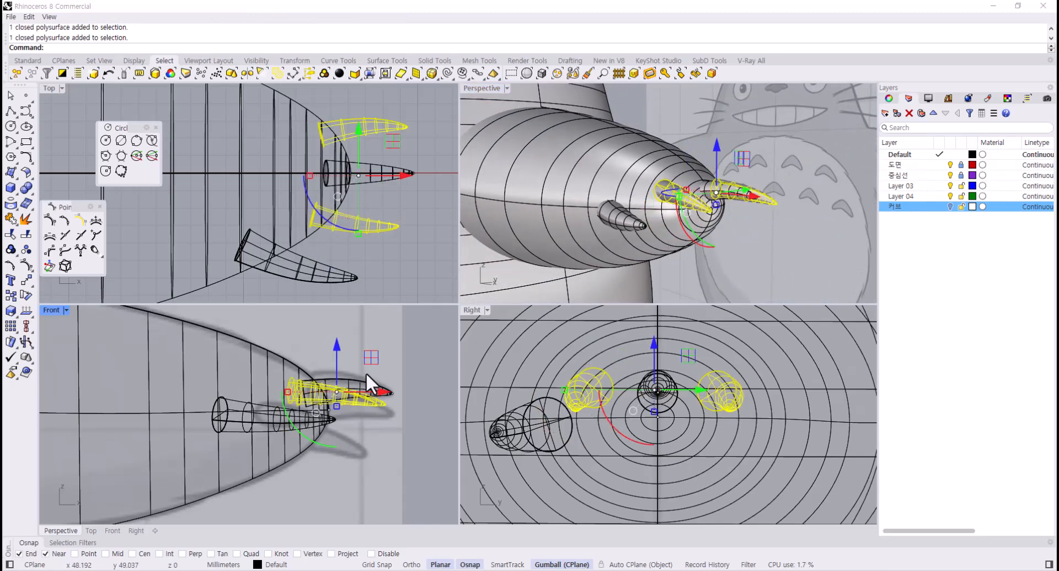
pyautogui.moveTo(366, 373); pyautogui.dragTo(372, 369, button='right')
pyautogui.moveTo(323, 437); pyautogui.dragTo(318, 431)
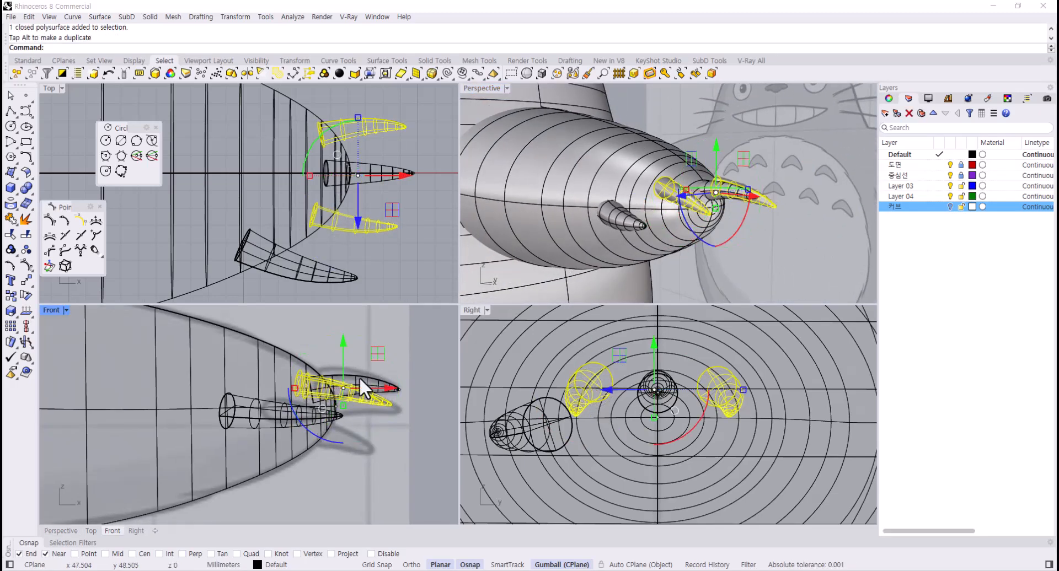
pyautogui.moveTo(359, 376); pyautogui.dragTo(379, 381)
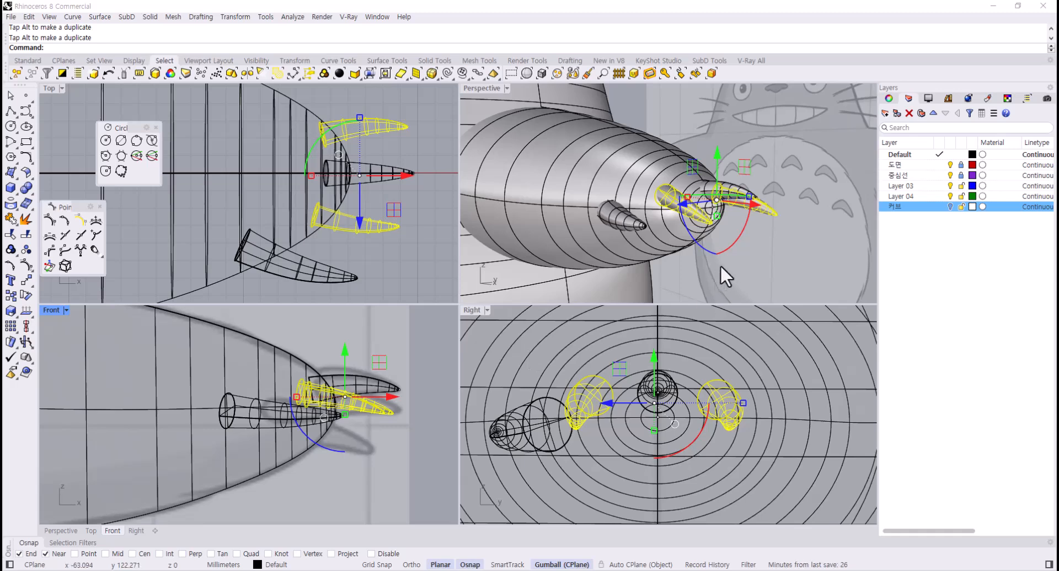
# - Rotate the claw opposite the enlarged one in the right view and reposition it around the arm tip
pyautogui.click(727, 237)
pyautogui.click(725, 406)
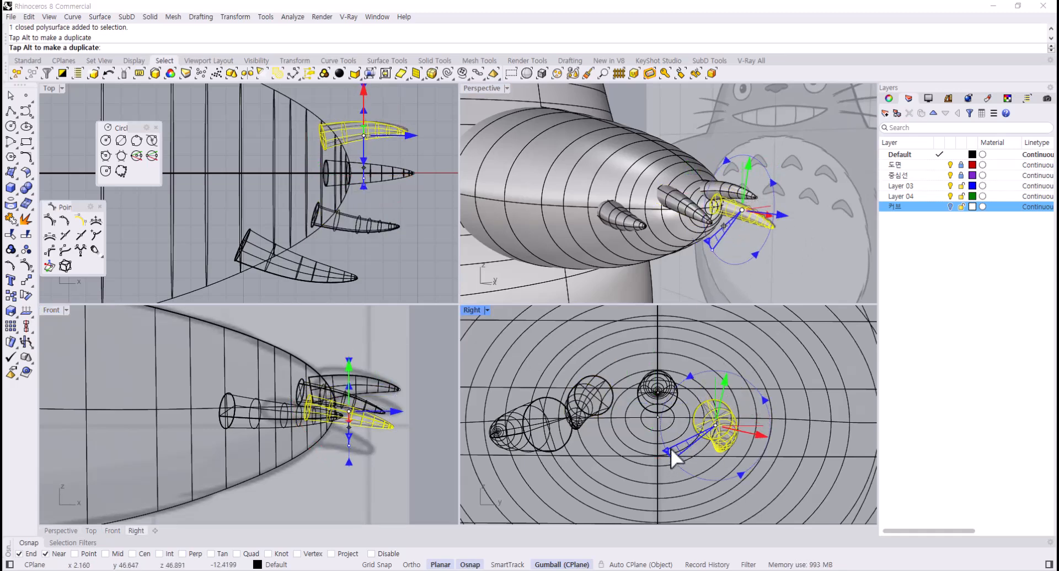
pyautogui.moveTo(671, 448); pyautogui.dragTo(745, 404)
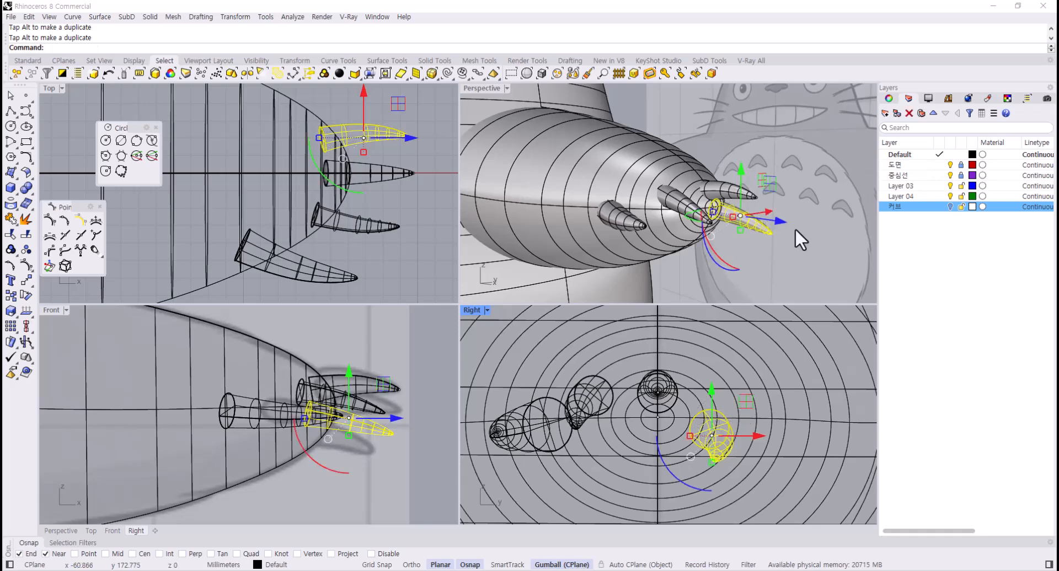
pyautogui.click(710, 249)
pyautogui.moveTo(710, 249); pyautogui.dragTo(689, 290, button='right')
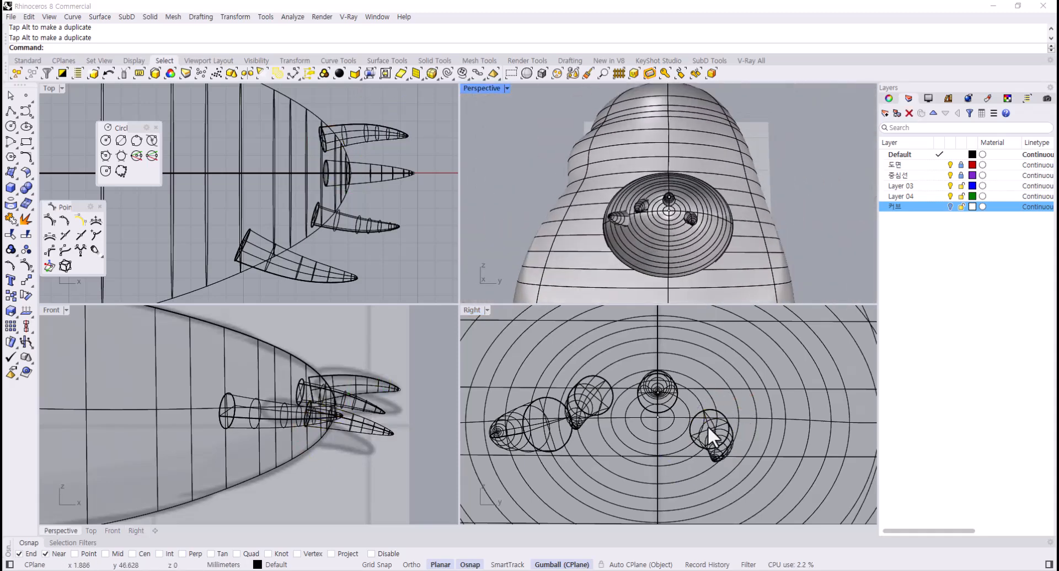
pyautogui.moveTo(707, 426); pyautogui.dragTo(712, 414)
# - Boolean-union the arm with its four claws in the maximized perspective view
pyautogui.click(773, 224)
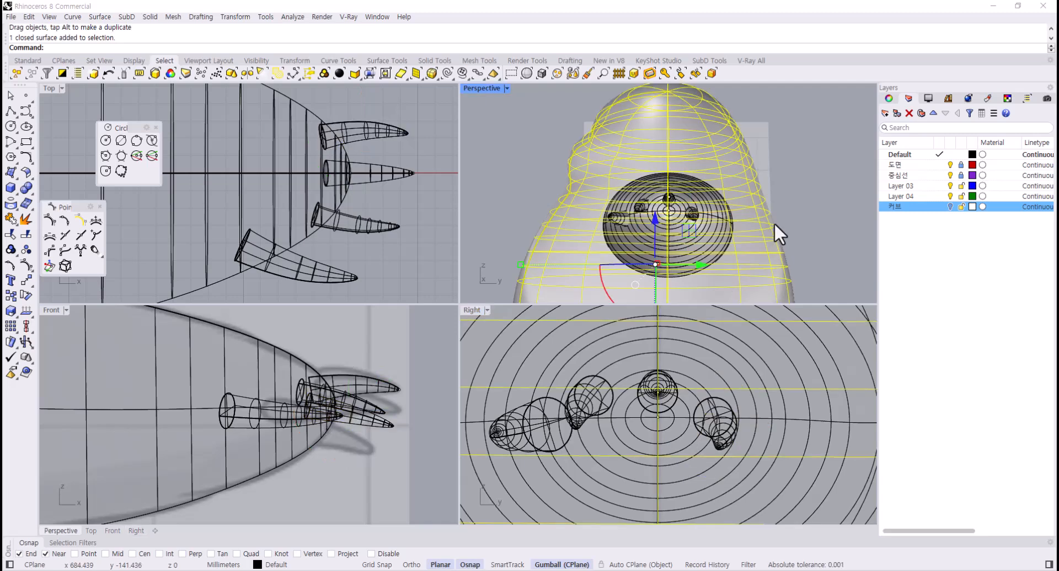
pyautogui.moveTo(773, 224); pyautogui.dragTo(850, 175, button='right')
pyautogui.click(851, 175)
pyautogui.scroll(-4, 813, 207)
pyautogui.keyDown('shift'); pyautogui.moveTo(813, 208); pyautogui.dragTo(746, 218, button='right'); pyautogui.keyUp('shift')
pyautogui.moveTo(753, 209); pyautogui.dragTo(657, 243)
pyautogui.scroll(1, 689, 219)
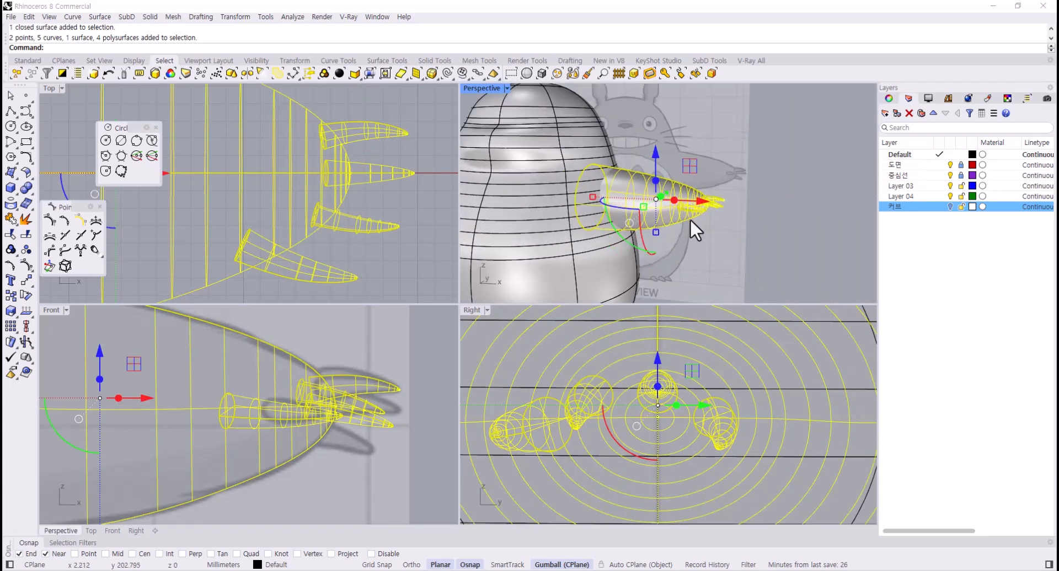
pyautogui.doubleClick(487, 88)
pyautogui.scroll(3, 496, 259)
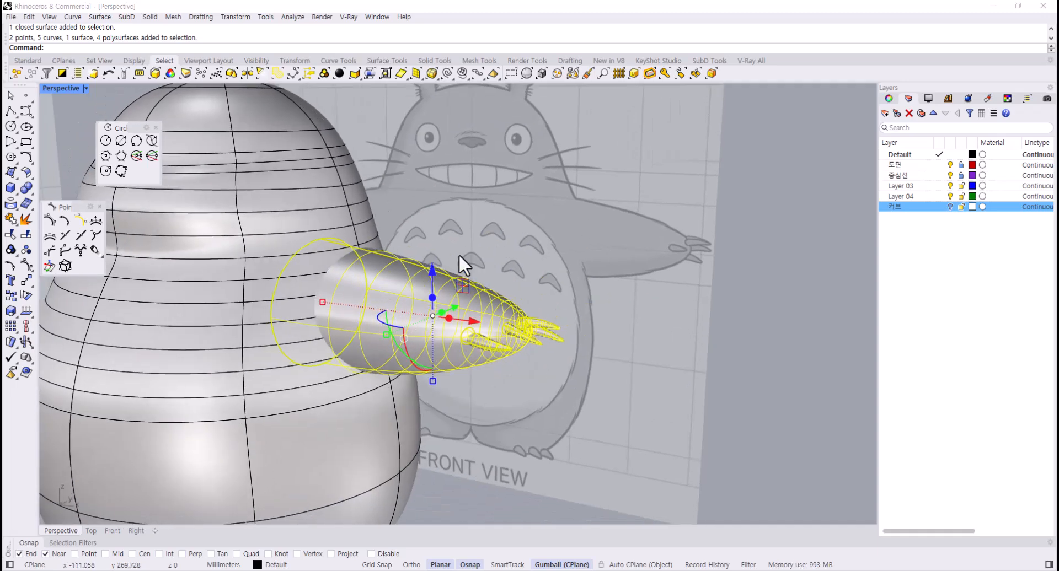
pyautogui.click(26, 188)
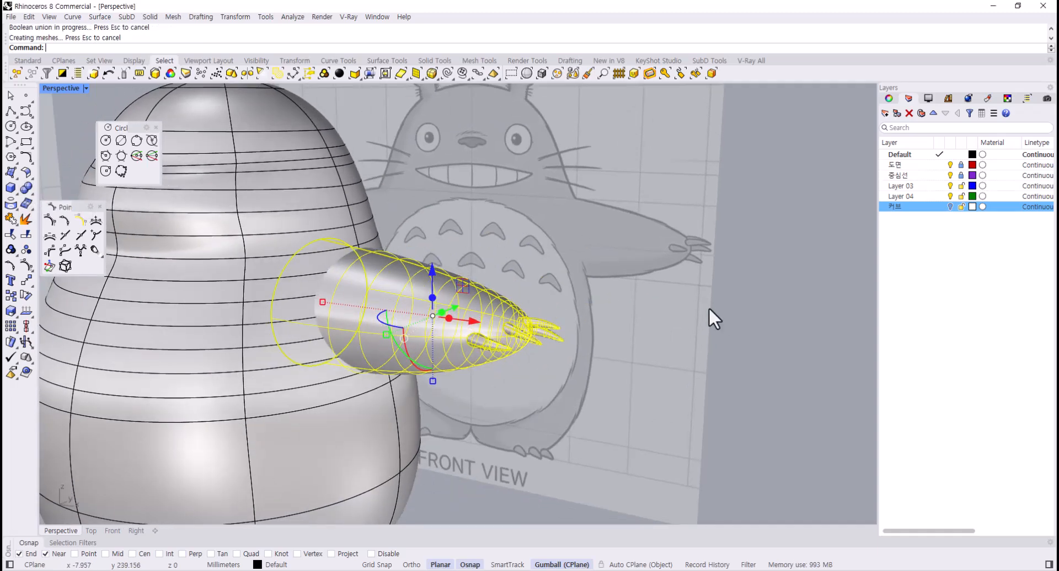
pyautogui.scroll(4, 561, 324)
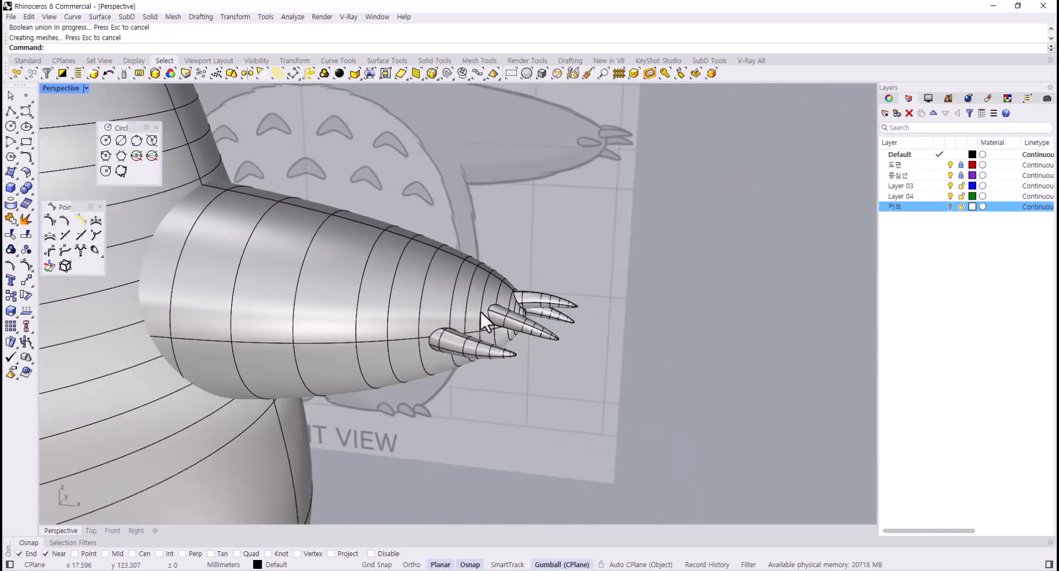
pyautogui.scroll(1, 481, 325)
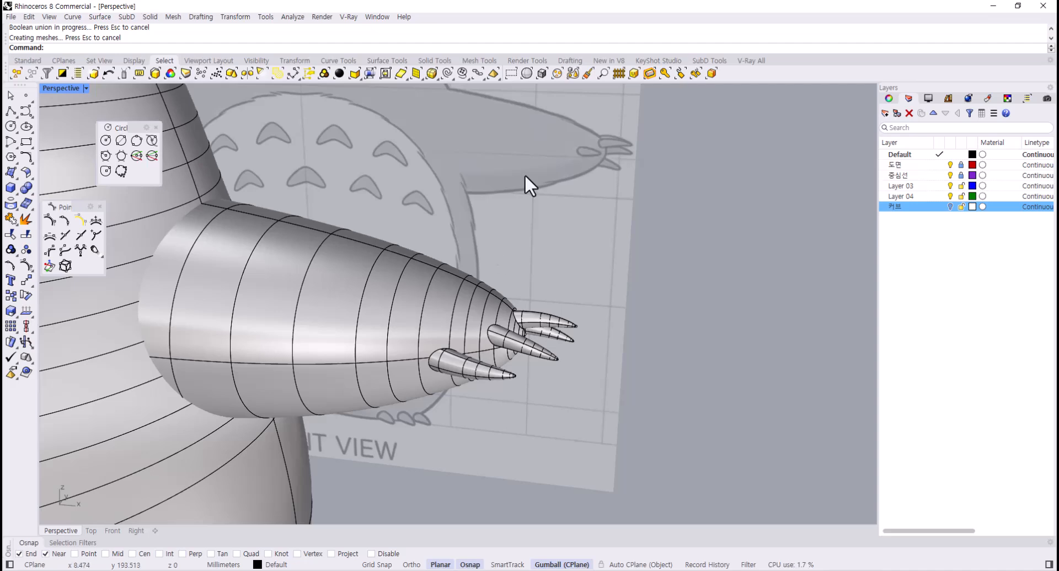
# - Try to fillet all the edges where the claws meet the arm with a 0.2 mm radius, and undo it
pyautogui.click(430, 61)
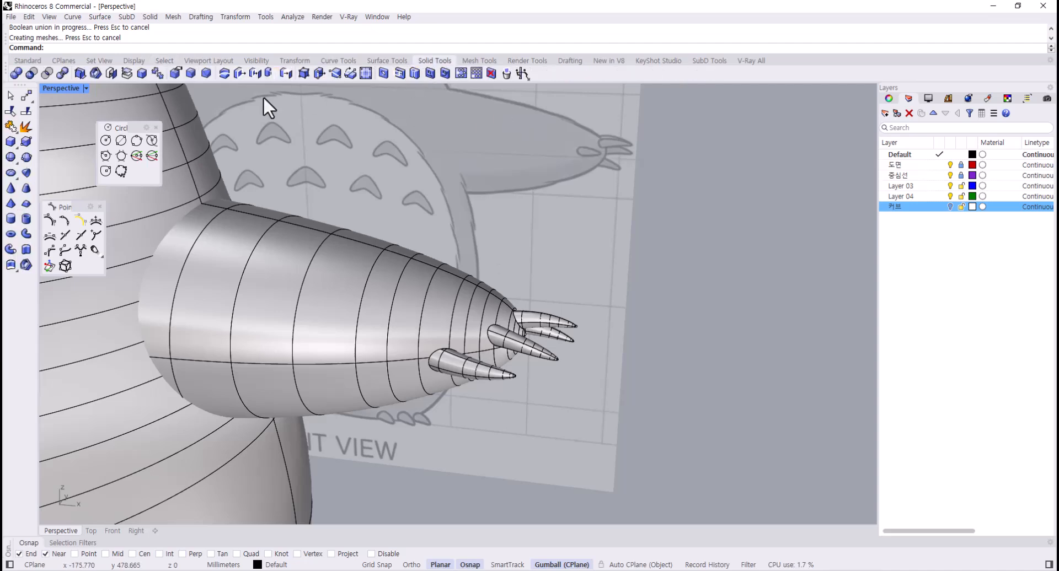
pyautogui.click(195, 75)
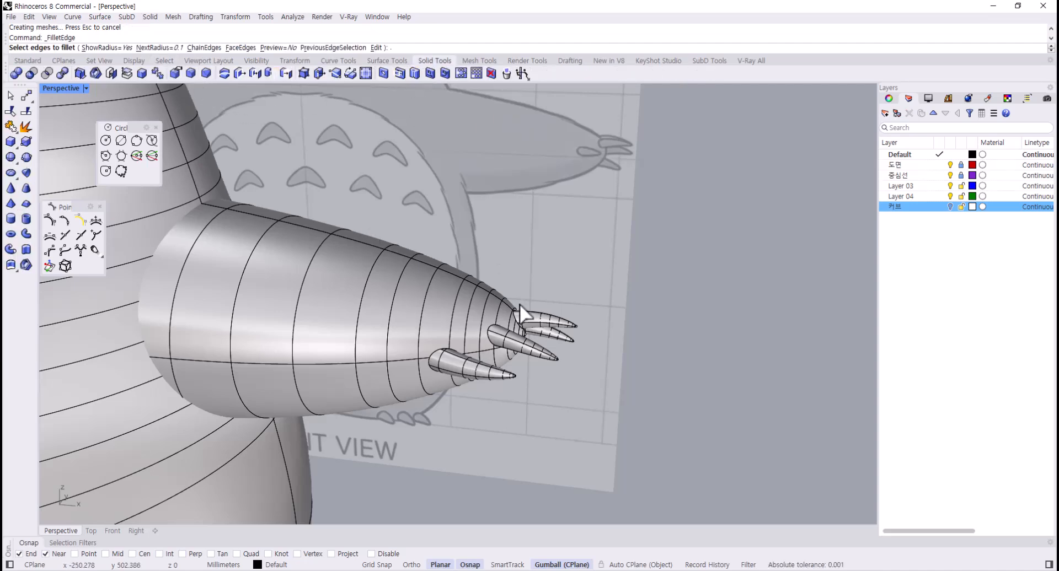
pyautogui.write('.2')
pyautogui.press('Return')
pyautogui.moveTo(356, 211); pyautogui.dragTo(538, 434)
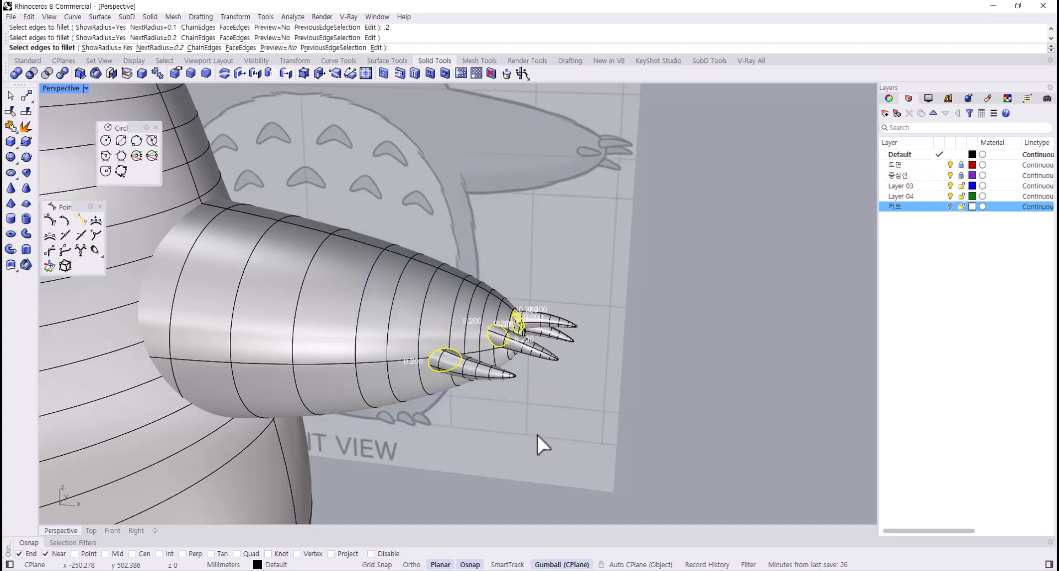
pyautogui.press('Return')
pyautogui.press('Return')
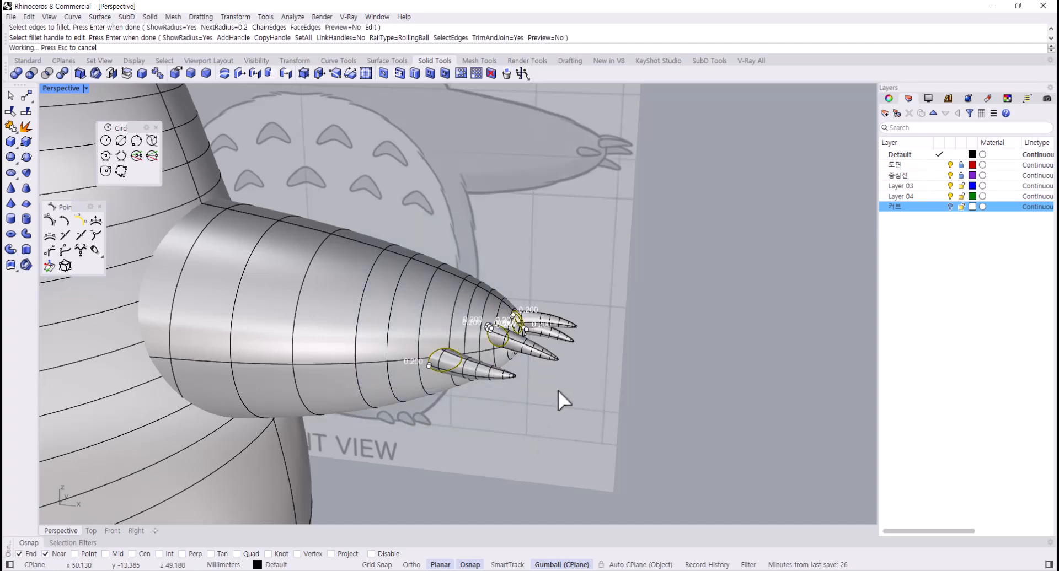
pyautogui.moveTo(559, 391); pyautogui.dragTo(526, 394, button='right')
pyautogui.scroll(4, 548, 353)
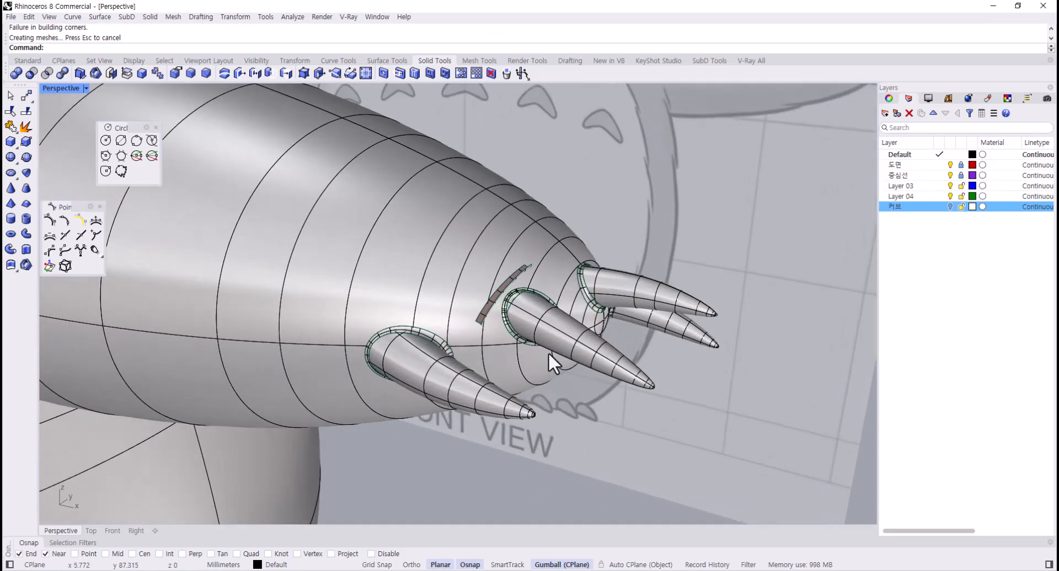
pyautogui.click(464, 305)
pyautogui.click(587, 421)
pyautogui.hotkey('ctrl', 'z')
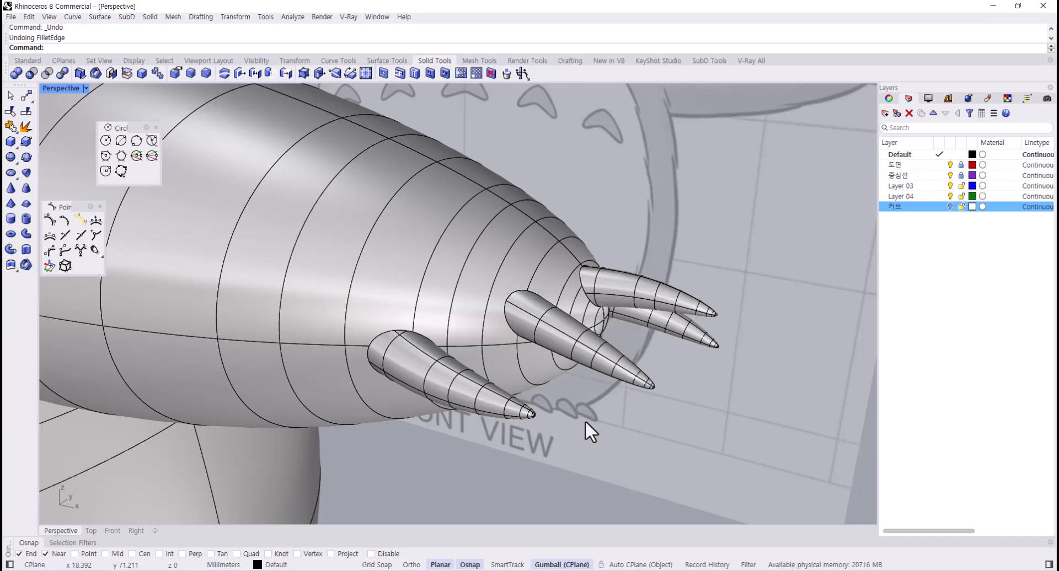
# - Try the 0.2 mm fillet again by picking the claw base edges individually, and undo it
pyautogui.press('Return')
pyautogui.click(507, 320)
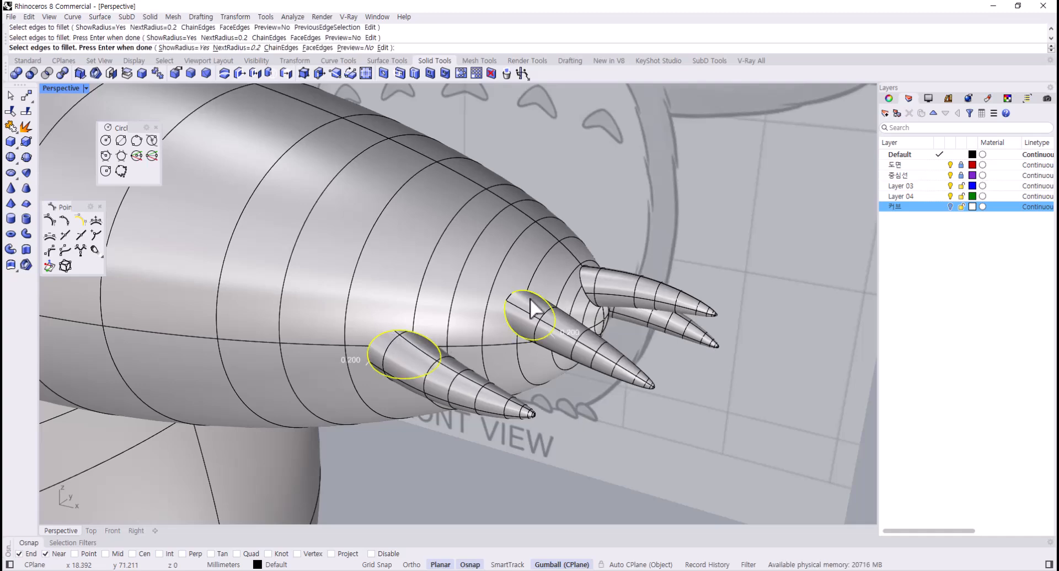
pyautogui.scroll(2, 530, 312)
pyautogui.click(514, 298)
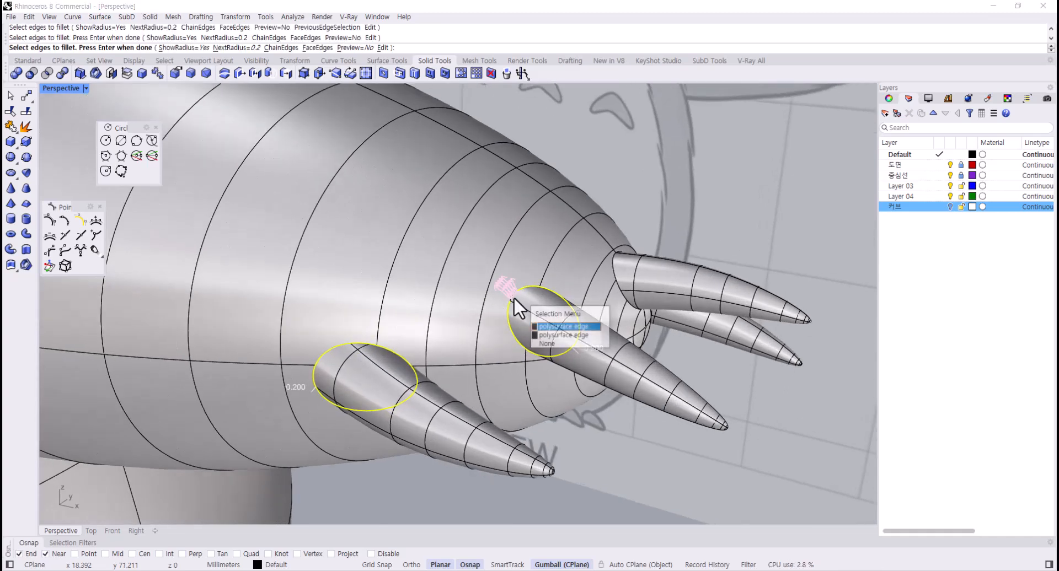
pyautogui.click(571, 335)
pyautogui.moveTo(551, 260); pyautogui.dragTo(687, 478)
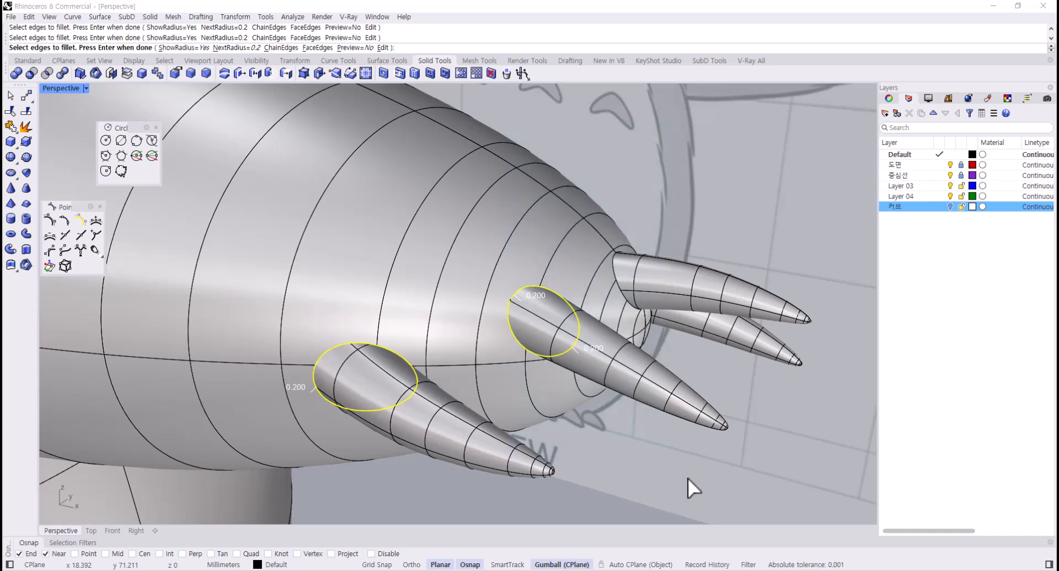
pyautogui.press('Return')
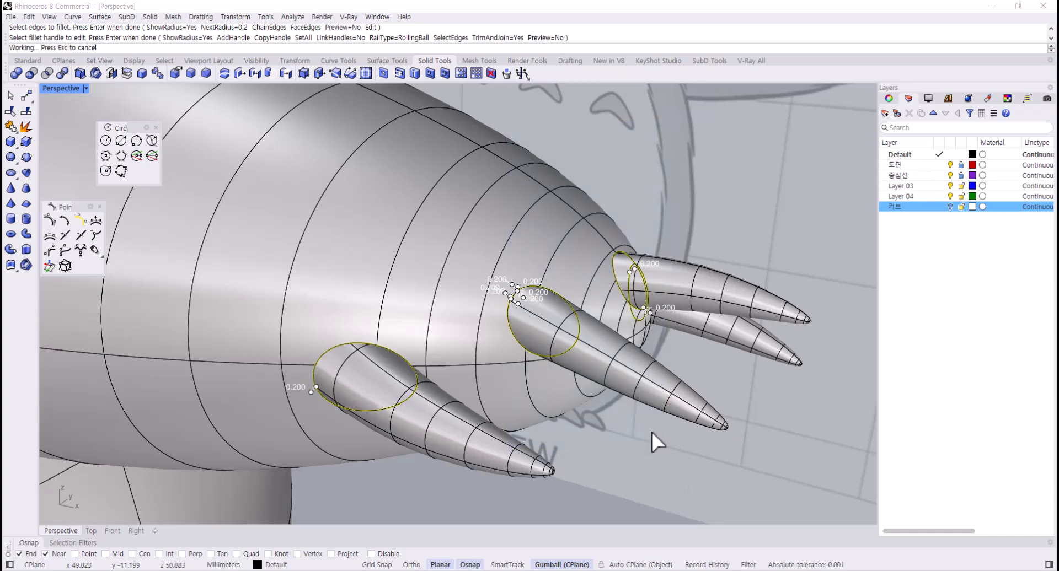
pyautogui.scroll(5, 524, 222)
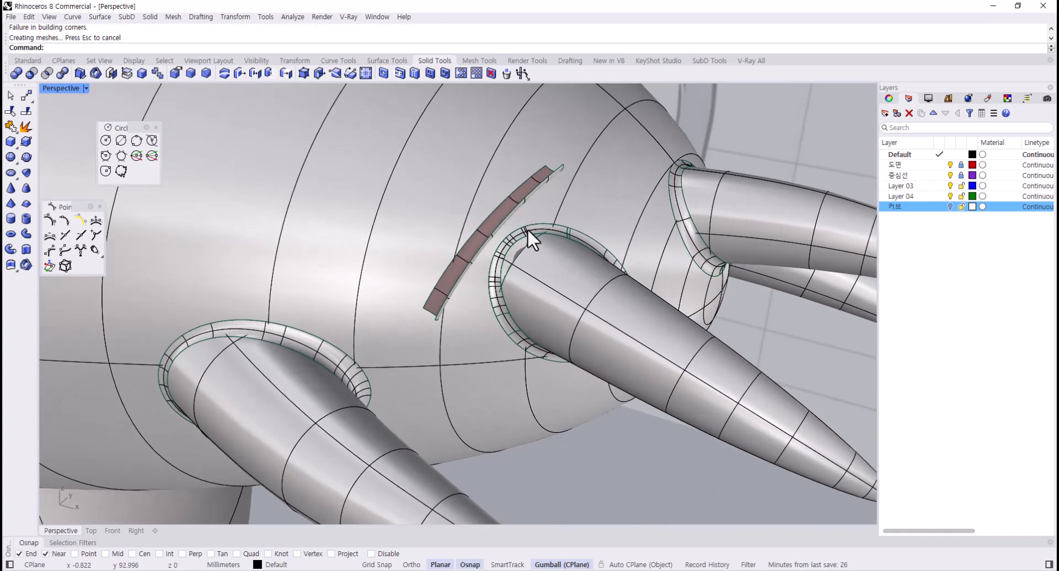
pyautogui.hotkey('ctrl', 'z')
# - Undo the Boolean union so the arm and claws can be edited separately
pyautogui.click(581, 300)
pyautogui.click(609, 414)
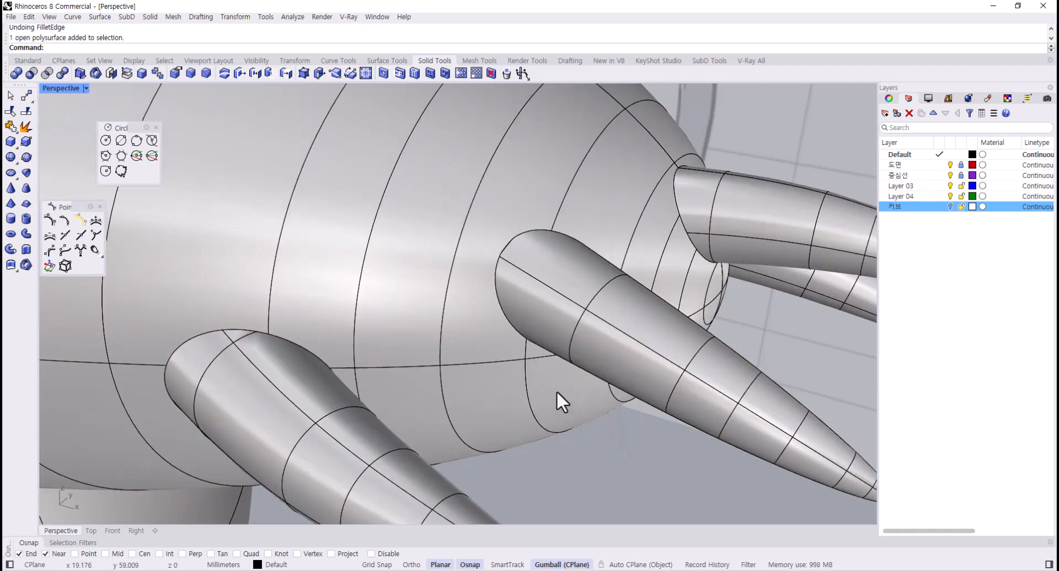
pyautogui.keyDown('shift'); pyautogui.moveTo(550, 277); pyautogui.dragTo(510, 377, button='right'); pyautogui.keyUp('shift')
pyautogui.hotkey('ctrl', 'z')
pyautogui.click(634, 429)
pyautogui.click(538, 399)
pyautogui.click(738, 417)
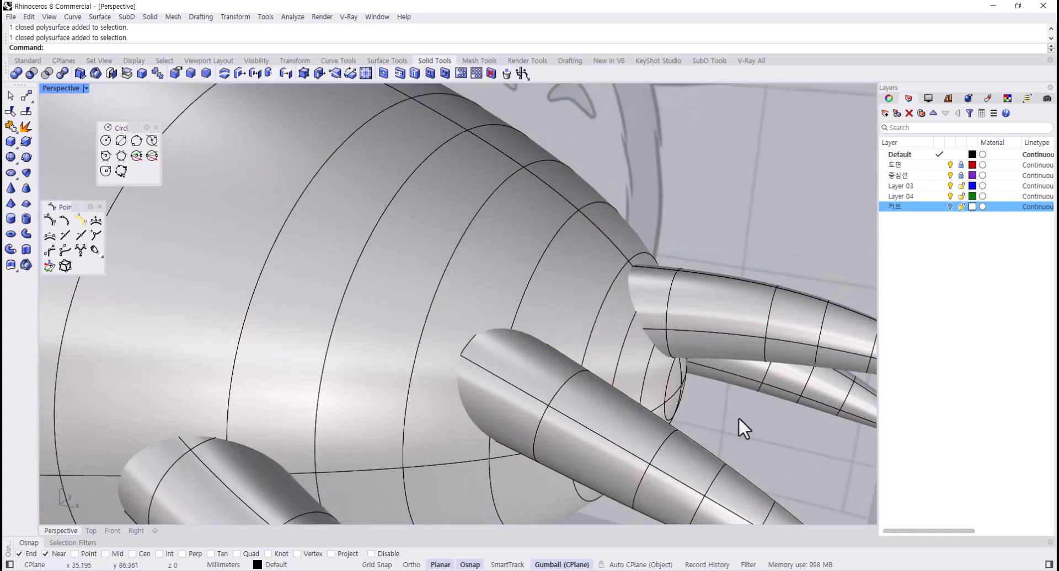
# - Nudge the claw beside the enlarged one slightly in the perspective view
pyautogui.scroll(-1, 622, 415)
pyautogui.keyDown('shift'); pyautogui.moveTo(610, 415); pyautogui.dragTo(620, 478, button='right'); pyautogui.keyUp('shift')
pyautogui.click(608, 407)
pyautogui.scroll(-6, 589, 411)
pyautogui.moveTo(656, 423); pyautogui.dragTo(647, 426)
# - Select the arm and all four claws and merge them again with Boolean Union
pyautogui.moveTo(635, 424); pyautogui.dragTo(599, 380, button='right')
pyautogui.scroll(-7, 607, 405)
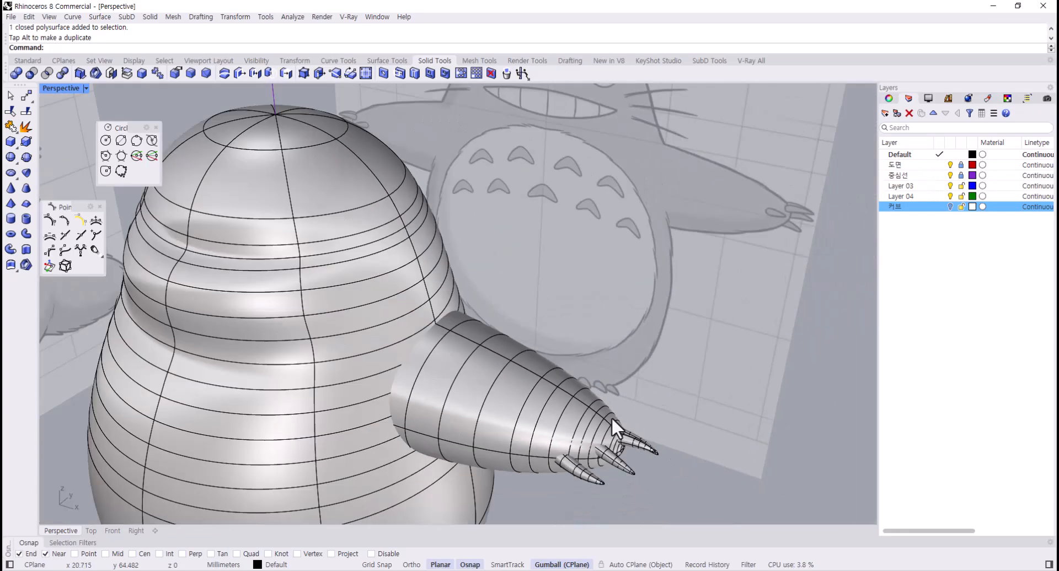
pyautogui.keyDown('shift'); pyautogui.moveTo(611, 417); pyautogui.dragTo(389, 292, button='right'); pyautogui.keyUp('shift')
pyautogui.scroll(9, 527, 368)
pyautogui.moveTo(566, 379); pyautogui.dragTo(664, 395, button='right')
pyautogui.moveTo(662, 444); pyautogui.dragTo(445, 192)
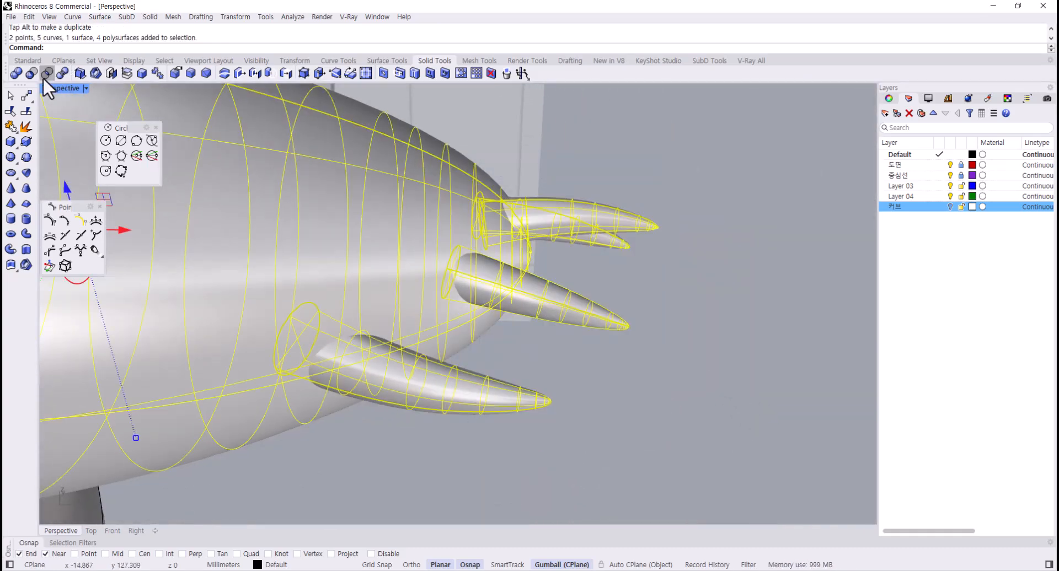
pyautogui.click(18, 74)
# - Fillet the edges where the four claws join the arm with a 0.2 mm radius
pyautogui.moveTo(647, 261); pyautogui.dragTo(579, 233, button='right')
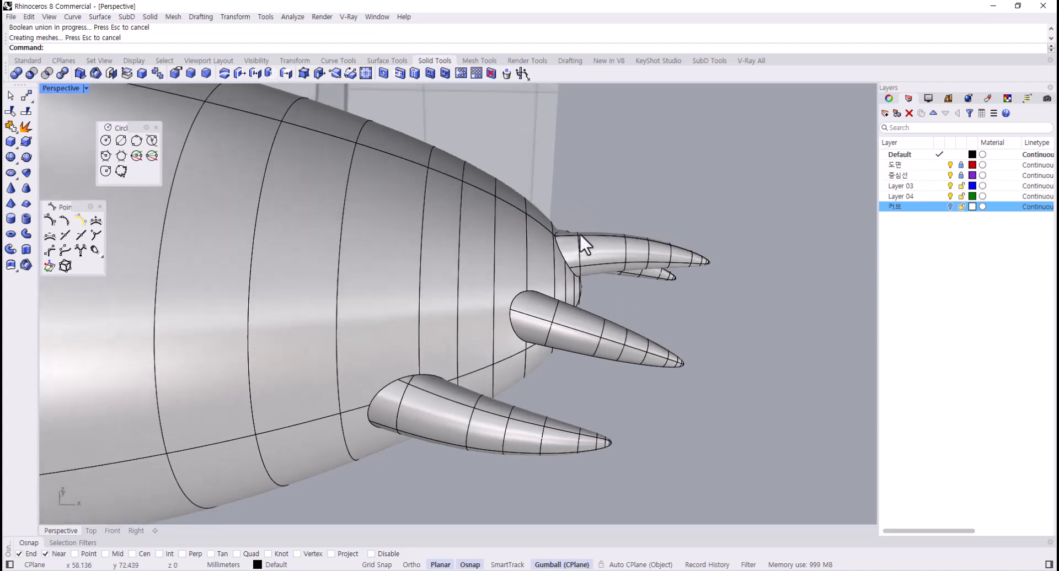
pyautogui.click(190, 71)
pyautogui.moveTo(384, 224); pyautogui.dragTo(395, 167, button='right')
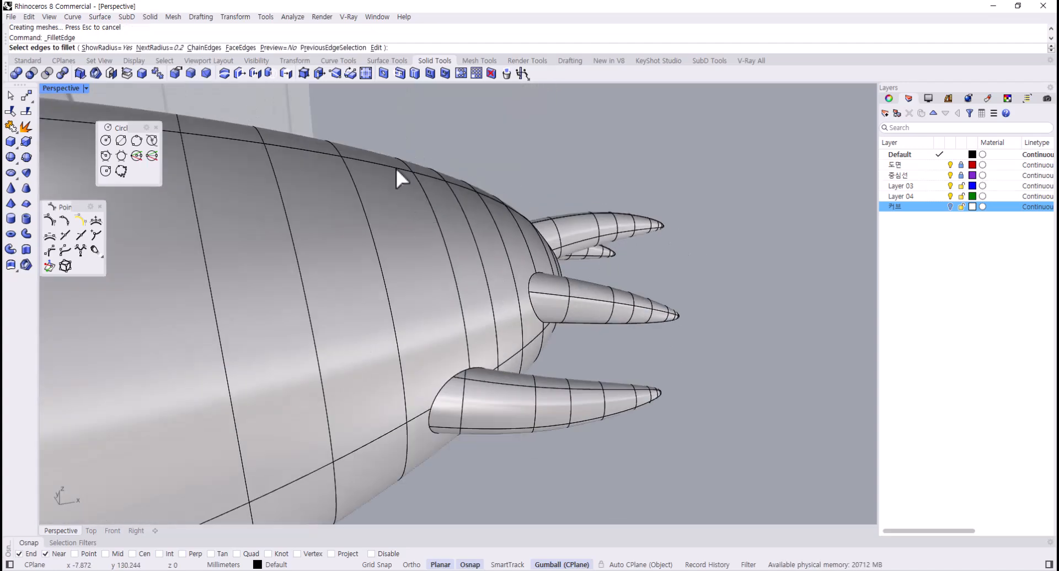
pyautogui.moveTo(366, 125); pyautogui.dragTo(622, 451)
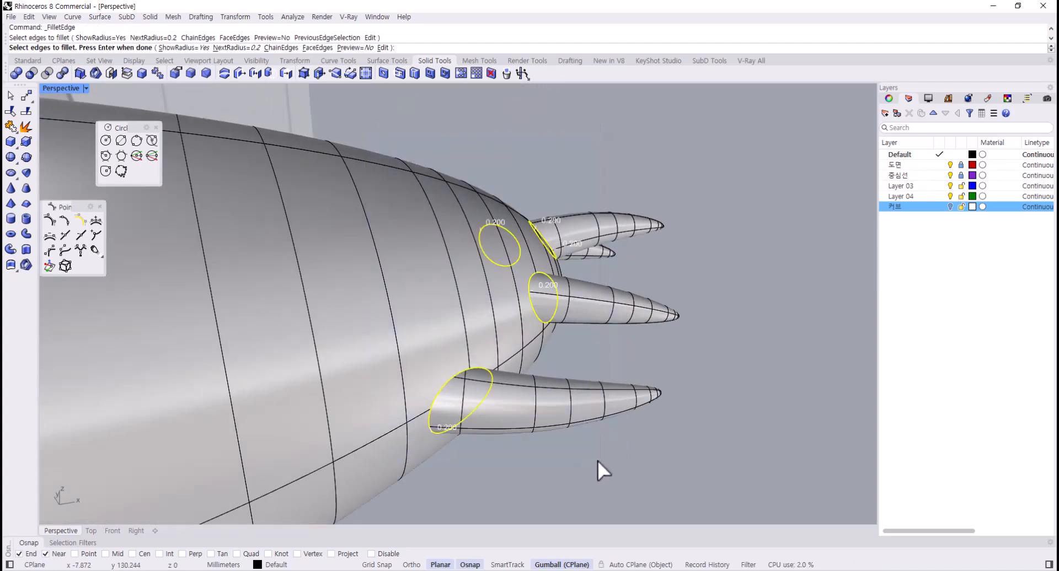
pyautogui.press('Return')
pyautogui.press('Return')
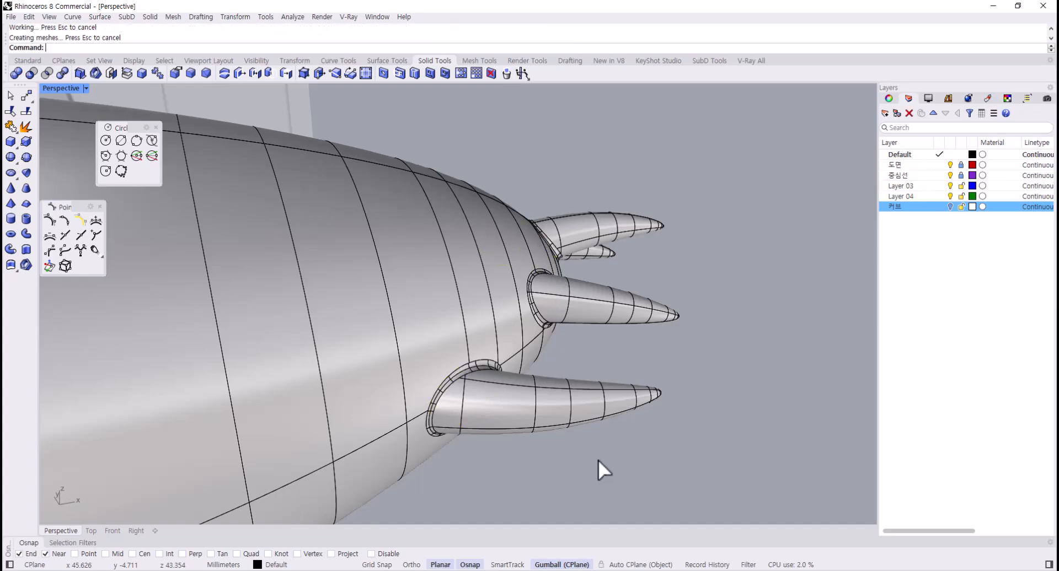
# - Select the clawed arm and the body and merge them with Boolean Union
pyautogui.moveTo(597, 458); pyautogui.dragTo(736, 409, button='right')
pyautogui.scroll(-8, 555, 448)
pyautogui.click(597, 364)
pyautogui.keyDown('shift'); pyautogui.click(389, 325); pyautogui.keyUp('shift')
pyautogui.moveTo(473, 347); pyautogui.dragTo(470, 324, button='right')
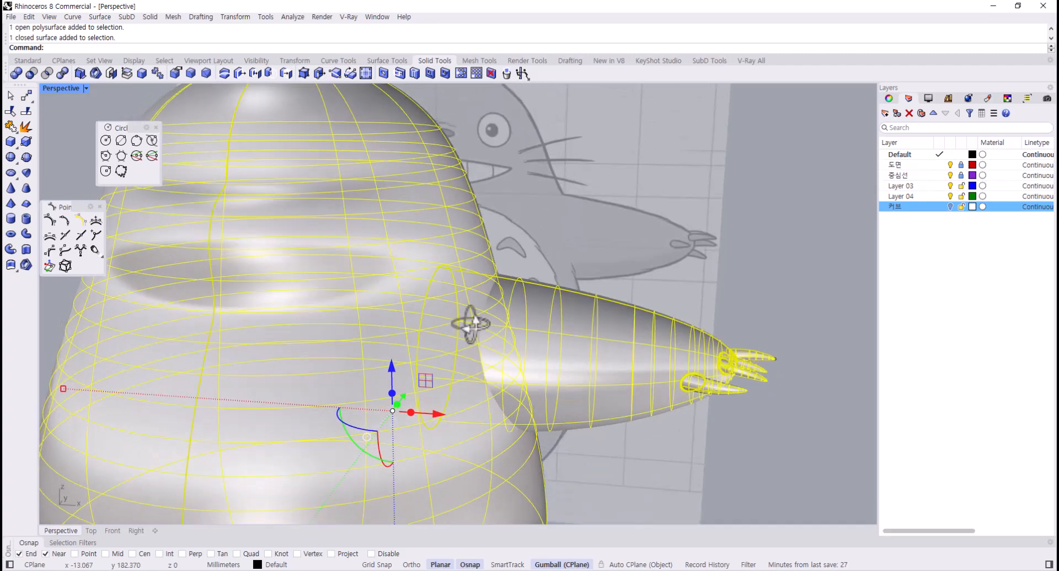
pyautogui.click(17, 74)
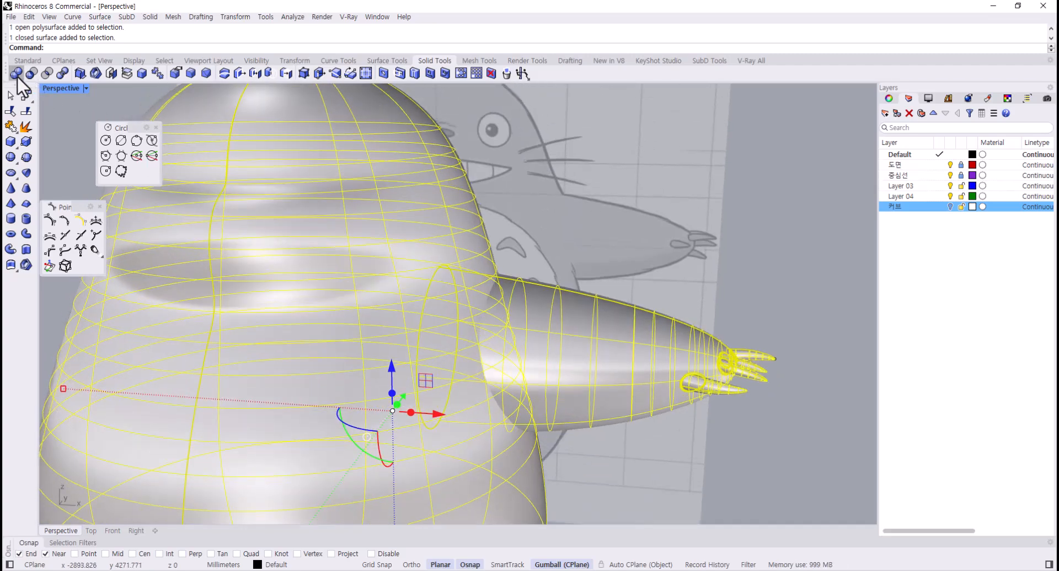
# - Fillet the edge where the arm joins the body with a 2 mm radius
pyautogui.moveTo(627, 264); pyautogui.dragTo(496, 287, button='right')
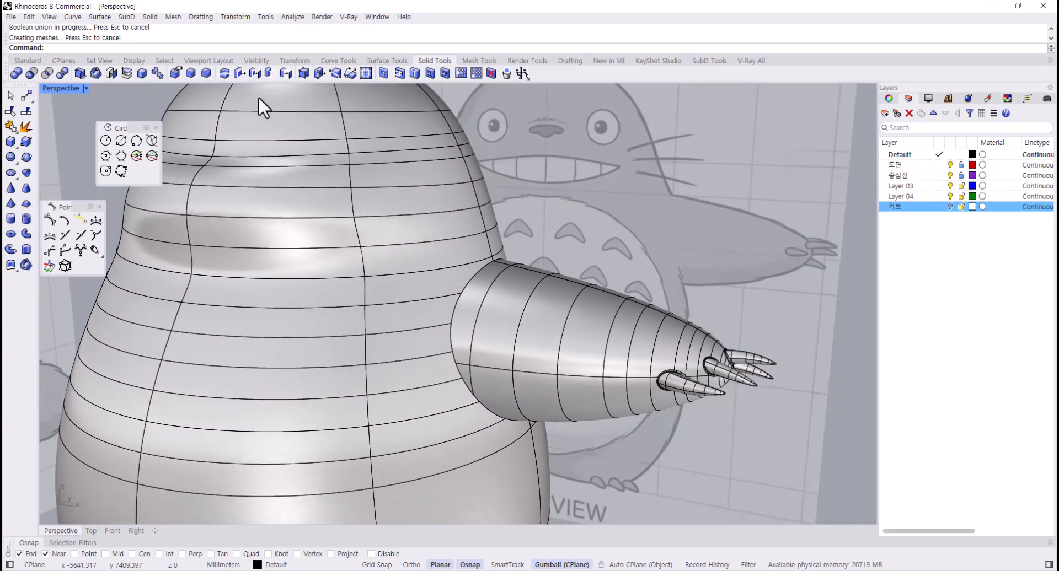
pyautogui.click(189, 74)
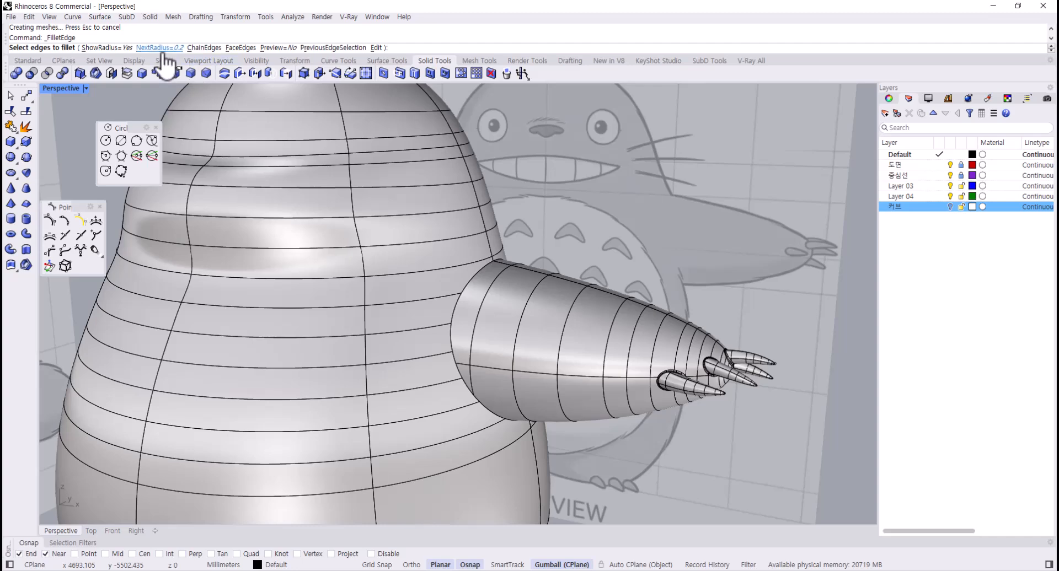
pyautogui.write('2')
pyautogui.press('Return')
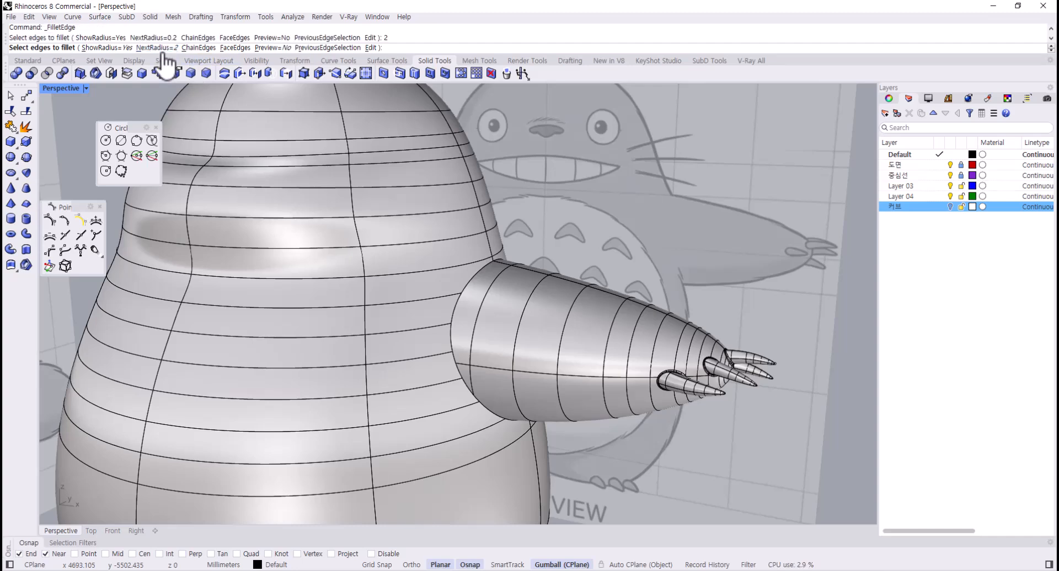
pyautogui.click(459, 305)
pyautogui.press('Return')
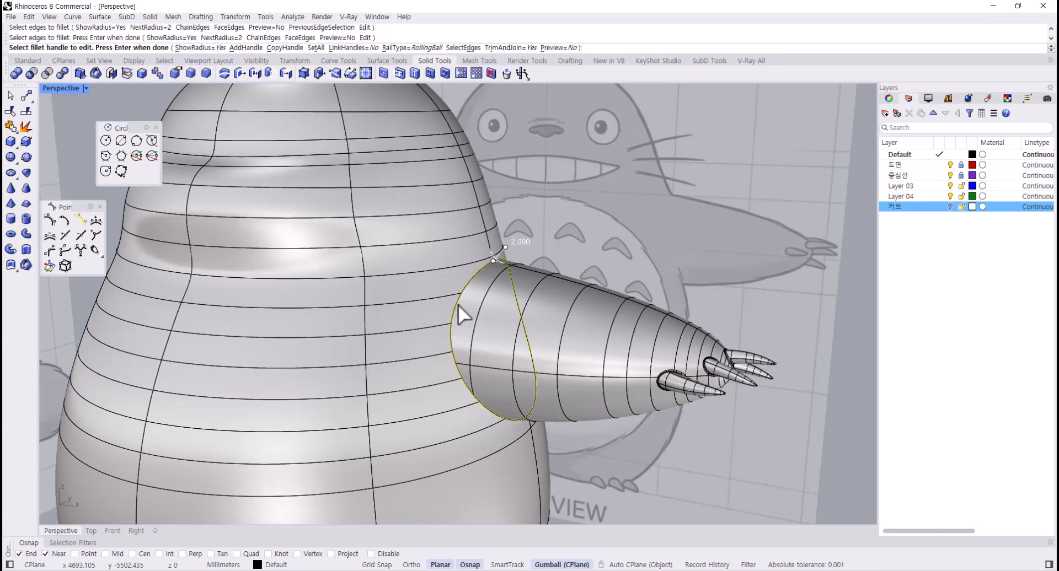
pyautogui.press('Return')
# - Undo the arm-to-body fillet and the Boolean union so the arm is separate again
pyautogui.moveTo(462, 315); pyautogui.dragTo(529, 305, button='right')
pyautogui.scroll(-6, 528, 305)
pyautogui.keyDown('shift'); pyautogui.moveTo(550, 352); pyautogui.dragTo(532, 300, button='right'); pyautogui.keyUp('shift')
pyautogui.moveTo(274, 263); pyautogui.dragTo(296, 270, button='right')
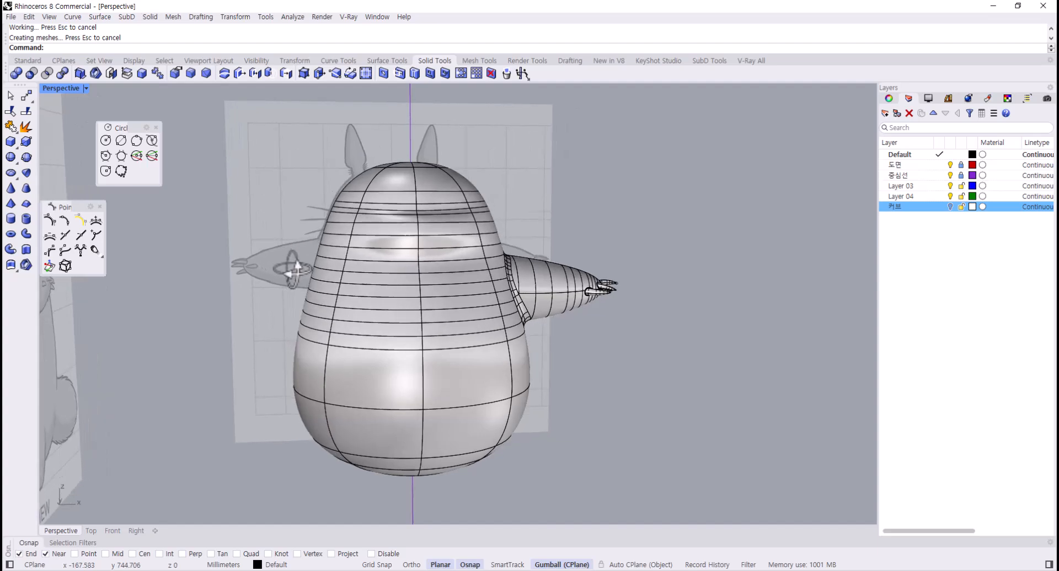
pyautogui.keyDown('shift'); pyautogui.moveTo(416, 300); pyautogui.dragTo(392, 342, button='right'); pyautogui.keyUp('shift')
pyautogui.hotkey('ctrl', 'z')
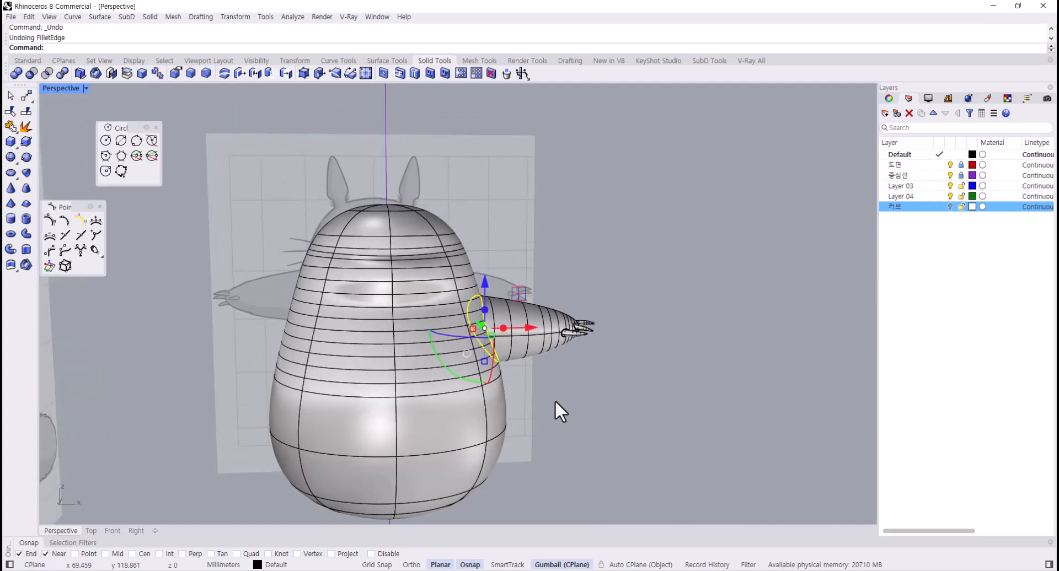
pyautogui.click(555, 399)
# - Mirror a copy of the clawed arm to the other side of the body across the vertical centre line in the Front view
pyautogui.click(522, 353)
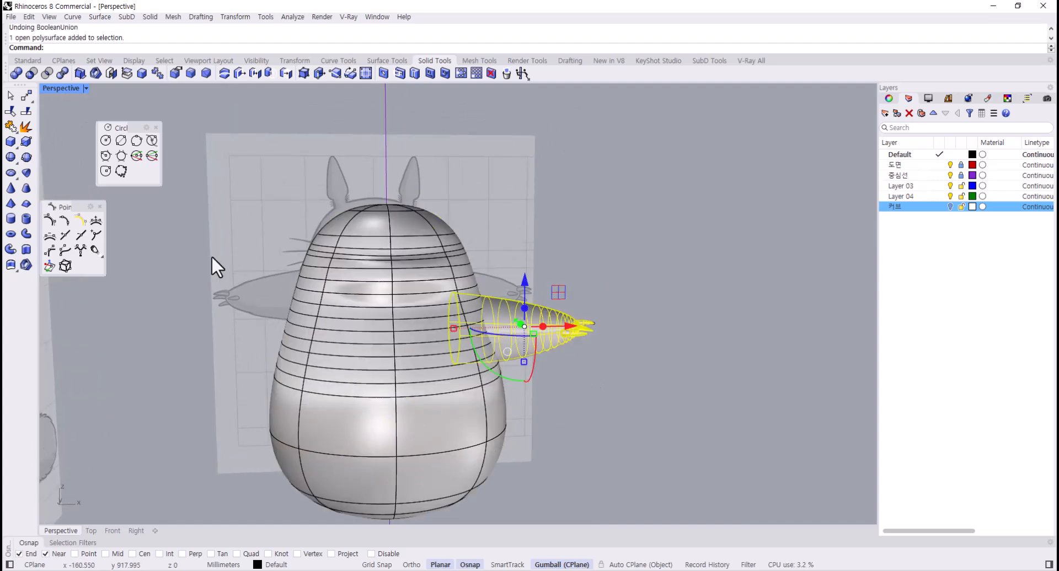
pyautogui.doubleClick(67, 88)
pyautogui.keyDown('shift'); pyautogui.moveTo(204, 319); pyautogui.dragTo(348, 391, button='right'); pyautogui.keyUp('shift')
pyautogui.scroll(-3, 335, 389)
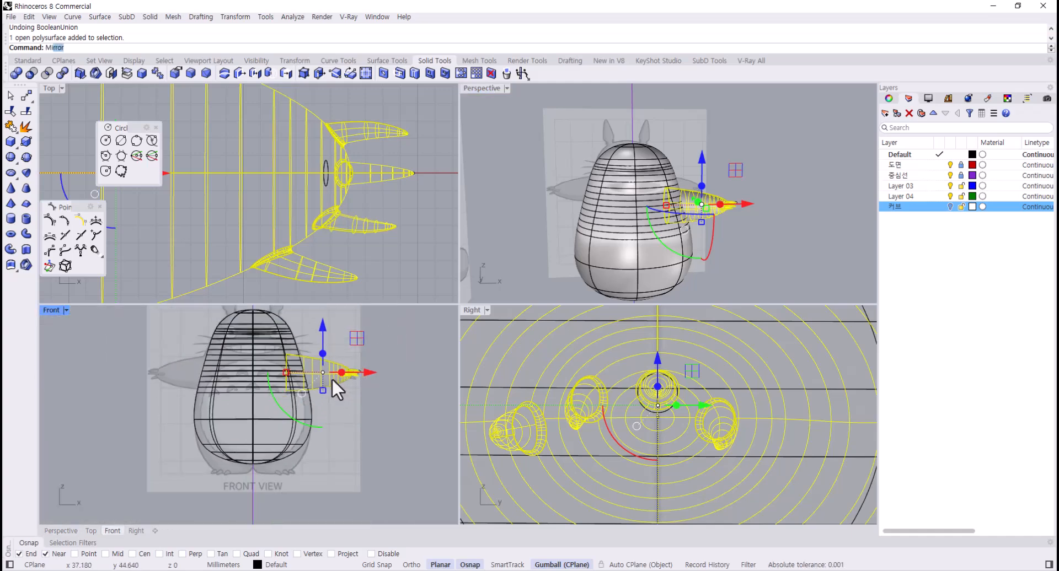
pyautogui.press('Return')
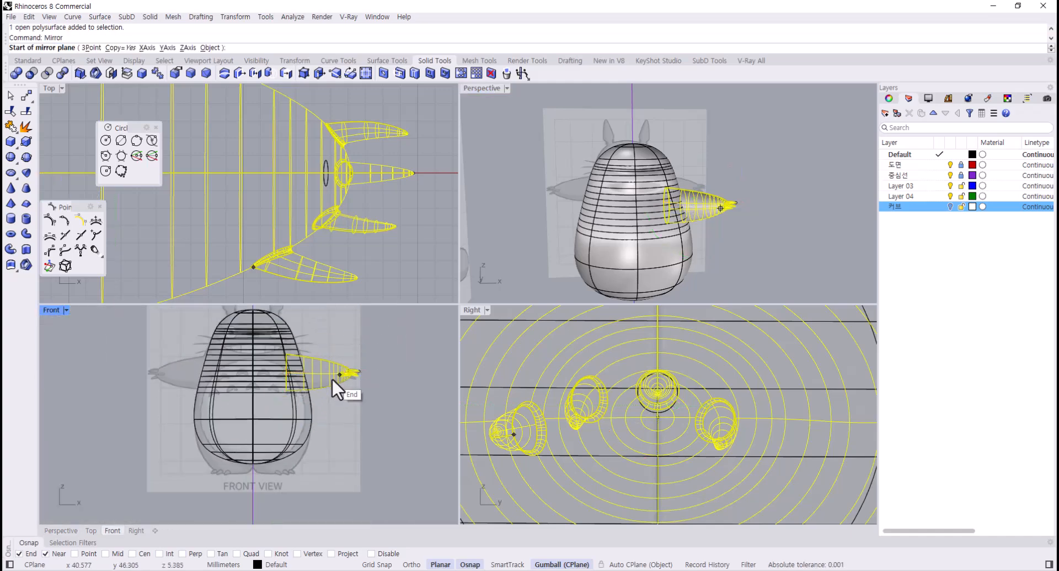
pyautogui.click(254, 432)
pyautogui.click(251, 410)
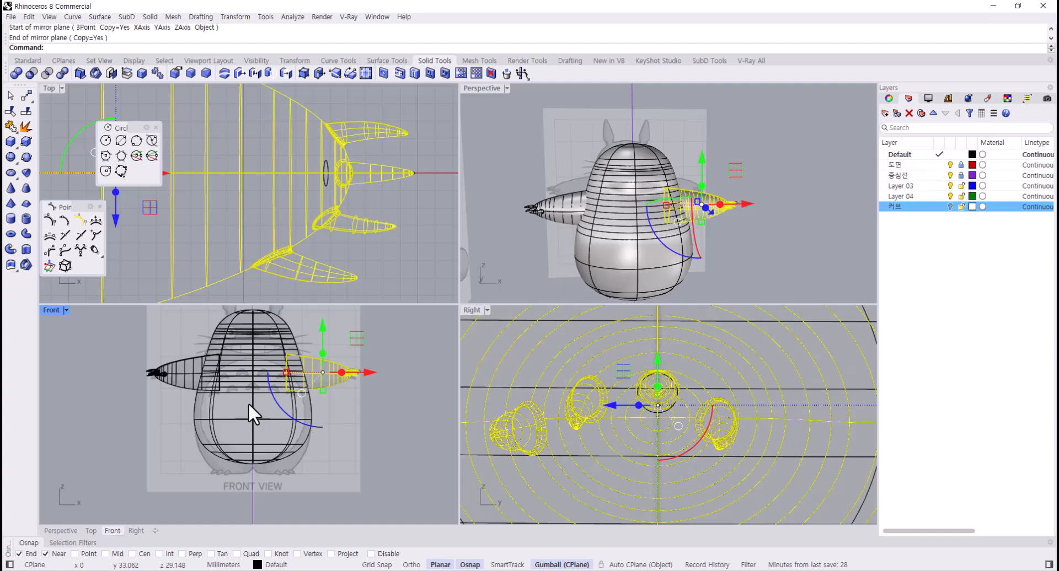
# - Select everything and merge the body with both arms using Boolean Union
pyautogui.click(357, 419)
pyautogui.hotkey('ctrl', 'a')
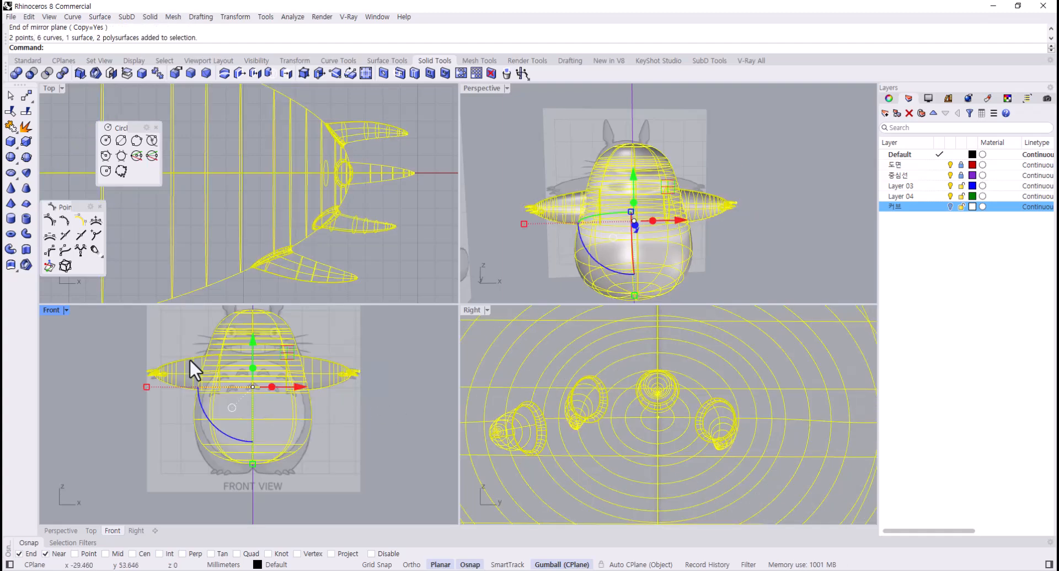
pyautogui.click(46, 72)
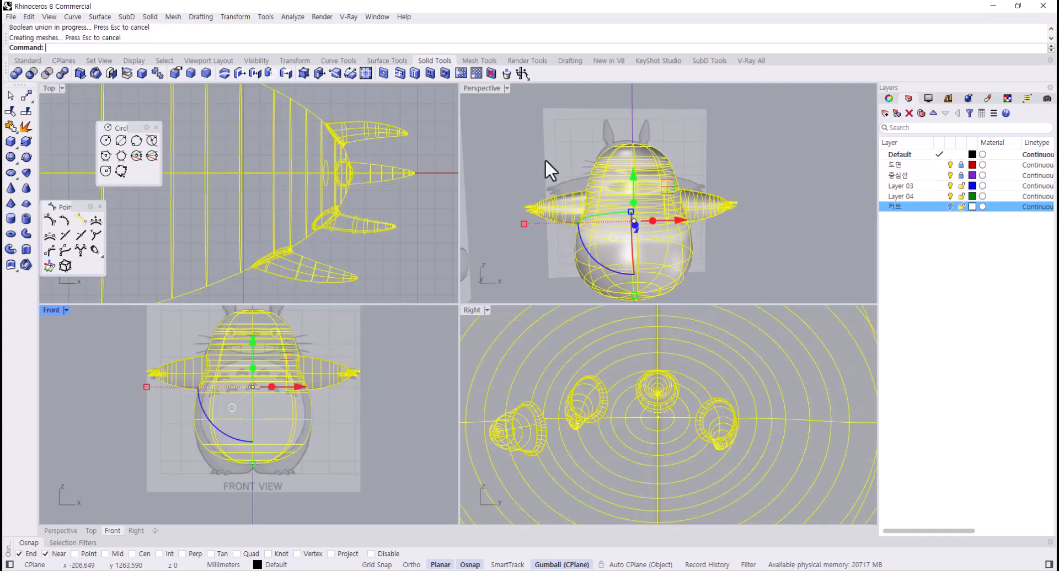
# - Fillet both edges where the arms join the body with a 2 mm radius
pyautogui.doubleClick(479, 90)
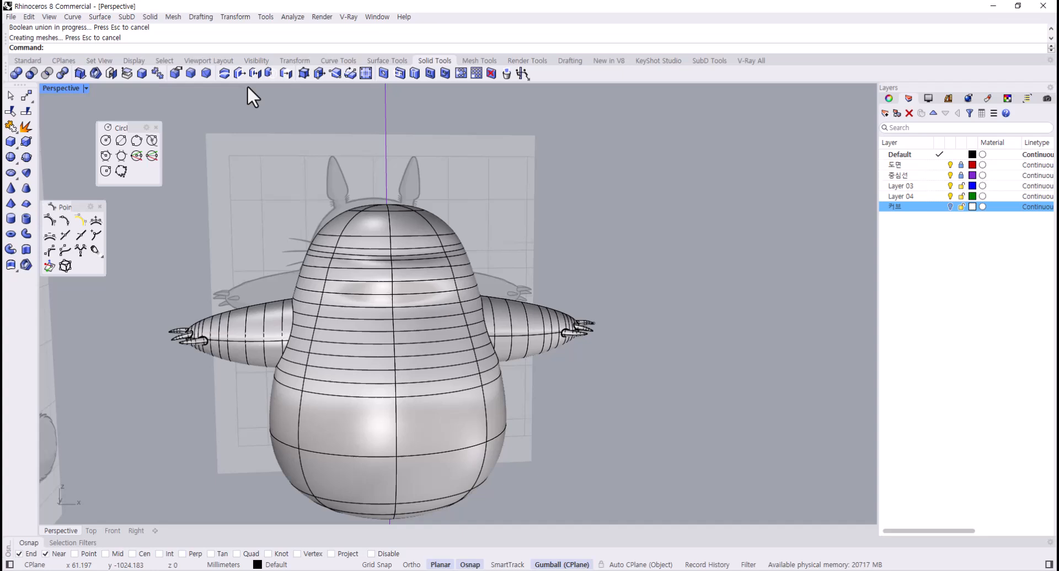
pyautogui.click(189, 74)
pyautogui.click(291, 331)
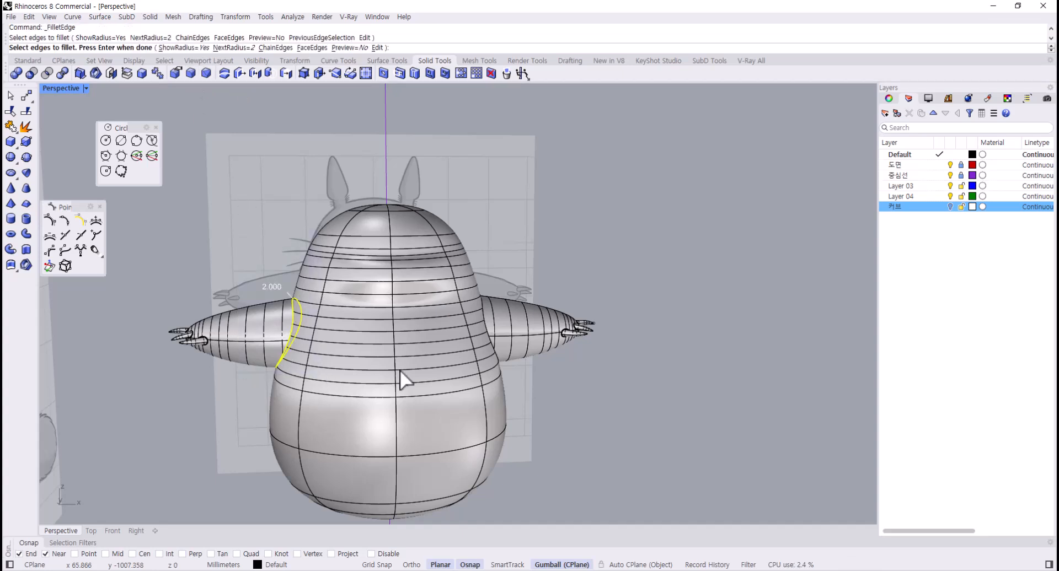
pyautogui.click(479, 323)
pyautogui.press('Return')
pyautogui.press('Return')
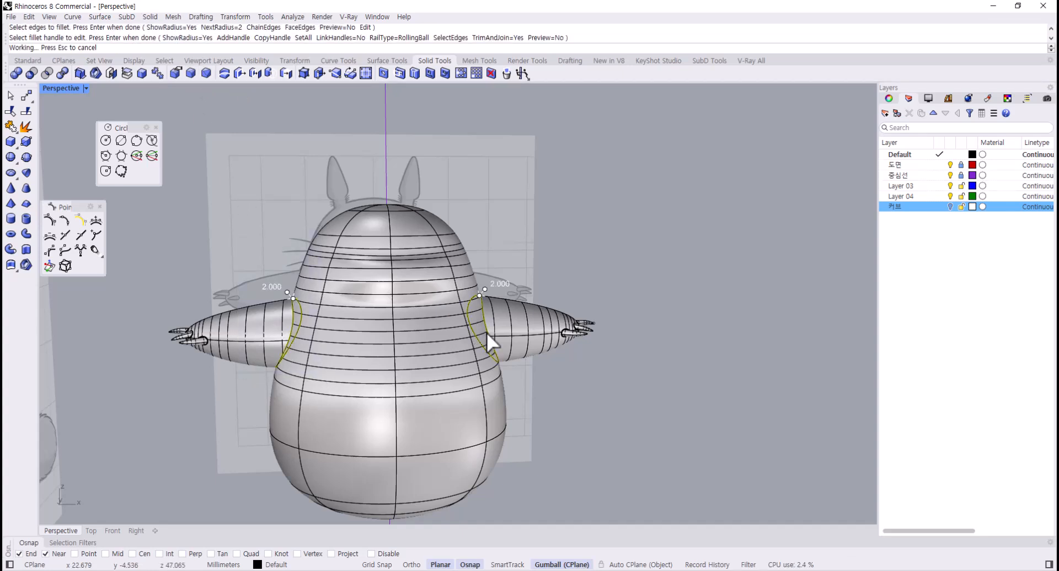
pyautogui.moveTo(465, 332); pyautogui.dragTo(393, 287, button='right')
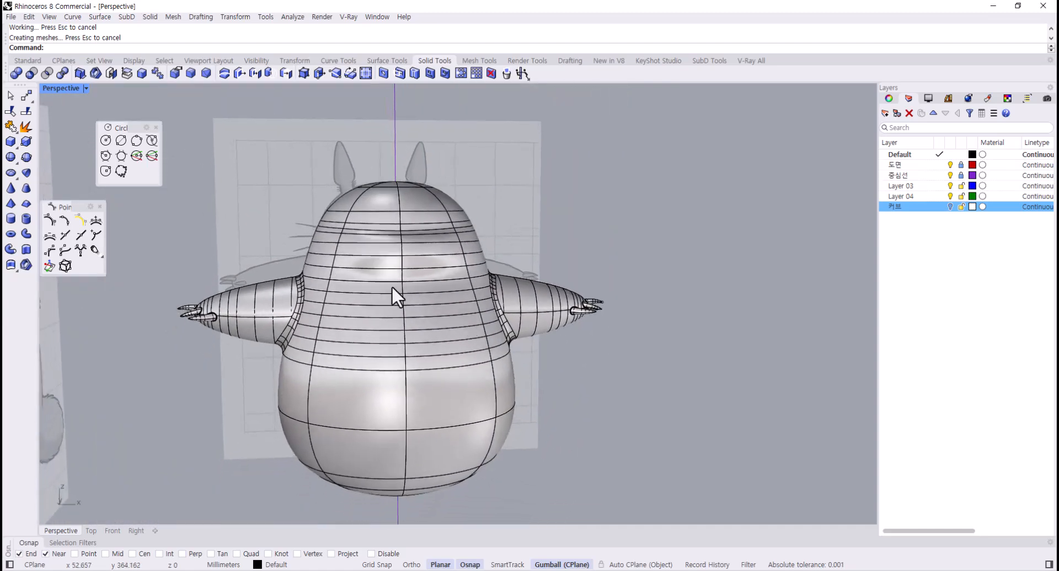
# - Draw a degree-3 control point curve in the Right view from the centre line down along the front of the leg to the toes
pyautogui.doubleClick(57, 88)
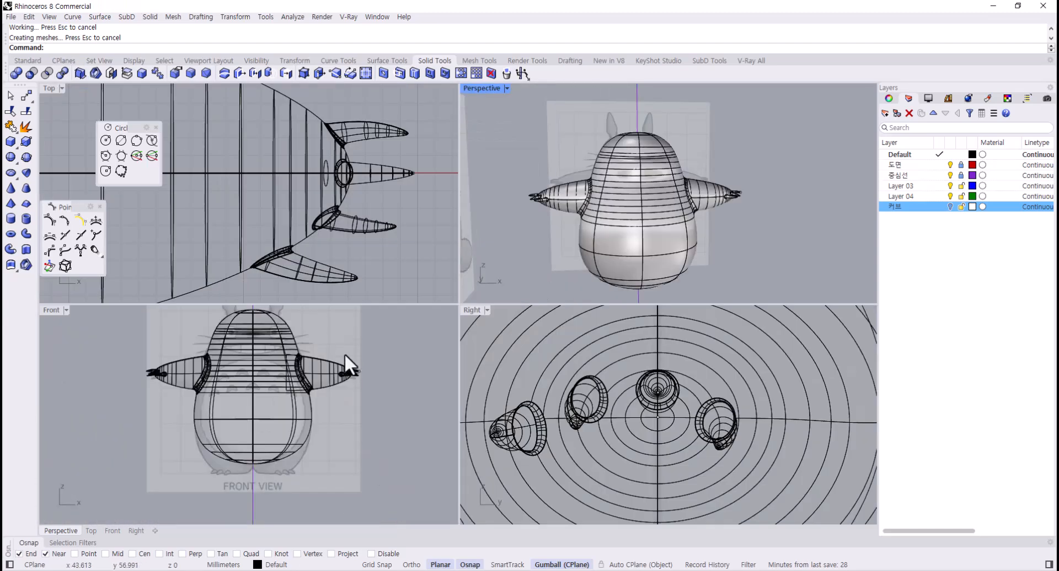
pyautogui.scroll(-3, 325, 406)
pyautogui.scroll(8, 551, 405)
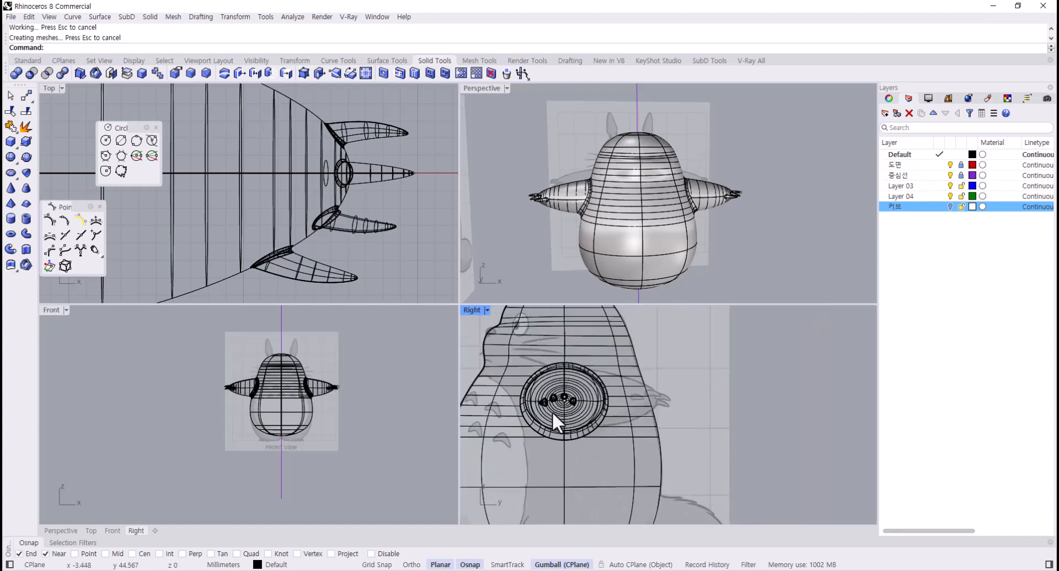
pyautogui.scroll(-3, 568, 403)
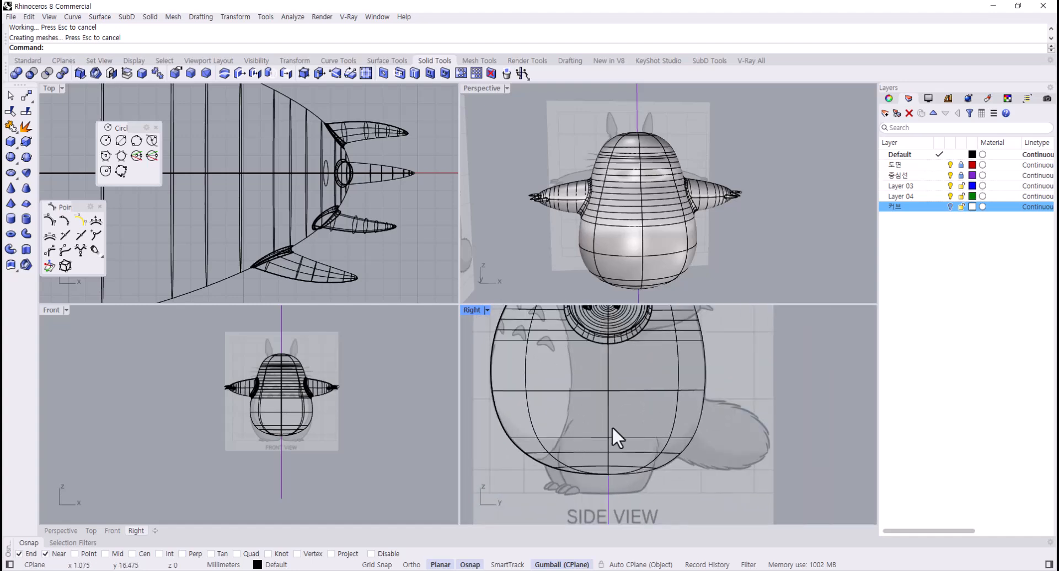
pyautogui.scroll(5, 279, 432)
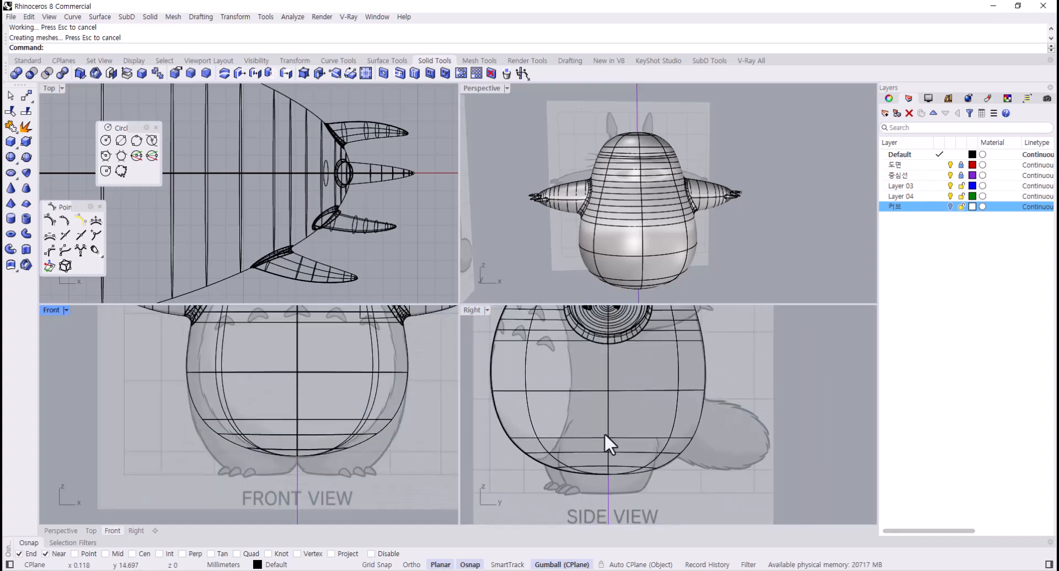
pyautogui.moveTo(605, 440)
pyautogui.mouseDown(button='right')
pyautogui.moveTo(603, 422)
pyautogui.moveTo(586, 445)
pyautogui.mouseUp(button='right')
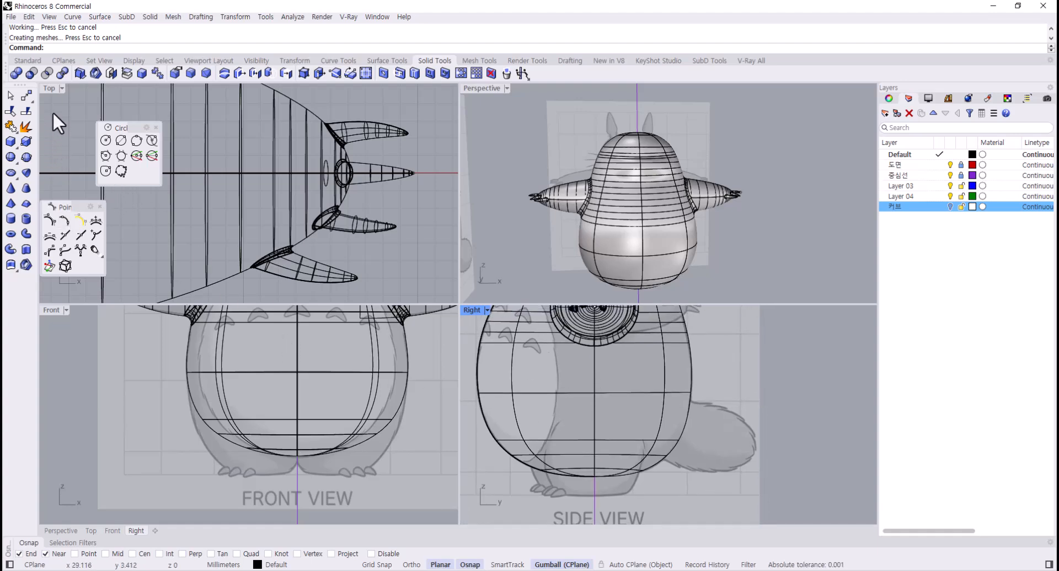
pyautogui.click(27, 61)
pyautogui.click(27, 111)
pyautogui.scroll(4, 601, 419)
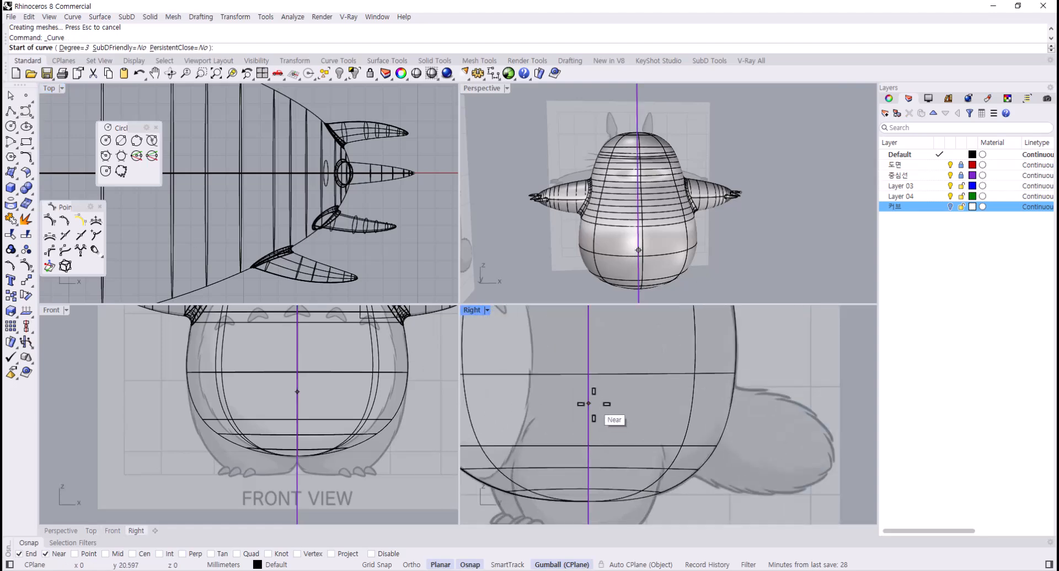
pyautogui.click(589, 342)
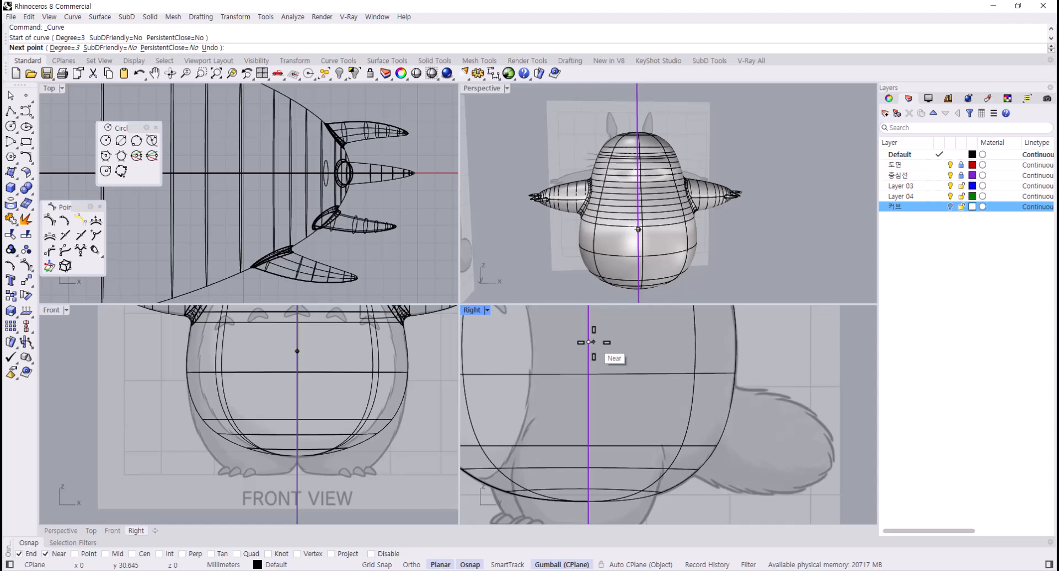
pyautogui.click(546, 343)
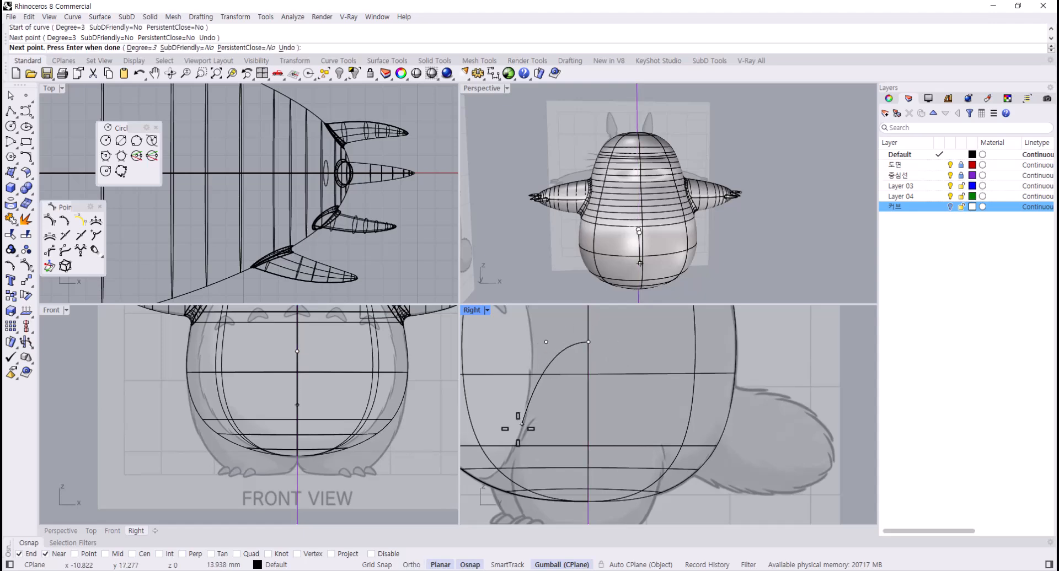
pyautogui.click(515, 421)
pyautogui.moveTo(509, 491); pyautogui.dragTo(495, 434, button='right')
pyautogui.scroll(3, 495, 436)
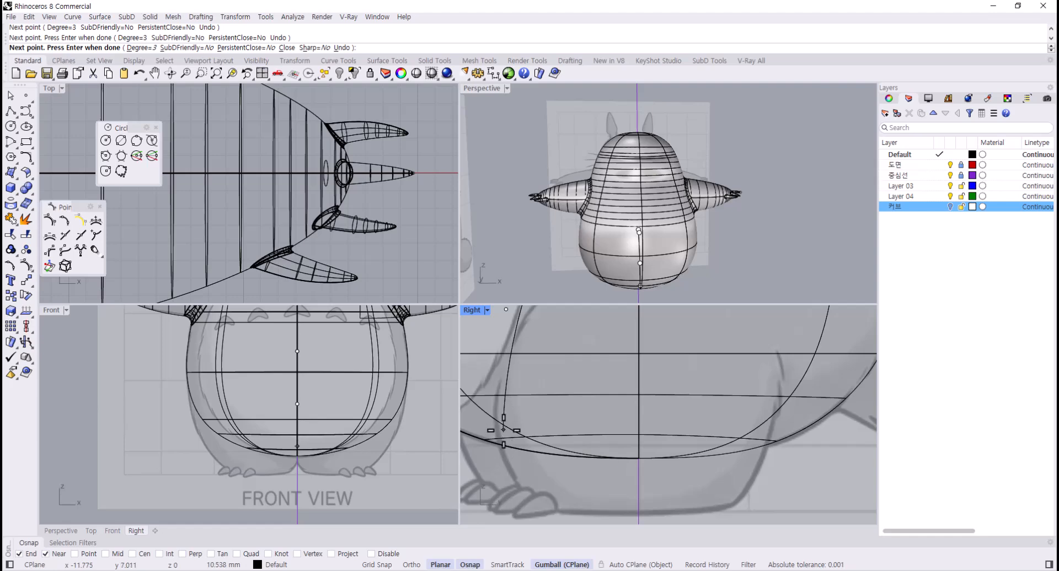
pyautogui.click(497, 405)
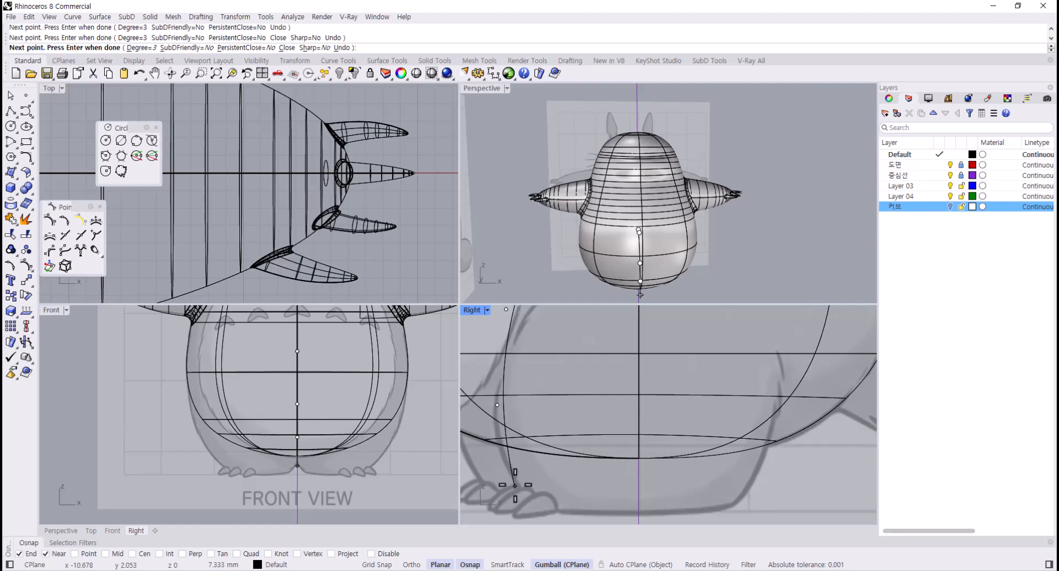
pyautogui.click(515, 481)
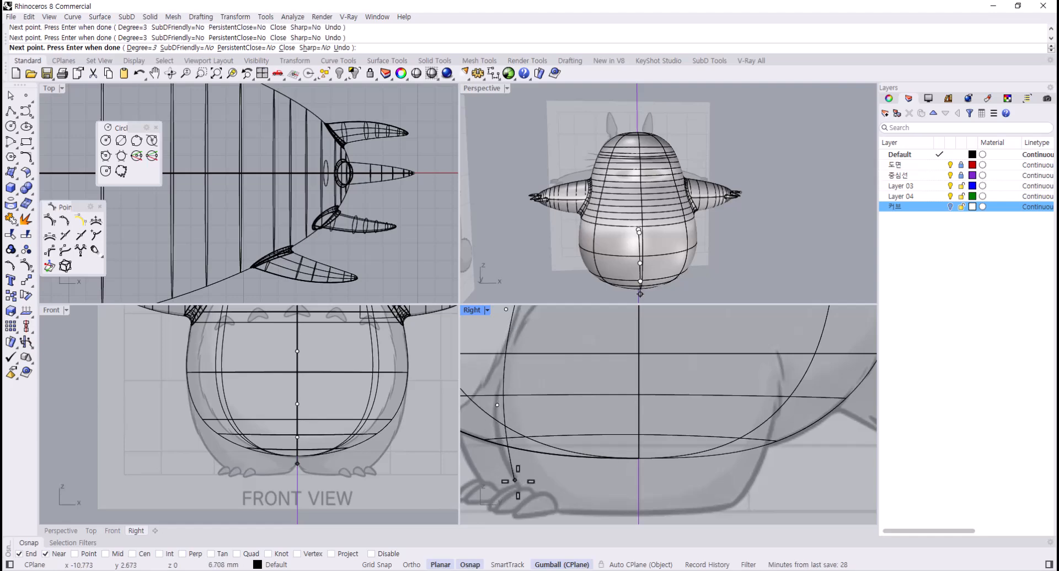
pyautogui.click(541, 502)
pyautogui.press('Return')
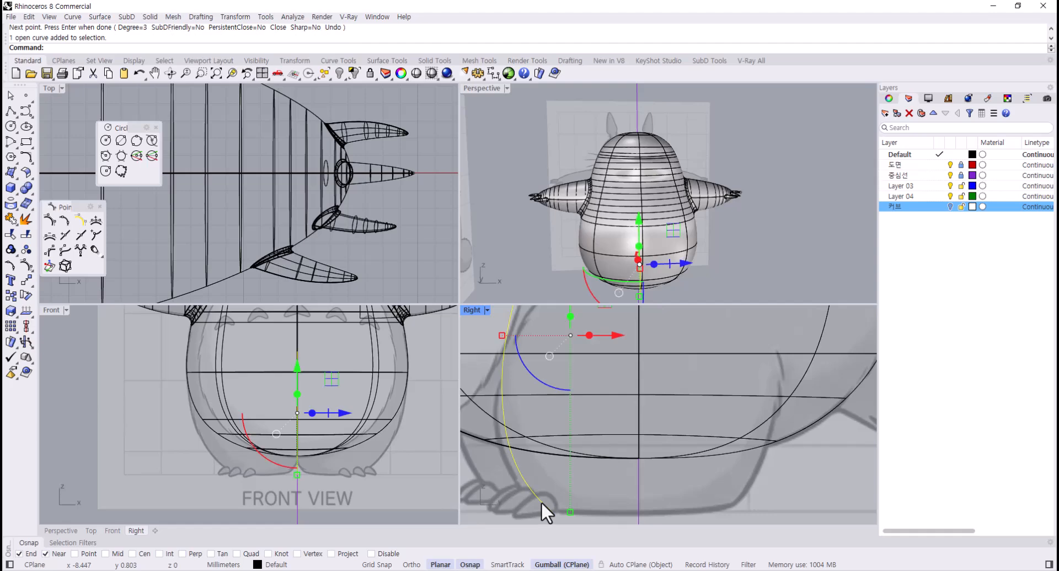
# - Turn on the leg curve's control points and shift two lower ones slightly forward to follow the leg outline
pyautogui.press('F10')
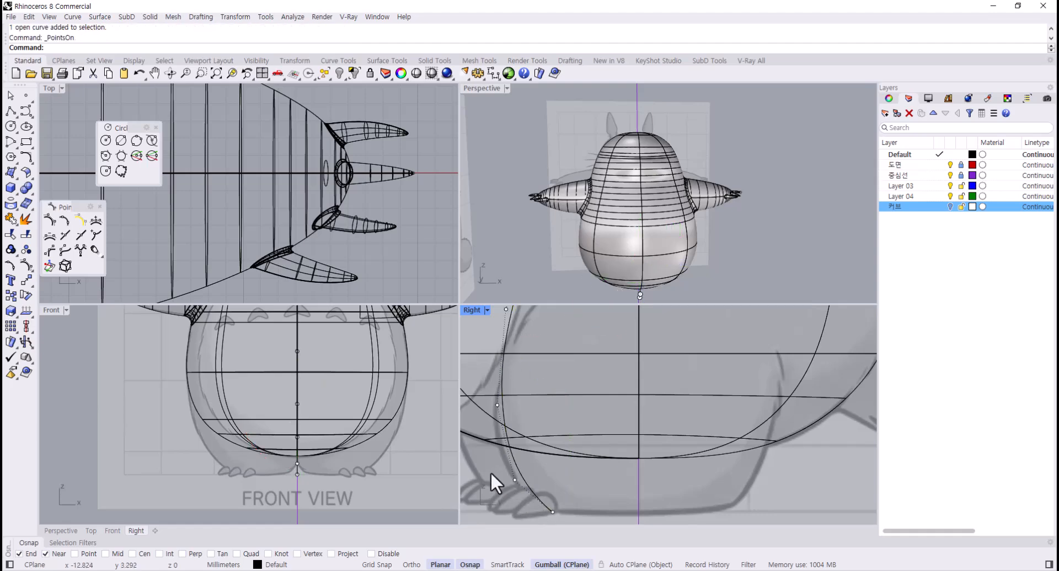
pyautogui.click(515, 480)
pyautogui.moveTo(554, 484); pyautogui.dragTo(539, 480)
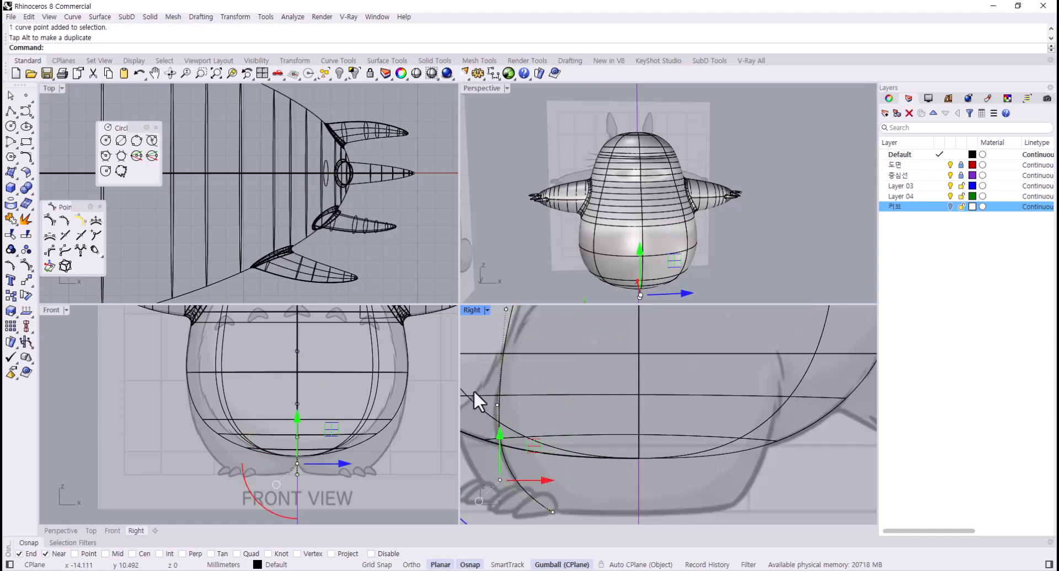
pyautogui.scroll(2, 473, 390)
pyautogui.click(502, 410)
pyautogui.moveTo(541, 412); pyautogui.dragTo(534, 411)
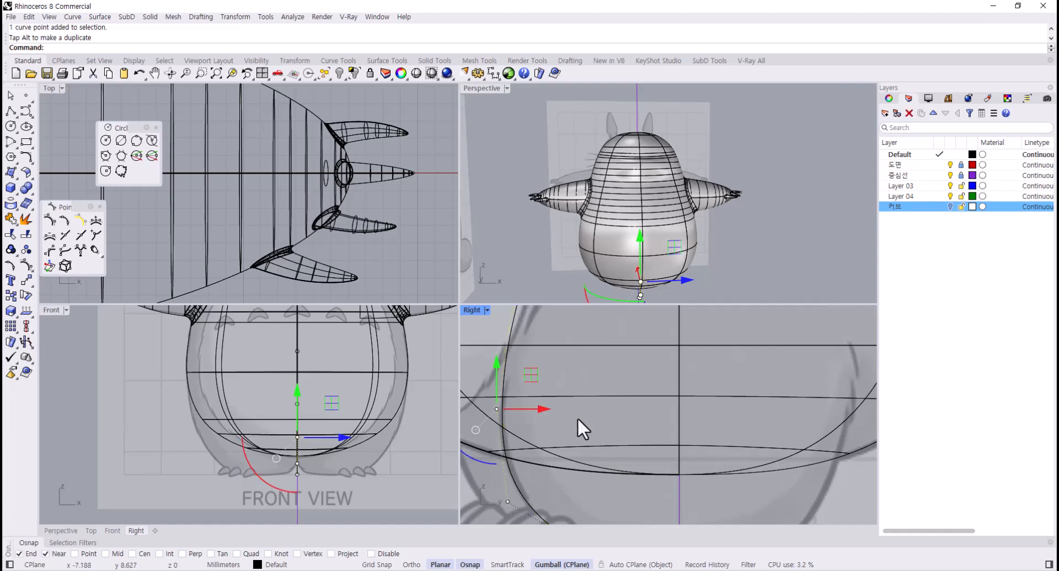
pyautogui.click(578, 418)
# - Shift the leg curve's control point beside its top end slightly back toward the centre line in the Right view
pyautogui.scroll(-5, 579, 414)
pyautogui.moveTo(584, 405); pyautogui.dragTo(567, 459, button='right')
pyautogui.scroll(-3, 558, 421)
pyautogui.moveTo(574, 422); pyautogui.dragTo(568, 481, button='right')
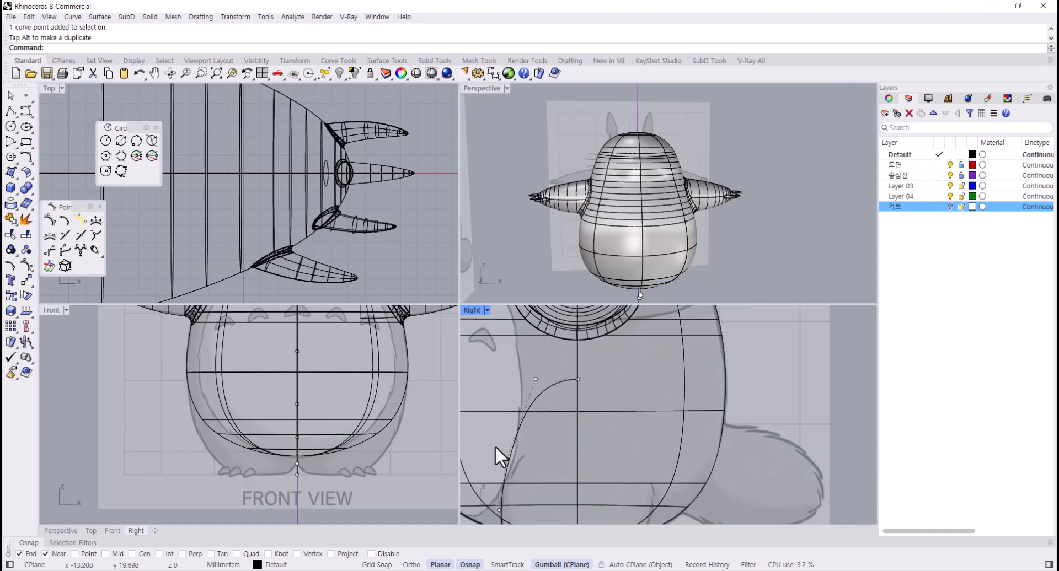
pyautogui.click(510, 459)
pyautogui.click(536, 379)
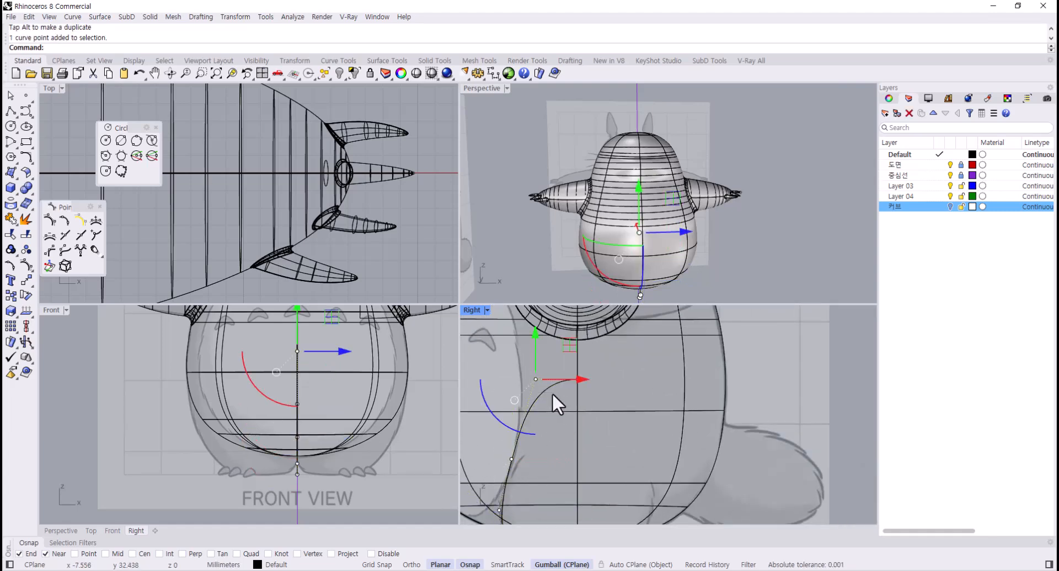
pyautogui.moveTo(566, 379); pyautogui.dragTo(573, 379)
pyautogui.click(635, 393)
# - Mirror the front leg curve across the vertical centre line in the Right view to create the rear leg curve
pyautogui.scroll(-5, 623, 405)
pyautogui.moveTo(601, 430); pyautogui.dragTo(565, 406, button='right')
pyautogui.scroll(2, 542, 398)
pyautogui.click(548, 368)
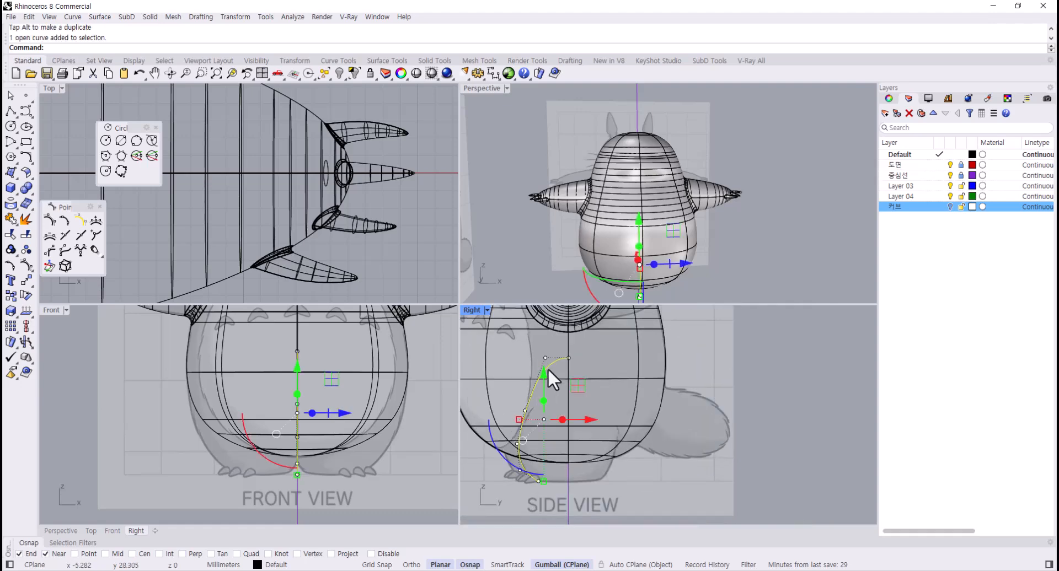
pyautogui.write('Mirror')
pyautogui.press('Return')
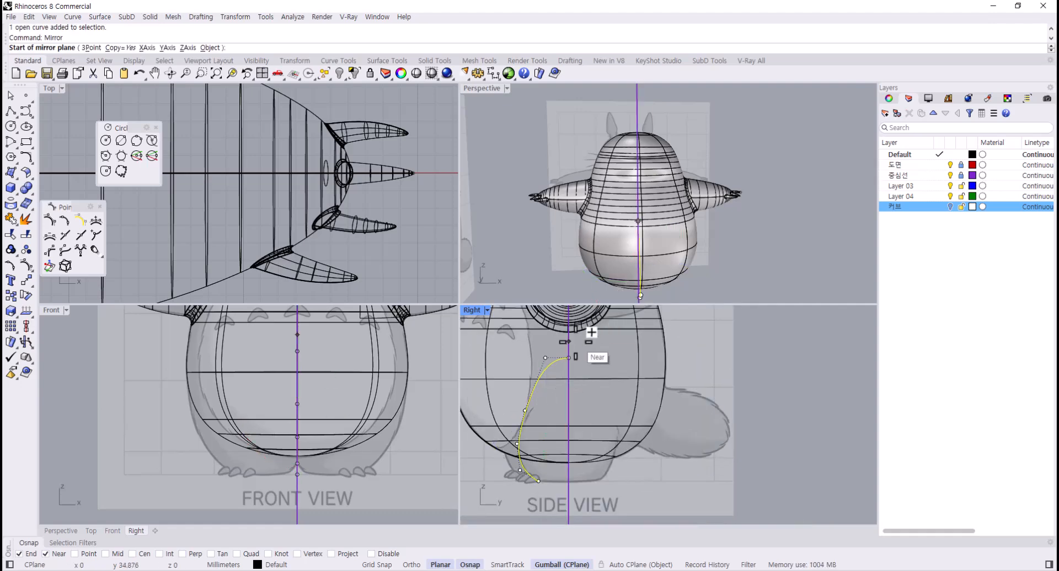
pyautogui.click(569, 343)
pyautogui.click(572, 359)
pyautogui.scroll(3, 592, 450)
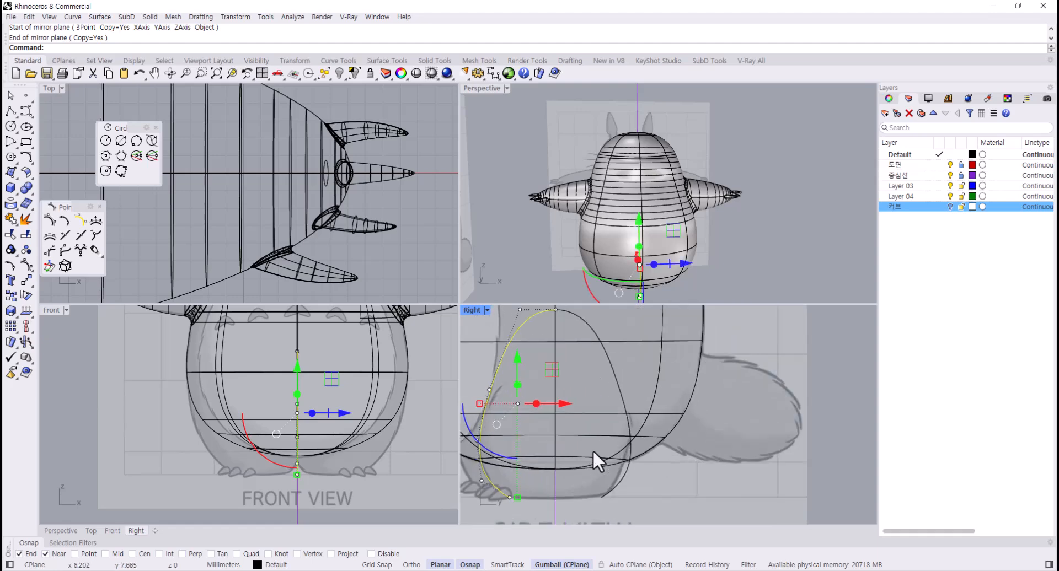
# - Turn on the rear leg curve's control points, moving two lower ones slightly forward and the one above them slightly back
pyautogui.click(637, 478)
pyautogui.scroll(-2, 718, 488)
pyautogui.press('F10')
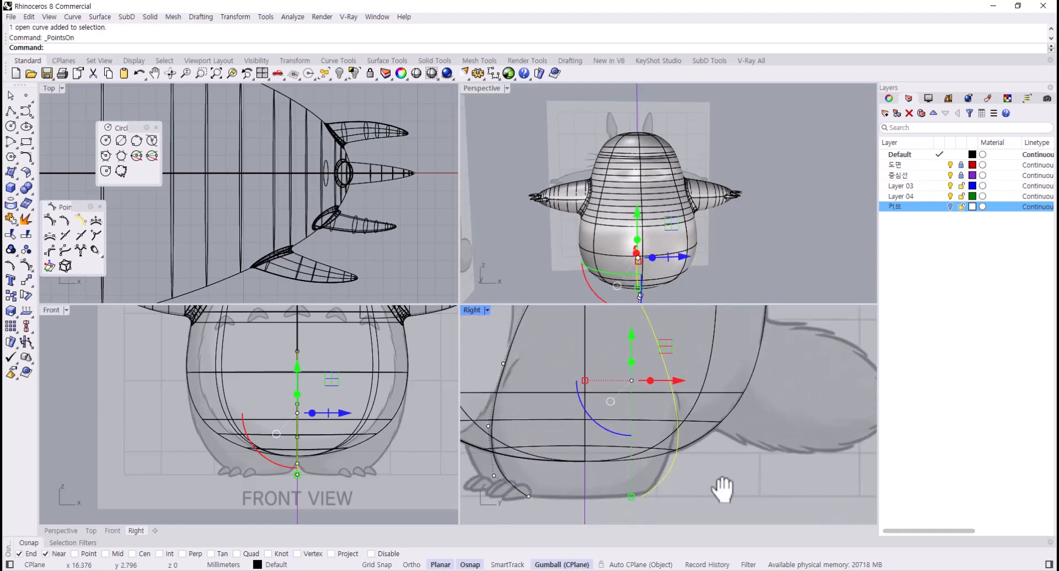
pyautogui.moveTo(707, 488); pyautogui.dragTo(698, 451)
pyautogui.click(731, 507)
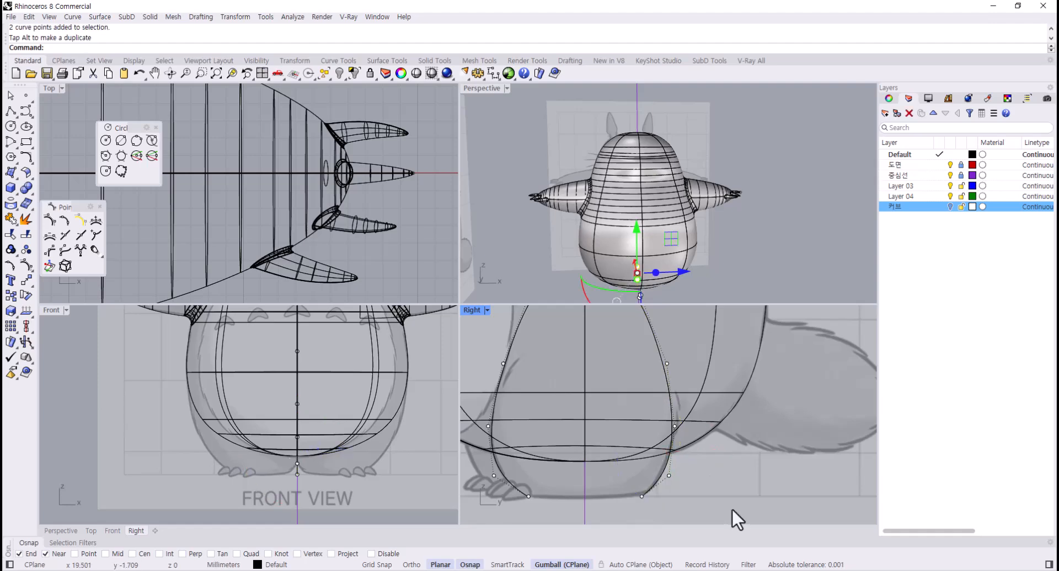
pyautogui.scroll(-2, 731, 508)
pyautogui.moveTo(731, 508)
pyautogui.mouseDown(button='right')
pyautogui.moveTo(711, 506)
pyautogui.moveTo(725, 520)
pyautogui.mouseUp(button='right')
pyautogui.click(671, 409)
pyautogui.moveTo(696, 410); pyautogui.dragTo(699, 410)
pyautogui.click(727, 491)
pyautogui.scroll(-2, 657, 456)
pyautogui.moveTo(658, 456); pyautogui.dragTo(664, 452, button='right')
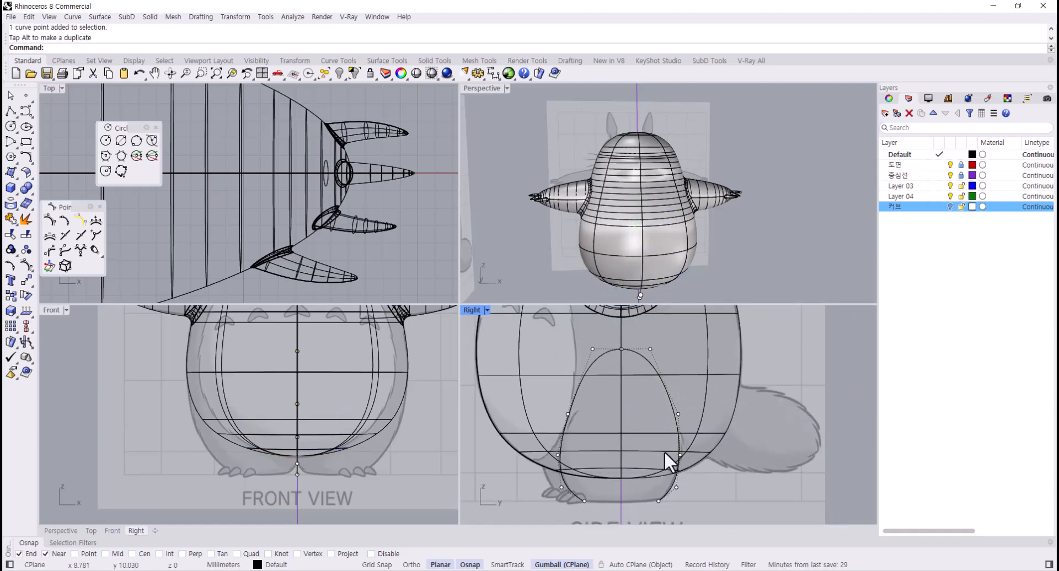
# - Turn off the control points and move both leg curves about 10 mm sideways onto one leg in the Front view
pyautogui.press('F11')
pyautogui.click(634, 358)
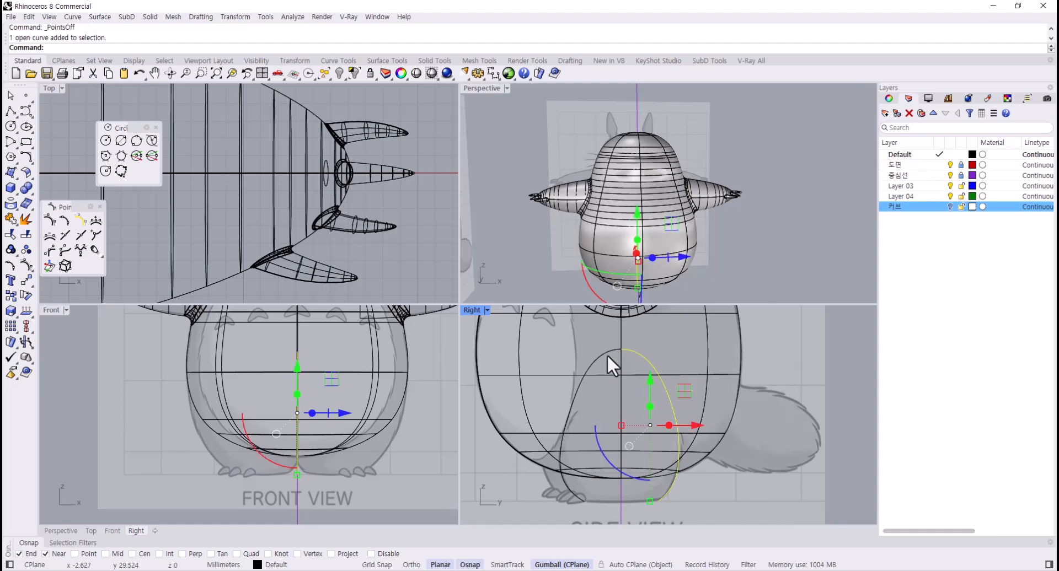
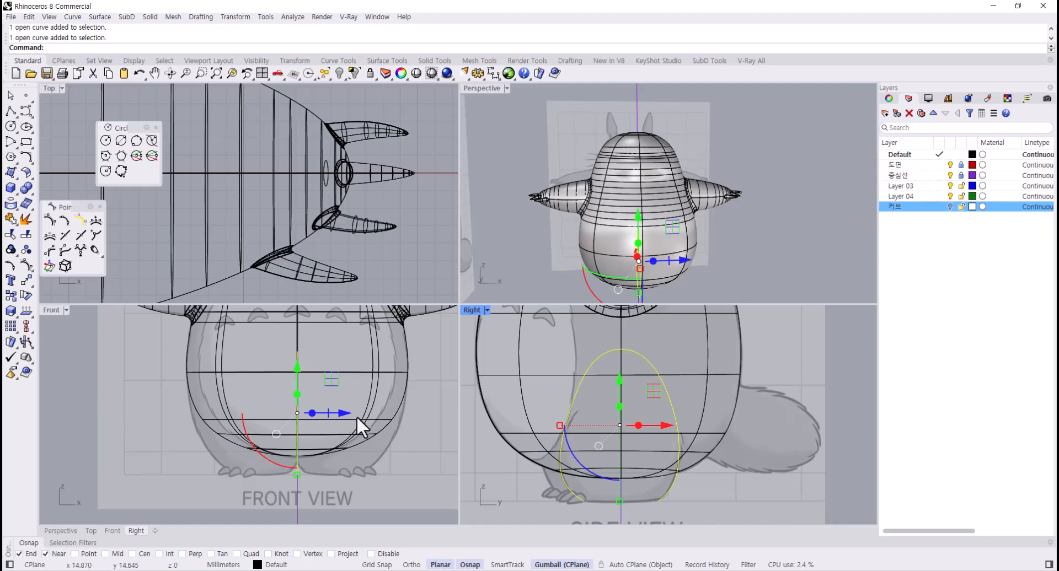
pyautogui.moveTo(336, 412); pyautogui.dragTo(378, 409)
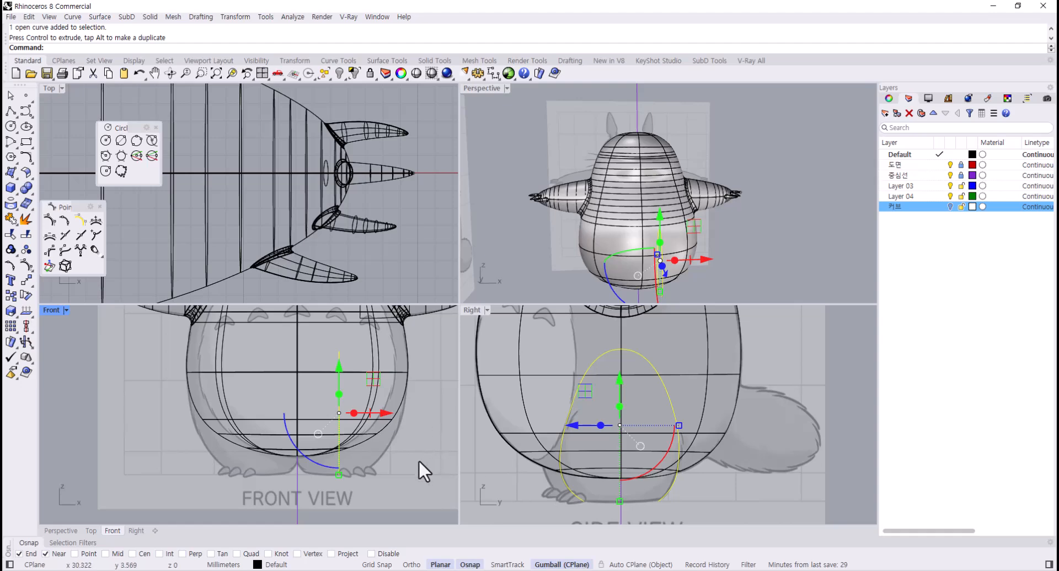
pyautogui.click(420, 462)
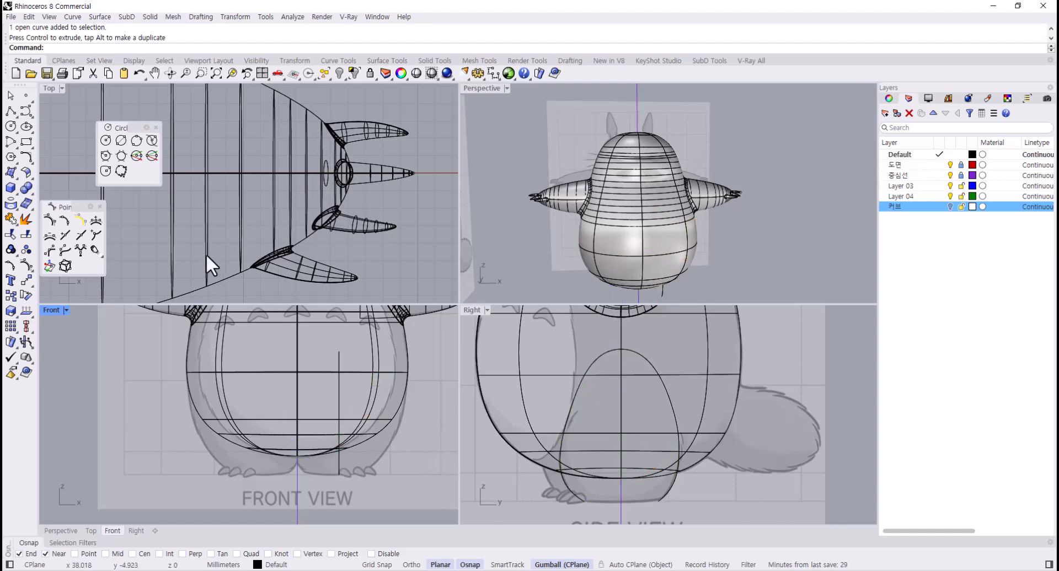
# - Draw a horizontal circle by diameter between the lower ends of the front and rear leg curves
pyautogui.click(152, 156)
pyautogui.click(586, 501)
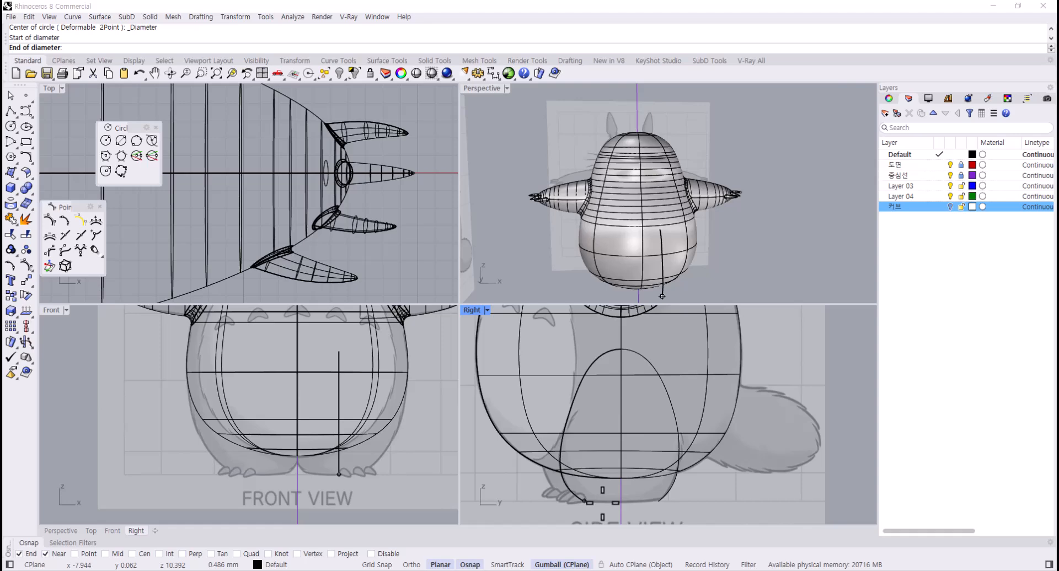
pyautogui.click(659, 502)
pyautogui.moveTo(695, 295); pyautogui.dragTo(674, 204, button='right')
# - Draw a degree-3 control point curve in the Front view from the leg curves' top down the outer side to the foot circle
pyautogui.moveTo(380, 435); pyautogui.dragTo(351, 441, button='right')
pyautogui.scroll(2, 353, 463)
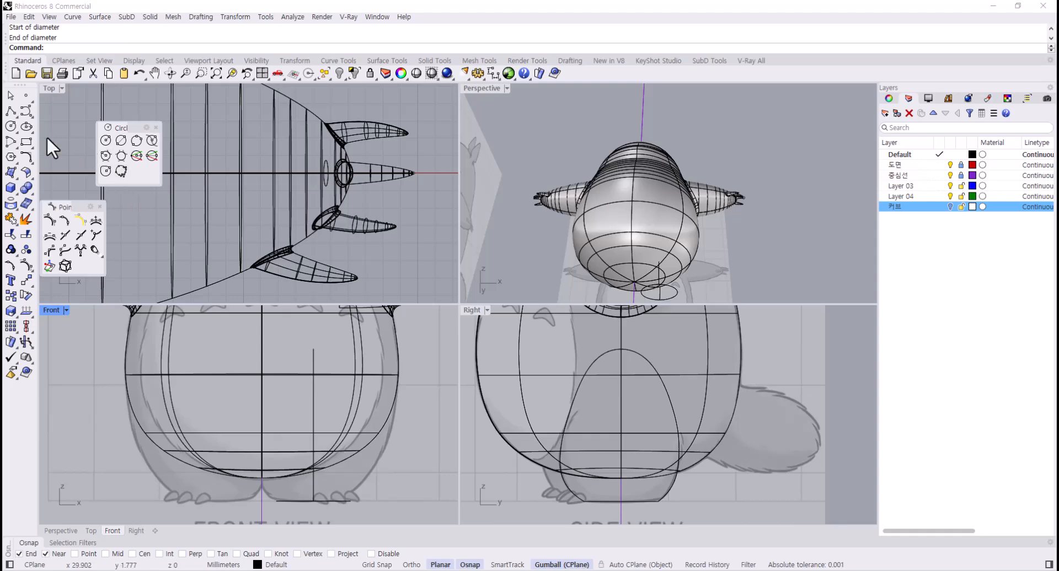
pyautogui.click(28, 111)
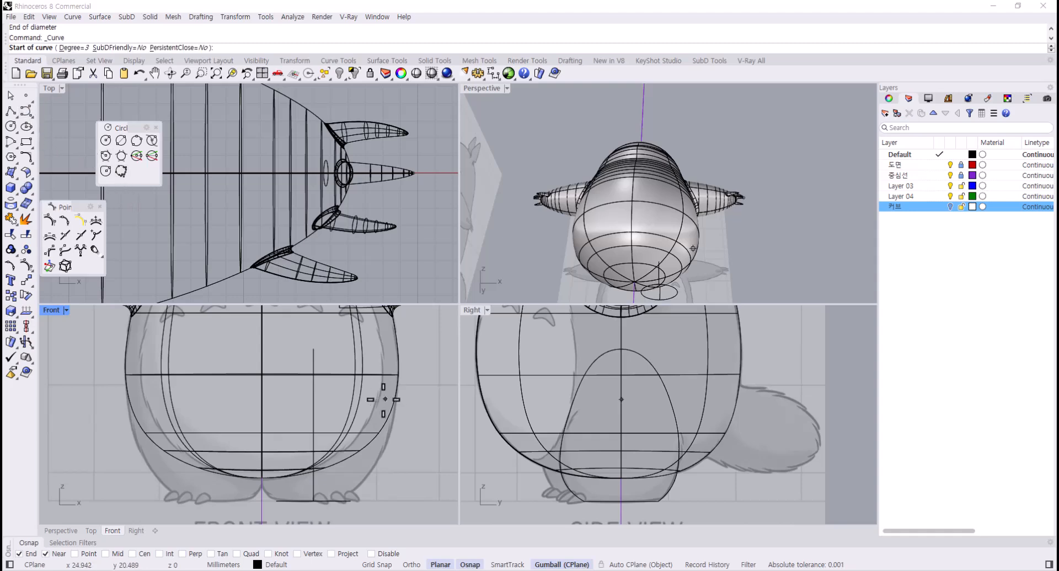
pyautogui.click(318, 350)
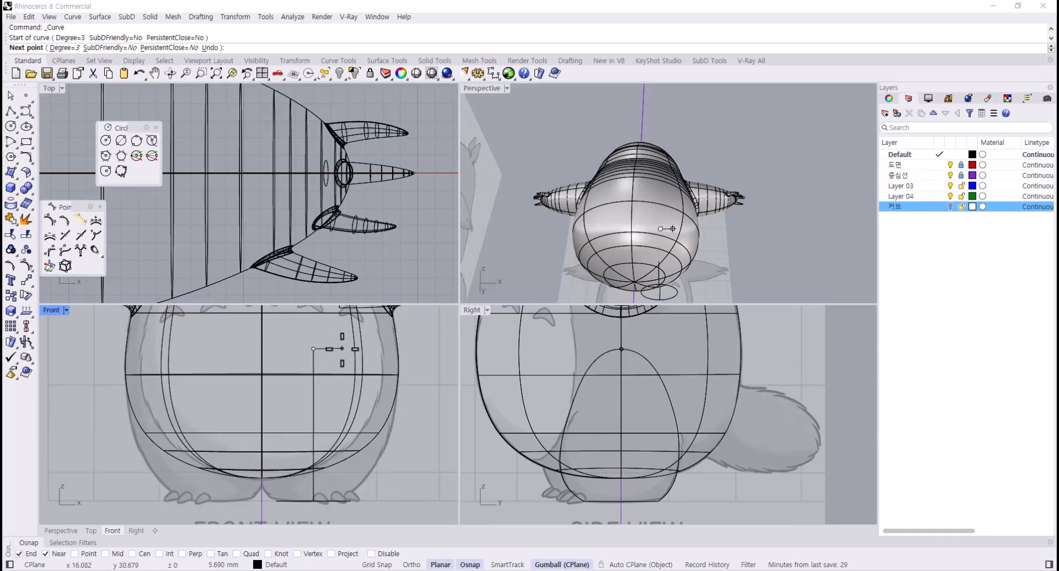
pyautogui.keyDown('shift'); pyautogui.click(343, 348); pyautogui.keyUp('shift')
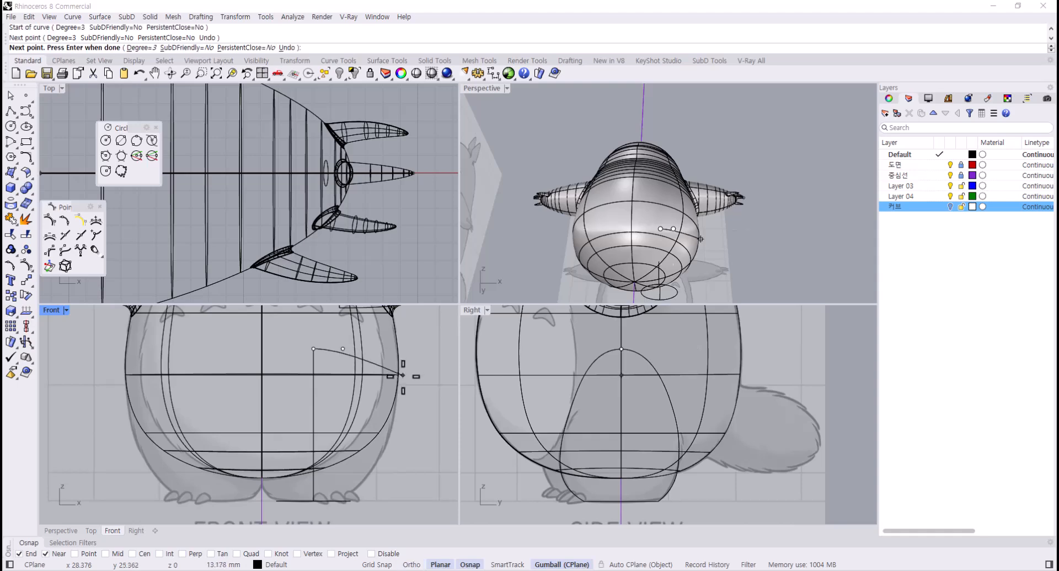
pyautogui.click(379, 395)
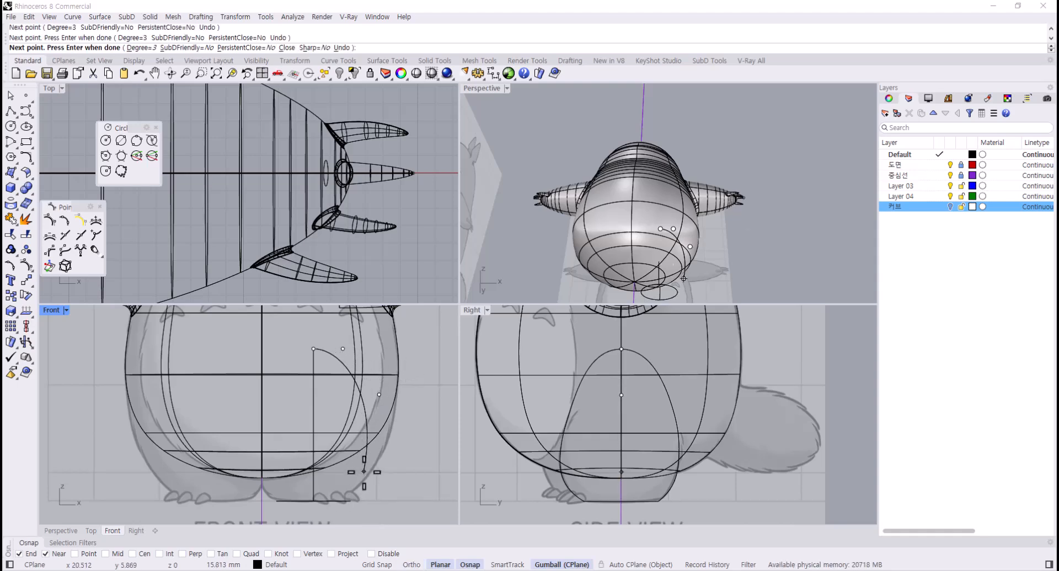
pyautogui.click(355, 503)
pyautogui.press('Return')
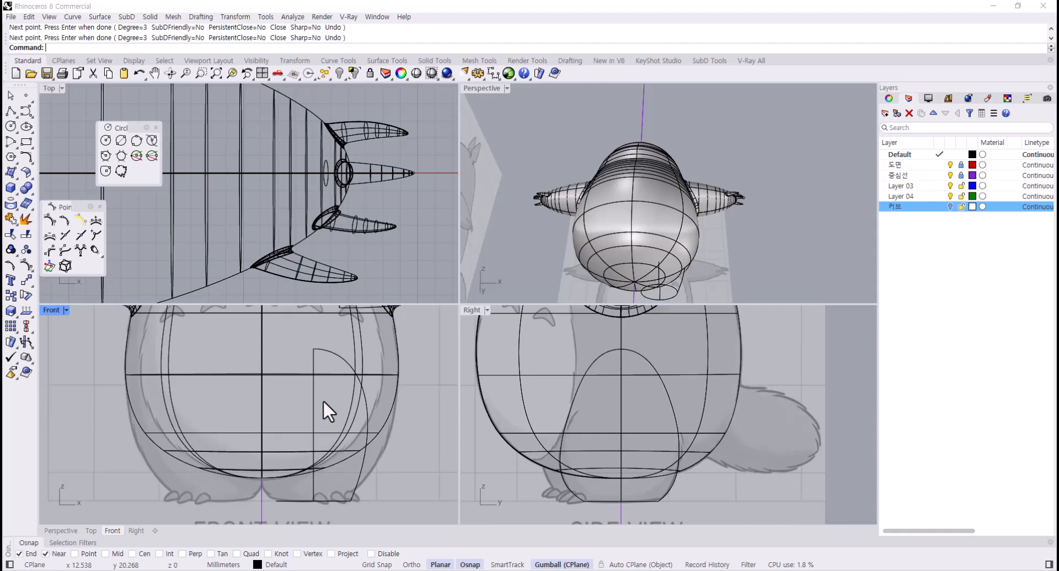
# - Mirror the outer leg curve across the leg's vertical axis in the Front view to create the inner leg curve
pyautogui.click(346, 363)
pyautogui.write('Mirror')
pyautogui.press('Return')
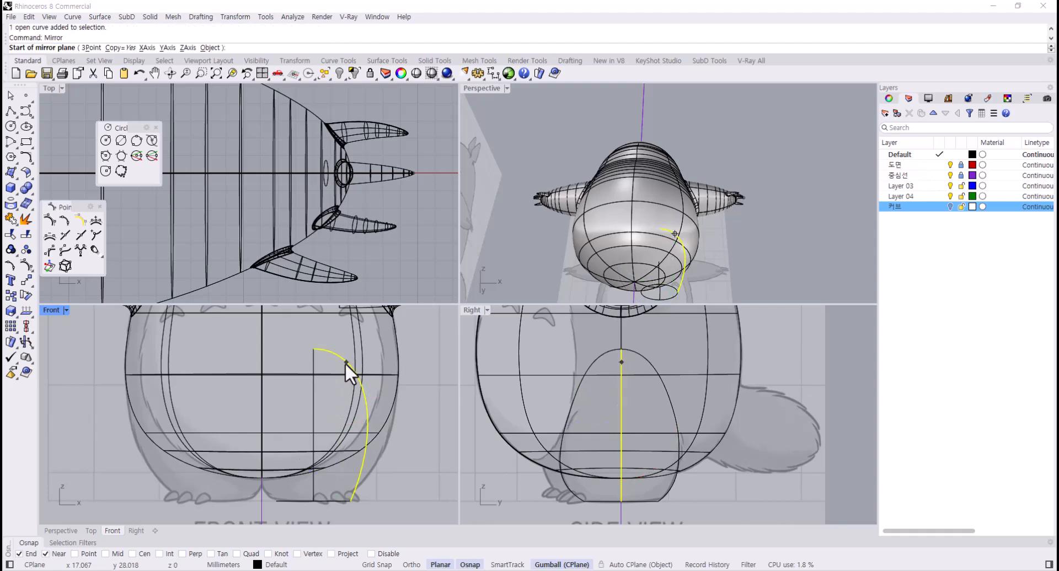
pyautogui.click(323, 362)
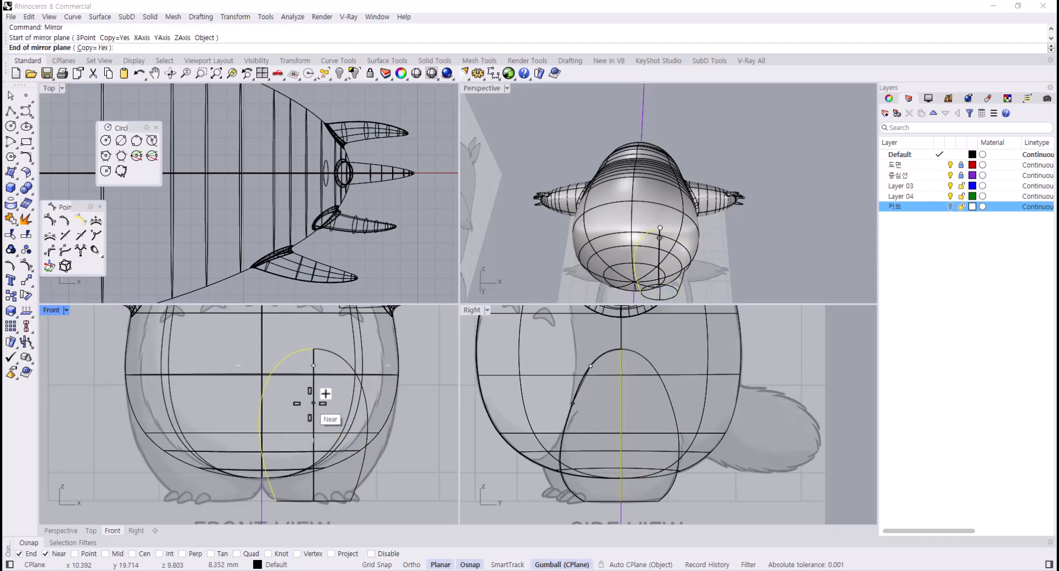
pyautogui.click(324, 398)
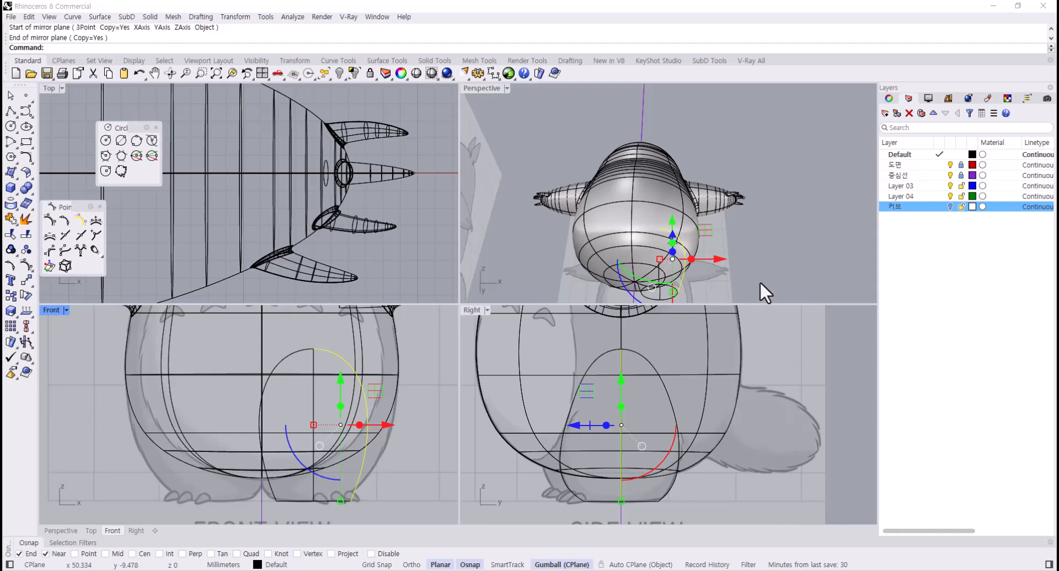
pyautogui.moveTo(756, 273); pyautogui.dragTo(582, 246, button='right')
pyautogui.press('Escape')
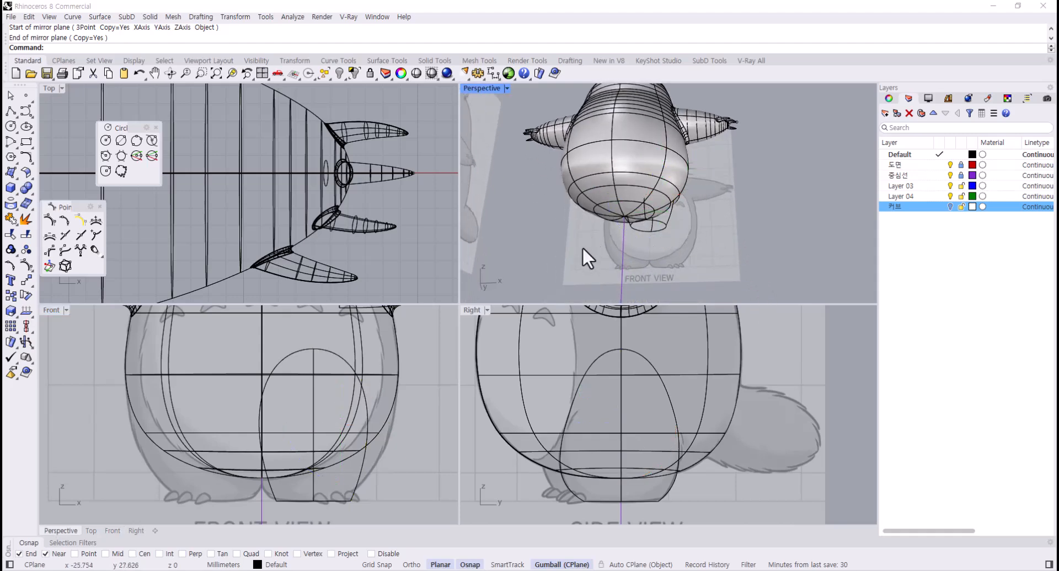
pyautogui.moveTo(582, 246); pyautogui.dragTo(719, 177)
pyautogui.scroll(5, 684, 264)
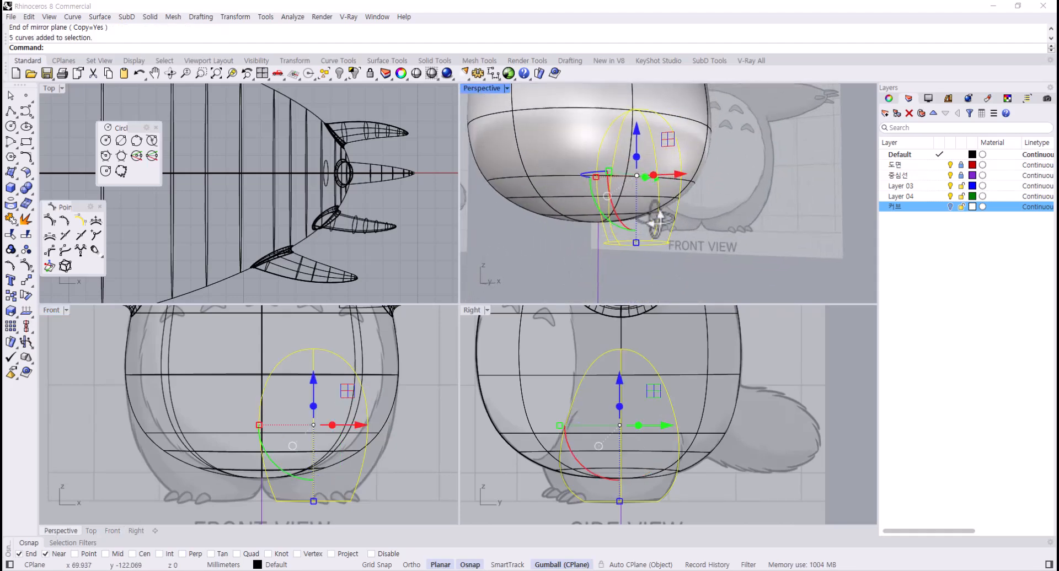
pyautogui.moveTo(656, 221); pyautogui.dragTo(727, 190, button='right')
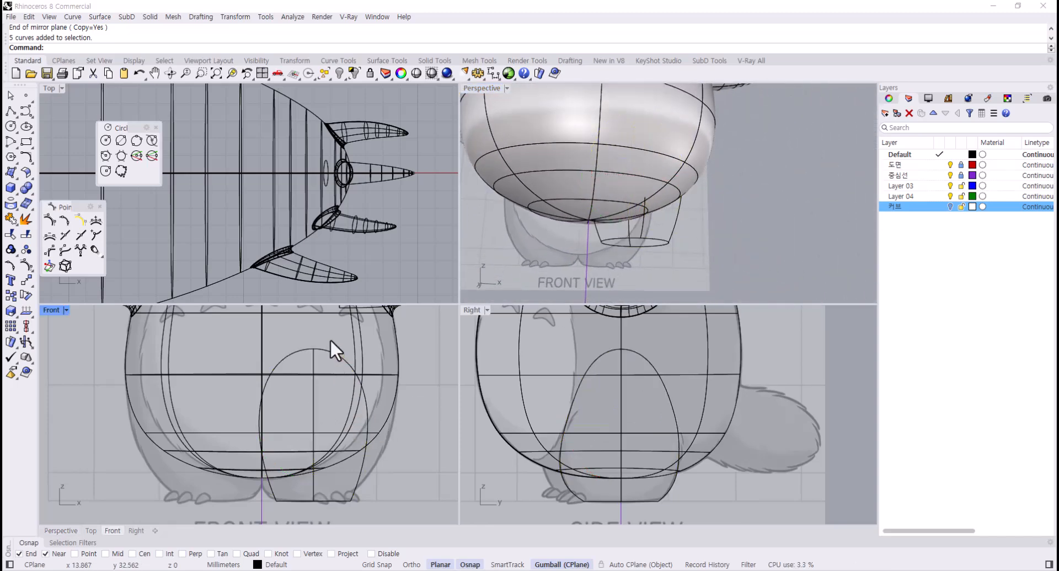
# - Turn on the four leg curves' control points and move the upper rows outward in the Front view so the leg leans outward
pyautogui.click(302, 353)
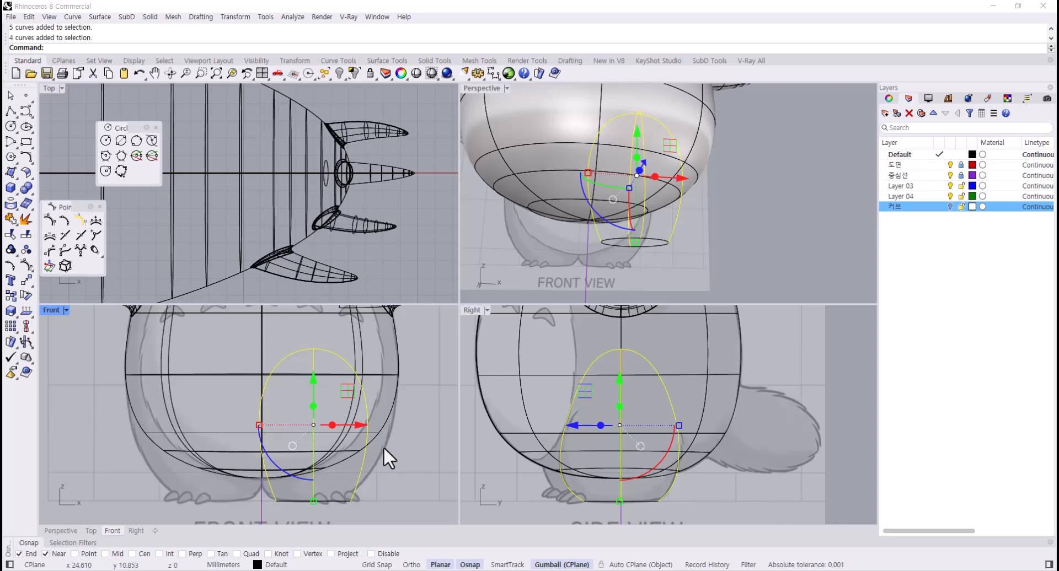
pyautogui.press('F10')
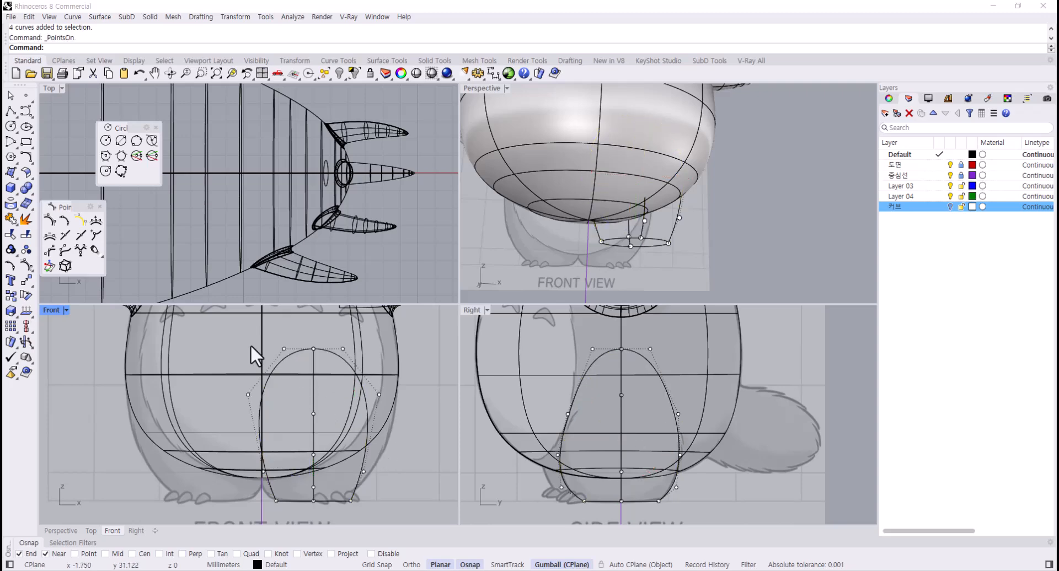
pyautogui.moveTo(239, 335); pyautogui.dragTo(401, 343)
pyautogui.moveTo(225, 389); pyautogui.dragTo(425, 416)
pyautogui.moveTo(352, 404); pyautogui.dragTo(385, 405)
pyautogui.click(234, 458)
pyautogui.moveTo(236, 456); pyautogui.dragTo(424, 472)
pyautogui.click(384, 477)
# - Adjust the paired control points of the front and rear leg curves in the Front view to smooth their slant toward the foot
pyautogui.scroll(4, 358, 471)
pyautogui.moveTo(275, 427); pyautogui.dragTo(364, 447)
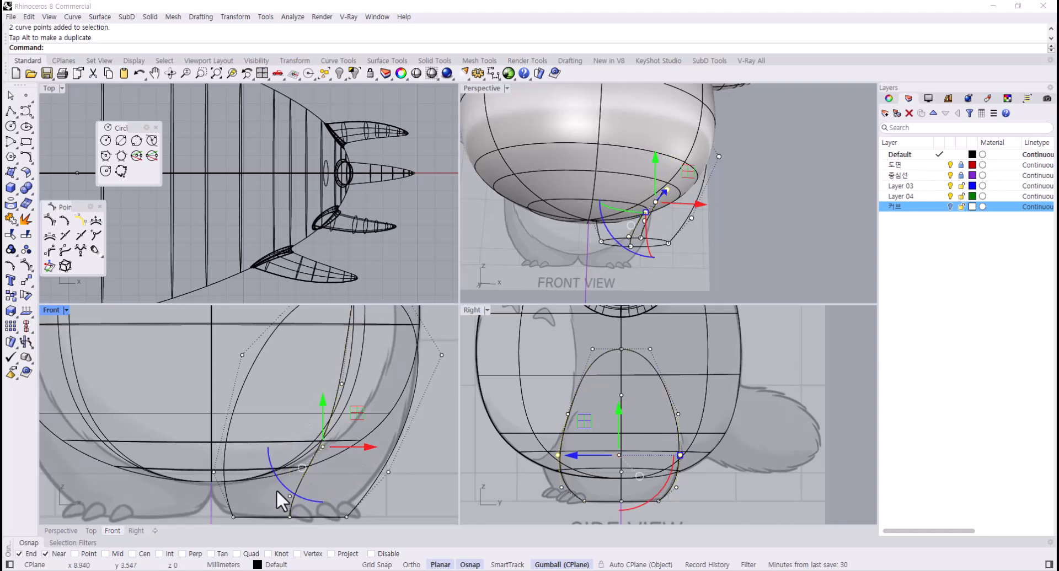
pyautogui.moveTo(272, 488); pyautogui.dragTo(340, 481)
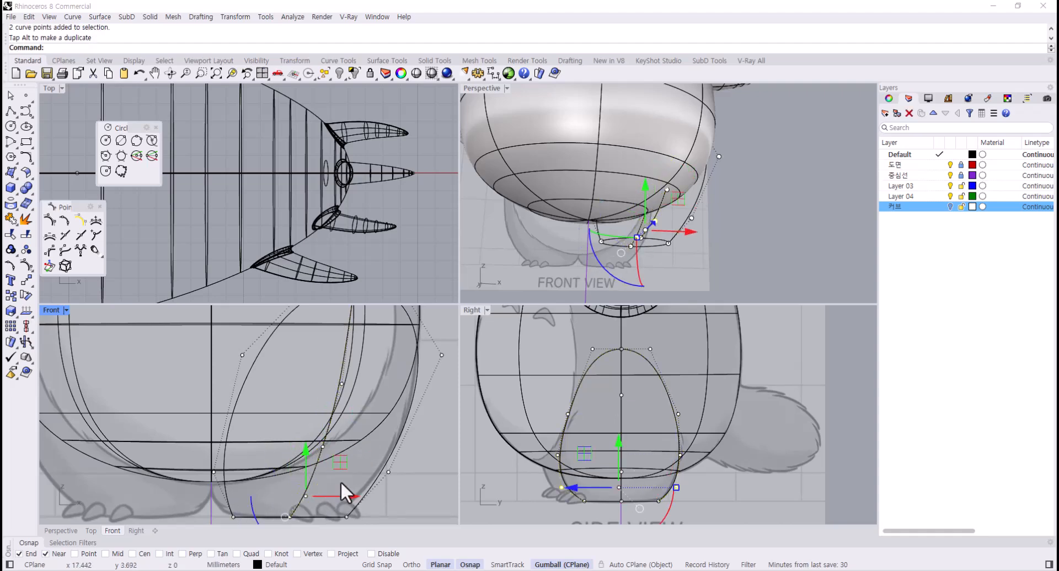
pyautogui.click(345, 383)
# - Move the inner leg curve's upper control point inward to the body's centre line and fine-tune its lower shape in the Front view
pyautogui.moveTo(242, 365); pyautogui.dragTo(267, 411, button='right')
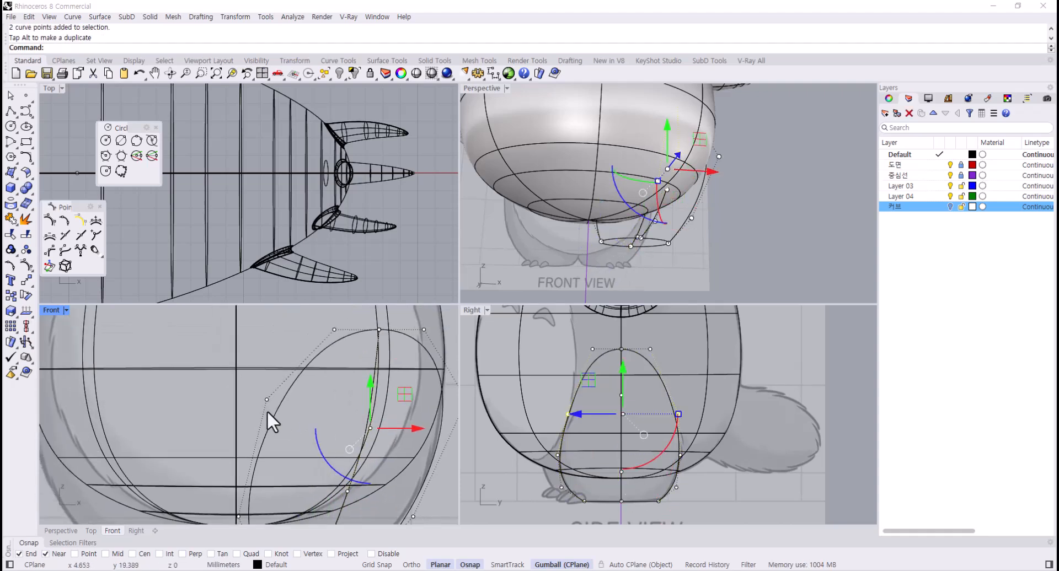
pyautogui.moveTo(248, 385); pyautogui.dragTo(267, 399)
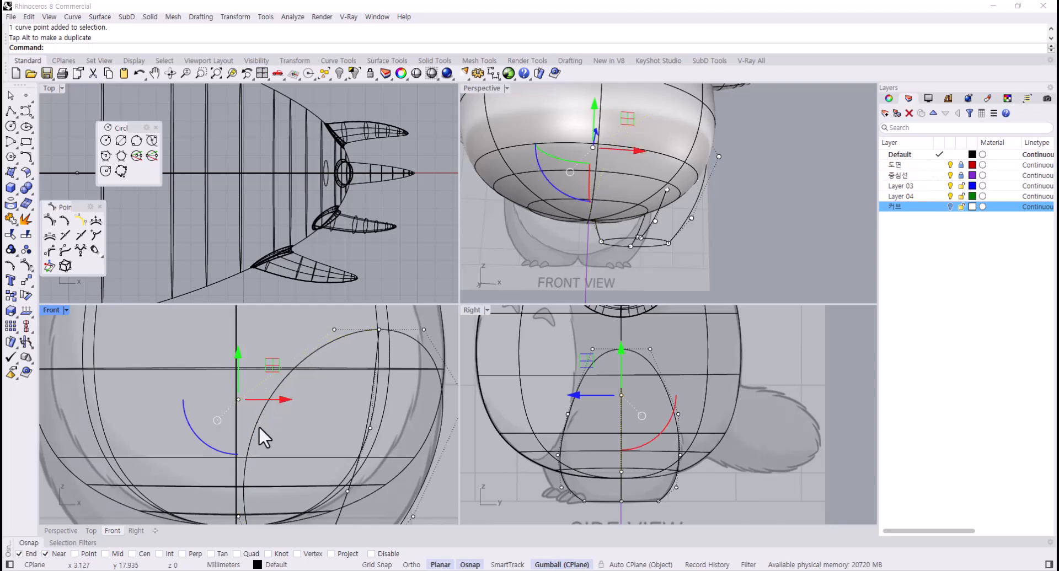
pyautogui.scroll(-4, 259, 426)
pyautogui.moveTo(233, 451); pyautogui.dragTo(230, 406, button='right')
pyautogui.scroll(2, 229, 411)
pyautogui.moveTo(218, 427); pyautogui.dragTo(283, 443)
pyautogui.scroll(-2, 284, 442)
pyautogui.moveTo(277, 449); pyautogui.dragTo(246, 517, button='right')
pyautogui.moveTo(257, 383); pyautogui.dragTo(307, 388)
pyautogui.press('Escape')
pyautogui.click(382, 412)
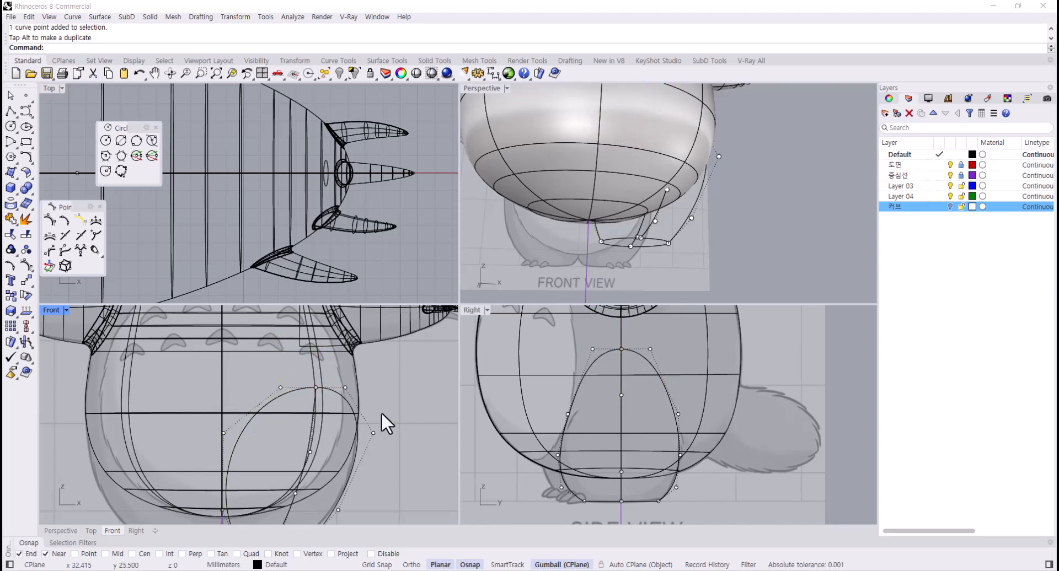
# - Move the outer leg curve's upper control point slightly inward in the Front view and turn off all control points
pyautogui.moveTo(368, 407); pyautogui.dragTo(390, 432)
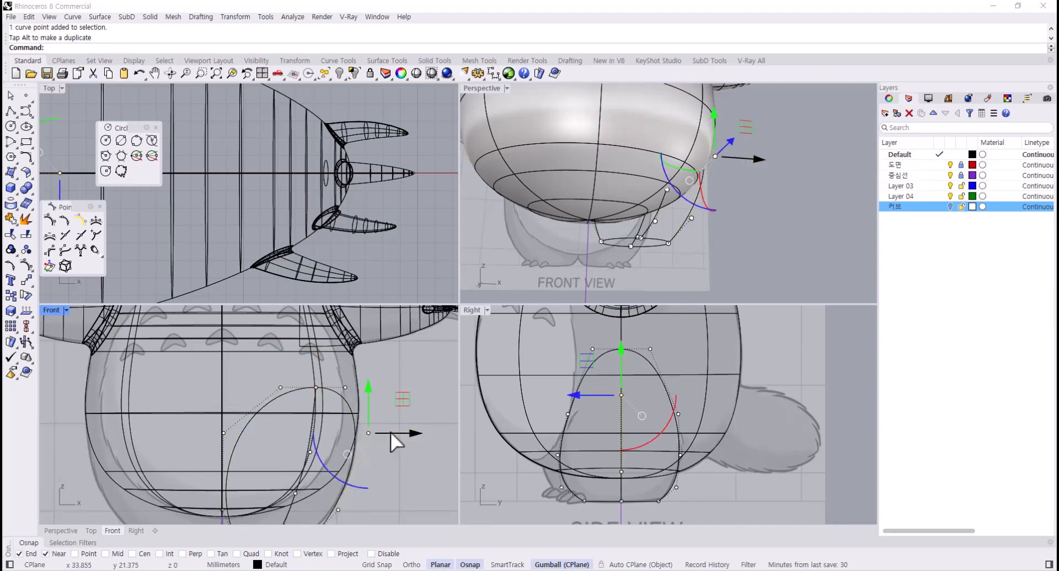
pyautogui.press('Escape')
pyautogui.scroll(-3, 535, 458)
pyautogui.scroll(-5, 426, 443)
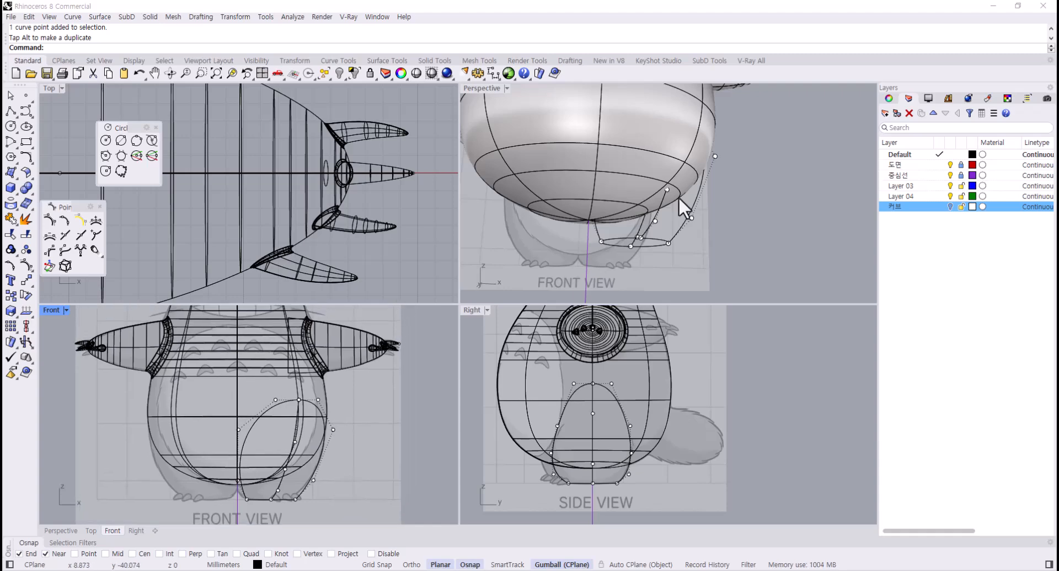
pyautogui.moveTo(685, 208); pyautogui.dragTo(637, 221, button='right')
pyautogui.press('F11')
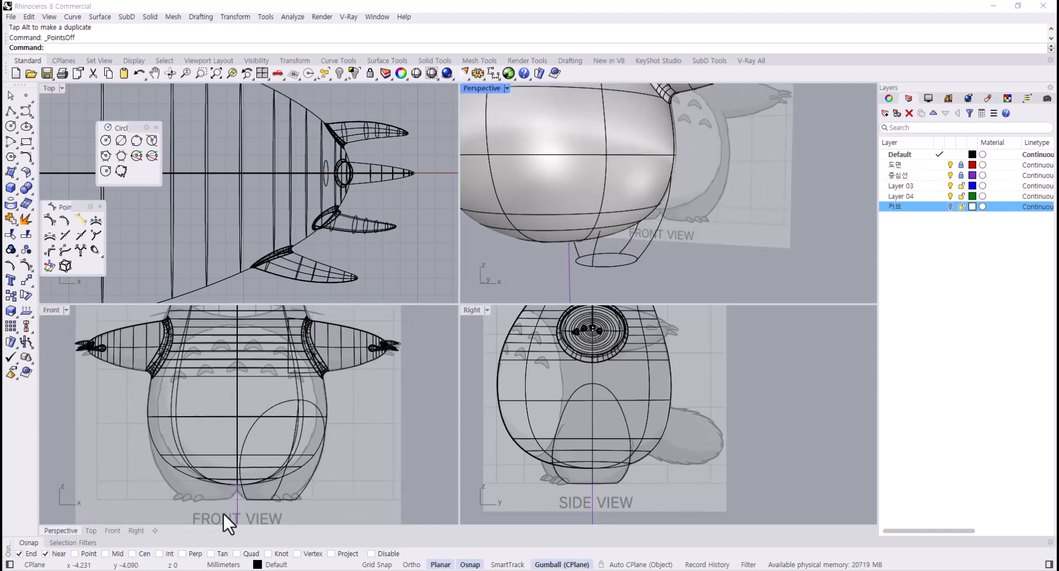
# - Create a network surface from the leg's four profile curves and foot circle, using position edge matching
pyautogui.moveTo(223, 512); pyautogui.dragTo(355, 392)
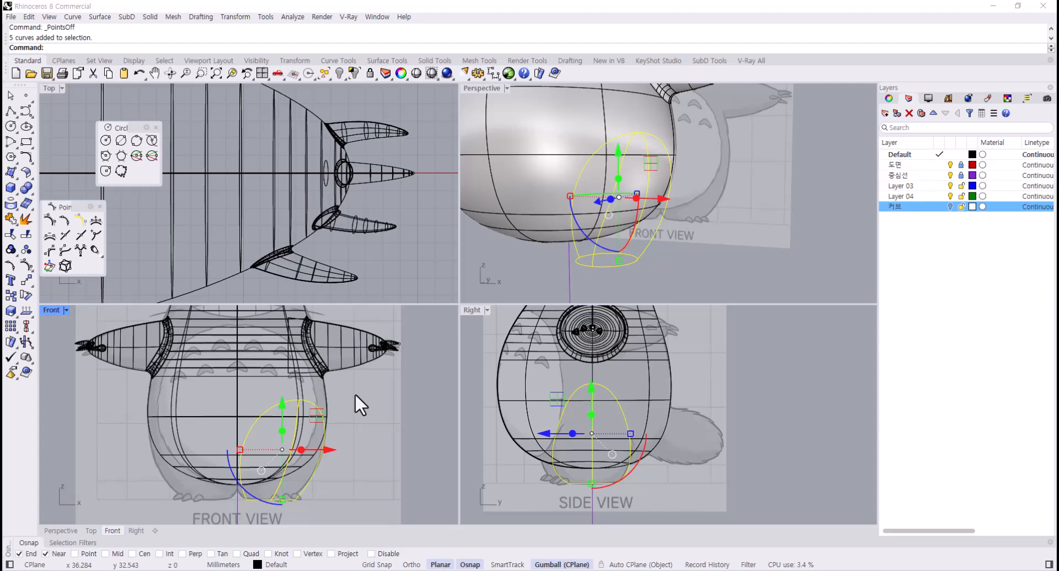
pyautogui.write('NetworkSrf')
pyautogui.press('Return')
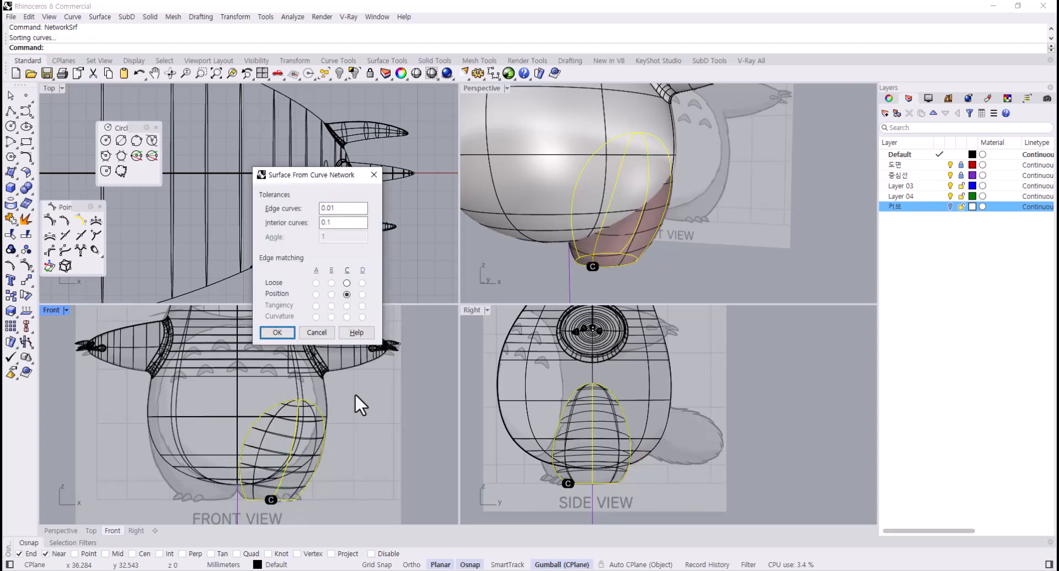
pyautogui.click(278, 332)
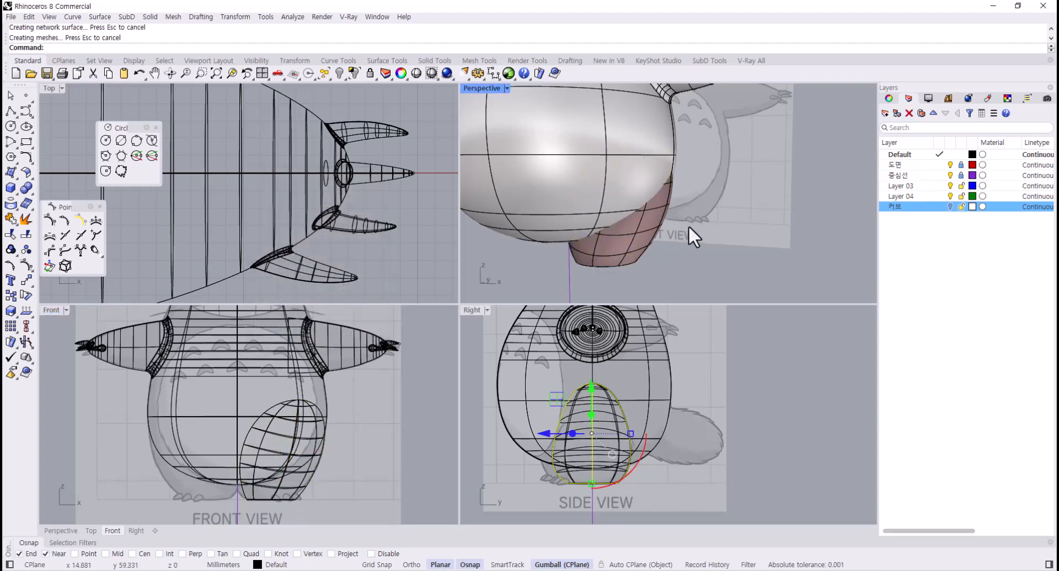
# - Cap the open bottom of the new leg surface to make it a closed solid
pyautogui.moveTo(689, 226); pyautogui.dragTo(721, 243, button='right')
pyautogui.click(635, 233)
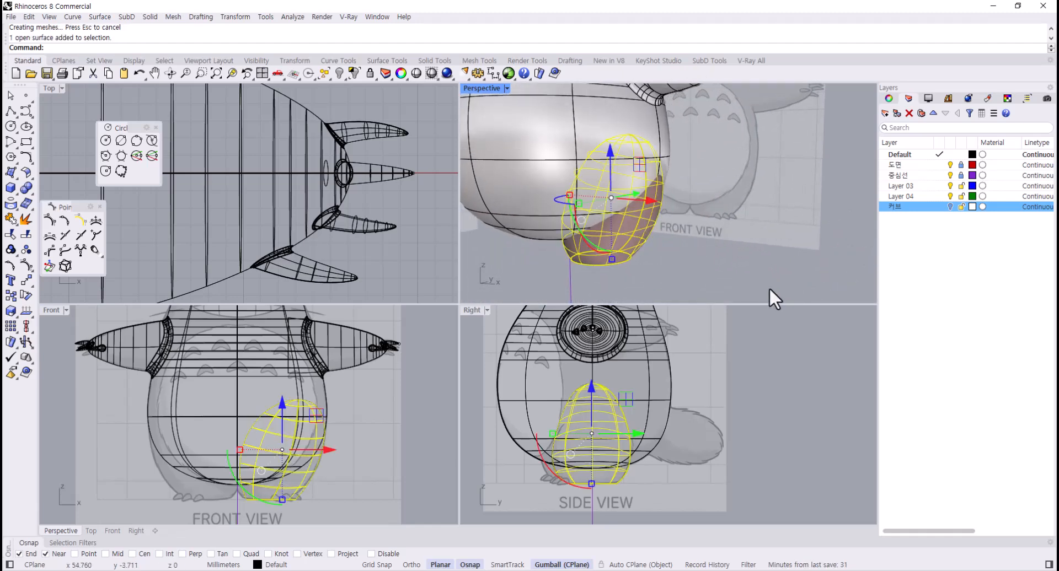
pyautogui.write('Cap')
pyautogui.press('Return')
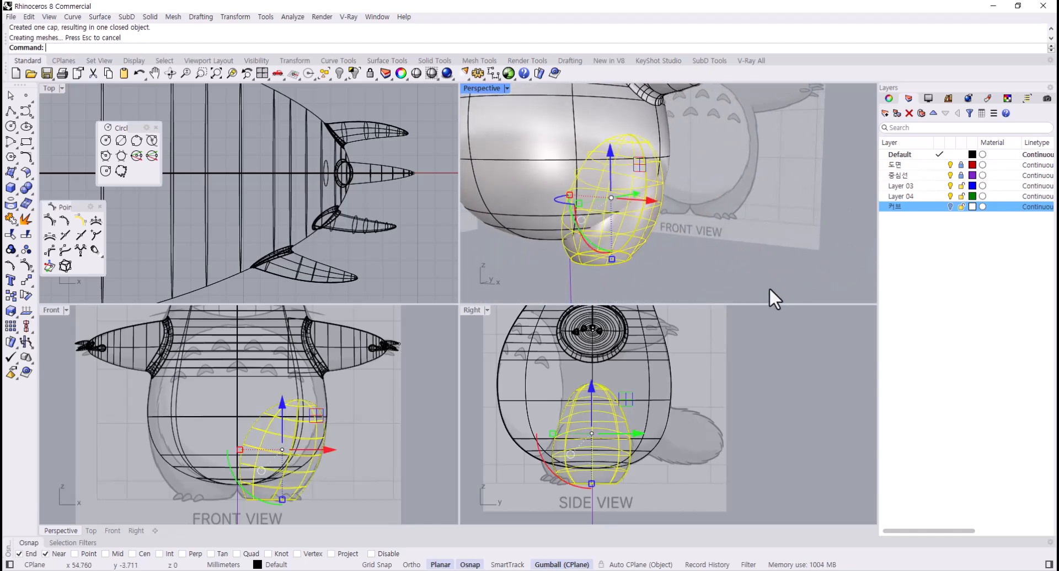
pyautogui.moveTo(658, 263); pyautogui.dragTo(607, 230, button='right')
pyautogui.scroll(1, 603, 235)
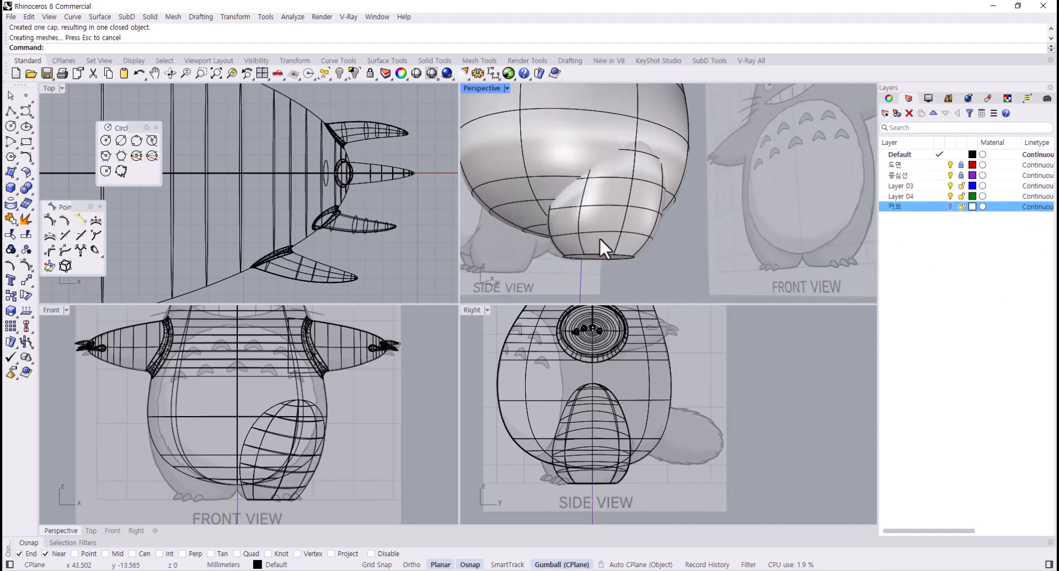
pyautogui.click(599, 238)
pyautogui.click(676, 247)
pyautogui.click(606, 234)
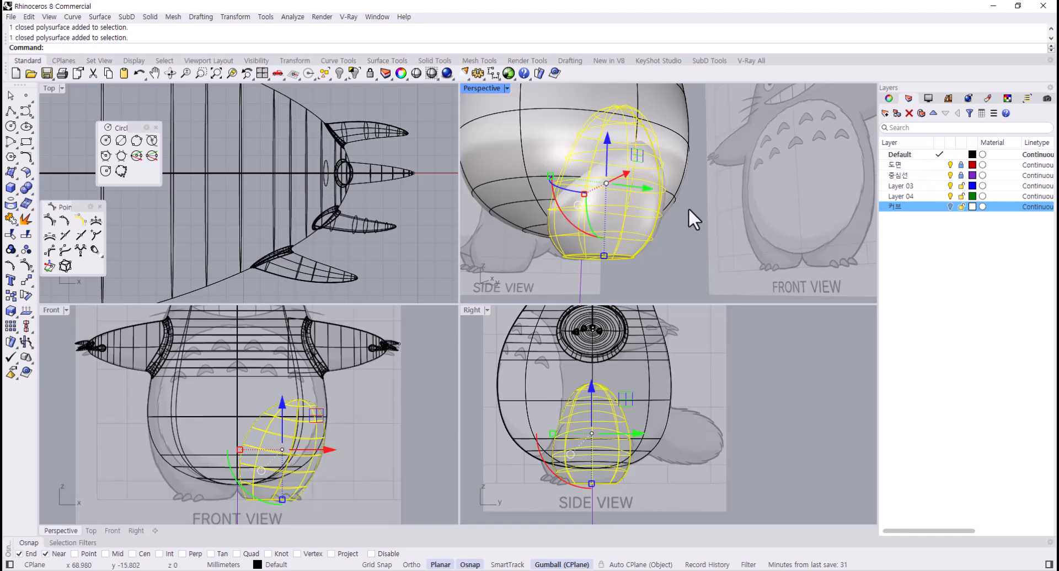
pyautogui.click(680, 247)
# - Try to fillet the circular edge around the leg's flat bottom
pyautogui.scroll(6, 578, 259)
pyautogui.moveTo(586, 257); pyautogui.dragTo(581, 194, button='right')
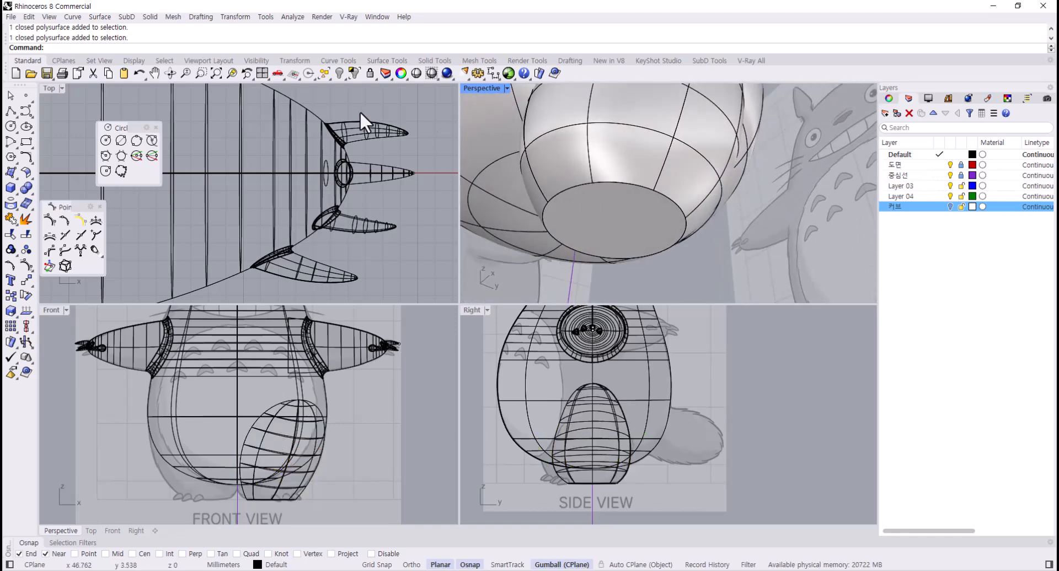
pyautogui.click(422, 61)
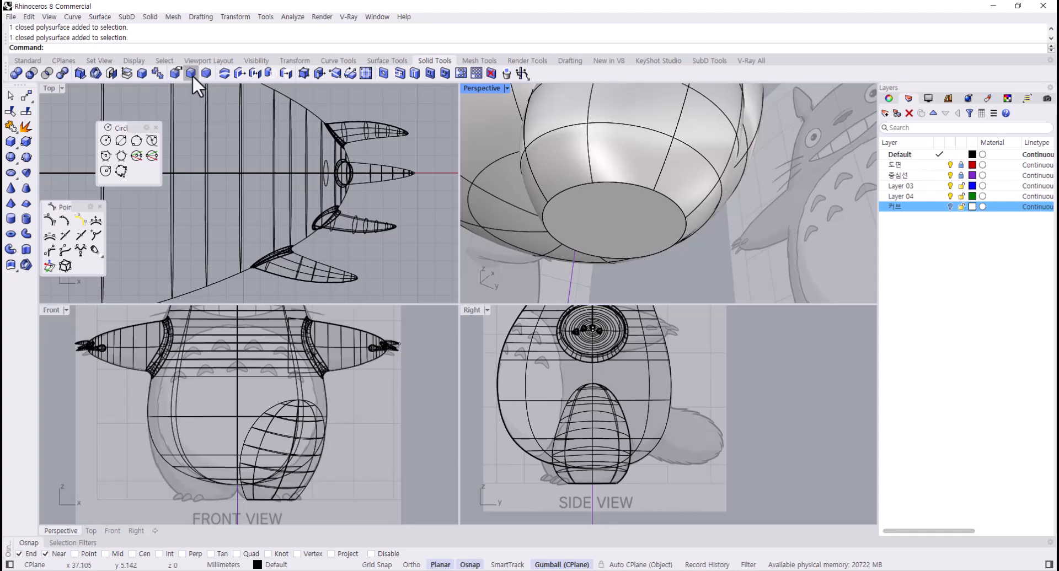
pyautogui.click(191, 74)
pyautogui.click(581, 183)
pyautogui.press('Return')
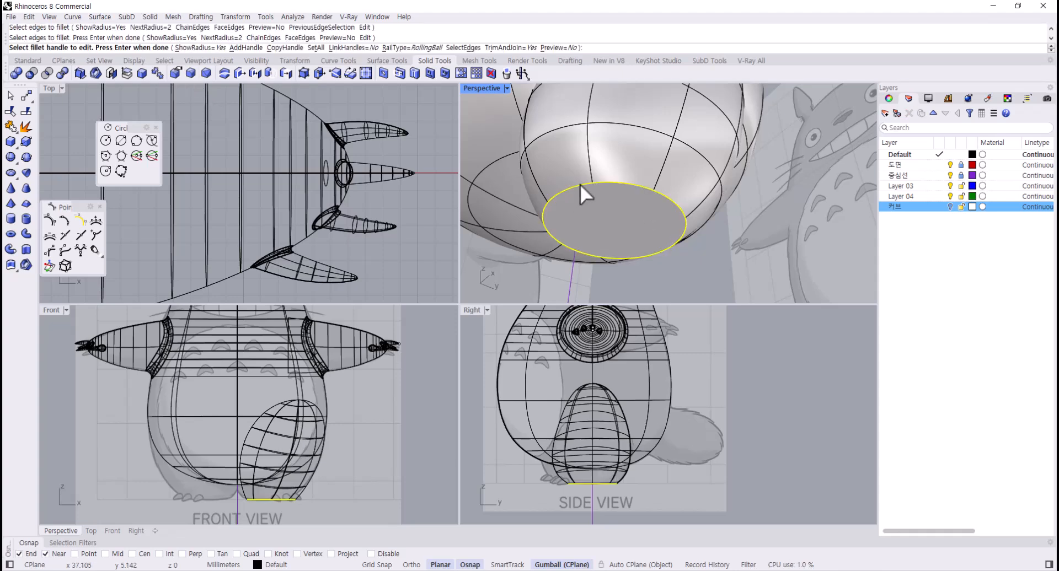
pyautogui.press('Return')
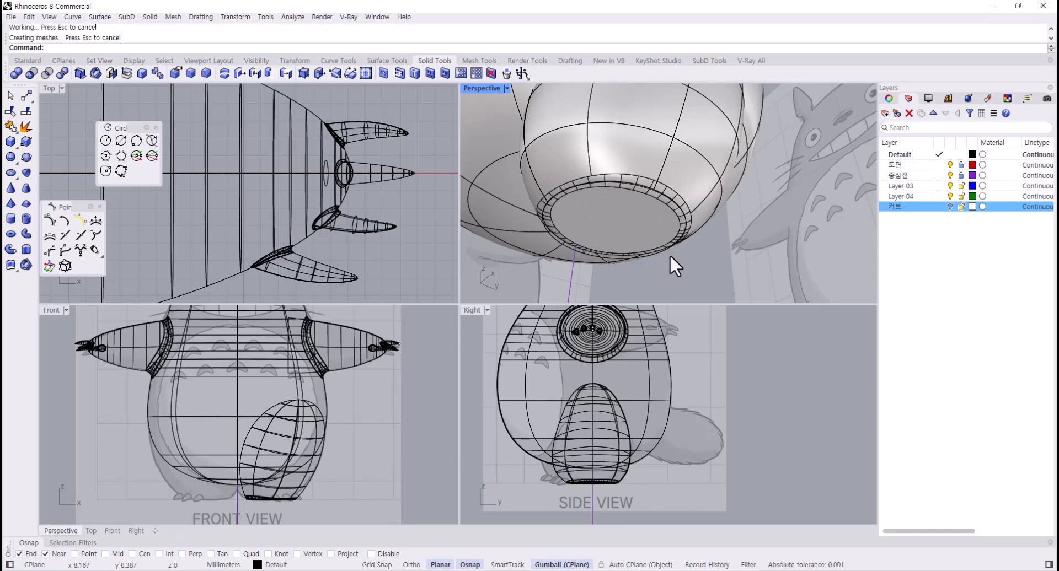
# - Undo the fillet on the leg's bottom edge
pyautogui.moveTo(600, 226); pyautogui.dragTo(695, 226, button='right')
pyautogui.scroll(6, 320, 444)
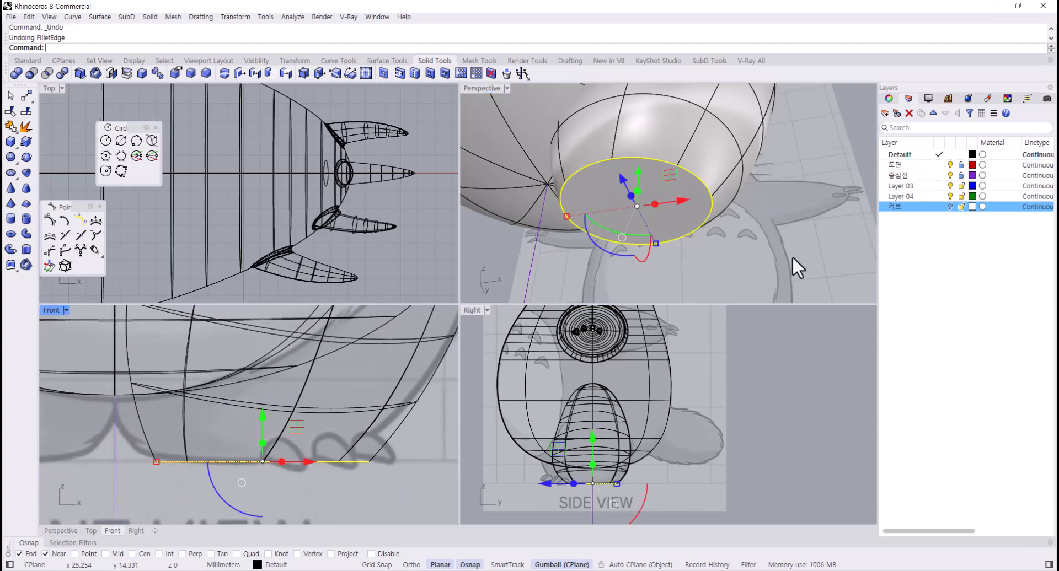
pyautogui.hotkey('ctrl', 'z')
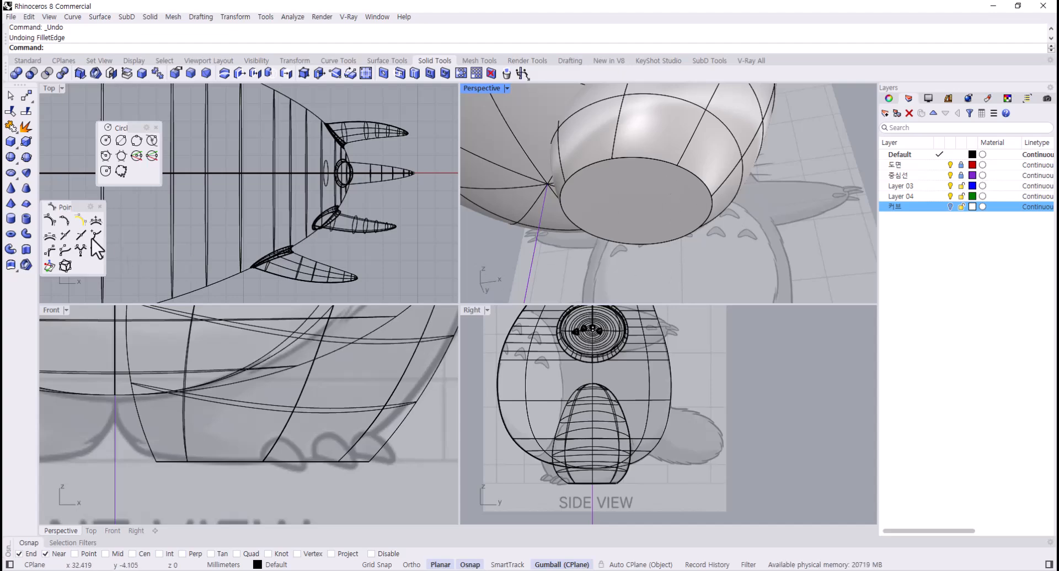
# - Create a closed pipe of radius 2 along the foot circle at the leg's bottom
pyautogui.click(25, 234)
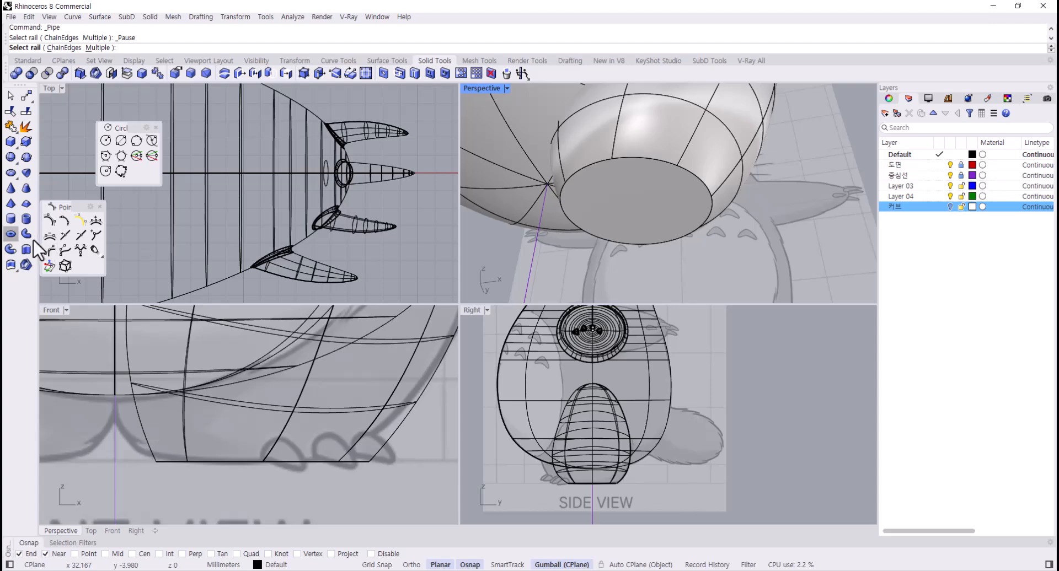
pyautogui.click(652, 162)
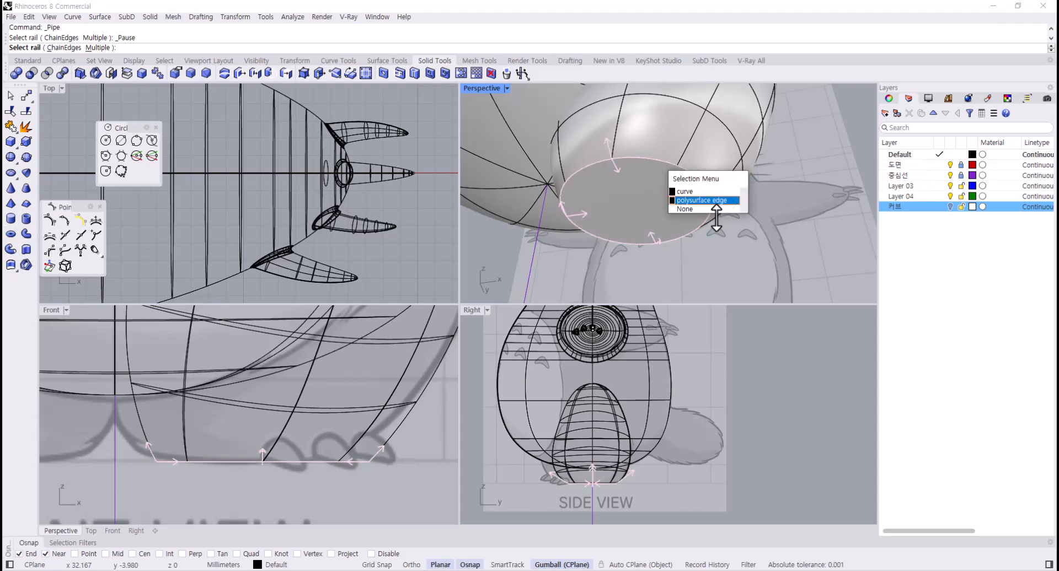
pyautogui.click(703, 191)
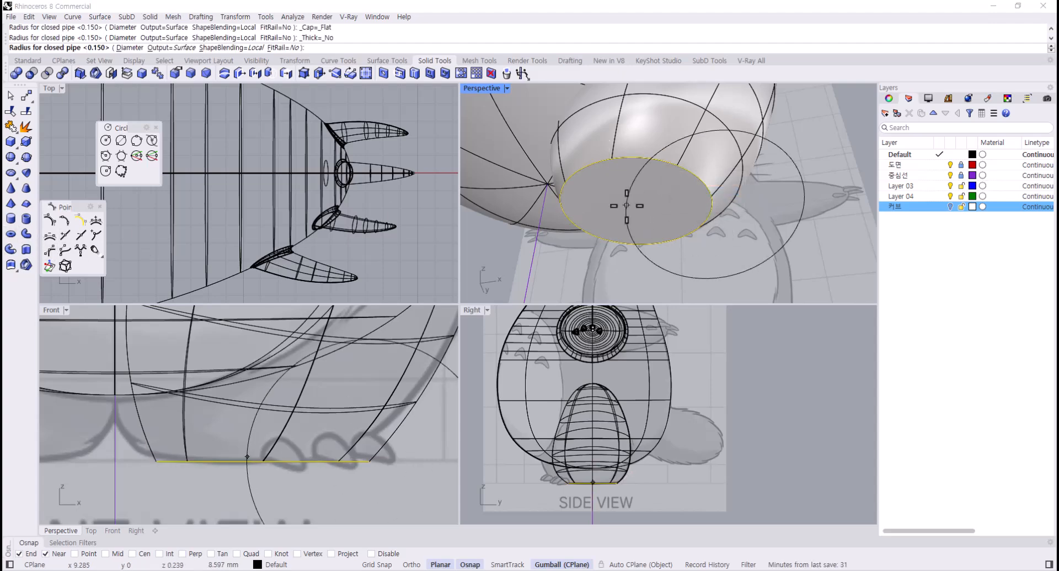
pyautogui.write('2')
pyautogui.press('Return')
pyautogui.press('Return')
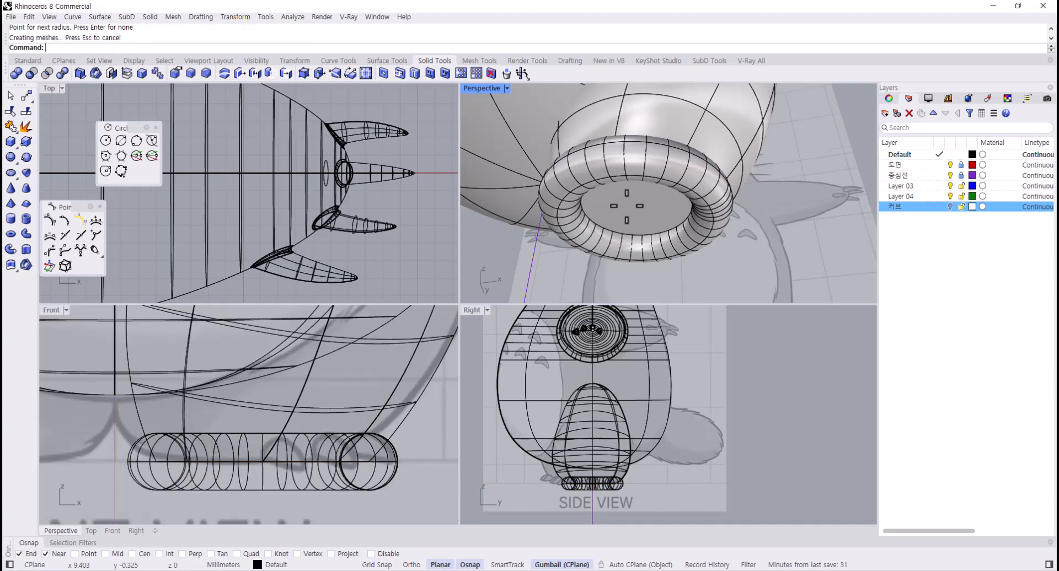
# - Split the leg solid with the radius 2 pipe and delete the pipe
pyautogui.click(681, 118)
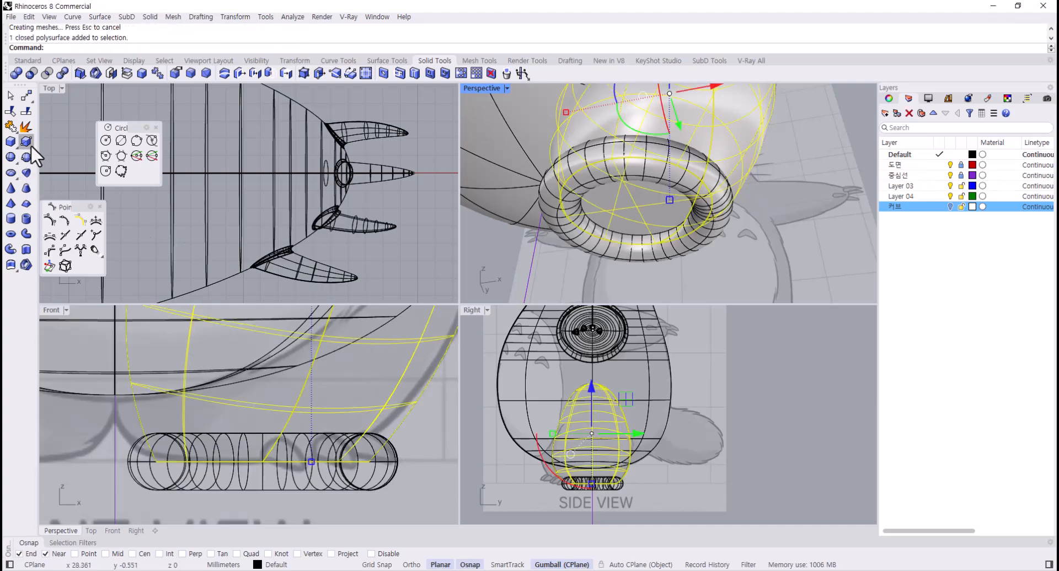
pyautogui.click(25, 112)
pyautogui.click(665, 178)
pyautogui.press('Return')
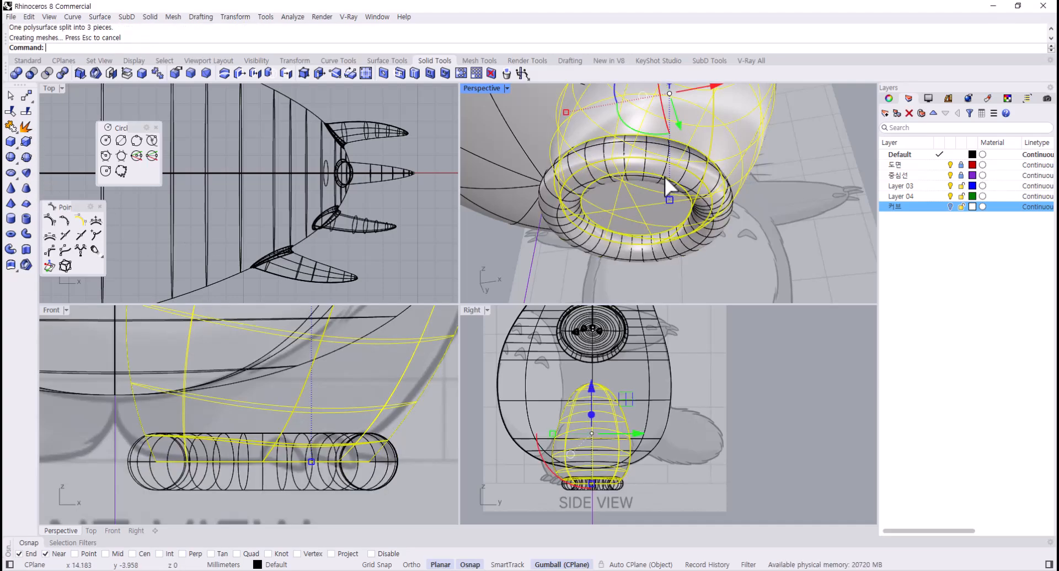
pyautogui.press('Escape')
pyautogui.click(683, 184)
pyautogui.press('Delete')
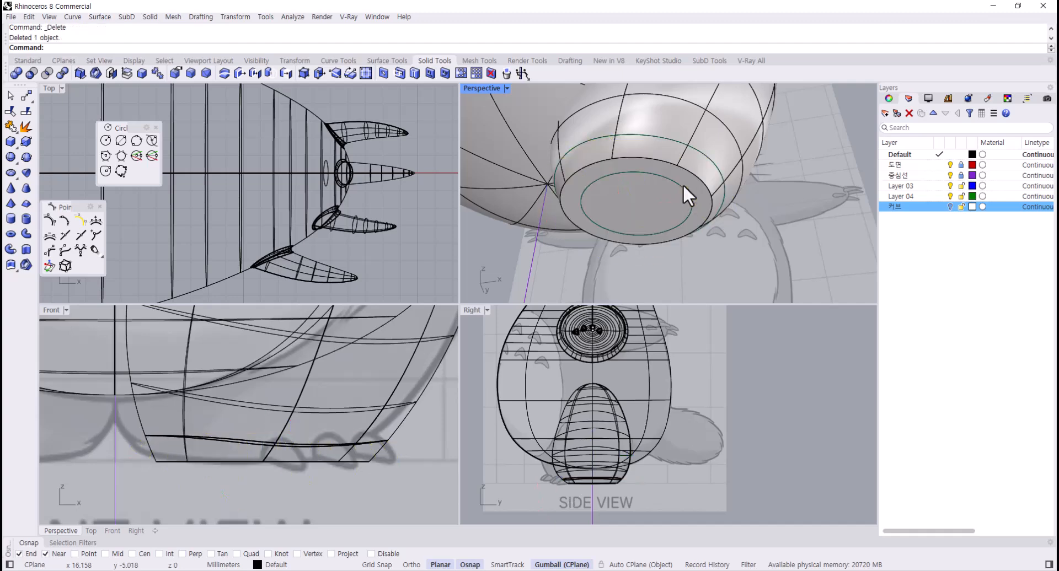
# - Delete the split-off strip around the leg's bottom edge
pyautogui.click(684, 175)
pyautogui.click(693, 168)
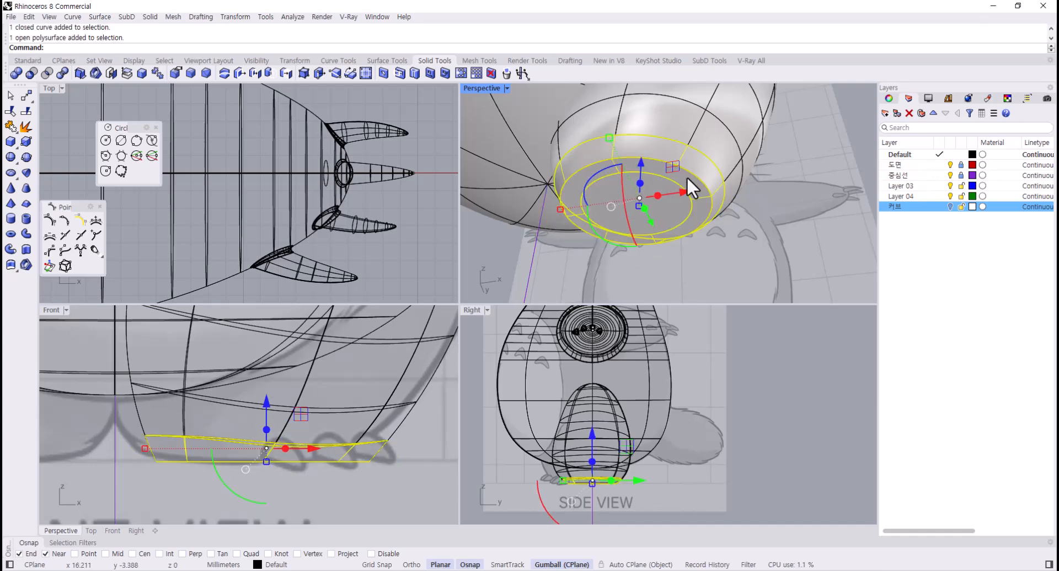
pyautogui.press('Delete')
pyautogui.moveTo(686, 181); pyautogui.dragTo(716, 224, button='right')
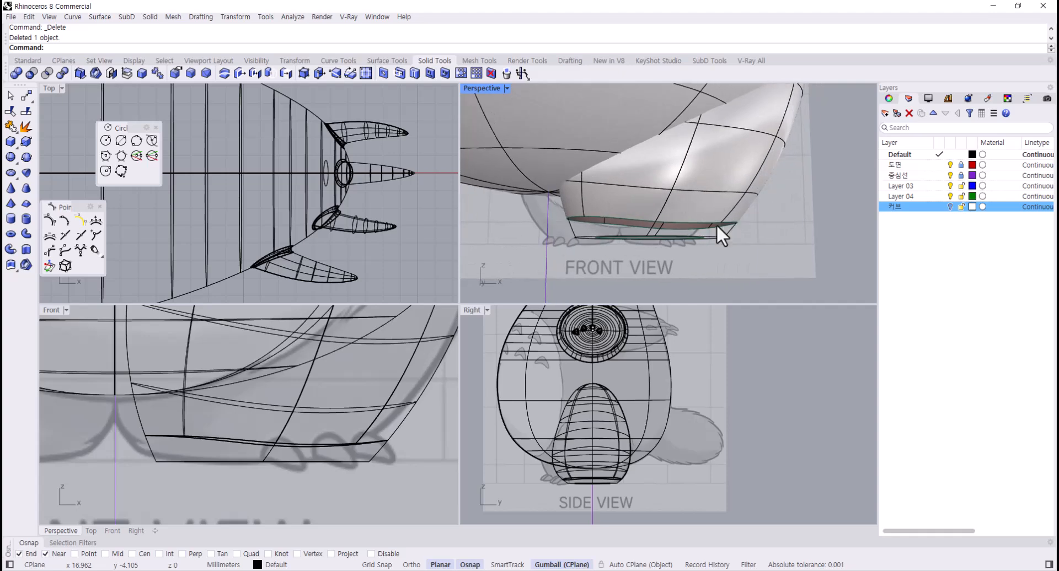
# - Undo the strip and pipe deletions, the leg split and the radius 2 pipe
pyautogui.hotkey('ctrl', 'z')
pyautogui.click(789, 242)
pyautogui.moveTo(789, 242); pyautogui.dragTo(671, 216, button='right')
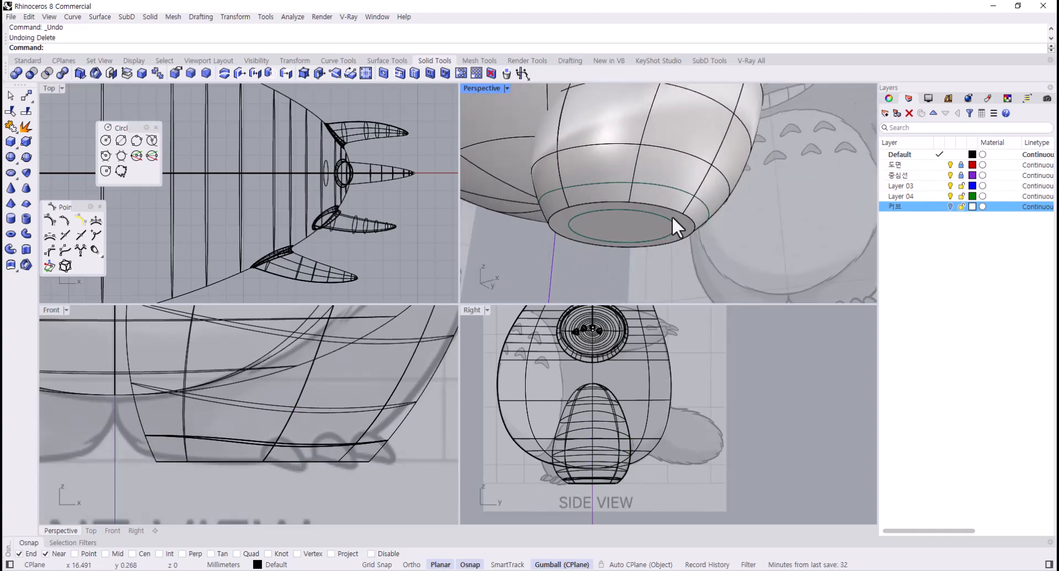
pyautogui.hotkey('ctrl', 'z')
pyautogui.click(785, 251)
pyautogui.moveTo(784, 251); pyautogui.dragTo(743, 260, button='right')
pyautogui.hotkey('ctrl', 'z')
pyautogui.click(723, 262)
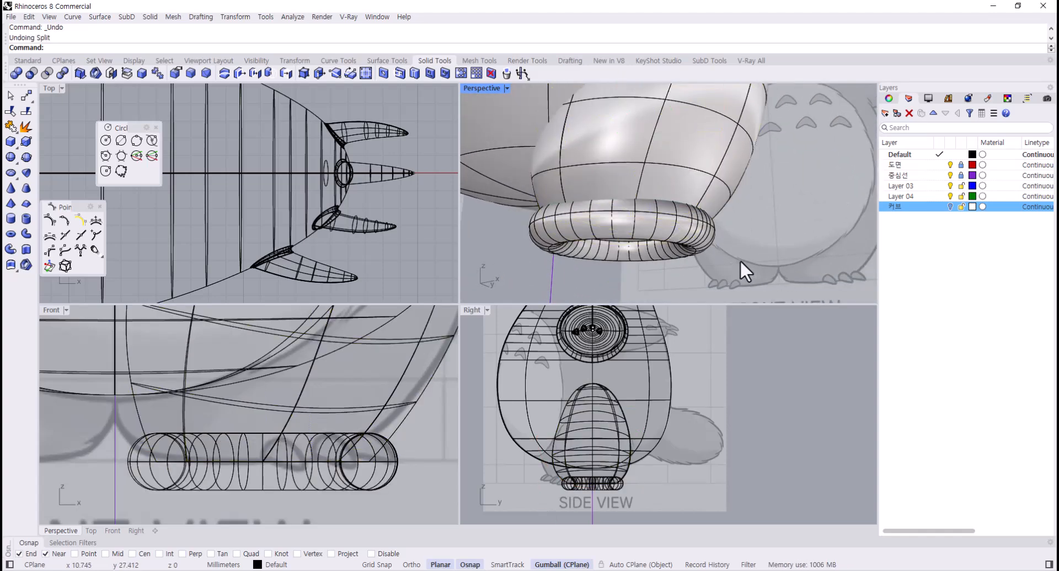
pyautogui.hotkey('ctrl', 'z')
# - Create a closed pipe of radius 1.5 around the leg's circular bottom edge
pyautogui.hotkey('ctrl', 'shift', 's')
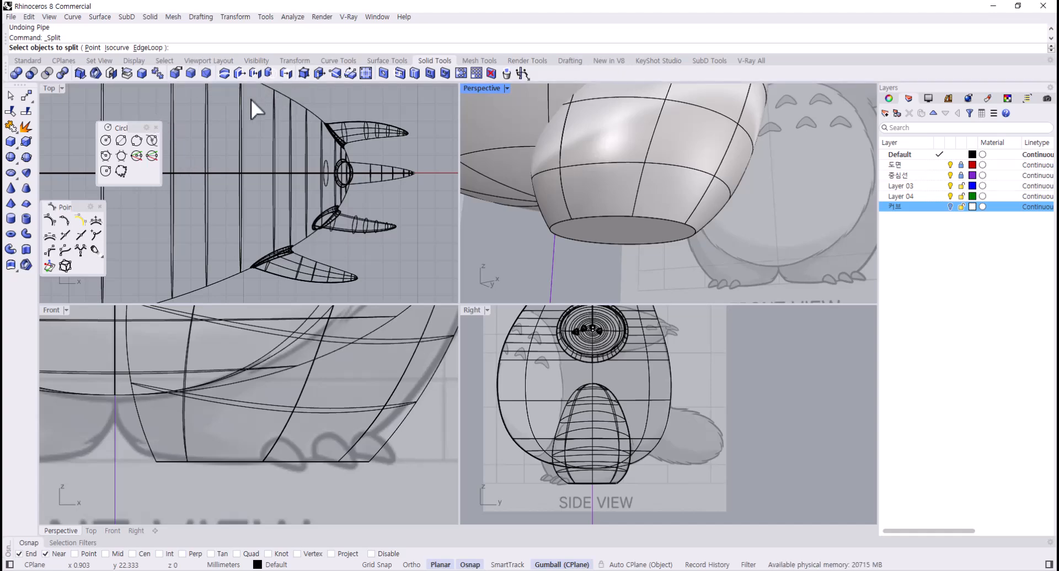
pyautogui.click(26, 234)
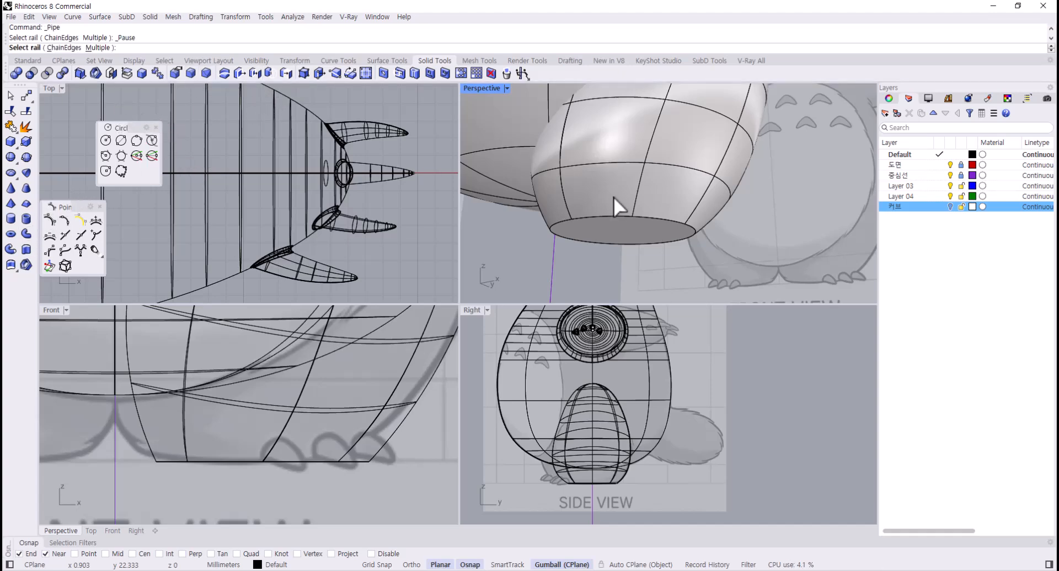
pyautogui.click(624, 215)
pyautogui.click(672, 246)
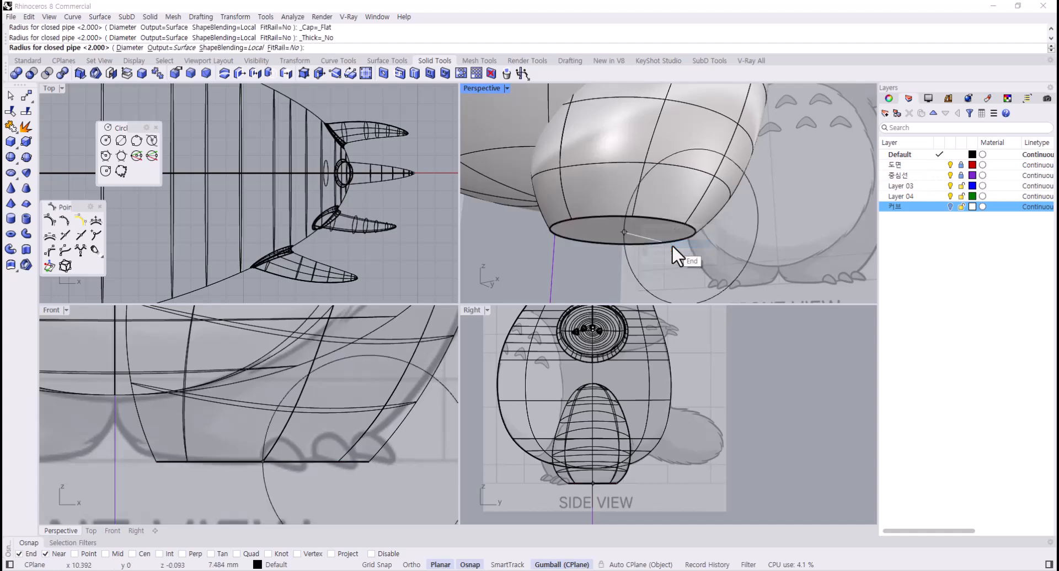
pyautogui.write('1.5')
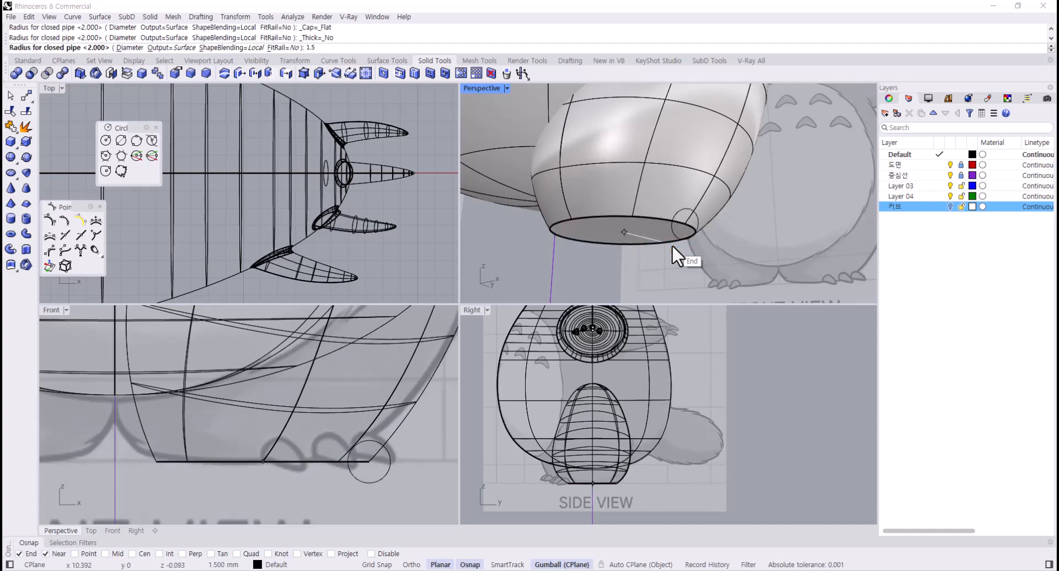
pyautogui.press('Return')
pyautogui.press('Return')
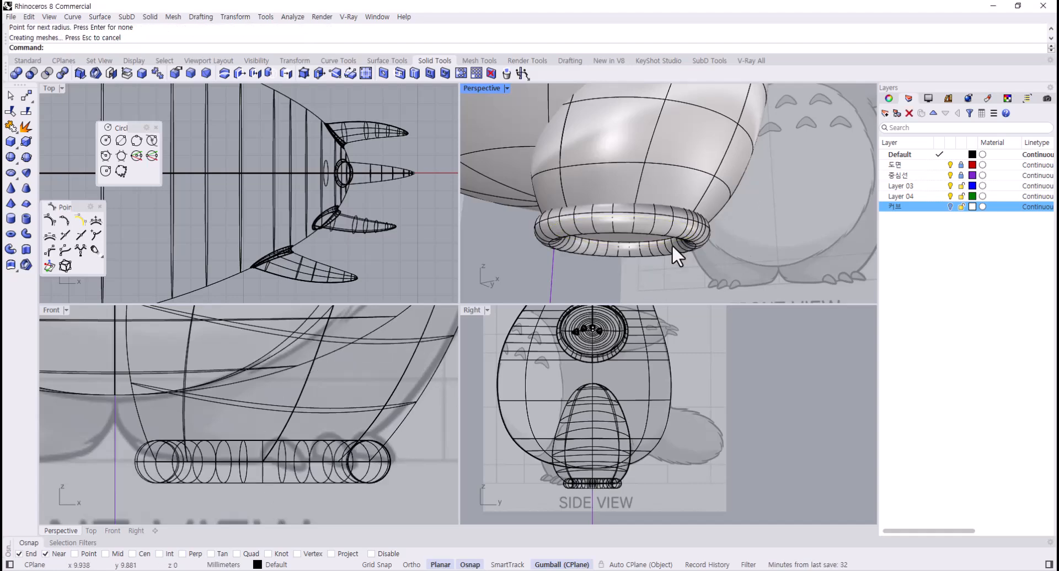
# - Split the leg solid with the radius 1.5 pipe and delete the pipe
pyautogui.click(702, 167)
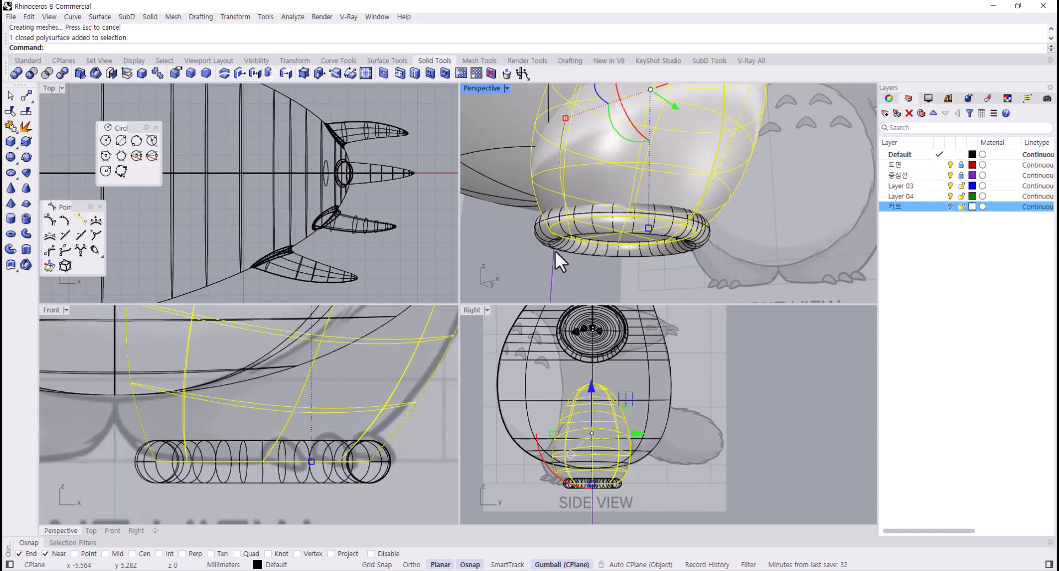
pyautogui.click(28, 111)
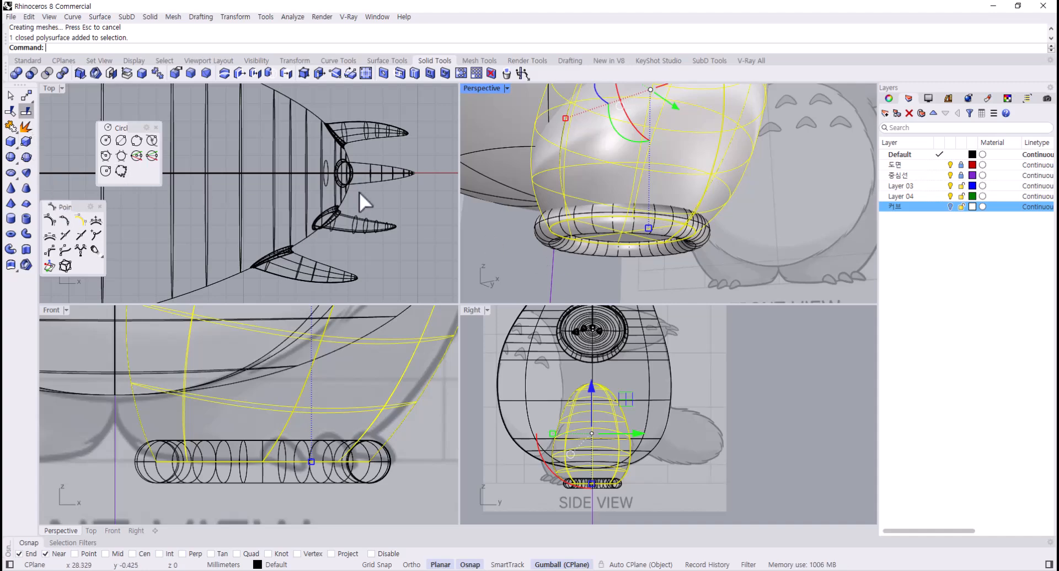
pyautogui.click(541, 233)
pyautogui.press('Return')
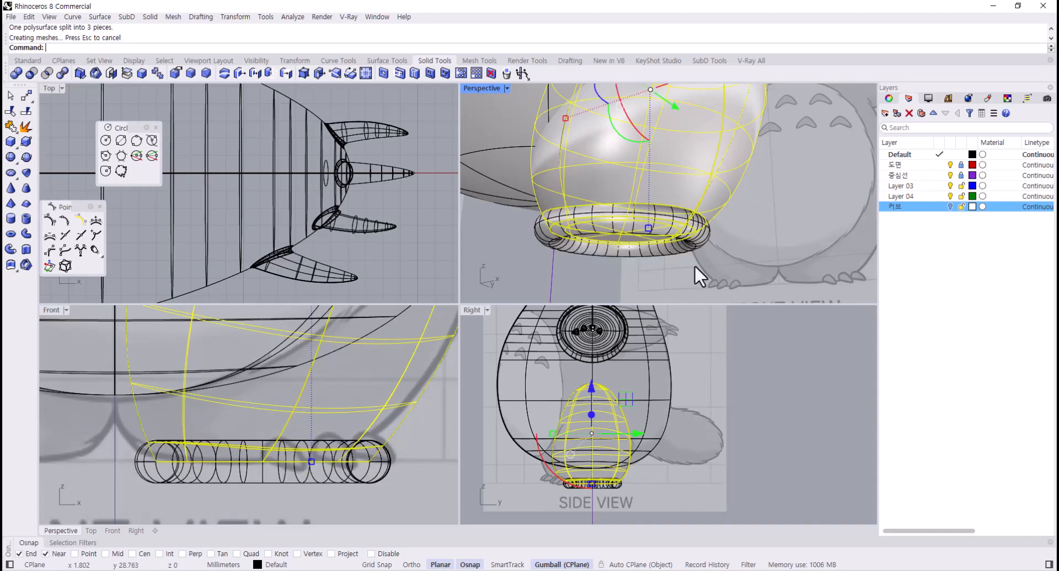
pyautogui.click(670, 250)
pyautogui.press('Delete')
# - Delete the narrow corner strip between the leg's side surface and its flat sole, leaving a gap
pyautogui.scroll(5, 610, 232)
pyautogui.click(578, 194)
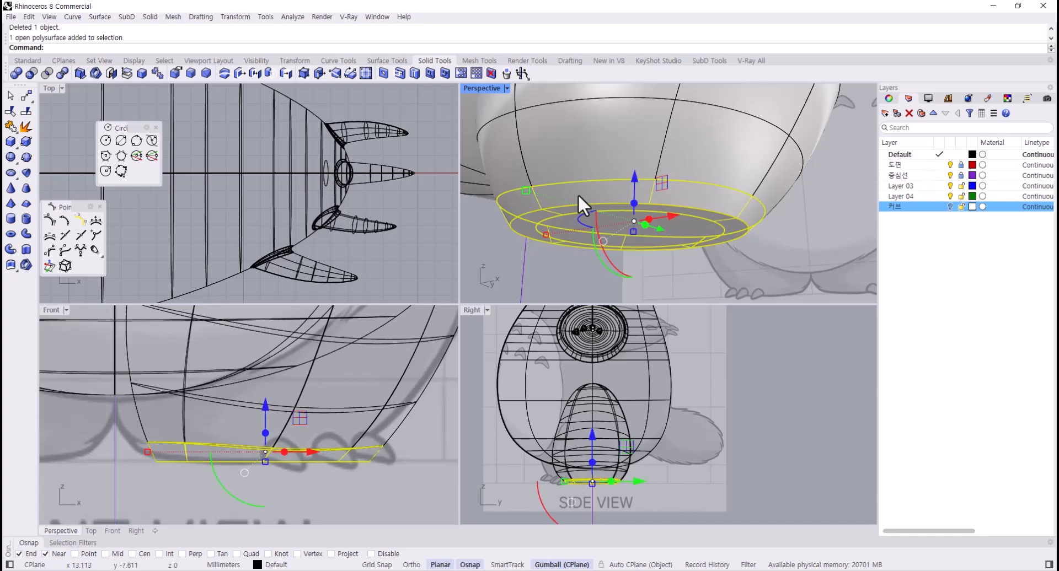
pyautogui.press('Delete')
pyautogui.moveTo(595, 229)
pyautogui.mouseDown(button='right')
pyautogui.moveTo(604, 212)
pyautogui.moveTo(609, 231)
pyautogui.mouseUp(button='right')
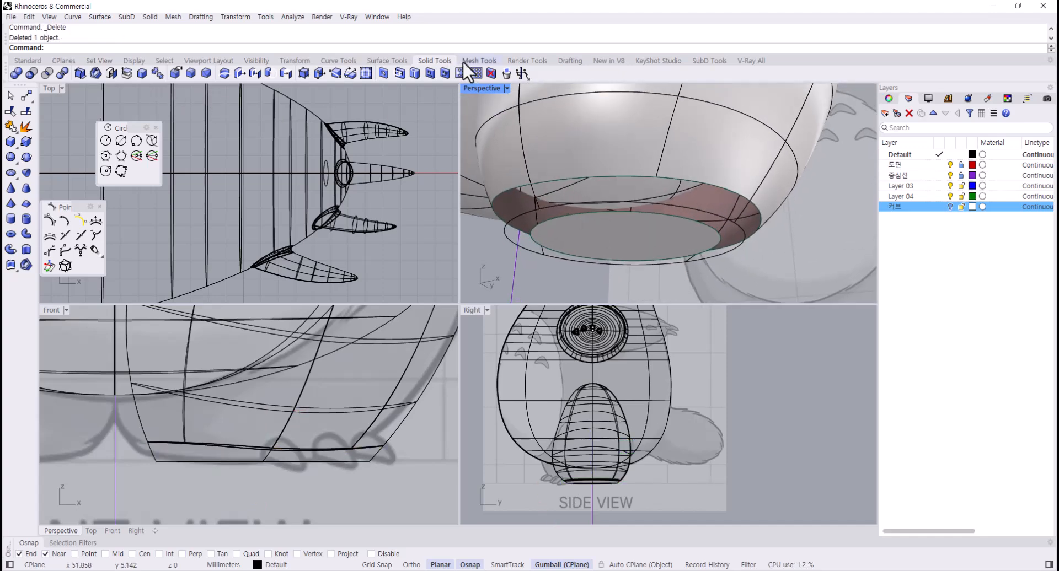
pyautogui.click(382, 61)
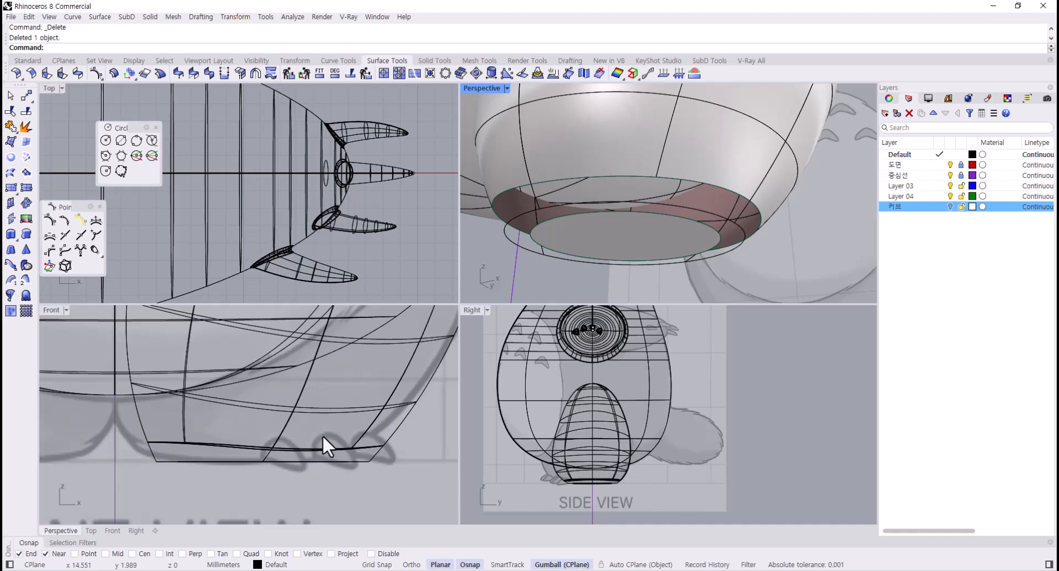
# - Blend the gap between the leg's lower side edge and the sole's edge with curvature continuity on both sides, using chained edges
pyautogui.click(353, 445)
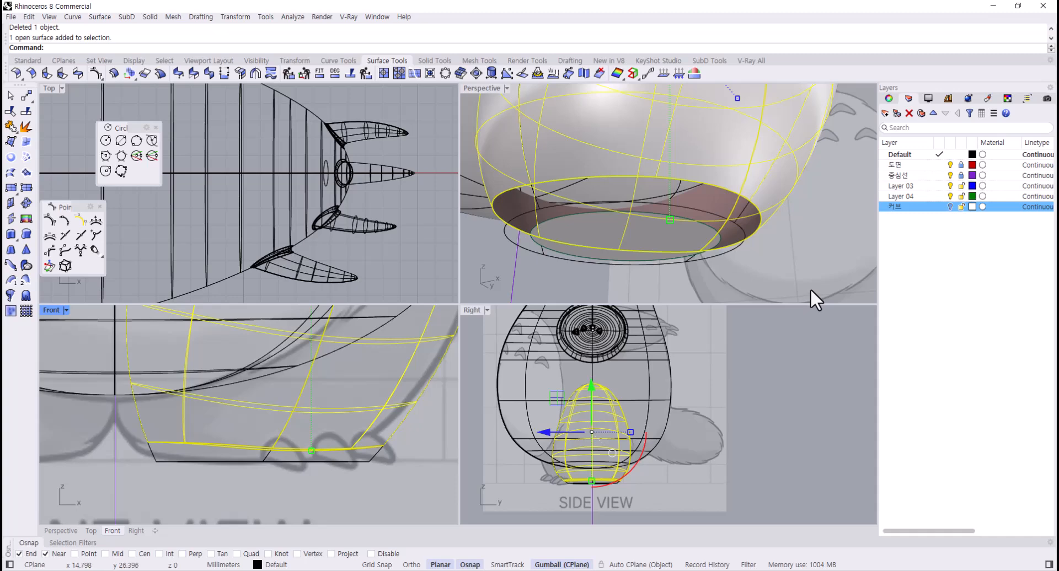
pyautogui.press('Escape')
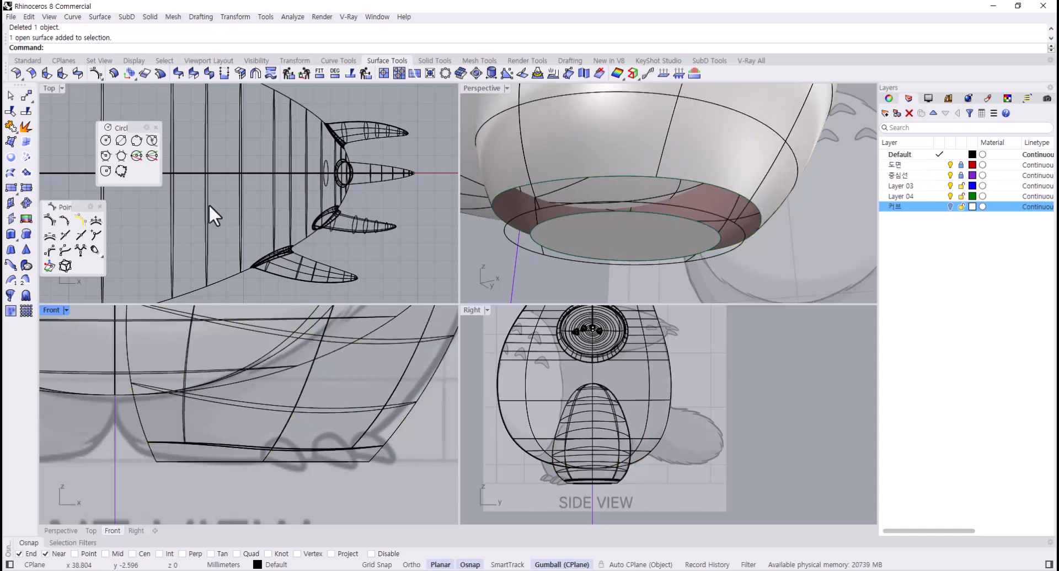
pyautogui.click(78, 73)
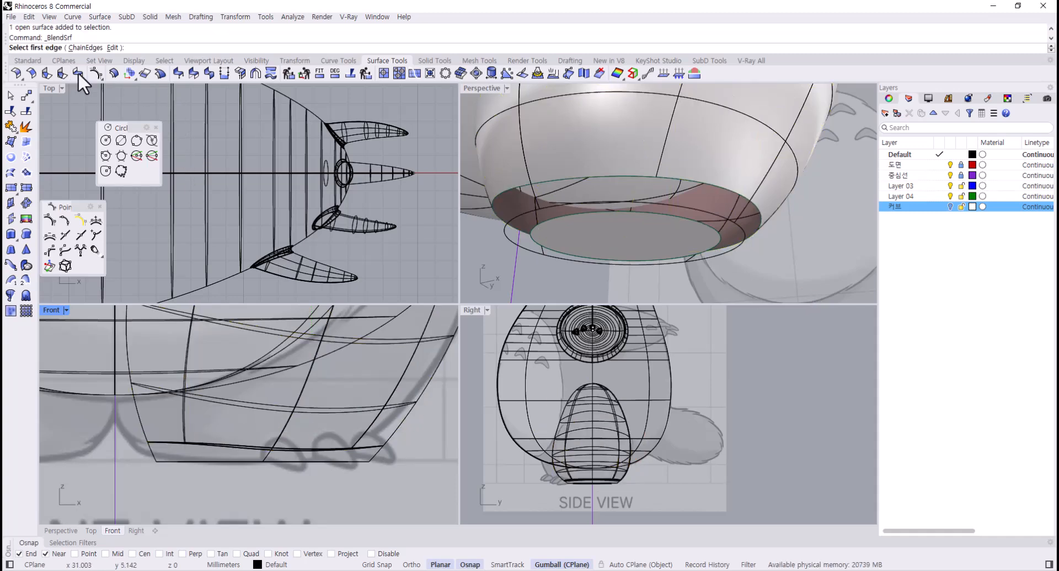
pyautogui.click(85, 47)
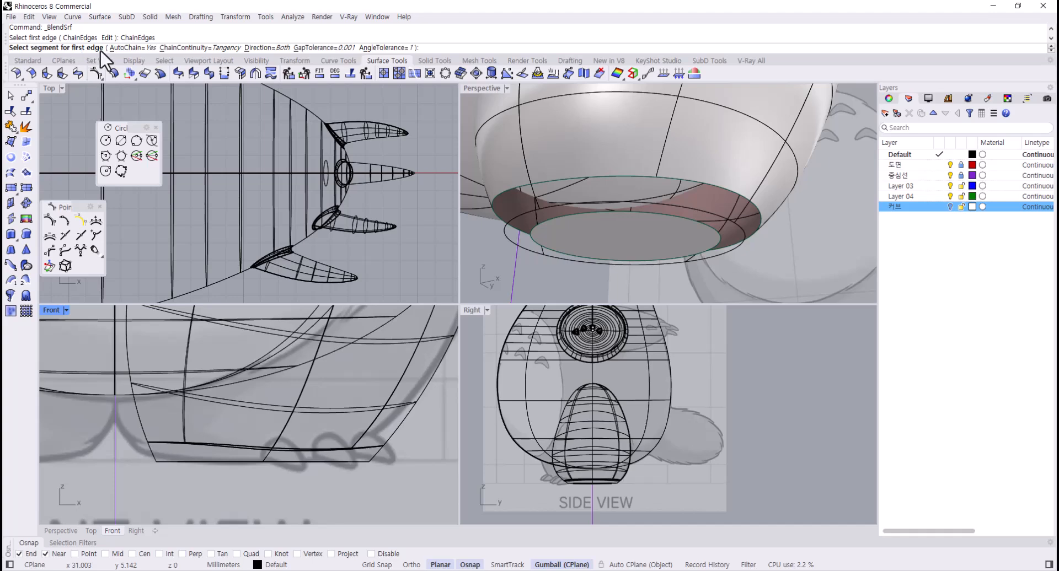
pyautogui.click(606, 176)
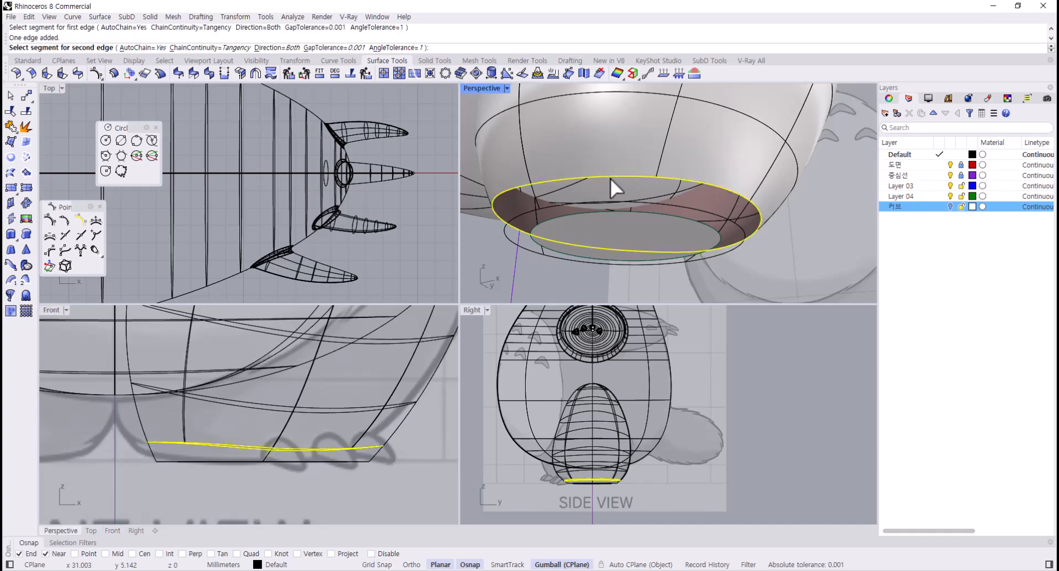
pyautogui.click(634, 214)
pyautogui.press('Return')
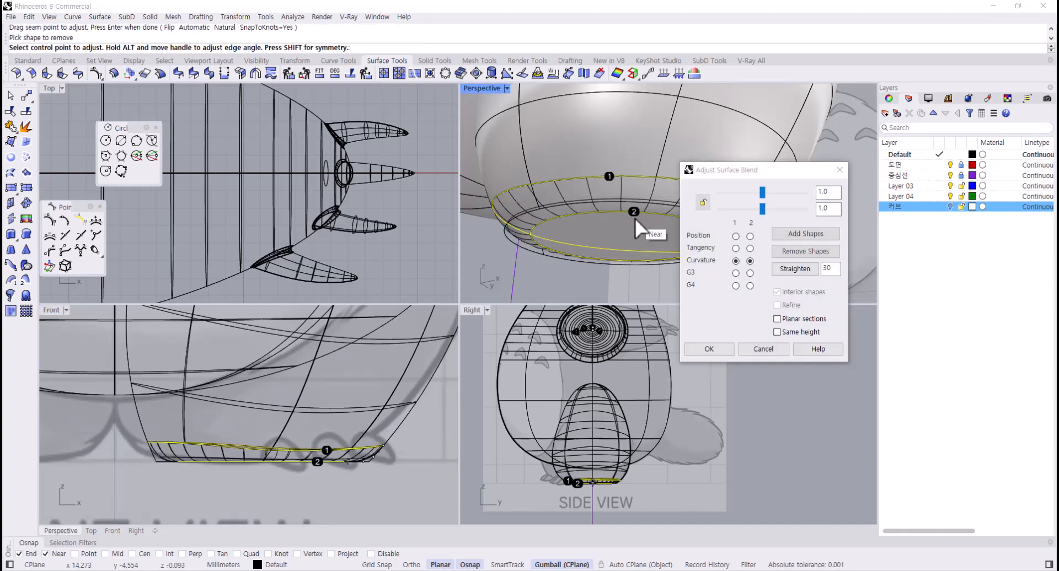
pyautogui.click(720, 351)
pyautogui.moveTo(776, 249); pyautogui.dragTo(670, 257, button='right')
pyautogui.scroll(2, 221, 474)
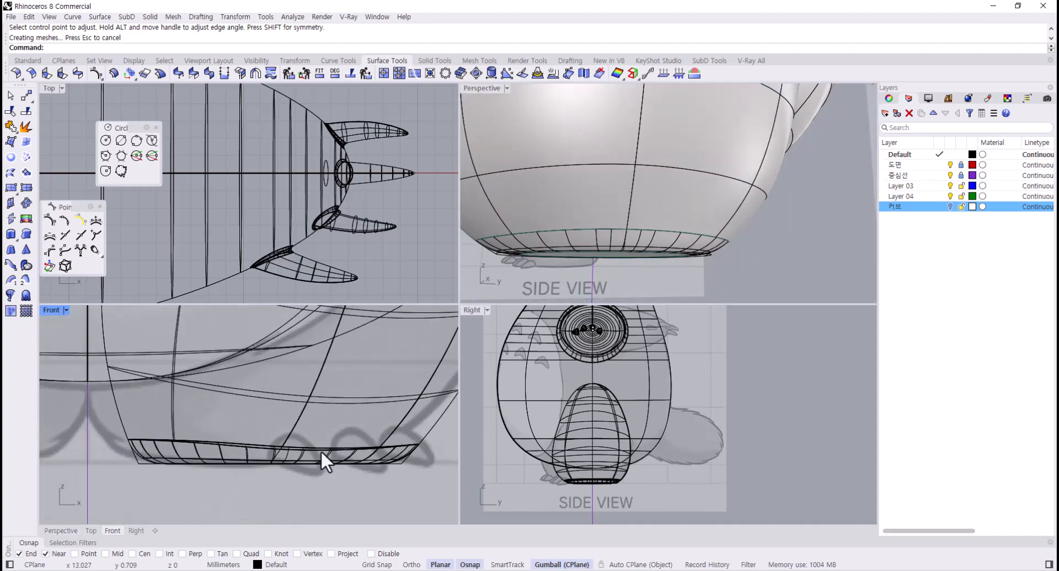
# - Check the blended bottom edge with the Front viewport in Rendered and Shaded display, and undo the blend surface
pyautogui.click(64, 309)
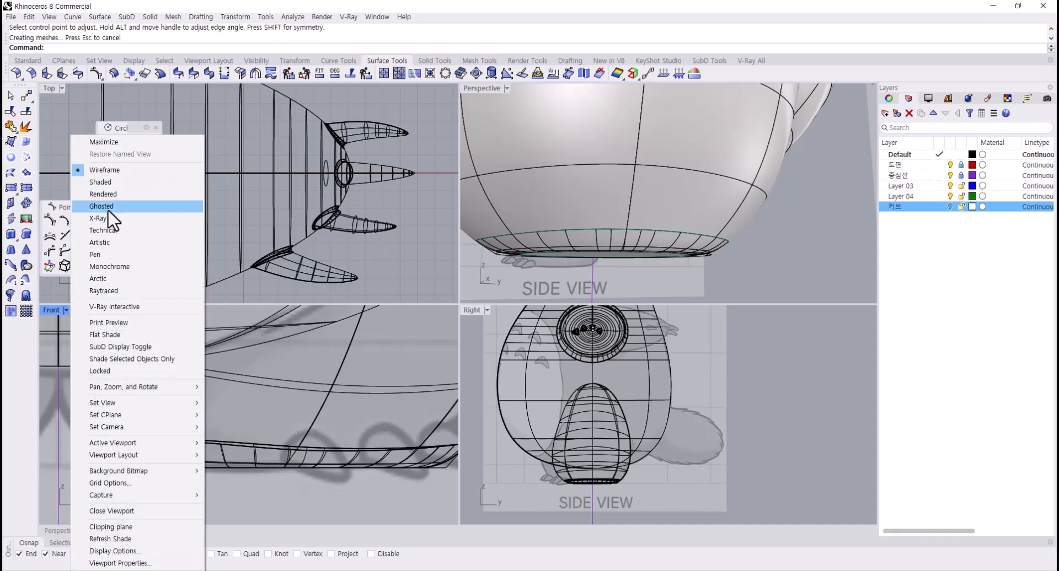
pyautogui.click(105, 195)
pyautogui.moveTo(248, 465); pyautogui.dragTo(228, 485, button='right')
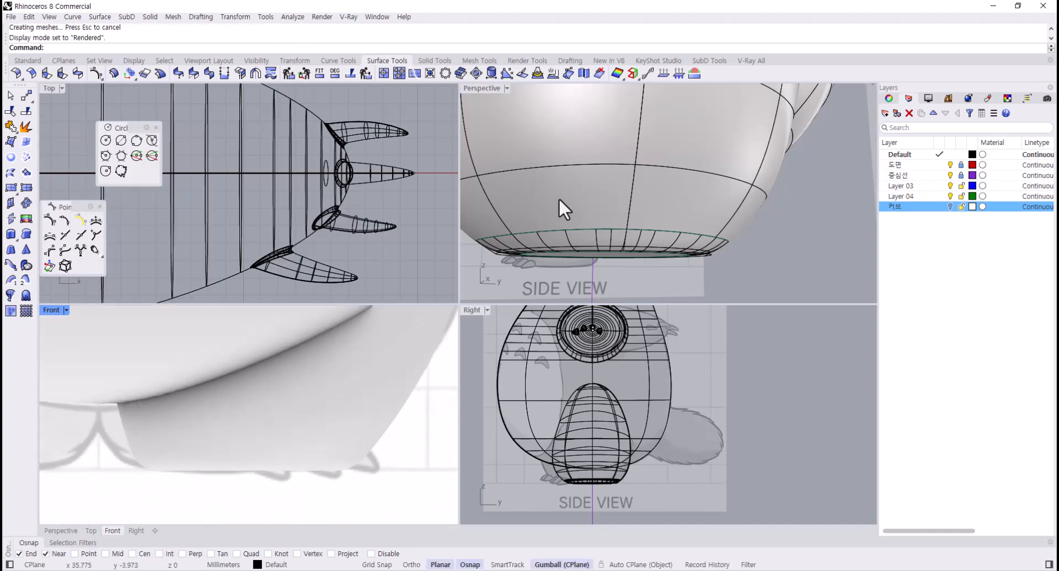
pyautogui.moveTo(558, 198); pyautogui.dragTo(504, 221, button='right')
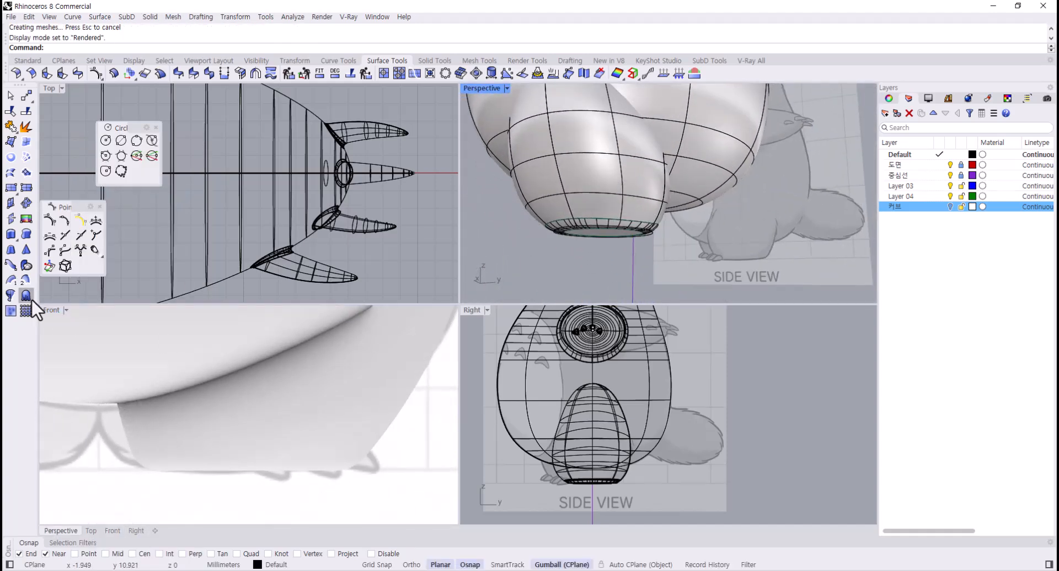
pyautogui.click(68, 309)
pyautogui.click(68, 310)
pyautogui.click(94, 189)
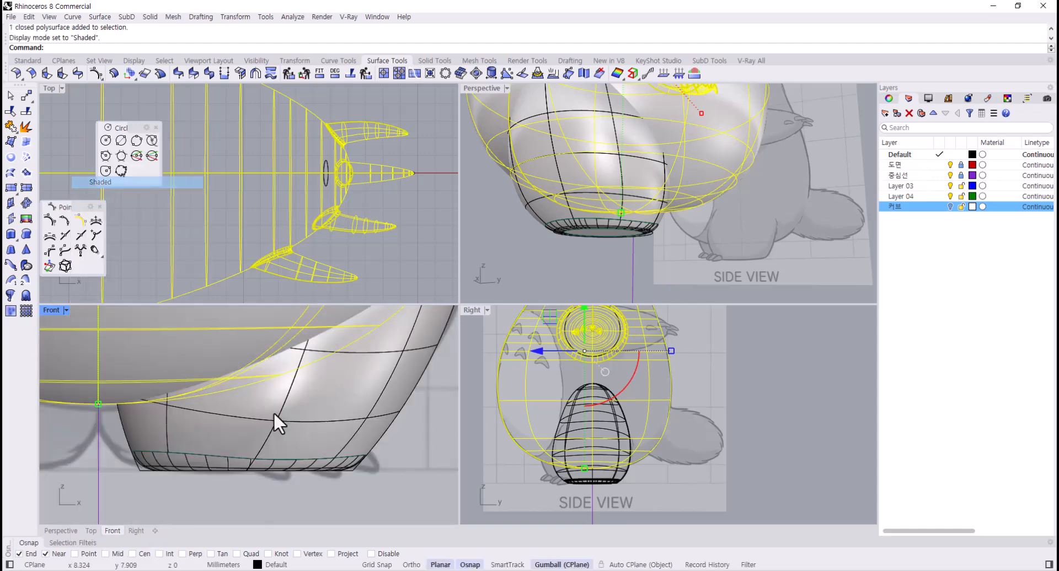
pyautogui.click(393, 494)
pyautogui.hotkey('ctrl', 'z')
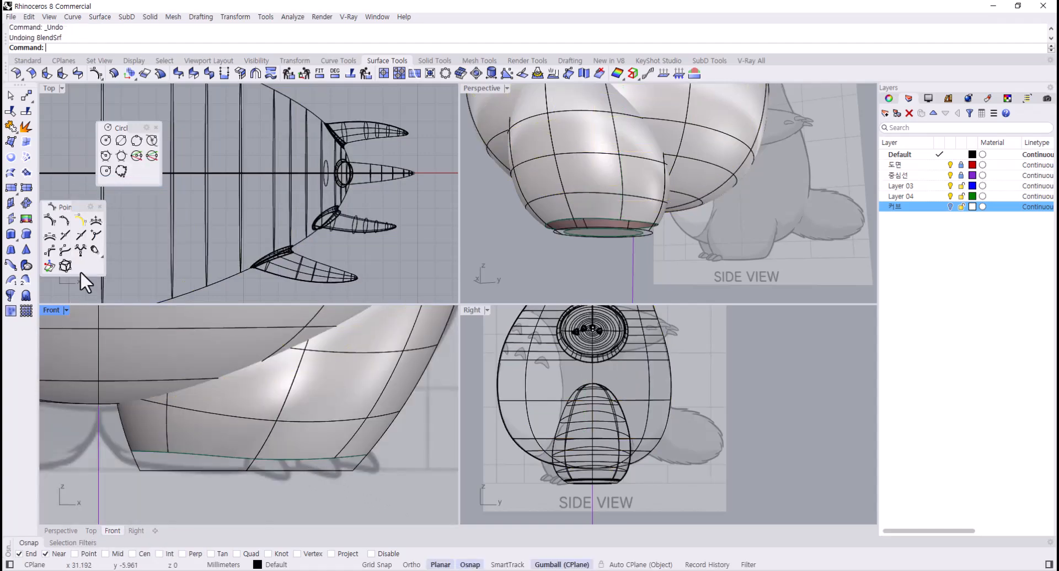
# - Draw a straight horizontal line across the leg at its uneven lower side edge in the Front view, and raise it slightly
pyautogui.click(22, 60)
pyautogui.click(10, 111)
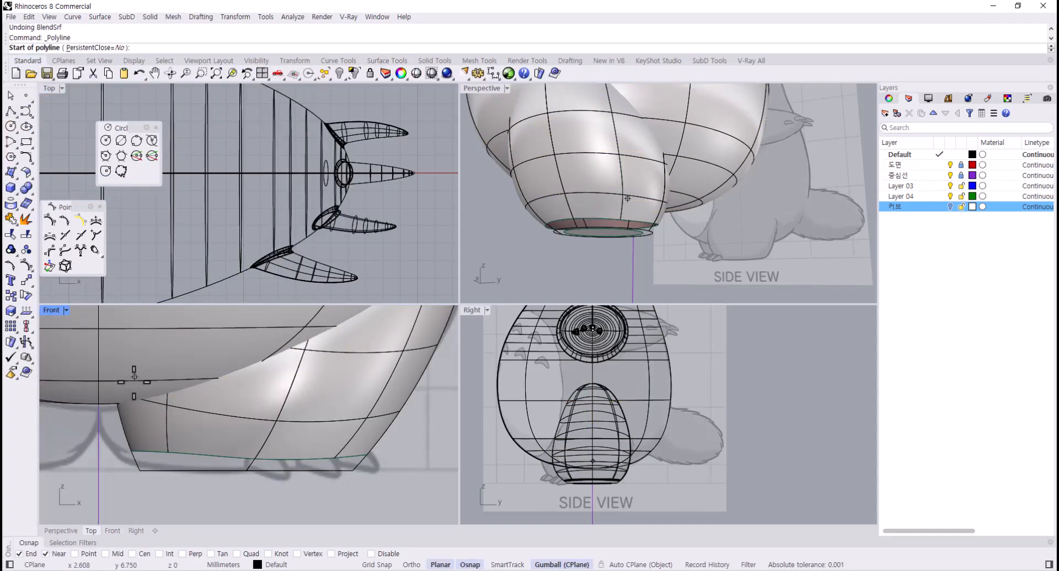
pyautogui.click(117, 448)
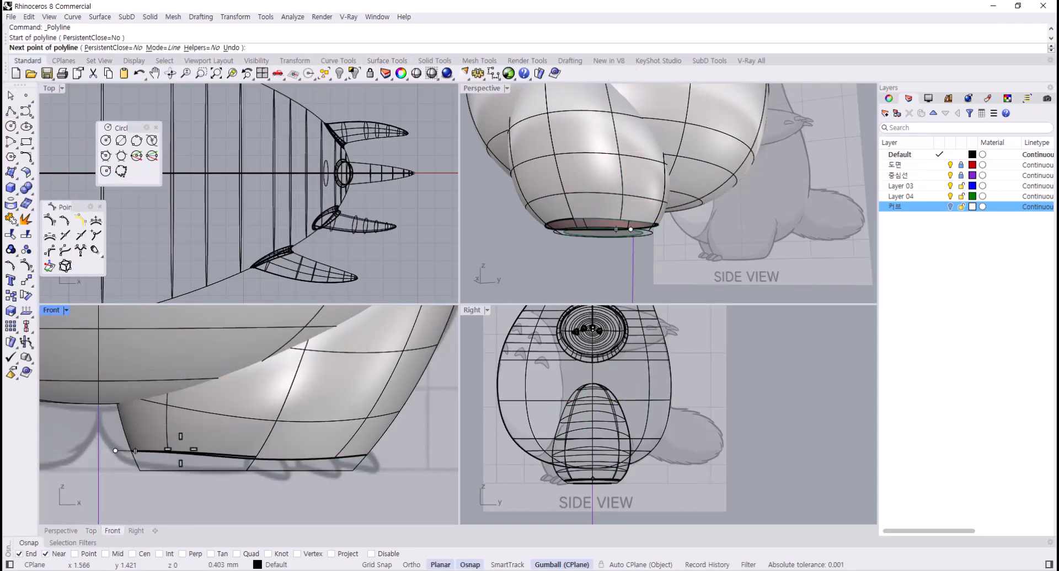
pyautogui.click(420, 451)
pyautogui.press('Return')
pyautogui.click(373, 448)
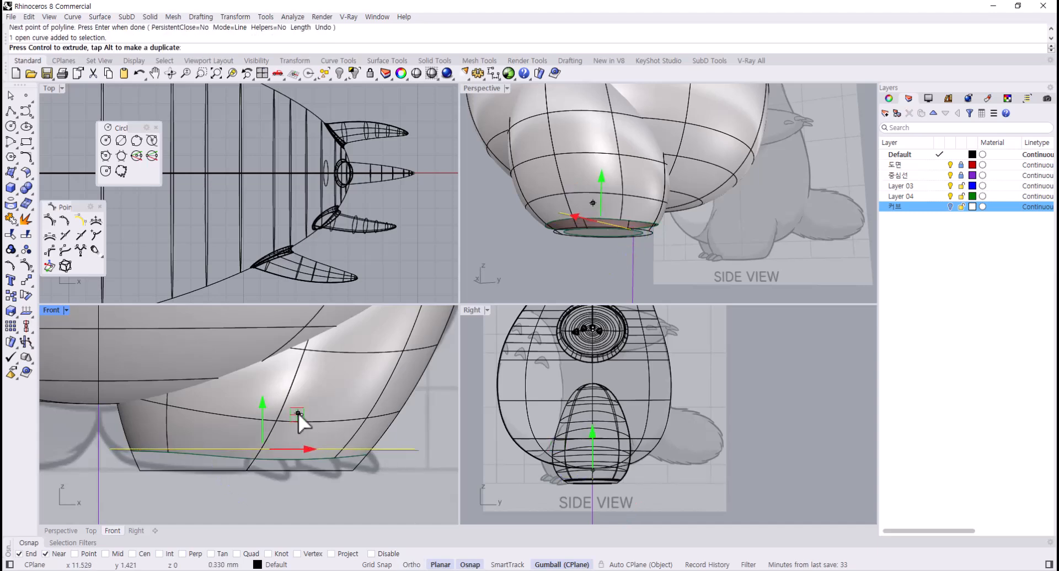
# - Split the leg's side surface with the horizontal line and delete the thin uneven strip below it
pyautogui.click(334, 435)
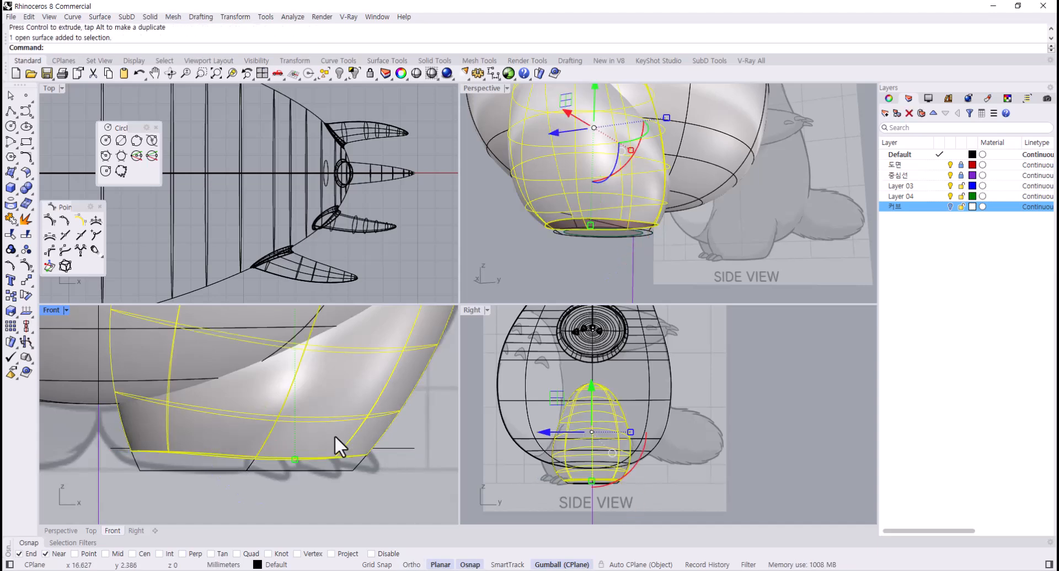
pyautogui.click(25, 233)
pyautogui.click(414, 451)
pyautogui.press('Return')
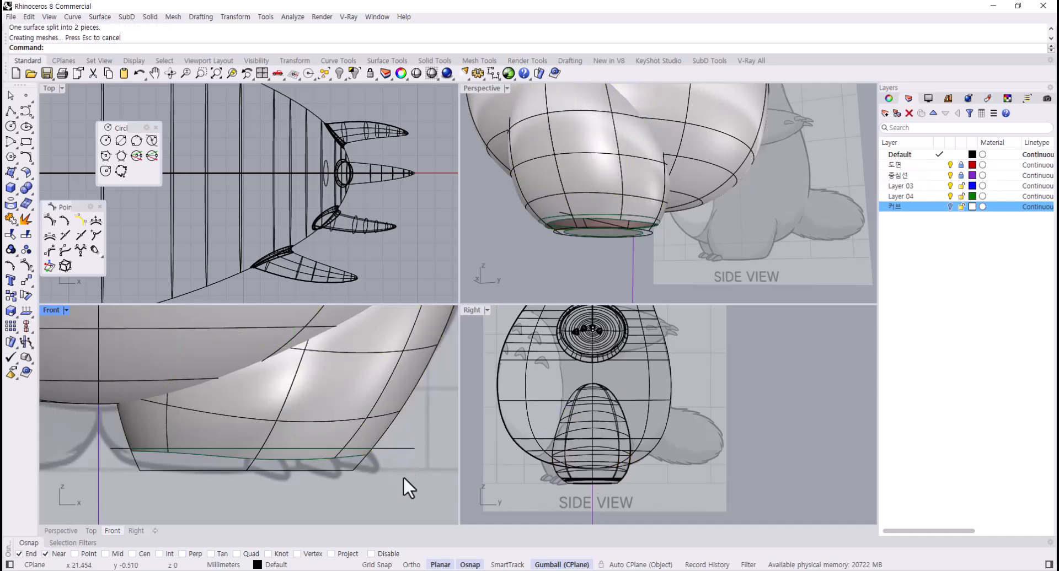
pyautogui.click(305, 455)
pyautogui.press('Delete')
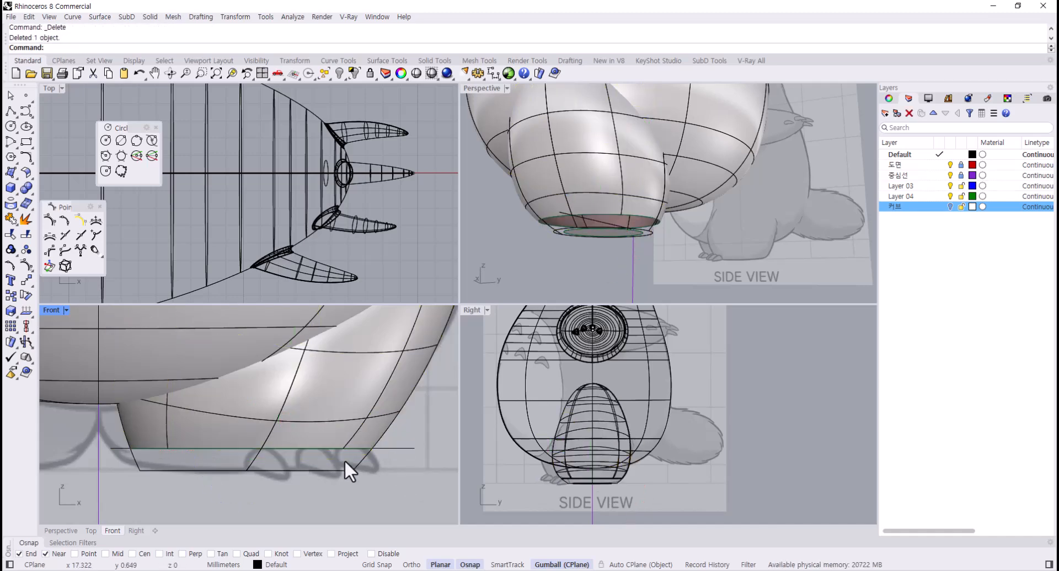
# - Blend the leg's level lower edge to the sole's edge with curvature continuity and 1.0 bulge on both sides, using chained edges
pyautogui.moveTo(686, 197); pyautogui.dragTo(611, 178, button='right')
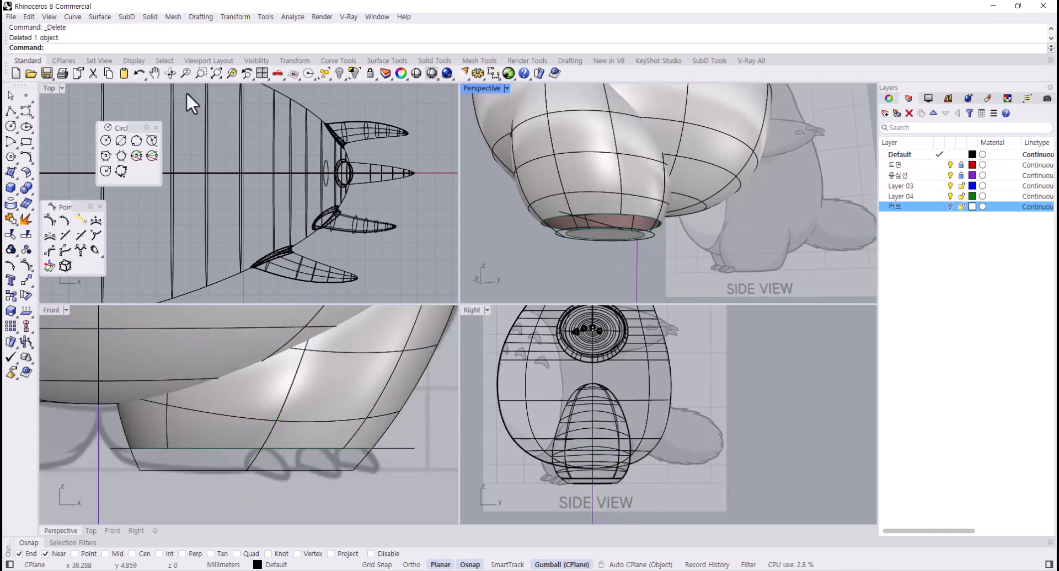
pyautogui.click(387, 60)
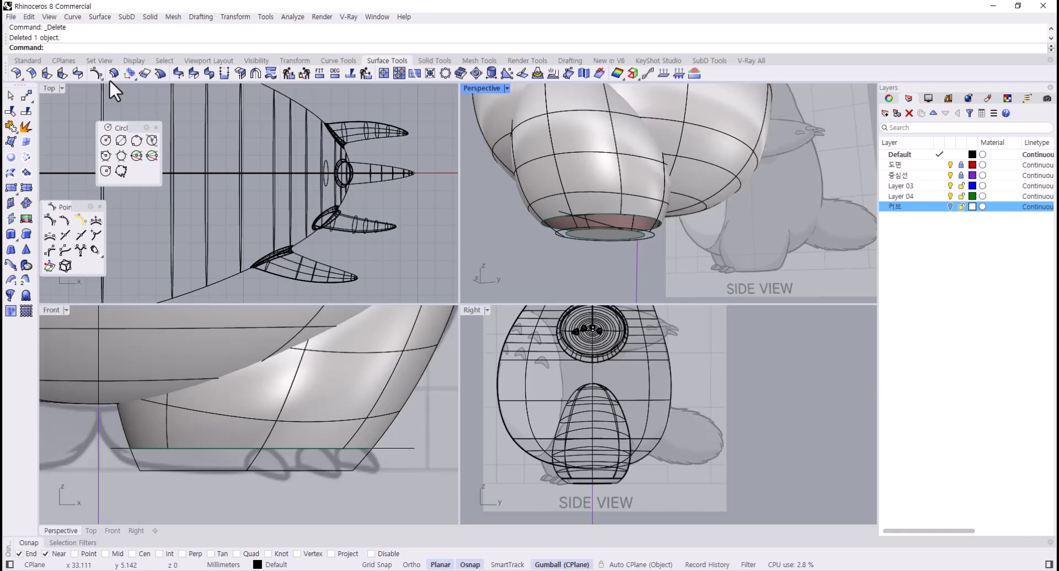
pyautogui.click(78, 72)
pyautogui.click(85, 48)
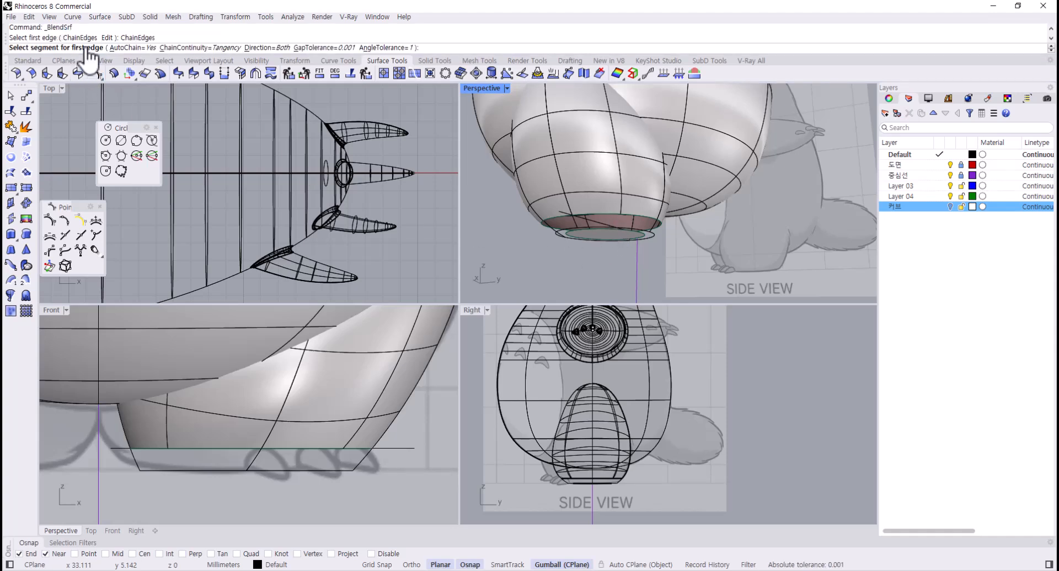
pyautogui.click(609, 216)
pyautogui.click(568, 235)
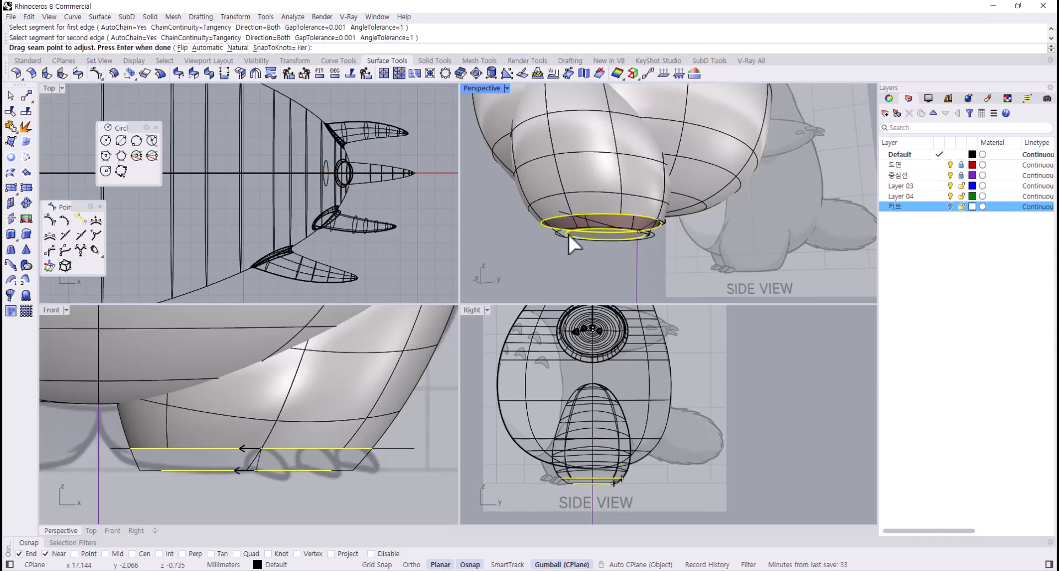
pyautogui.press('Return')
pyautogui.press('Return')
pyautogui.click(712, 351)
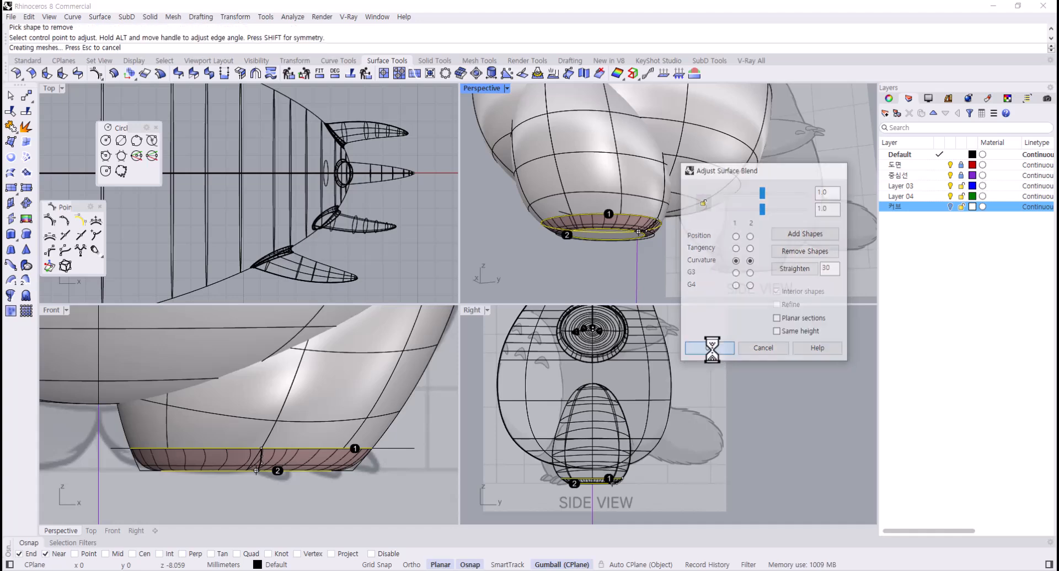
# - Join the leg's side, the blend surface and the sole into one solid
pyautogui.moveTo(646, 184)
pyautogui.mouseDown(button='right')
pyautogui.moveTo(568, 177)
pyautogui.moveTo(489, 107)
pyautogui.moveTo(678, 90)
pyautogui.moveTo(780, 114)
pyautogui.moveTo(907, 165)
pyautogui.moveTo(832, 224)
pyautogui.moveTo(713, 197)
pyautogui.moveTo(756, 178)
pyautogui.moveTo(634, 195)
pyautogui.mouseUp(button='right')
pyautogui.click(647, 220)
pyautogui.keyDown('shift'); pyautogui.click(638, 256); pyautogui.keyUp('shift')
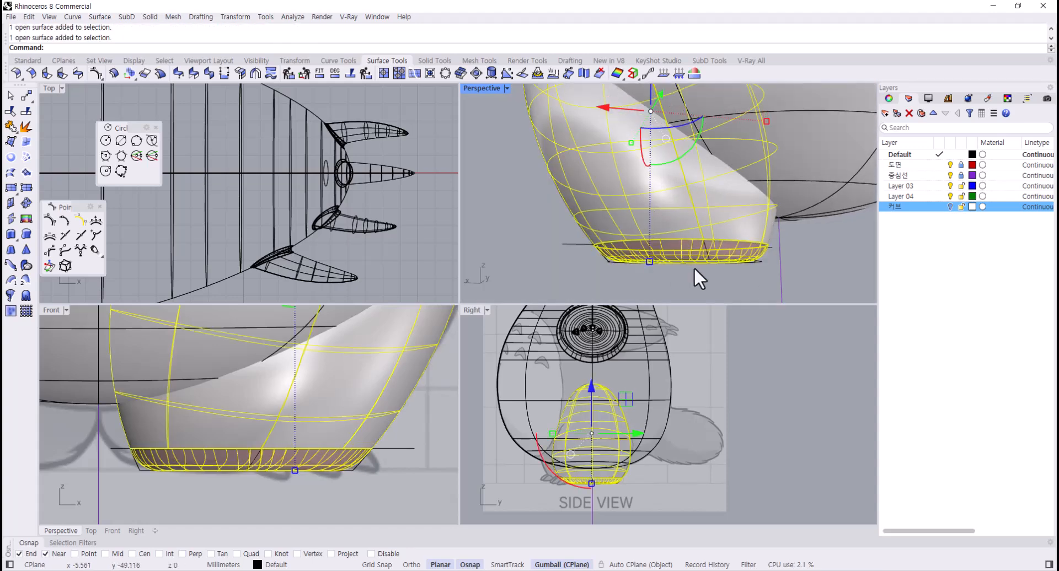
pyautogui.moveTo(693, 267); pyautogui.dragTo(657, 237, button='right')
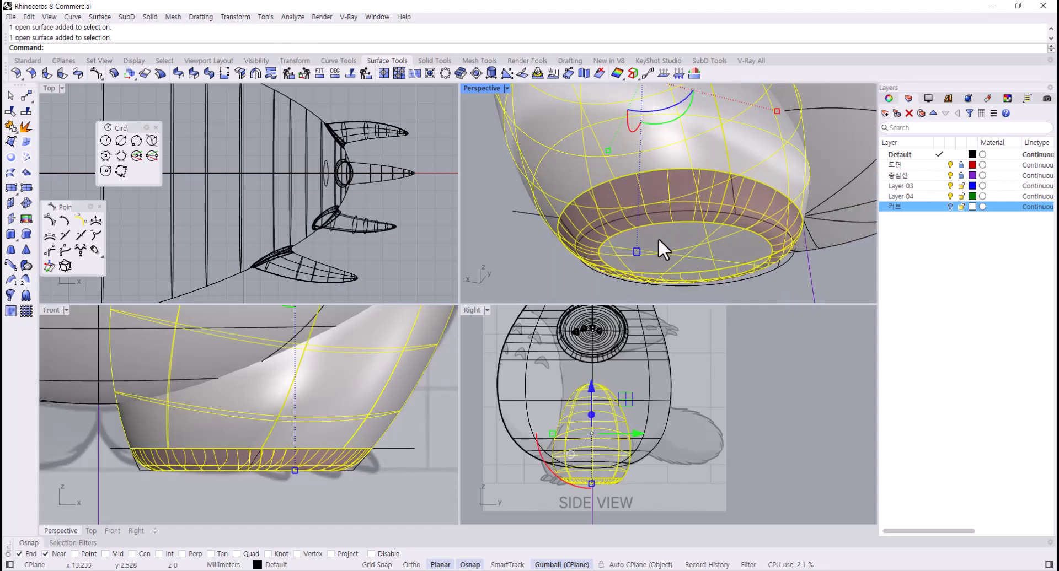
pyautogui.hotkey('ctrl', 'j')
pyautogui.moveTo(704, 237); pyautogui.dragTo(628, 273, button='right')
pyautogui.moveTo(339, 468); pyautogui.dragTo(359, 448, button='right')
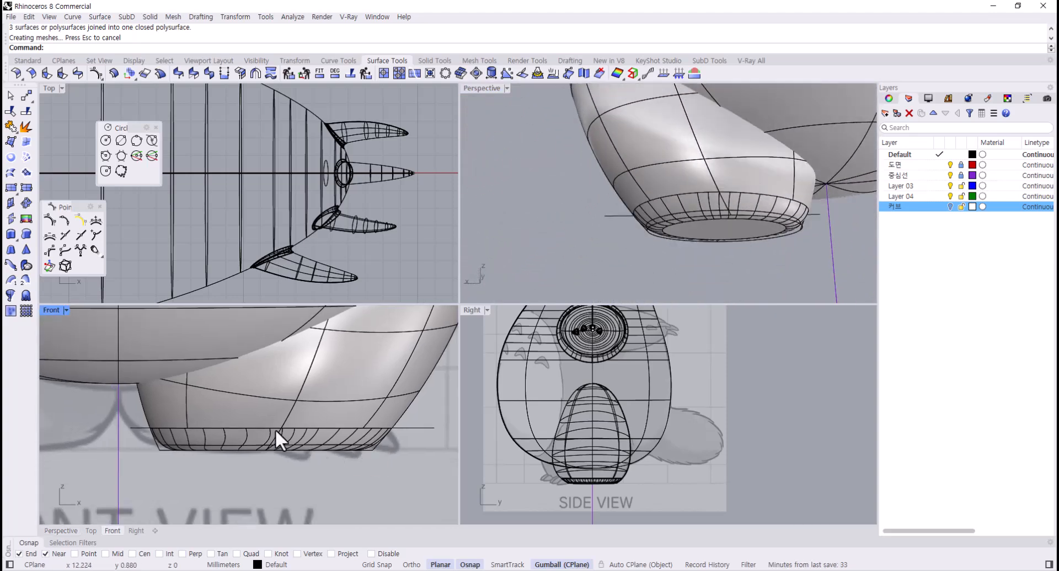
# - Set the Front viewport to Wireframe display and compare the foot with the reference toes in the Front and Right views
pyautogui.click(65, 310)
pyautogui.click(110, 171)
pyautogui.scroll(3, 281, 436)
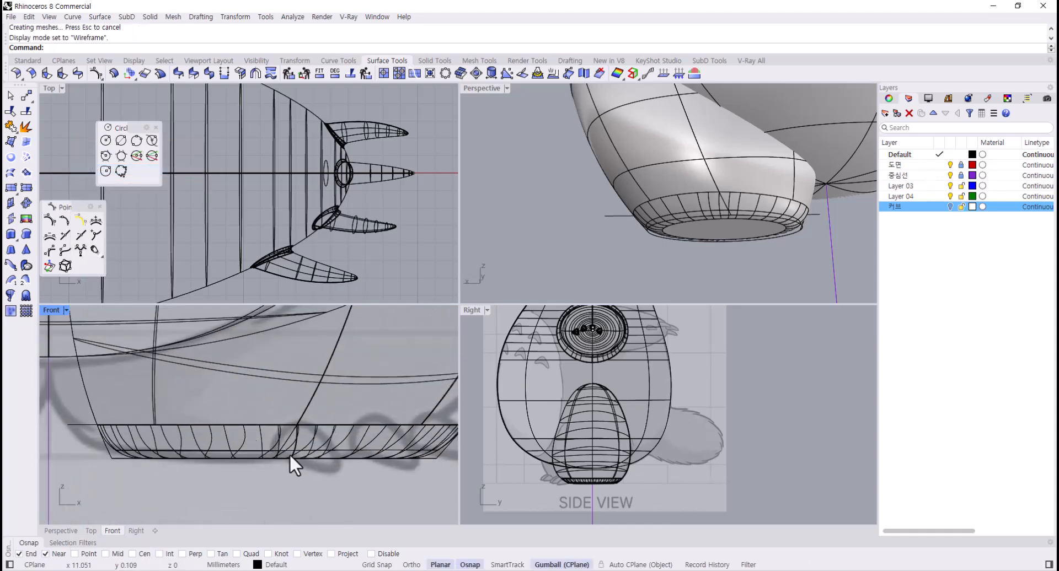
pyautogui.scroll(5, 551, 468)
pyautogui.scroll(-2, 293, 467)
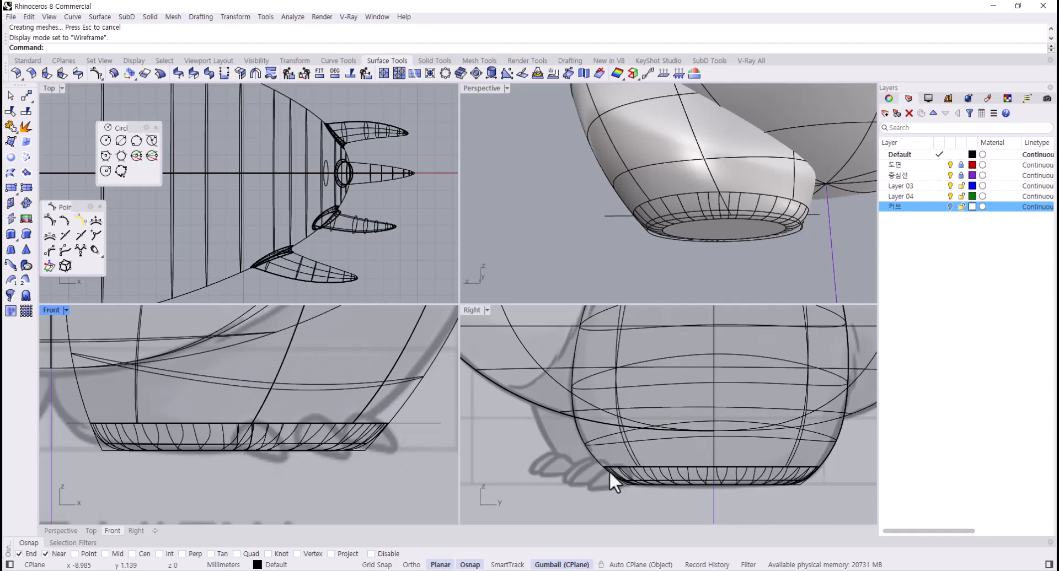
pyautogui.scroll(4, 601, 465)
pyautogui.click(326, 467)
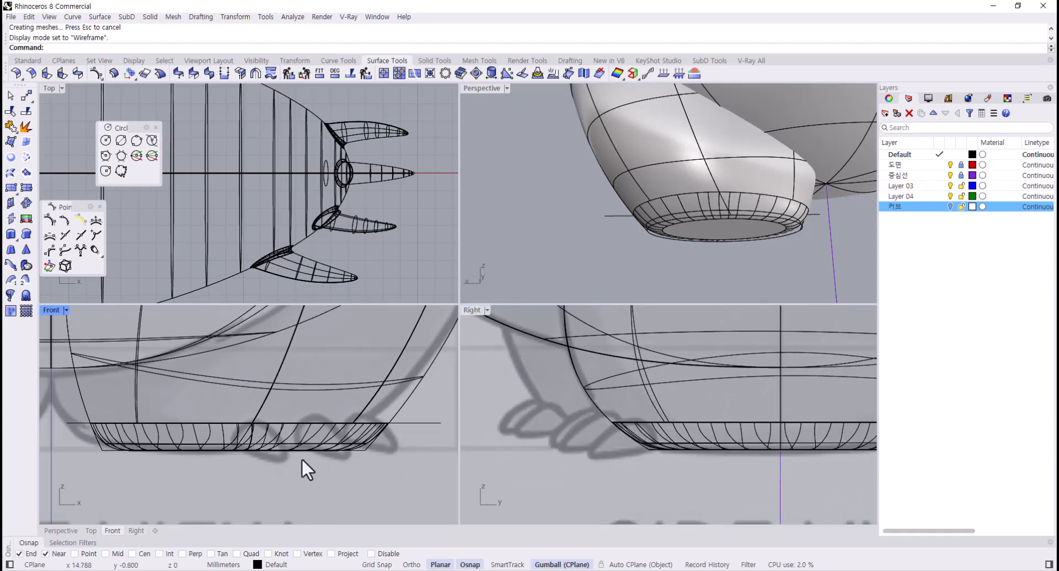
# - Draw an open degree-3 control point curve around a reference toe in the Right view, from inside the foot around the tip and back
pyautogui.click(32, 60)
pyautogui.click(11, 111)
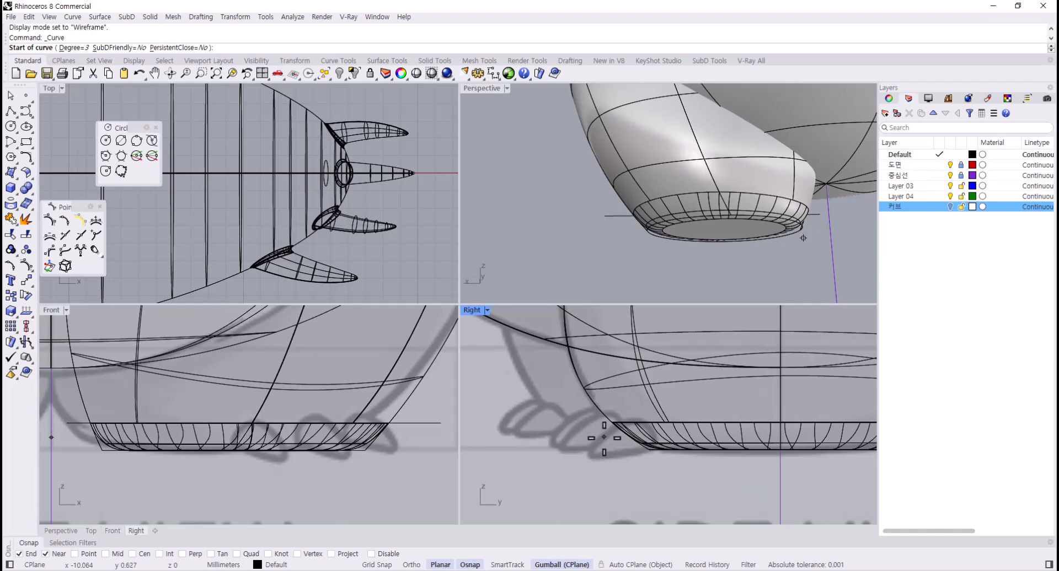
pyautogui.scroll(3, 629, 413)
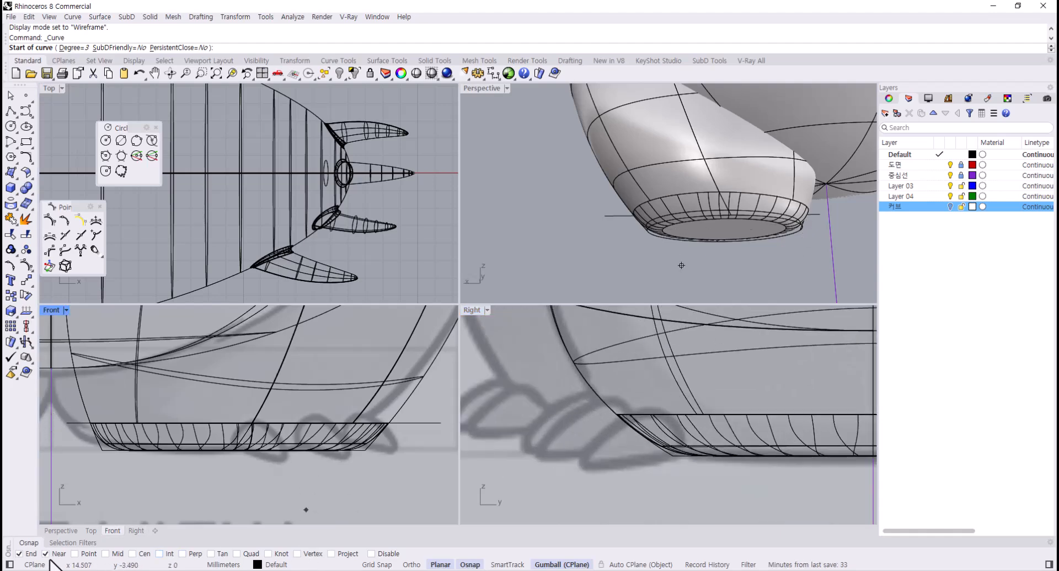
pyautogui.click(677, 408)
pyautogui.click(589, 408)
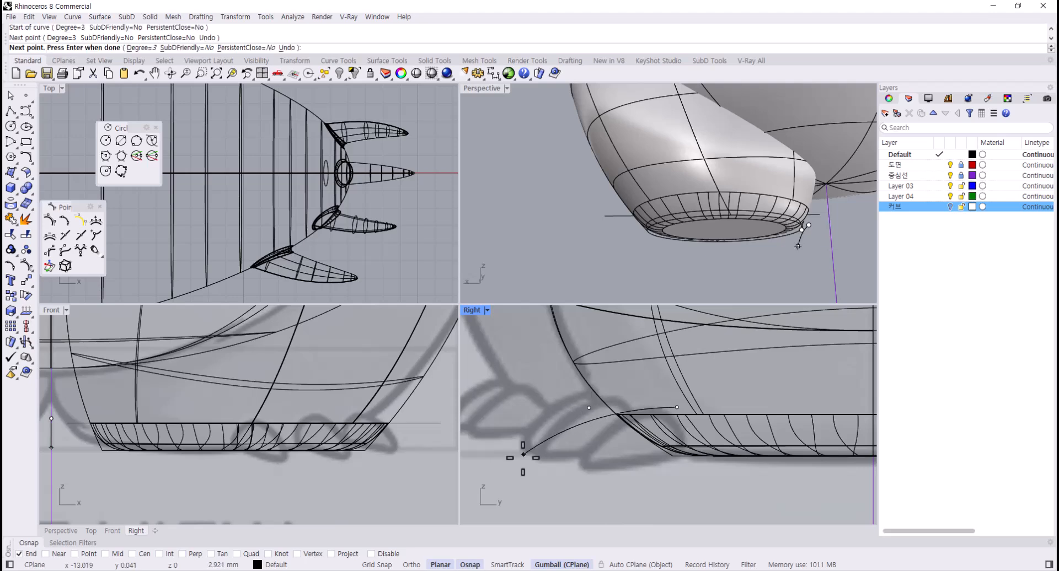
pyautogui.click(549, 467)
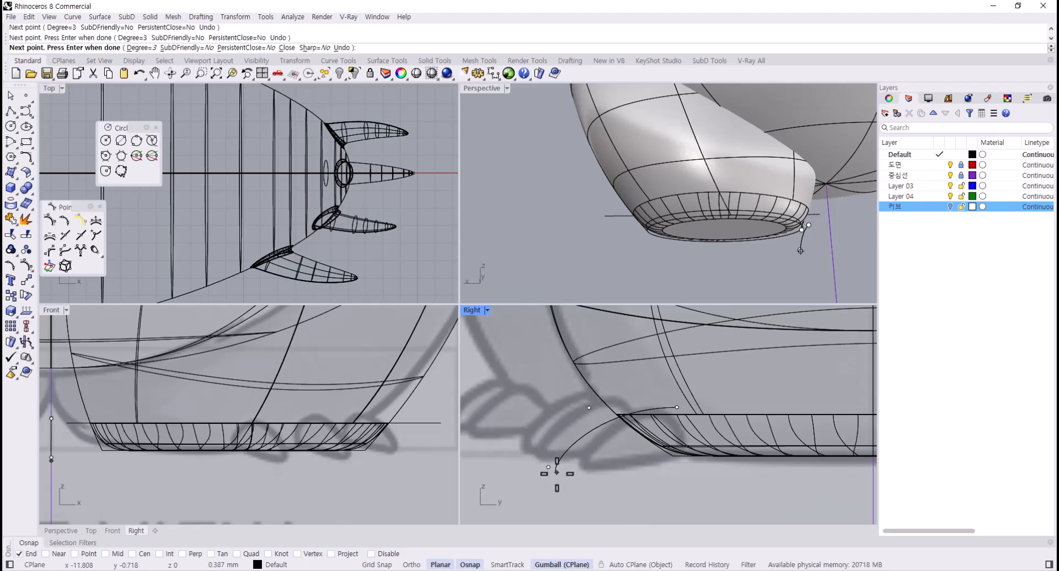
pyautogui.click(550, 473)
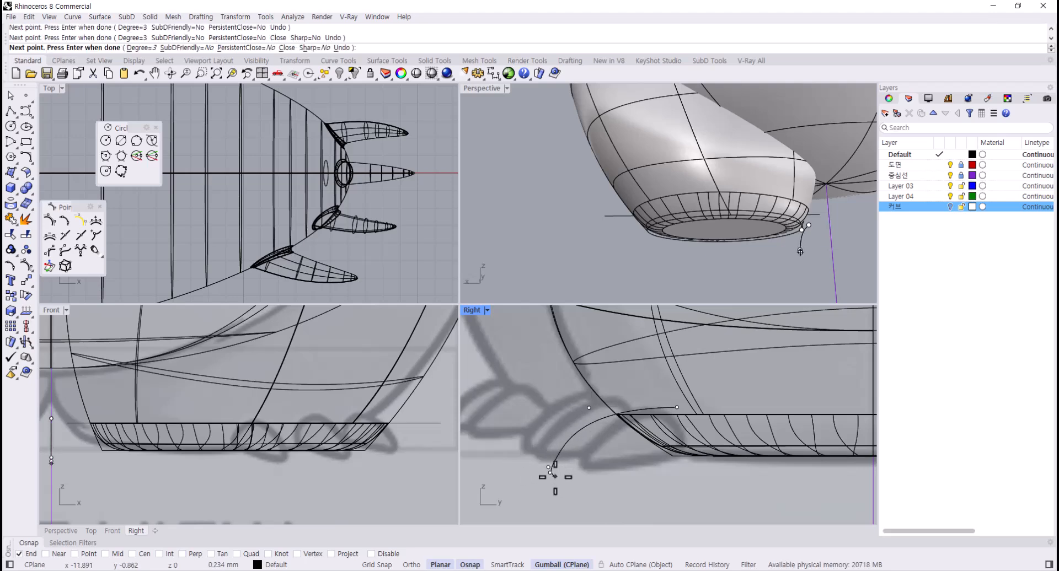
pyautogui.click(595, 470)
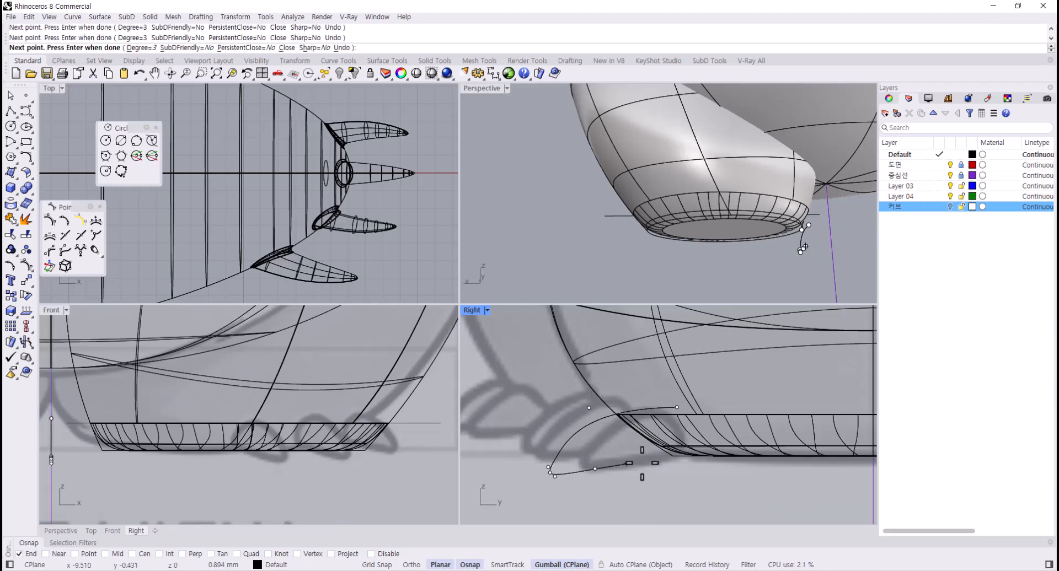
pyautogui.click(685, 467)
pyautogui.press('Return')
# - Show the toe curve's control points and shift its upper and tip points inward and down towards the reference toe outline
pyautogui.click(648, 465)
pyautogui.press('F10')
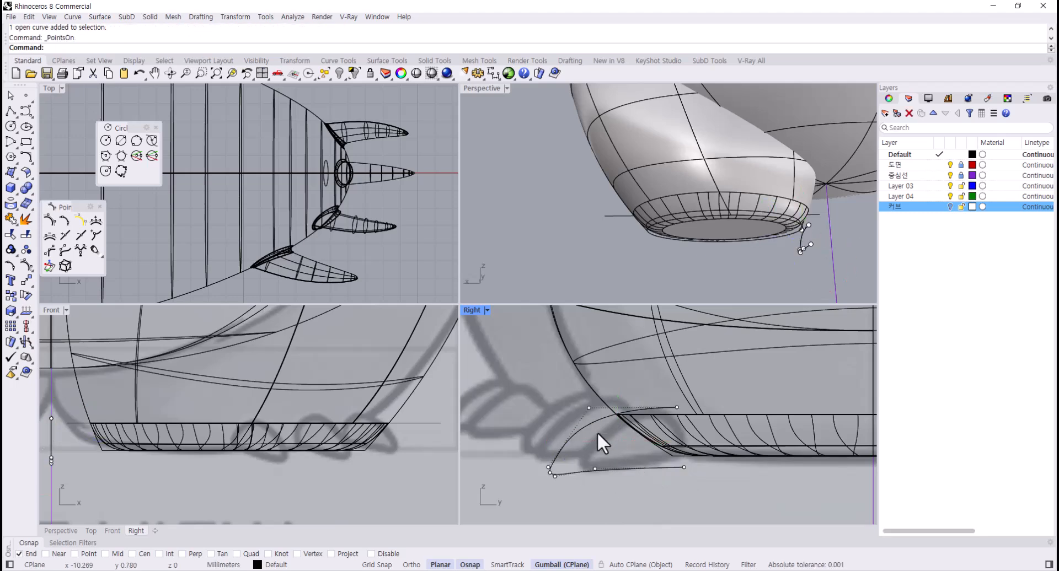
pyautogui.moveTo(575, 413); pyautogui.dragTo(601, 419)
pyautogui.moveTo(619, 379); pyautogui.dragTo(622, 386)
pyautogui.moveTo(542, 464); pyautogui.dragTo(625, 465)
pyautogui.moveTo(564, 403); pyautogui.dragTo(682, 426)
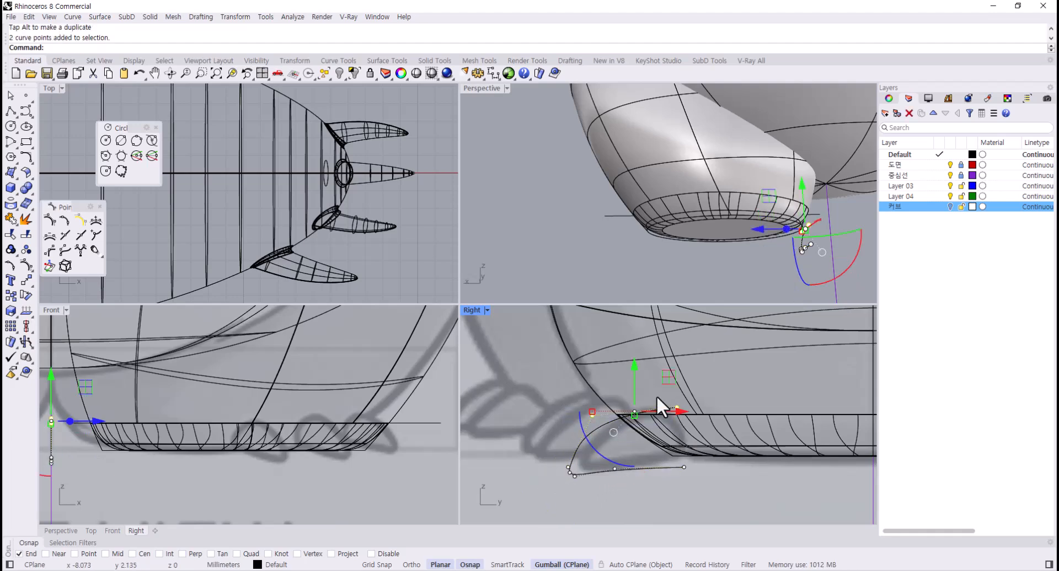
pyautogui.moveTo(674, 379); pyautogui.dragTo(677, 386)
pyautogui.moveTo(574, 409); pyautogui.dragTo(611, 435)
pyautogui.moveTo(626, 391); pyautogui.dragTo(630, 399)
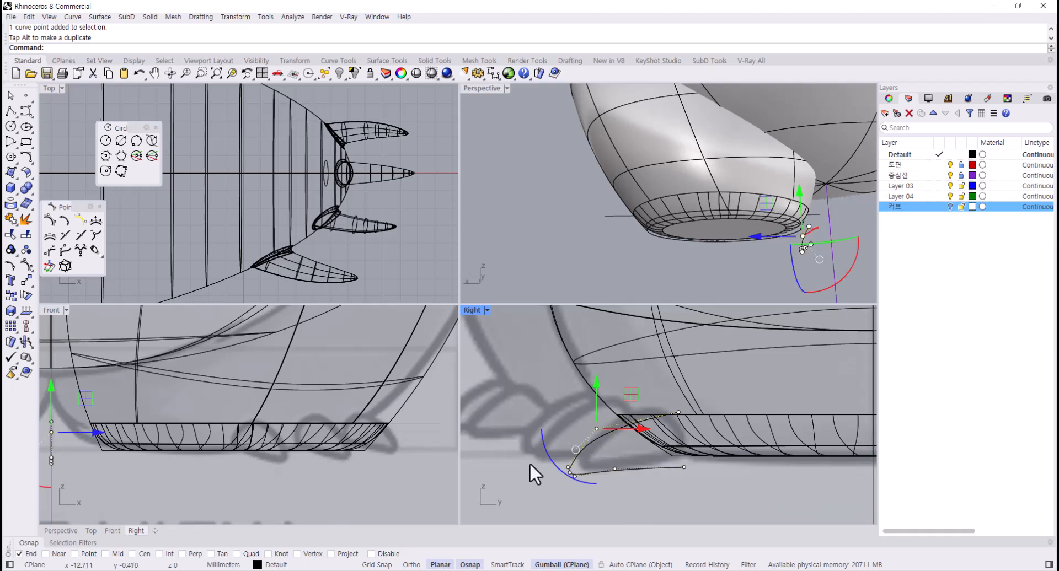
pyautogui.click(530, 462)
pyautogui.moveTo(531, 448); pyautogui.dragTo(597, 478)
pyautogui.moveTo(605, 444); pyautogui.dragTo(614, 445)
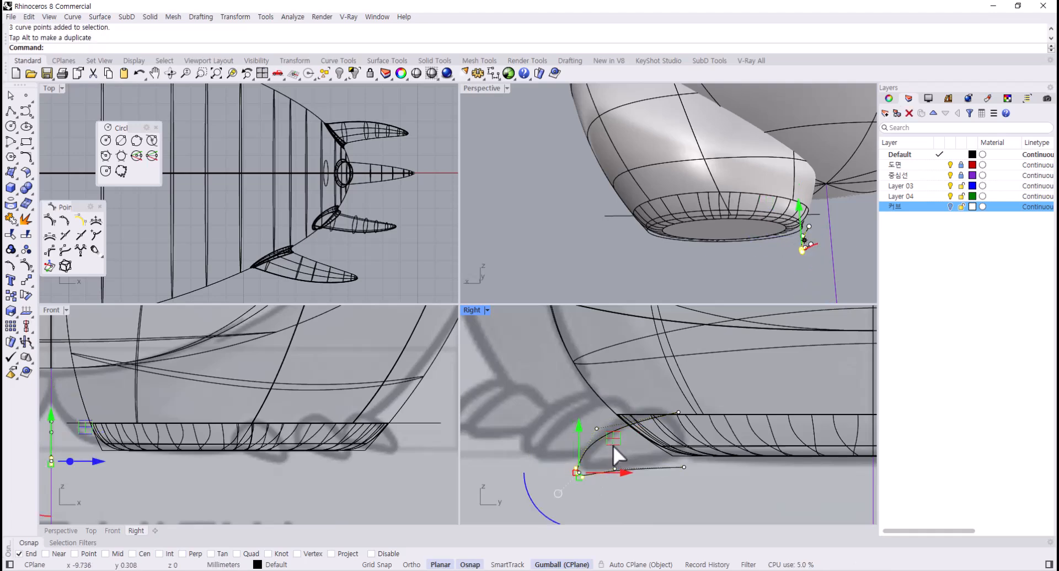
# - Refine the toe curve's tip, upper bulge and lower end points to smooth the profile, and hide the control points
pyautogui.click(638, 466)
pyautogui.scroll(2, 597, 442)
pyautogui.scroll(2, 557, 470)
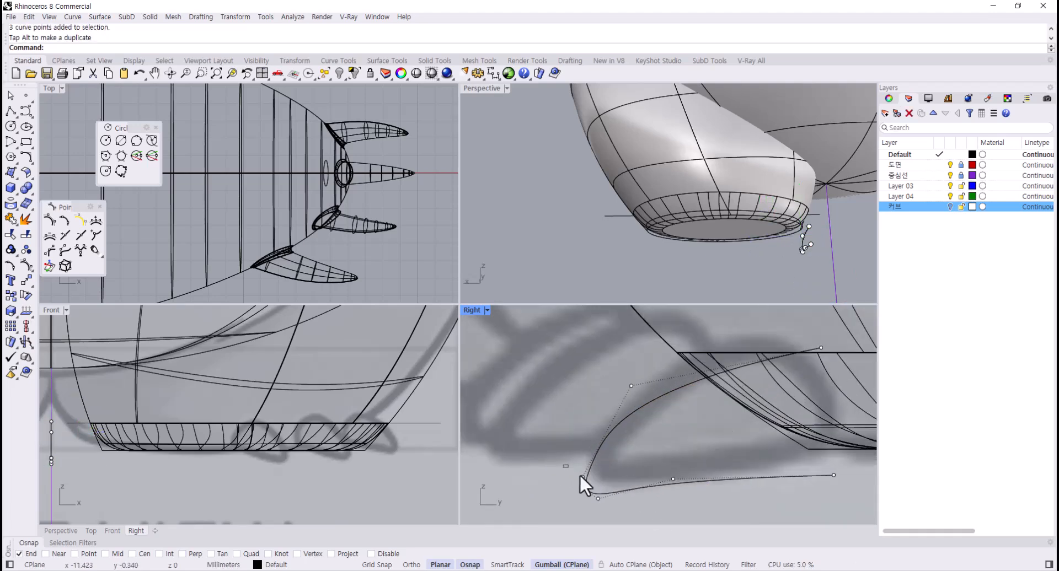
pyautogui.click(582, 477)
pyautogui.moveTo(615, 444); pyautogui.dragTo(624, 441)
pyautogui.click(631, 386)
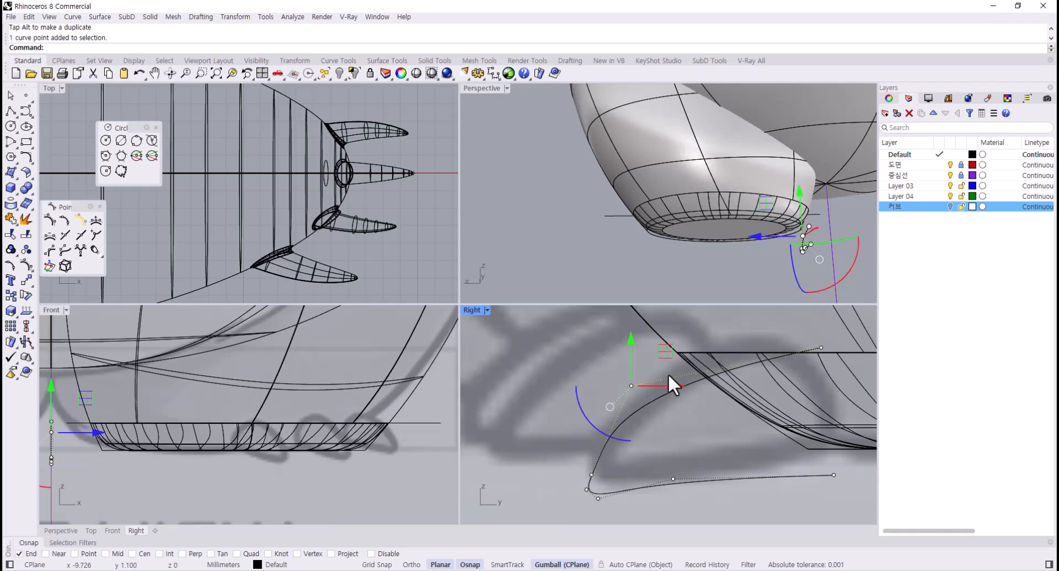
pyautogui.moveTo(666, 352); pyautogui.dragTo(697, 337)
pyautogui.moveTo(709, 513); pyautogui.dragTo(651, 484, button='right')
pyautogui.moveTo(652, 484); pyautogui.dragTo(591, 423)
pyautogui.moveTo(655, 420); pyautogui.dragTo(666, 415)
pyautogui.click(729, 486)
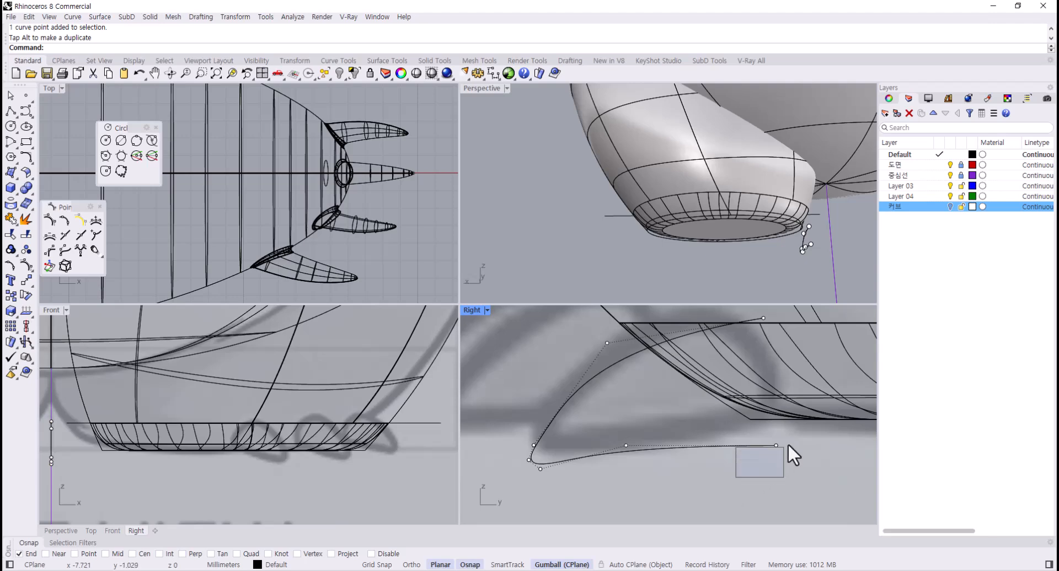
pyautogui.moveTo(788, 444); pyautogui.dragTo(809, 405)
pyautogui.click(805, 473)
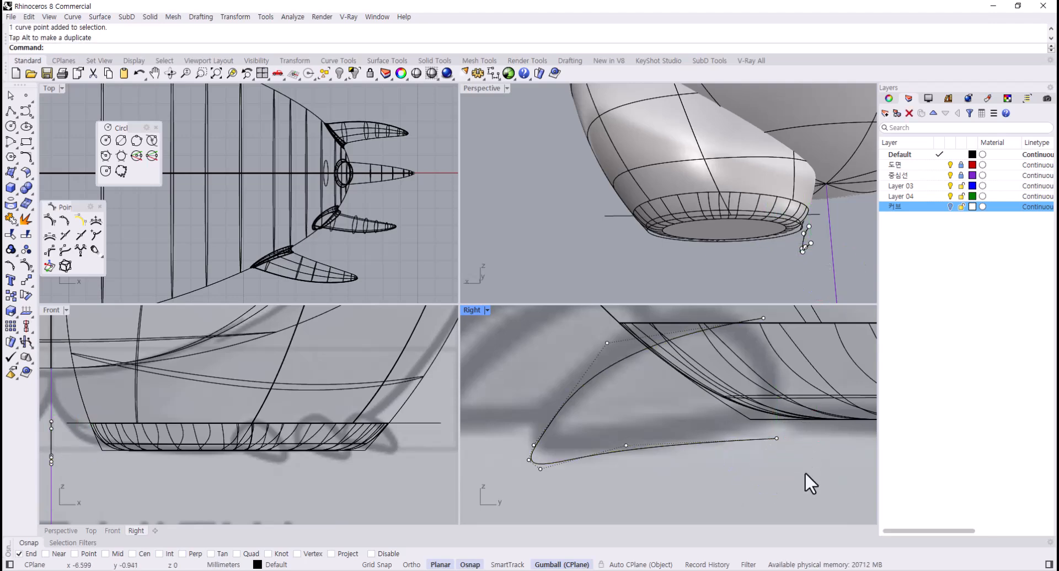
pyautogui.press('F11')
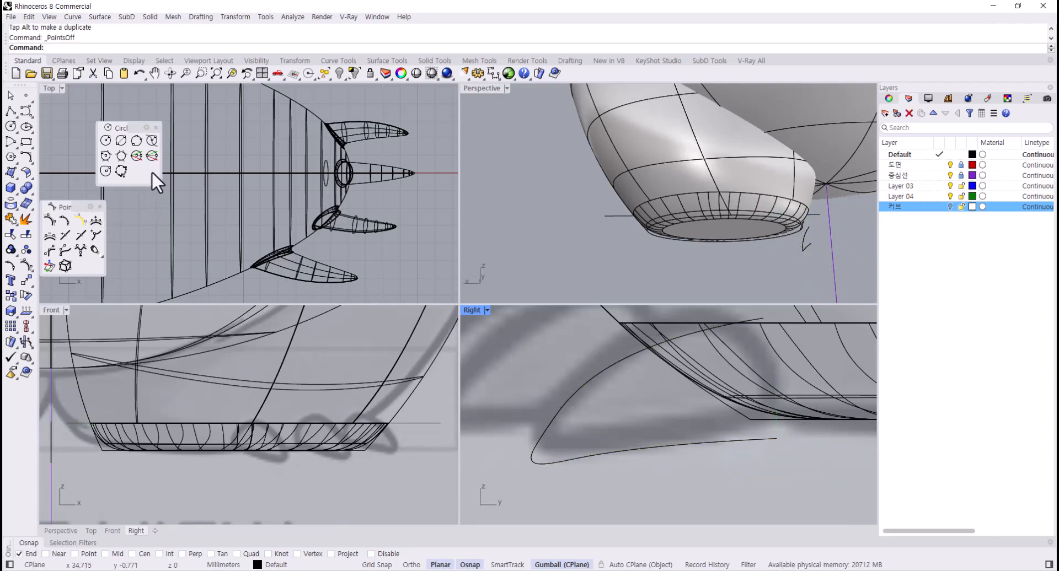
# - Draw a vertical circle by its diameter between the two open ends of the toe curve
pyautogui.click(151, 157)
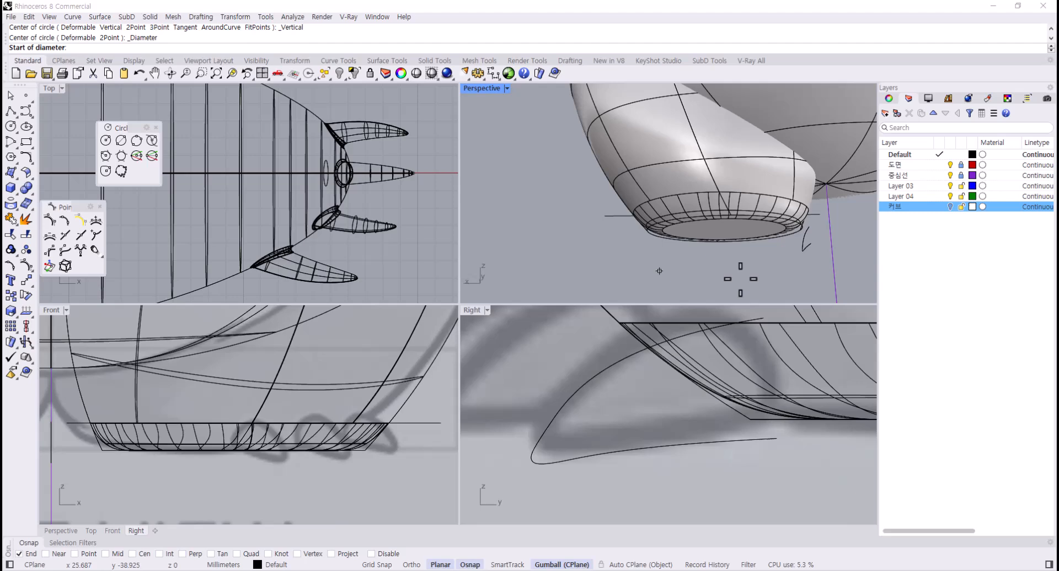
pyautogui.click(764, 318)
pyautogui.click(781, 444)
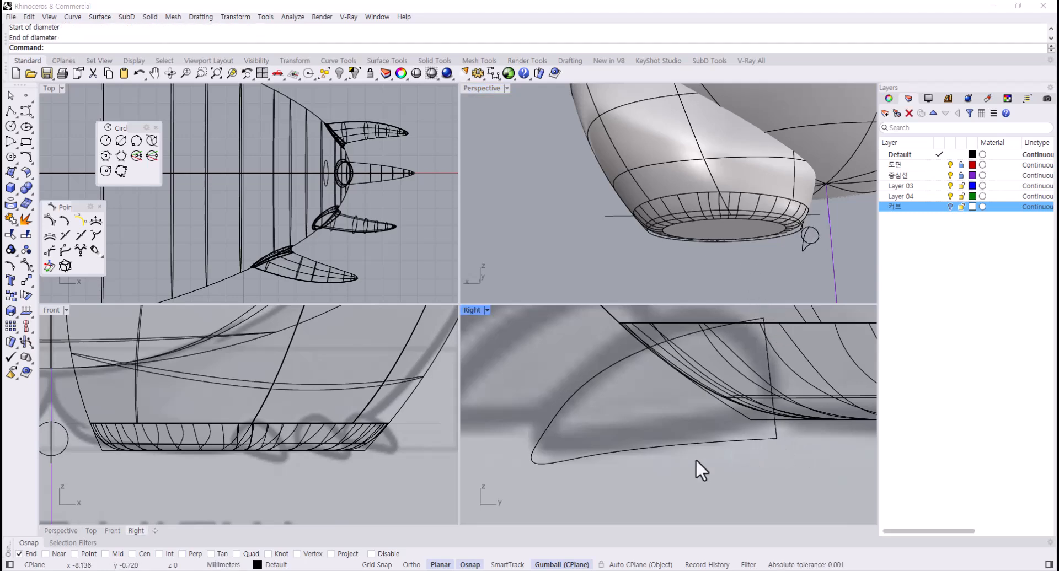
# - Place a point on the toe curve at its tip and split the curve there into an upper and a lower half
pyautogui.click(677, 445)
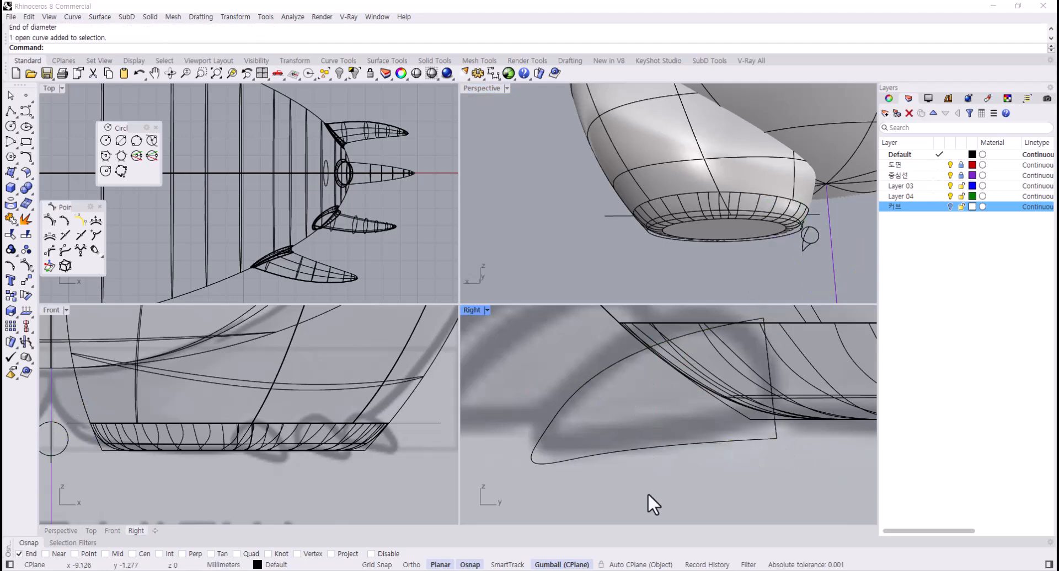
pyautogui.click(27, 95)
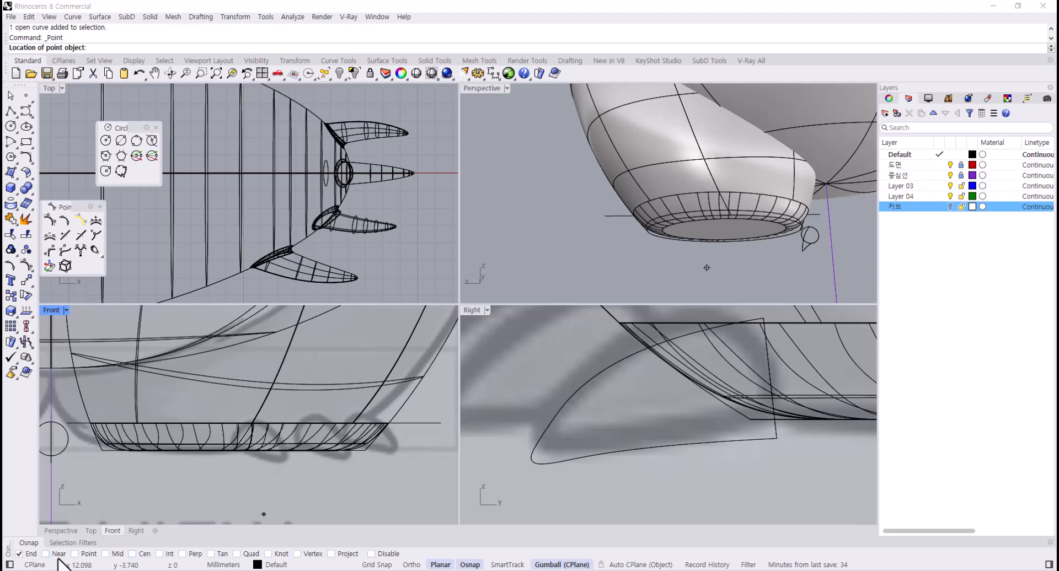
pyautogui.click(532, 463)
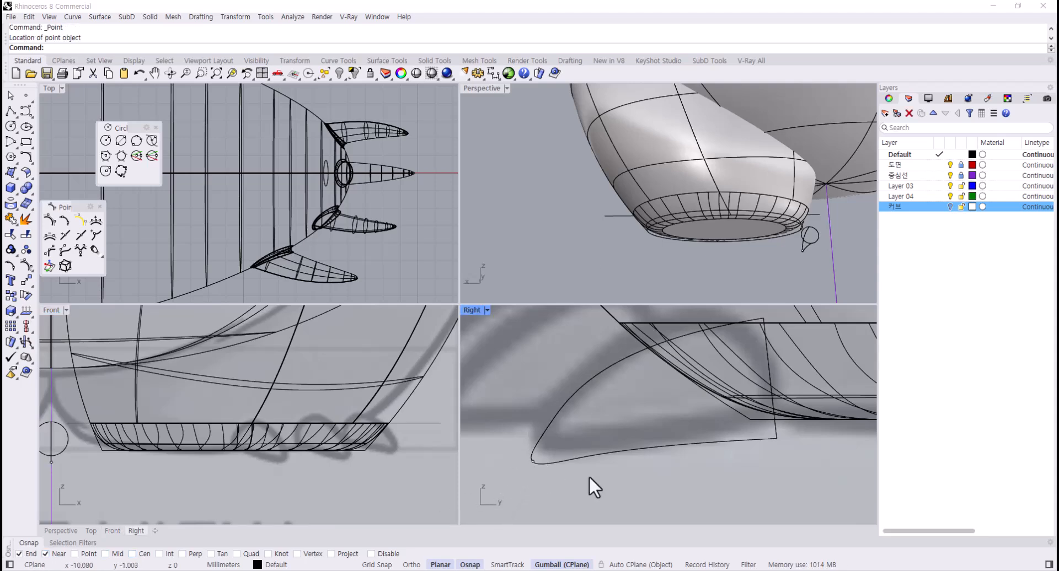
pyautogui.click(25, 234)
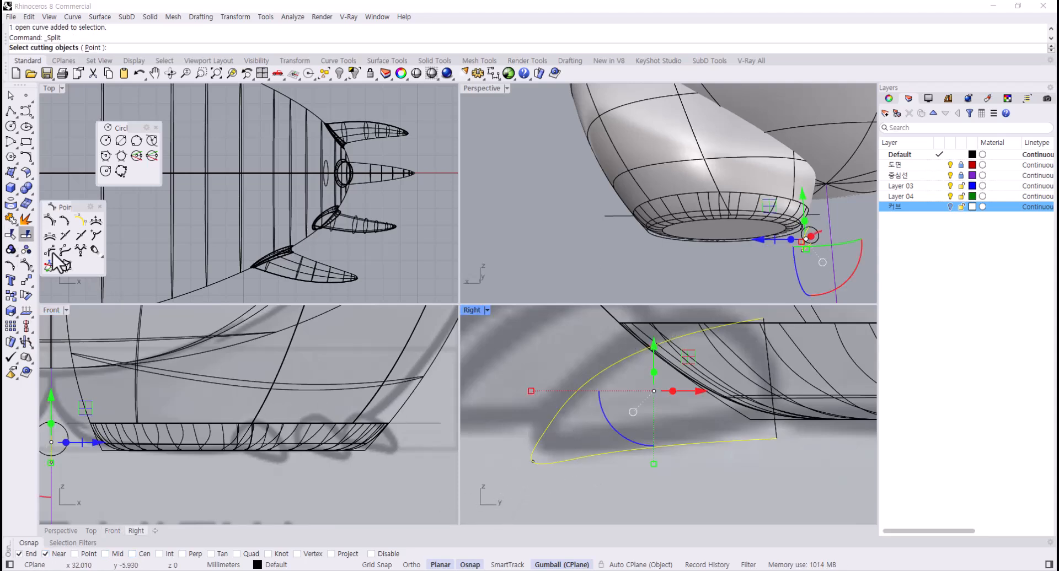
pyautogui.moveTo(518, 436); pyautogui.dragTo(580, 388)
pyautogui.rightClick(576, 495)
pyautogui.click(615, 491)
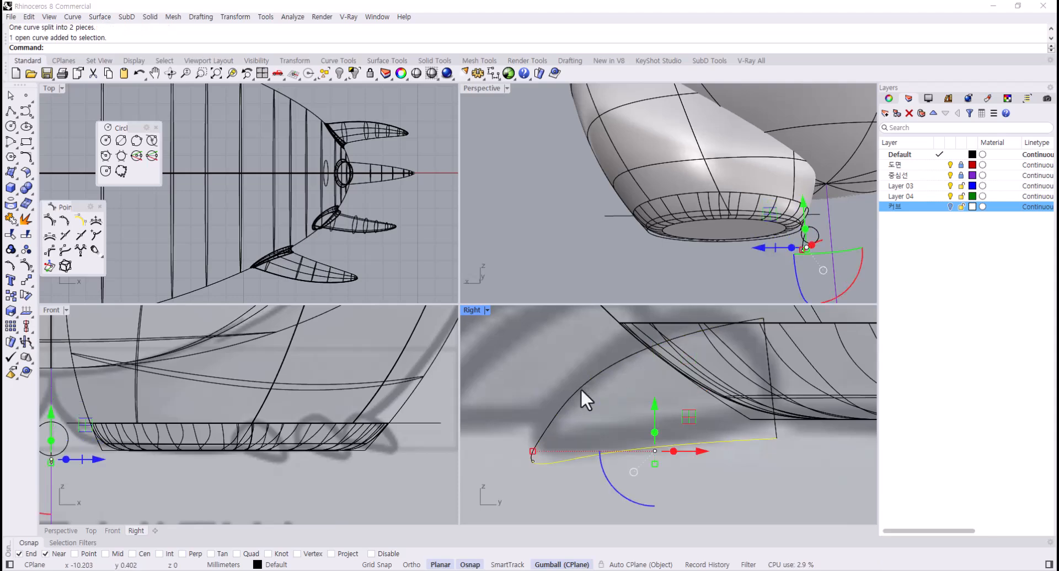
pyautogui.click(587, 261)
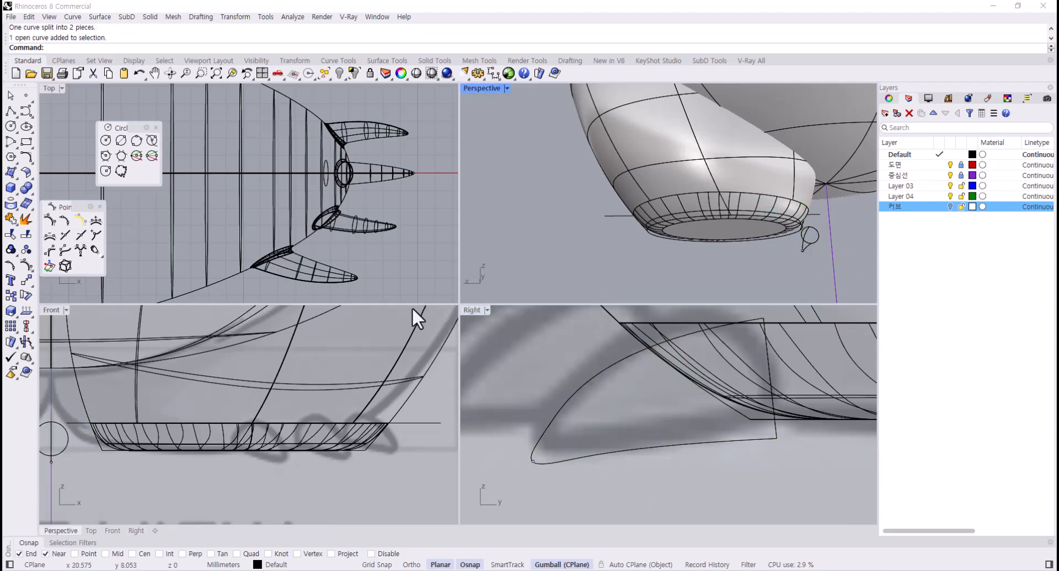
# - Sweep a toe surface along the two curve halves as rails, using the tip point and the circle as cross sections
pyautogui.press('Return')
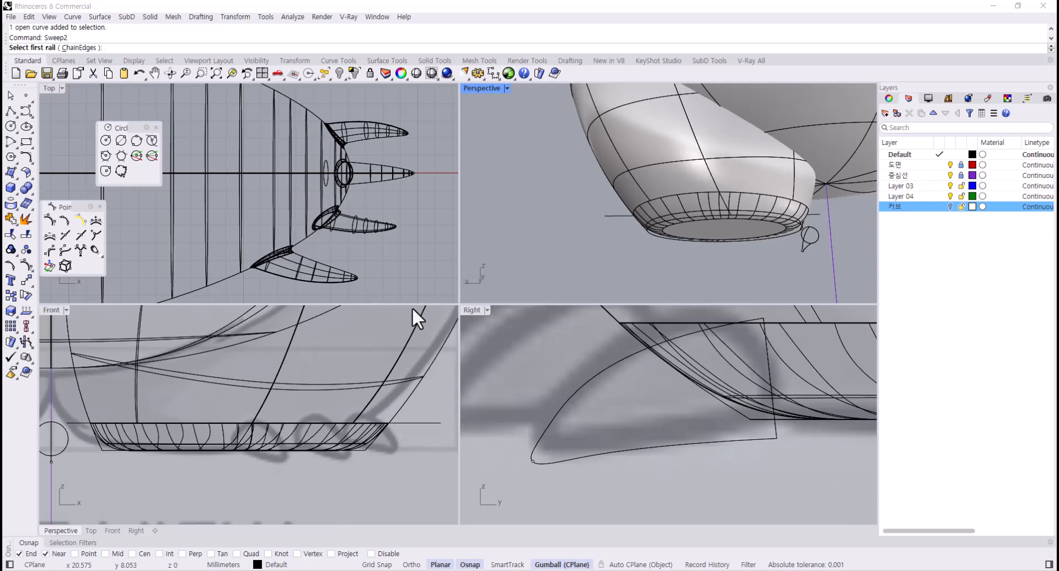
pyautogui.click(583, 456)
pyautogui.moveTo(516, 445); pyautogui.dragTo(575, 494)
pyautogui.press('Return')
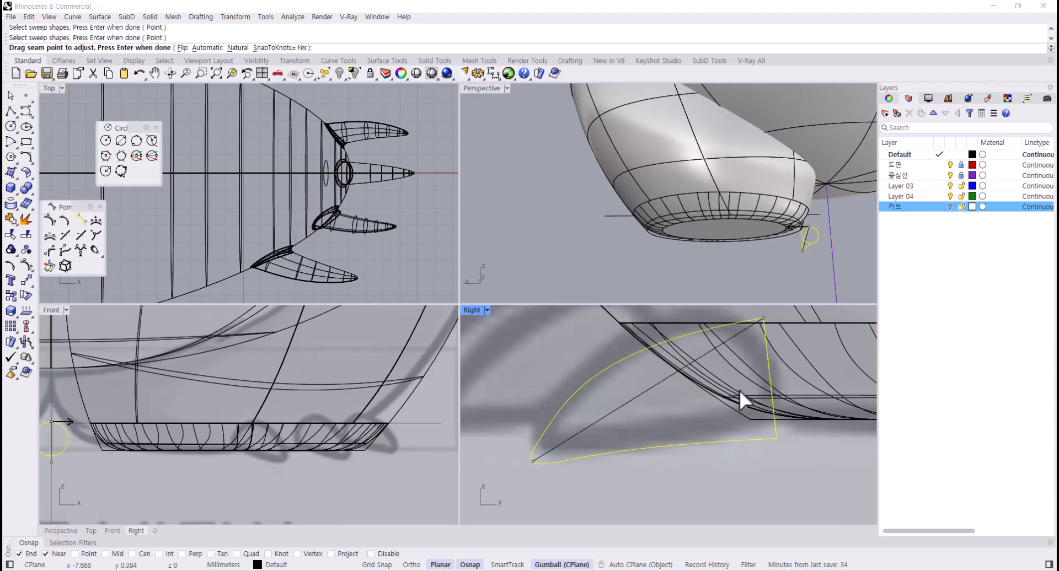
pyautogui.press('Return')
pyautogui.click(729, 388)
# - Move the swept toe over to the leg, clear of its construction geometry, and delete the rail curves, circle and tip point
pyautogui.scroll(5, 276, 412)
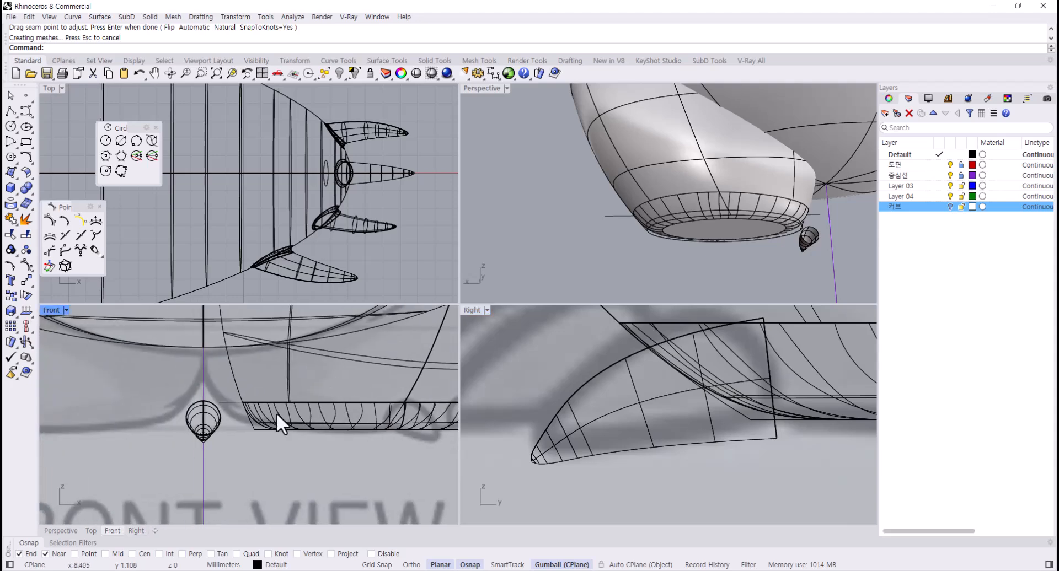
pyautogui.moveTo(218, 423); pyautogui.dragTo(409, 432)
pyautogui.moveTo(531, 246); pyautogui.dragTo(673, 301, button='right')
pyautogui.scroll(-2, 645, 397)
pyautogui.moveTo(703, 395); pyautogui.dragTo(675, 402, button='right')
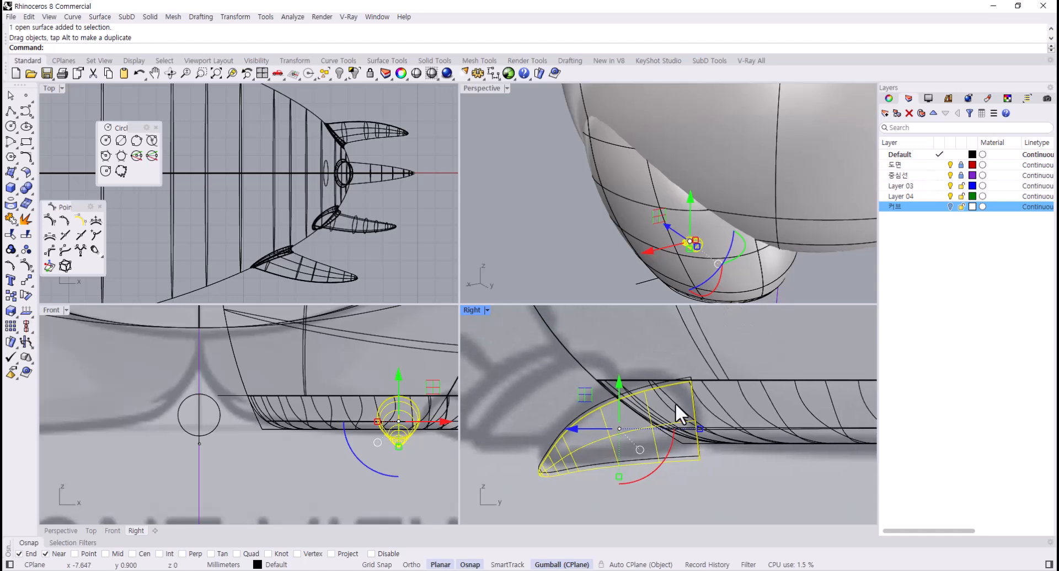
pyautogui.moveTo(626, 409); pyautogui.dragTo(529, 338)
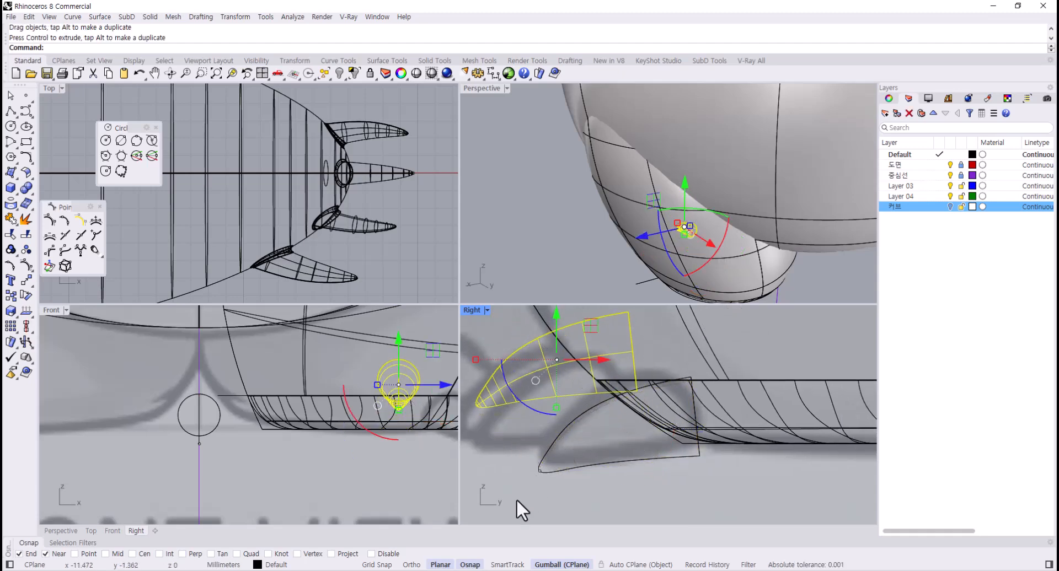
pyautogui.moveTo(519, 508); pyautogui.dragTo(717, 367)
pyautogui.press('Delete')
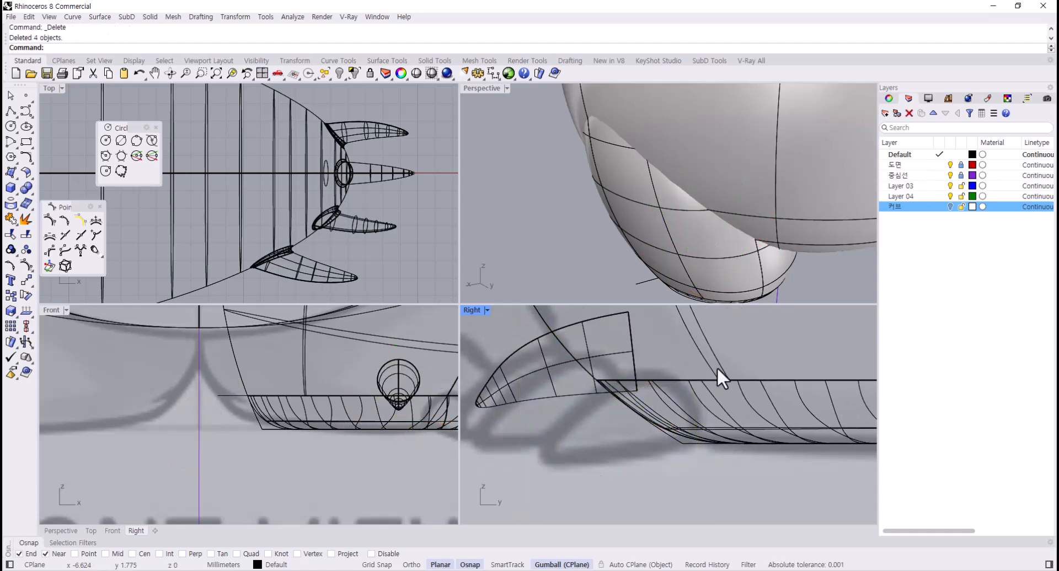
# - Move the toe surface sideways and down onto the foot's lower front edge
pyautogui.moveTo(410, 366); pyautogui.dragTo(302, 399, button='right')
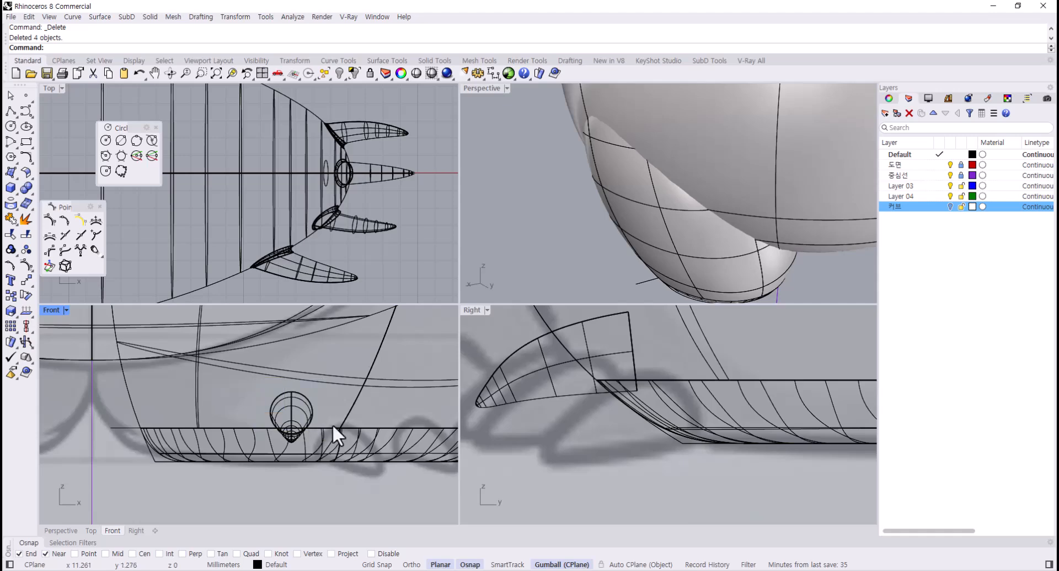
pyautogui.click(298, 416)
pyautogui.moveTo(298, 416); pyautogui.dragTo(379, 419)
pyautogui.scroll(8, 300, 231)
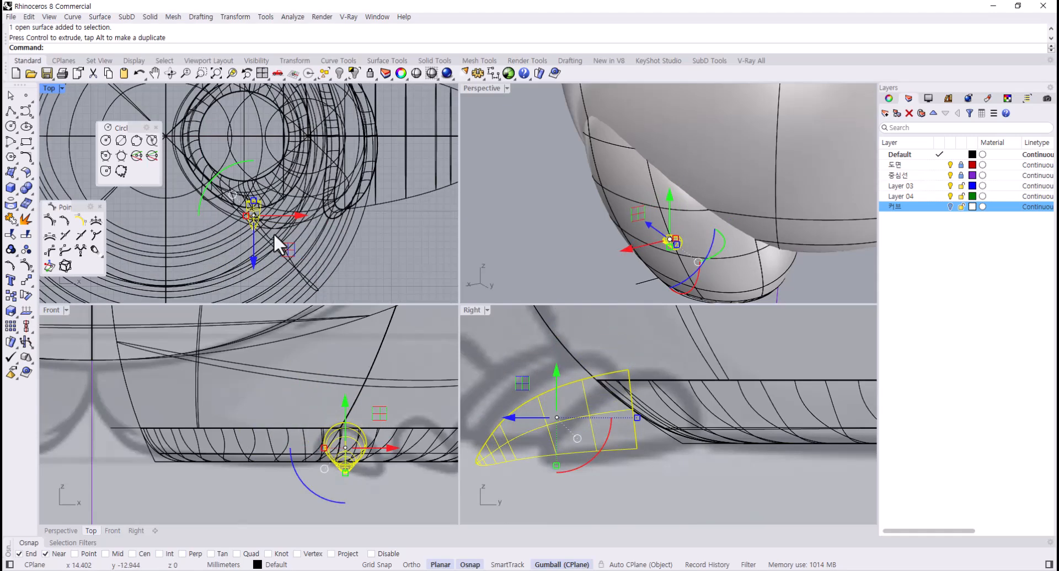
pyautogui.moveTo(274, 233); pyautogui.dragTo(287, 290, button='right')
pyautogui.moveTo(648, 281); pyautogui.dragTo(486, 226, button='right')
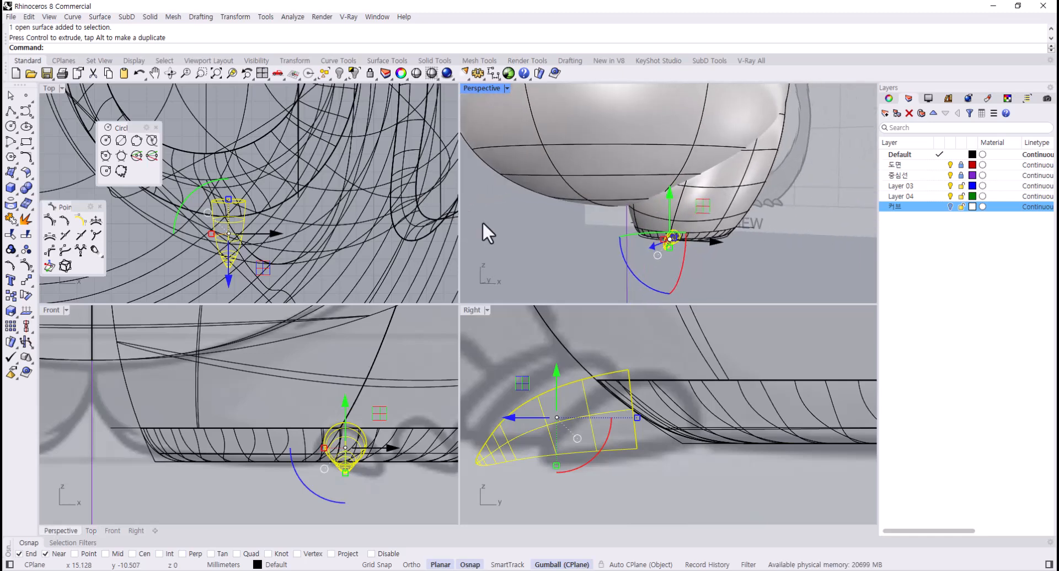
pyautogui.click(762, 280)
# - Cap the open end of the toe surface to make it a closed solid
pyautogui.moveTo(762, 280); pyautogui.dragTo(741, 250, button='right')
pyautogui.scroll(5, 688, 251)
pyautogui.keyDown('shift'); pyautogui.moveTo(631, 263); pyautogui.dragTo(721, 220, button='right'); pyautogui.keyUp('shift')
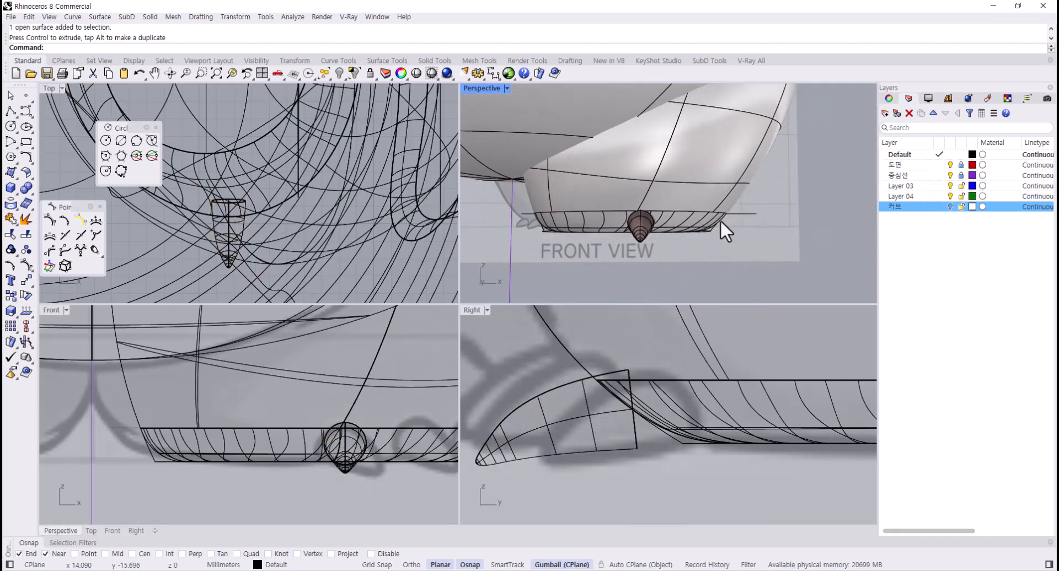
pyautogui.scroll(2, 720, 220)
pyautogui.click(625, 207)
pyautogui.write('Ca')
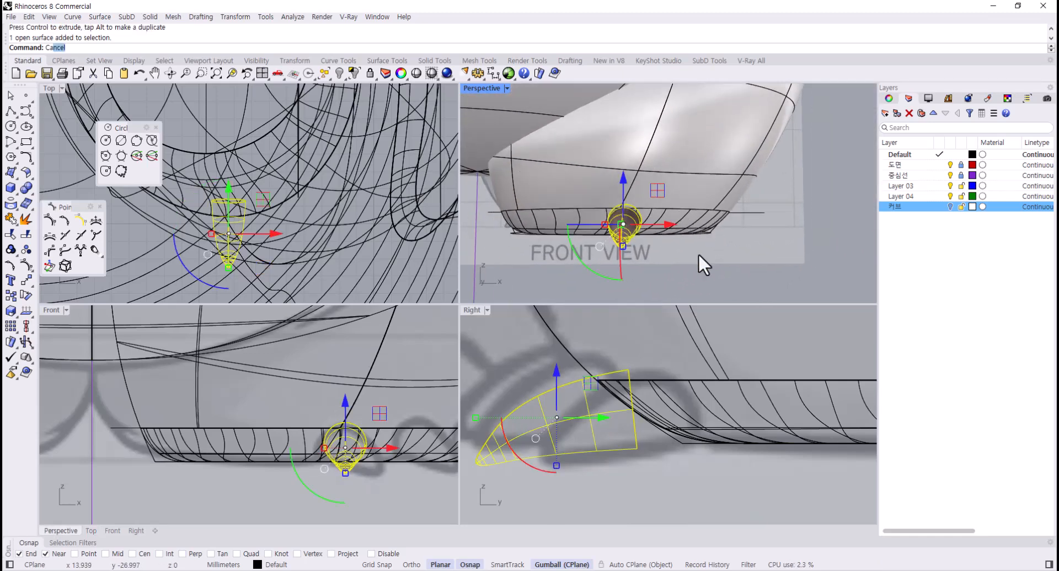
pyautogui.write('p')
pyautogui.press('Return')
pyautogui.moveTo(695, 257); pyautogui.dragTo(696, 237, button='right')
pyautogui.click(756, 262)
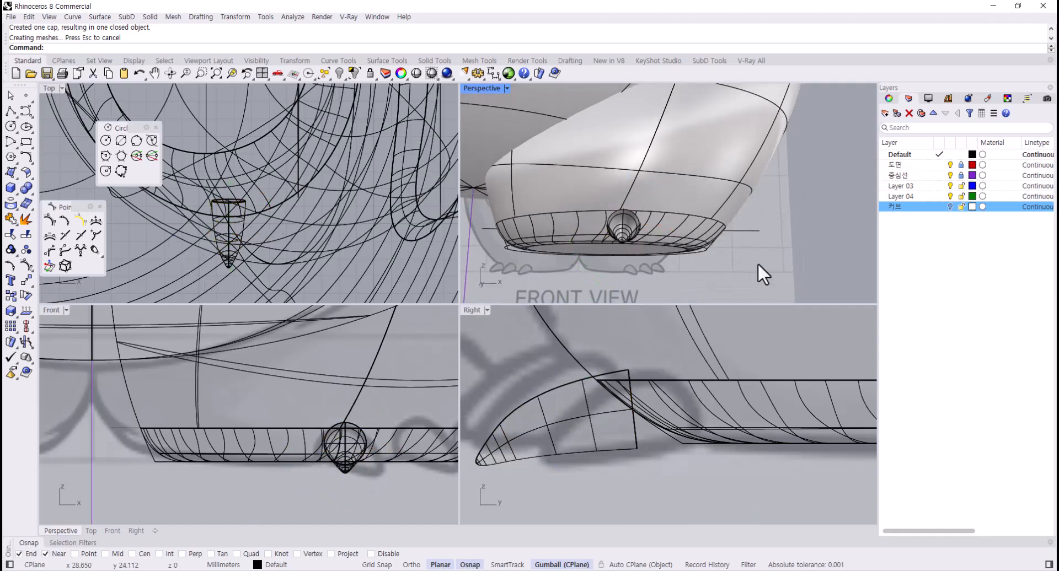
# - Move the toe solid back and slightly up so its capped end sits inside the foot
pyautogui.moveTo(756, 262); pyautogui.dragTo(699, 238, button='right')
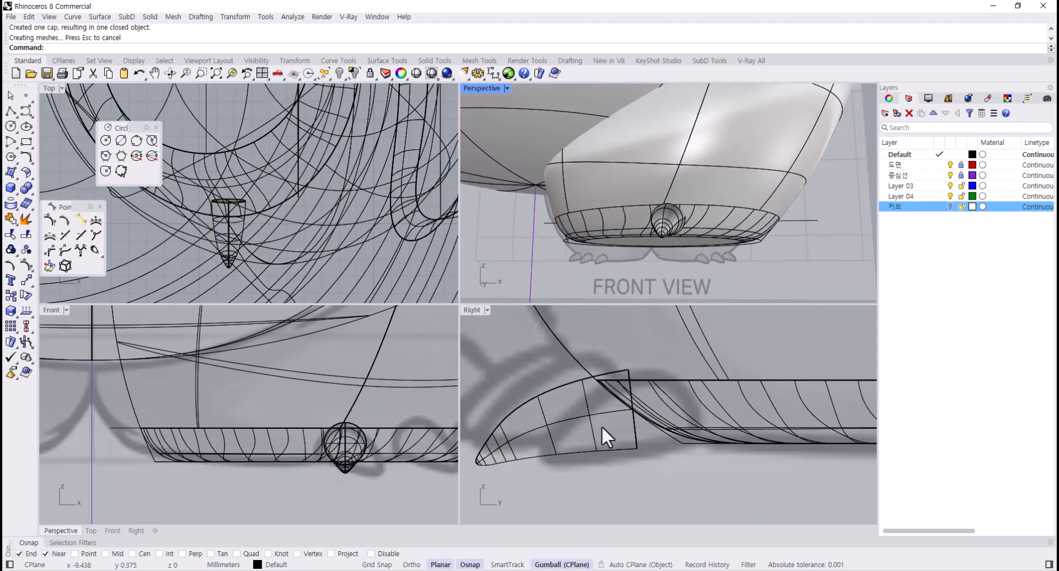
pyautogui.click(598, 410)
pyautogui.moveTo(591, 379); pyautogui.dragTo(661, 366)
pyautogui.click(762, 281)
pyautogui.moveTo(762, 280); pyautogui.dragTo(722, 215, button='right')
pyautogui.scroll(1, 721, 215)
pyautogui.keyDown('shift'); pyautogui.moveTo(623, 249); pyautogui.dragTo(516, 261, button='right'); pyautogui.keyUp('shift')
pyautogui.scroll(2, 584, 238)
pyautogui.click(587, 227)
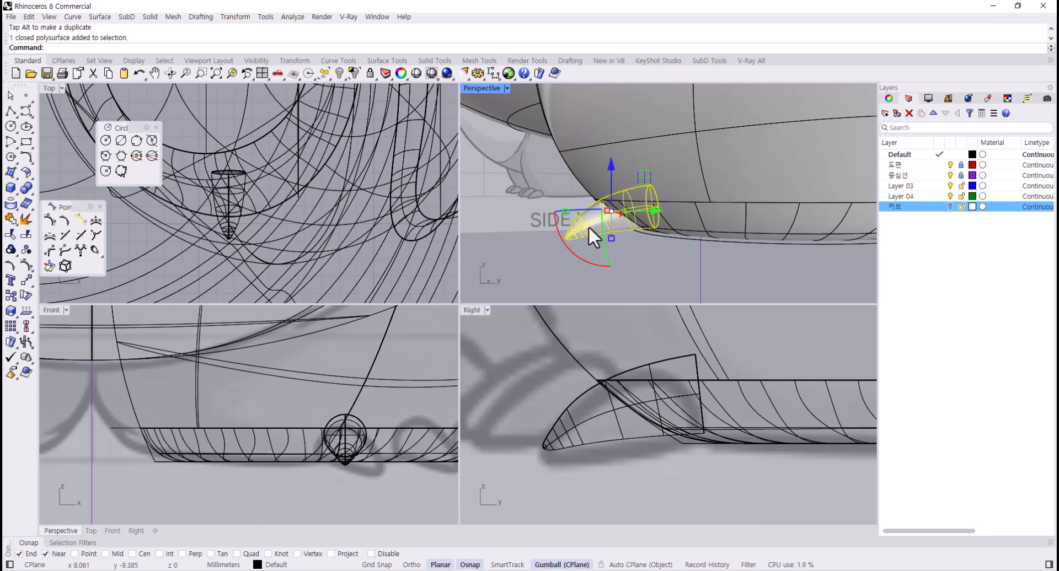
pyautogui.moveTo(664, 371); pyautogui.dragTo(651, 371)
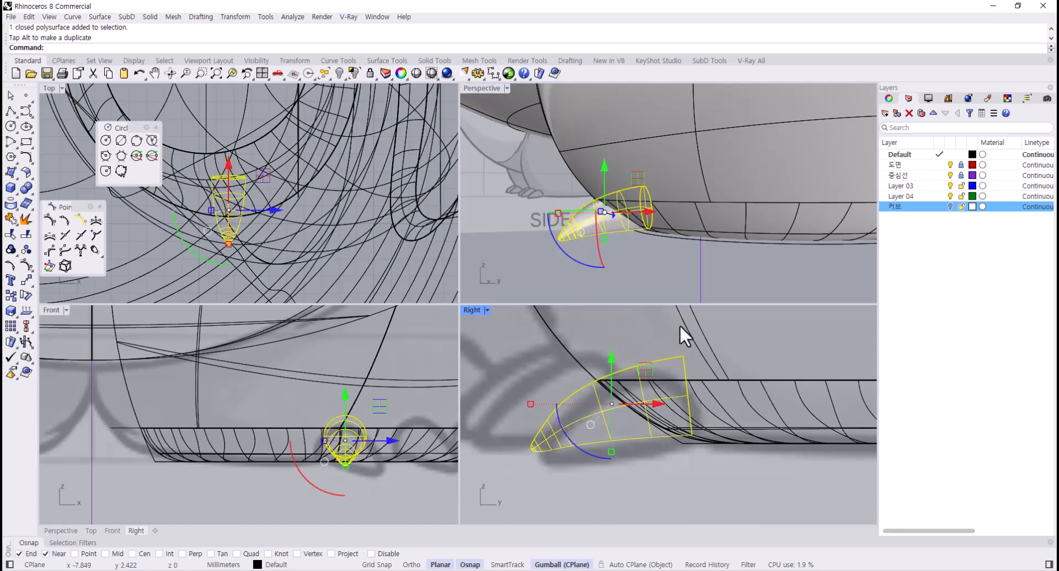
pyautogui.click(653, 269)
pyautogui.moveTo(653, 270); pyautogui.dragTo(712, 273, button='right')
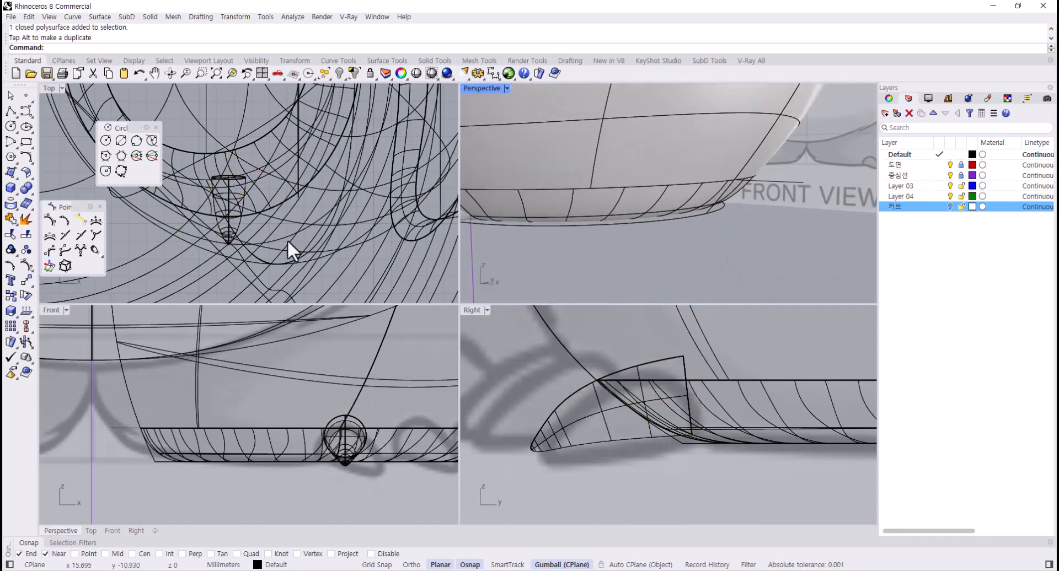
# - Duplicate the toe twice along the foot's front edge and fan the copies outward around it
pyautogui.click(237, 229)
pyautogui.scroll(-4, 242, 237)
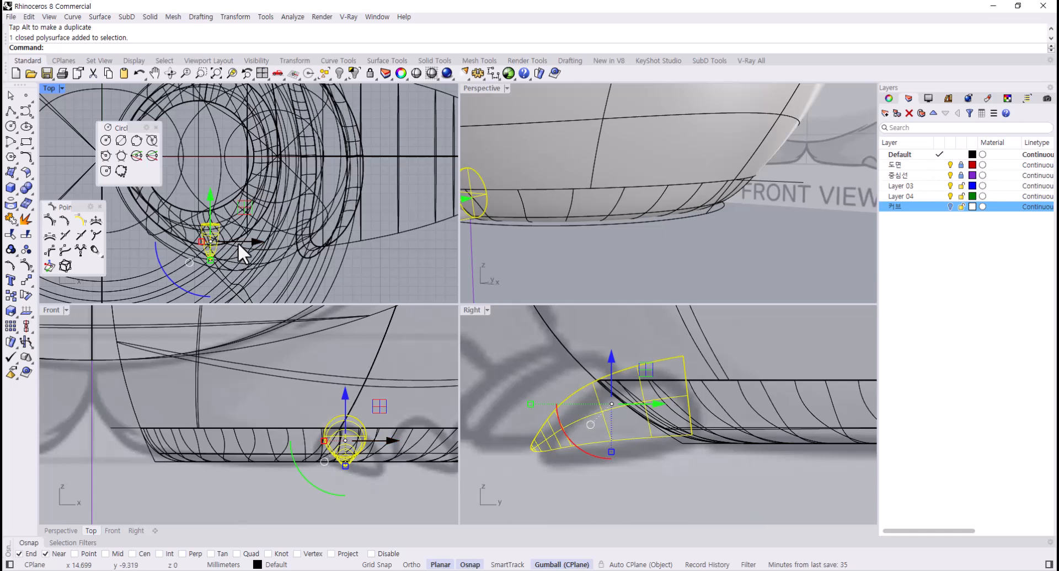
pyautogui.moveTo(237, 242); pyautogui.dragTo(267, 237)
pyautogui.scroll(2, 226, 235)
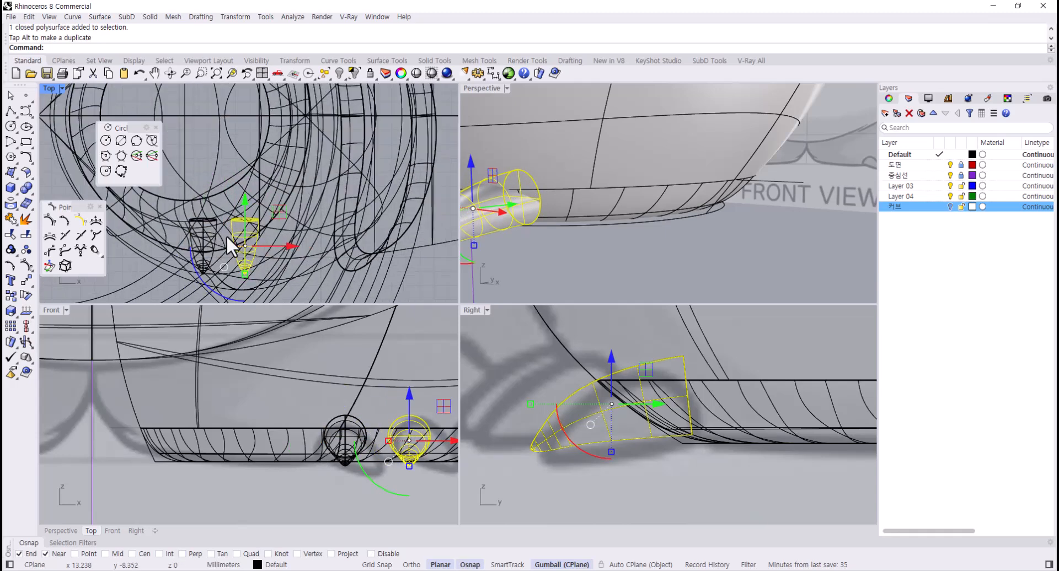
pyautogui.moveTo(224, 289); pyautogui.dragTo(326, 190)
pyautogui.click(653, 260)
pyautogui.moveTo(653, 260); pyautogui.dragTo(628, 223, button='right')
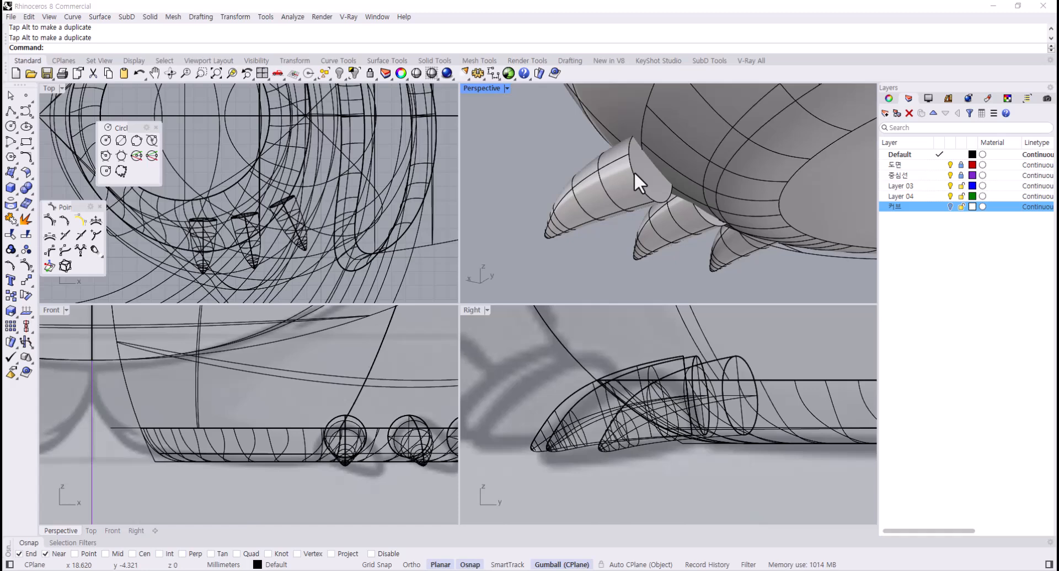
pyautogui.moveTo(633, 171); pyautogui.dragTo(756, 123, button='right')
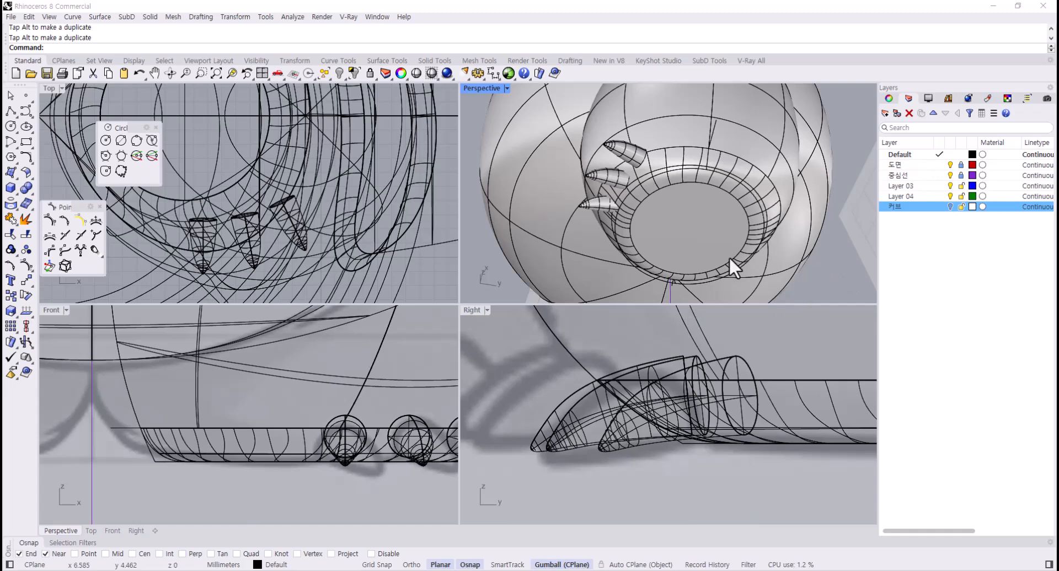
# - Undo the toe copies, moves, cap, curve deletion and sweep, back to the toe's rail curves and circle
pyautogui.moveTo(729, 256); pyautogui.dragTo(625, 224, button='right')
pyautogui.scroll(5, 614, 207)
pyautogui.hotkey('ctrl', 'z')
pyautogui.hotkey('ctrl', 'z')
pyautogui.hotkey('ctrl', 'z')
pyautogui.hotkey('ctrl', 'z')
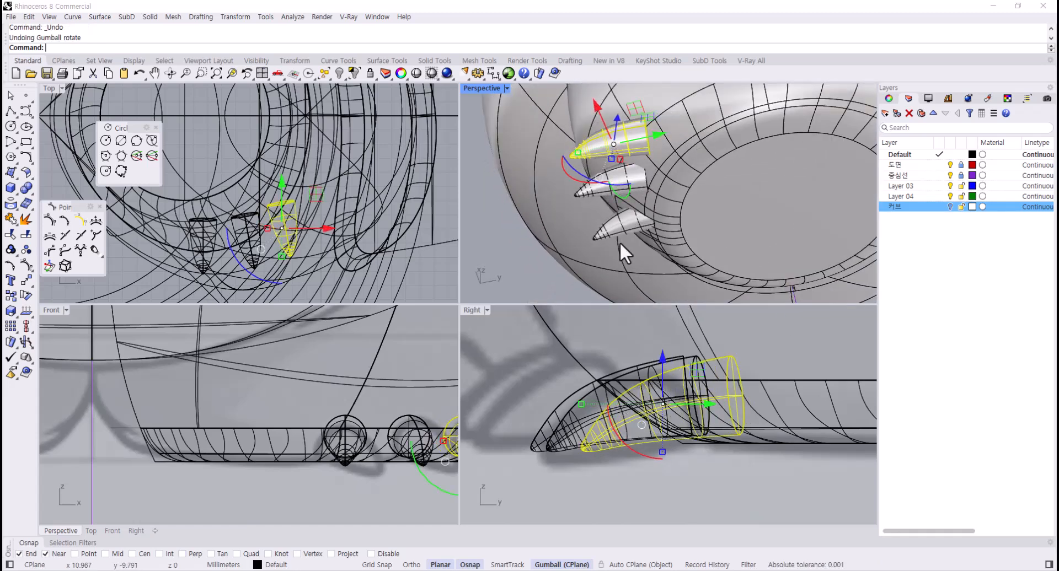
pyautogui.hotkey('ctrl', 'z')
pyautogui.hotkey('ctrl', 'z')
pyautogui.hotkey('ctrl', 'z')
pyautogui.hotkey('ctrl', 'z')
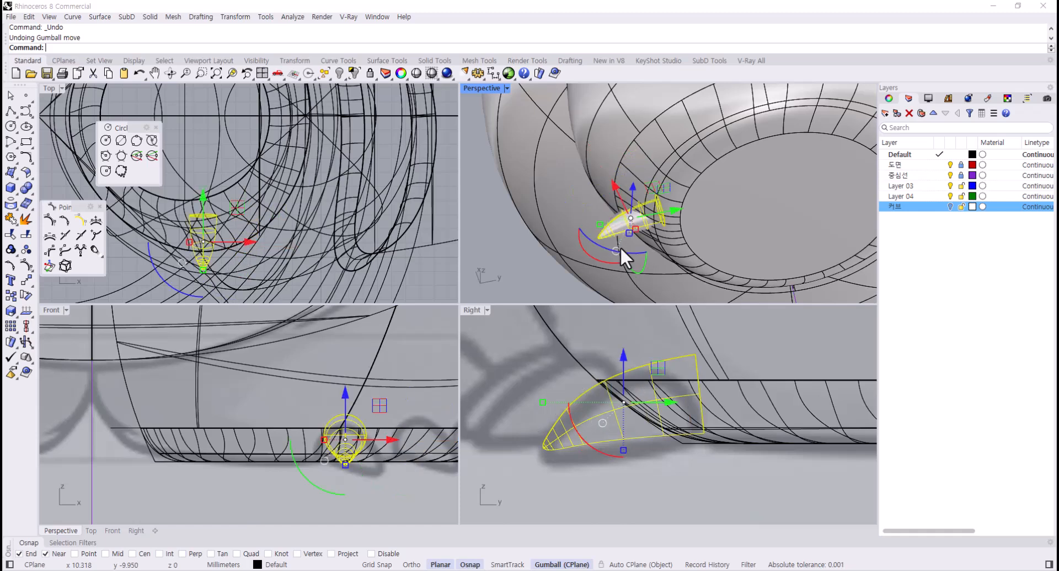
pyautogui.hotkey('ctrl', 'z')
pyautogui.hotkey('ctrl', 'z')
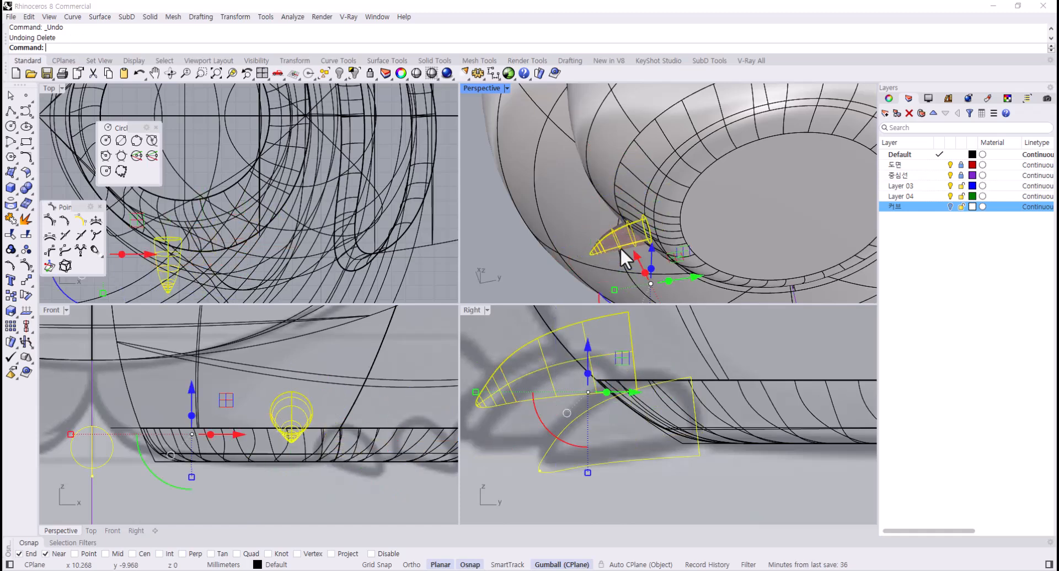
pyautogui.moveTo(555, 399); pyautogui.dragTo(524, 421, button='right')
pyautogui.hotkey('ctrl', 'z')
pyautogui.hotkey('ctrl', 'z')
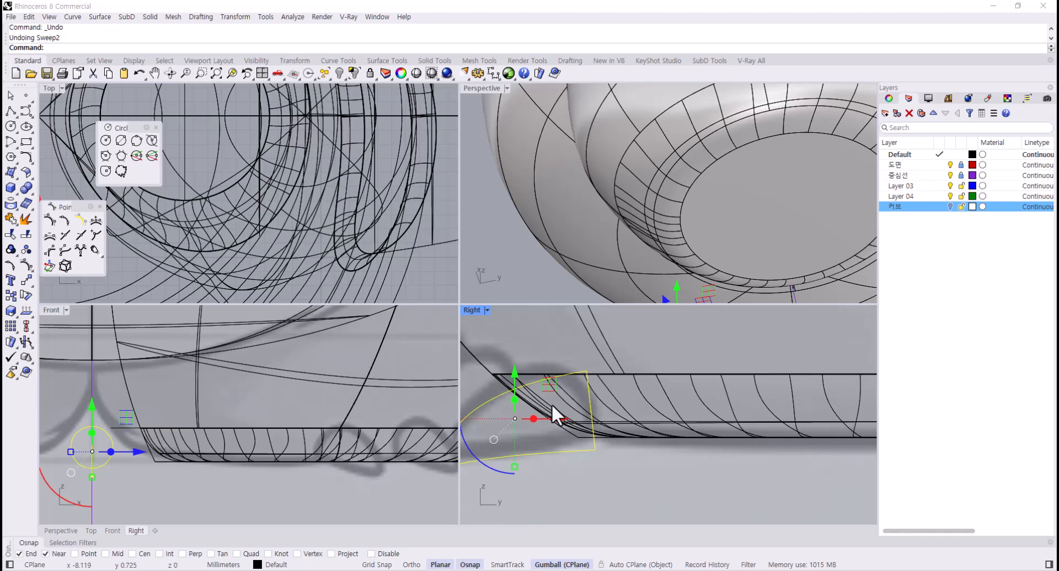
# - Turn on the toe curves' control points and move the circle and the rails' rear end points back to lengthen the toe
pyautogui.moveTo(594, 410); pyautogui.dragTo(637, 402, button='right')
pyautogui.press('F10')
pyautogui.moveTo(617, 356); pyautogui.dragTo(673, 475)
pyautogui.scroll(-2, 664, 409)
pyautogui.moveTo(671, 378); pyautogui.dragTo(728, 373)
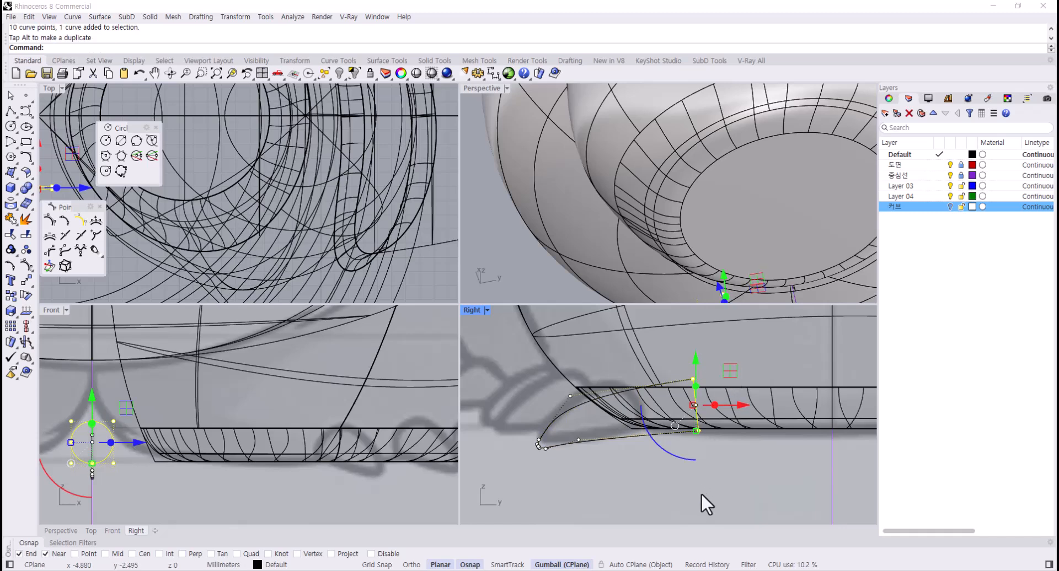
# - Raise the middle control point of the upper rail curve and shift it slightly back
pyautogui.click(700, 493)
pyautogui.click(570, 396)
pyautogui.moveTo(604, 368); pyautogui.dragTo(615, 357)
pyautogui.click(697, 456)
pyautogui.scroll(2, 662, 455)
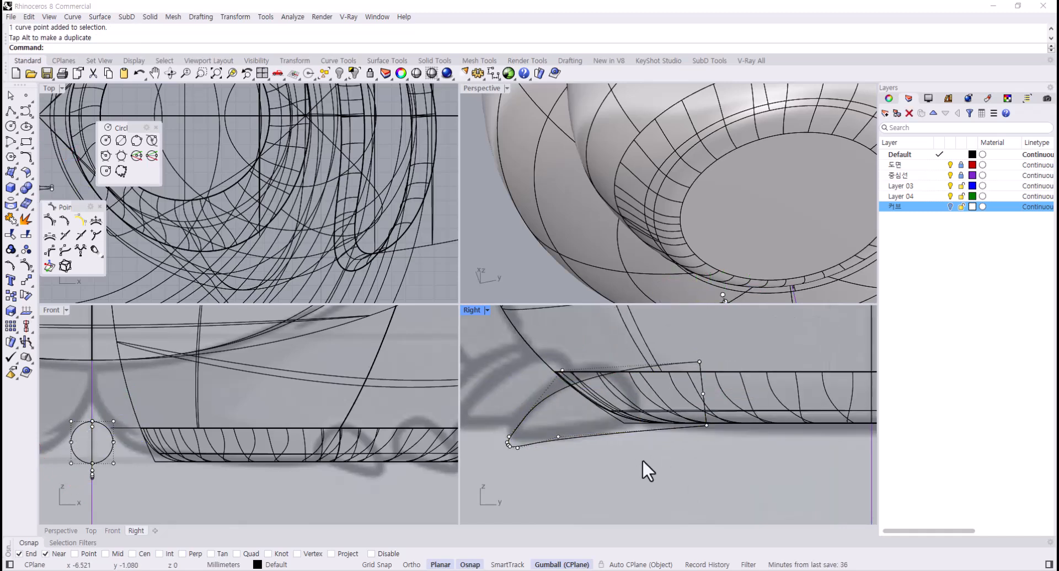
# - Refine the upper rail's curvature with its control point near the tip and its middle point, and turn the control points off
pyautogui.moveTo(634, 457); pyautogui.dragTo(653, 448, button='right')
pyautogui.scroll(8, 529, 419)
pyautogui.moveTo(543, 440); pyautogui.dragTo(545, 441)
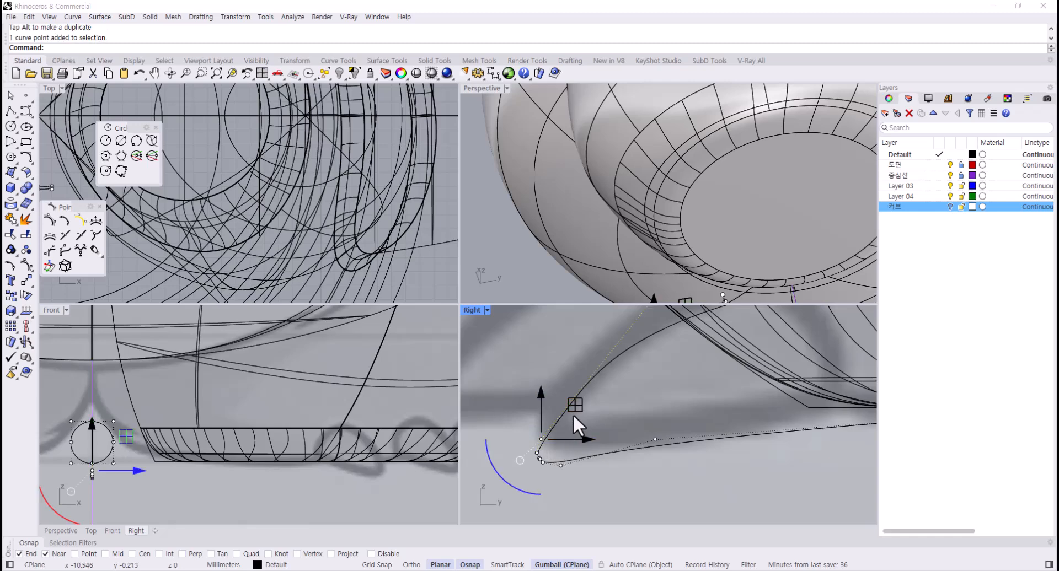
pyautogui.scroll(-1, 568, 408)
pyautogui.moveTo(587, 408); pyautogui.dragTo(540, 455, button='right')
pyautogui.scroll(-2, 540, 455)
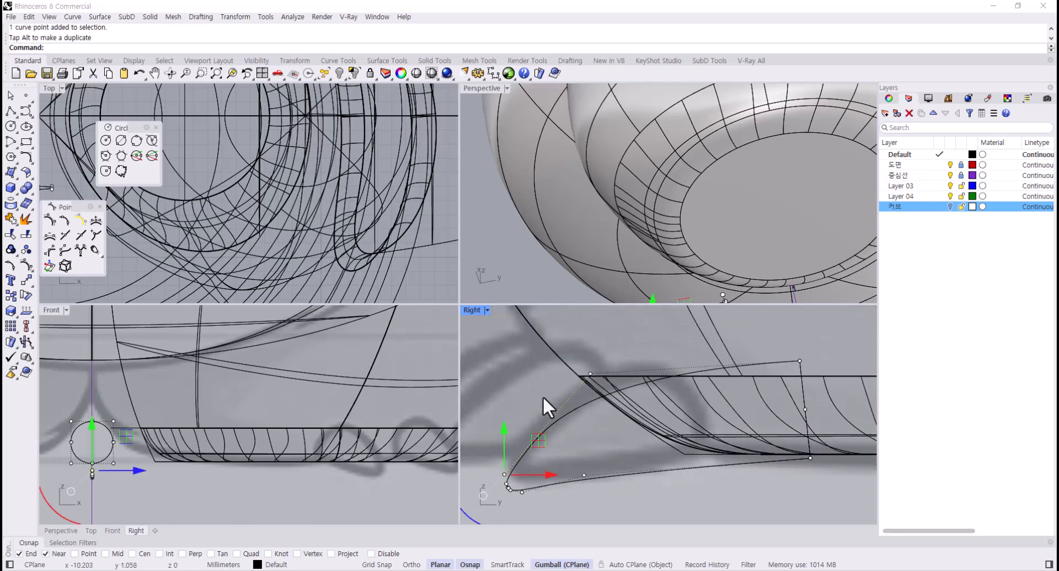
pyautogui.moveTo(543, 396); pyautogui.dragTo(639, 346)
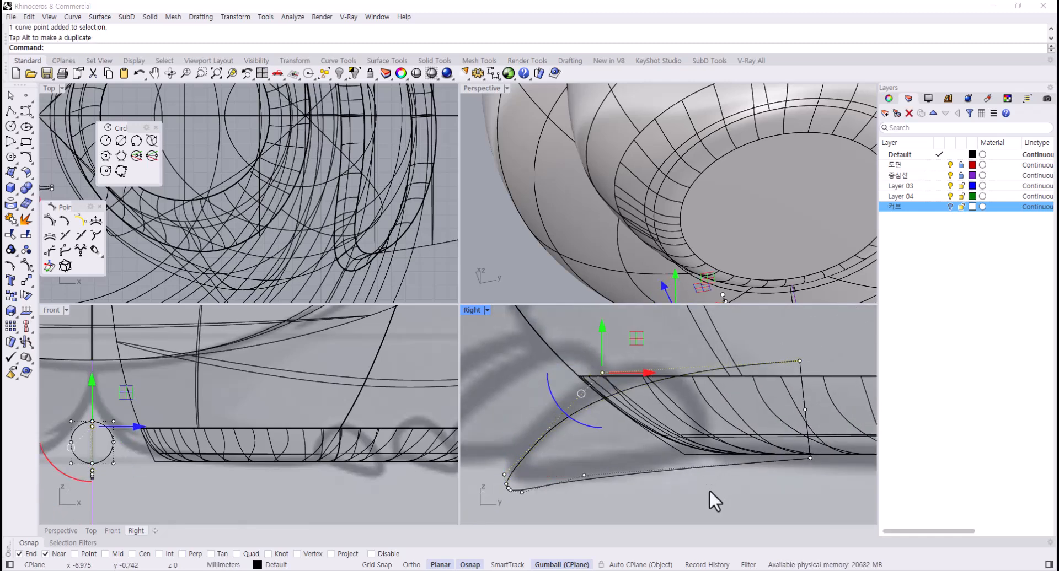
pyautogui.moveTo(707, 495); pyautogui.dragTo(690, 493, button='right')
pyautogui.rightClick(690, 493)
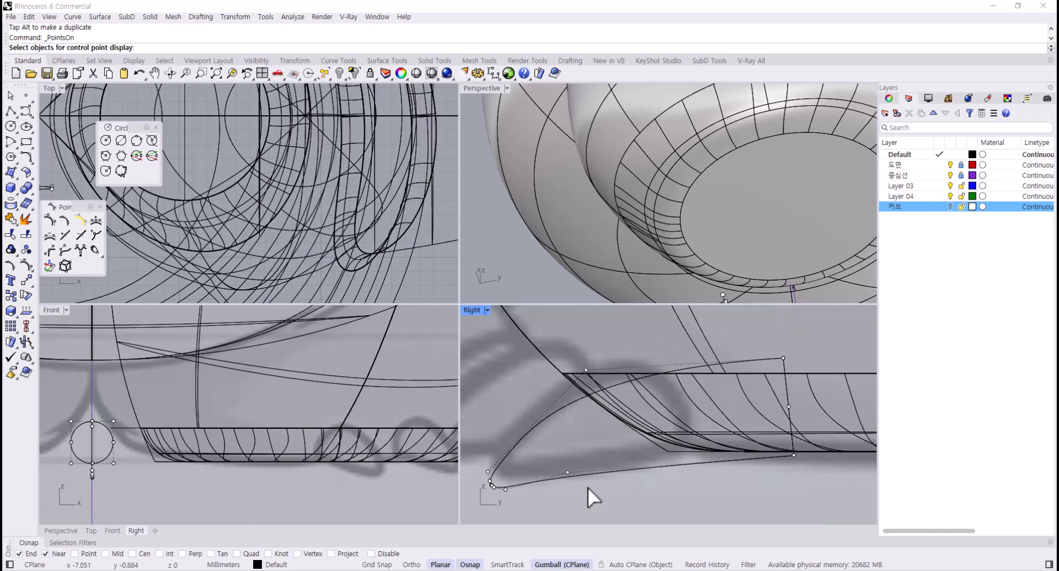
pyautogui.press('F11')
# - Sweep the lengthened toe with Sweep2 along the lower and upper rails, using the tip point and the circle as cross sections
pyautogui.write('Sweep2')
pyautogui.press('Return')
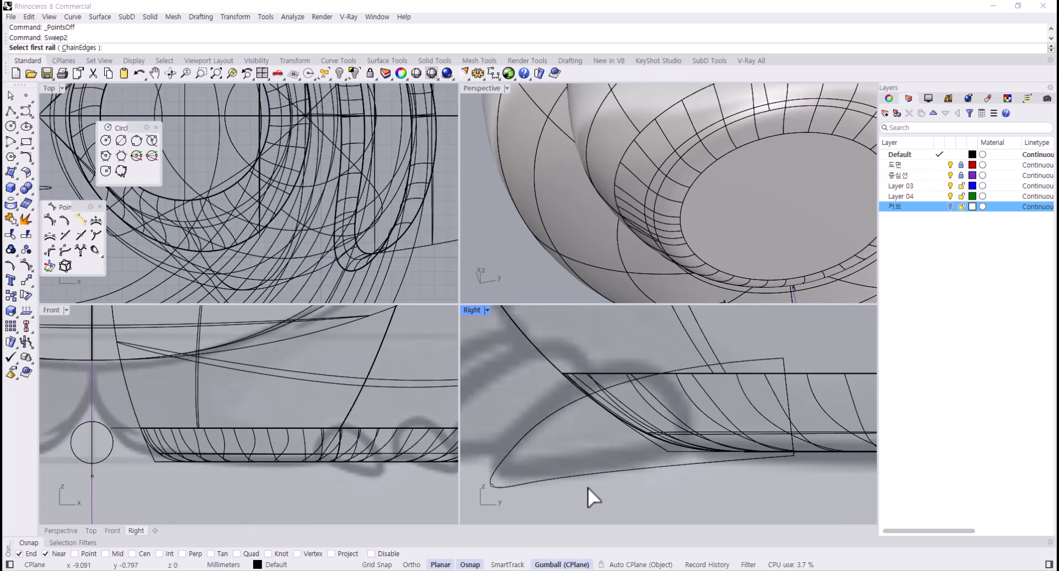
pyautogui.click(591, 476)
pyautogui.click(515, 449)
pyautogui.click(492, 485)
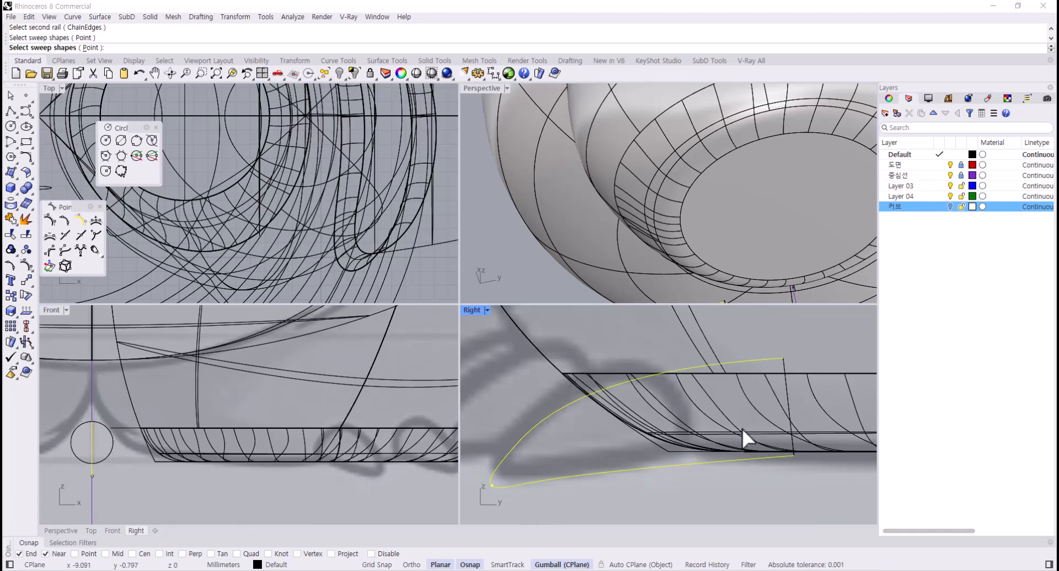
pyautogui.click(780, 392)
pyautogui.press('Return')
pyautogui.press('Return')
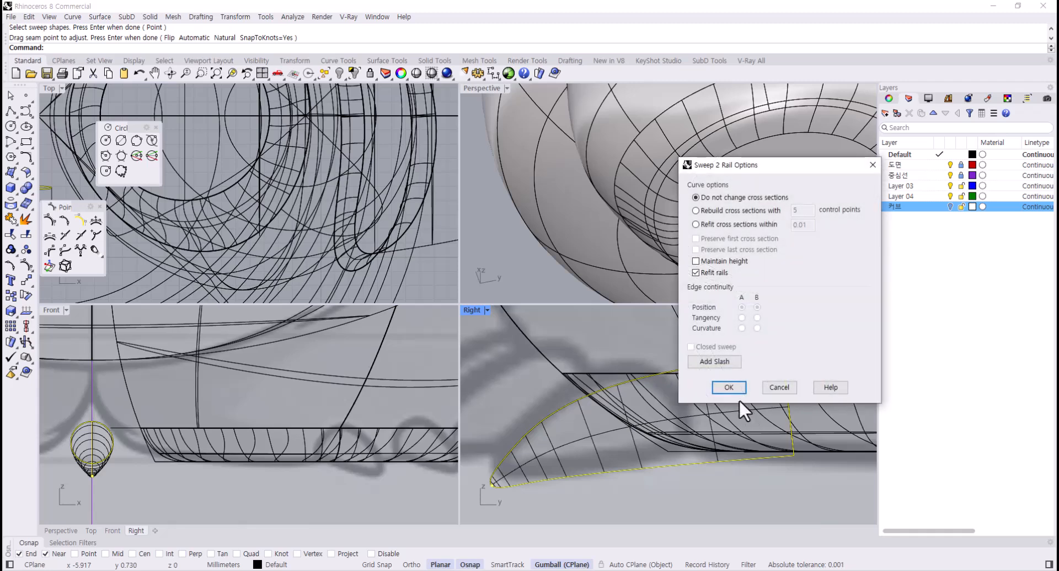
pyautogui.scroll(-8, 679, 243)
# - Move the swept toe surface sideways onto the foot and delete the leftover rail curves, circle and tip point
pyautogui.click(572, 442)
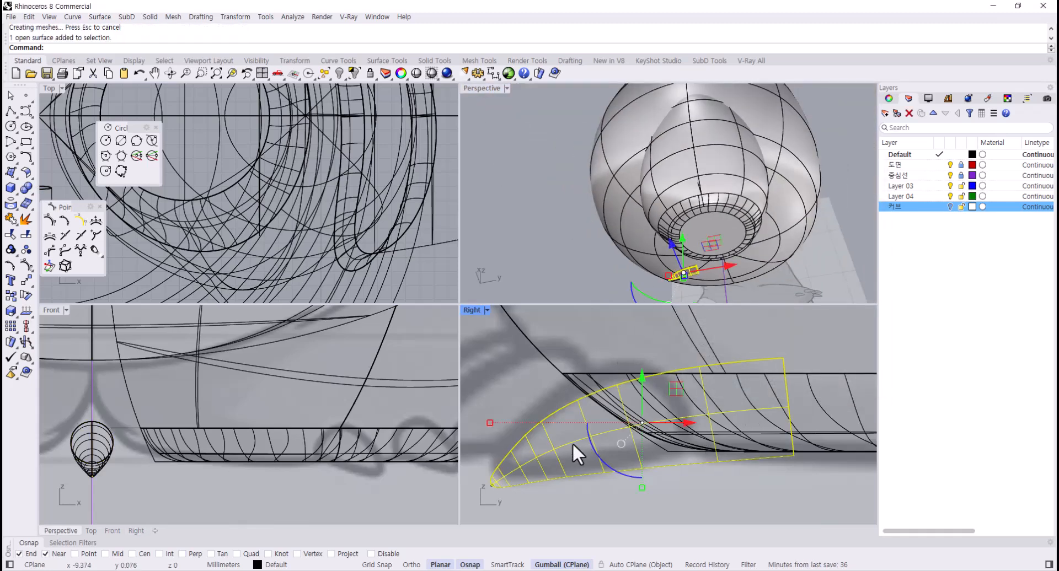
pyautogui.scroll(-8, 256, 408)
pyautogui.moveTo(256, 408); pyautogui.dragTo(300, 357, button='right')
pyautogui.moveTo(266, 379); pyautogui.dragTo(333, 384)
pyautogui.moveTo(197, 412); pyautogui.dragTo(252, 361)
pyautogui.moveTo(253, 395); pyautogui.dragTo(230, 407, button='right')
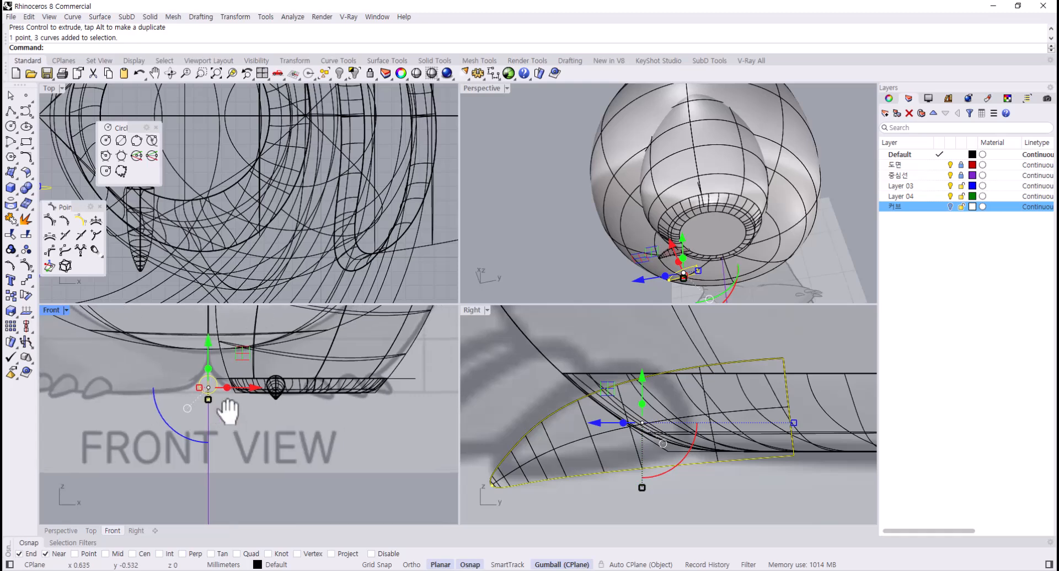
pyautogui.press('Delete')
# - Move the toe surface forward and slightly up at the foot's front edge, and cap its open end
pyautogui.click(275, 389)
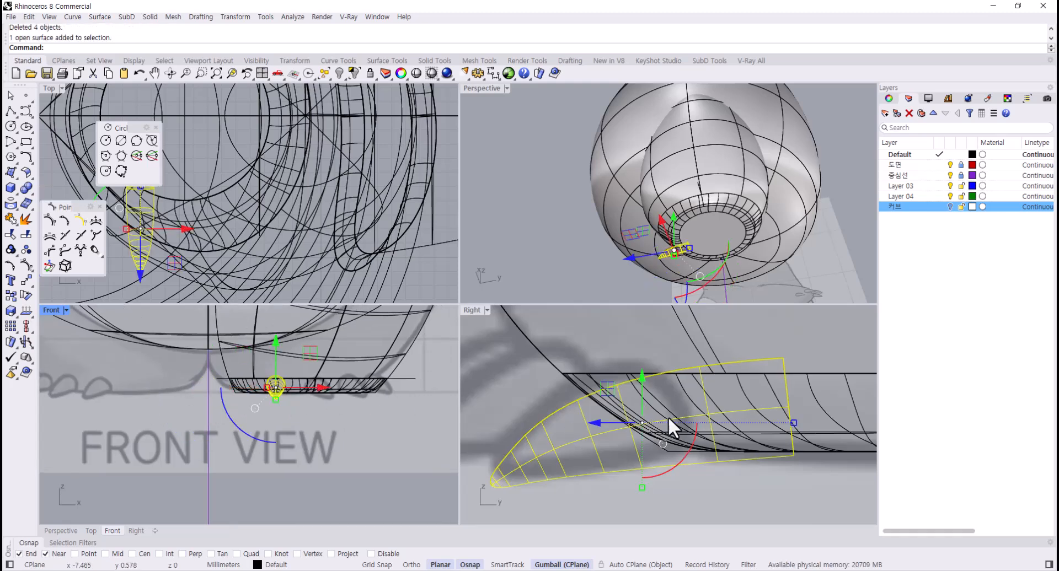
pyautogui.moveTo(609, 385); pyautogui.dragTo(568, 371)
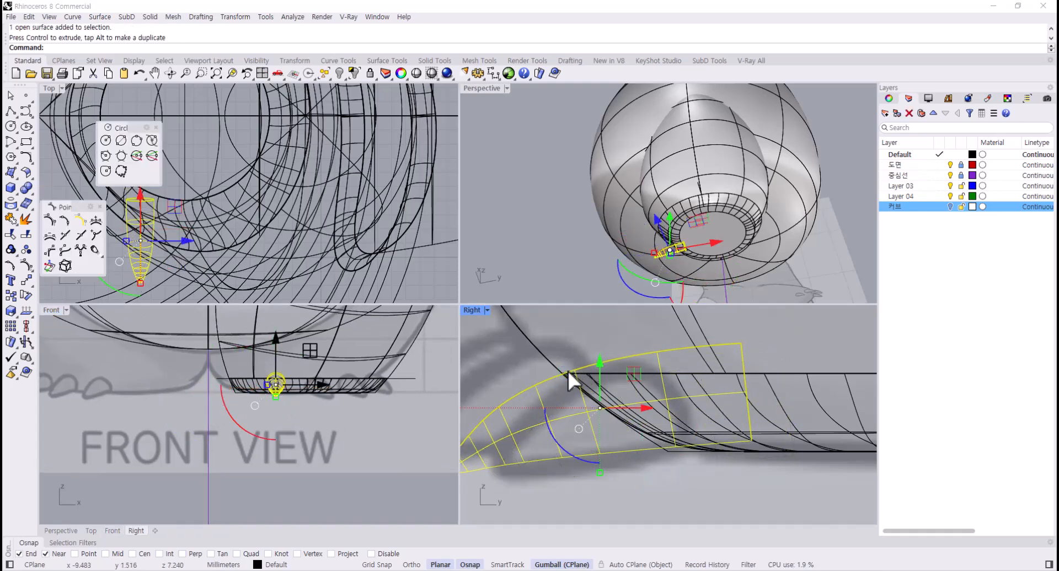
pyautogui.press('Escape')
pyautogui.moveTo(726, 247); pyautogui.dragTo(835, 90, button='right')
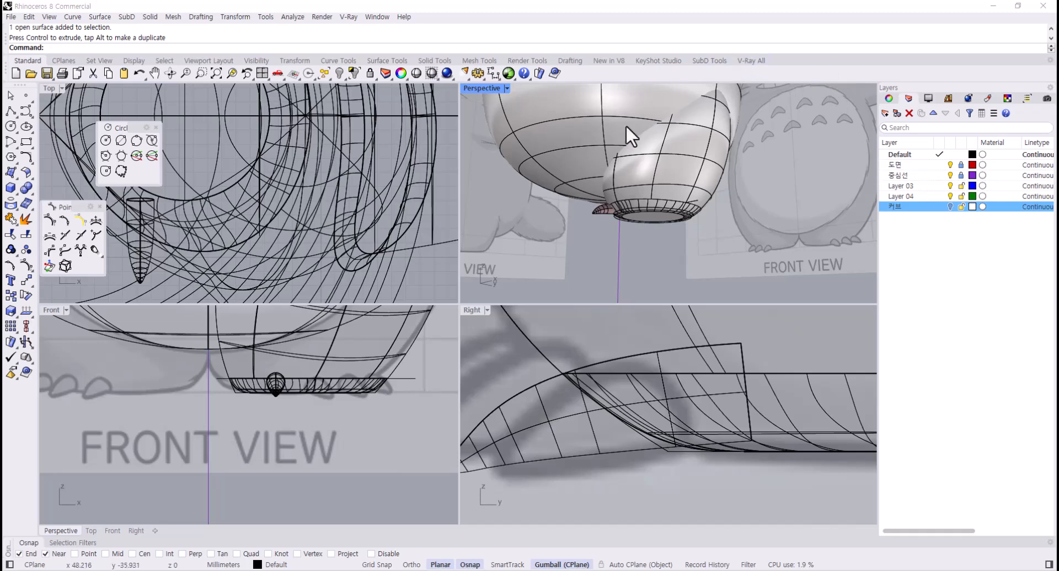
pyautogui.scroll(6, 623, 132)
pyautogui.click(609, 254)
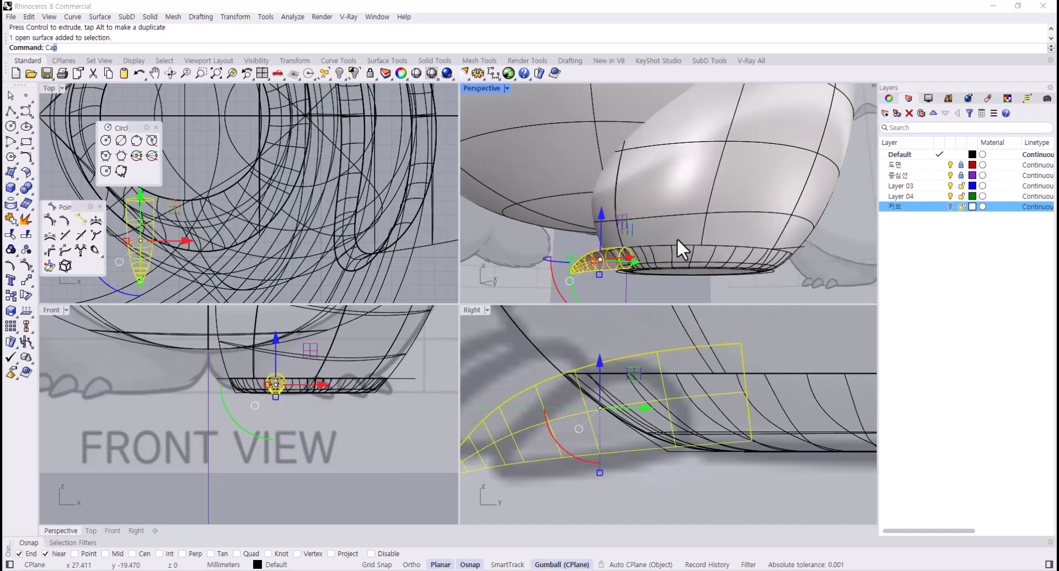
pyautogui.press('Return')
# - Reposition the capped toe outward along the foot and push it back until its rear end is embedded in the foot
pyautogui.moveTo(199, 225); pyautogui.dragTo(280, 193, button='right')
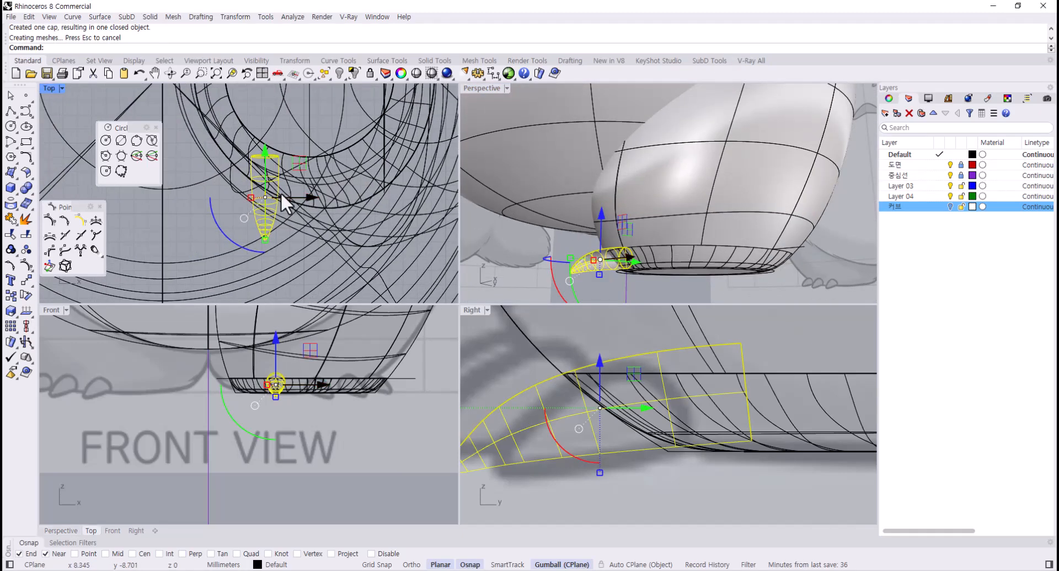
pyautogui.moveTo(303, 168); pyautogui.dragTo(333, 192)
pyautogui.moveTo(711, 238); pyautogui.dragTo(694, 175, button='right')
pyautogui.click(663, 269)
pyautogui.scroll(2, 612, 263)
pyautogui.click(612, 264)
pyautogui.click(551, 376)
pyautogui.scroll(4, 642, 180)
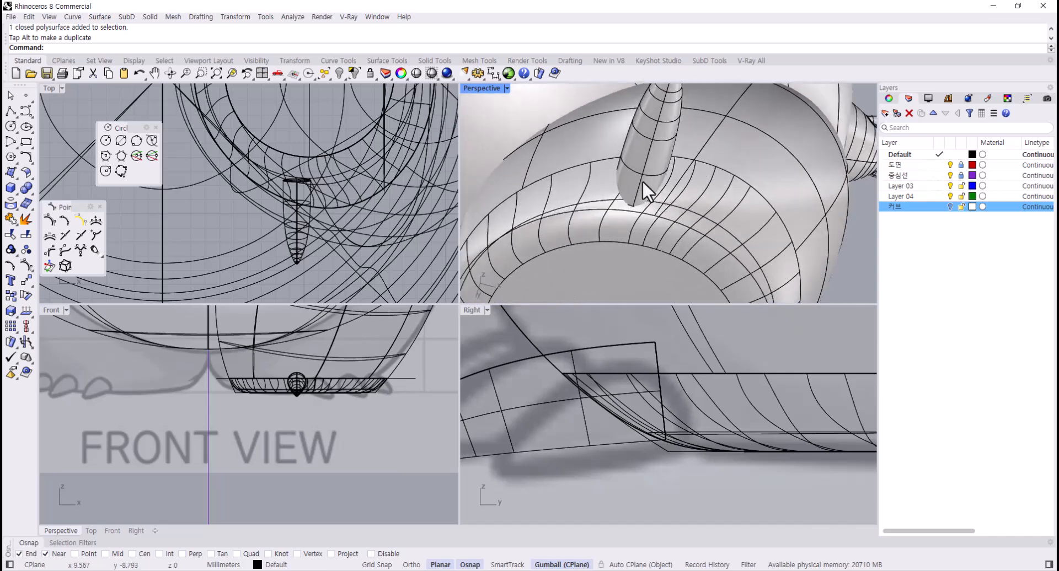
pyautogui.click(644, 177)
pyautogui.moveTo(552, 378); pyautogui.dragTo(592, 376)
pyautogui.scroll(-6, 589, 379)
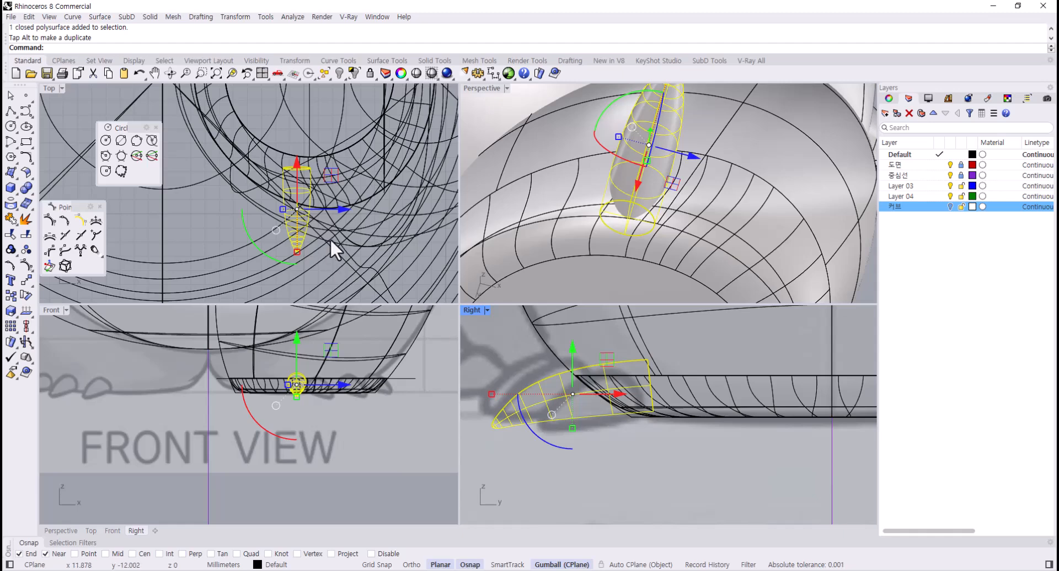
# - Duplicate the toe twice, spacing the copies side by side toward the foot's outer edge
pyautogui.moveTo(330, 214); pyautogui.dragTo(301, 229, button='right')
pyautogui.press('alt')
pyautogui.moveTo(300, 228); pyautogui.dragTo(408, 217)
pyautogui.press('alt')
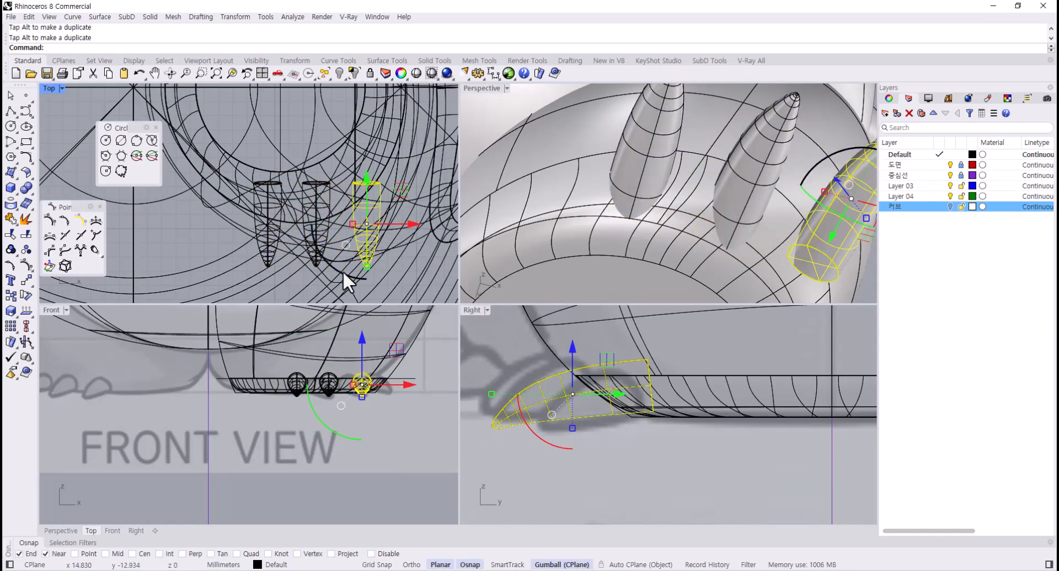
# - Rotate the middle and outer toes outward and shift them to follow the foot's rounded front edge
pyautogui.moveTo(343, 271); pyautogui.dragTo(362, 273)
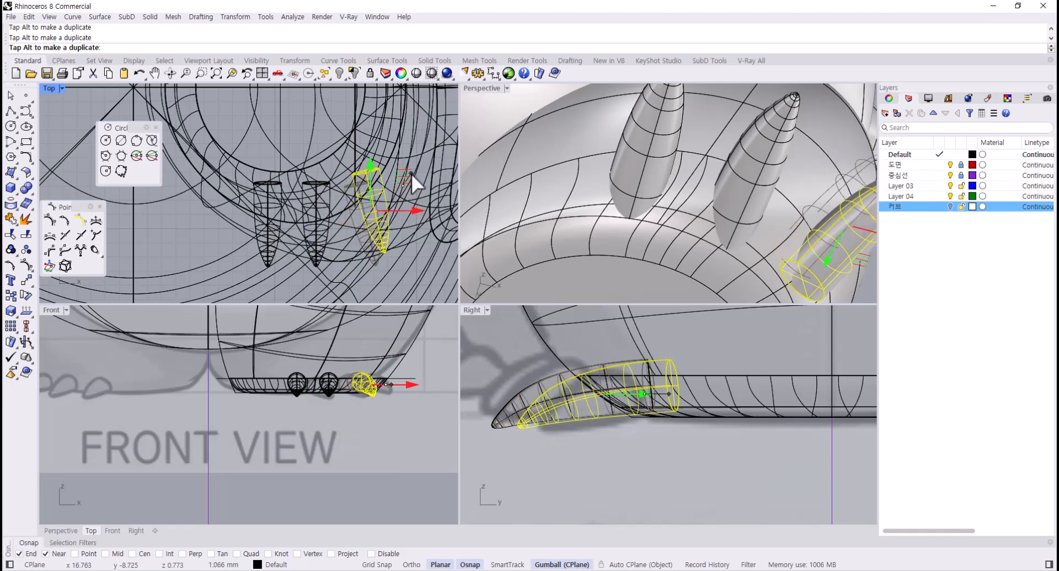
pyautogui.click(317, 253)
pyautogui.click(356, 293)
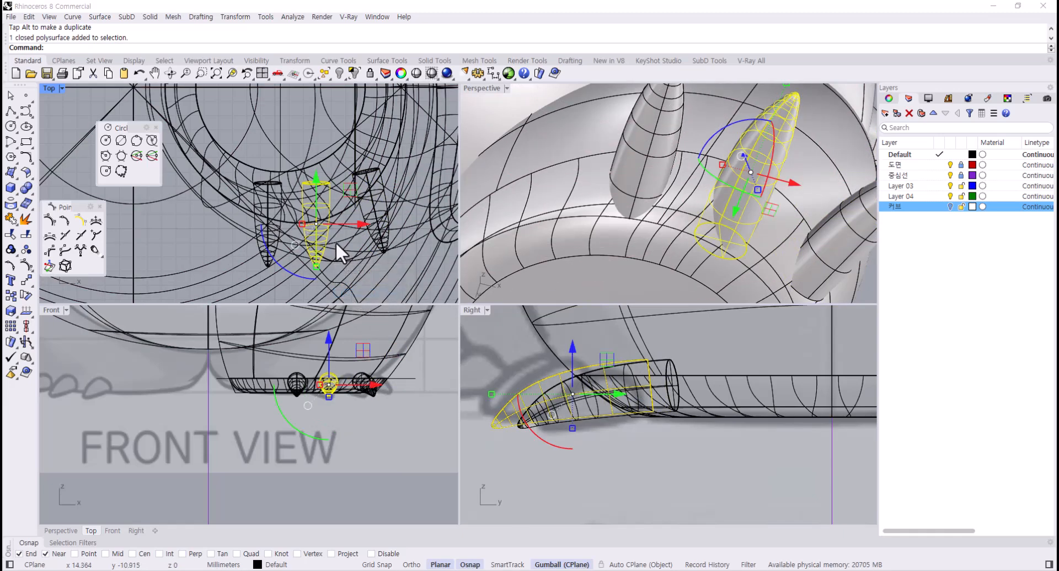
pyautogui.moveTo(348, 189); pyautogui.dragTo(355, 188)
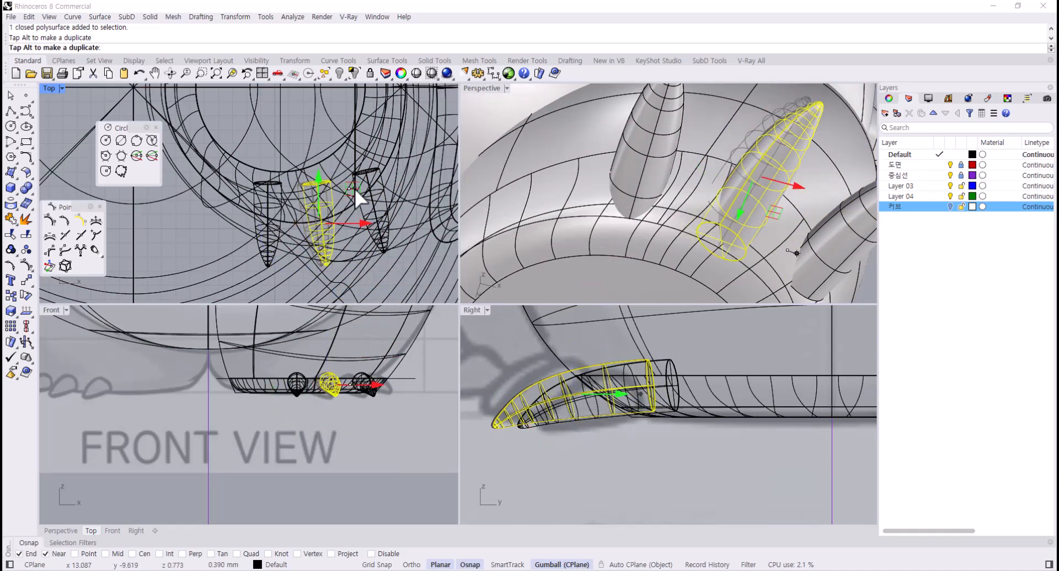
pyautogui.moveTo(715, 168); pyautogui.dragTo(795, 250, button='right')
pyautogui.press('Escape')
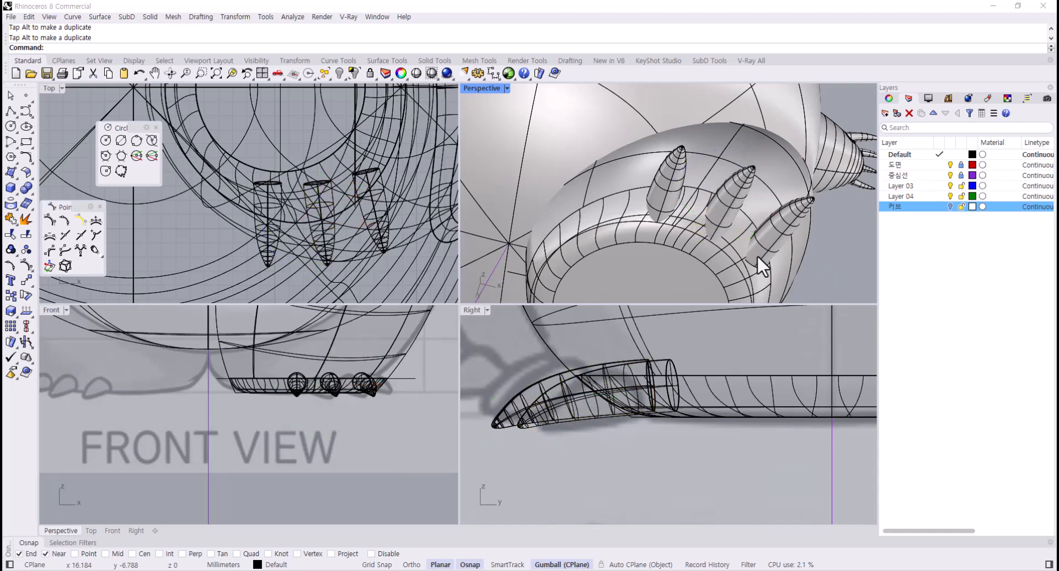
# - Move all three toes slightly back so their rear ends sit deeper in the foot
pyautogui.click(756, 256)
pyautogui.moveTo(643, 391); pyautogui.dragTo(648, 389)
pyautogui.click(824, 281)
pyautogui.moveTo(824, 271); pyautogui.dragTo(756, 170, button='right')
pyautogui.click(766, 154)
pyautogui.click(777, 136)
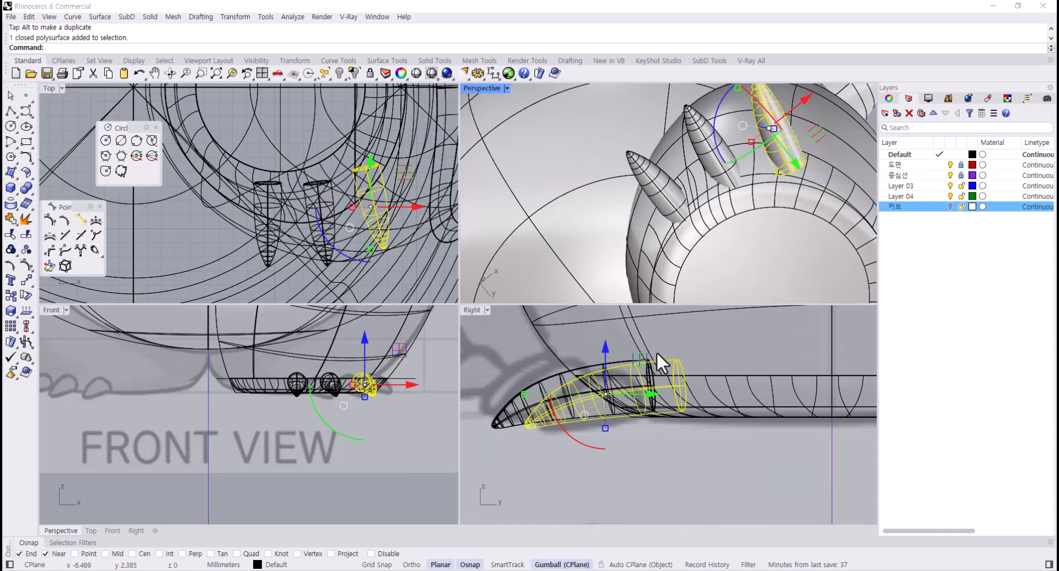
pyautogui.moveTo(550, 447); pyautogui.dragTo(506, 395)
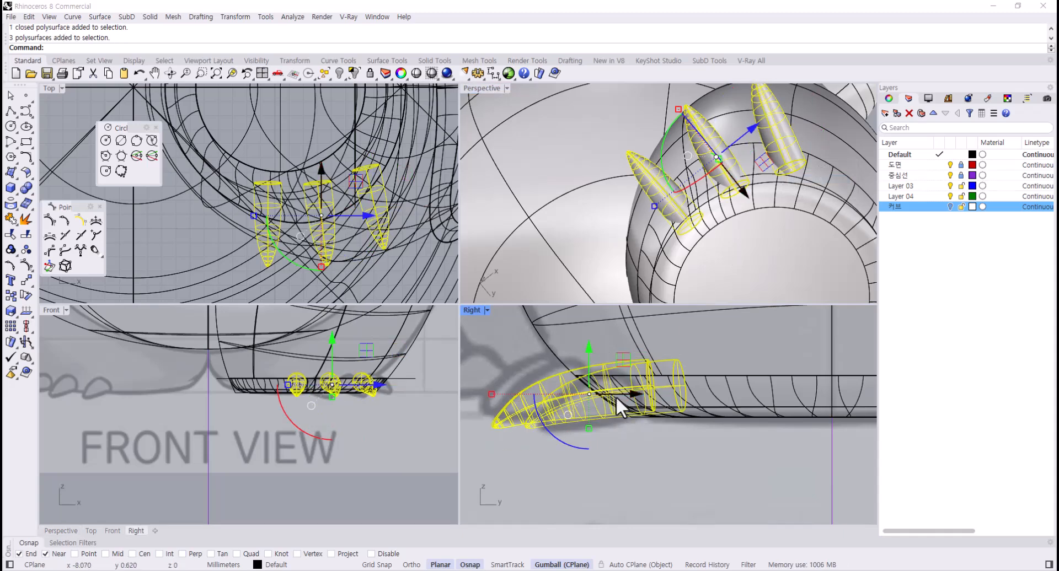
pyautogui.moveTo(616, 396); pyautogui.dragTo(623, 394)
pyautogui.click(560, 229)
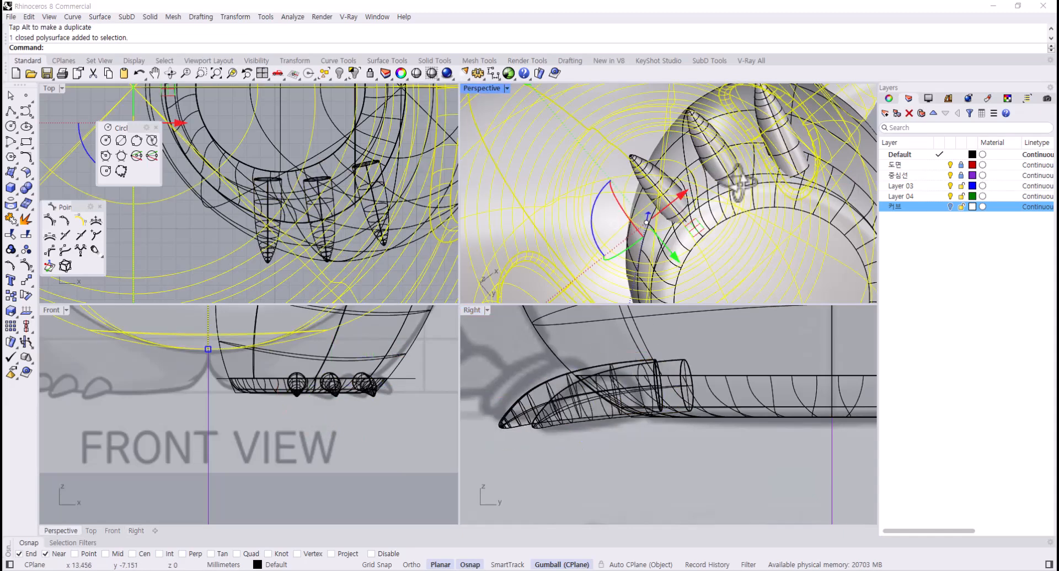
# - Raise the three toes slightly and tilt them together in side view so their tips angle further down
pyautogui.moveTo(740, 182); pyautogui.dragTo(759, 192, button='right')
pyautogui.click(743, 204)
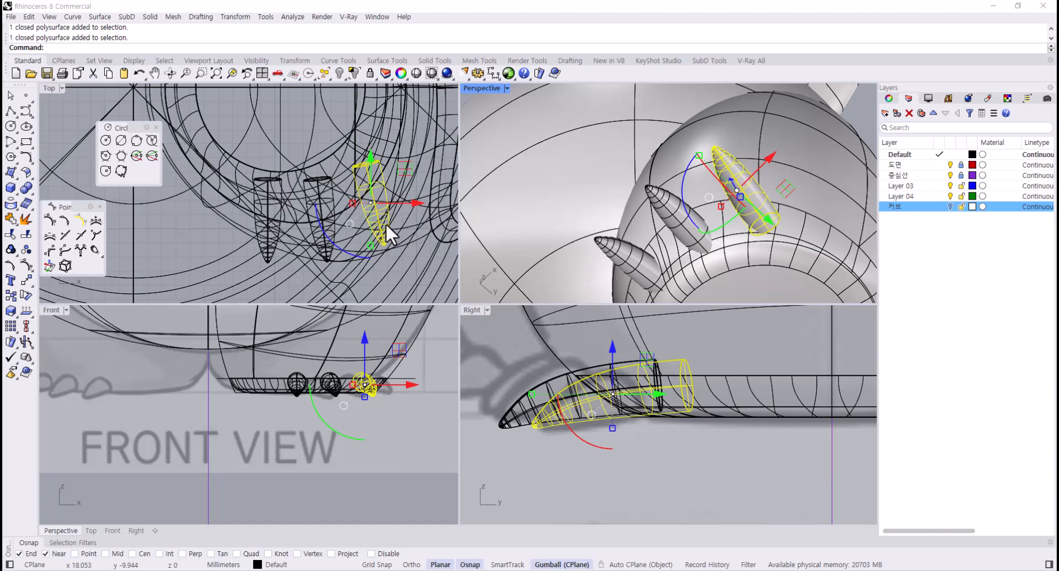
pyautogui.scroll(2, 640, 411)
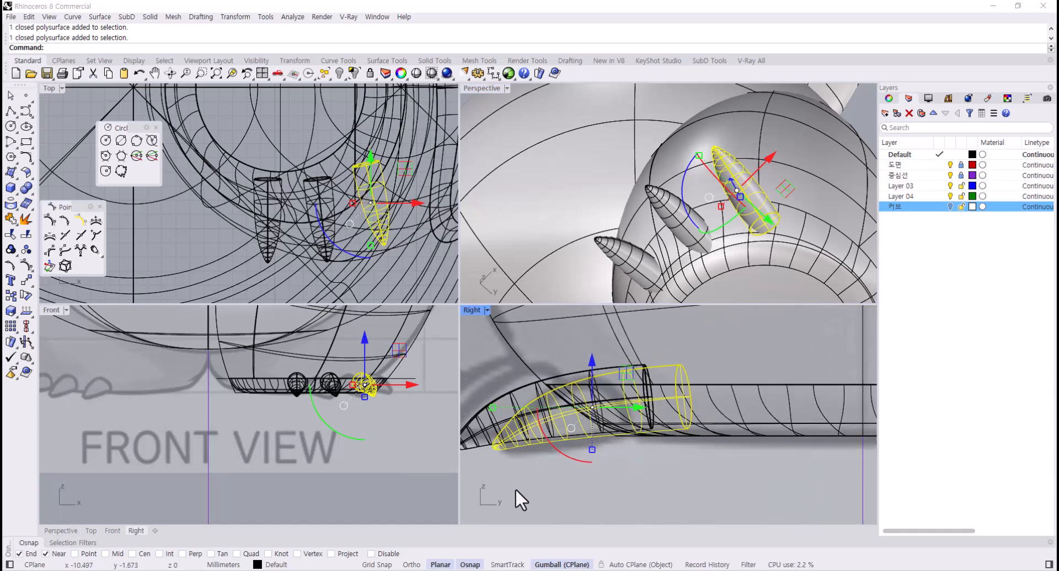
pyautogui.moveTo(515, 489); pyautogui.dragTo(483, 415)
pyautogui.moveTo(573, 369); pyautogui.dragTo(558, 396)
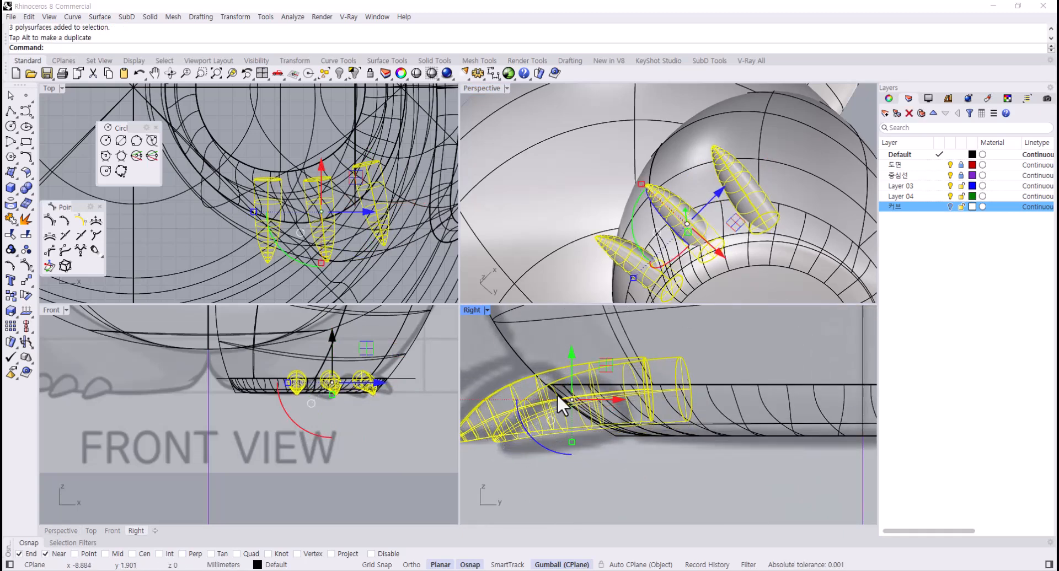
pyautogui.moveTo(547, 445); pyautogui.dragTo(614, 396)
pyautogui.click(590, 182)
# - Rotate the outer and middle toes further outward in plan view so they fan around the foot
pyautogui.scroll(-8, 591, 182)
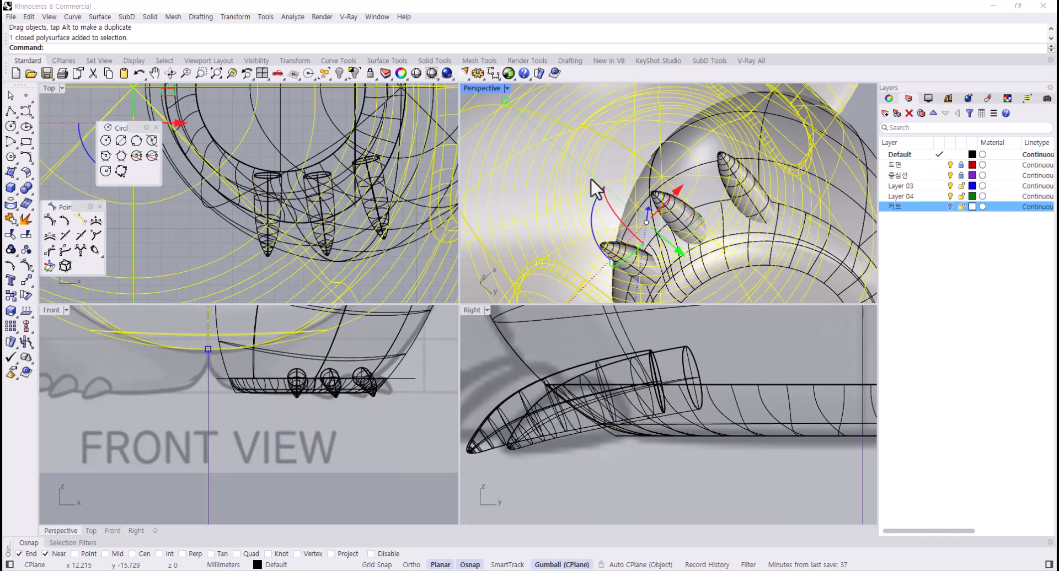
pyautogui.keyDown('shift'); pyautogui.moveTo(587, 194); pyautogui.dragTo(676, 193, button='right'); pyautogui.keyUp('shift')
pyautogui.press('Escape')
pyautogui.scroll(-3, 656, 224)
pyautogui.scroll(3, 677, 168)
pyautogui.scroll(9, 675, 192)
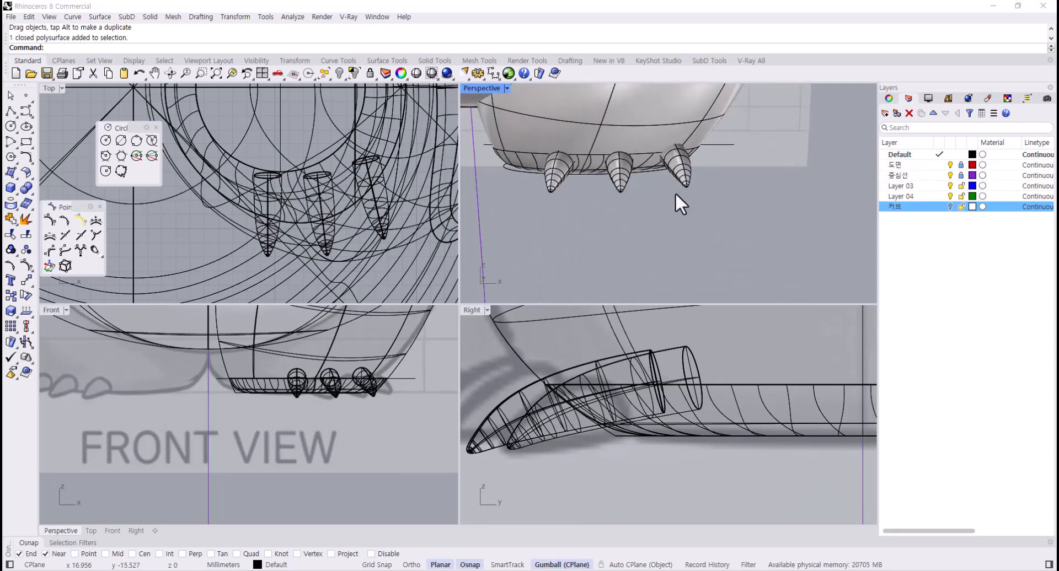
pyautogui.moveTo(387, 218); pyautogui.dragTo(369, 243)
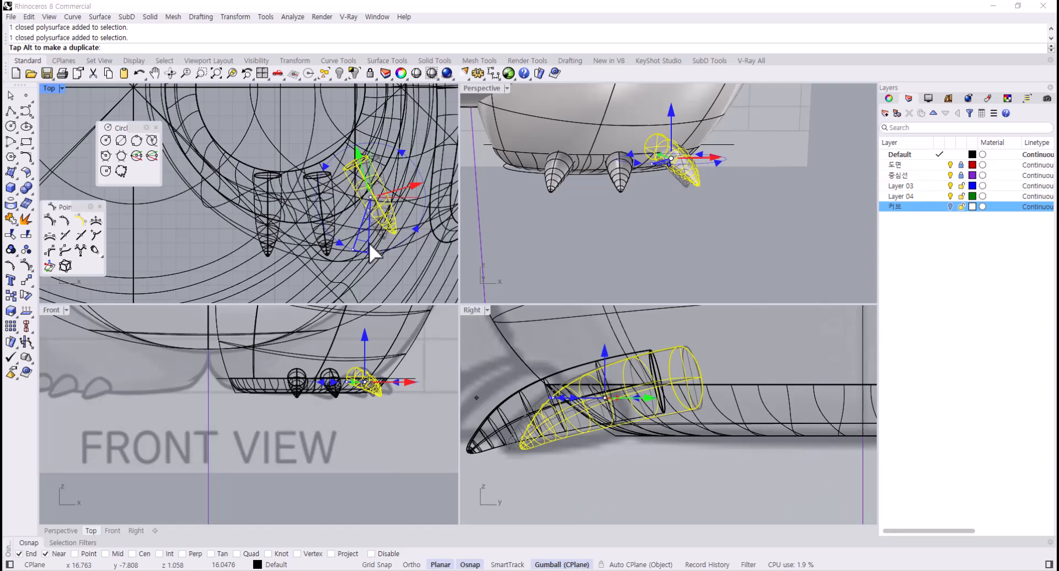
pyautogui.click(325, 241)
pyautogui.moveTo(298, 263); pyautogui.dragTo(350, 183)
# - Turn the inner toe slightly inward and adjust its position at the foot's front edge
pyautogui.click(263, 247)
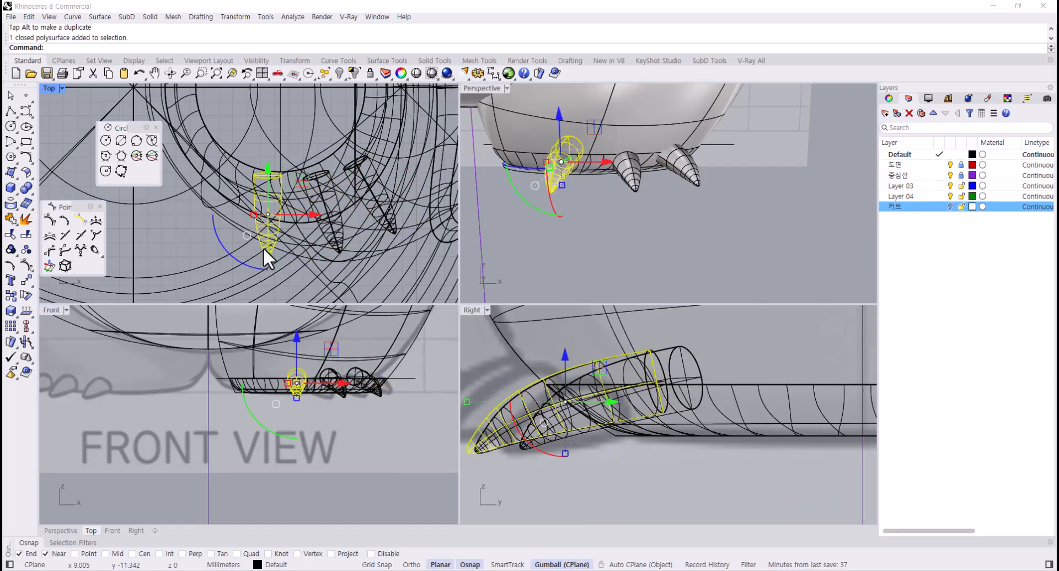
pyautogui.moveTo(238, 261); pyautogui.dragTo(531, 248)
pyautogui.click(532, 247)
pyautogui.moveTo(532, 247); pyautogui.dragTo(583, 243, button='right')
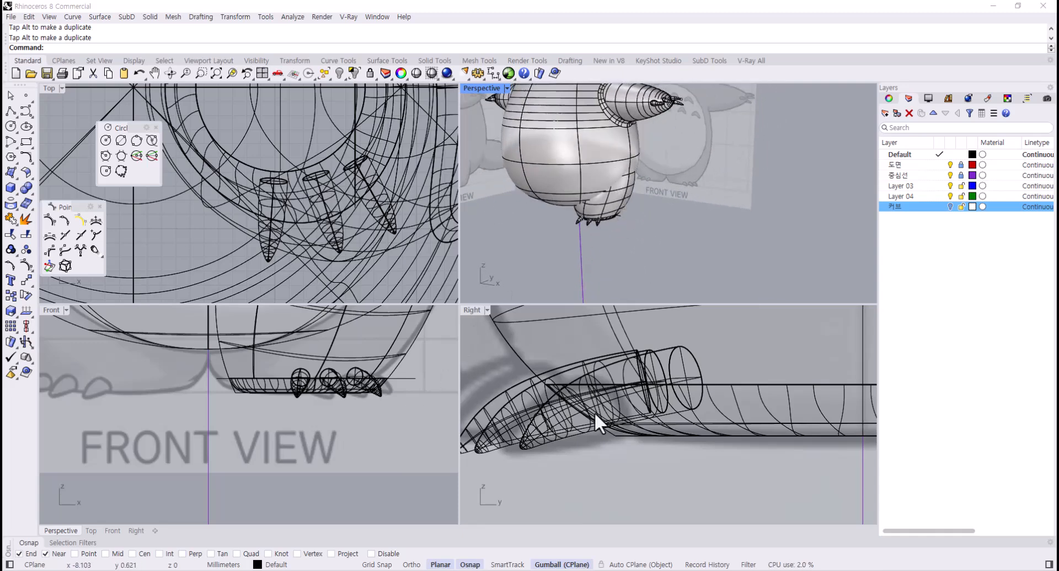
pyautogui.scroll(-5, 595, 416)
pyautogui.scroll(1, 331, 394)
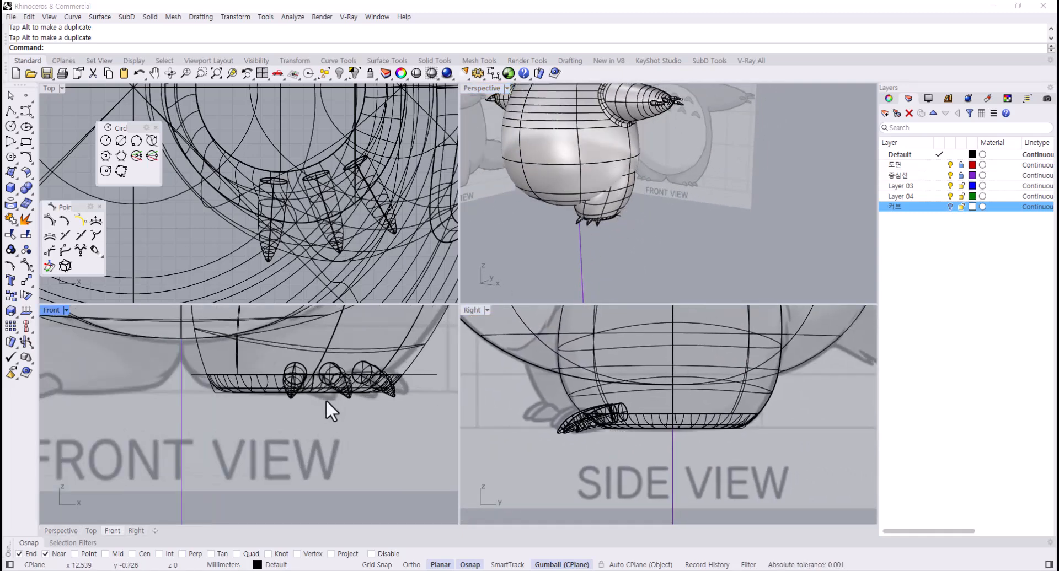
# - Shift all three toes together slightly toward the foot's outer side, following the front-view reference
pyautogui.moveTo(262, 425); pyautogui.dragTo(378, 380)
pyautogui.click(642, 253)
pyautogui.moveTo(642, 253); pyautogui.dragTo(574, 153, button='right')
pyautogui.scroll(6, 613, 240)
pyautogui.keyDown('shift'); pyautogui.moveTo(614, 240); pyautogui.dragTo(740, 234, button='right'); pyautogui.keyUp('shift')
pyautogui.scroll(12, 611, 213)
pyautogui.scroll(-16, 650, 217)
pyautogui.scroll(4, 670, 234)
# - Merge the foot and its three toes into one solid with Boolean Union
pyautogui.moveTo(744, 268); pyautogui.dragTo(580, 210)
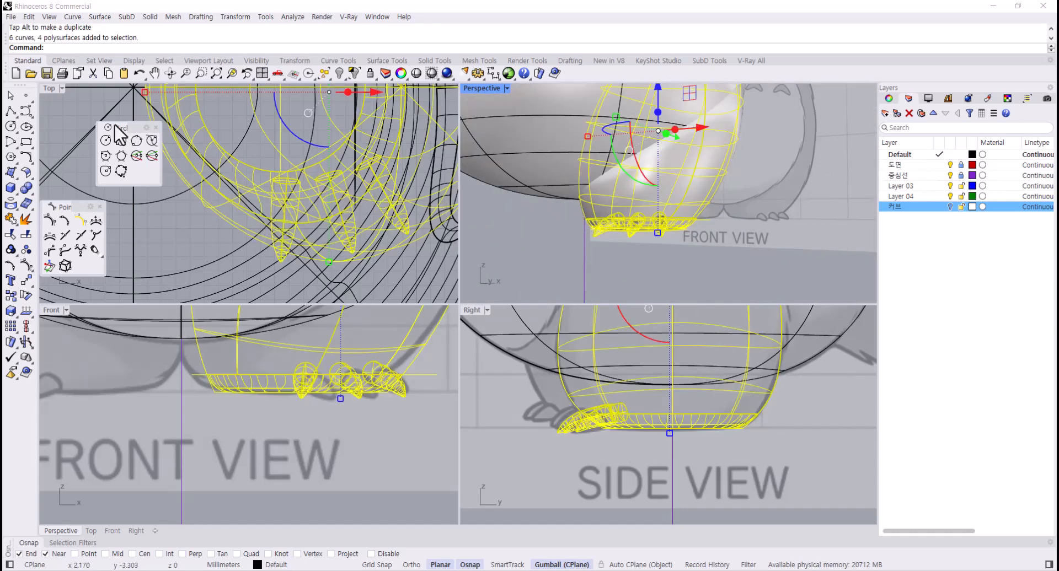
pyautogui.click(26, 188)
pyautogui.moveTo(716, 276); pyautogui.dragTo(630, 224, button='right')
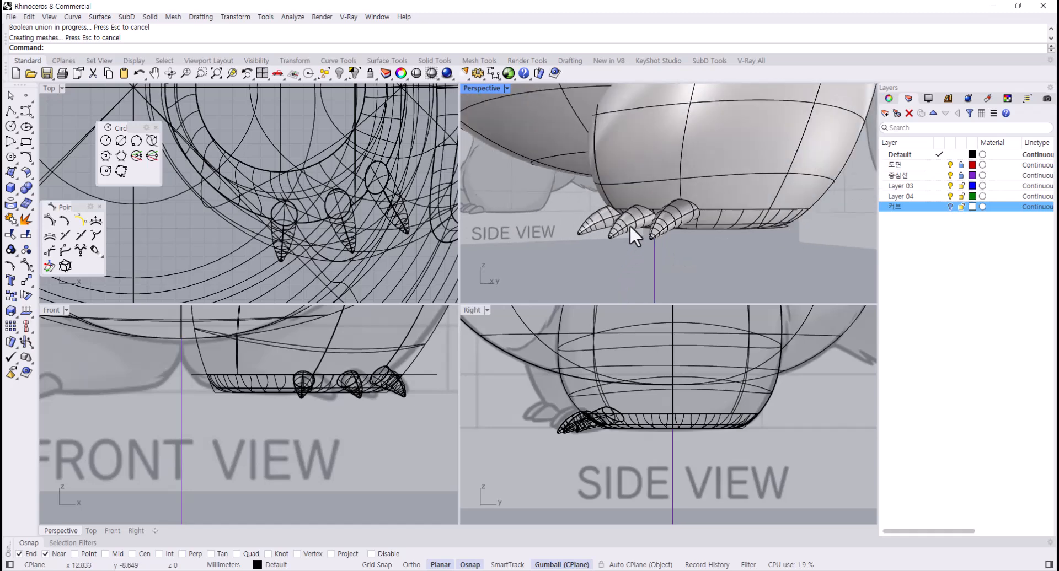
# - Fillet the edges where the three toes meet the foot with a 0.2 mm radius and inspect the blends
pyautogui.doubleClick(481, 89)
pyautogui.click(437, 61)
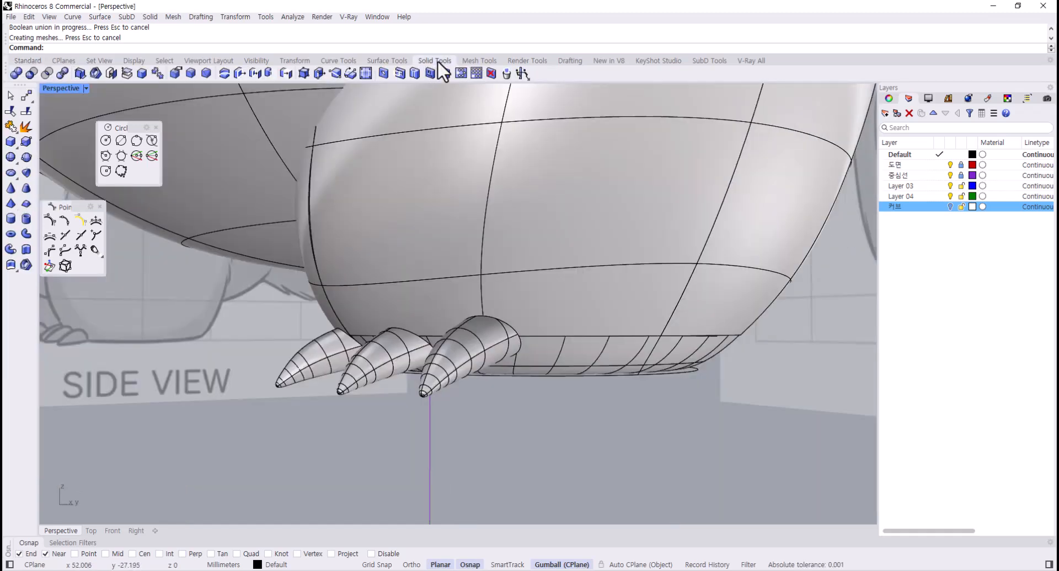
pyautogui.click(189, 72)
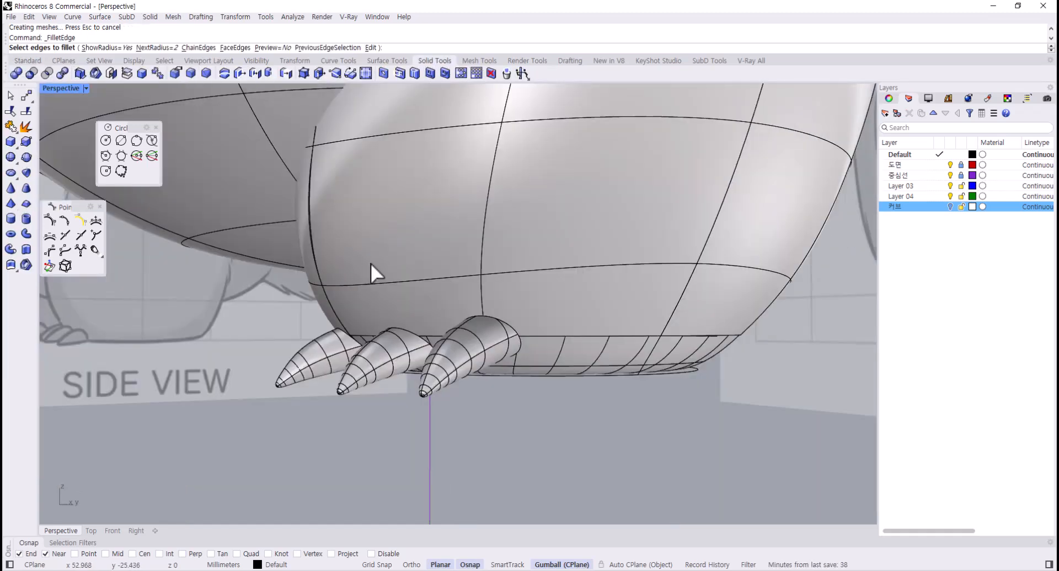
pyautogui.press('Return')
pyautogui.moveTo(284, 415); pyautogui.dragTo(545, 286)
pyautogui.press('Return')
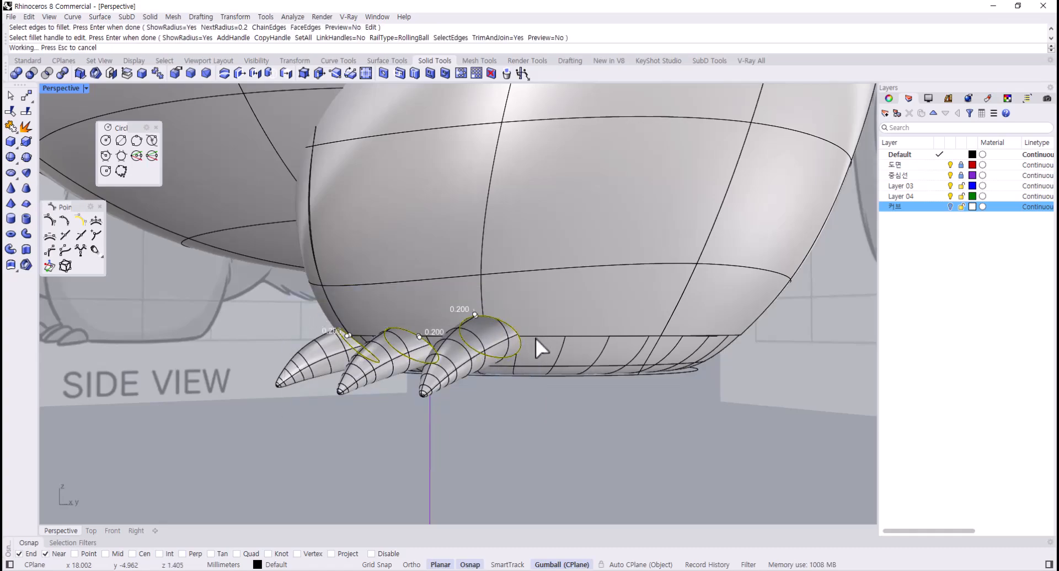
pyautogui.moveTo(535, 338); pyautogui.dragTo(519, 374, button='right')
pyautogui.scroll(-15, 519, 373)
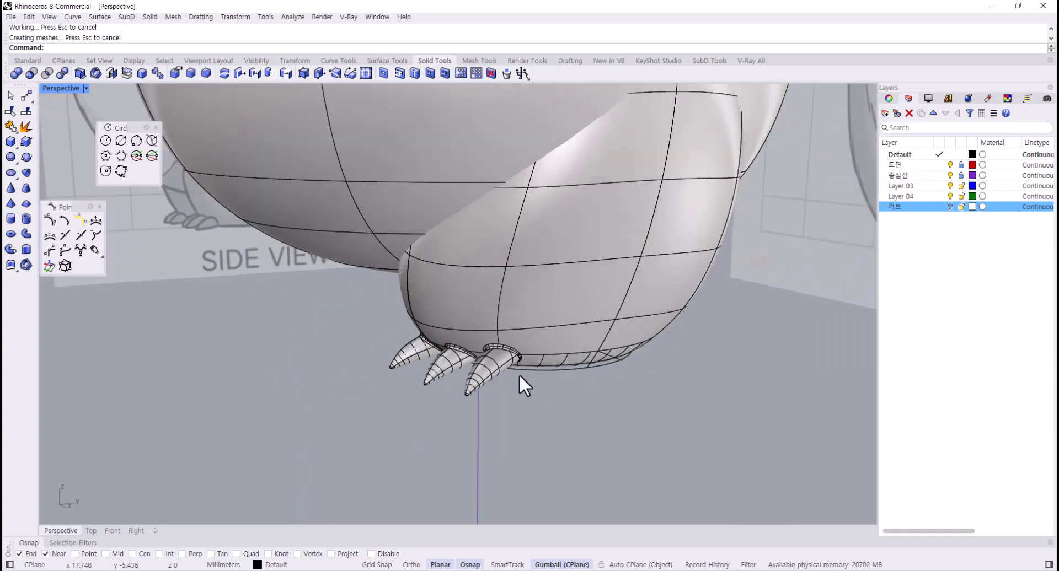
pyautogui.scroll(18, 461, 307)
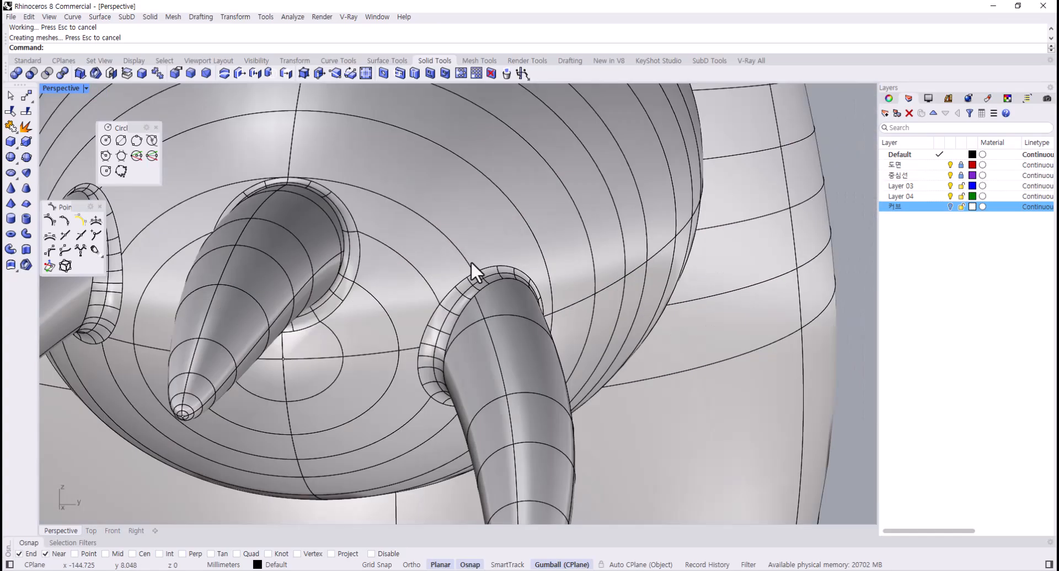
pyautogui.moveTo(471, 262); pyautogui.dragTo(494, 264, button='right')
pyautogui.scroll(-16, 492, 278)
pyautogui.scroll(8, 459, 380)
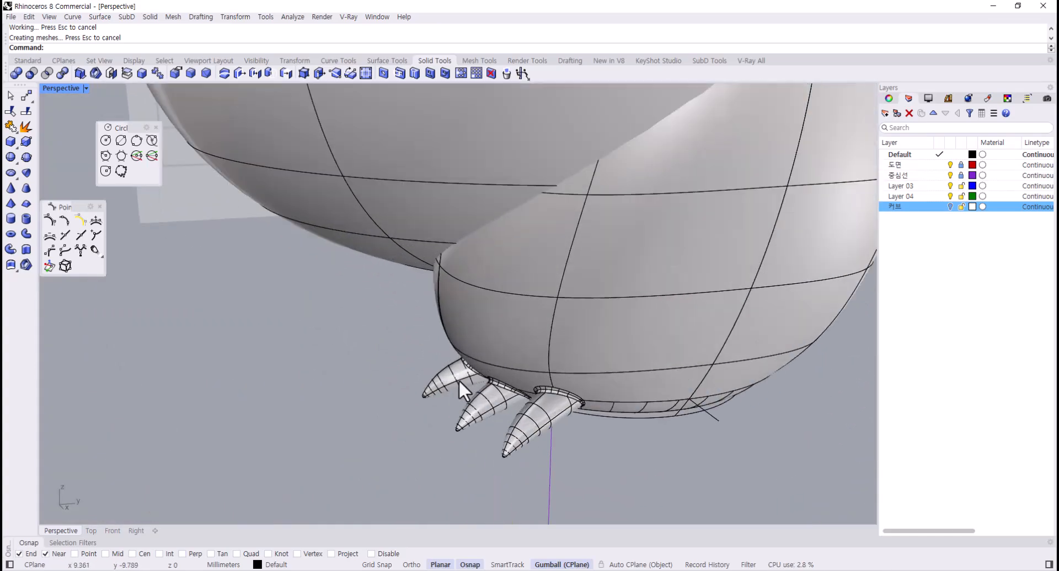
pyautogui.moveTo(459, 379); pyautogui.dragTo(479, 356, button='right')
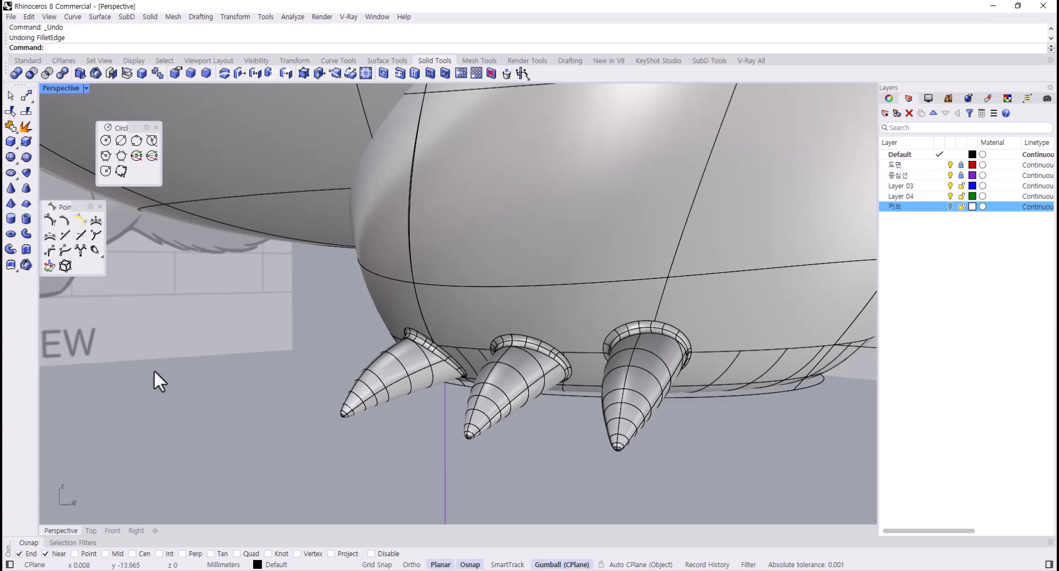
# - Undo the toe fillets and the Boolean Union of the foot and toes
pyautogui.hotkey('ctrl', 'z')
pyautogui.click(499, 454)
pyautogui.hotkey('ctrl', 'z')
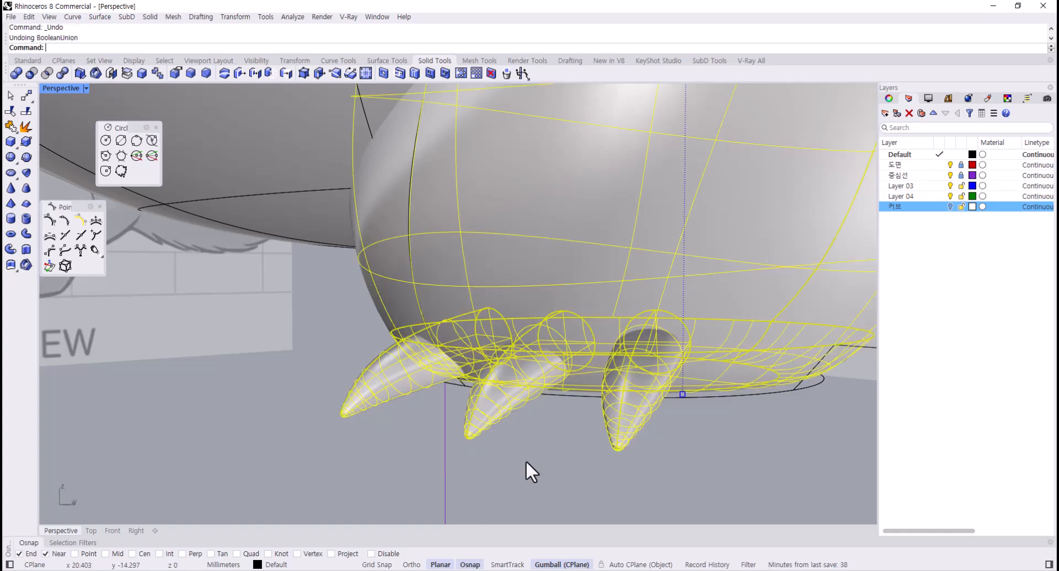
pyautogui.click(525, 461)
# - Subtract the three toes from the foot with Boolean Difference, setting DeleteCutters to No so the toes are kept
pyautogui.click(495, 393)
pyautogui.click(561, 463)
pyautogui.click(590, 319)
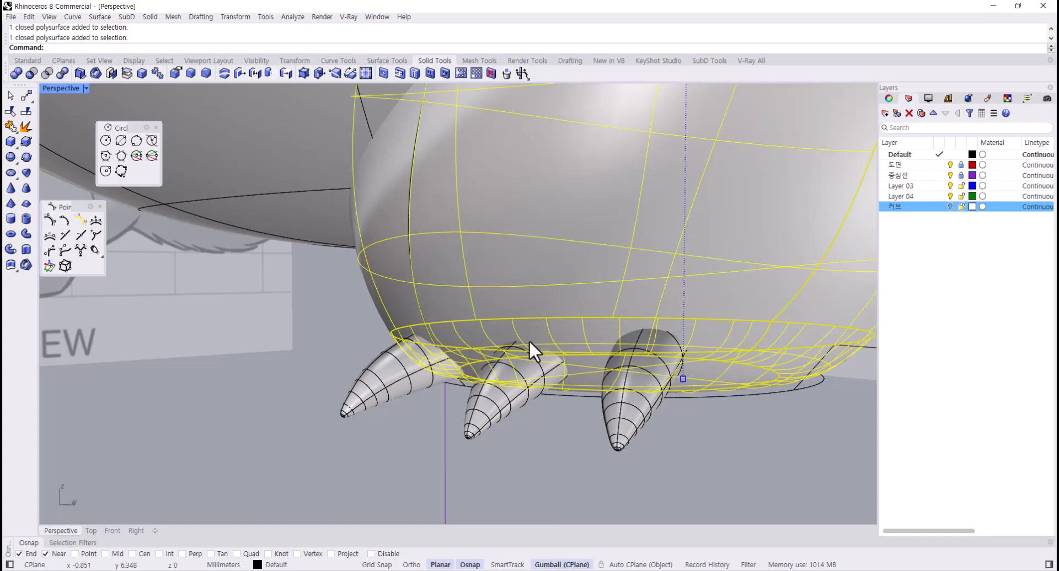
pyautogui.moveTo(528, 340); pyautogui.dragTo(419, 327, button='right')
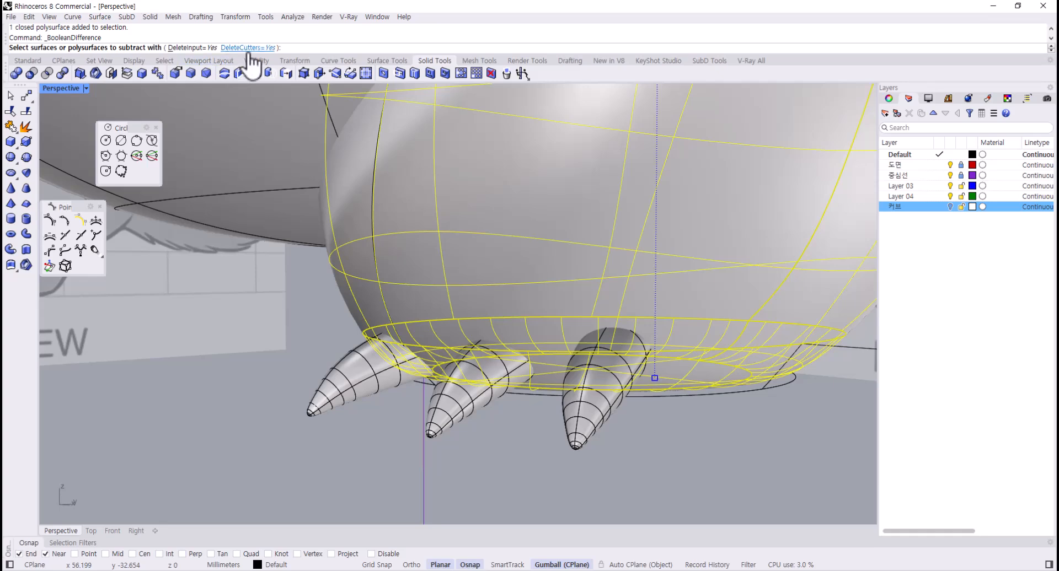
pyautogui.click(248, 48)
pyautogui.click(371, 375)
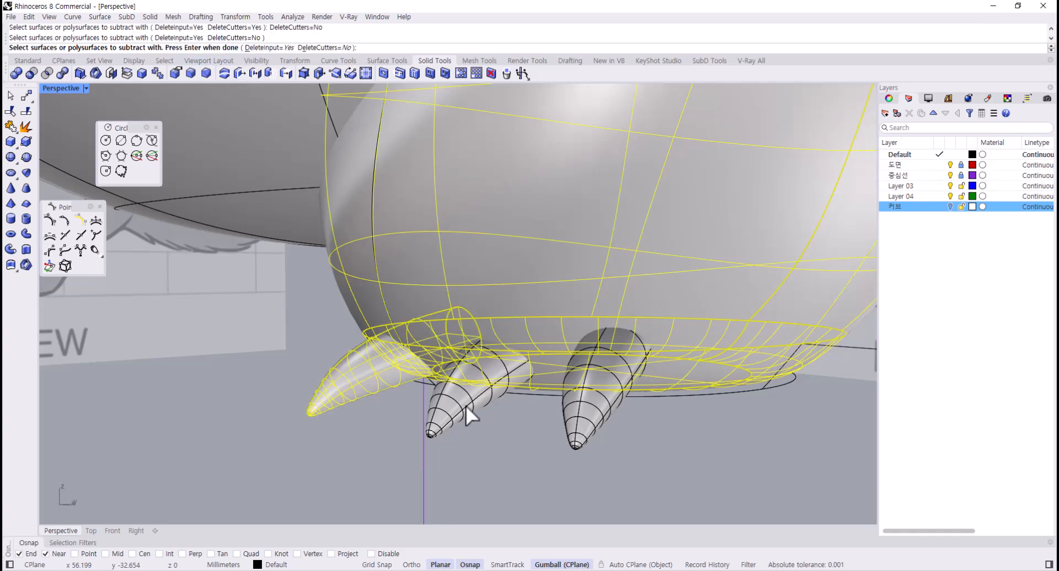
pyautogui.click(466, 394)
pyautogui.click(582, 428)
pyautogui.press('Return')
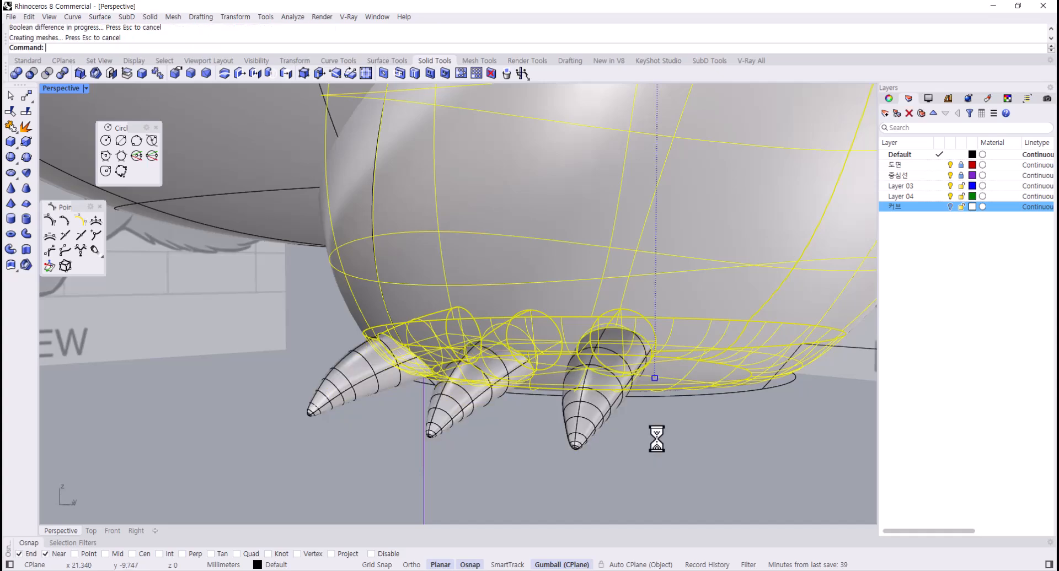
# - Pull the middle toe out of the foot to check the cut socket, and undo the move
pyautogui.moveTo(464, 410); pyautogui.dragTo(161, 445)
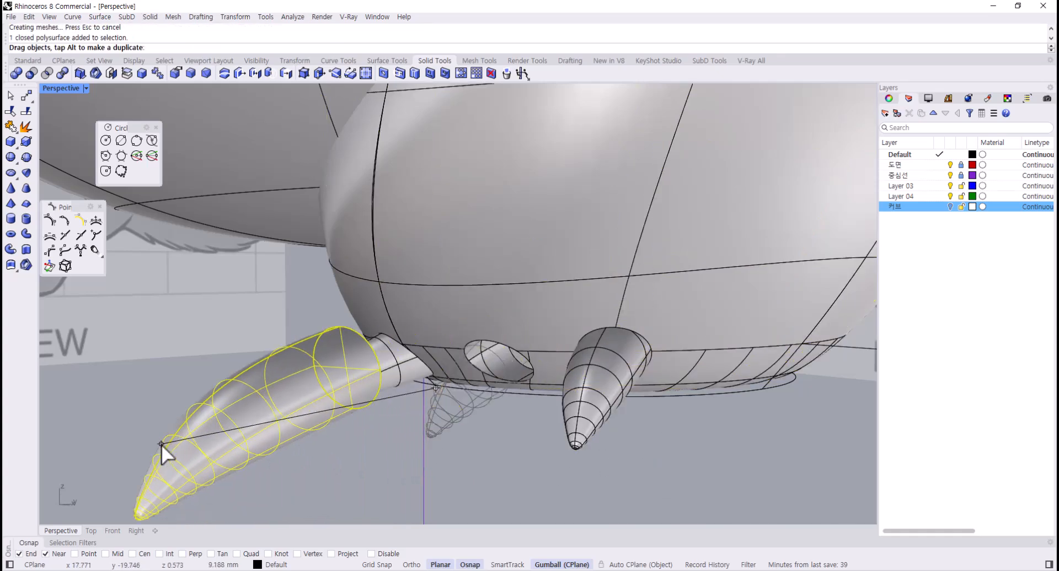
pyautogui.click(439, 476)
pyautogui.hotkey('ctrl', 'z')
# - Try filleting the three toe socket edges on the foot with a 0.3 mm radius, and undo the fillets
pyautogui.moveTo(520, 491); pyautogui.dragTo(485, 414, button='right')
pyautogui.click(191, 74)
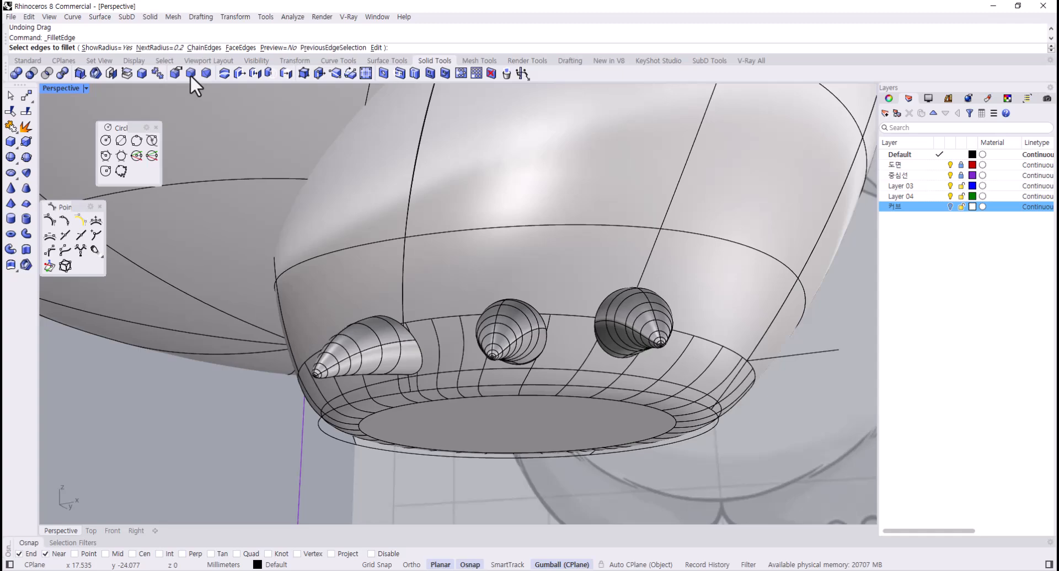
pyautogui.click(412, 339)
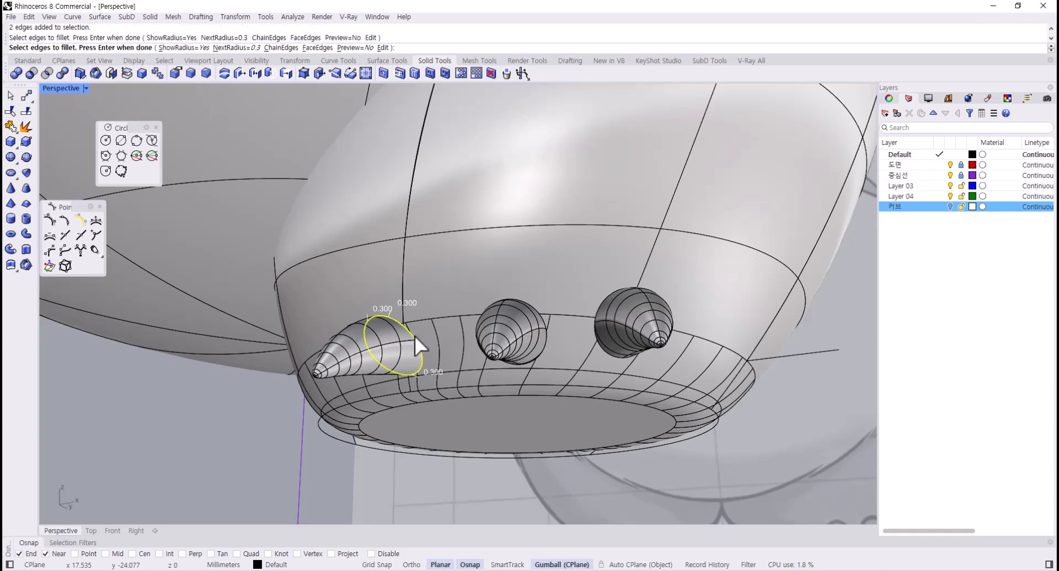
pyautogui.click(537, 309)
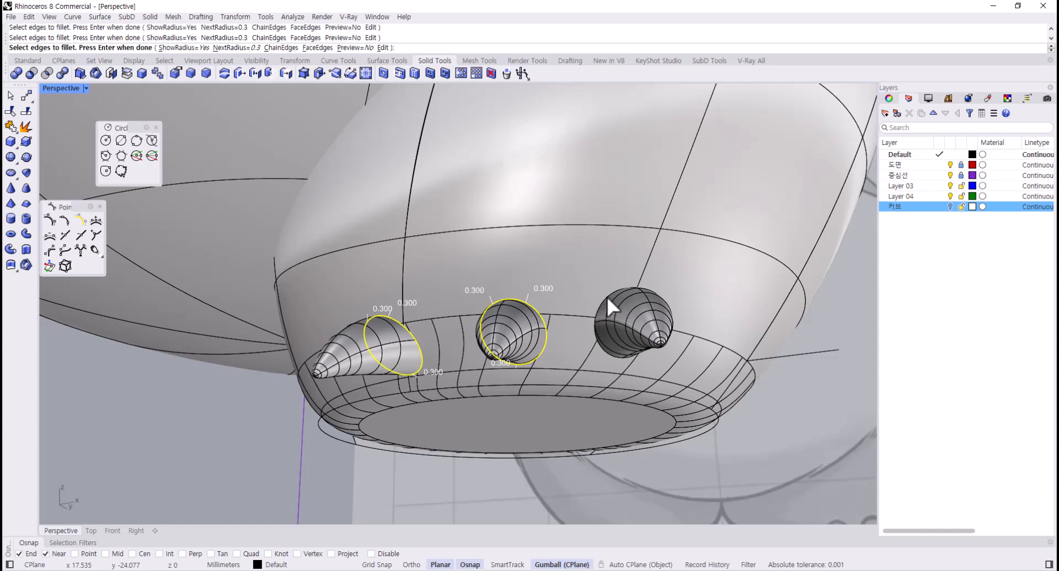
pyautogui.click(607, 297)
pyautogui.press('Return')
pyautogui.press('Return')
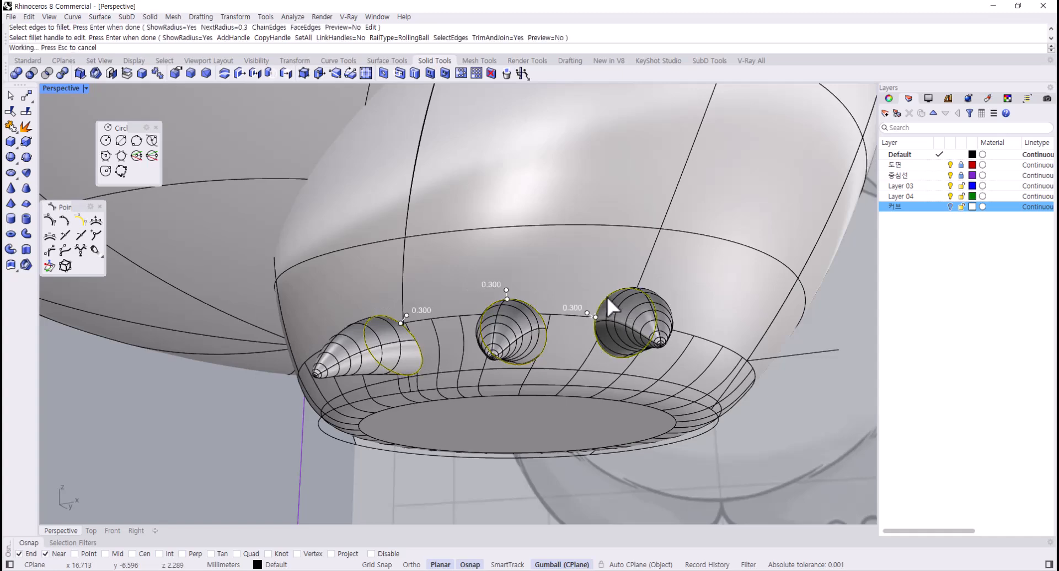
pyautogui.moveTo(534, 338); pyautogui.dragTo(501, 307, button='right')
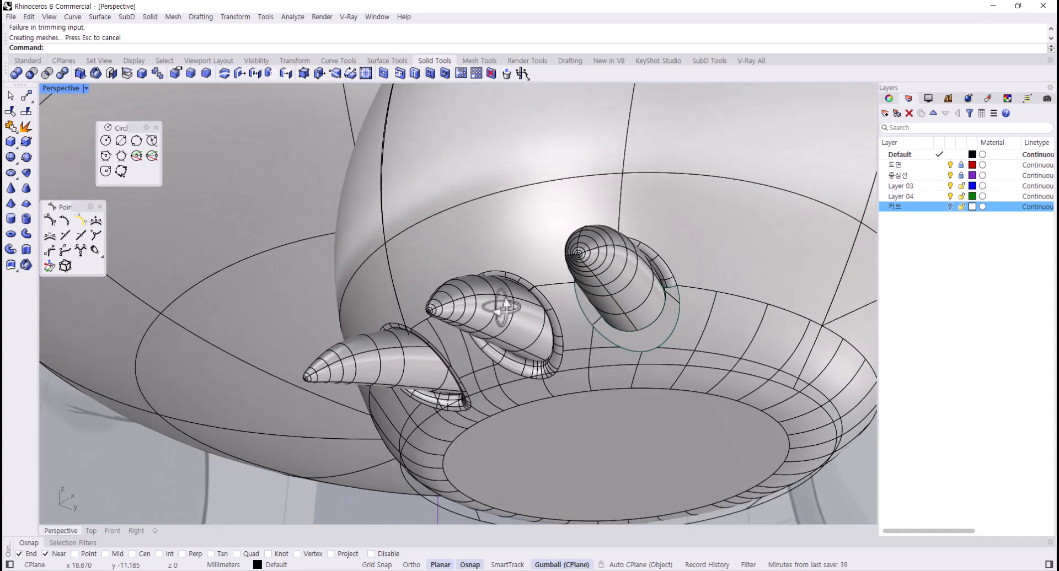
pyautogui.moveTo(654, 356); pyautogui.dragTo(584, 373, button='right')
pyautogui.hotkey('ctrl', 'z')
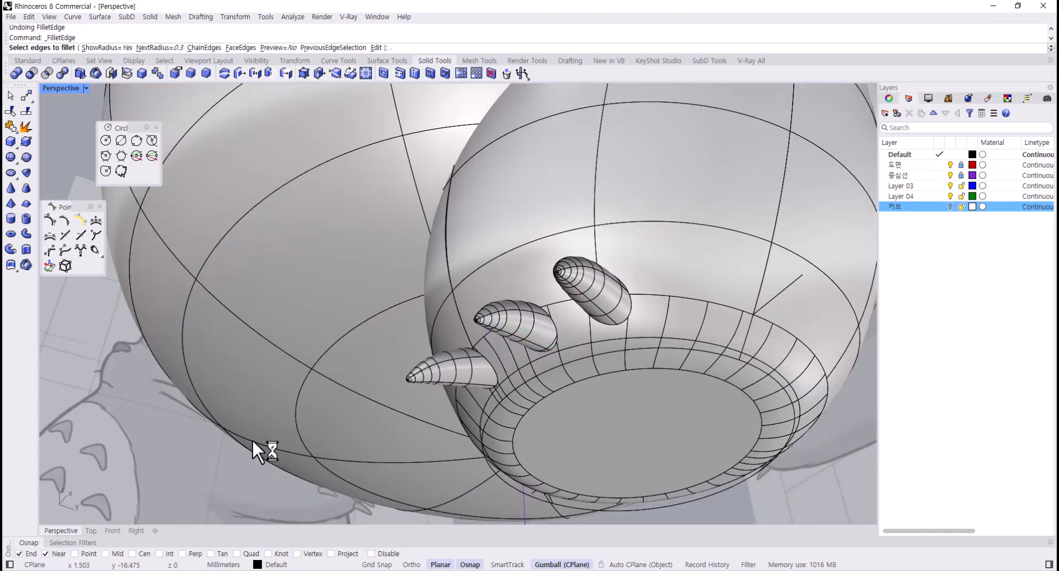
# - Fillet the foot's socket edge around the outer toe with a 0.2 mm radius
pyautogui.write('2')
pyautogui.press('Return')
pyautogui.click(620, 322)
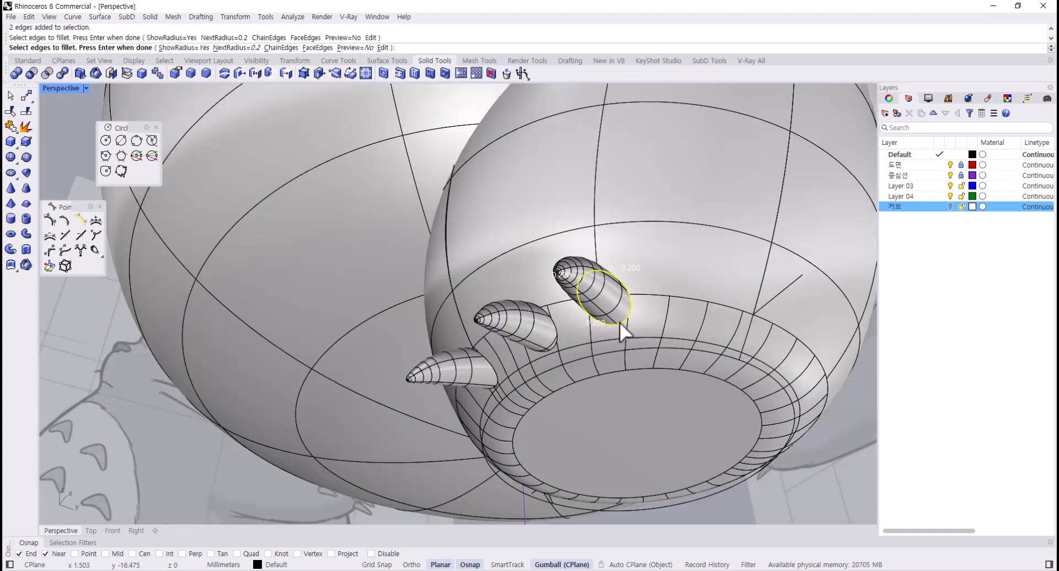
pyautogui.press('Return')
pyautogui.press('Return')
pyautogui.moveTo(620, 322); pyautogui.dragTo(558, 365, button='right')
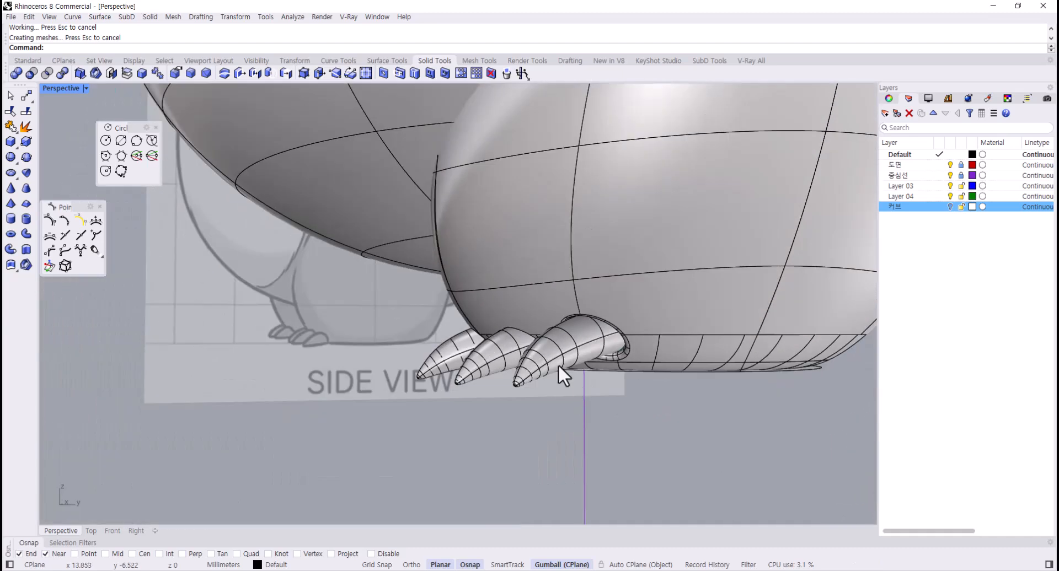
# - Fillet the foot's socket edges around the middle and inner toes with a 0.2 mm radius
pyautogui.press('Return')
pyautogui.click(525, 331)
pyautogui.press('Return')
pyautogui.press('Return')
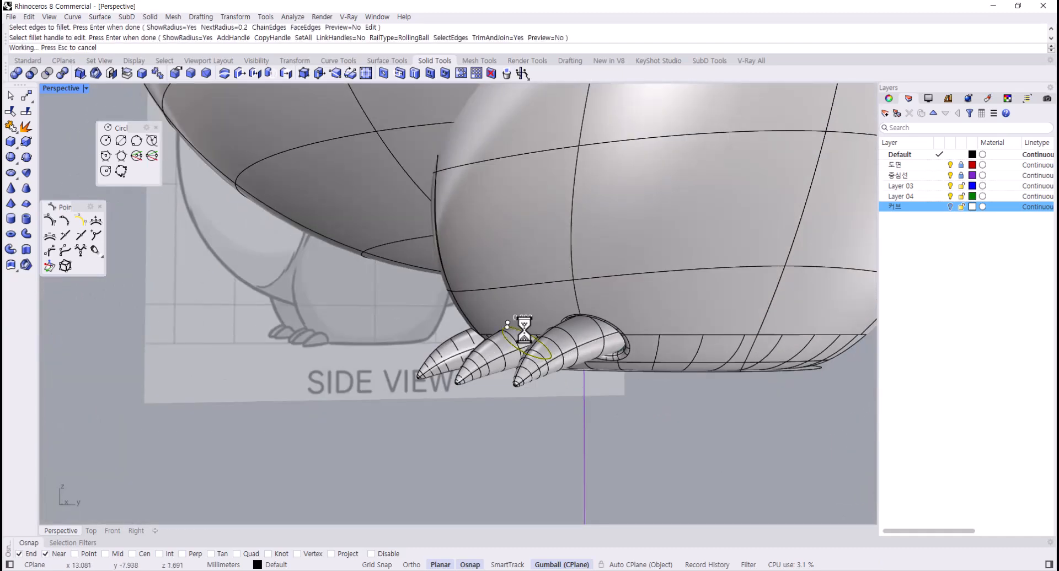
pyautogui.press('Return')
pyautogui.moveTo(471, 365); pyautogui.dragTo(495, 386, button='right')
pyautogui.click(471, 350)
pyautogui.press('Return')
pyautogui.press('Return')
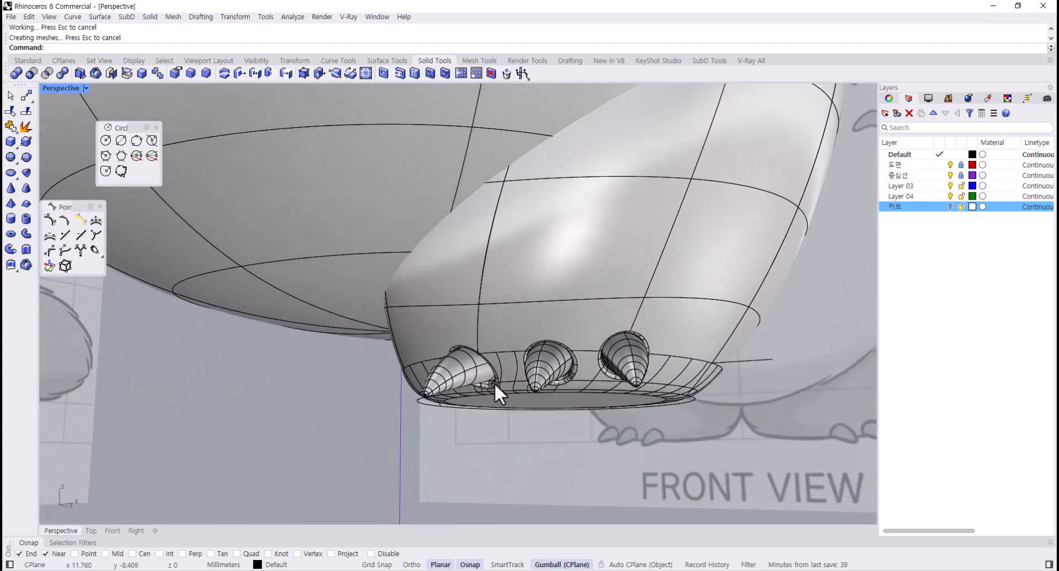
# - Switch the viewport to Rendered display and push the outer toe slightly deeper into its socket
pyautogui.click(85, 88)
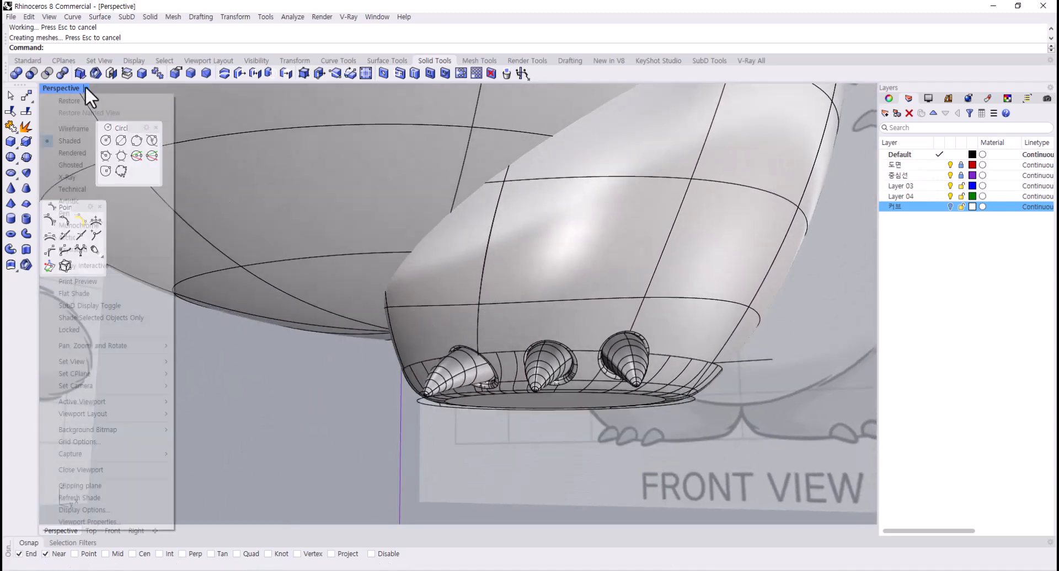
pyautogui.click(73, 152)
pyautogui.moveTo(485, 395); pyautogui.dragTo(492, 310, button='right')
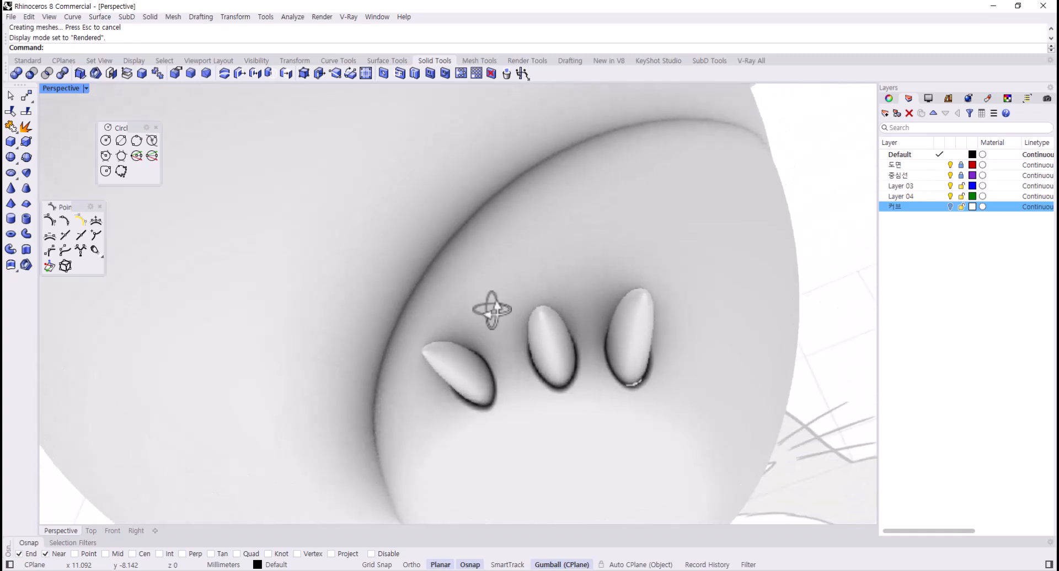
pyautogui.scroll(10, 697, 376)
pyautogui.scroll(-5, 598, 383)
pyautogui.moveTo(597, 383); pyautogui.dragTo(535, 319, button='right')
pyautogui.click(531, 349)
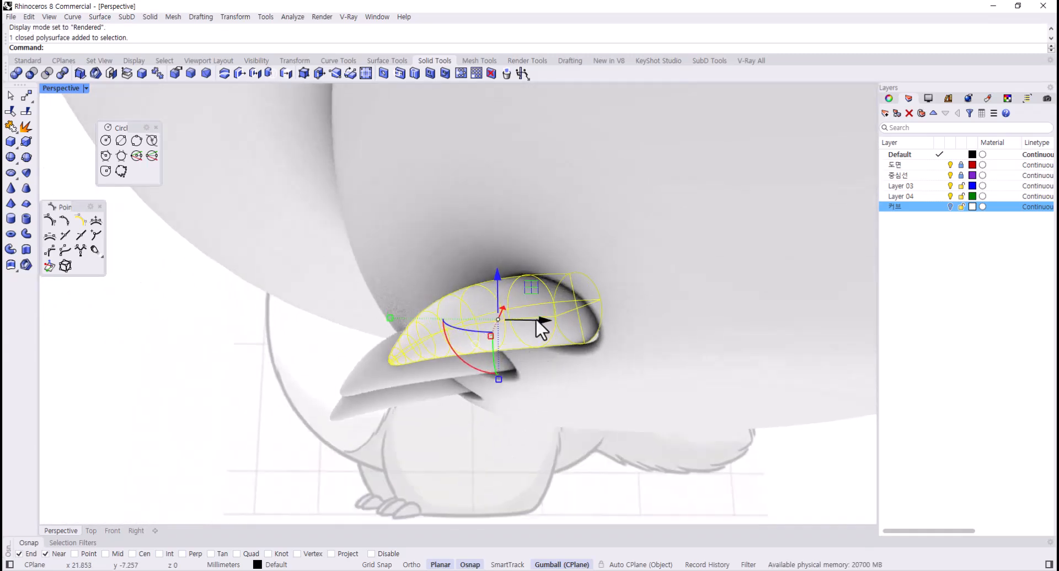
pyautogui.moveTo(536, 321); pyautogui.dragTo(549, 321)
pyautogui.click(752, 481)
# - Examine the whole figure in Rendered display and return to Shaded display to look closely at the claws on the hand
pyautogui.scroll(-5, 751, 481)
pyautogui.moveTo(602, 381); pyautogui.dragTo(677, 448, button='right')
pyautogui.scroll(-5, 586, 401)
pyautogui.scroll(2, 525, 383)
pyautogui.scroll(-15, 529, 381)
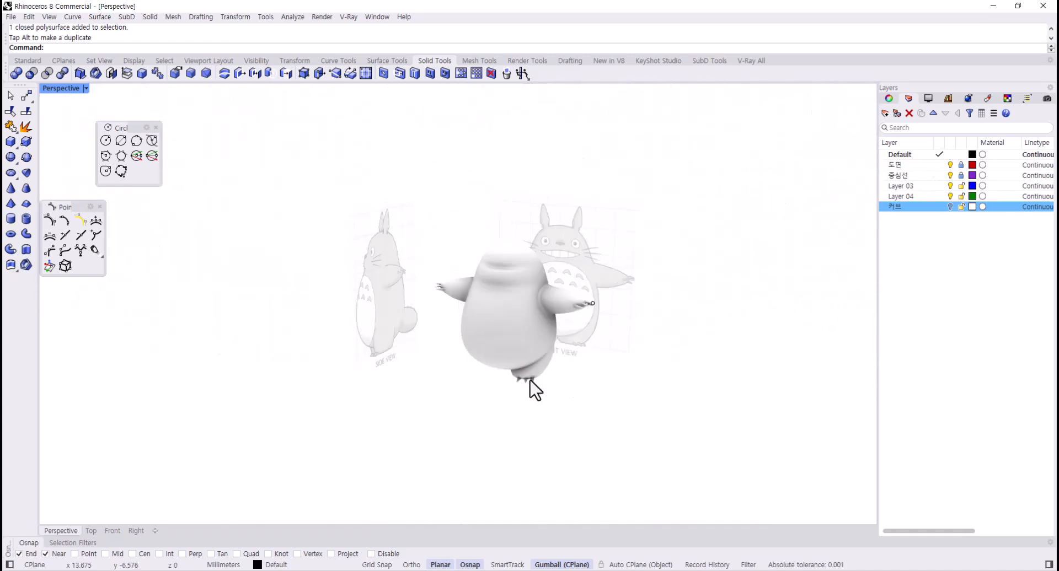
pyautogui.moveTo(530, 382); pyautogui.dragTo(624, 317, button='right')
pyautogui.scroll(8, 484, 297)
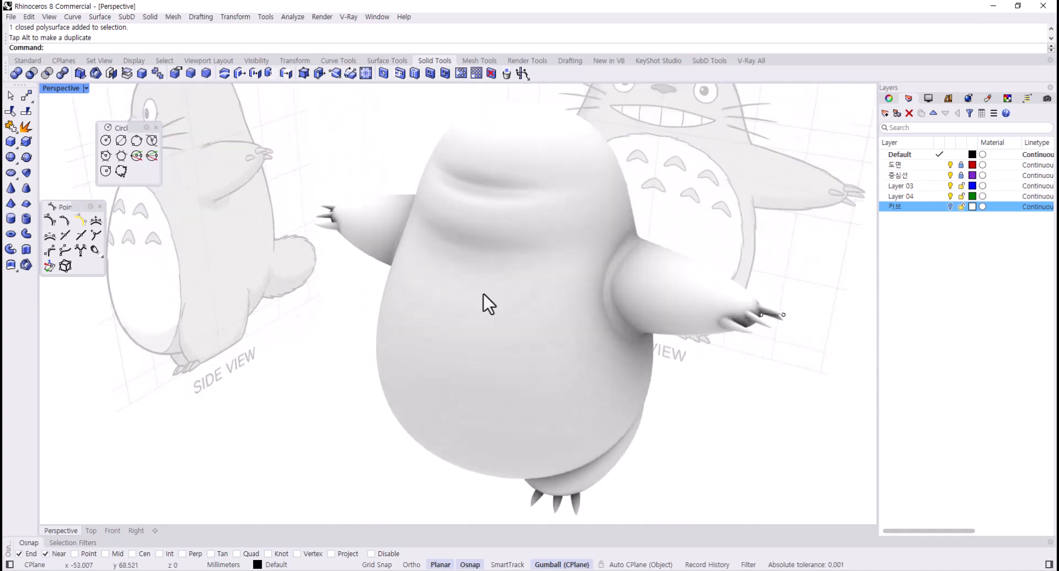
pyautogui.moveTo(483, 296); pyautogui.dragTo(548, 332, button='right')
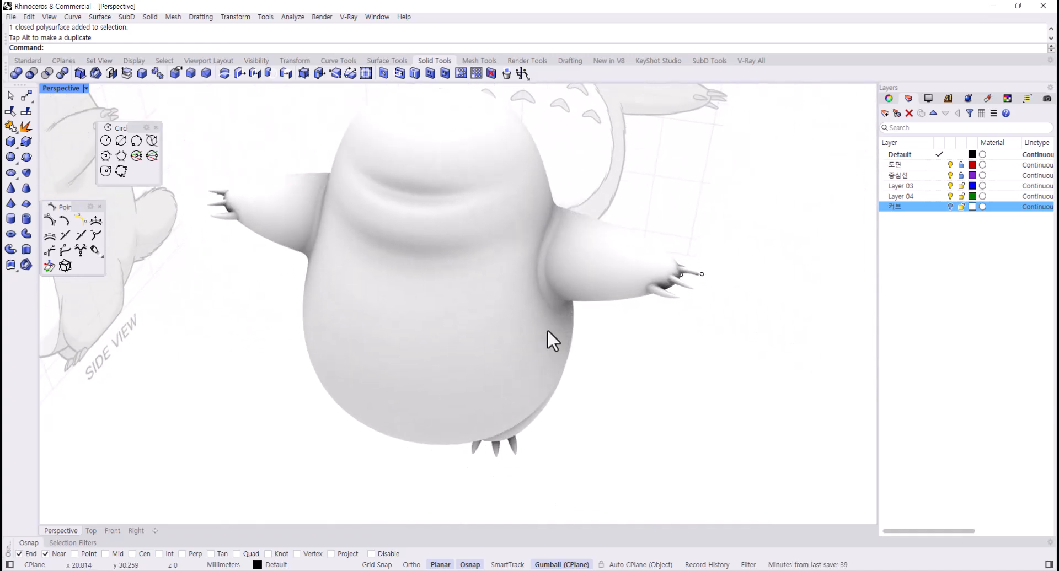
pyautogui.click(85, 88)
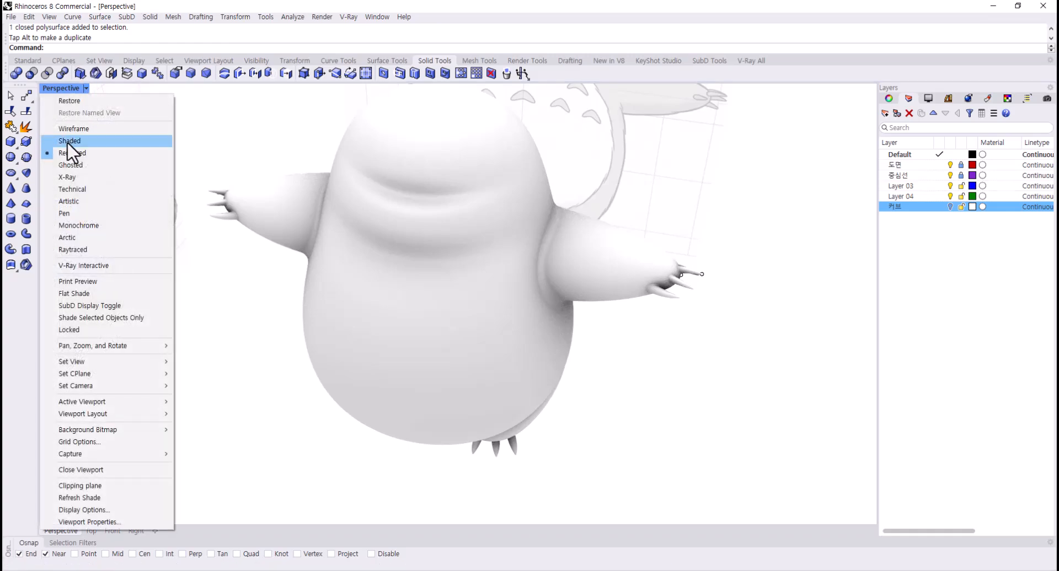
pyautogui.click(68, 141)
pyautogui.scroll(10, 631, 288)
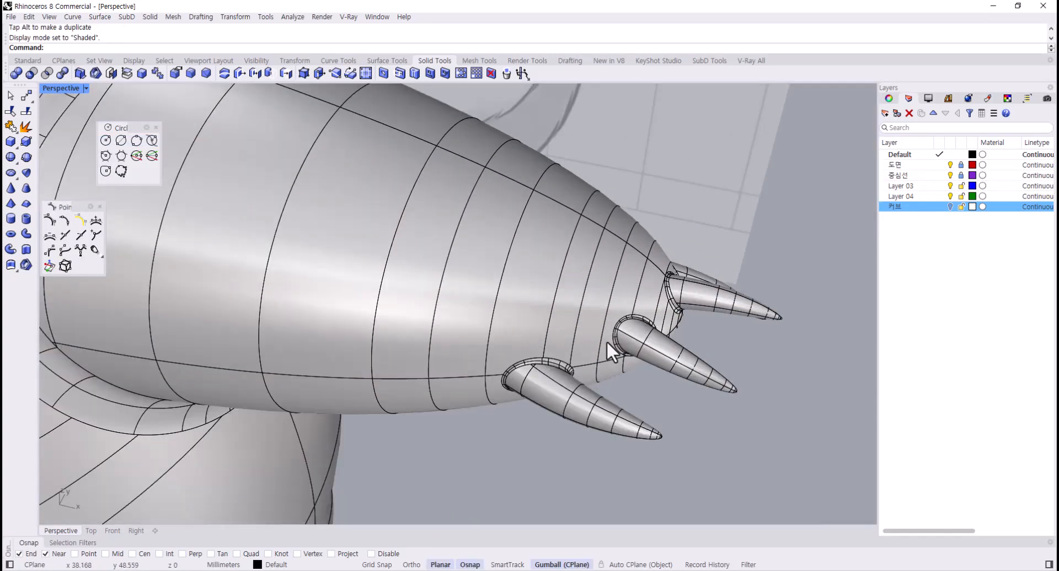
pyautogui.moveTo(576, 367); pyautogui.dragTo(541, 395, button='right')
pyautogui.scroll(-10, 579, 353)
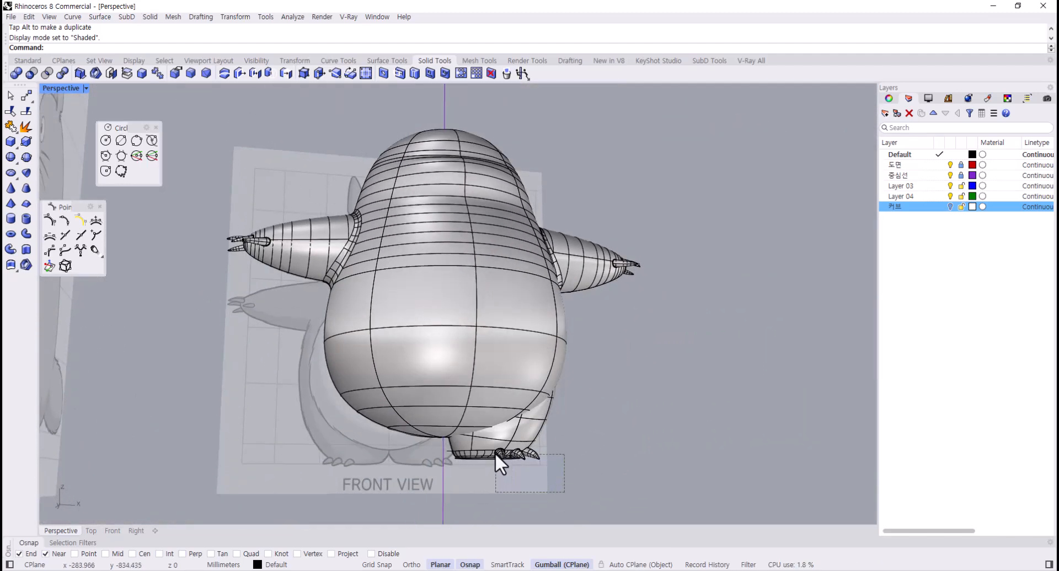
# - Mirror the finished leg and its toes across the vertical centre line in the Front view, keeping the original
pyautogui.moveTo(495, 452); pyautogui.dragTo(471, 455)
pyautogui.doubleClick(71, 90)
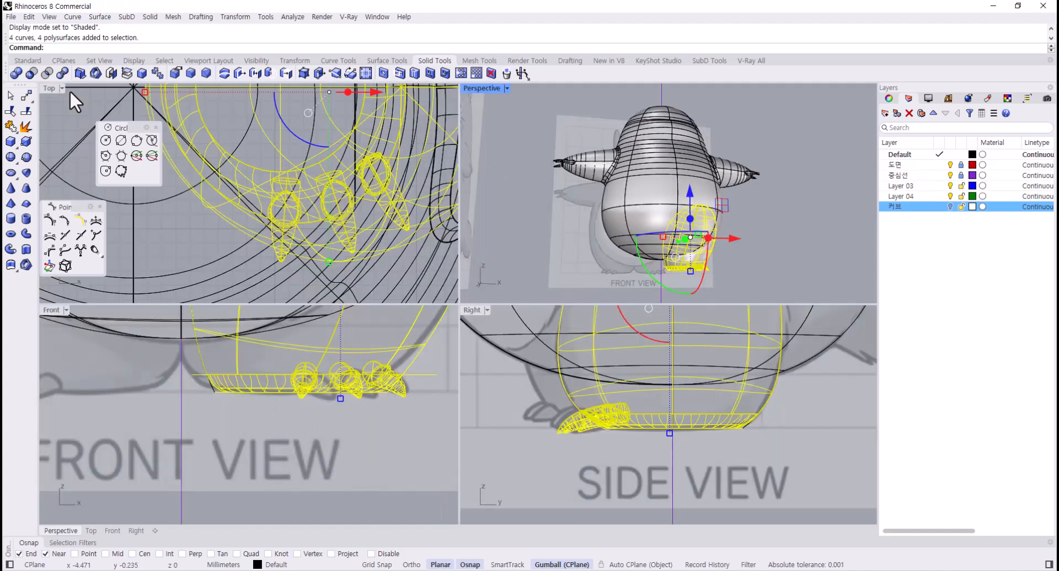
pyautogui.scroll(-11, 227, 433)
pyautogui.moveTo(236, 441); pyautogui.dragTo(257, 457, button='right')
pyautogui.write('M')
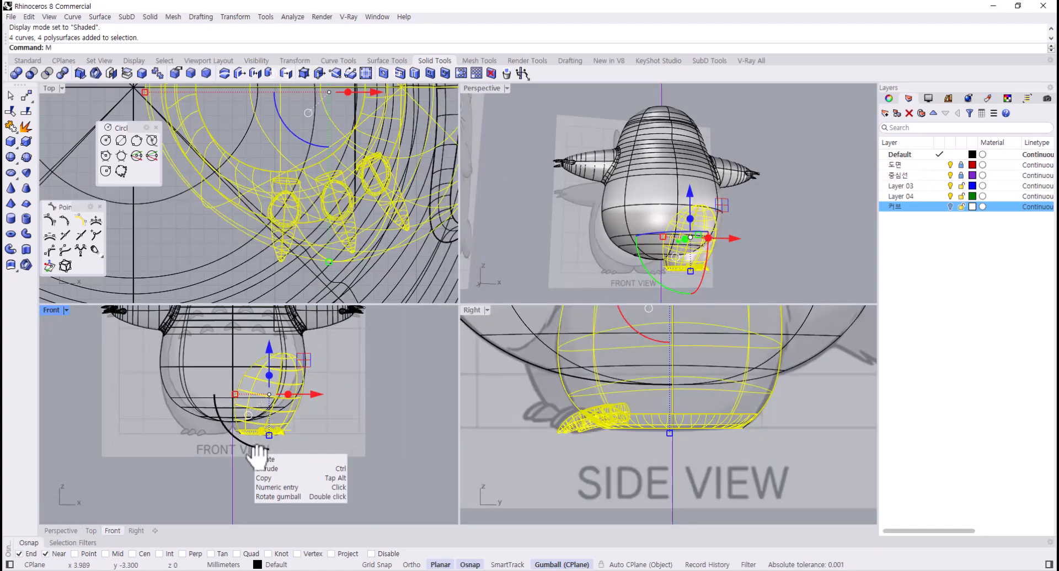
pyautogui.write('irror')
pyautogui.press('Return')
pyautogui.click(238, 481)
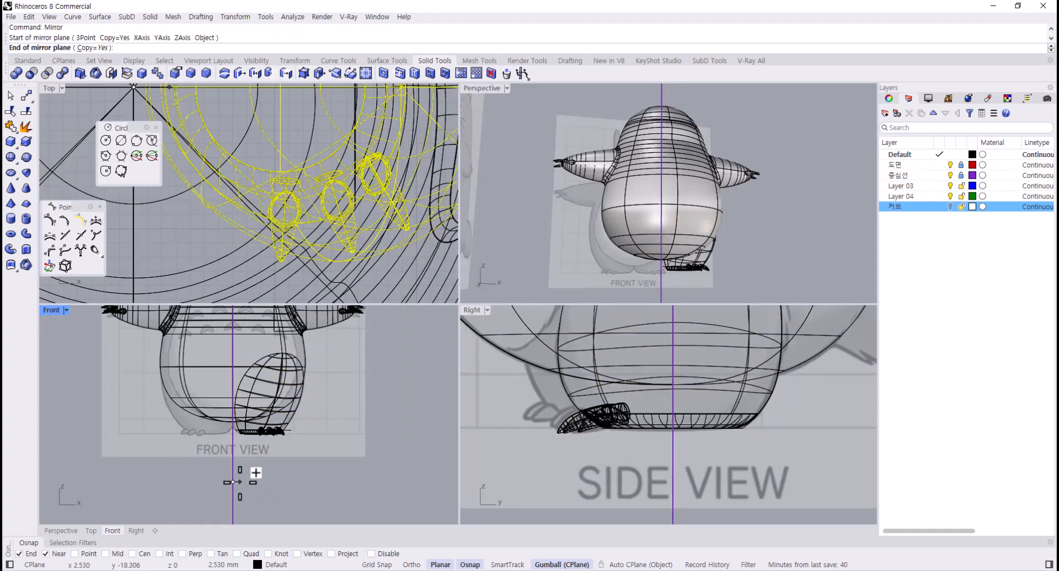
pyautogui.click(235, 449)
pyautogui.click(792, 206)
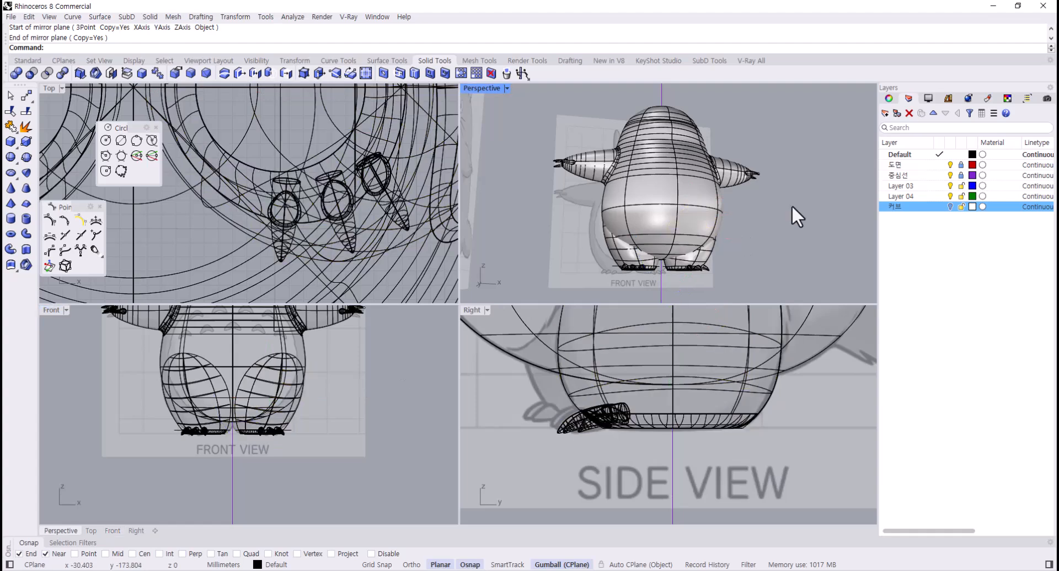
# - Combine the body and both legs into one solid with Boolean Union
pyautogui.moveTo(792, 205); pyautogui.dragTo(644, 189, button='right')
pyautogui.doubleClick(475, 90)
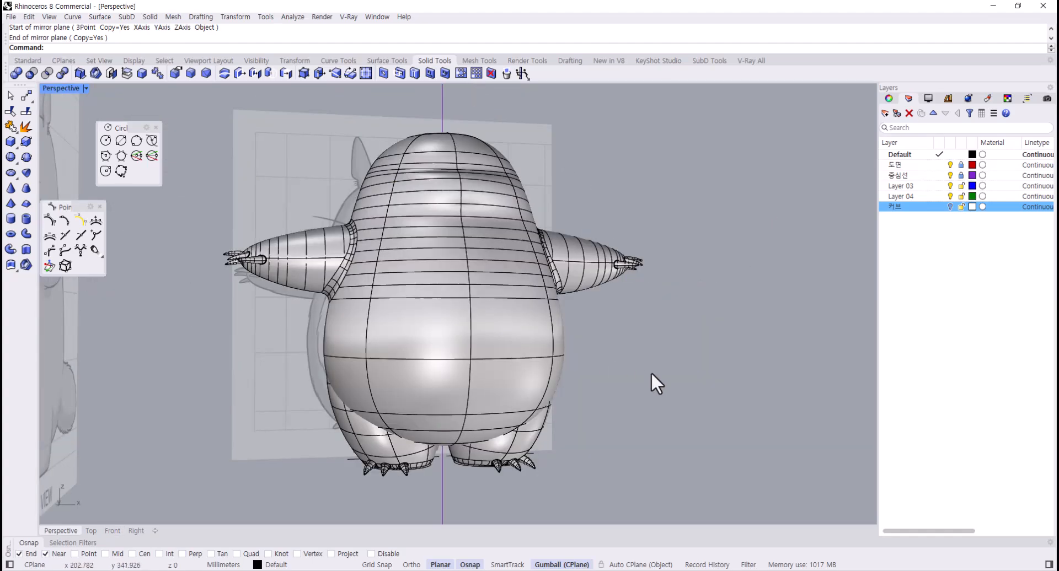
pyautogui.moveTo(652, 371); pyautogui.dragTo(367, 414)
pyautogui.keyDown('shift'); pyautogui.moveTo(378, 432); pyautogui.dragTo(477, 390, button='right'); pyautogui.keyUp('shift')
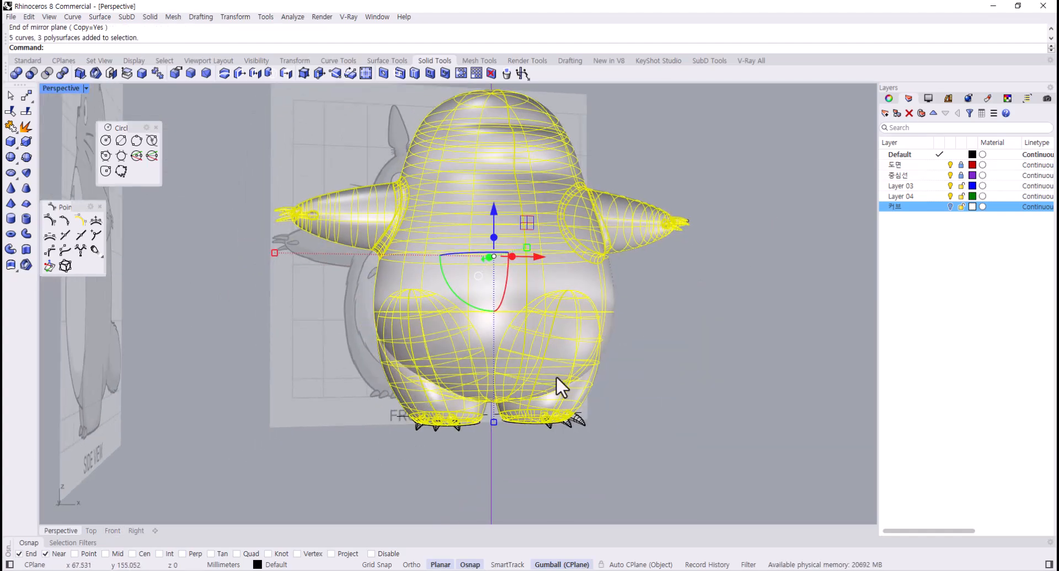
pyautogui.click(17, 73)
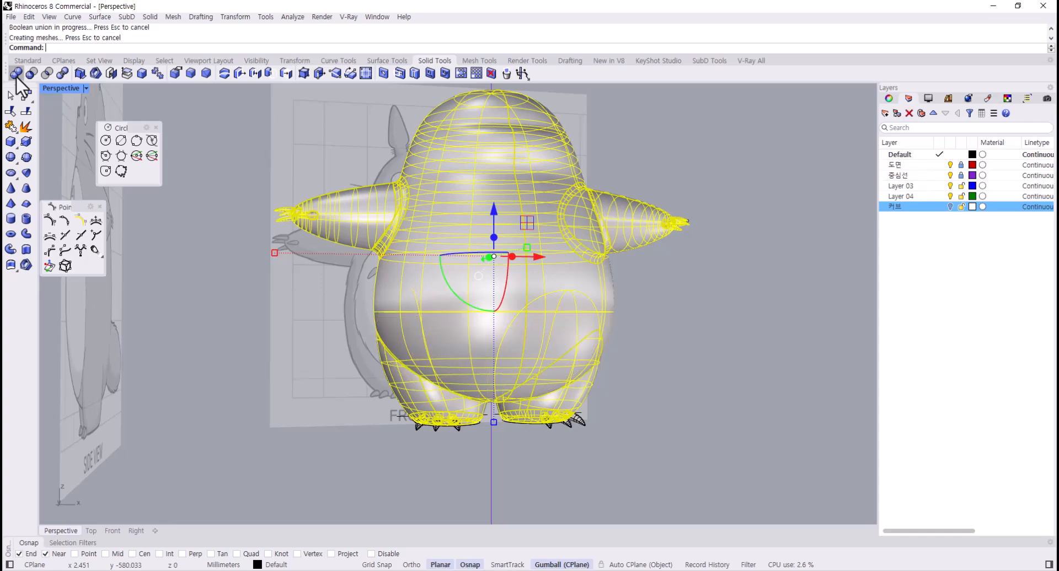
# - Try filleting the edge between the belly and the original leg with a 1 mm radius, and undo the fillet
pyautogui.moveTo(627, 407); pyautogui.dragTo(658, 381, button='right')
pyautogui.moveTo(597, 380); pyautogui.dragTo(464, 359, button='right')
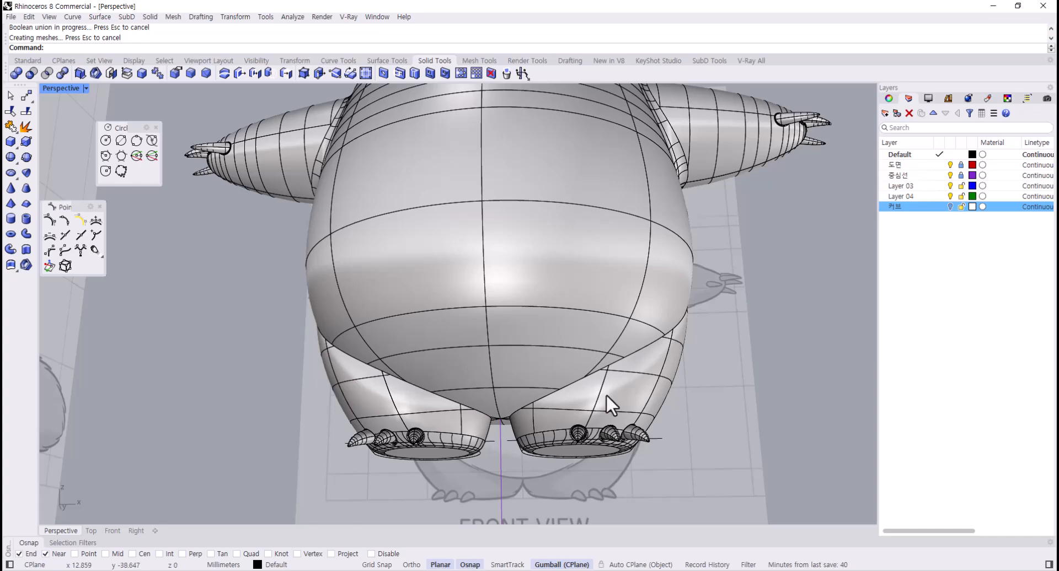
pyautogui.moveTo(605, 394); pyautogui.dragTo(536, 394, button='right')
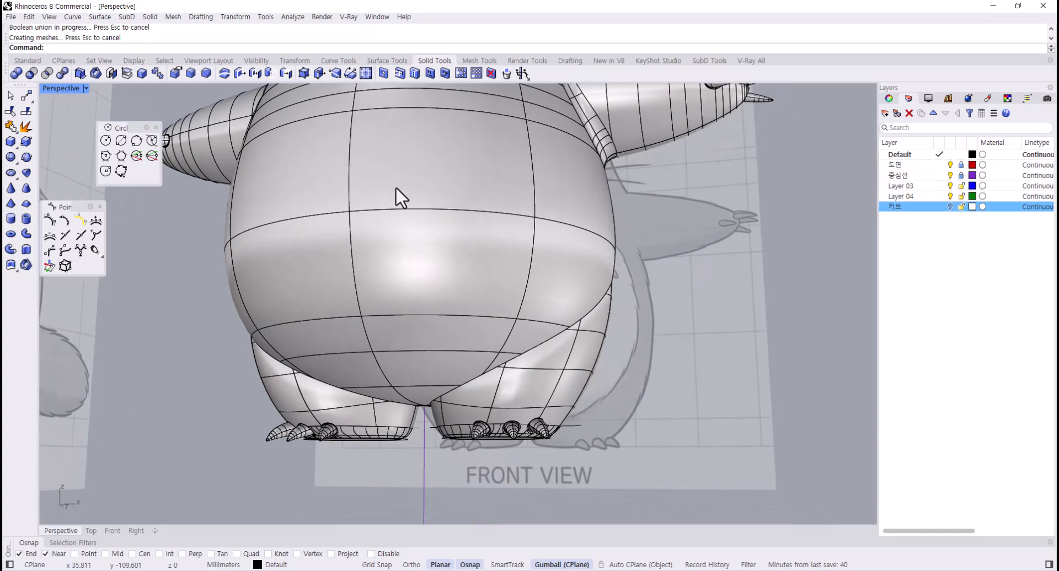
pyautogui.click(194, 74)
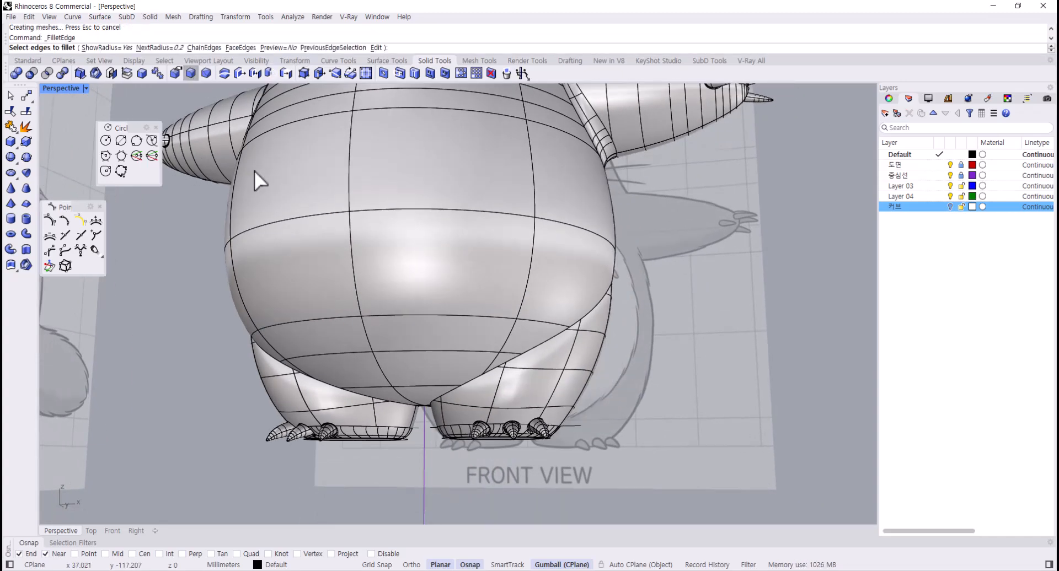
pyautogui.write('1')
pyautogui.press('Return')
pyautogui.click(535, 349)
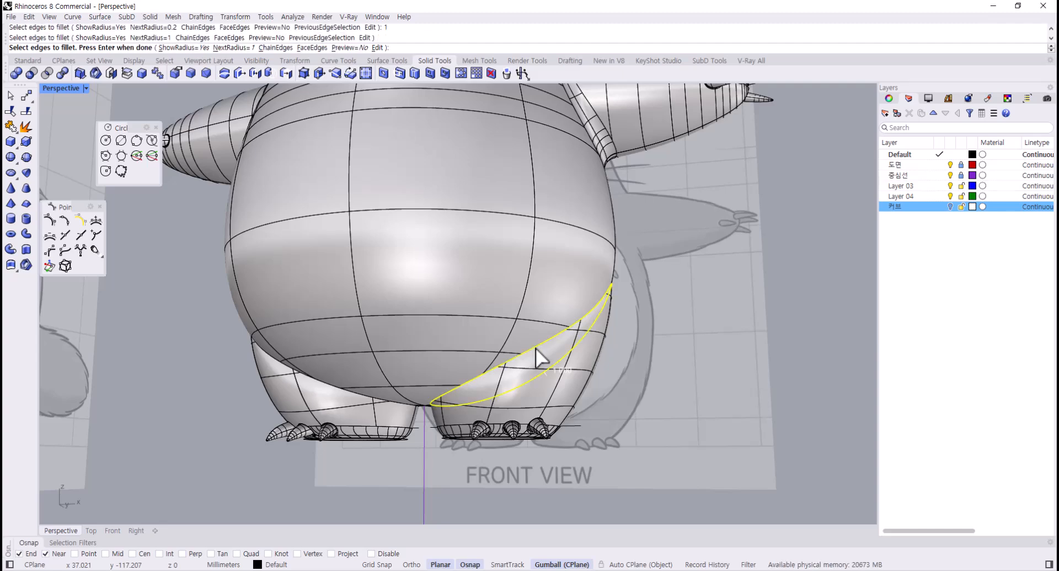
pyautogui.press('Return')
pyautogui.press('Return')
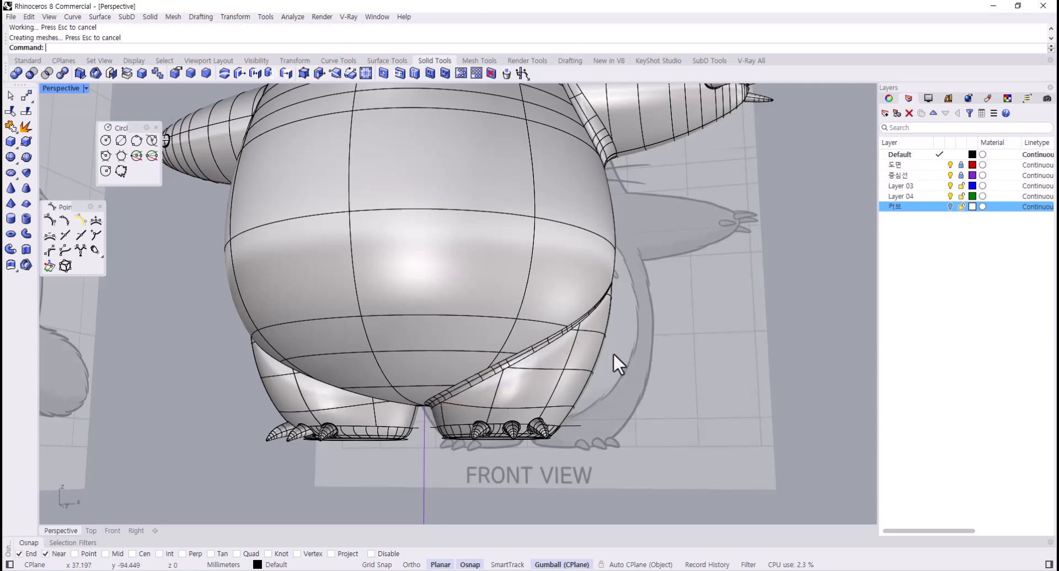
pyautogui.moveTo(613, 352); pyautogui.dragTo(517, 347, button='right')
pyautogui.scroll(5, 471, 292)
pyautogui.scroll(-5, 471, 292)
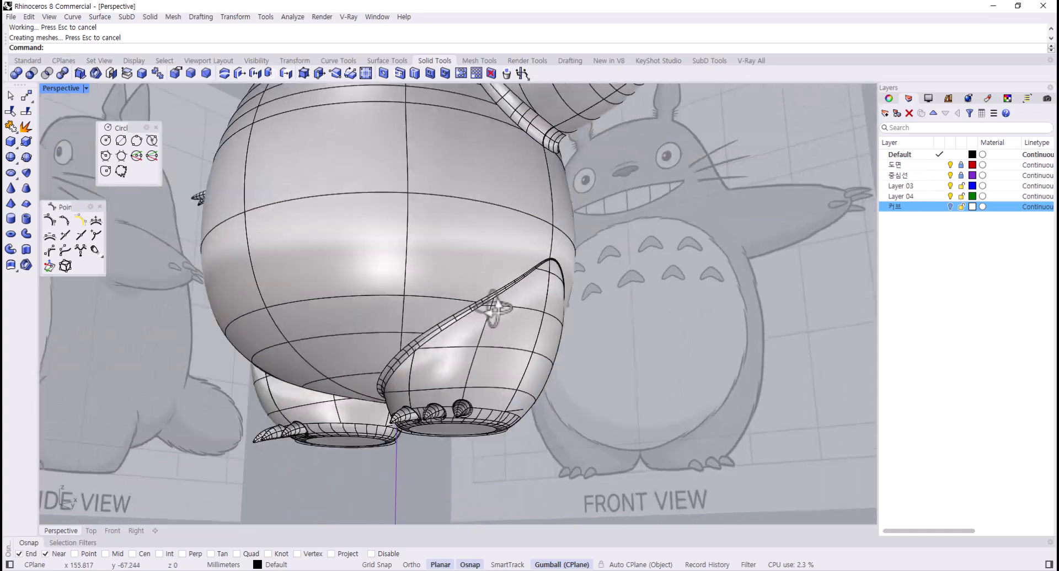
pyautogui.moveTo(471, 293); pyautogui.dragTo(545, 289, button='right')
pyautogui.hotkey('ctrl', 'z')
# - Try running a pipe of 1.5 mm radius along the edge between the belly and the original leg, and undo it
pyautogui.moveTo(521, 323); pyautogui.dragTo(522, 353, button='right')
pyautogui.click(703, 385)
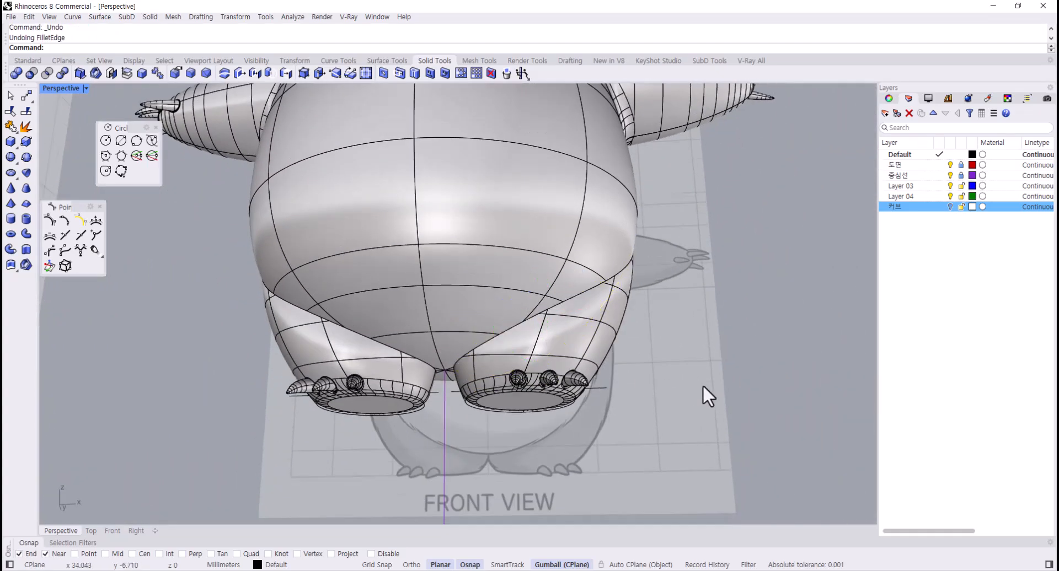
pyautogui.moveTo(702, 385); pyautogui.dragTo(647, 362, button='right')
pyautogui.scroll(5, 548, 369)
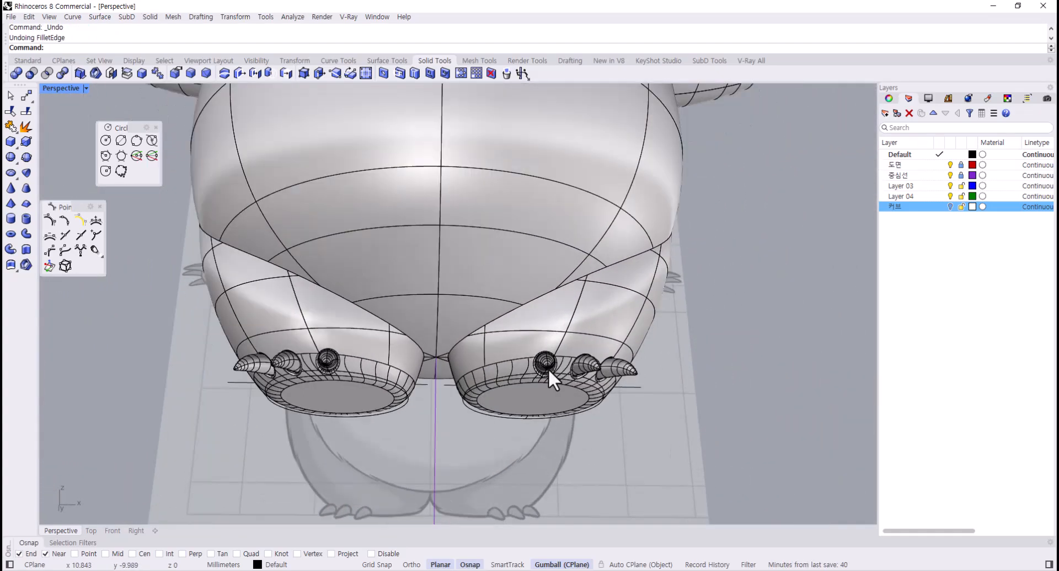
pyautogui.click(26, 238)
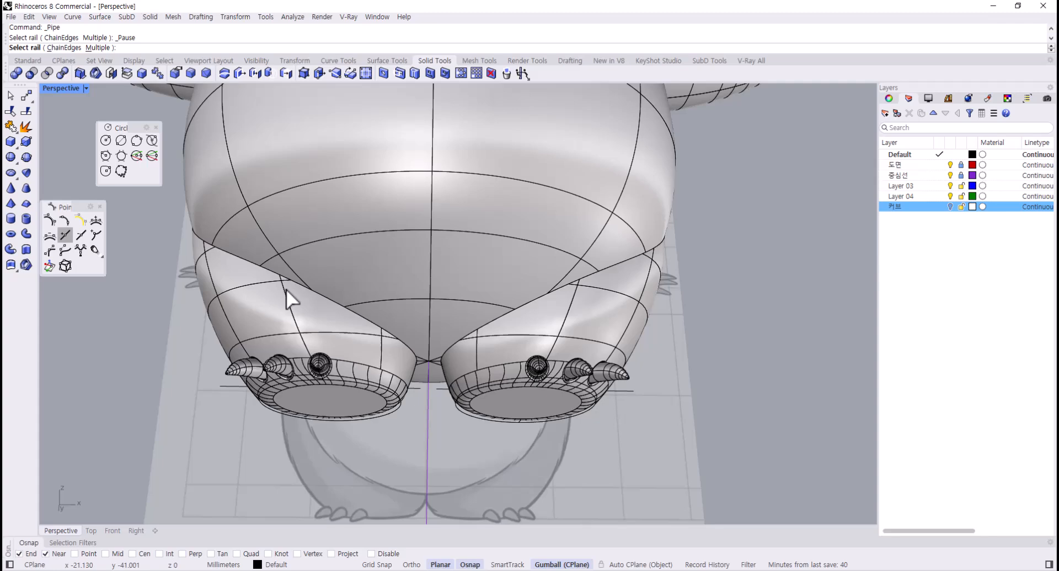
pyautogui.click(495, 327)
pyautogui.click(494, 321)
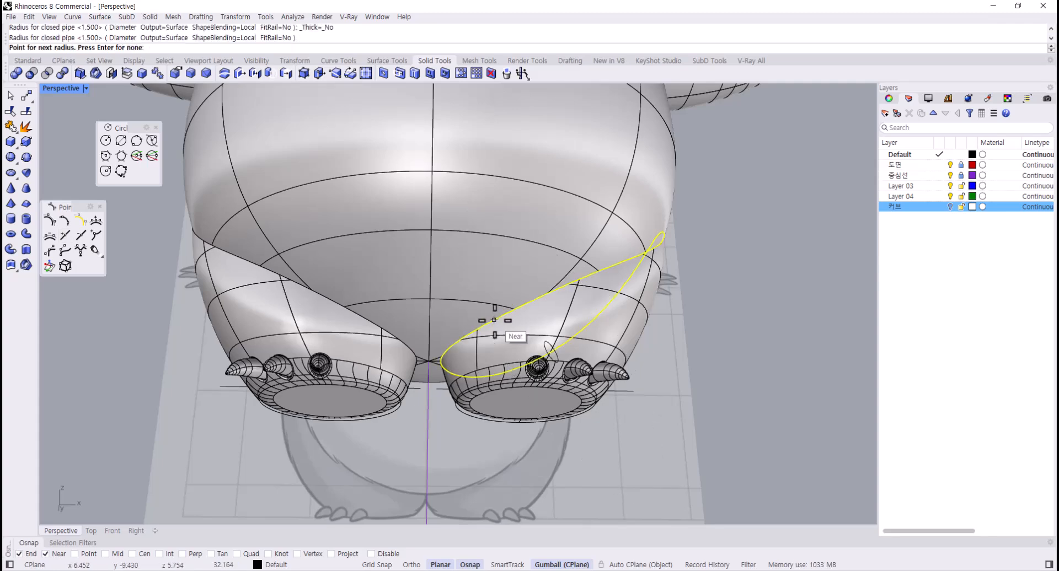
pyautogui.press('Return')
pyautogui.scroll(6, 422, 367)
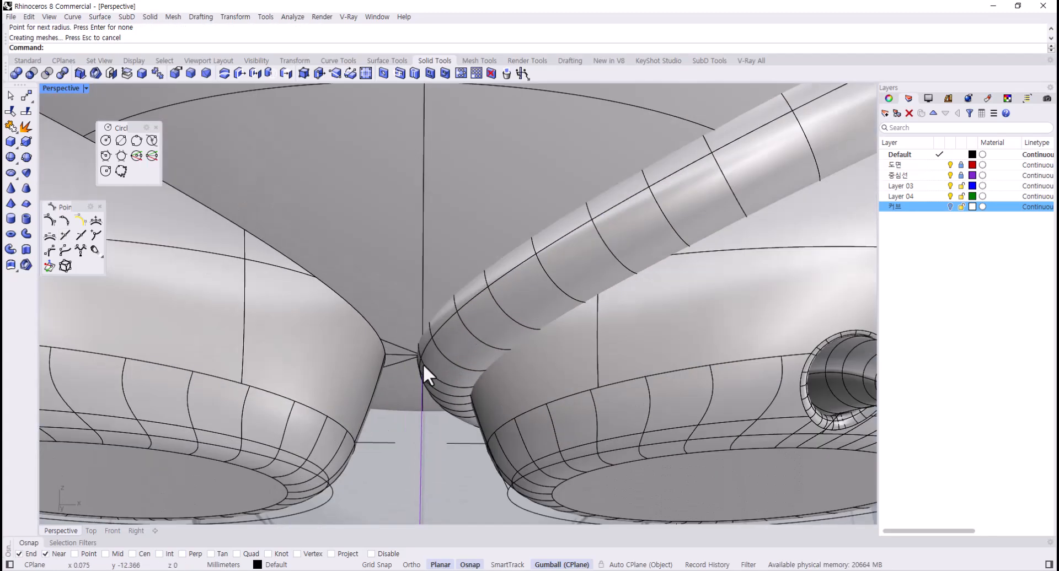
pyautogui.hotkey('ctrl', 'z')
# - Create pipes of 1 mm radius along the edges where both legs meet the belly
pyautogui.press('Return')
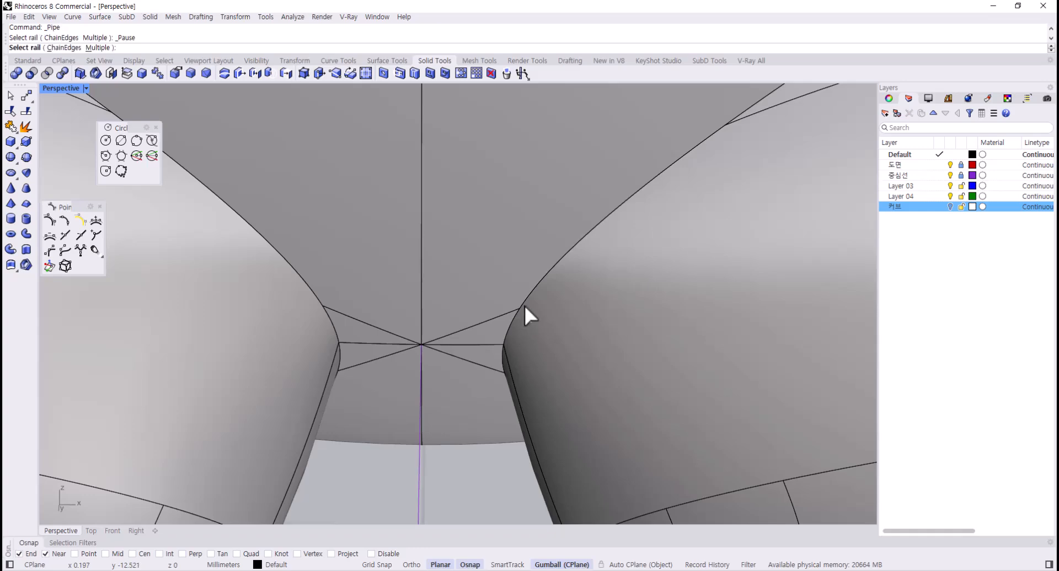
pyautogui.click(524, 304)
pyautogui.click(524, 307)
pyautogui.press('Return')
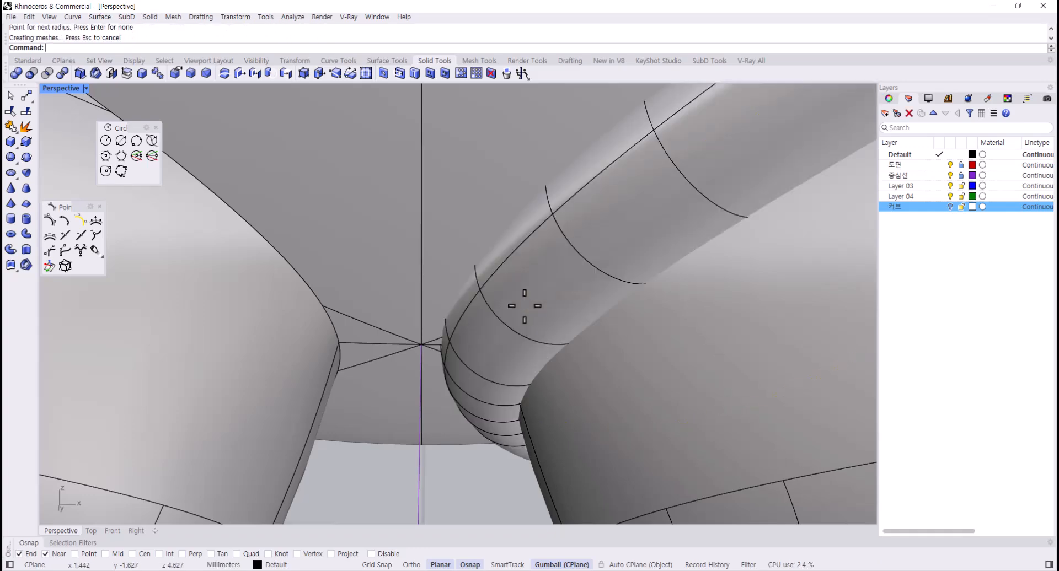
pyautogui.press('Return')
pyautogui.click(310, 285)
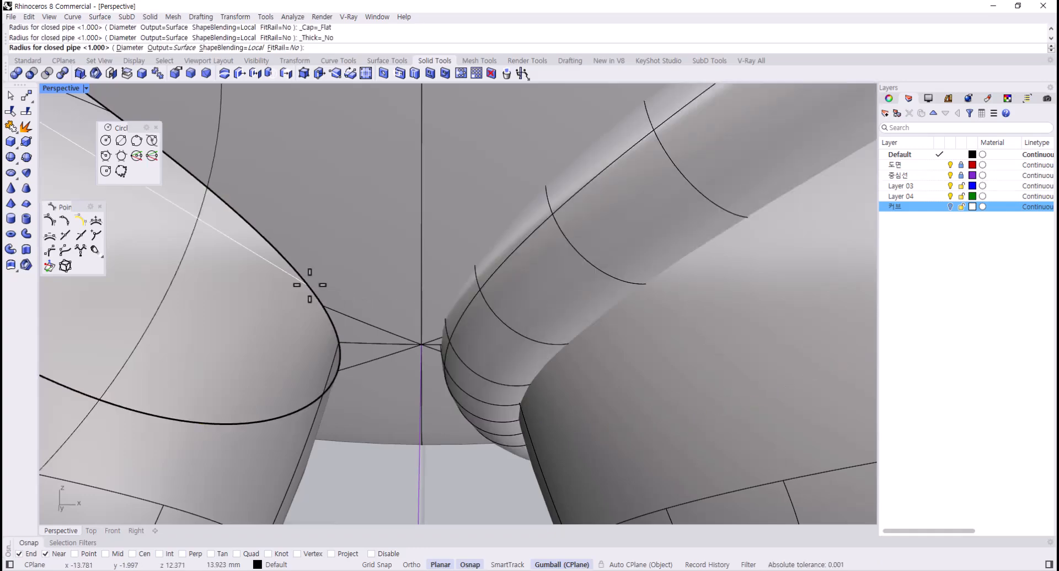
pyautogui.press('Return')
pyautogui.press('Return')
pyautogui.press('Return')
# - Split the united body with the pipe along the belly seam of the positive-X leg
pyautogui.scroll(-10, 315, 307)
pyautogui.moveTo(340, 304); pyautogui.dragTo(274, 350, button='right')
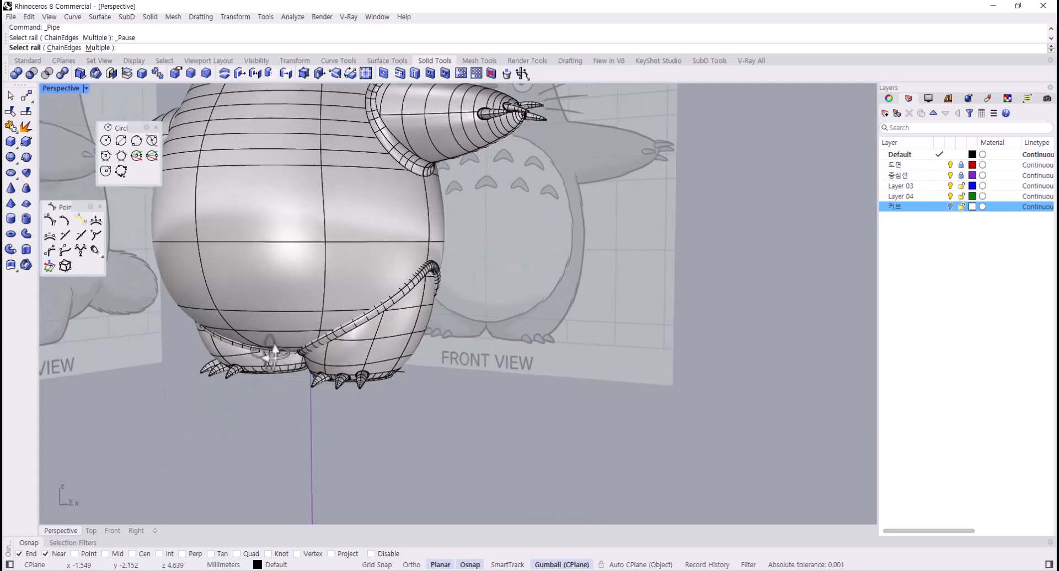
pyautogui.scroll(3, 382, 316)
pyautogui.keyDown('shift'); pyautogui.moveTo(419, 340); pyautogui.dragTo(502, 339, button='right'); pyautogui.keyUp('shift')
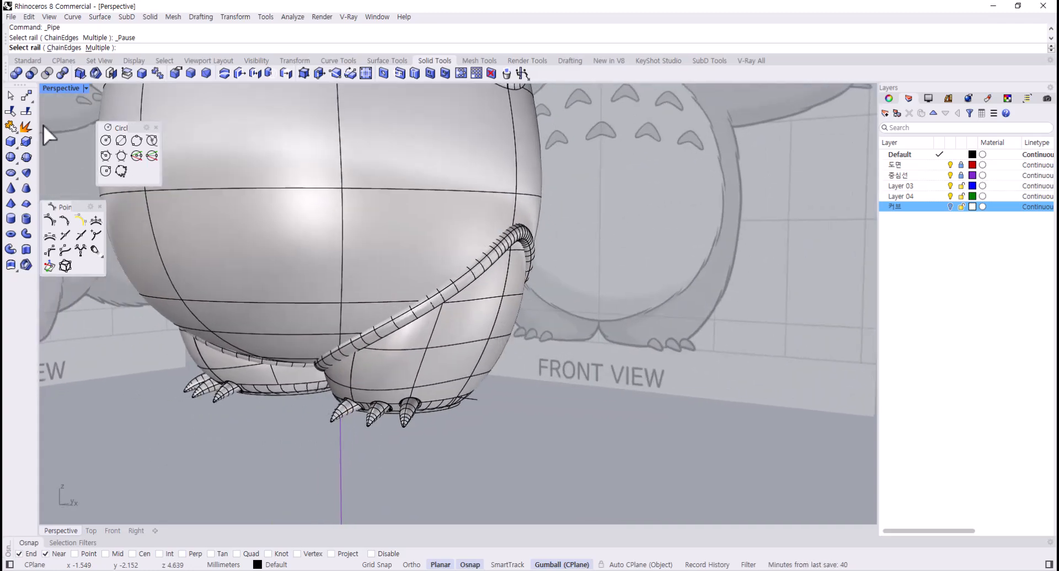
pyautogui.click(11, 95)
pyautogui.moveTo(302, 280); pyautogui.dragTo(333, 280, button='right')
pyautogui.click(417, 330)
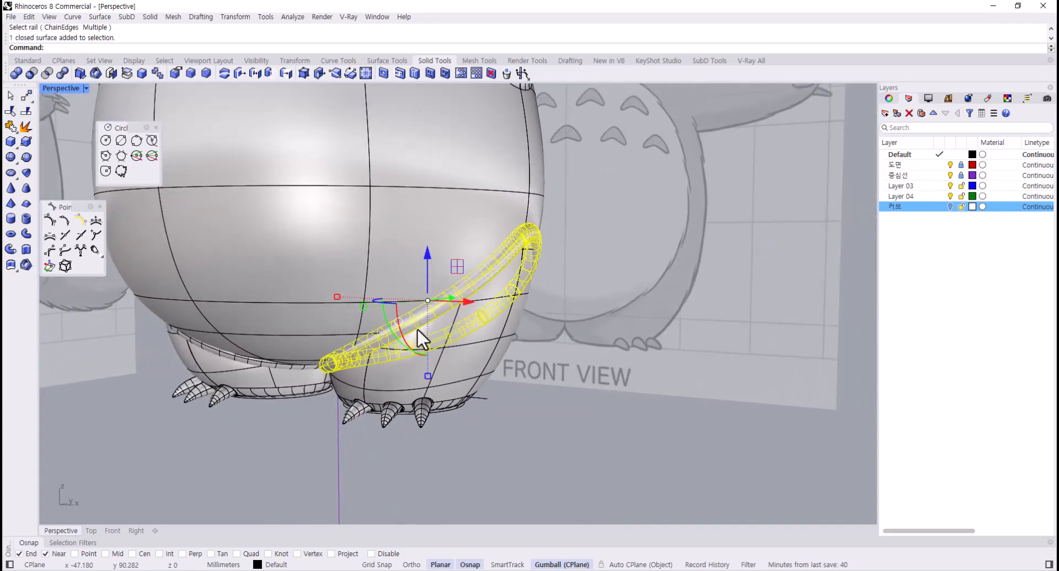
pyautogui.click(462, 356)
pyautogui.click(26, 111)
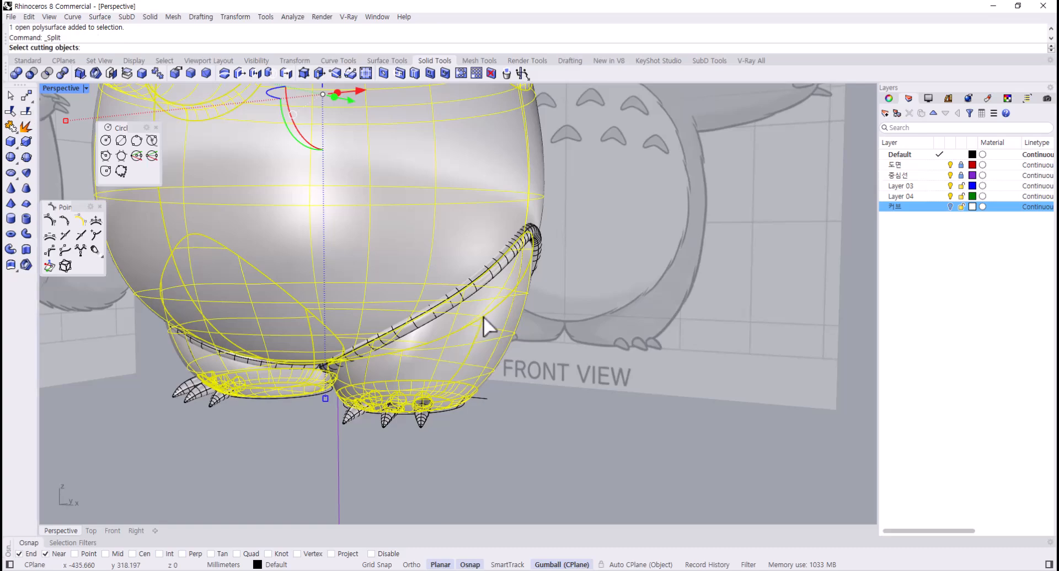
pyautogui.click(455, 299)
pyautogui.press('Return')
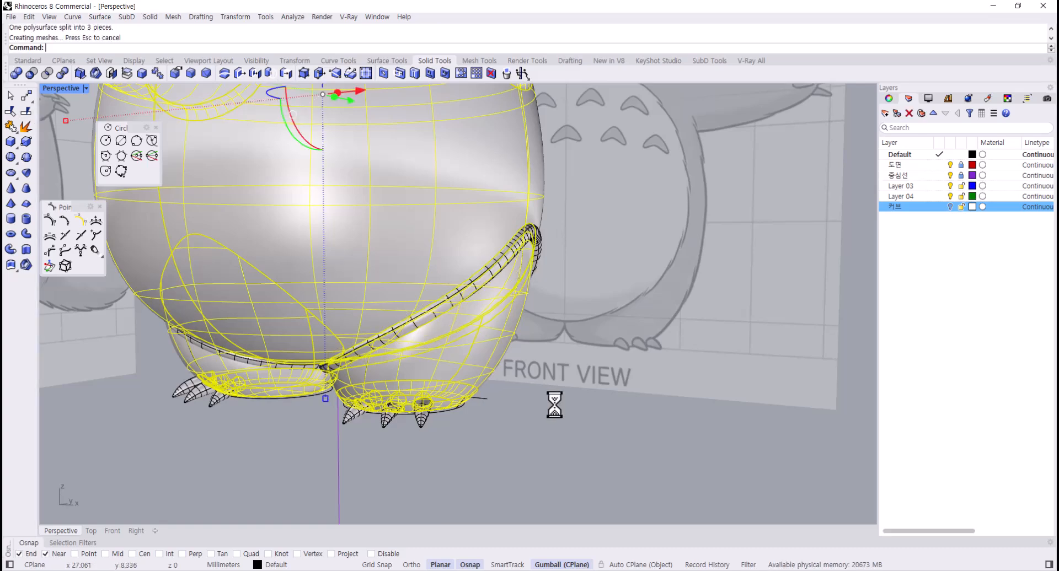
# - Delete the pipe and the cut strip around the positive-X leg, leaving an open gap between leg and belly
pyautogui.click(485, 274)
pyautogui.press('Delete')
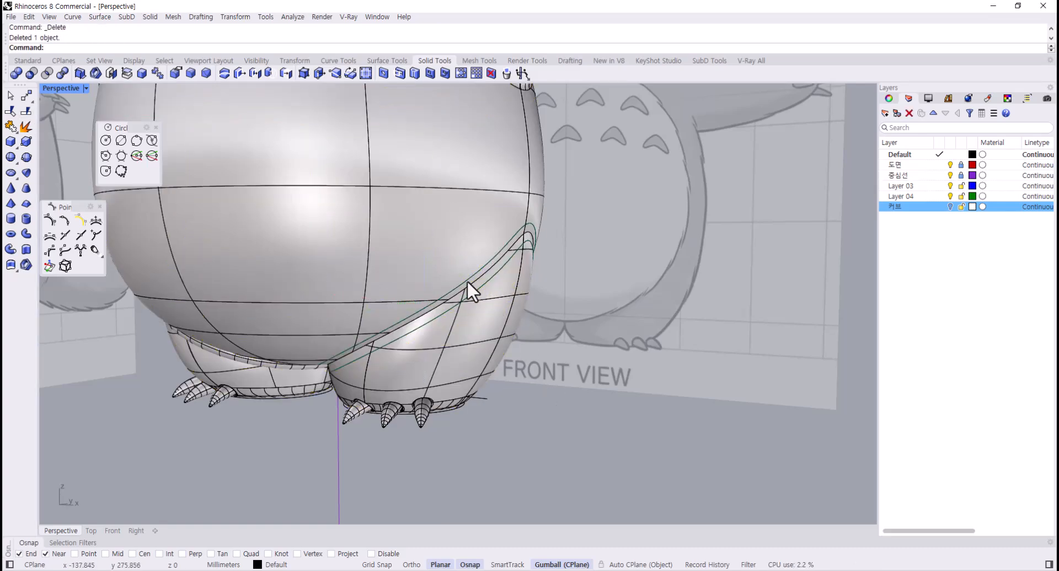
pyautogui.scroll(3, 467, 280)
pyautogui.click(497, 287)
pyautogui.press('Escape')
pyautogui.moveTo(513, 306); pyautogui.dragTo(379, 357, button='right')
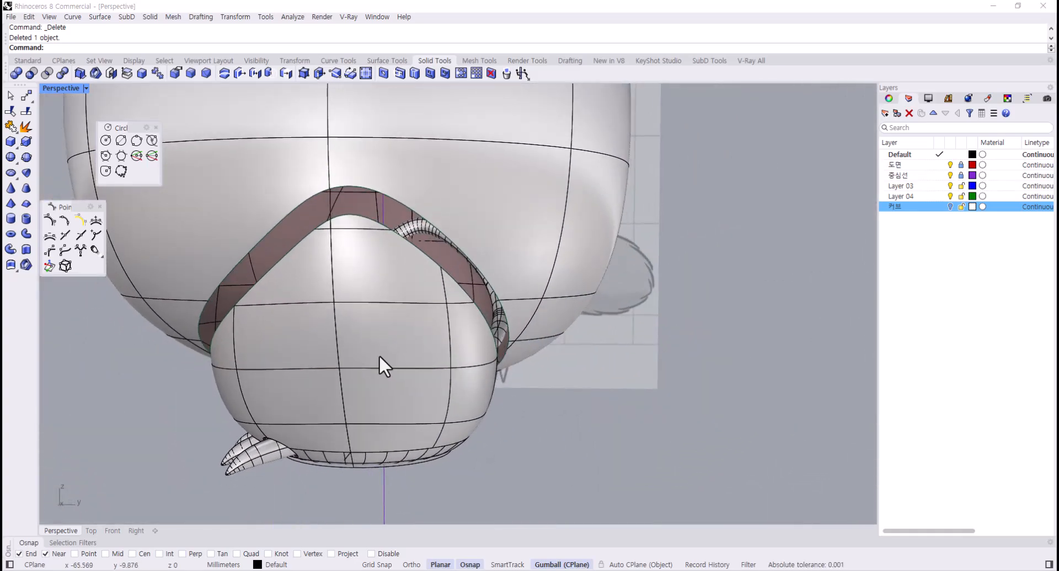
pyautogui.moveTo(393, 280); pyautogui.dragTo(368, 306, button='right')
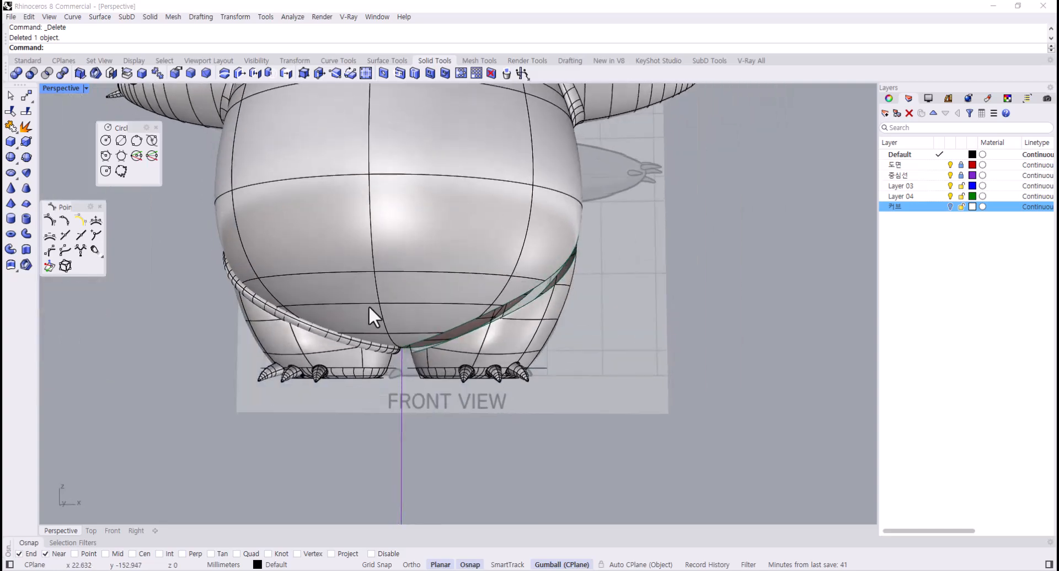
# - Split the body with the remaining pipe along the belly seam of the negative-X leg
pyautogui.scroll(3, 341, 301)
pyautogui.click(320, 294)
pyautogui.click(26, 126)
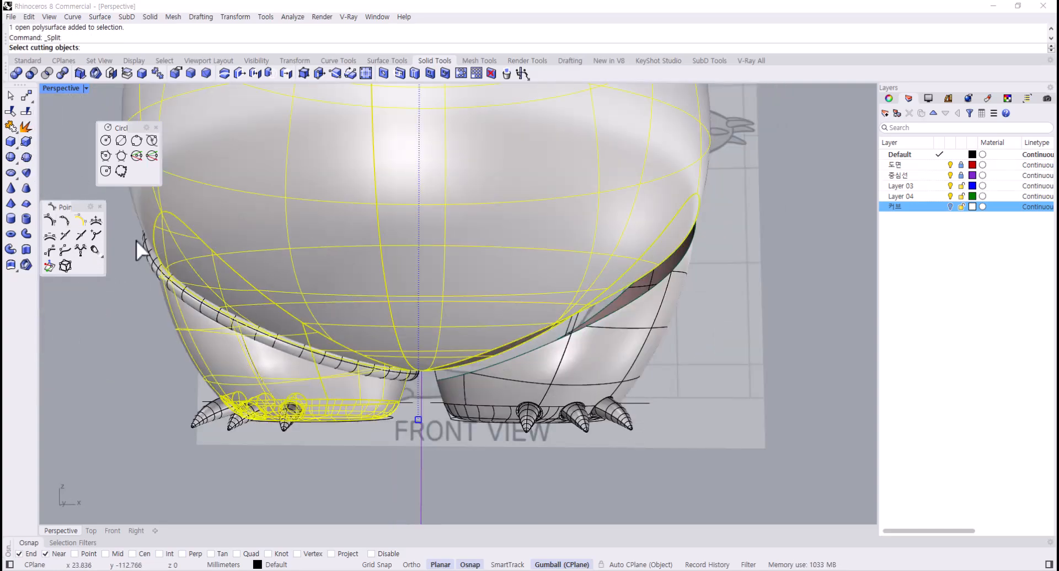
pyautogui.click(199, 311)
pyautogui.rightClick(198, 311)
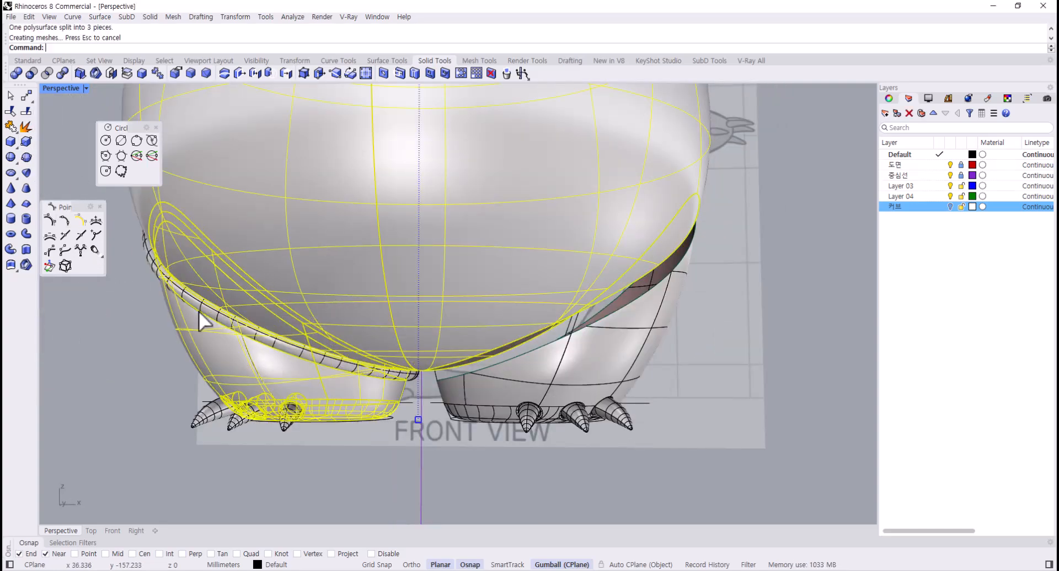
# - Delete the remaining pipe and the cut strip between the belly and the negative-X leg
pyautogui.click(202, 308)
pyautogui.press('Delete')
pyautogui.scroll(5, 202, 315)
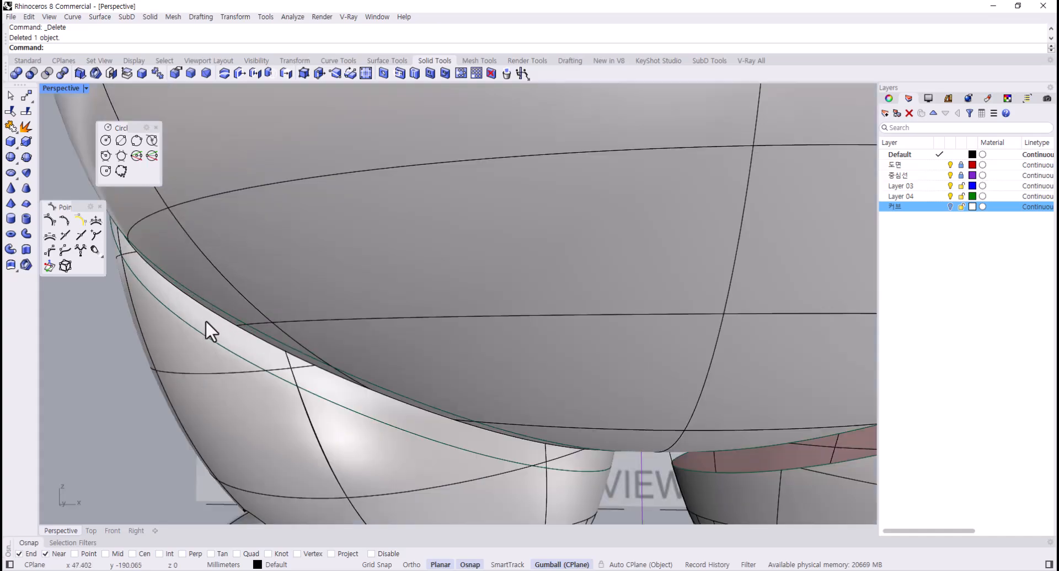
pyautogui.click(204, 333)
pyautogui.press('Delete')
pyautogui.scroll(-6, 237, 338)
pyautogui.moveTo(243, 339); pyautogui.dragTo(244, 185, button='right')
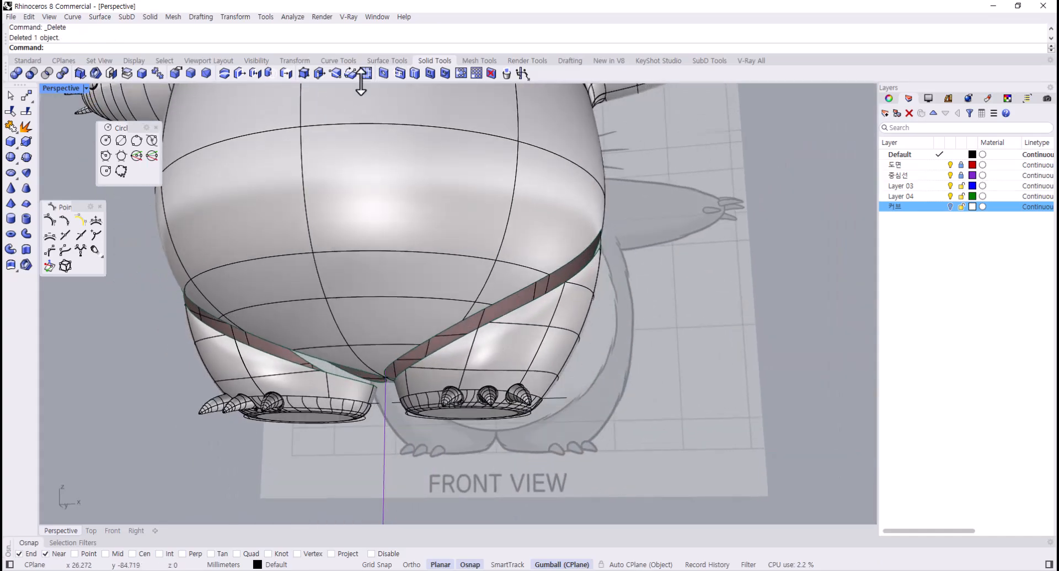
# - Set up a Blend Surface between the belly and positive-X leg gap edges, using ChainEdges for the belly edge and the default seam points
pyautogui.click(371, 62)
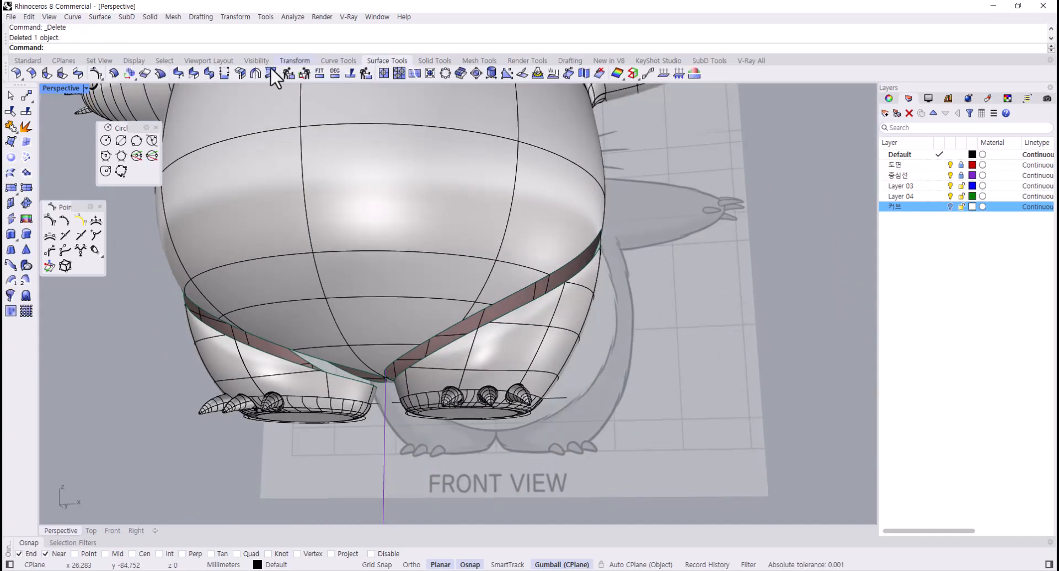
pyautogui.click(93, 73)
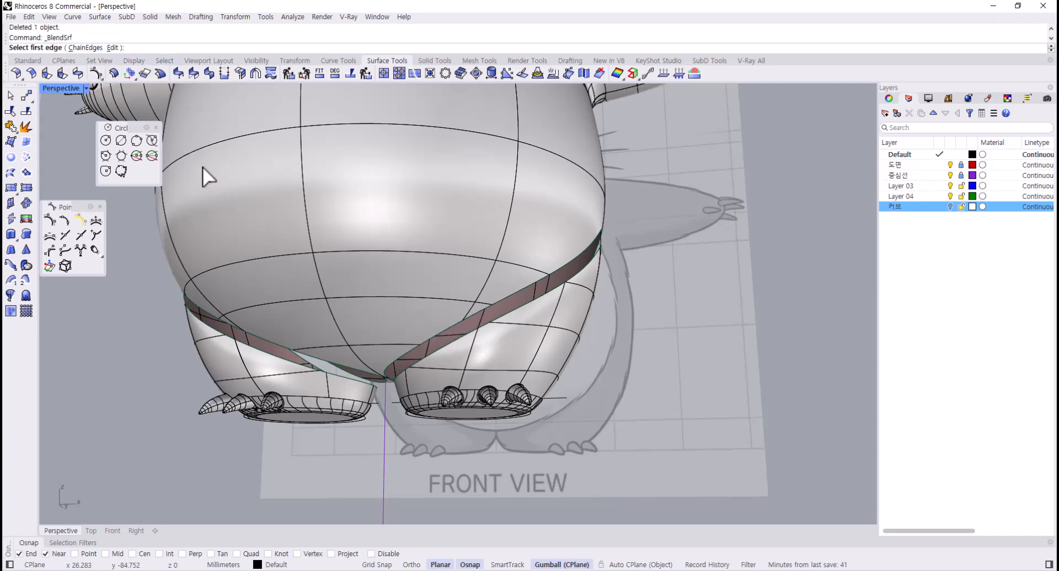
pyautogui.click(94, 48)
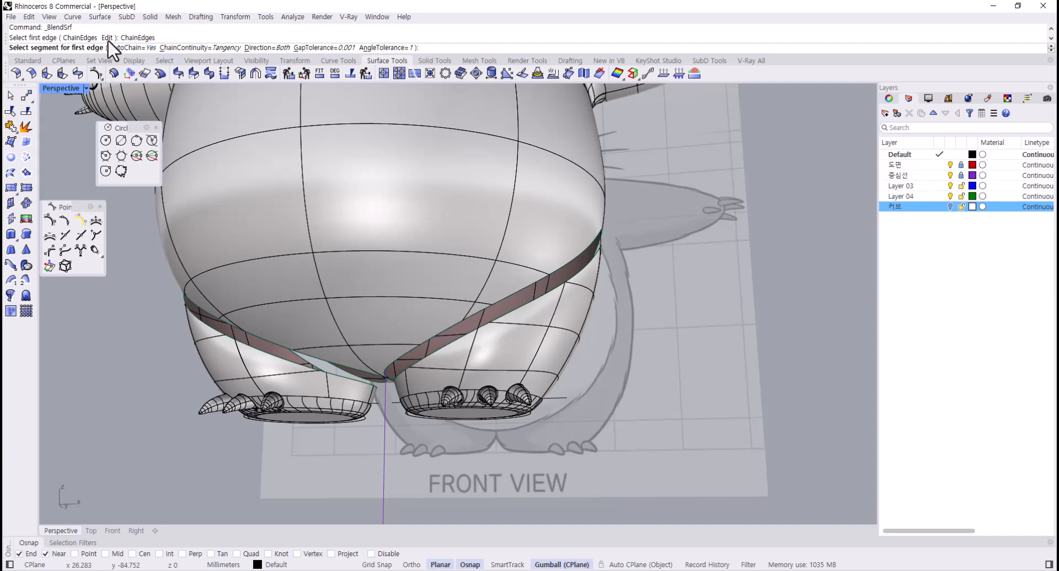
pyautogui.click(447, 326)
pyautogui.click(453, 347)
pyautogui.press('Return')
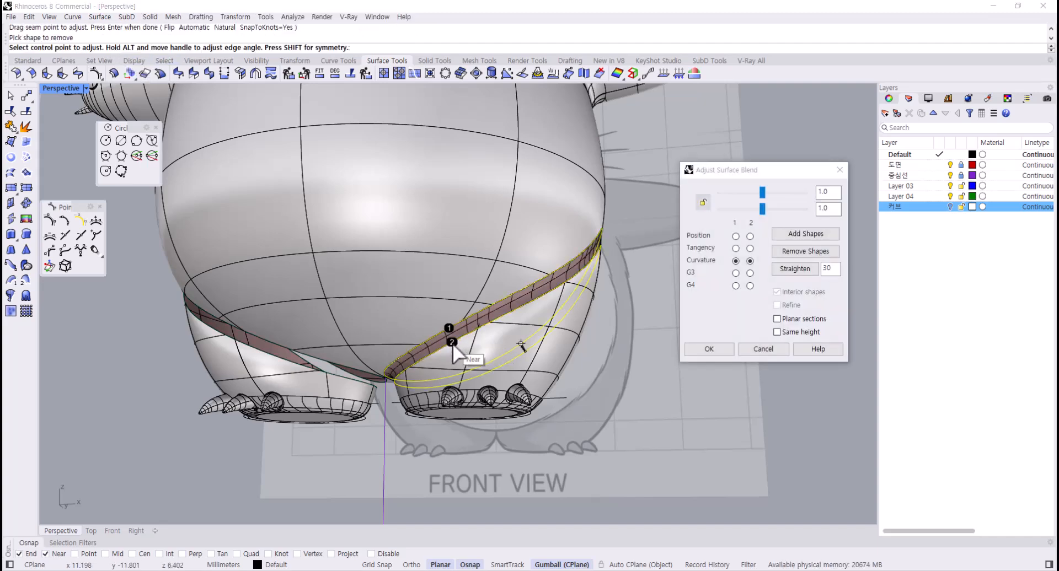
pyautogui.moveTo(591, 396); pyautogui.dragTo(449, 283, button='right')
pyautogui.scroll(3, 413, 286)
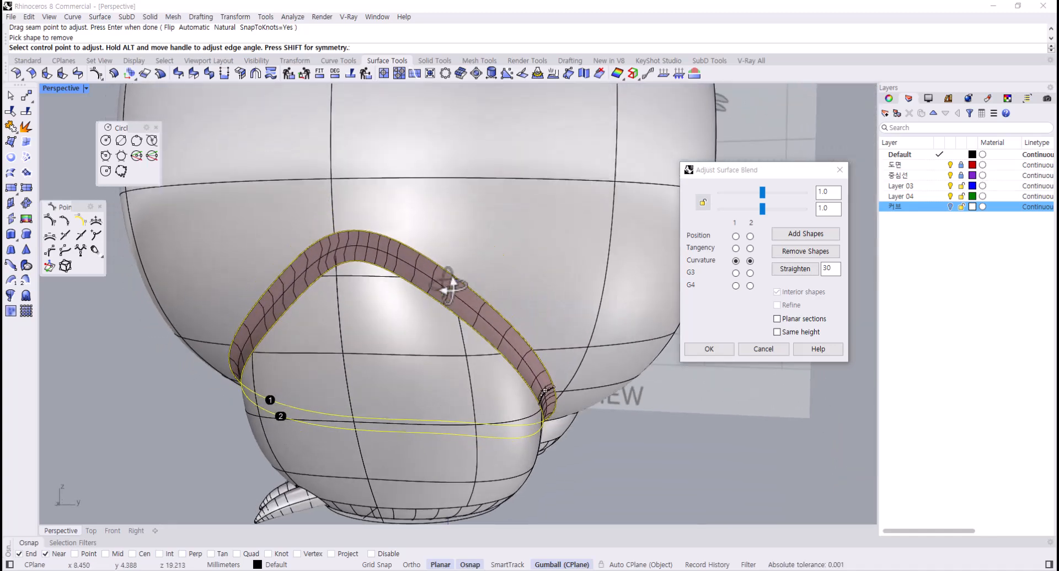
pyautogui.scroll(2, 449, 284)
pyautogui.scroll(4, 373, 251)
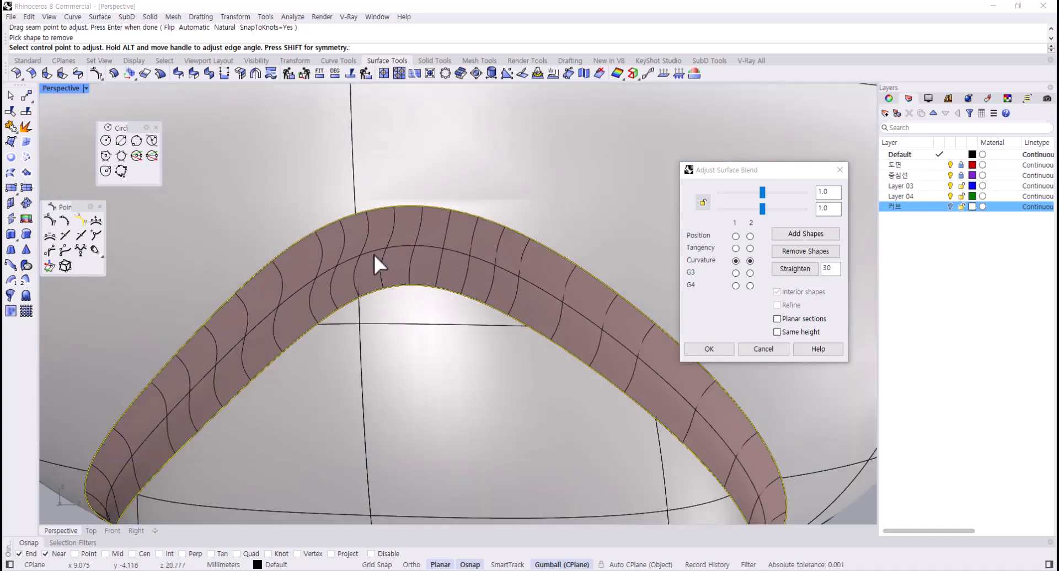
# - Add a shape section across the peak of the positive-X leg's blend and accept the surface with Curvature continuity
pyautogui.click(806, 233)
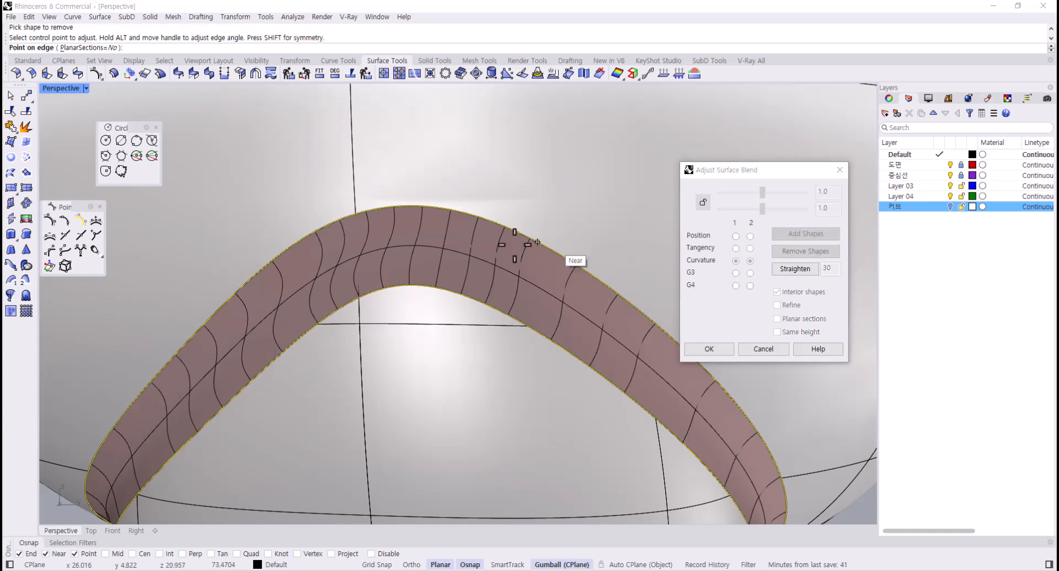
pyautogui.click(407, 206)
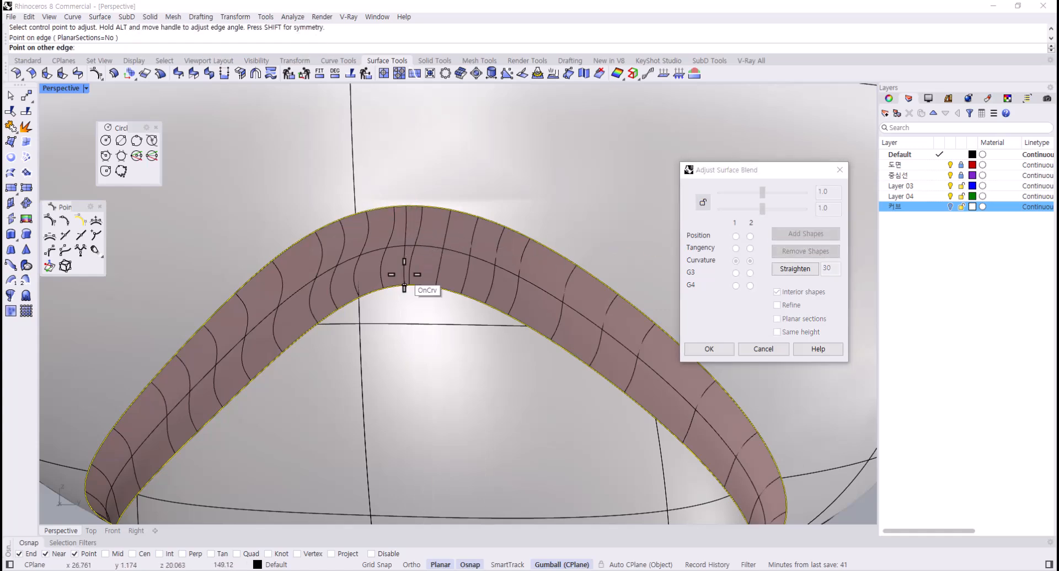
pyautogui.click(408, 285)
pyautogui.scroll(-12, 407, 286)
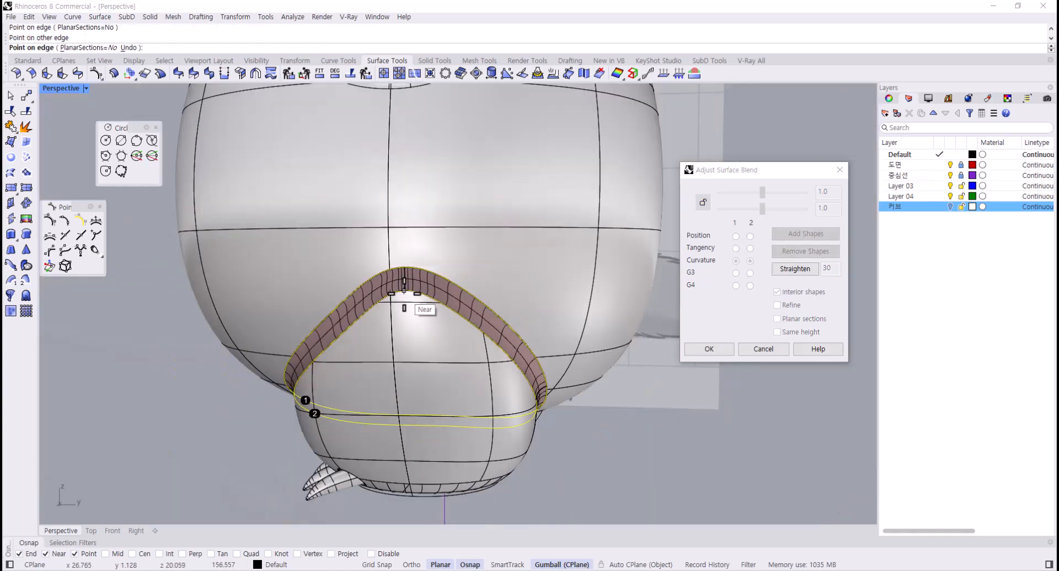
pyautogui.moveTo(378, 341); pyautogui.dragTo(700, 388, button='right')
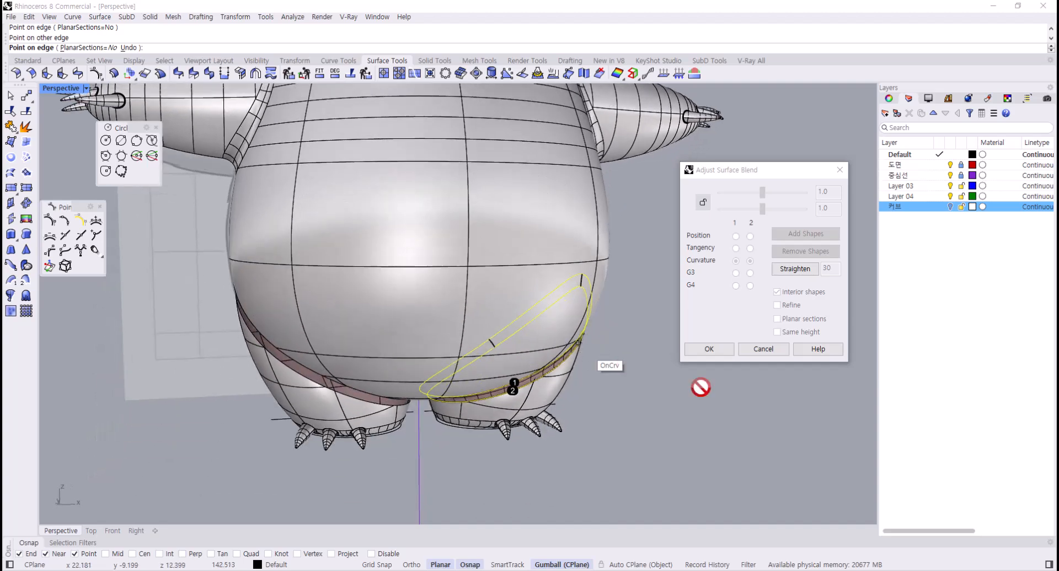
pyautogui.click(712, 350)
# - Set up a Blend Surface between the chained leg and belly edges of the negative-X gap, accepting the seam points
pyautogui.moveTo(332, 349); pyautogui.dragTo(359, 359, button='right')
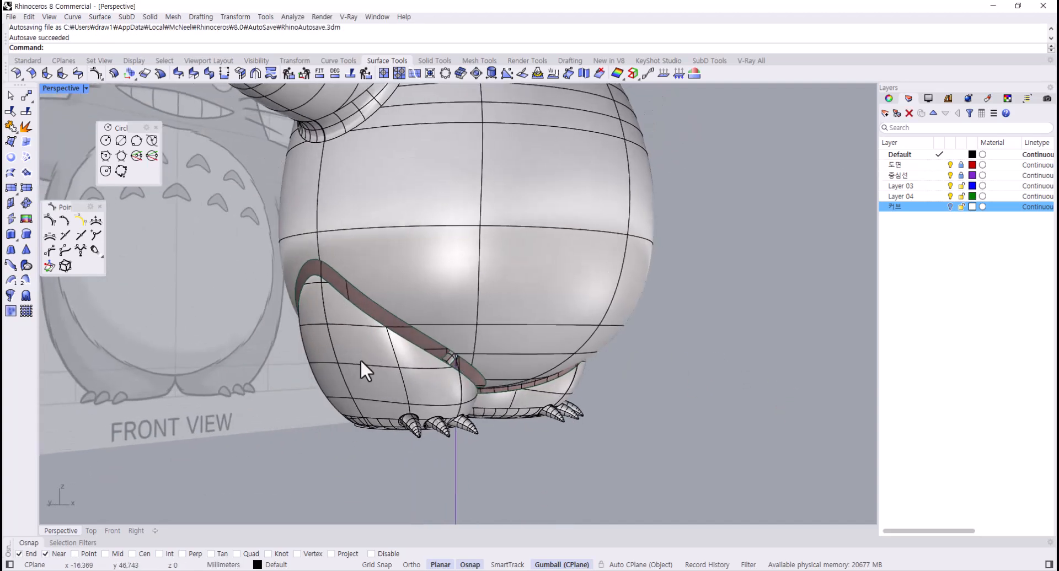
pyautogui.scroll(6, 353, 342)
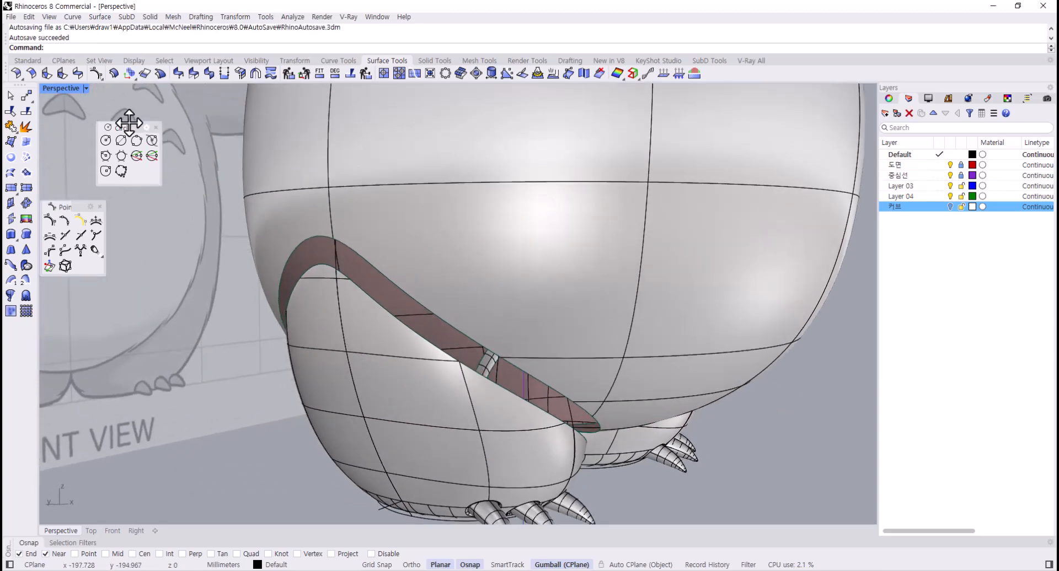
pyautogui.click(95, 73)
pyautogui.click(80, 47)
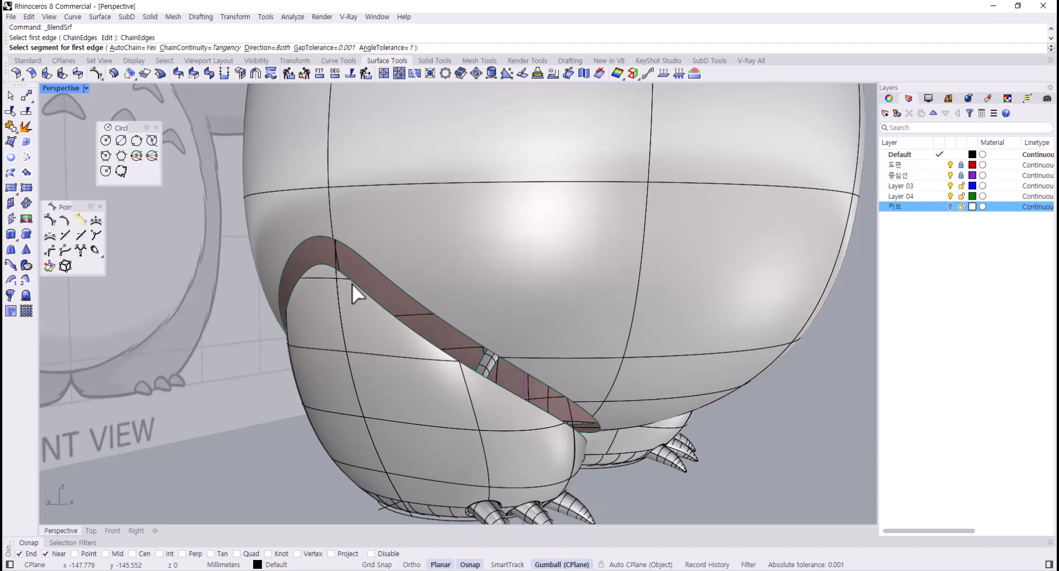
pyautogui.click(352, 284)
pyautogui.click(371, 267)
pyautogui.moveTo(318, 369); pyautogui.dragTo(438, 367, button='right')
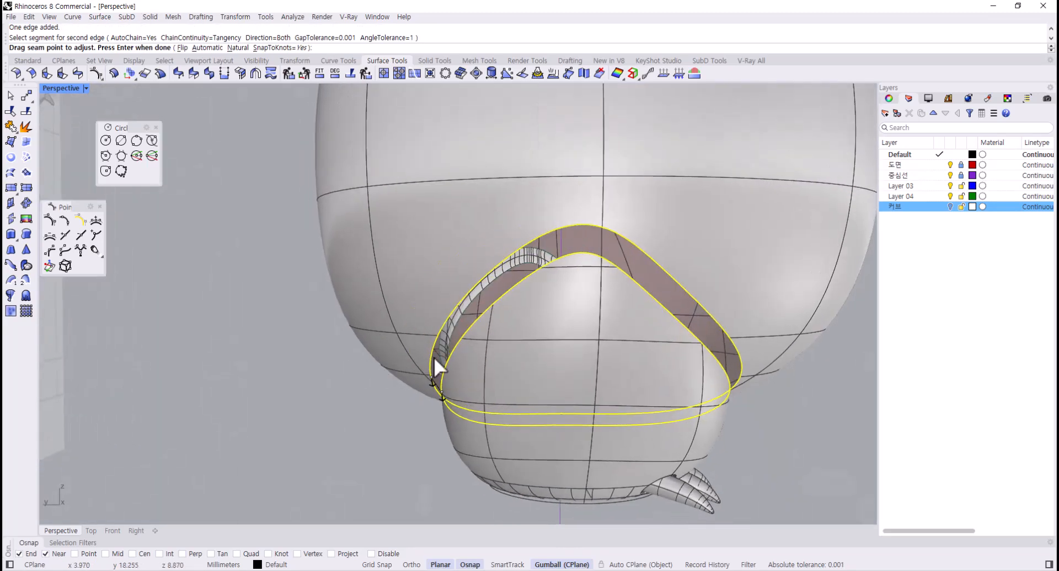
pyautogui.press('Return')
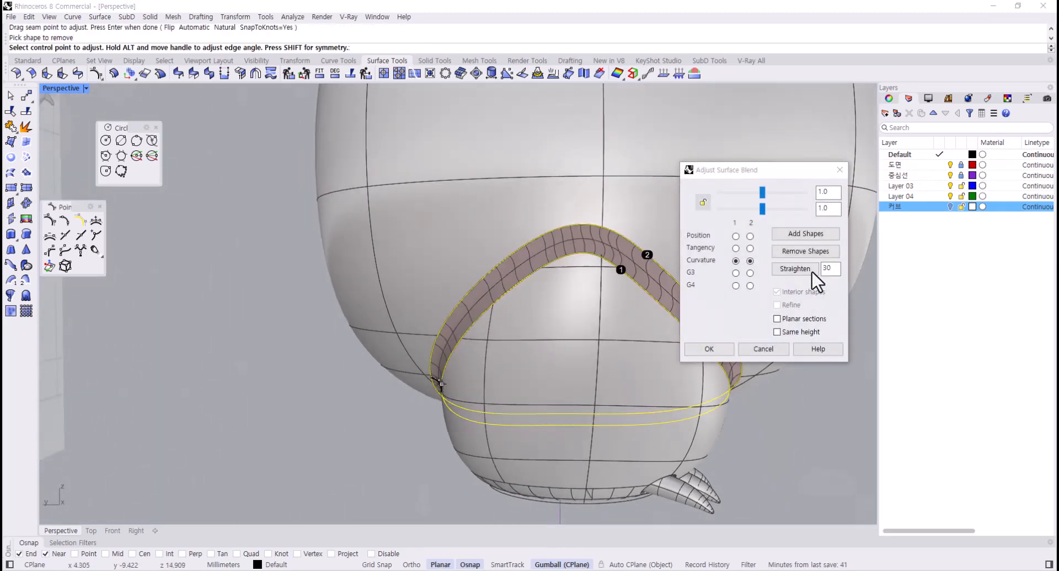
# - Add a shape section across the peak of the negative-X leg's blend and accept the surface with Curvature continuity
pyautogui.click(794, 234)
pyautogui.scroll(5, 631, 279)
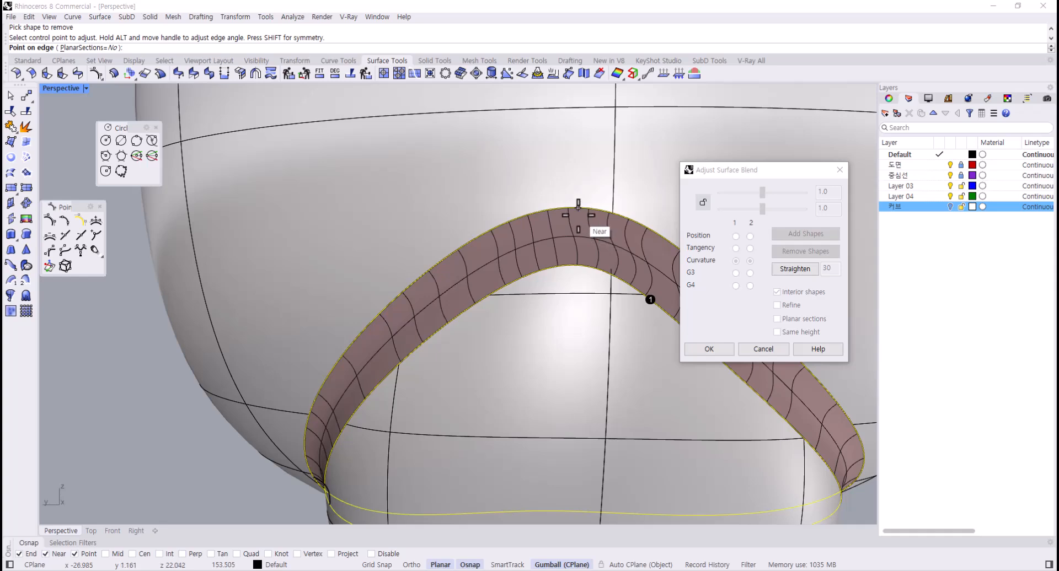
pyautogui.click(578, 206)
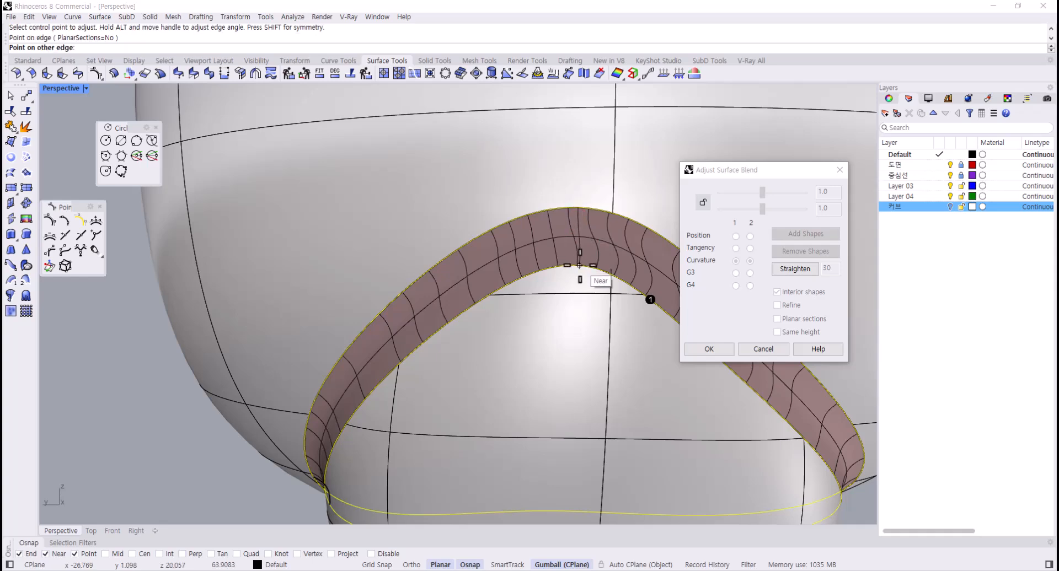
pyautogui.click(579, 266)
pyautogui.click(721, 349)
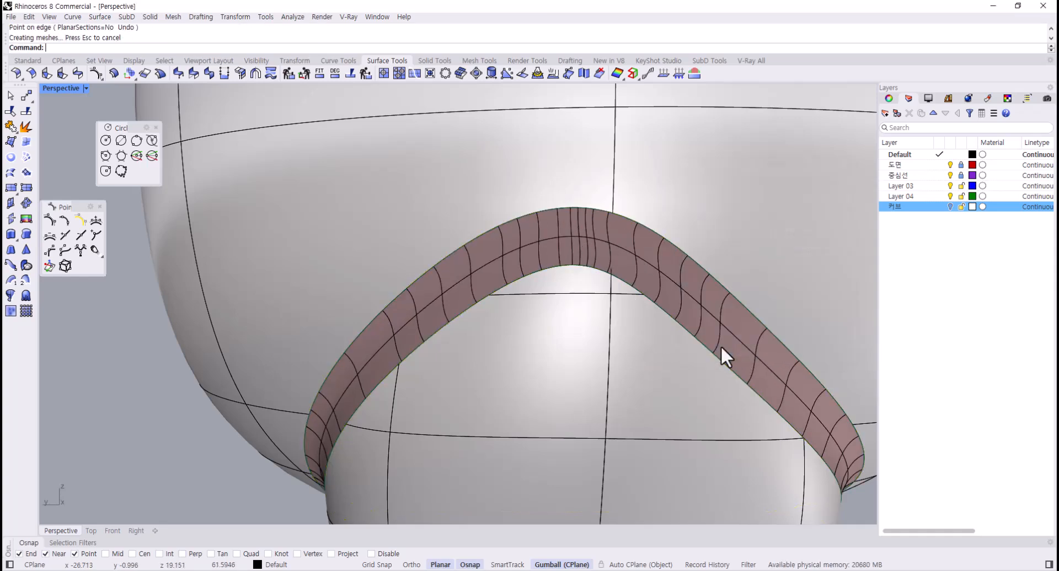
# - Join the body, both legs and the two blend surfaces, and clear the selection
pyautogui.scroll(-10, 598, 367)
pyautogui.moveTo(717, 398); pyautogui.dragTo(237, 293)
pyautogui.hotkey('ctrl', 'j')
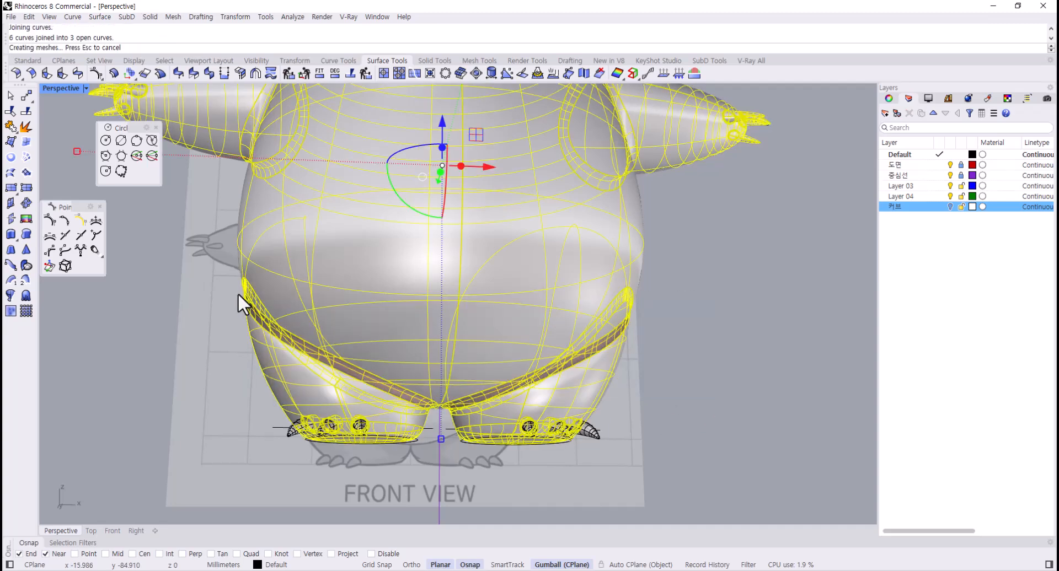
pyautogui.click(648, 361)
# - Switch the perspective view to Rendered display and inspect the leg-to-belly blend from the side
pyautogui.moveTo(649, 362); pyautogui.dragTo(467, 362, button='right')
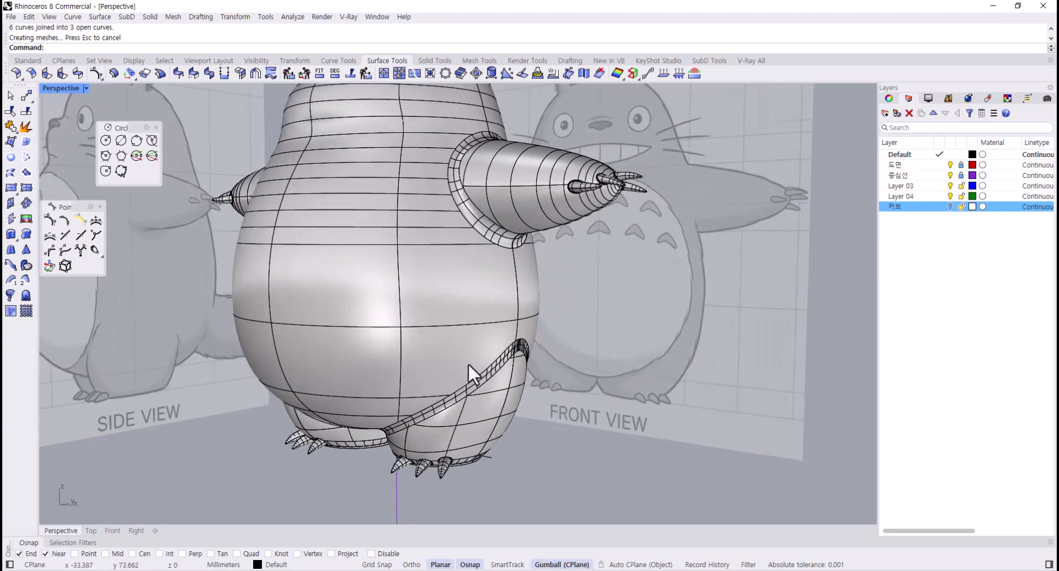
pyautogui.click(85, 88)
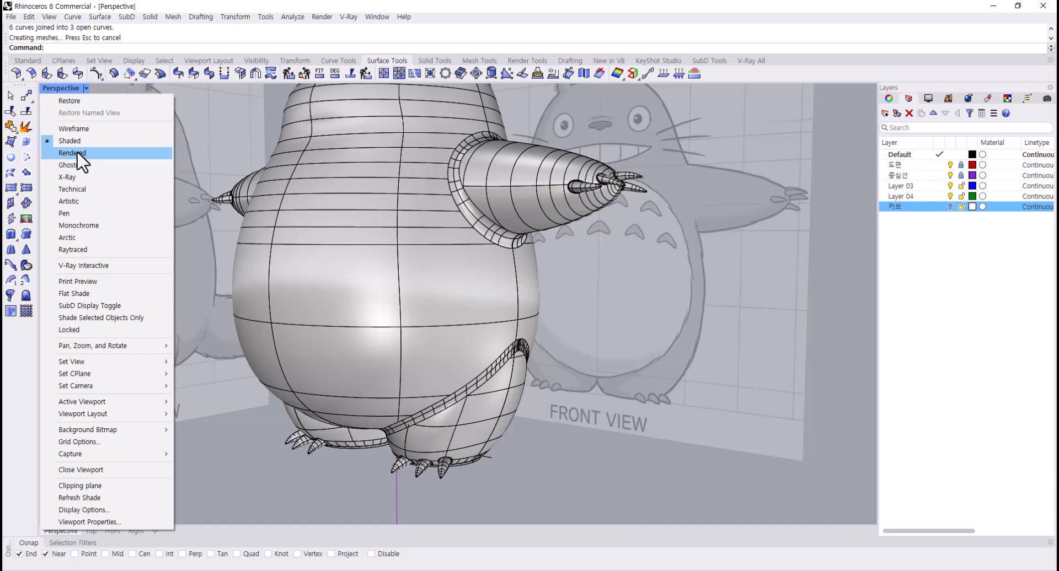
pyautogui.click(77, 153)
pyautogui.moveTo(488, 362); pyautogui.dragTo(402, 324, button='right')
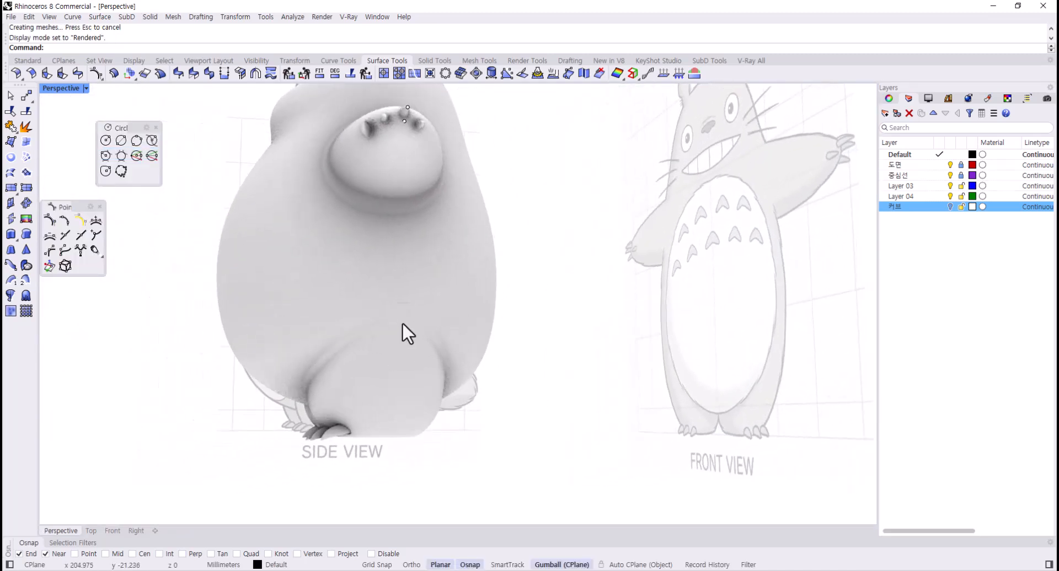
pyautogui.scroll(3, 402, 322)
pyautogui.scroll(-1, 403, 322)
# - Return the perspective view to Shaded display and examine the peak of the leg blend up close
pyautogui.click(86, 89)
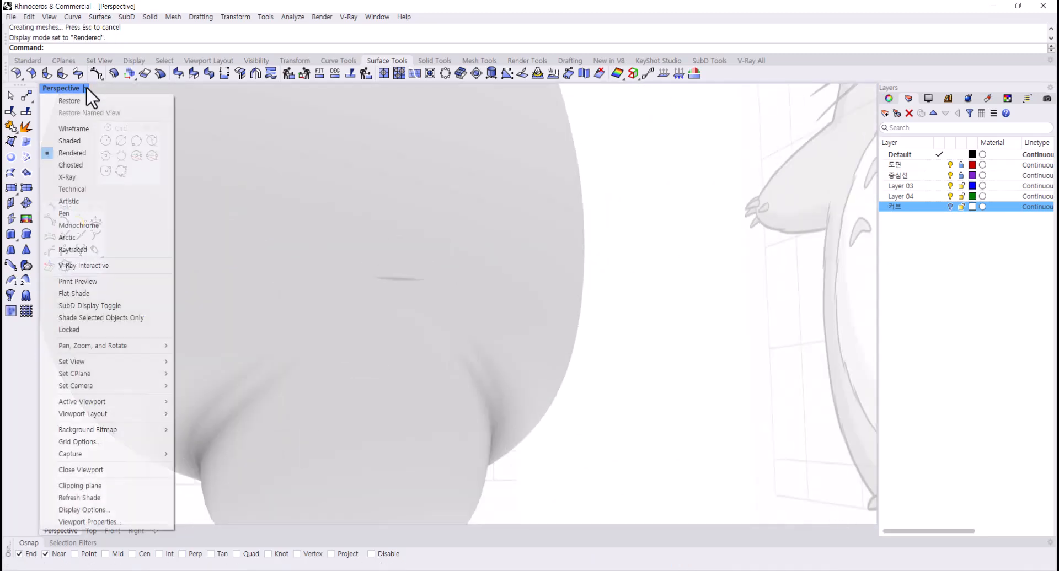
pyautogui.click(75, 141)
pyautogui.scroll(4, 377, 279)
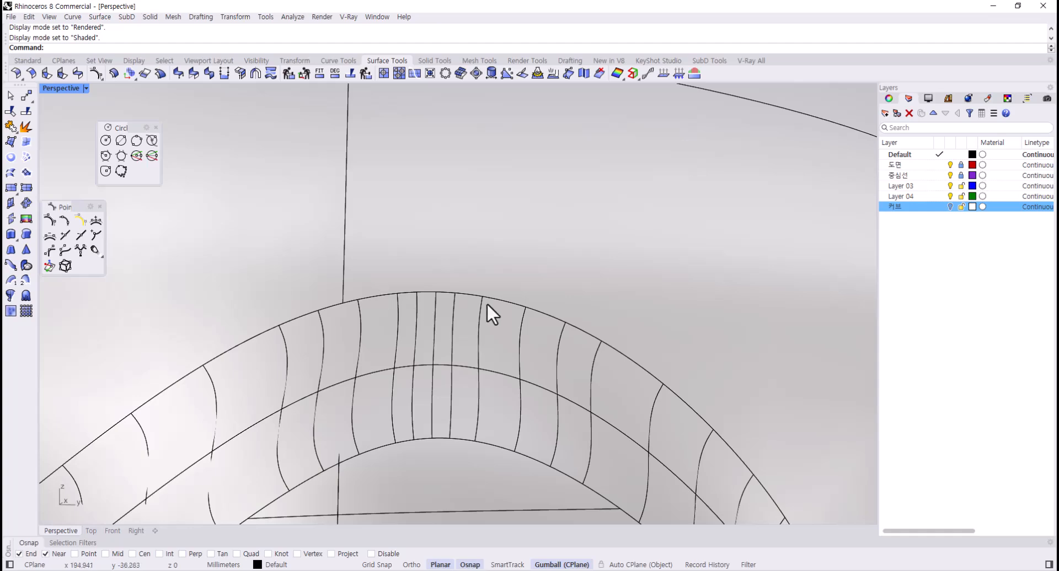
pyautogui.scroll(4, 487, 302)
pyautogui.scroll(-8, 488, 300)
pyautogui.moveTo(491, 300); pyautogui.dragTo(603, 338, button='right')
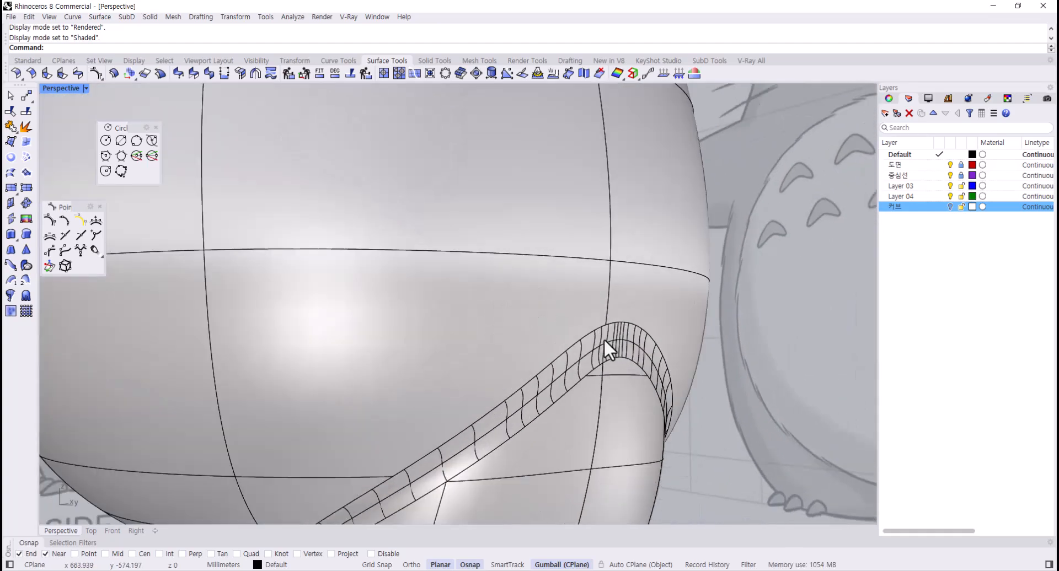
# - Select the body to check its joined surfaces, and view the leg seam again in Rendered display
pyautogui.click(605, 341)
pyautogui.click(86, 88)
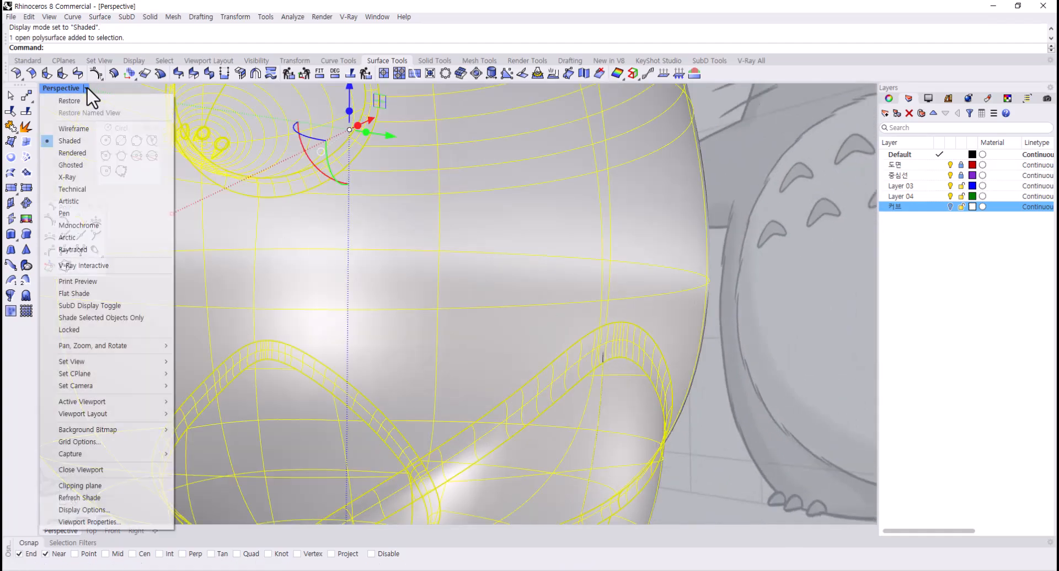
pyautogui.click(87, 156)
pyautogui.scroll(-2, 401, 276)
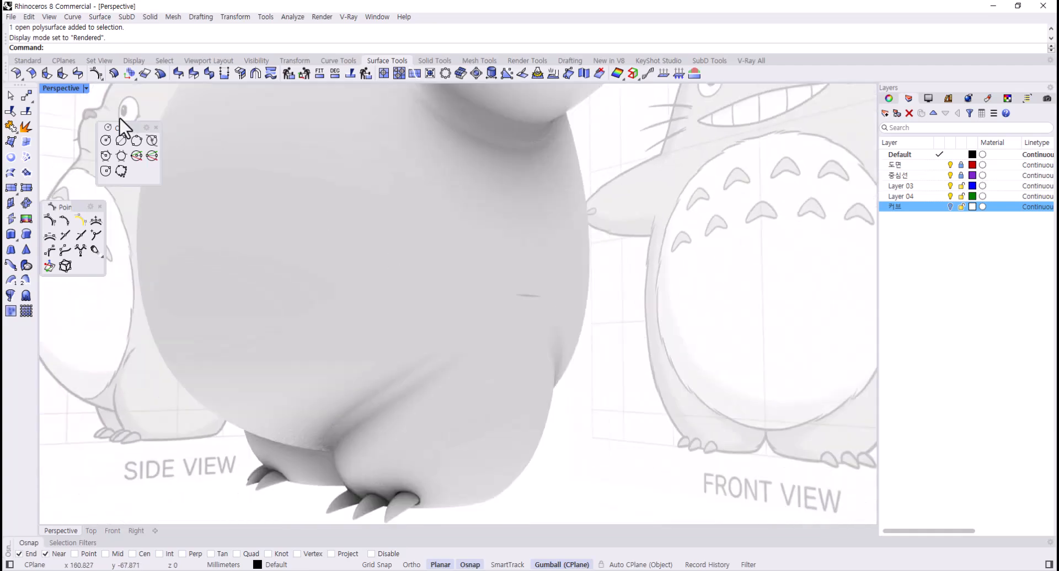
# - Set the document's render mesh quality to Smooth and slower with the NURBS meshing level near More polygons, and apply it
pyautogui.click(27, 60)
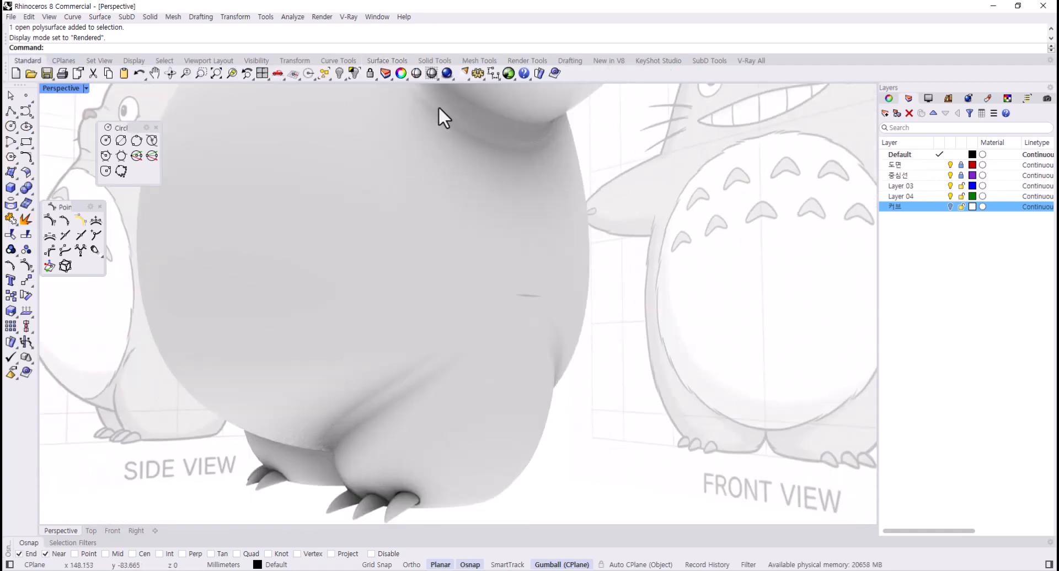
pyautogui.click(477, 73)
pyautogui.scroll(5, 229, 193)
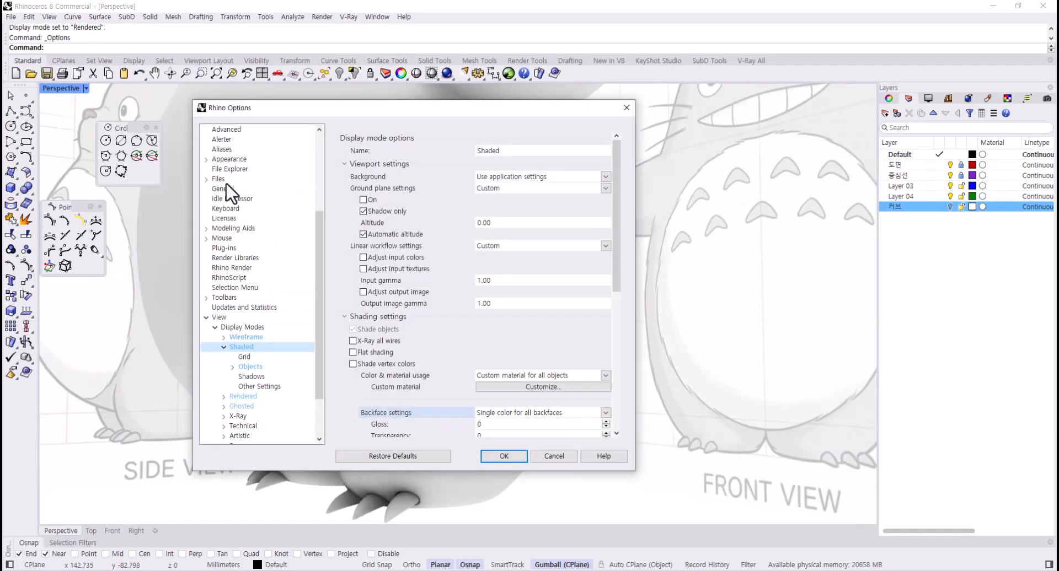
pyautogui.scroll(2, 231, 194)
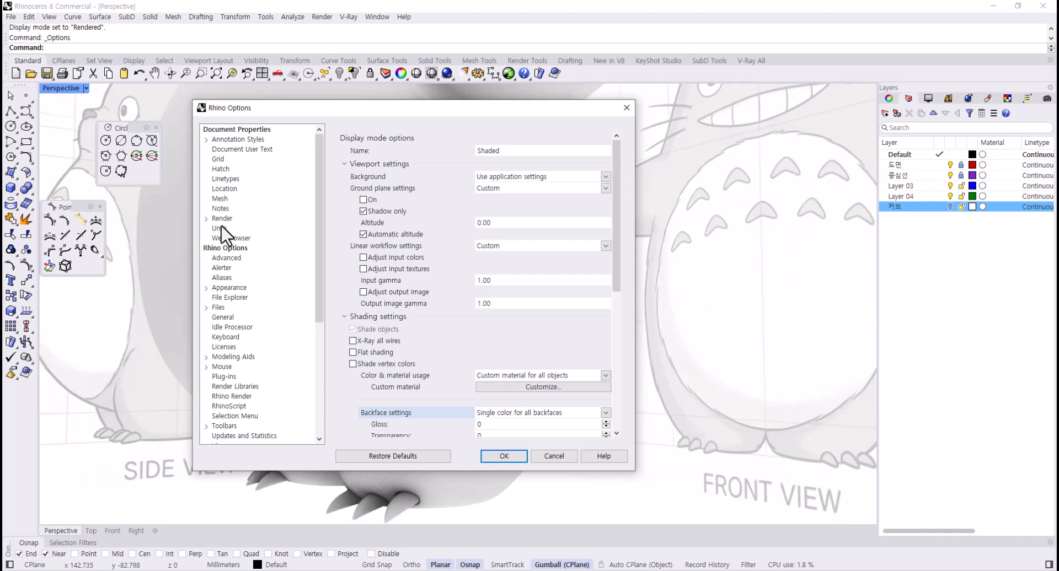
pyautogui.click(219, 200)
pyautogui.moveTo(474, 114); pyautogui.dragTo(821, 121)
pyautogui.moveTo(897, 188); pyautogui.dragTo(908, 189)
pyautogui.moveTo(775, 120); pyautogui.dragTo(806, 123)
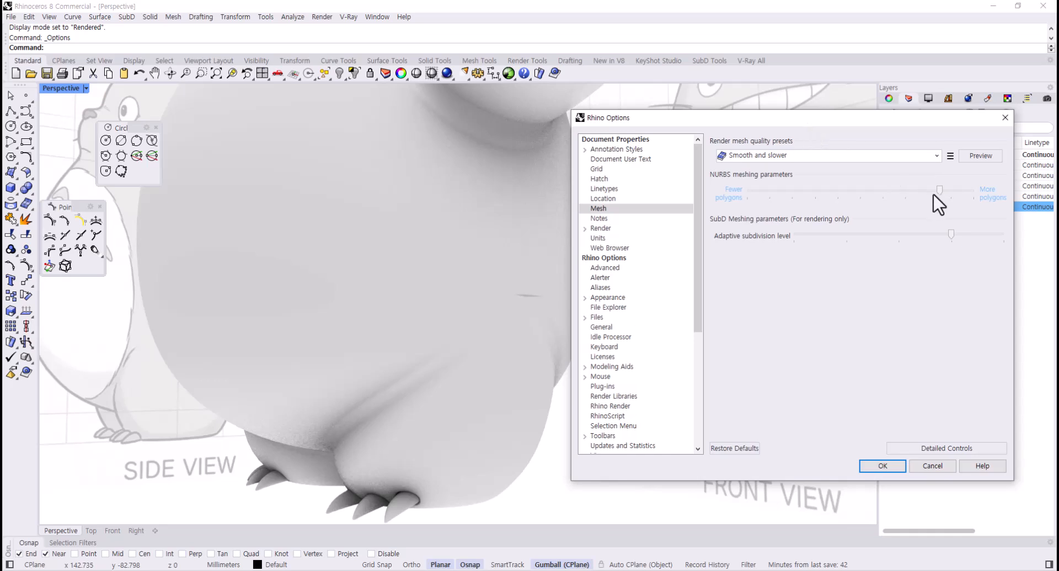
pyautogui.moveTo(956, 193); pyautogui.dragTo(958, 193)
pyautogui.click(937, 156)
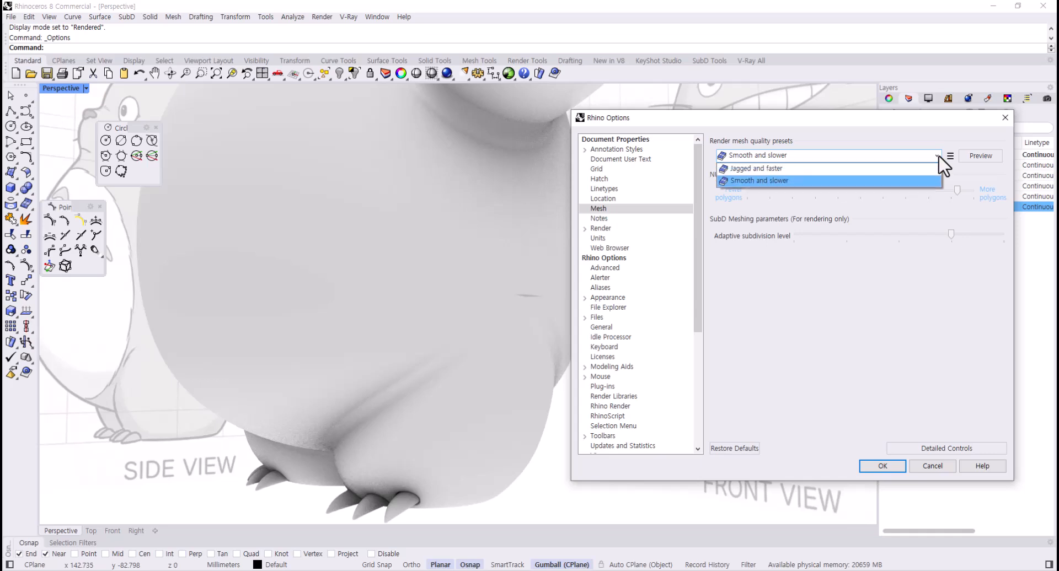
pyautogui.click(932, 182)
pyautogui.moveTo(929, 190); pyautogui.dragTo(952, 191)
pyautogui.click(883, 467)
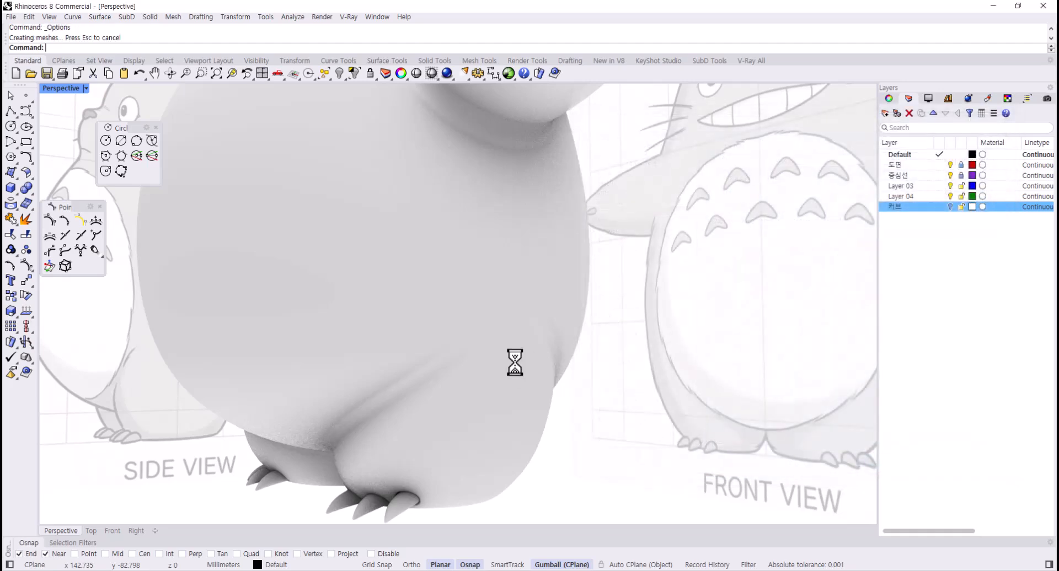
# - Inspect the whole remeshed body in Rendered display, and return the perspective view to Shaded display
pyautogui.scroll(-4, 514, 306)
pyautogui.moveTo(514, 305); pyautogui.dragTo(512, 333, button='right')
pyautogui.scroll(-4, 496, 335)
pyautogui.click(86, 89)
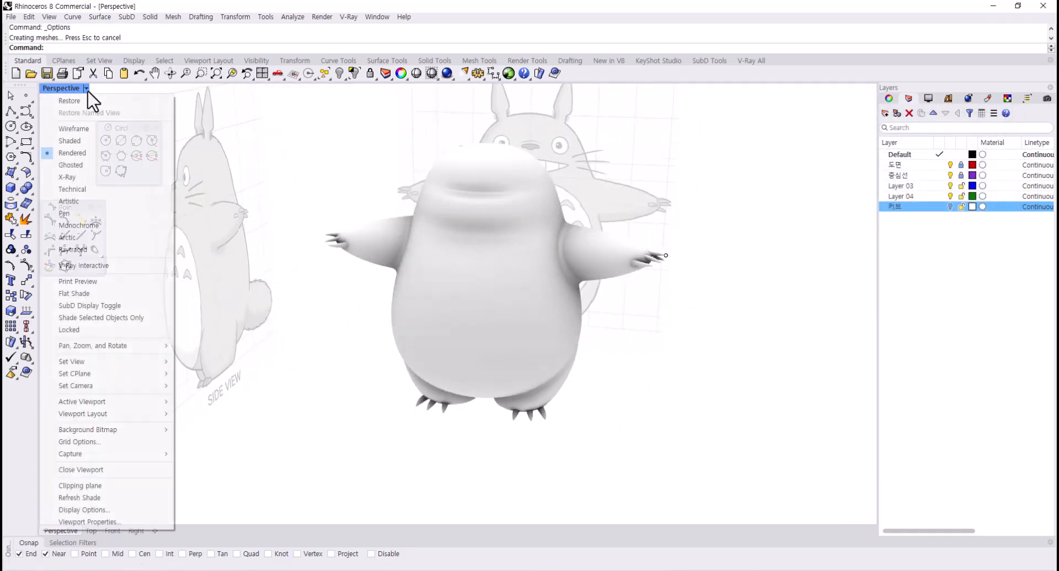
pyautogui.click(70, 140)
pyautogui.moveTo(325, 255); pyautogui.dragTo(166, 298, button='right')
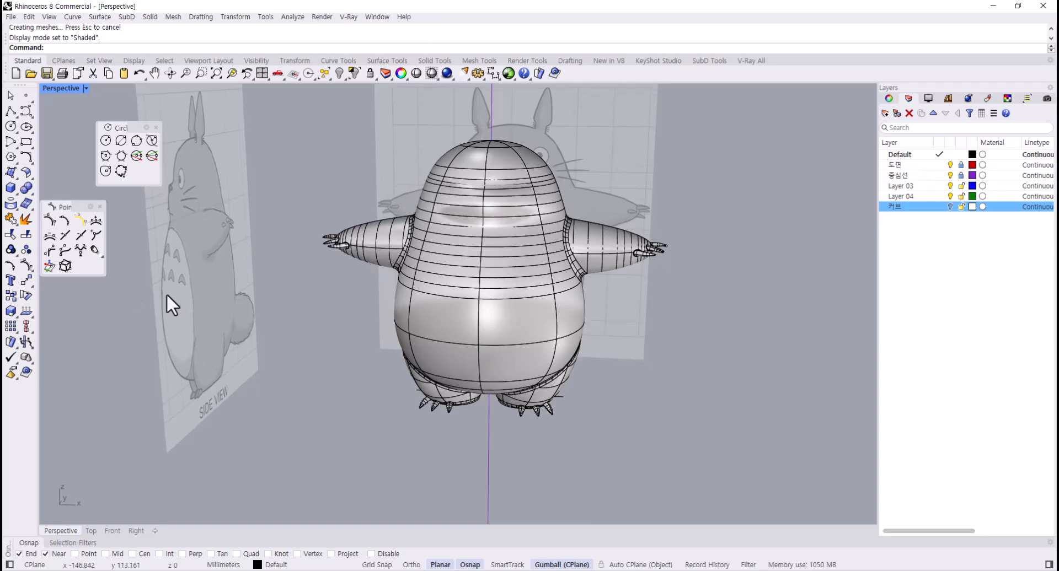
pyautogui.moveTo(546, 386)
pyautogui.mouseDown(button='right')
pyautogui.moveTo(471, 420)
pyautogui.moveTo(340, 309)
pyautogui.mouseUp(button='right')
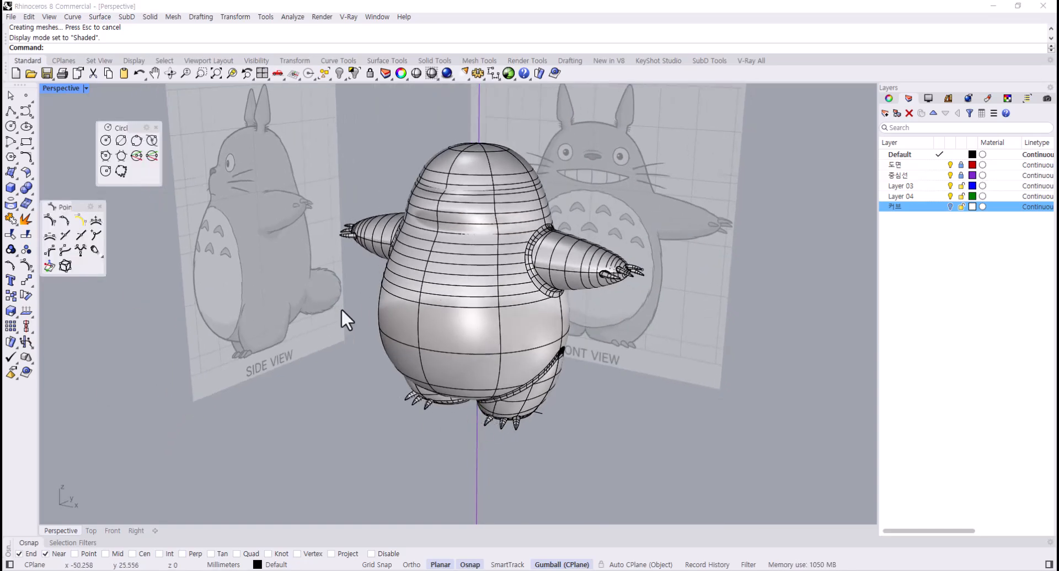
# - Switch to the four-viewport layout and frame the whole character in the Front view
pyautogui.doubleClick(61, 87)
pyautogui.scroll(-6, 288, 370)
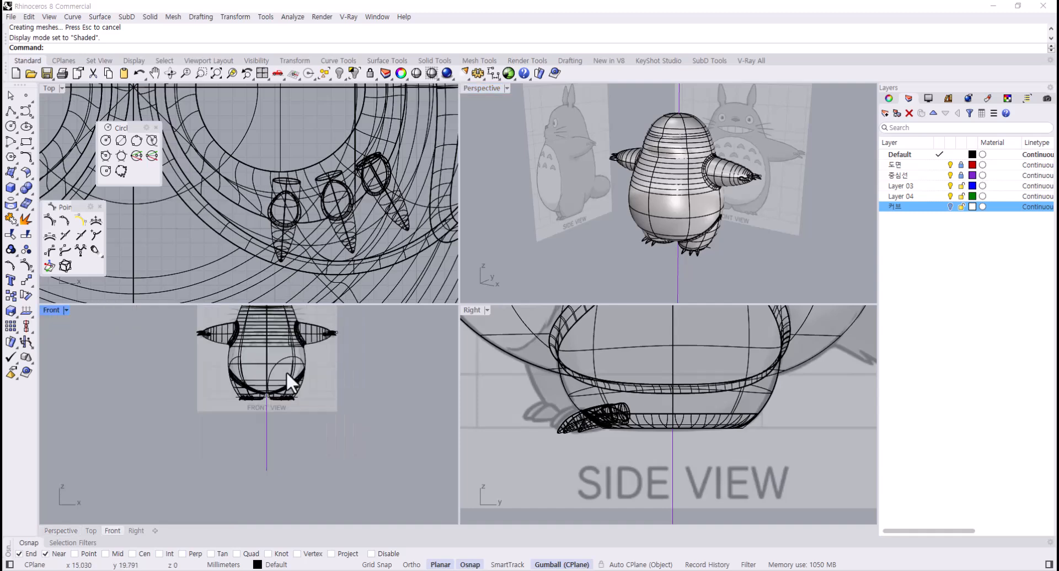
pyautogui.moveTo(260, 330); pyautogui.dragTo(222, 403, button='right')
pyautogui.scroll(4, 223, 403)
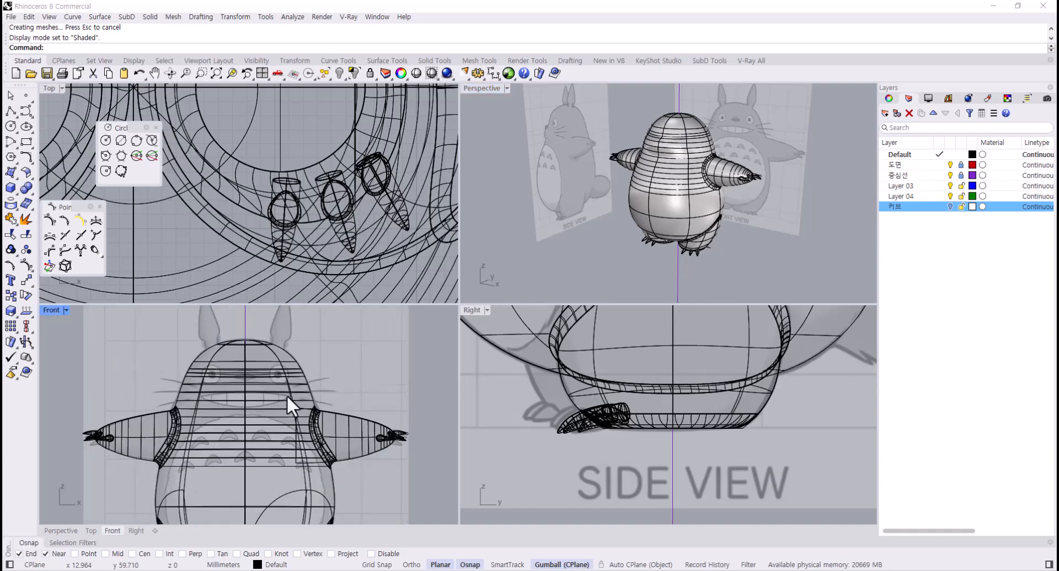
pyautogui.scroll(1, 239, 398)
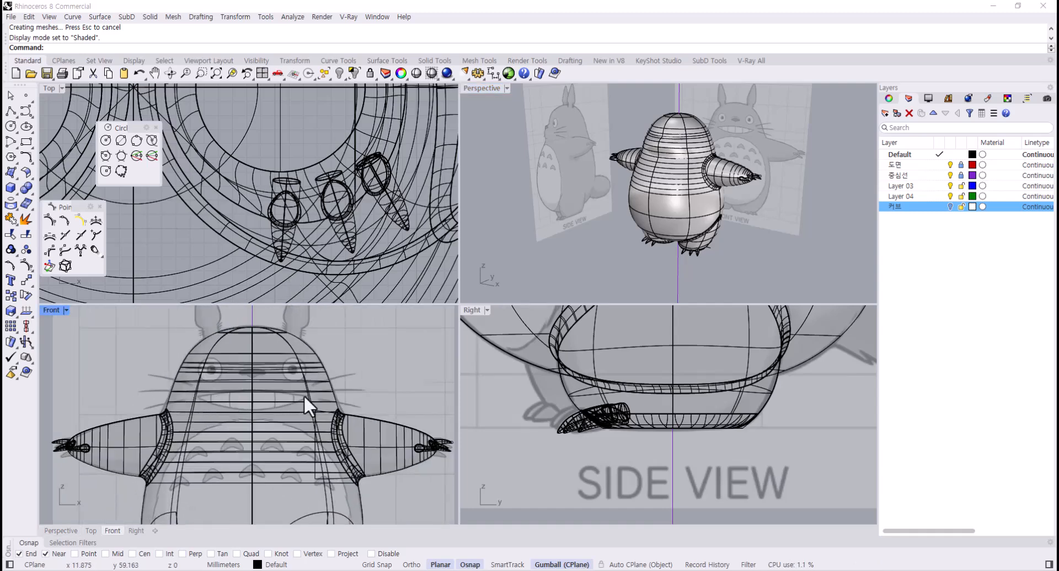
pyautogui.scroll(-2, 338, 396)
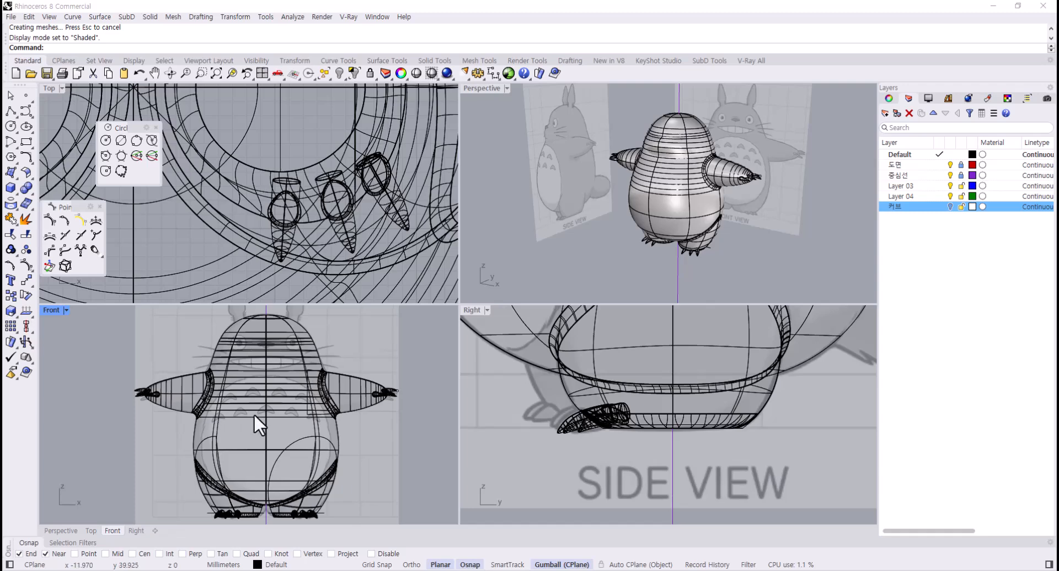